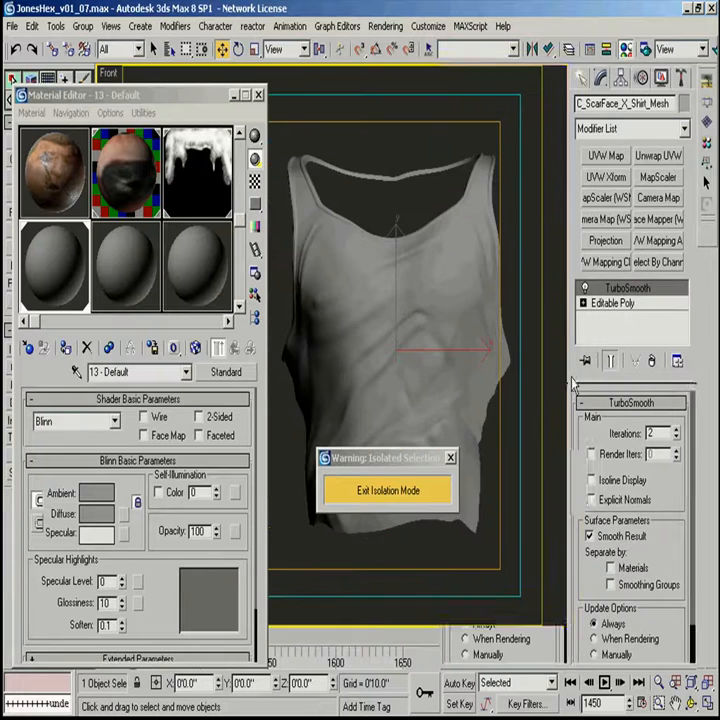
- Add a QuickDirt modifier to the shirt mesh above its TurboSmooth modifier
{"action": "left_click_drag", "start_coordinate": [455, 342], "coordinate": [415, 349]}
{"action": "scroll", "coordinate": [370, 355], "scroll_direction": "down", "scroll_amount": 3}
{"action": "left_click_drag", "start_coordinate": [370, 355], "coordinate": [388, 358]}
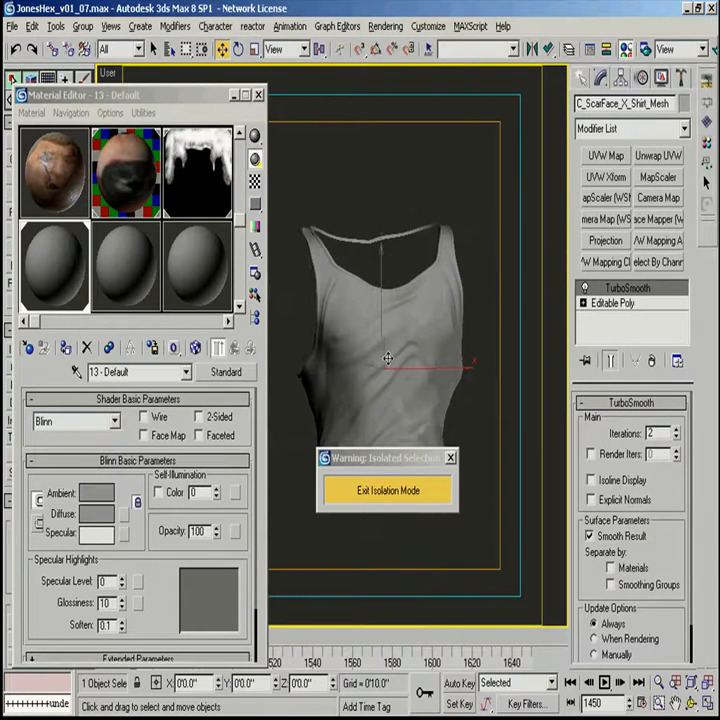
{"action": "left_click", "coordinate": [684, 128]}
{"action": "scroll", "coordinate": [640, 400], "scroll_direction": "down", "scroll_amount": 10}
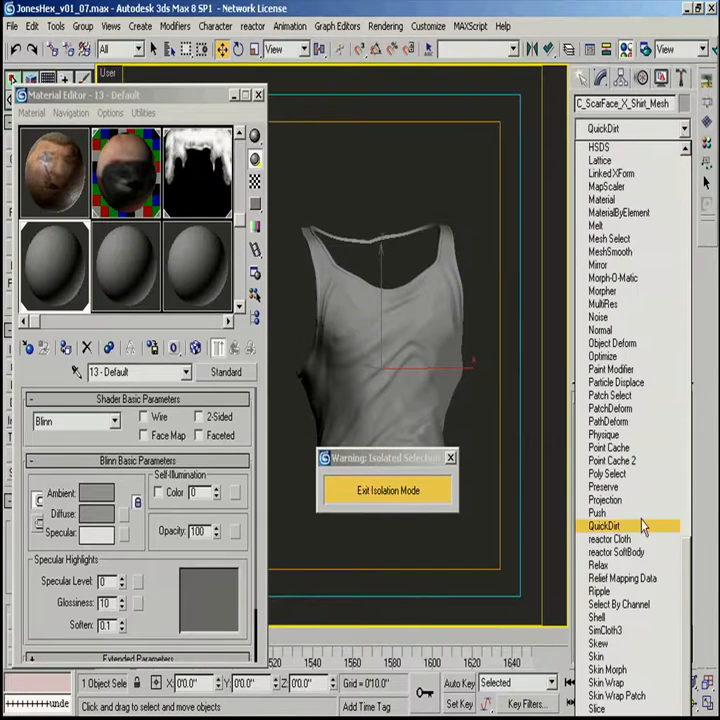
{"action": "left_click", "coordinate": [620, 526]}
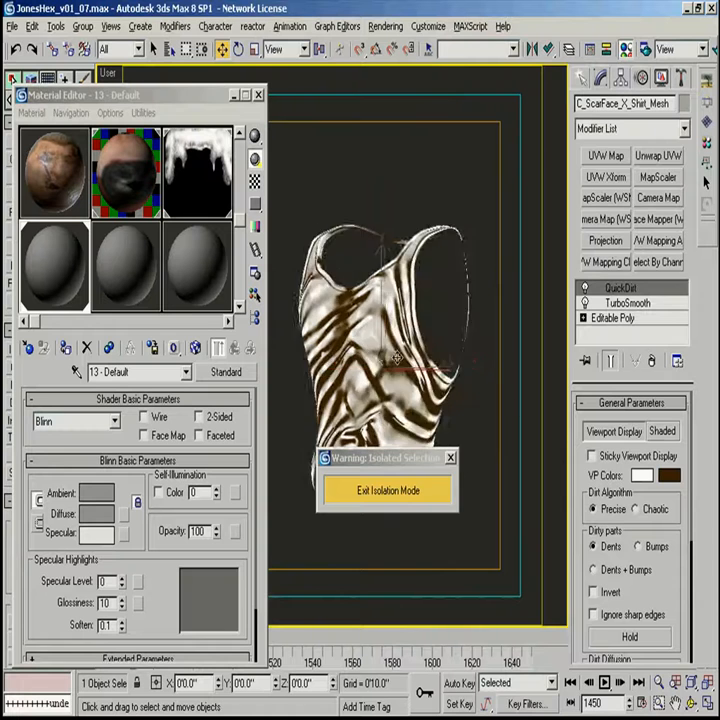
- Set the QuickDirt blur to 7.0 and invert the dirt effect on the shirt
{"action": "left_click_drag", "start_coordinate": [442, 461], "coordinate": [411, 595]}
{"action": "left_click_drag", "start_coordinate": [406, 476], "coordinate": [475, 462]}
{"action": "scroll", "coordinate": [648, 601], "scroll_direction": "down", "scroll_amount": 5}
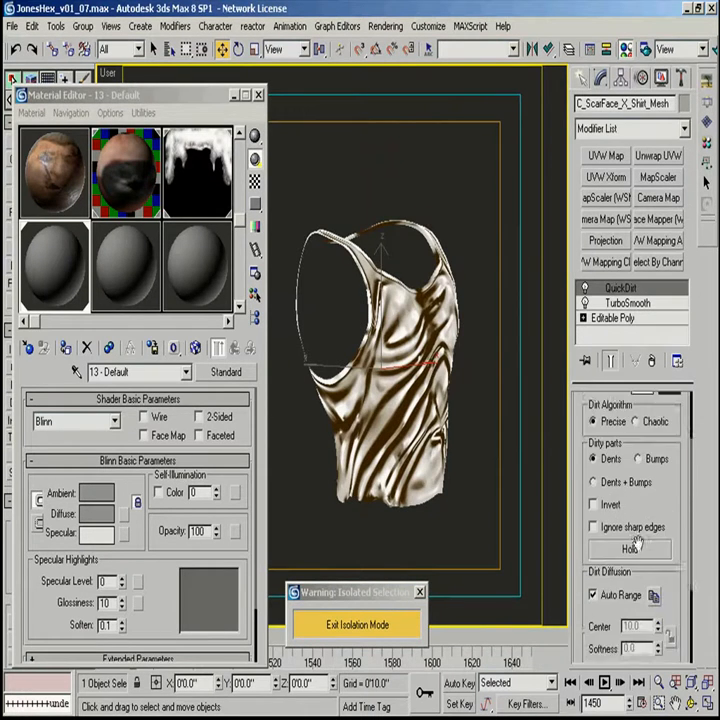
{"action": "key", "text": "Return"}
{"action": "mouse_move", "coordinate": [443, 430]}
{"action": "left_mouse_down"}
{"action": "mouse_move", "coordinate": [447, 456]}
{"action": "mouse_move", "coordinate": [404, 424]}
{"action": "left_mouse_up"}
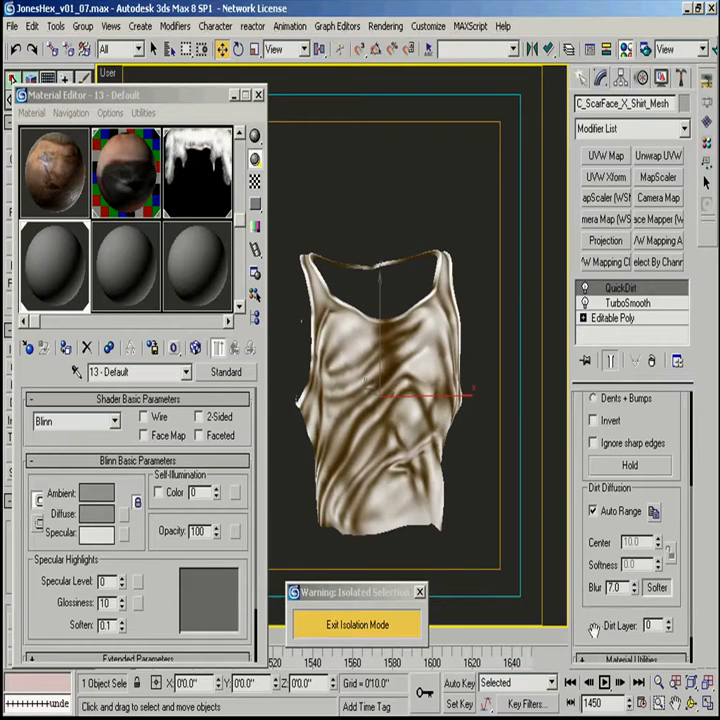
{"action": "scroll", "coordinate": [594, 628], "scroll_direction": "up", "scroll_amount": 1}
{"action": "left_click", "coordinate": [608, 448]}
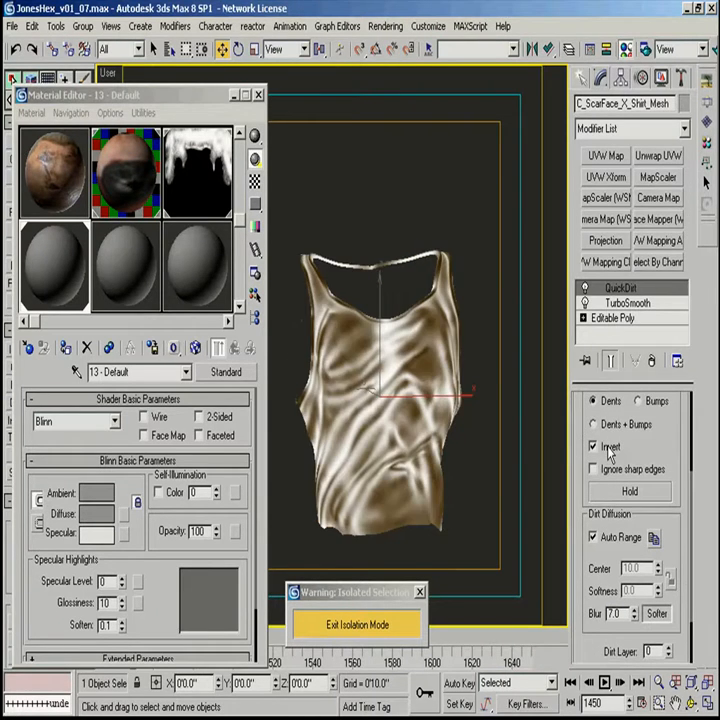
- Set the QuickDirt bitmap size to 2048 by 1024 and export the bitmap
{"action": "scroll", "coordinate": [584, 590], "scroll_direction": "down", "scroll_amount": 3}
{"action": "left_click", "coordinate": [623, 630]}
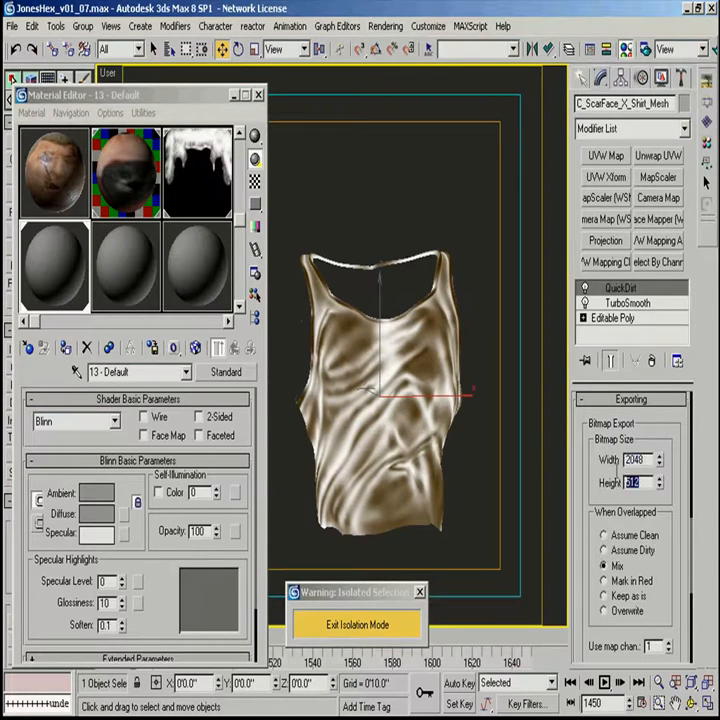
{"action": "scroll", "coordinate": [665, 597], "scroll_direction": "down", "scroll_amount": 4}
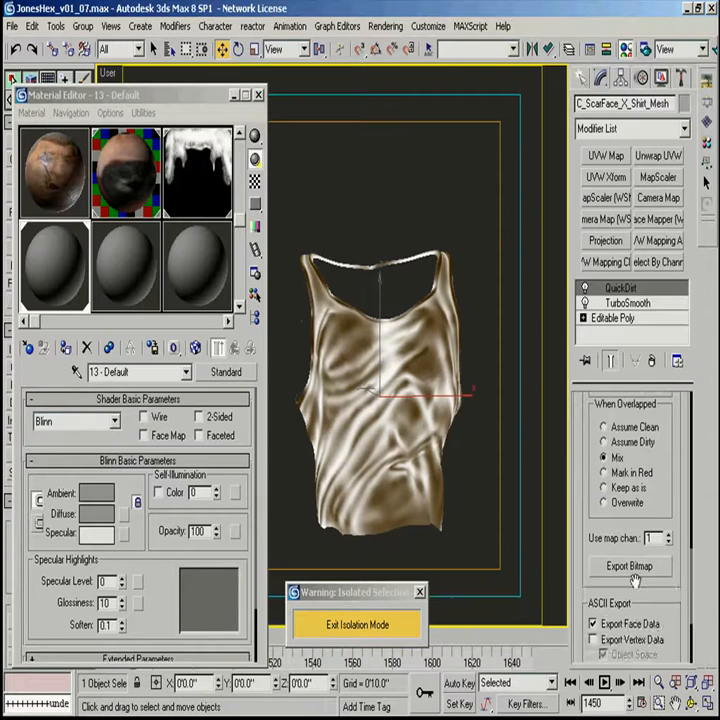
{"action": "left_click", "coordinate": [634, 566]}
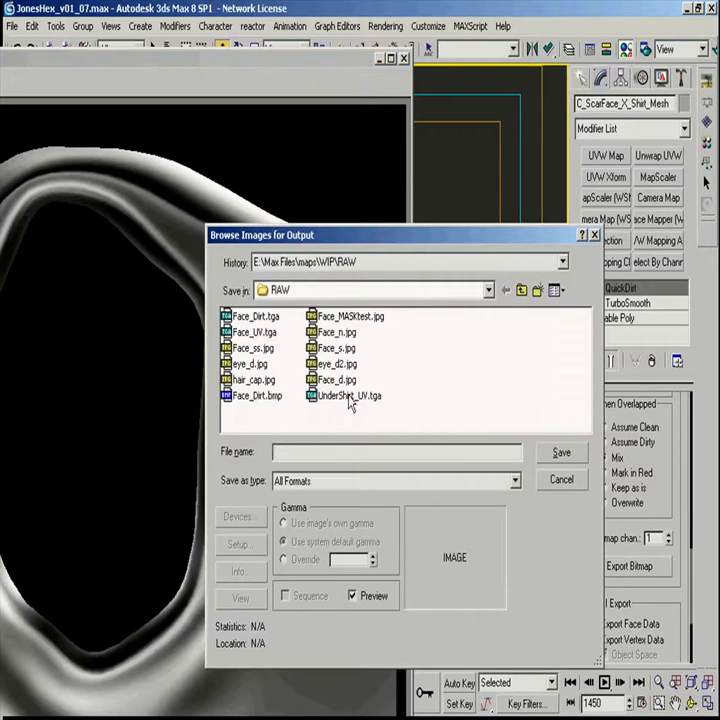
- Save the exported dirt map as UnderShirt_Dirt1.tga in the RAW folder and close its preview
{"action": "left_click", "coordinate": [348, 396]}
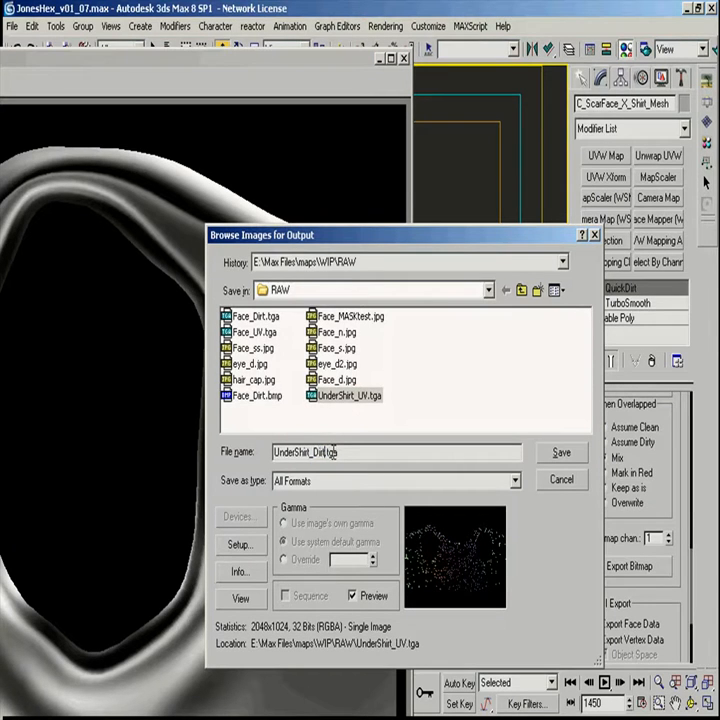
{"action": "key", "text": "Return"}
{"action": "key", "text": "Return"}
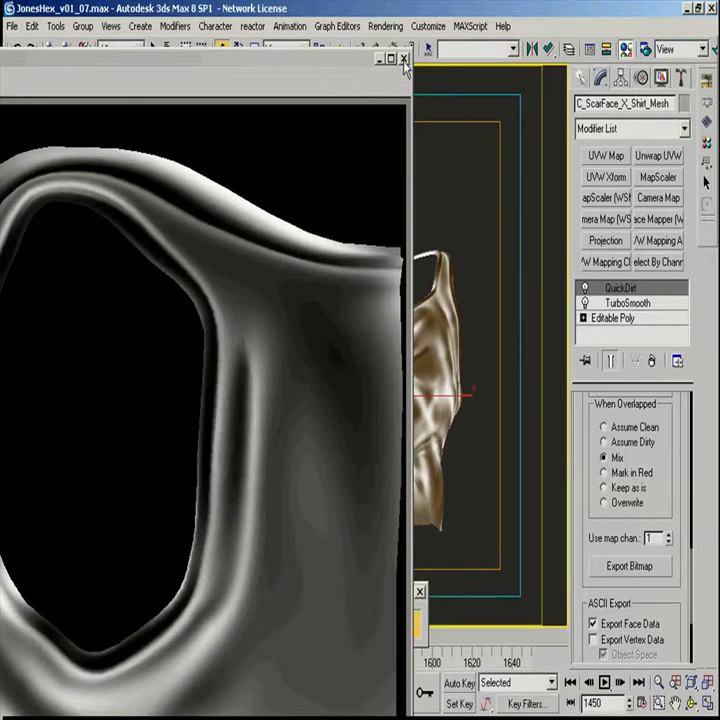
{"action": "left_click", "coordinate": [403, 59]}
- Switch the dirty parts to Bumps, turn off Invert and set the dirt blur to 1.0
{"action": "scroll", "coordinate": [666, 440], "scroll_direction": "up", "scroll_amount": 10}
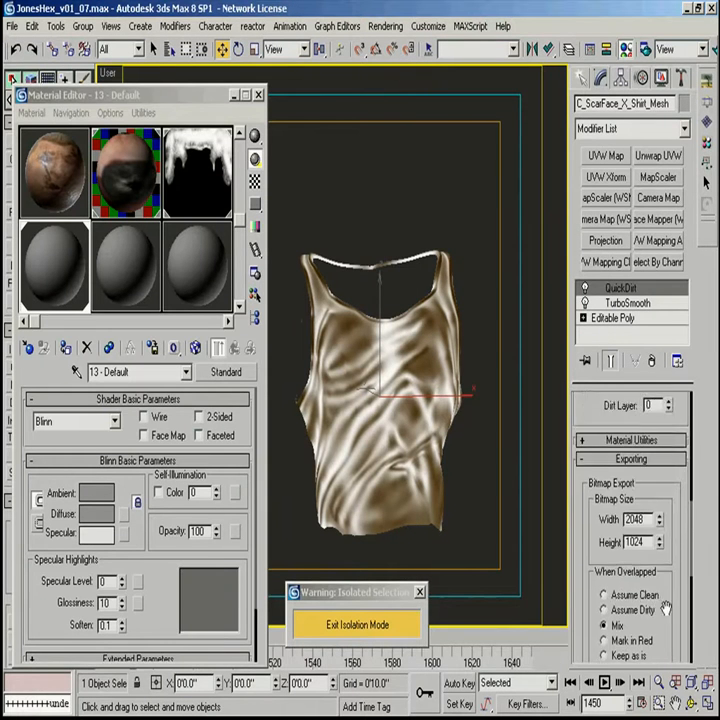
{"action": "left_click", "coordinate": [657, 468]}
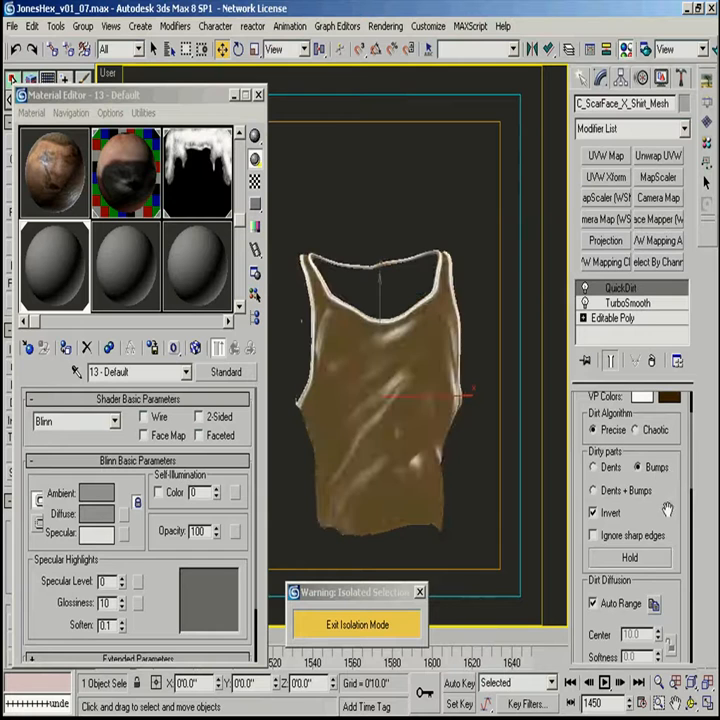
{"action": "scroll", "coordinate": [655, 560], "scroll_direction": "down", "scroll_amount": 3}
{"action": "type", "text": "1"}
{"action": "key", "text": "Return"}
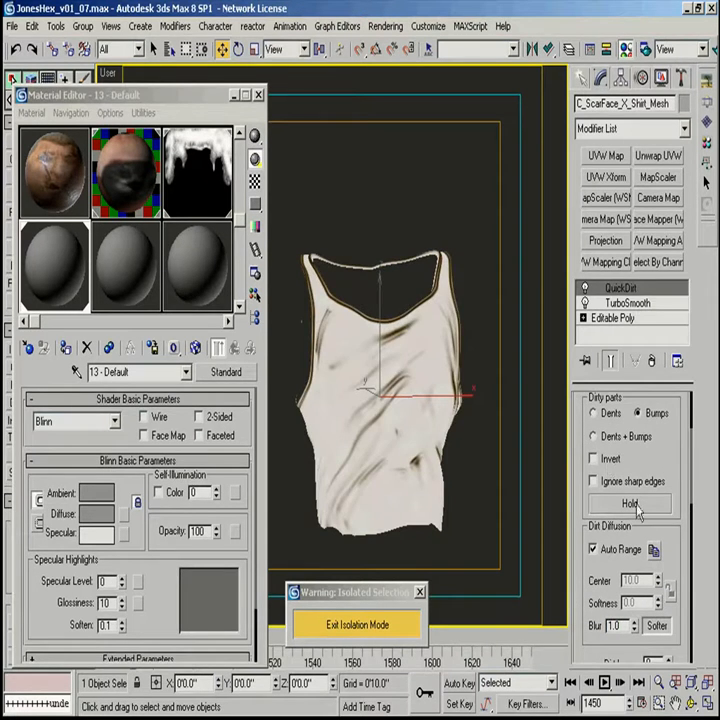
- Try manual Center and Softness adjustments for the dirt diffusion, finishing with Auto Range enabled again
{"action": "left_click_drag", "start_coordinate": [395, 425], "coordinate": [470, 412]}
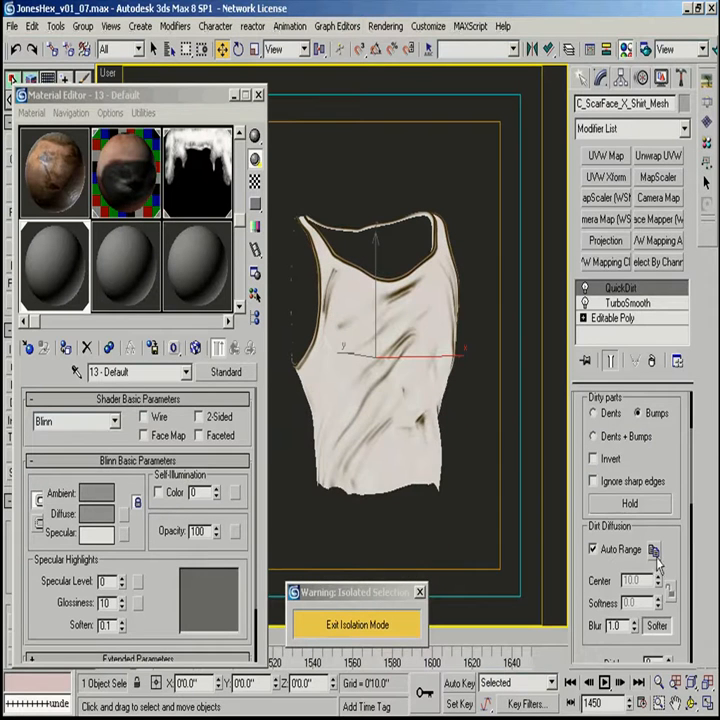
{"action": "left_click", "coordinate": [655, 553]}
{"action": "mouse_move", "coordinate": [658, 579]}
{"action": "left_mouse_down"}
{"action": "mouse_move", "coordinate": [654, 554]}
{"action": "mouse_move", "coordinate": [655, 628]}
{"action": "left_mouse_up"}
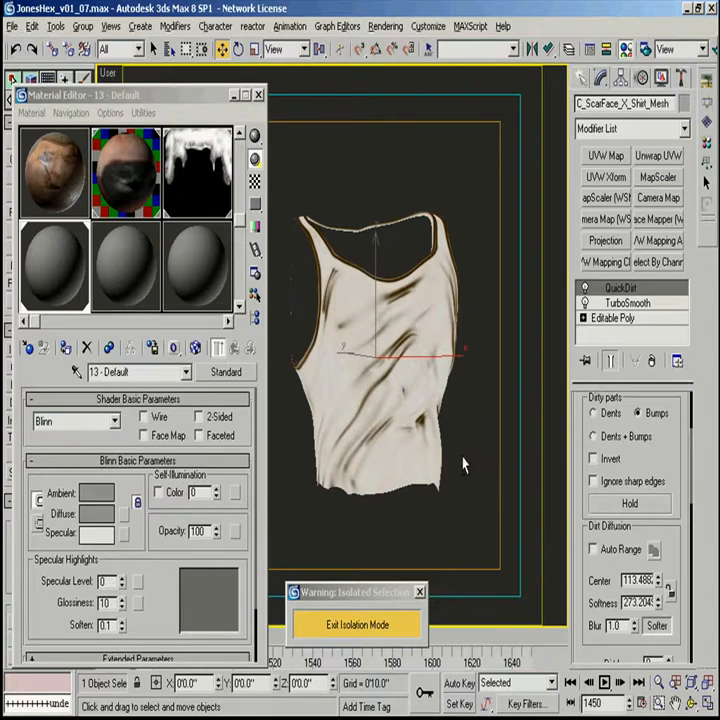
{"action": "left_click_drag", "start_coordinate": [463, 465], "coordinate": [478, 464]}
{"action": "mouse_move", "coordinate": [657, 607]}
{"action": "left_mouse_down"}
{"action": "mouse_move", "coordinate": [655, 538]}
{"action": "mouse_move", "coordinate": [654, 548]}
{"action": "left_mouse_up"}
{"action": "left_click", "coordinate": [630, 556]}
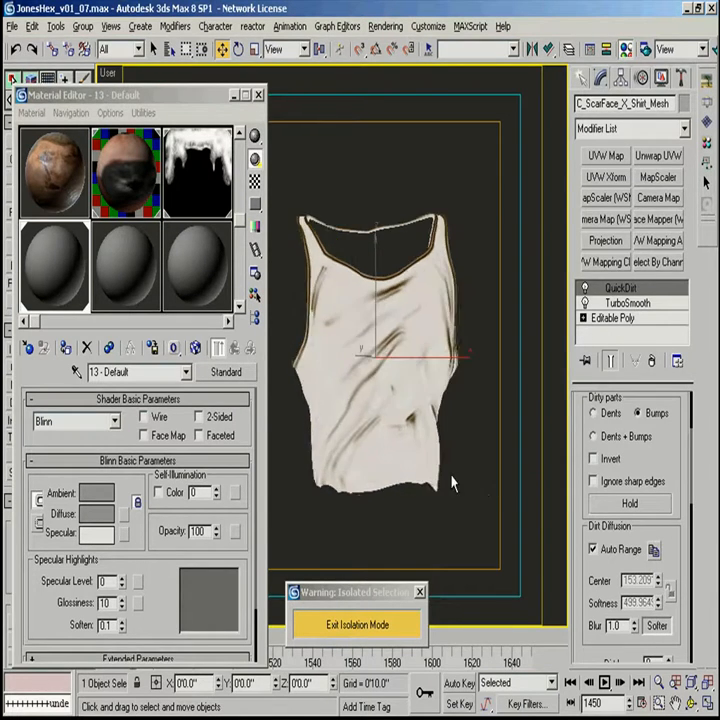
- Try the Chaotic dirt algorithm on the shirt and return to Precise
{"action": "scroll", "coordinate": [660, 460], "scroll_direction": "up", "scroll_amount": 2}
{"action": "left_click", "coordinate": [637, 447]}
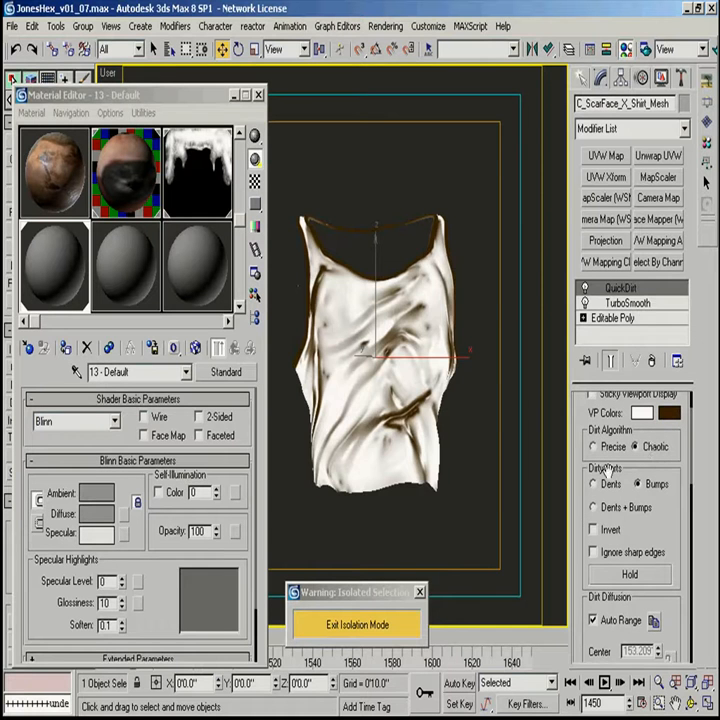
{"action": "left_click", "coordinate": [607, 449]}
- Set the dirty parts to Dents + Bumps and export the dirt map as a bitmap
{"action": "left_click", "coordinate": [627, 510]}
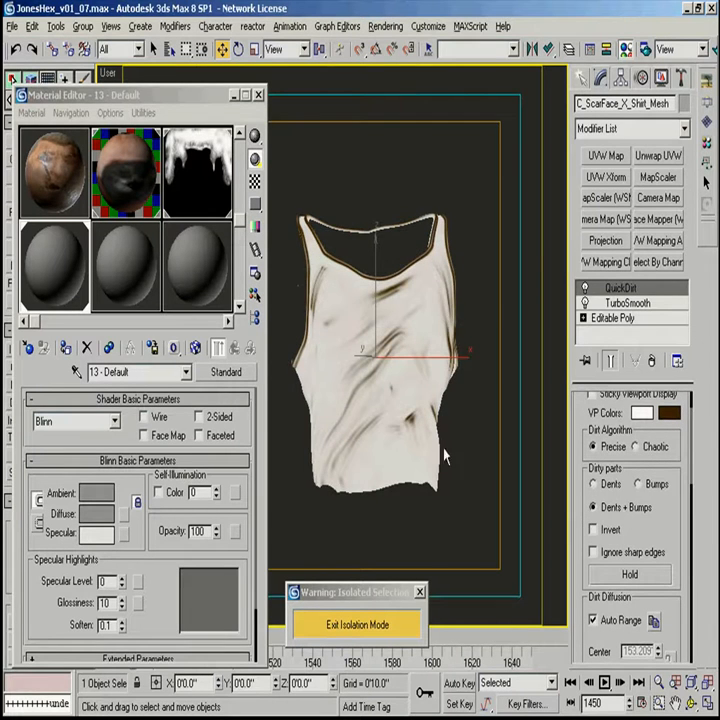
{"action": "left_click_drag", "start_coordinate": [445, 457], "coordinate": [488, 460]}
{"action": "scroll", "coordinate": [680, 549], "scroll_direction": "down", "scroll_amount": 15}
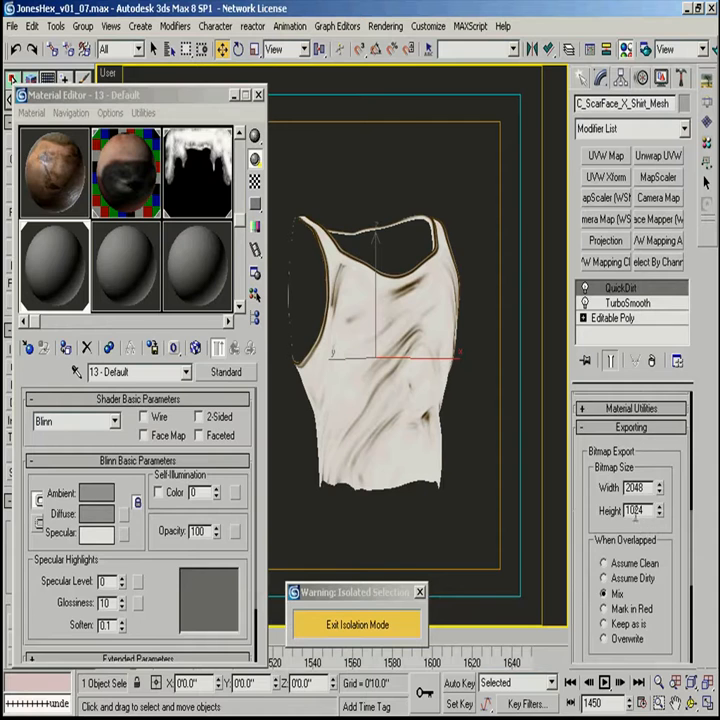
{"action": "left_click", "coordinate": [636, 619]}
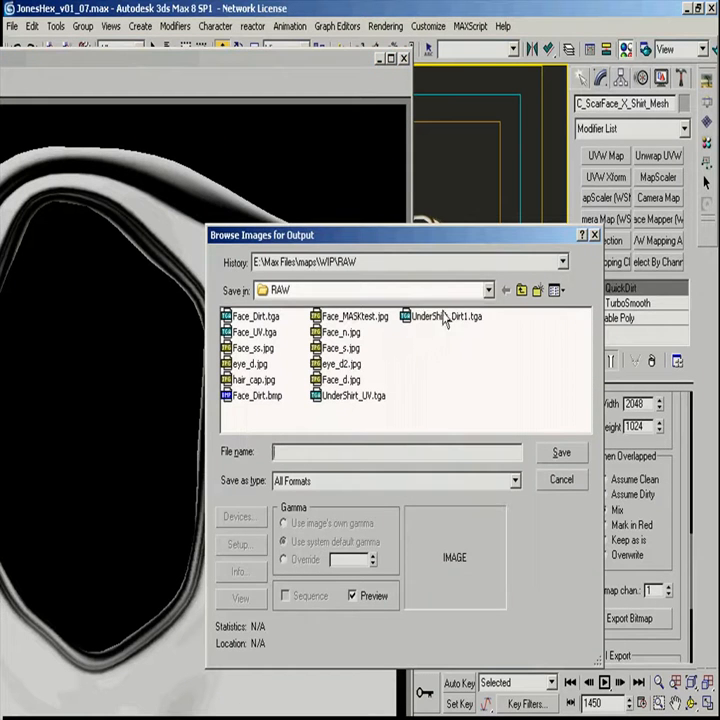
- Save the second dirt map as UnderShirt_Dirt2.tga and remove the QuickDirt modifier from the shirt
{"action": "left_click", "coordinate": [445, 318]}
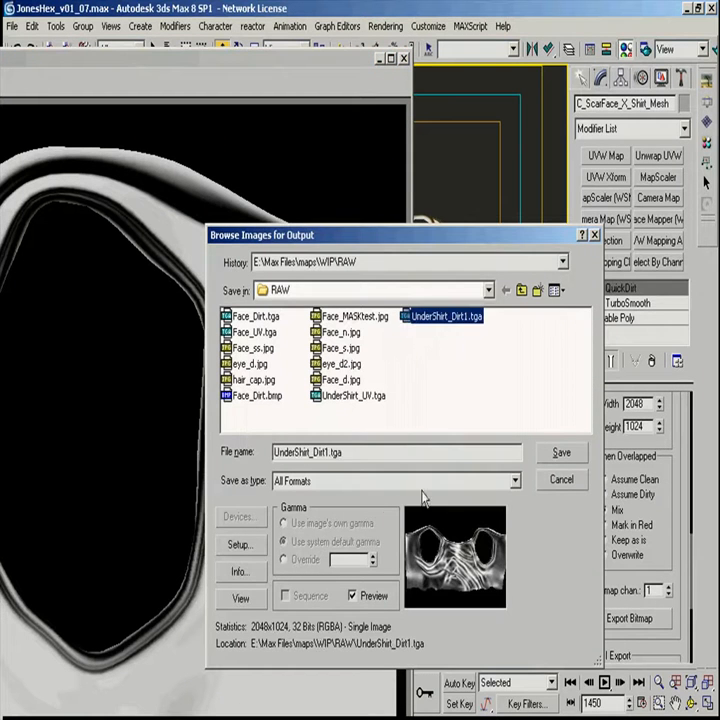
{"action": "left_click", "coordinate": [326, 452]}
{"action": "left_click", "coordinate": [570, 455]}
{"action": "left_click", "coordinate": [513, 555]}
{"action": "left_click", "coordinate": [404, 59]}
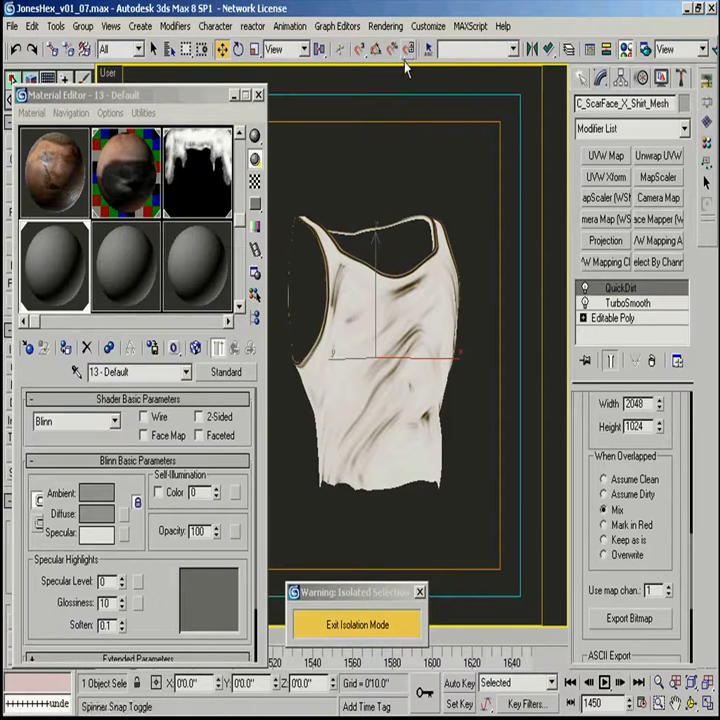
{"action": "left_click", "coordinate": [651, 360]}
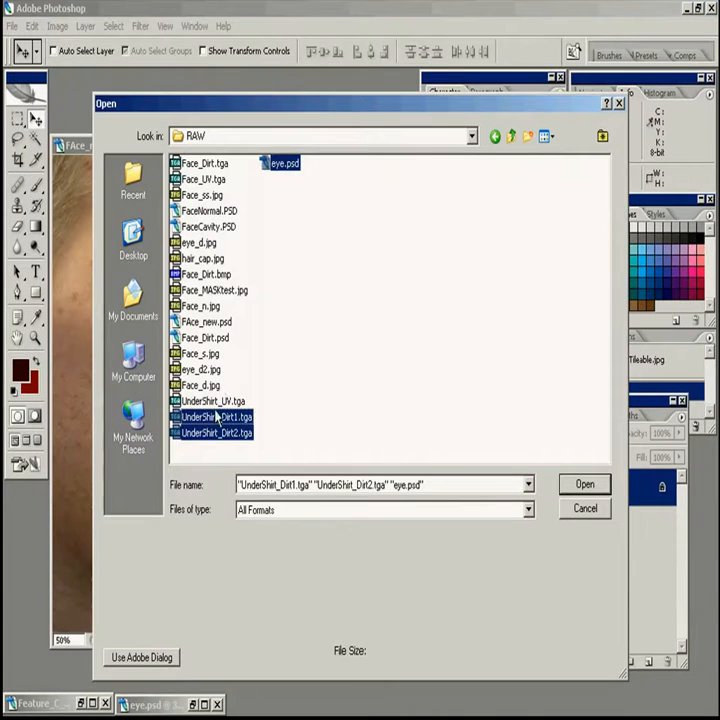
- In Photoshop, open UnderShirt_UV.tga, UnderShirt_Dirt1.tga and UnderShirt_Dirt2.tga from the RAW folder
{"action": "left_click", "coordinate": [228, 401]}
{"action": "left_click", "coordinate": [217, 432], "text": "shift"}
{"action": "left_click", "coordinate": [585, 485]}
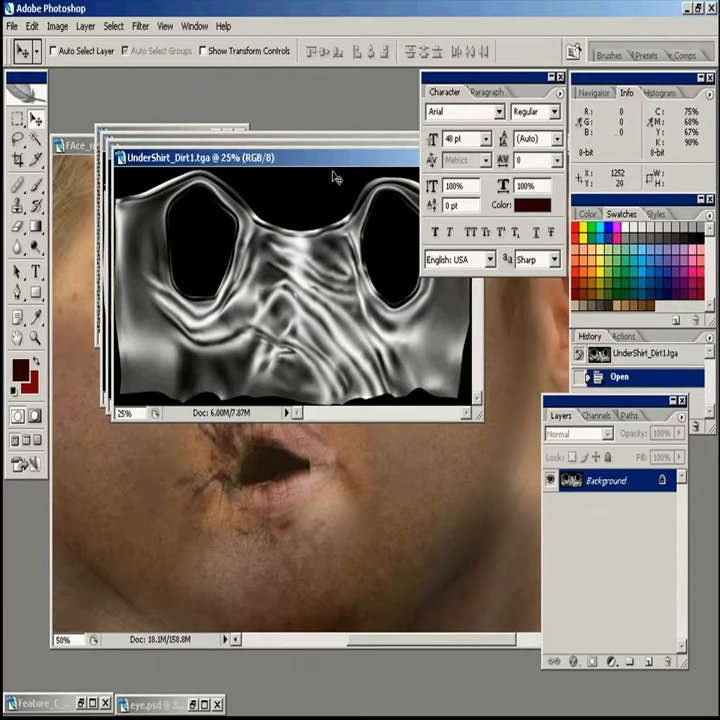
- Copy the whole UnderShirt_UV.tga image and paste it as a new layer in UnderShirt_Dirt1.tga
{"action": "left_click_drag", "start_coordinate": [322, 159], "coordinate": [307, 378]}
{"action": "left_click", "coordinate": [302, 297]}
{"action": "key", "text": "ctrl+a"}
{"action": "key", "text": "ctrl+c"}
{"action": "left_click", "coordinate": [294, 487]}
{"action": "key", "text": "ctrl+v"}
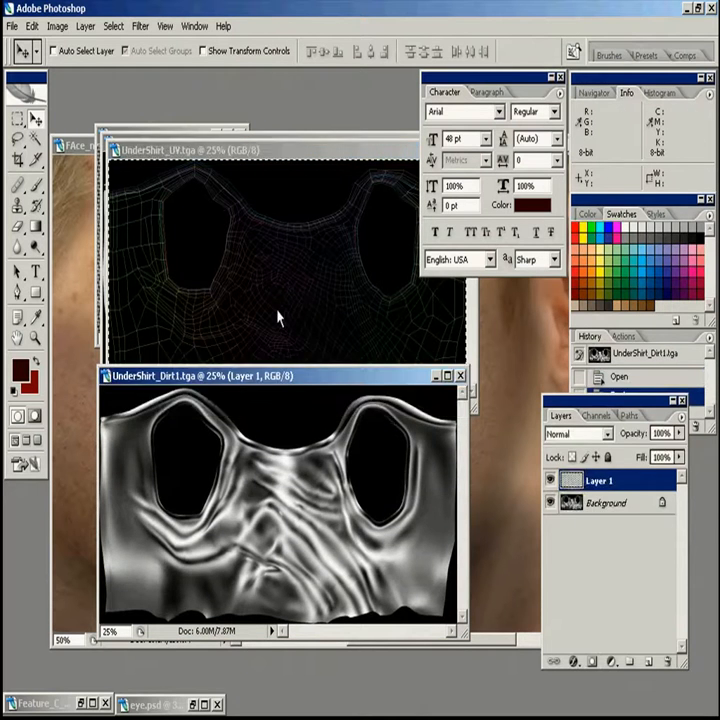
- Copy the UV image's Alpha 1 wireframe into a new alpha channel of UnderShirt_Dirt1.tga and close the UV file
{"action": "left_click", "coordinate": [279, 318]}
{"action": "left_click", "coordinate": [597, 415]}
{"action": "left_click", "coordinate": [598, 518]}
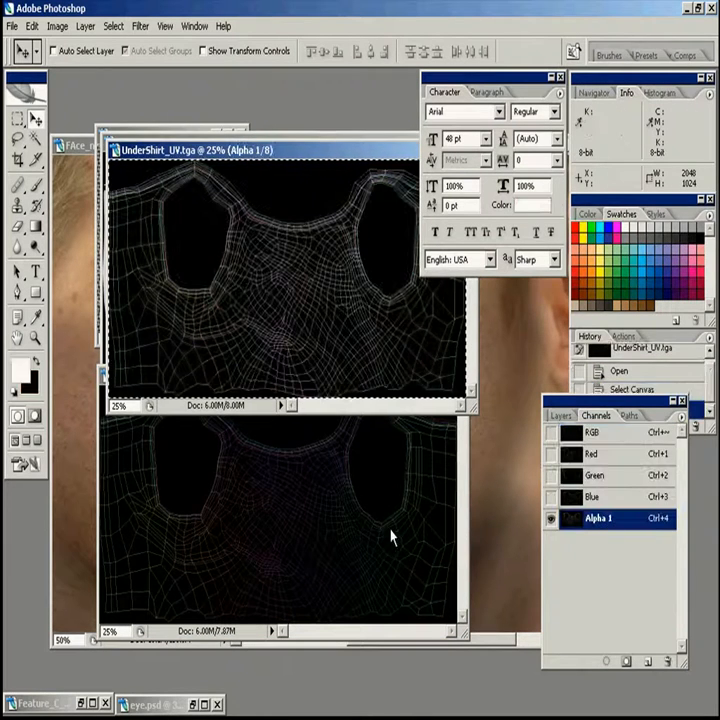
{"action": "left_click", "coordinate": [390, 537]}
{"action": "left_click", "coordinate": [647, 661]}
{"action": "key", "text": "ctrl+v"}
{"action": "left_click", "coordinate": [270, 278]}
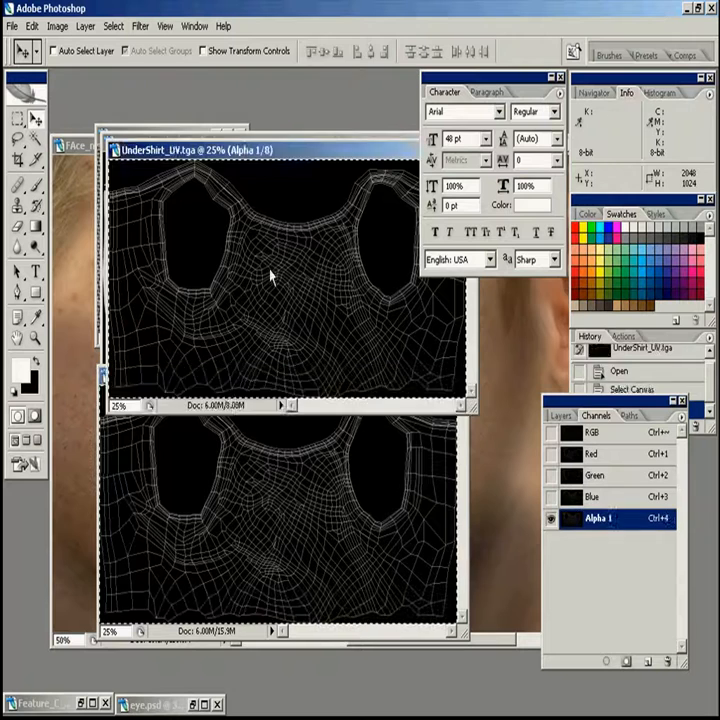
{"action": "key", "text": "ctrl+w"}
- Copy the whole UnderShirt_Dirt2.tga image and paste it as a new layer above Layer 1 in UnderShirt_Dirt1.tga
{"action": "left_click", "coordinate": [262, 262]}
{"action": "key", "text": "ctrl+a"}
{"action": "key", "text": "ctrl+c"}
{"action": "left_click", "coordinate": [363, 517]}
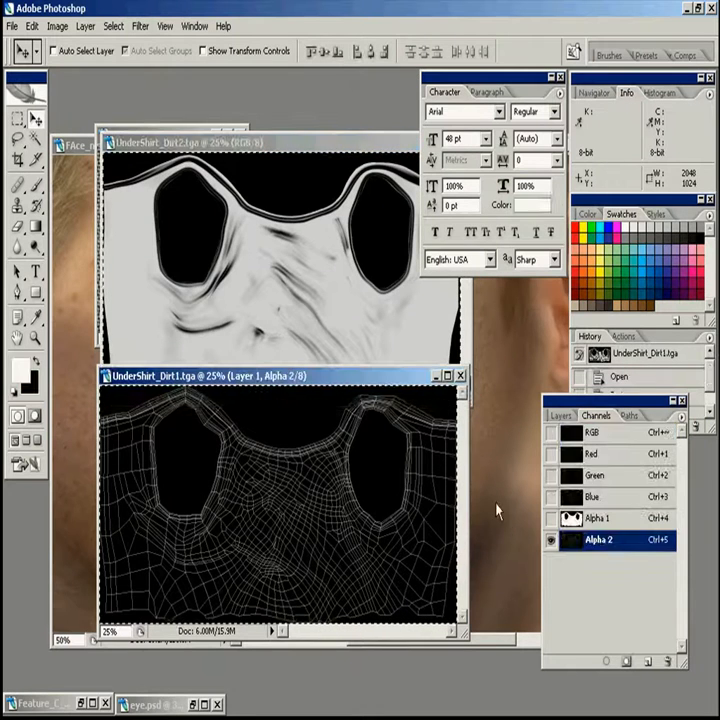
{"action": "left_click", "coordinate": [560, 415]}
{"action": "left_click", "coordinate": [598, 480]}
{"action": "key", "text": "ctrl+v"}
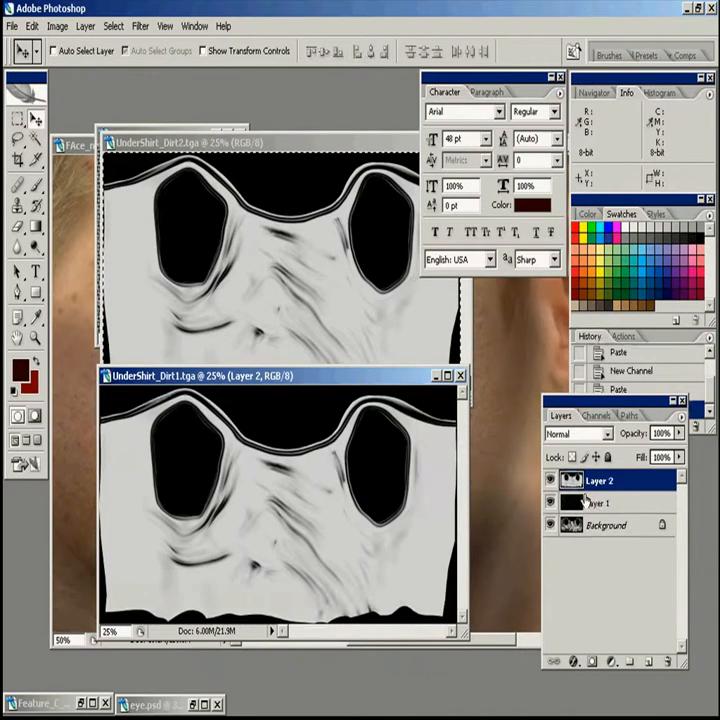
- Place the wireframe layer above Layer 2, copy its lines through the Alpha 2 selection to a new layer and delete the original
{"action": "left_click_drag", "start_coordinate": [584, 500], "coordinate": [588, 474]}
{"action": "left_click", "coordinate": [596, 415]}
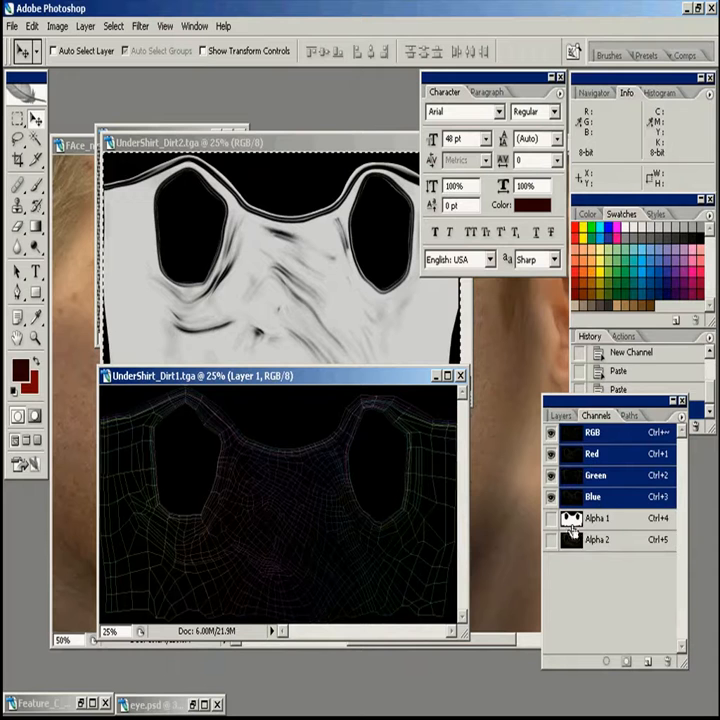
{"action": "left_click", "coordinate": [560, 415]}
{"action": "key", "text": "ctrl+c"}
{"action": "key", "text": "ctrl+v"}
{"action": "left_click_drag", "start_coordinate": [588, 507], "coordinate": [668, 662]}
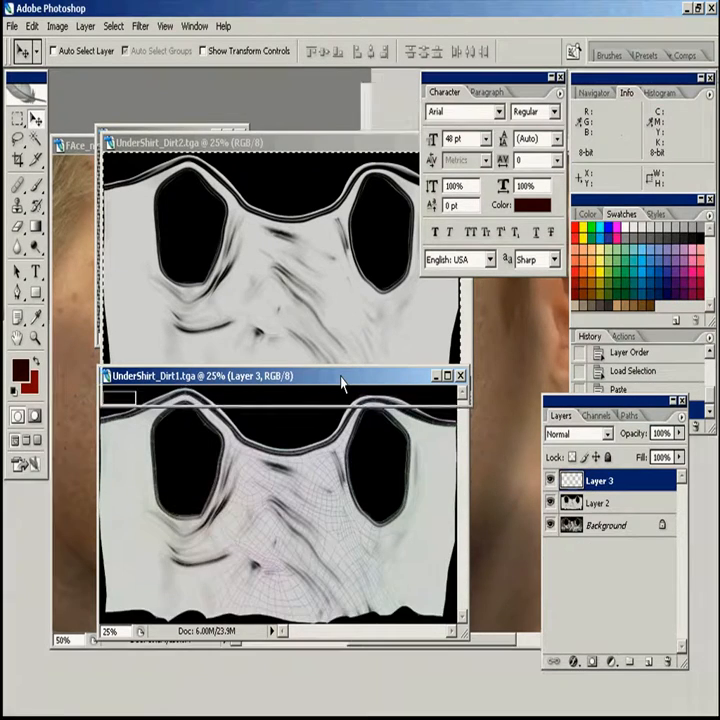
- Maximize the UnderShirt_Dirt1.tga document and set Layer 2's blending mode to Multiply
{"action": "double_click", "coordinate": [341, 378]}
{"action": "left_click", "coordinate": [598, 503]}
{"action": "left_click", "coordinate": [566, 434]}
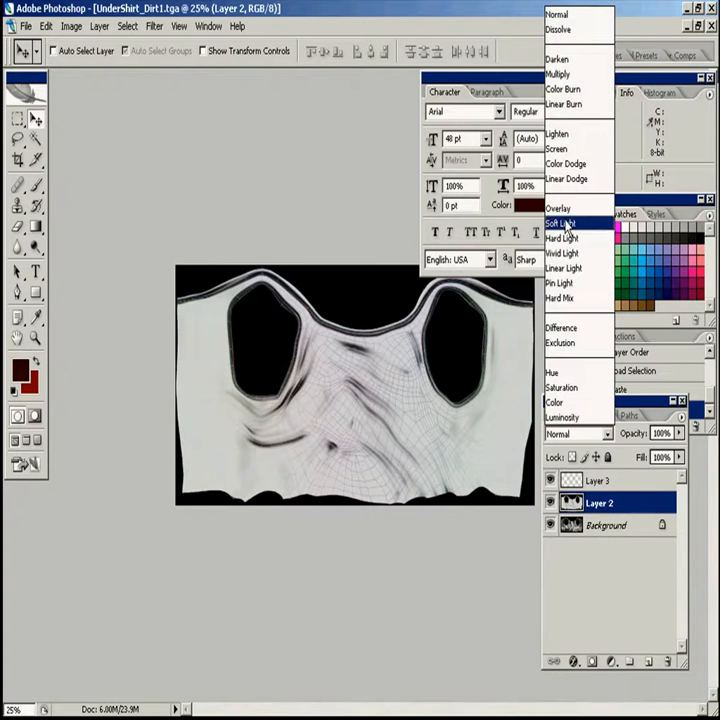
{"action": "left_click", "coordinate": [565, 73]}
- Load the Alpha 1 channel as a selection, copy Layer 2 through it to a new layer and delete Layer 2
{"action": "left_click", "coordinate": [596, 415]}
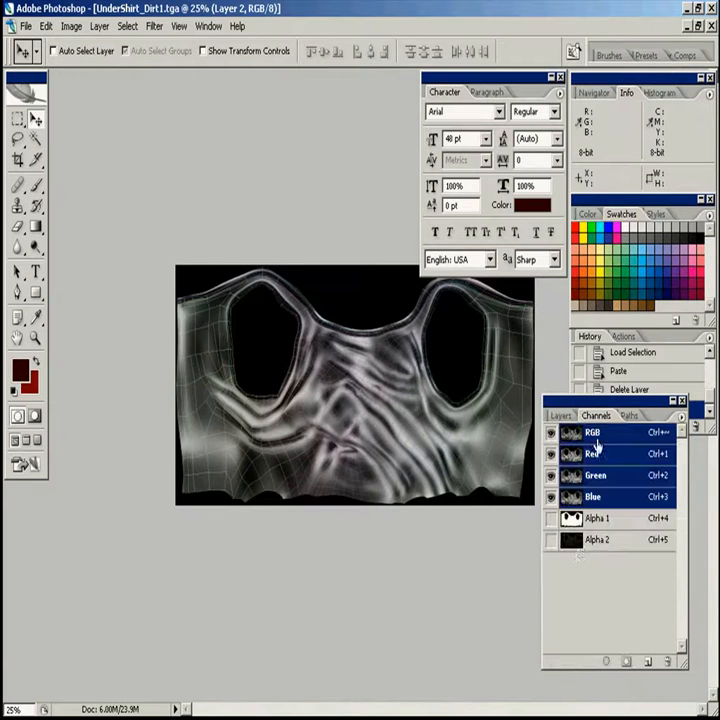
{"action": "left_click", "coordinate": [570, 519], "text": "ctrl"}
{"action": "left_click", "coordinate": [560, 415]}
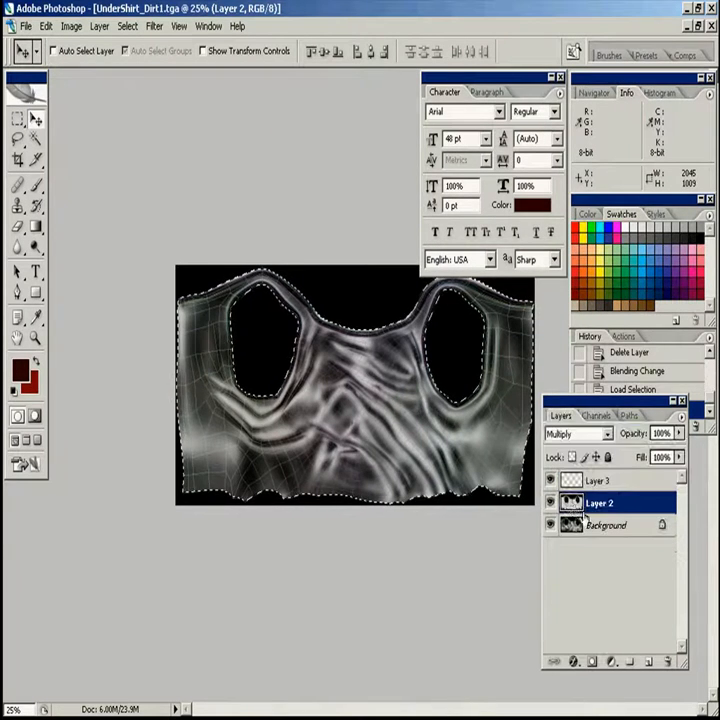
{"action": "key", "text": "ctrl+c"}
{"action": "key", "text": "ctrl+v"}
{"action": "left_click_drag", "start_coordinate": [599, 524], "coordinate": [664, 663]}
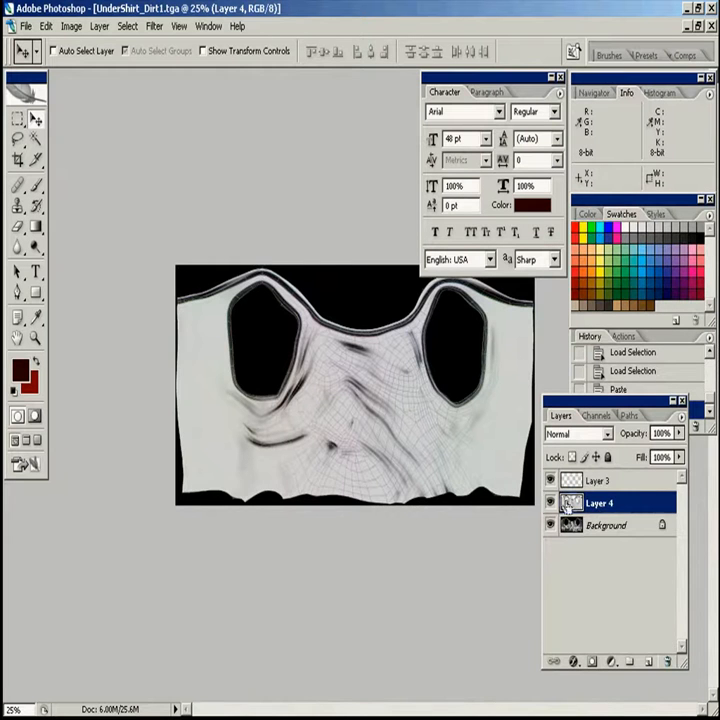
- Copy the Background through the Alpha 1 shirt selection to a new layer and delete the original Background
{"action": "left_click", "coordinate": [572, 527]}
{"action": "key", "text": "ctrl+c"}
{"action": "key", "text": "ctrl+v"}
{"action": "left_click_drag", "start_coordinate": [572, 527], "coordinate": [667, 661]}
- Add a new layer beneath Layer 5 and fill it with the beige foreground color c4bea7
{"action": "left_click", "coordinate": [648, 665]}
{"action": "left_click_drag", "start_coordinate": [598, 525], "coordinate": [598, 562]}
{"action": "left_click", "coordinate": [20, 370]}
{"action": "left_click_drag", "start_coordinate": [270, 420], "coordinate": [284, 449]}
{"action": "left_click_drag", "start_coordinate": [452, 610], "coordinate": [452, 606]}
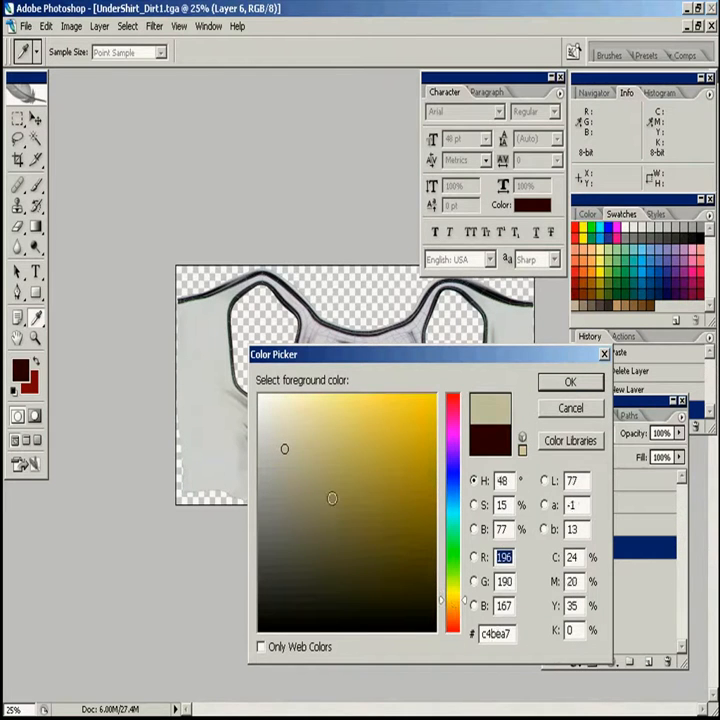
{"action": "left_click", "coordinate": [565, 381]}
{"action": "key", "text": "v"}
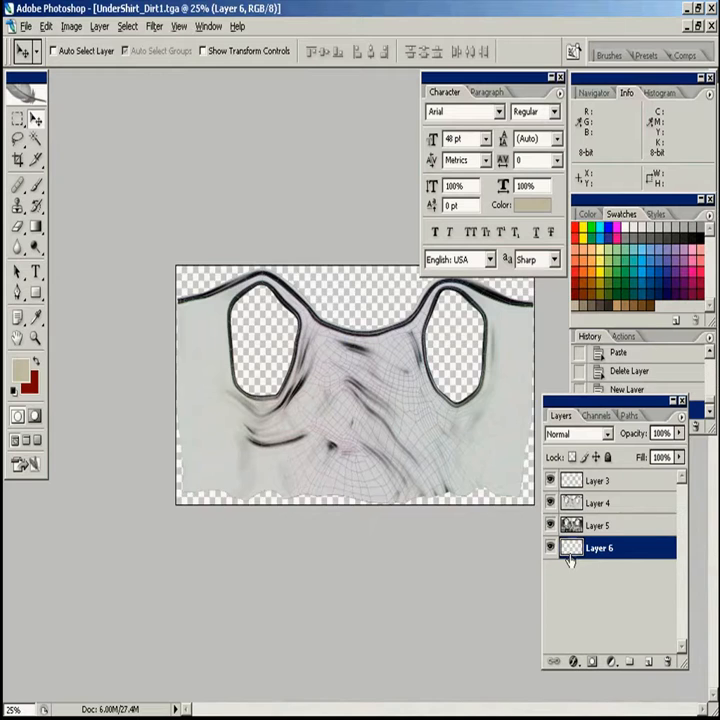
{"action": "key", "text": "alt+BackSpace"}
- Set Layer 5's blending mode to Soft Light and Layer 4's to Multiply
{"action": "left_click", "coordinate": [590, 528]}
{"action": "left_click", "coordinate": [576, 434]}
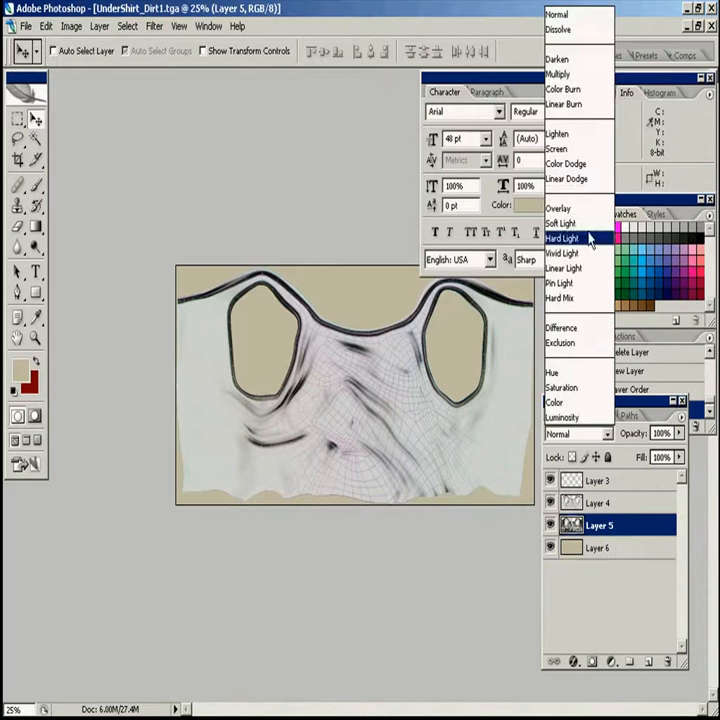
{"action": "left_click", "coordinate": [562, 220]}
{"action": "left_click", "coordinate": [598, 504]}
{"action": "left_click", "coordinate": [576, 434]}
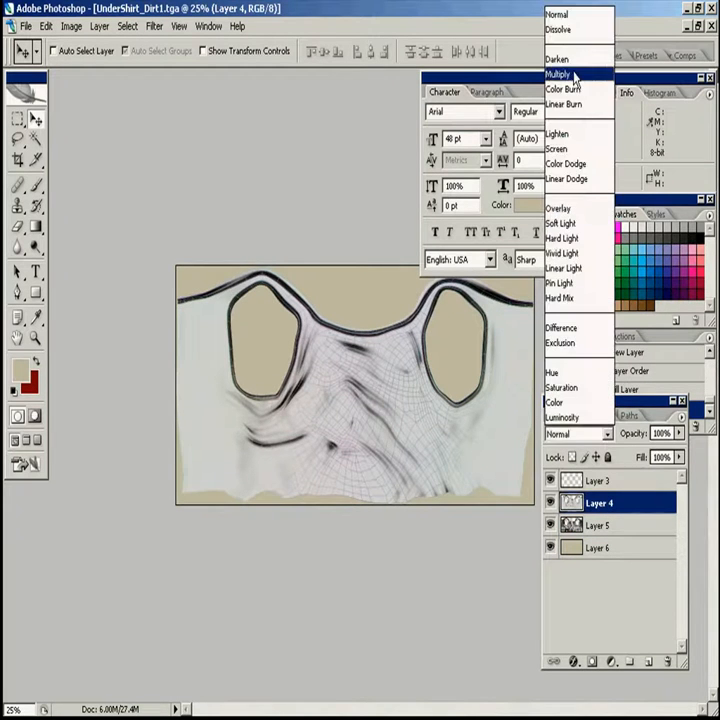
{"action": "left_click", "coordinate": [556, 74]}
- Set the wireframe Layer 3's blending mode to Screen
{"action": "left_click", "coordinate": [590, 482]}
{"action": "left_click", "coordinate": [566, 434]}
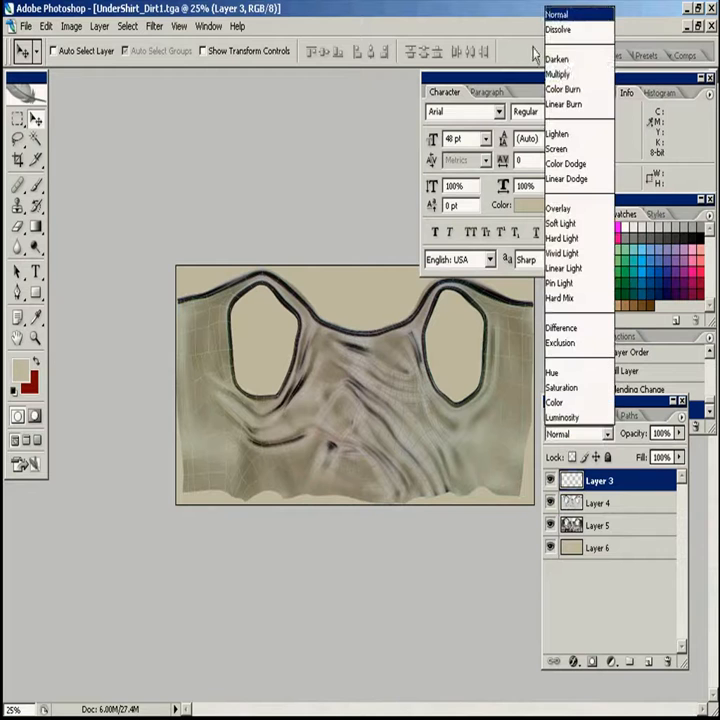
{"action": "left_click", "coordinate": [557, 148]}
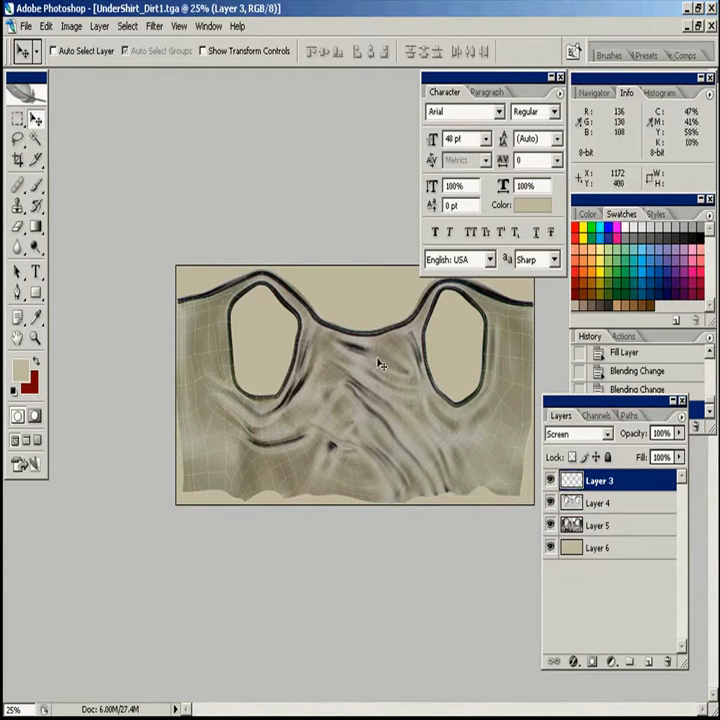
- Set the opacity of Layers 3 and 4 to 50% and of Layer 5 to 20%
{"action": "left_click", "coordinate": [598, 504]}
{"action": "key", "text": "5"}
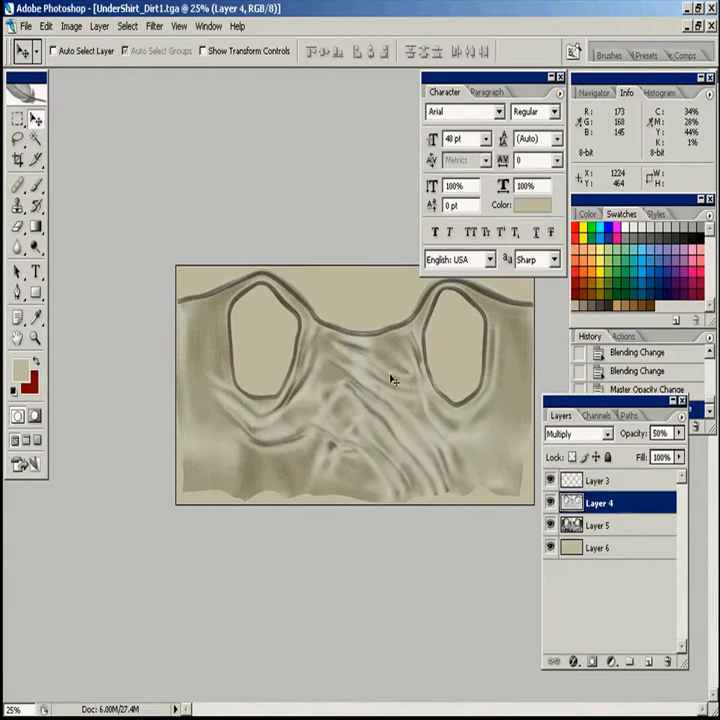
{"action": "left_click", "coordinate": [598, 528]}
{"action": "key", "text": "2"}
- Colorize Layer 4 with Hue/Saturation, using saturation 25 and a hue slightly above 48
{"action": "double_click", "coordinate": [35, 340]}
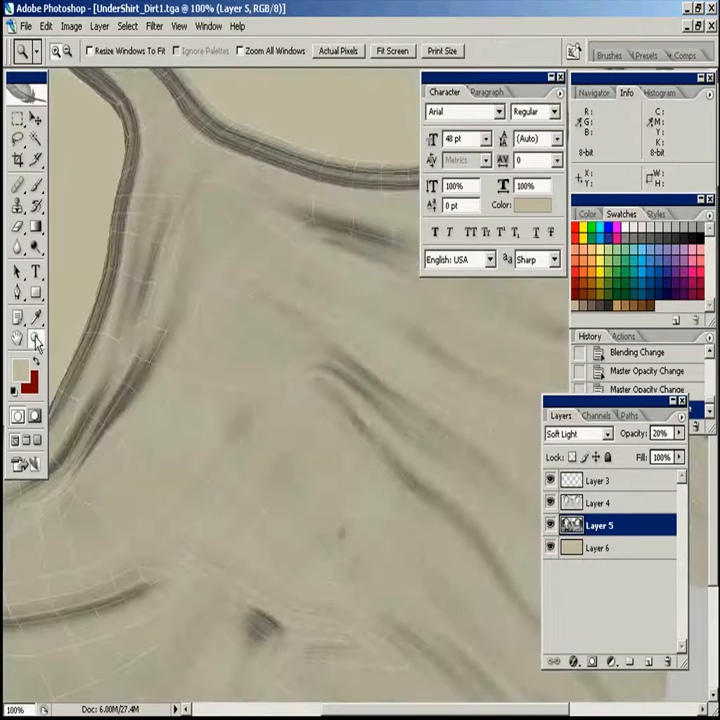
{"action": "left_click", "coordinate": [596, 503]}
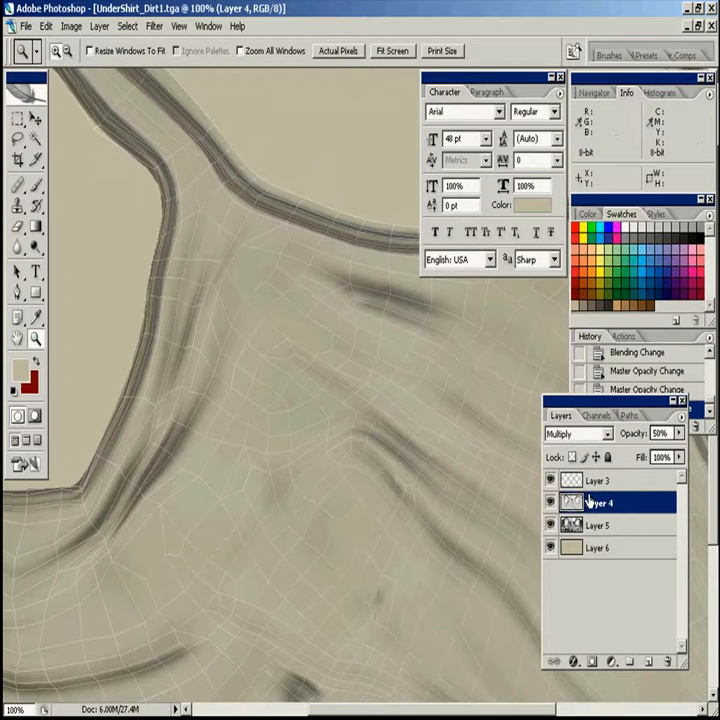
{"action": "key", "text": "ctrl+u"}
{"action": "mouse_move", "coordinate": [506, 478]}
{"action": "left_mouse_down"}
{"action": "mouse_move", "coordinate": [493, 480]}
{"action": "mouse_move", "coordinate": [512, 479]}
{"action": "left_mouse_up"}
{"action": "left_click_drag", "start_coordinate": [508, 578], "coordinate": [516, 584]}
{"action": "left_click", "coordinate": [627, 596]}
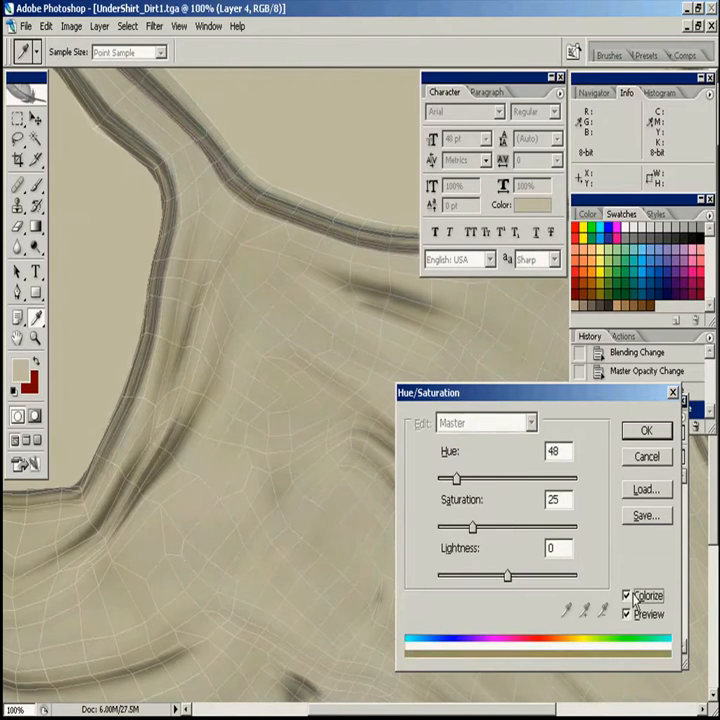
{"action": "mouse_move", "coordinate": [458, 480]}
{"action": "left_mouse_down"}
{"action": "mouse_move", "coordinate": [591, 482]}
{"action": "mouse_move", "coordinate": [463, 481]}
{"action": "left_mouse_up"}
{"action": "left_click", "coordinate": [643, 431]}
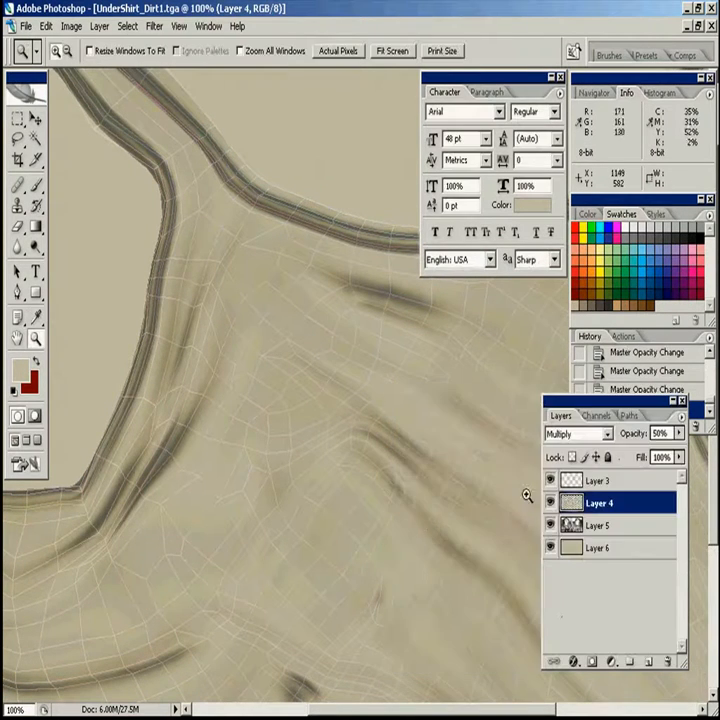
{"action": "left_click", "coordinate": [429, 527], "text": "ctrl+alt"}
{"action": "left_click", "coordinate": [429, 527], "text": "ctrl+alt"}
{"action": "left_click", "coordinate": [576, 522]}
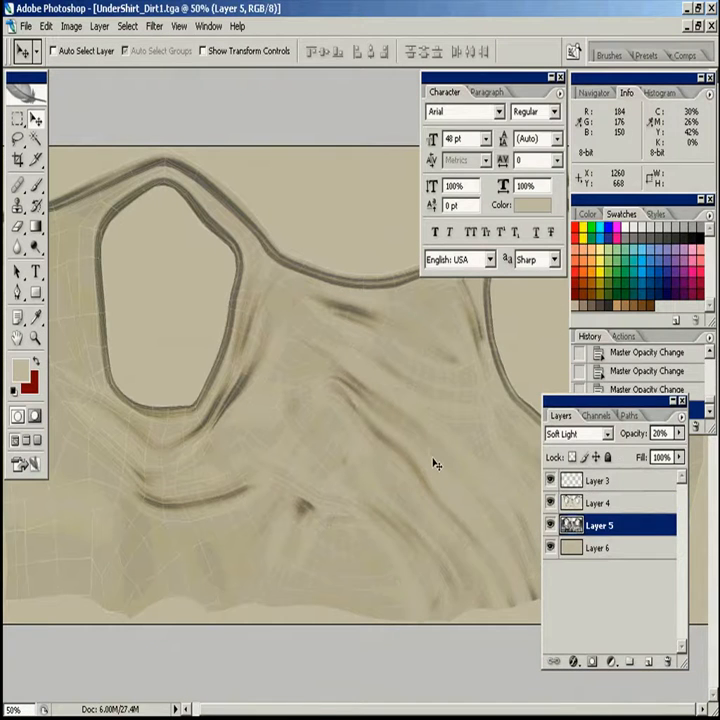
{"action": "key", "text": "ctrl+u"}
{"action": "left_click", "coordinate": [627, 597]}
{"action": "left_click", "coordinate": [627, 597]}
{"action": "left_click", "coordinate": [627, 597]}
{"action": "left_click_drag", "start_coordinate": [466, 481], "coordinate": [476, 500]}
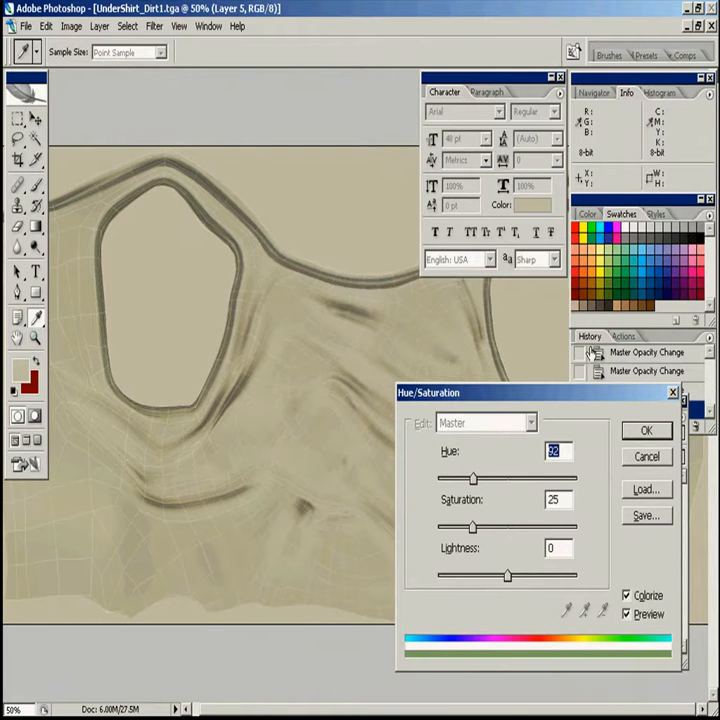
{"action": "left_click", "coordinate": [647, 456]}
{"action": "key", "text": "z"}
{"action": "left_click_drag", "start_coordinate": [177, 337], "coordinate": [300, 432]}
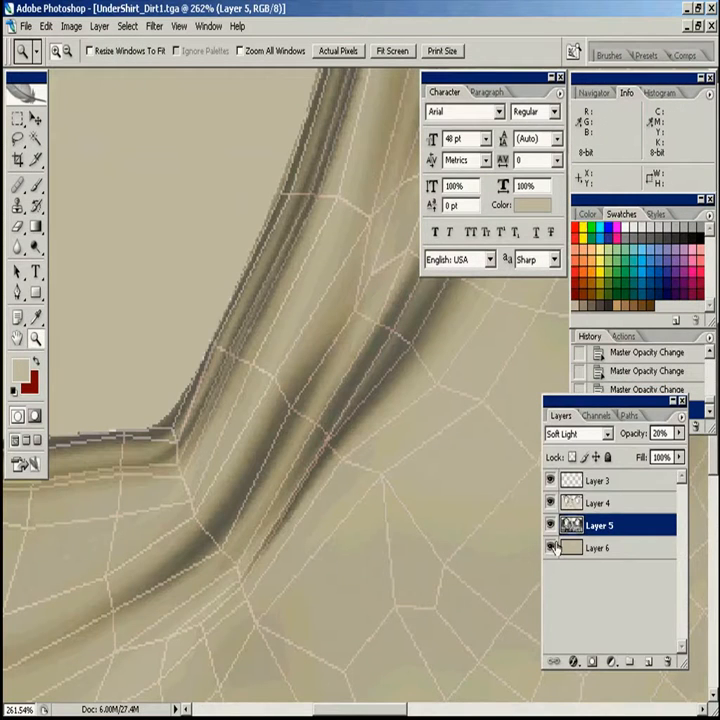
{"action": "key", "text": "ctrl+u"}
{"action": "left_click", "coordinate": [627, 596]}
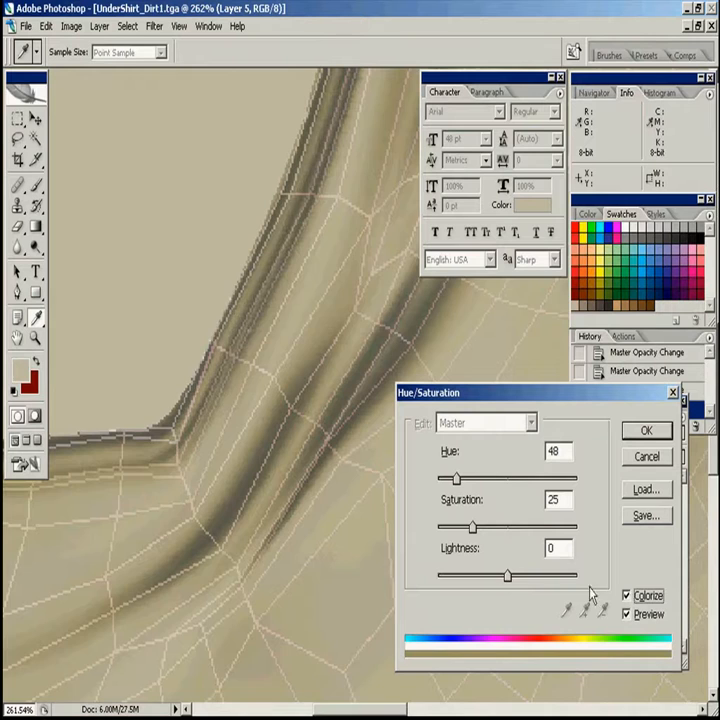
{"action": "mouse_move", "coordinate": [513, 583]}
{"action": "left_mouse_down"}
{"action": "mouse_move", "coordinate": [439, 582]}
{"action": "mouse_move", "coordinate": [513, 575]}
{"action": "left_mouse_up"}
{"action": "left_click", "coordinate": [630, 460]}
- Set Layer 4's opacity to 20% and Layer 5's opacity to 30%
{"action": "left_click", "coordinate": [335, 477], "text": "alt"}
{"action": "left_click", "coordinate": [370, 467], "text": "alt"}
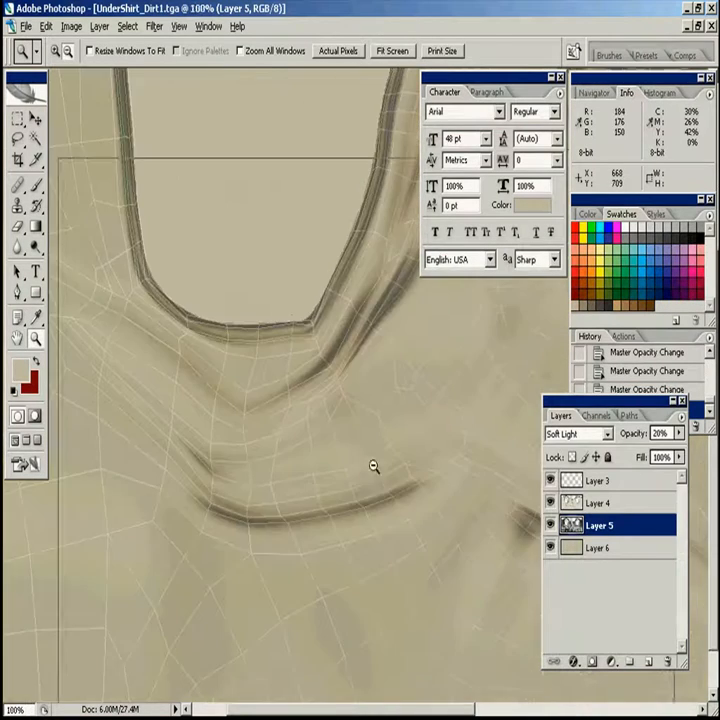
{"action": "left_click", "coordinate": [373, 466], "text": "alt"}
{"action": "key", "text": "v"}
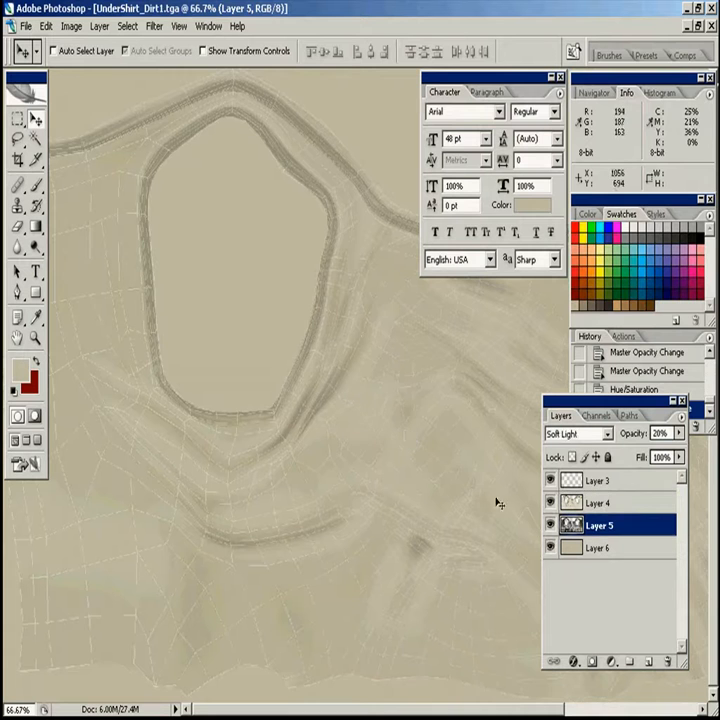
{"action": "key", "text": "4"}
{"action": "key", "text": "3"}
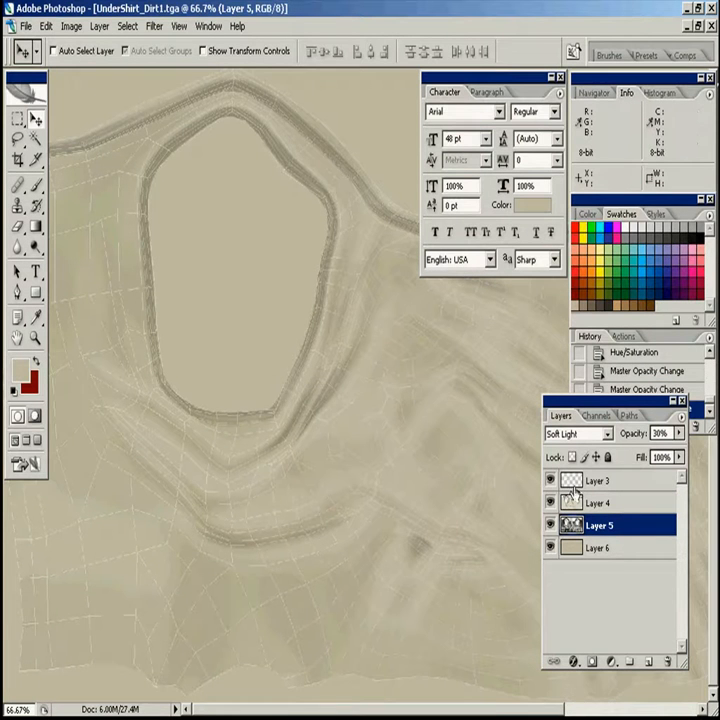
{"action": "left_click", "coordinate": [697, 26]}
{"action": "left_click_drag", "start_coordinate": [333, 380], "coordinate": [397, 220]}
{"action": "double_click", "coordinate": [397, 220]}
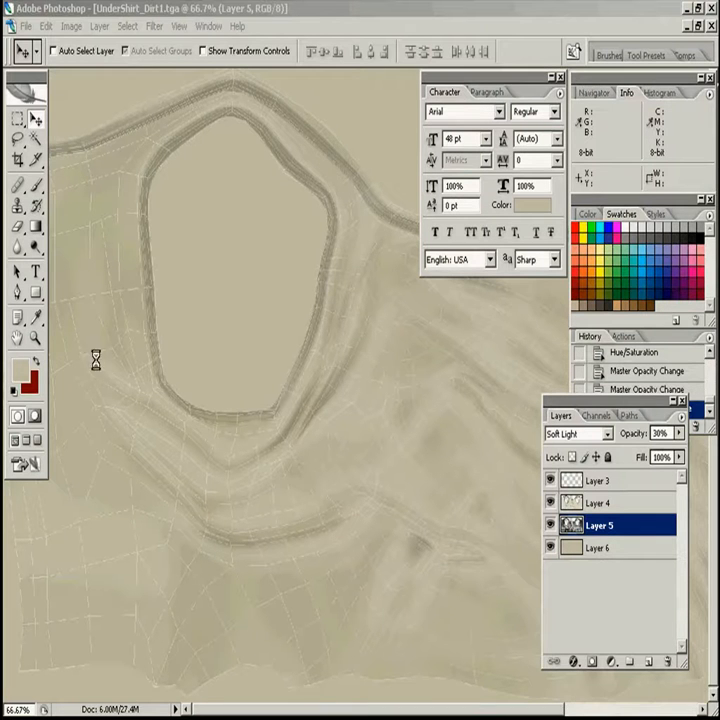
- Try to select the area above the neckline on Layer 3 with the Magic Wand
{"action": "left_click", "coordinate": [601, 482]}
{"action": "key", "text": "w"}
{"action": "left_click", "coordinate": [392, 140]}
{"action": "left_click_drag", "start_coordinate": [519, 90], "coordinate": [355, 316]}
- Select the front neckline trim band on Layer 4 with the Magic Wand at tolerance 64
{"action": "key", "text": "z"}
{"action": "left_click_drag", "start_coordinate": [350, 153], "coordinate": [474, 277]}
{"action": "left_click_drag", "start_coordinate": [474, 277], "coordinate": [499, 159]}
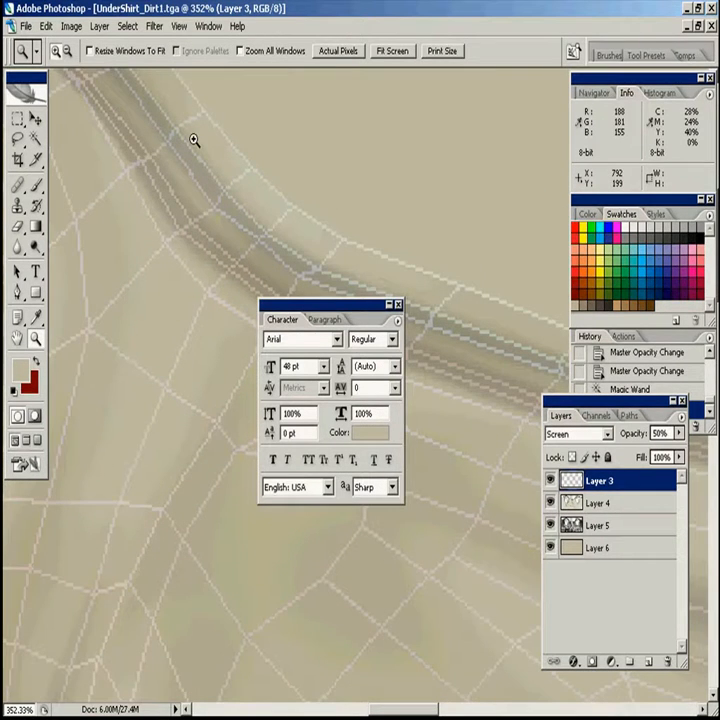
{"action": "left_click_drag", "start_coordinate": [194, 140], "coordinate": [57, 264]}
{"action": "left_click", "coordinate": [453, 590], "text": "alt"}
{"action": "left_click", "coordinate": [493, 594], "text": "alt"}
{"action": "left_click", "coordinate": [597, 507]}
{"action": "key", "text": "w"}
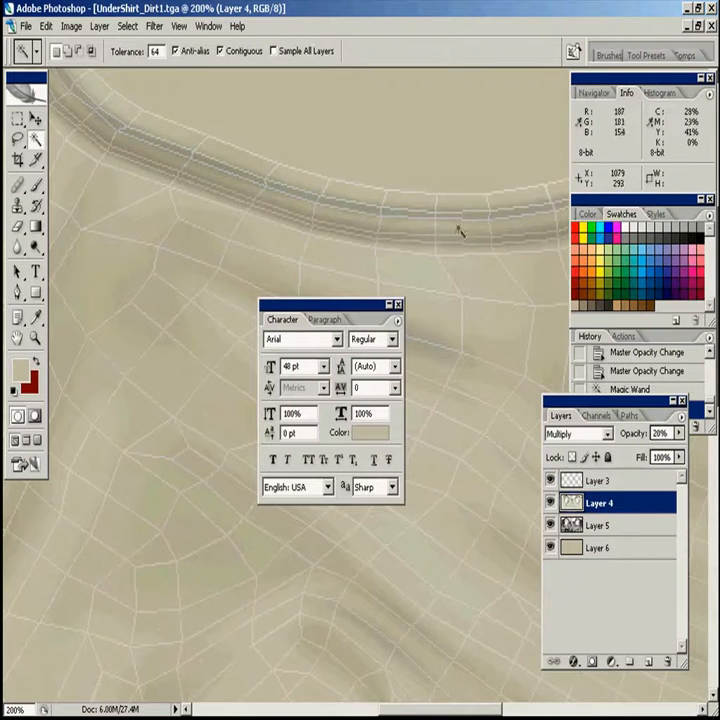
{"action": "left_click", "coordinate": [459, 232]}
- Add another stretch of the neckline trim near the left strap to the Magic Wand selection
{"action": "key", "text": "z"}
{"action": "left_click", "coordinate": [473, 319], "text": "alt"}
{"action": "left_click", "coordinate": [501, 373], "text": "alt"}
{"action": "left_click_drag", "start_coordinate": [119, 158], "coordinate": [256, 262]}
{"action": "left_click_drag", "start_coordinate": [201, 96], "coordinate": [326, 236]}
{"action": "key", "text": "w"}
{"action": "left_click_drag", "start_coordinate": [307, 311], "coordinate": [108, 569]}
{"action": "left_click", "coordinate": [321, 415]}
- Extend the Magic Wand selection over the trim across the top of the left shoulder strap
{"action": "left_click_drag", "start_coordinate": [419, 415], "coordinate": [433, 505]}
{"action": "key", "text": "z"}
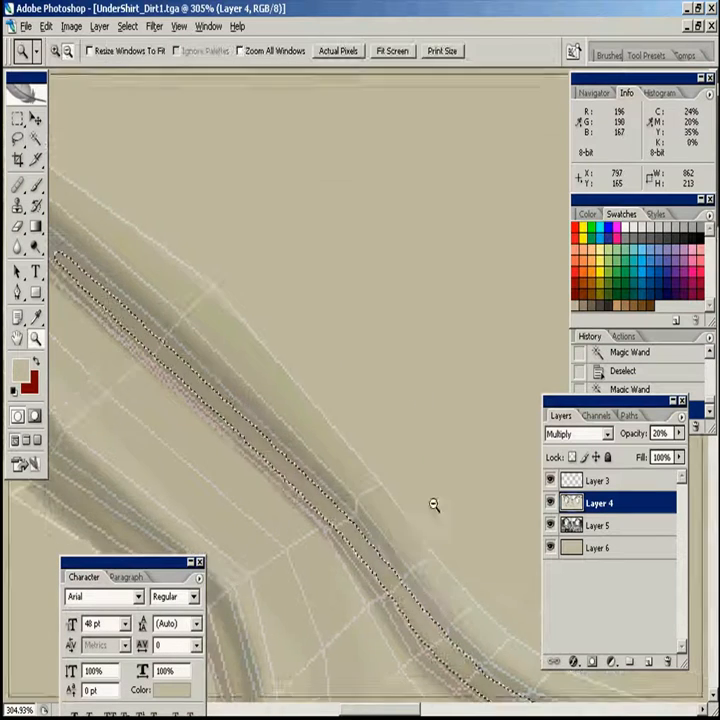
{"action": "left_click", "coordinate": [434, 505], "text": "alt"}
{"action": "left_click", "coordinate": [442, 516], "text": "alt"}
{"action": "left_click", "coordinate": [442, 516], "text": "alt"}
{"action": "left_click", "coordinate": [456, 507], "text": "alt"}
{"action": "left_click_drag", "start_coordinate": [462, 446], "coordinate": [577, 442]}
{"action": "left_click_drag", "start_coordinate": [162, 212], "coordinate": [209, 141]}
{"action": "key", "text": "w"}
{"action": "left_click", "coordinate": [541, 294]}
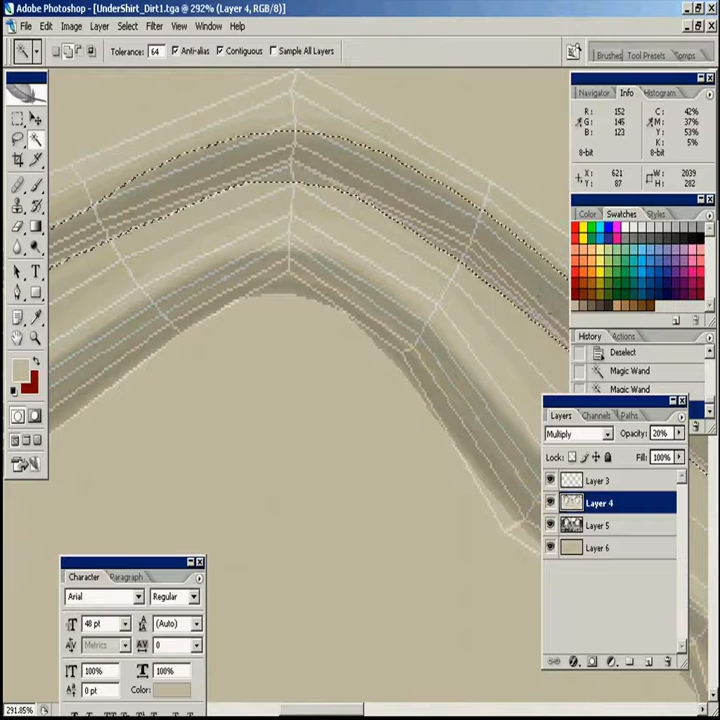
- Add a new layer above Layer 6 and fill the selected neckline trim with the dark red background color
{"action": "key", "text": "z"}
{"action": "left_click", "coordinate": [484, 415], "text": "alt"}
{"action": "left_click", "coordinate": [492, 450], "text": "alt"}
{"action": "left_click", "coordinate": [492, 450], "text": "alt"}
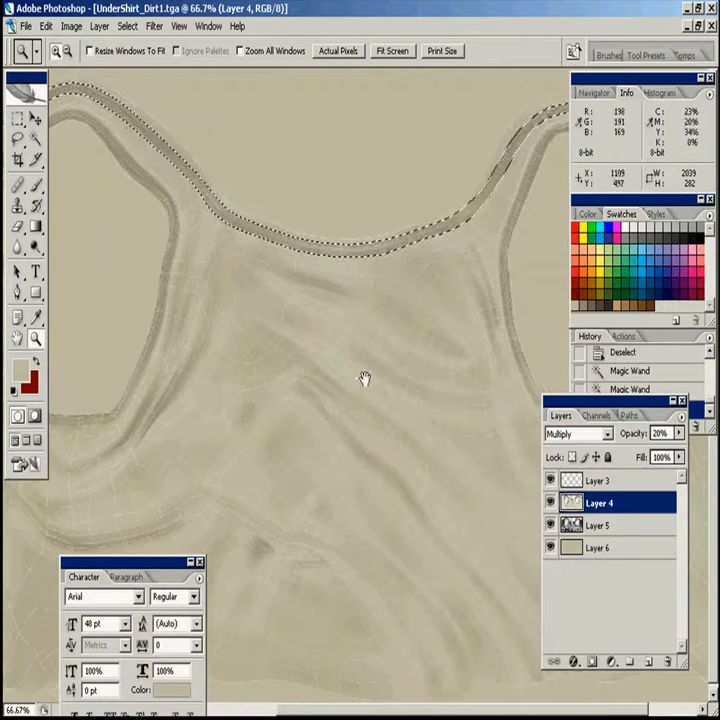
{"action": "left_click", "coordinate": [598, 525]}
{"action": "left_click", "coordinate": [620, 549]}
{"action": "left_click", "coordinate": [648, 663]}
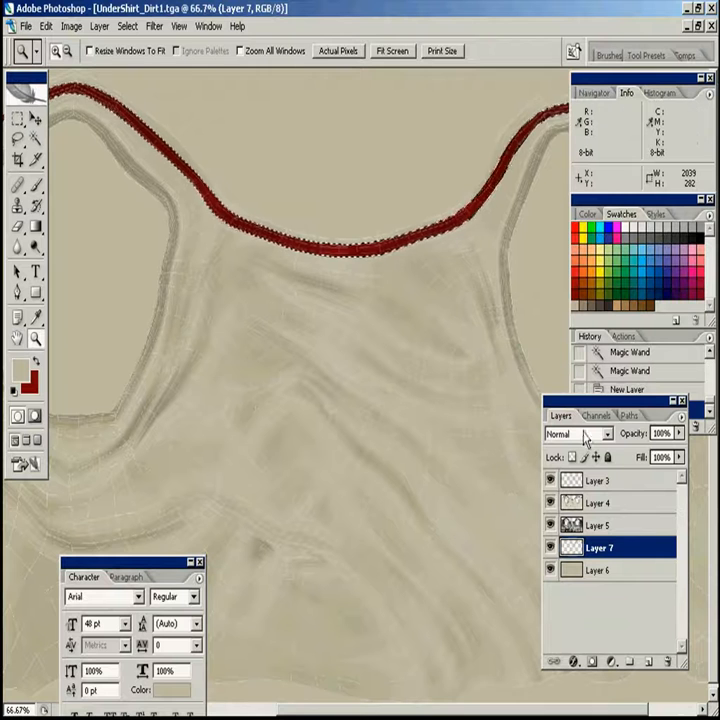
{"action": "key", "text": "ctrl+BackSpace"}
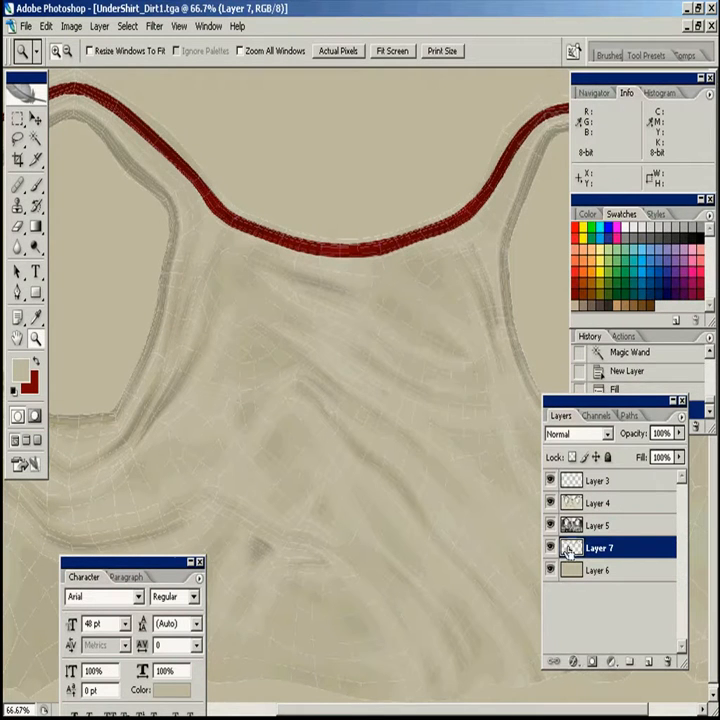
- Load Layer 7's outline as a selection, hide Layer 7 and add a new layer above it
{"action": "left_click", "coordinate": [570, 548], "text": "ctrl"}
{"action": "left_click", "coordinate": [550, 547]}
{"action": "left_click", "coordinate": [648, 663]}
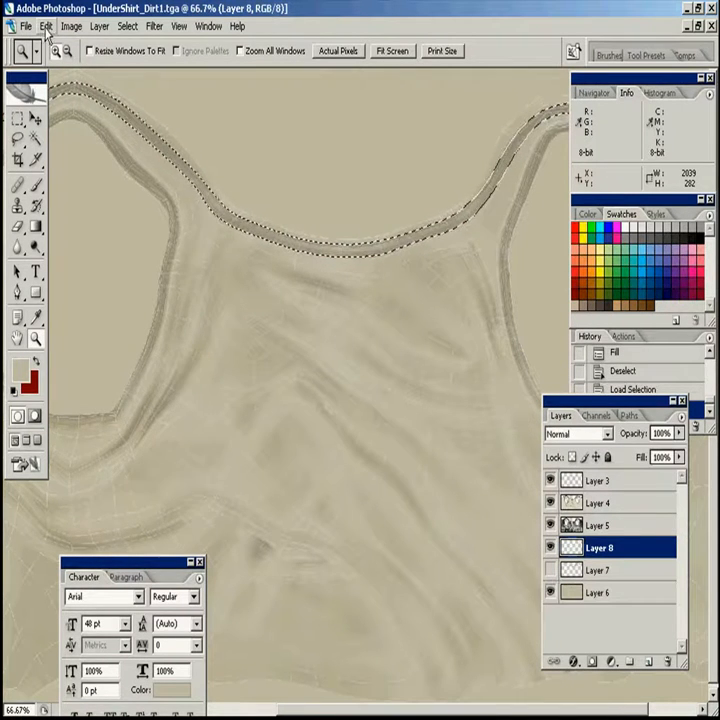
- Try filling the neckline trim selection on Layer 8 with a black-and-white diagonal stripe pattern
{"action": "left_click", "coordinate": [46, 26]}
{"action": "left_click", "coordinate": [64, 268]}
{"action": "left_click", "coordinate": [480, 321]}
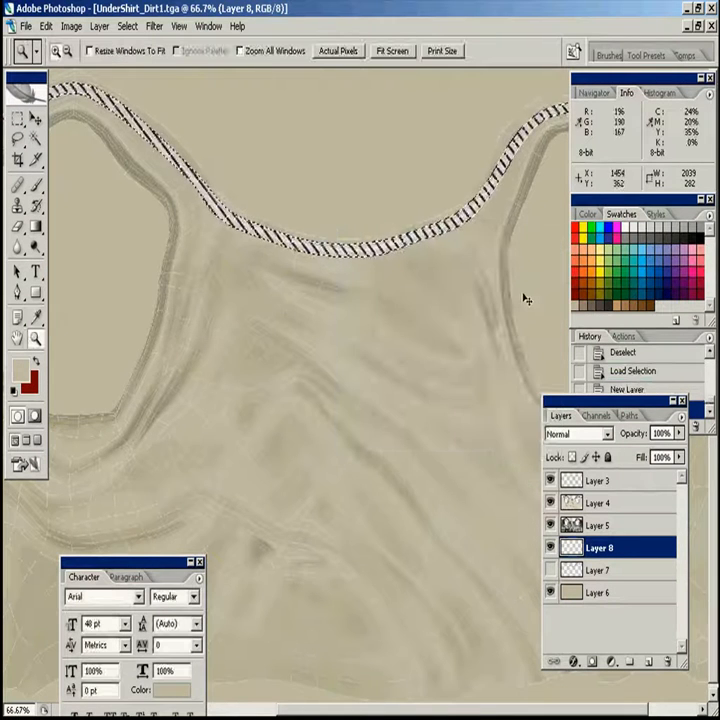
{"action": "key", "text": "ctrl+d"}
{"action": "key", "text": "ctrl+alt+z"}
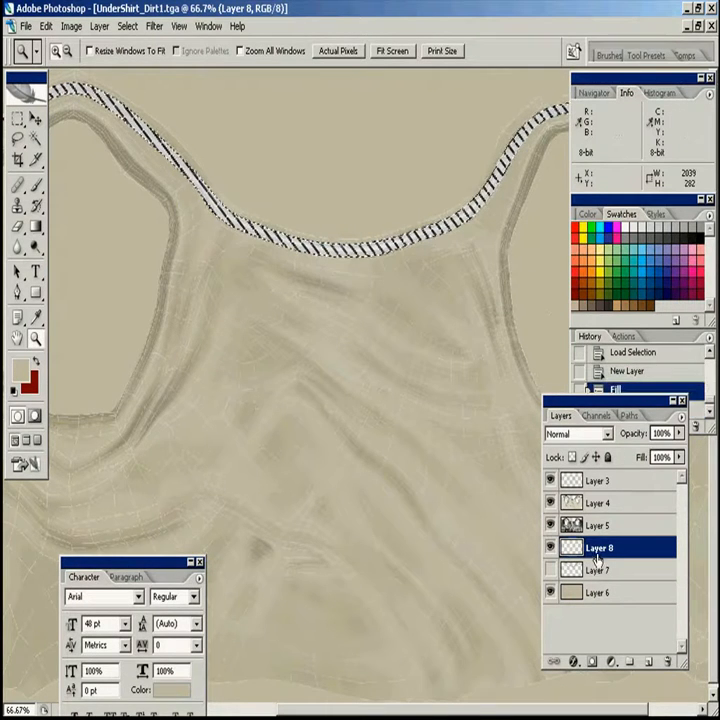
{"action": "key", "text": "ctrl+alt+z"}
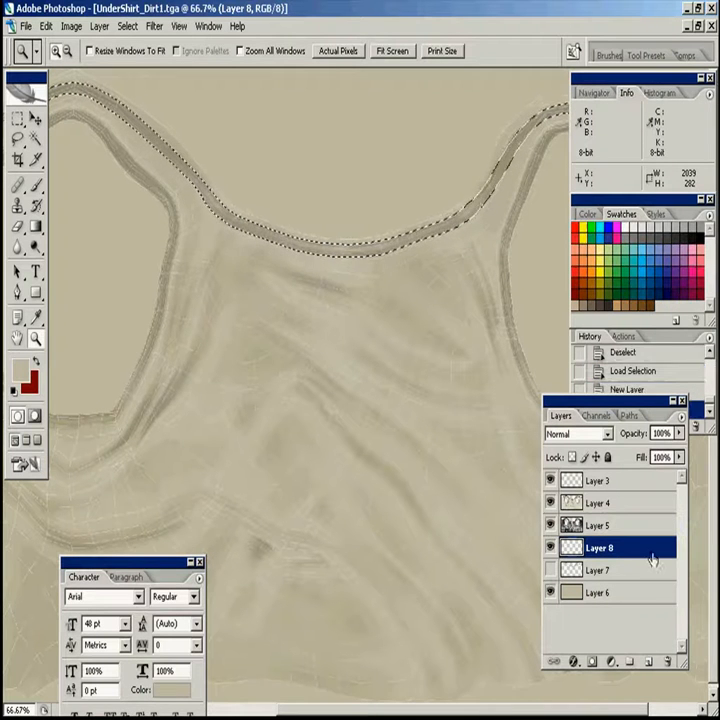
- Fill the neckline trim on Layer 8 with the beige foreground color and set its blending mode to Multiply
{"action": "left_click", "coordinate": [595, 434]}
{"action": "left_click", "coordinate": [567, 75]}
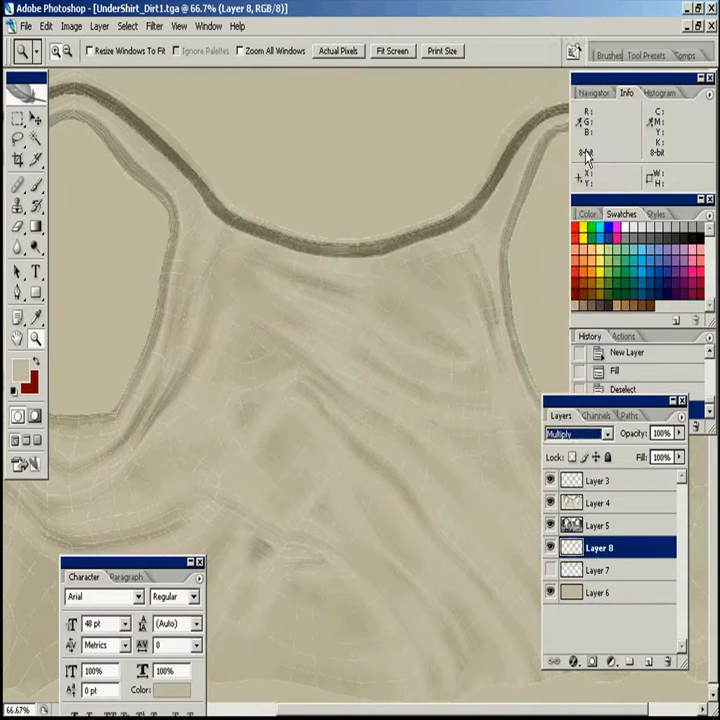
- Lock the transparent pixels of Layer 8
{"action": "left_click_drag", "start_coordinate": [284, 156], "coordinate": [385, 308]}
{"action": "key", "text": "v"}
{"action": "left_click", "coordinate": [573, 457]}
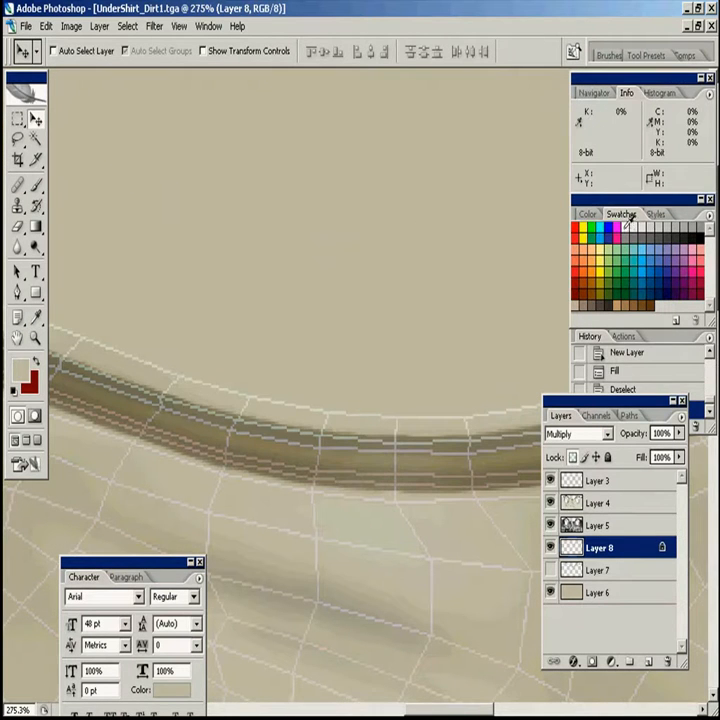
- Fill the trim on Layer 8 with white and add a Bevel and Emboss texture using the diagonal stripe pattern
{"action": "key", "text": "alt+BackSpace"}
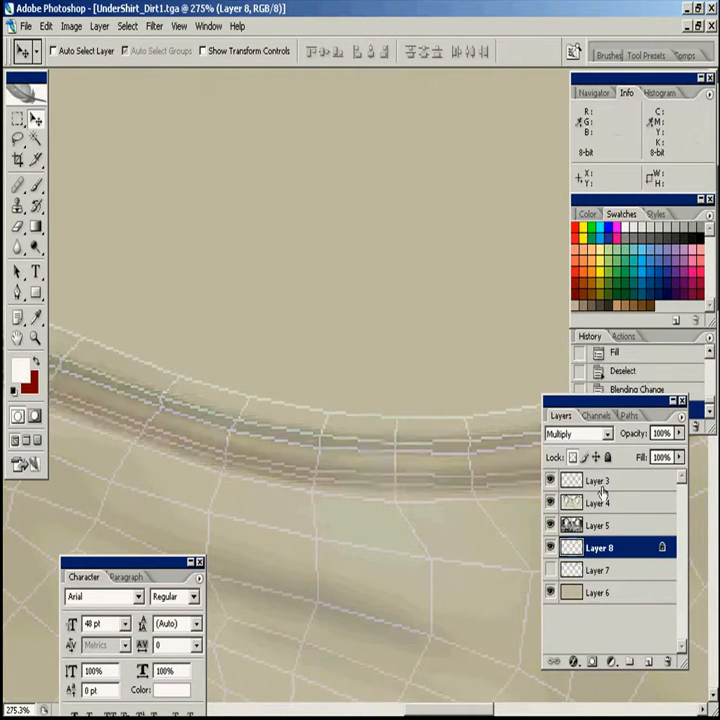
{"action": "left_click", "coordinate": [574, 662]}
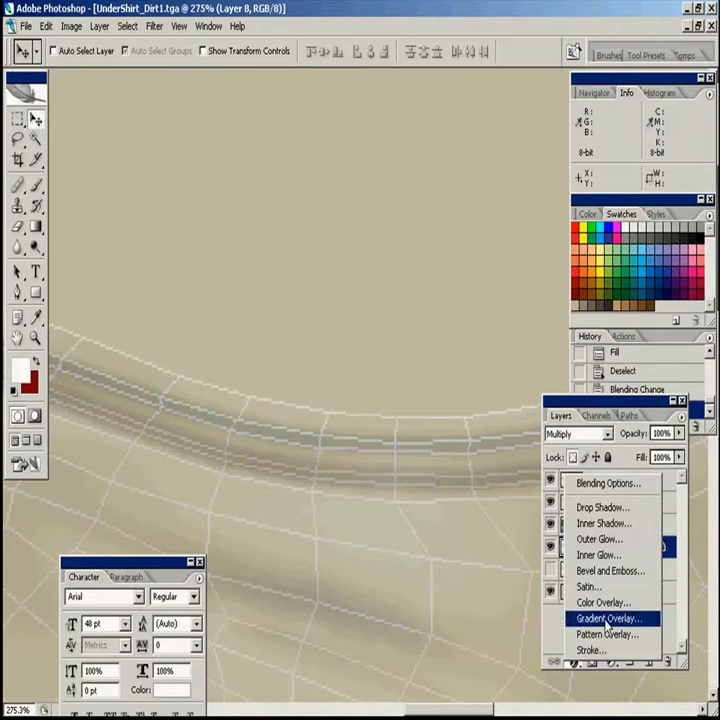
{"action": "left_click", "coordinate": [607, 484]}
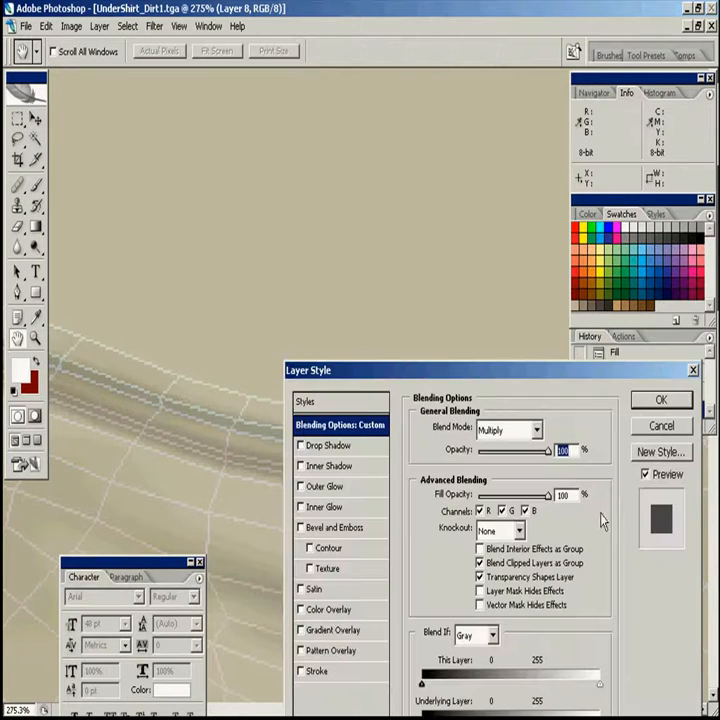
{"action": "left_click", "coordinate": [331, 567]}
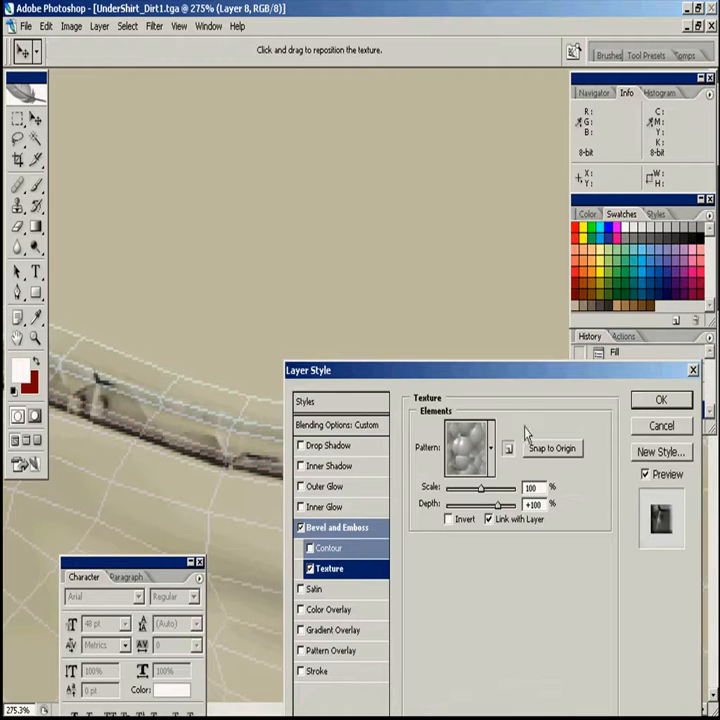
{"action": "left_click", "coordinate": [491, 448]}
{"action": "left_click", "coordinate": [490, 594]}
{"action": "left_click", "coordinate": [588, 520]}
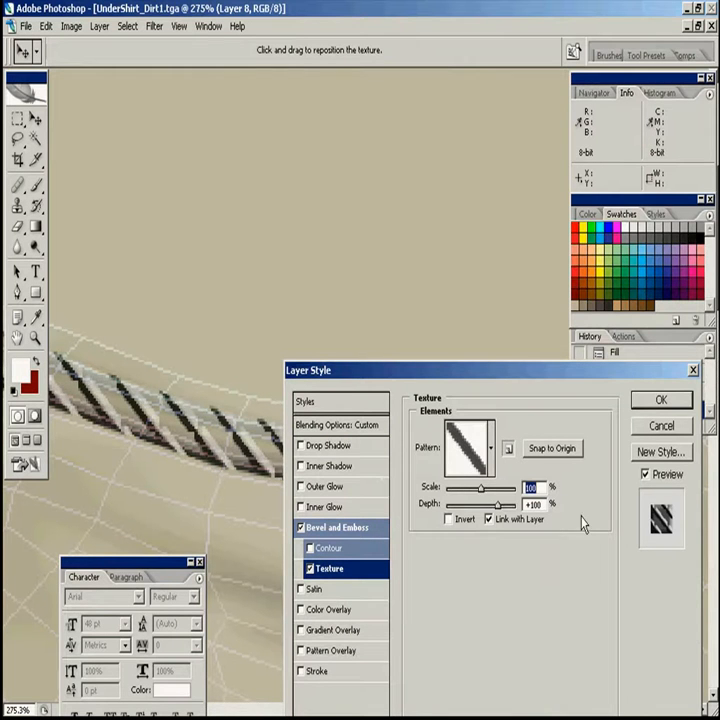
- Set the bevel texture's scale to 35% and its depth to +10%, and apply the layer style
{"action": "left_click_drag", "start_coordinate": [477, 490], "coordinate": [458, 490]}
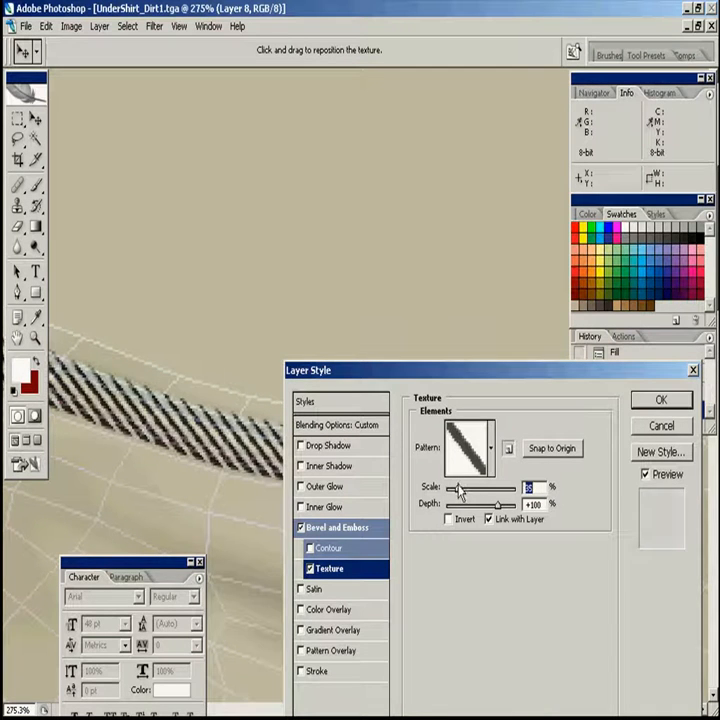
{"action": "left_click_drag", "start_coordinate": [476, 373], "coordinate": [363, 424]}
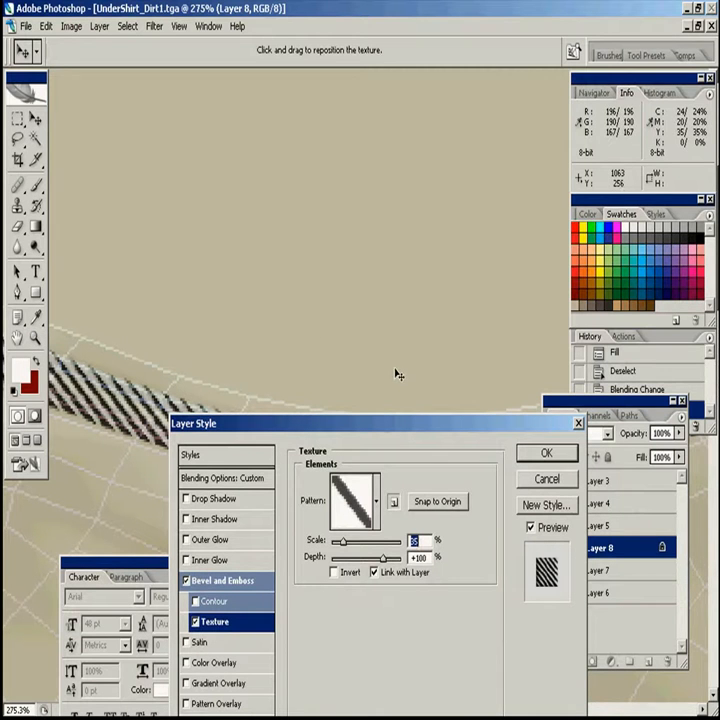
{"action": "left_click", "coordinate": [598, 93]}
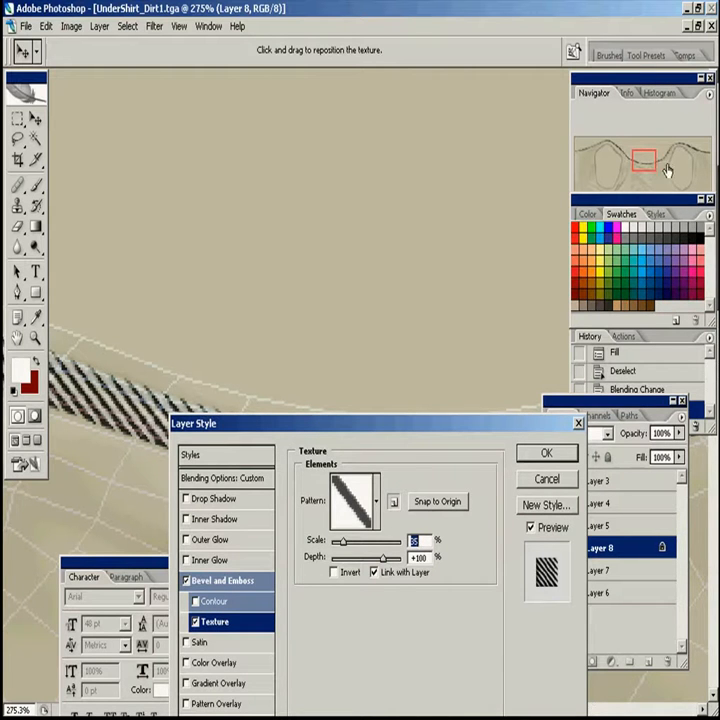
{"action": "left_click_drag", "start_coordinate": [450, 428], "coordinate": [390, 447]}
{"action": "left_click_drag", "start_coordinate": [318, 577], "coordinate": [298, 580]}
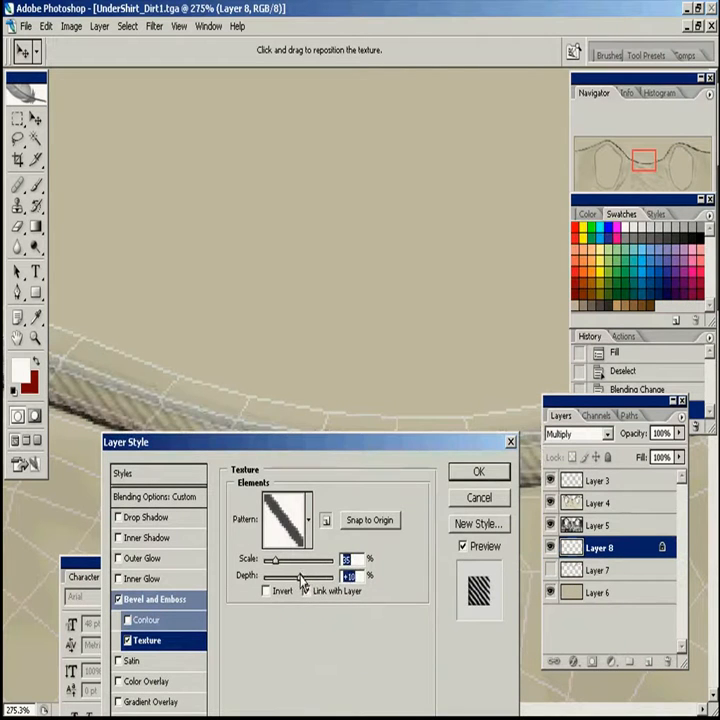
{"action": "left_click", "coordinate": [476, 470]}
- Examine the textured neckline trim around the shirt and compare it with Layer 8 hidden and shown
{"action": "key", "text": "z"}
{"action": "left_click", "coordinate": [455, 531], "text": "alt"}
{"action": "left_click", "coordinate": [452, 523], "text": "alt"}
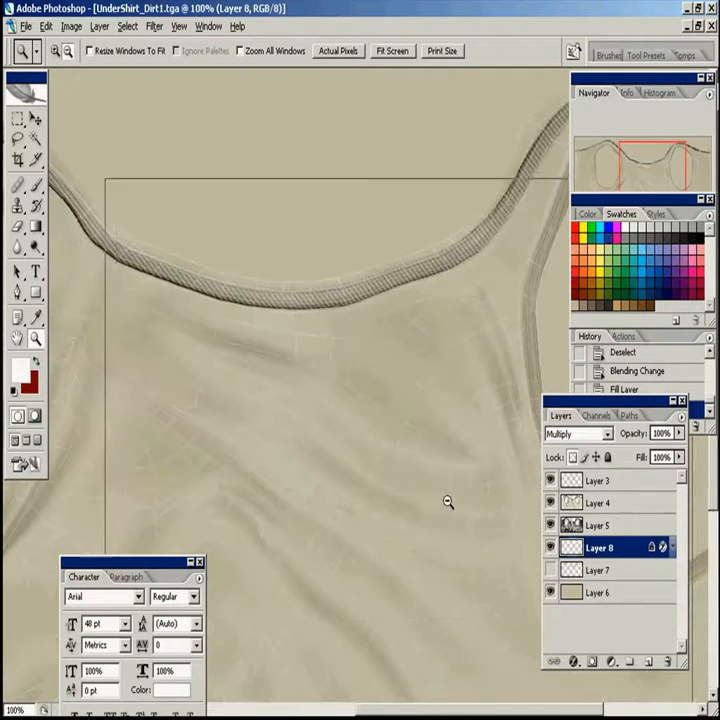
{"action": "left_click", "coordinate": [441, 495], "text": "alt"}
{"action": "key", "text": "space"}
{"action": "left_click_drag", "start_coordinate": [436, 350], "coordinate": [511, 392]}
{"action": "left_click_drag", "start_coordinate": [131, 110], "coordinate": [264, 278]}
{"action": "key", "text": "space"}
{"action": "left_click_drag", "start_coordinate": [415, 370], "coordinate": [215, 344]}
{"action": "left_click_drag", "start_coordinate": [430, 466], "coordinate": [302, 426]}
{"action": "left_click", "coordinate": [453, 555], "text": "alt"}
{"action": "left_click", "coordinate": [453, 555], "text": "alt"}
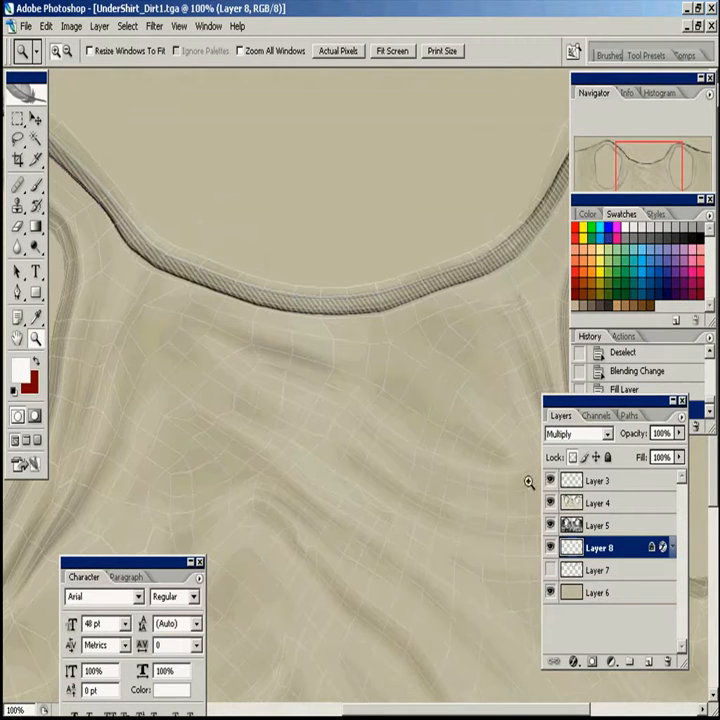
{"action": "left_click", "coordinate": [550, 547]}
{"action": "left_click", "coordinate": [550, 547]}
- Show the red trim on Layer 7 beneath the stripe texture and set its opacity to 22%
{"action": "left_click", "coordinate": [591, 570]}
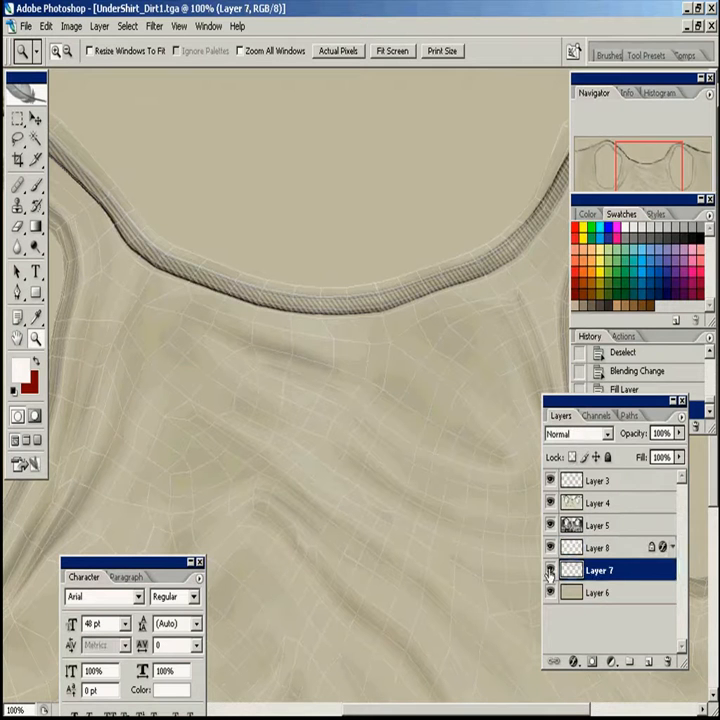
{"action": "left_click", "coordinate": [550, 569]}
{"action": "key", "text": "v"}
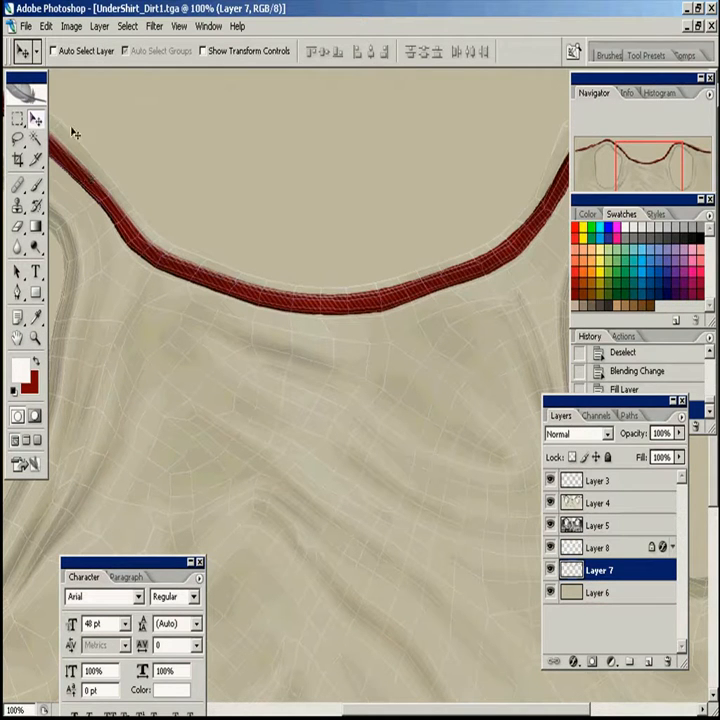
{"action": "key", "text": "5"}
{"action": "key", "text": "2"}
{"action": "key", "text": "2"}
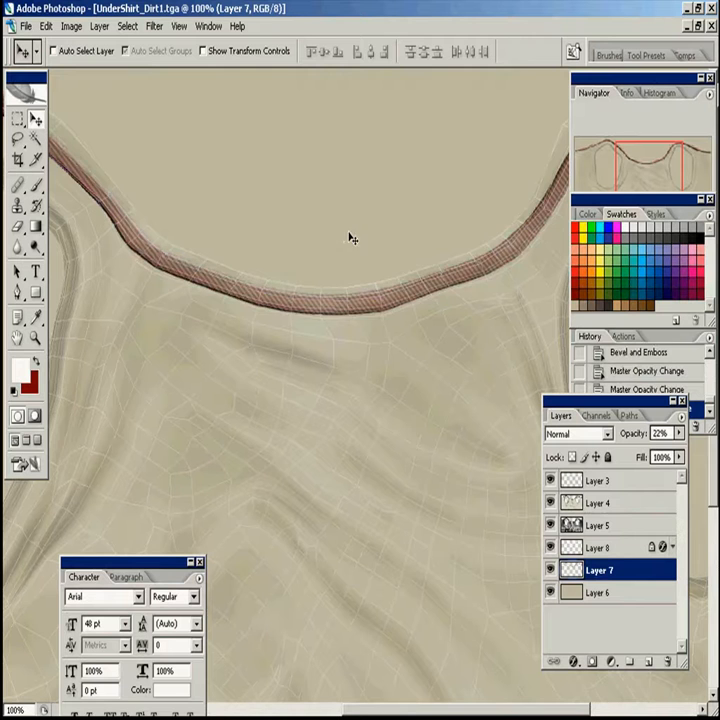
- Clear the selection of Layer 7's outline and soften its red trim with a Gaussian Blur
{"action": "left_click", "coordinate": [594, 572], "text": "ctrl"}
{"action": "left_click", "coordinate": [154, 26]}
{"action": "mouse_move", "coordinate": [159, 172]}
{"action": "left_click", "coordinate": [331, 235]}
{"action": "key", "text": "Escape"}
{"action": "key", "text": "ctrl+d"}
{"action": "key", "text": "v"}
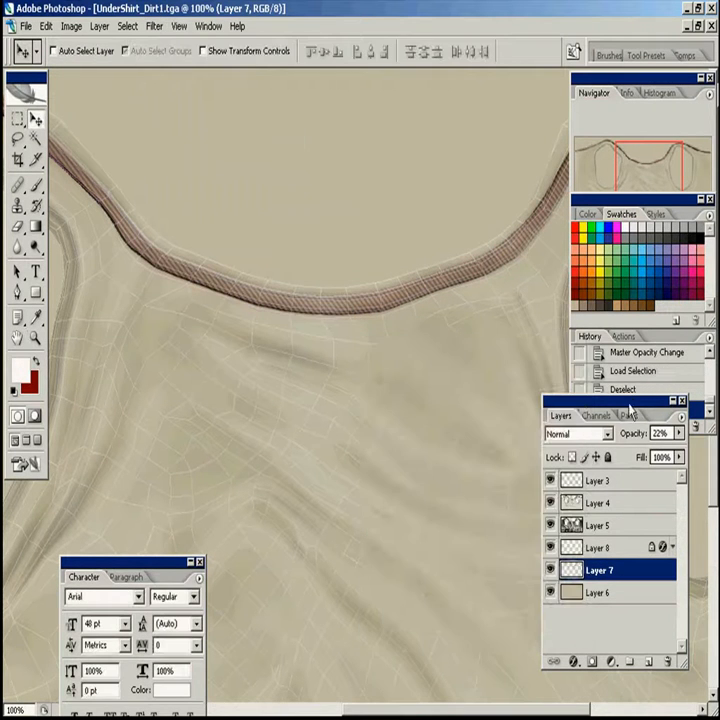
- Adjust Layer 7's color with Hue/Saturation and make Layer 8 the active layer
{"action": "key", "text": "ctrl+u"}
{"action": "left_click_drag", "start_coordinate": [506, 480], "coordinate": [522, 482]}
{"action": "left_click_drag", "start_coordinate": [507, 577], "coordinate": [489, 577]}
{"action": "left_click", "coordinate": [650, 431]}
{"action": "left_click", "coordinate": [460, 527], "text": "alt"}
{"action": "left_click", "coordinate": [600, 548]}
- Switch to the clothTileable.jpg document and define its image as a pattern named clothTileable.jpg
{"action": "left_click", "coordinate": [696, 27]}
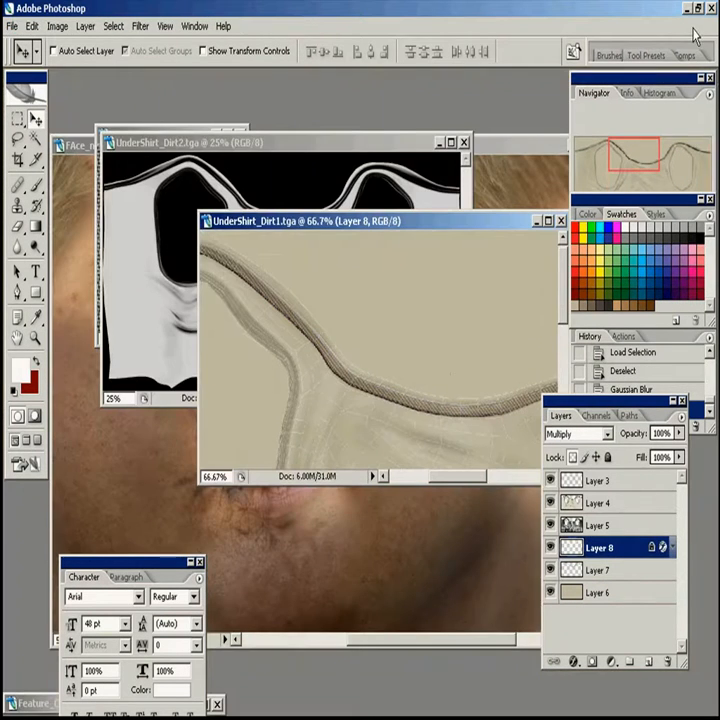
{"action": "left_click", "coordinate": [380, 205]}
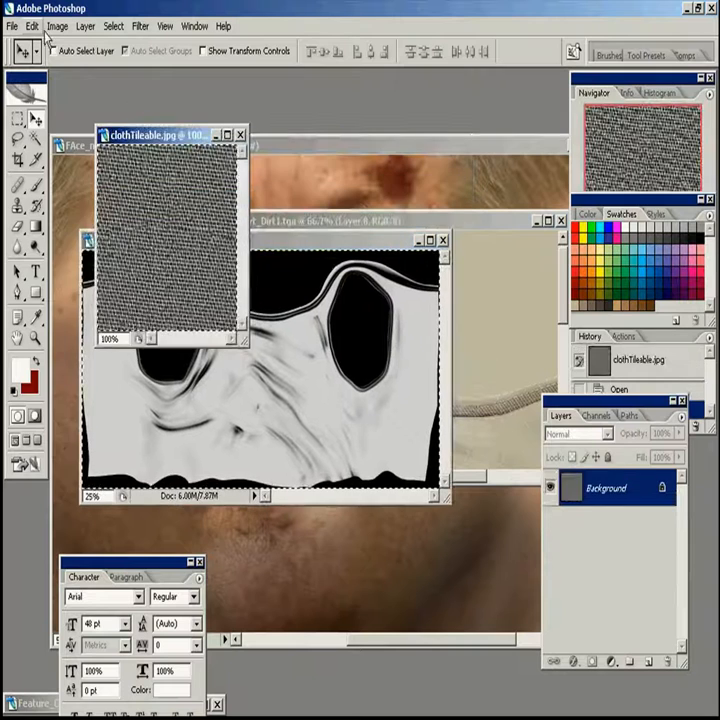
{"action": "left_click", "coordinate": [32, 26]}
{"action": "left_click", "coordinate": [60, 366]}
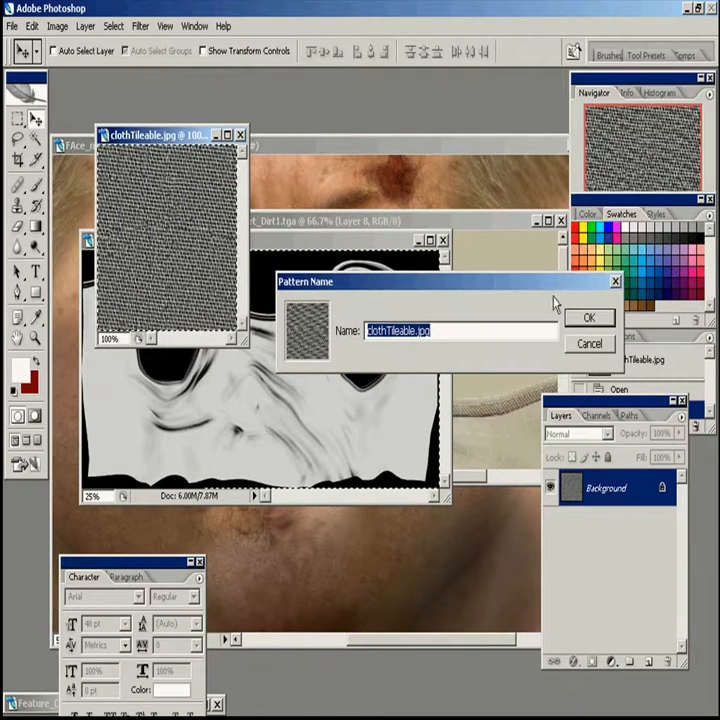
{"action": "left_click", "coordinate": [596, 318]}
- Add a new layer above Layer 8 in UnderShirt_Dirt1.tga and fill it with the clothTileable.jpg pattern
{"action": "left_click", "coordinate": [535, 342]}
{"action": "left_click", "coordinate": [572, 503]}
{"action": "left_click", "coordinate": [608, 553]}
{"action": "key", "text": "ctrl+shift+alt+n"}
{"action": "left_click", "coordinate": [32, 26]}
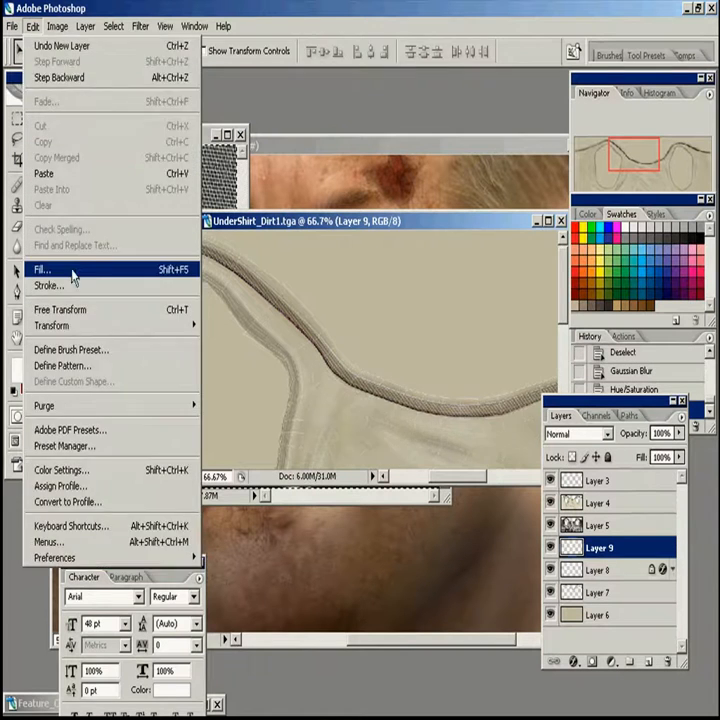
{"action": "left_click", "coordinate": [48, 268]}
{"action": "left_click", "coordinate": [478, 320]}
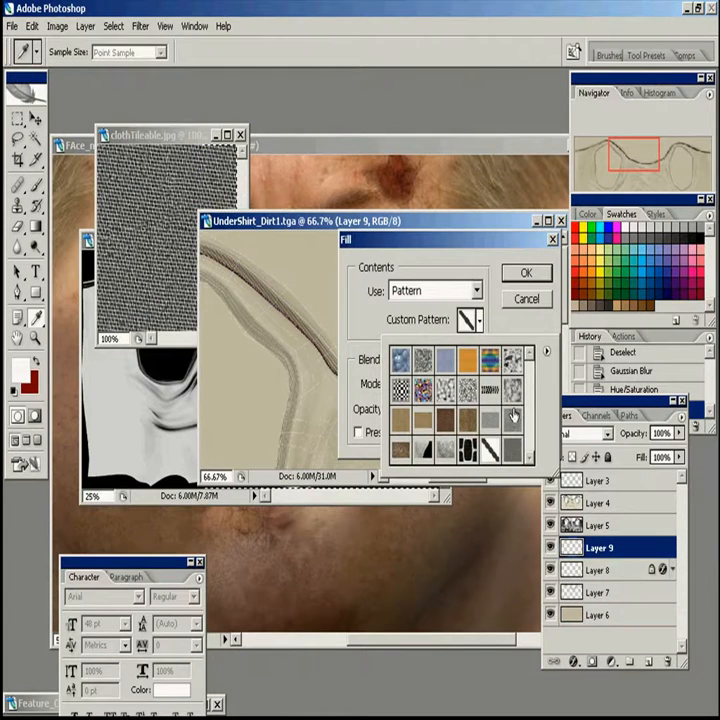
{"action": "left_click", "coordinate": [518, 449]}
{"action": "left_click", "coordinate": [538, 272]}
- Set the cloth pattern layer's blending mode to Soft Light and its opacity to 20%
{"action": "left_click", "coordinate": [531, 350], "text": "ctrl+alt"}
{"action": "left_click", "coordinate": [578, 433]}
{"action": "left_click", "coordinate": [594, 226]}
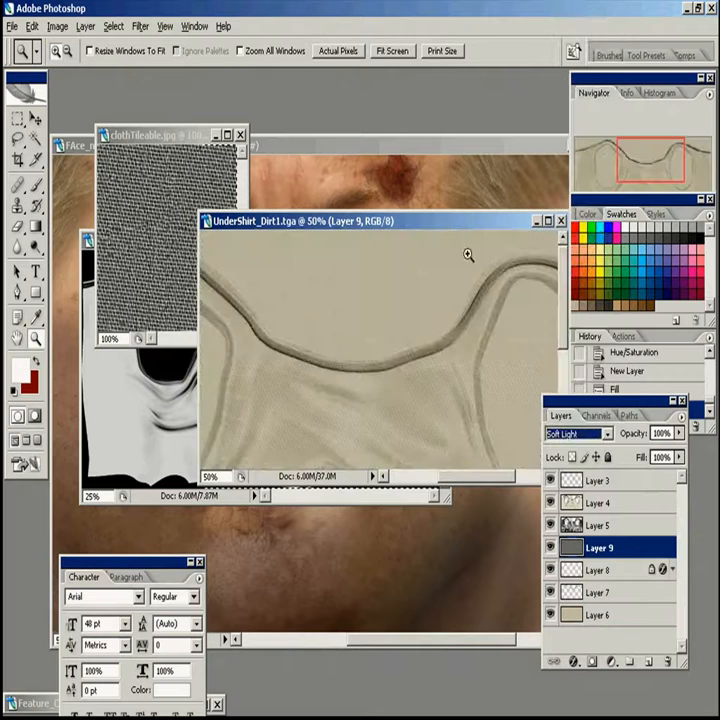
{"action": "double_click", "coordinate": [36, 341]}
{"action": "left_click", "coordinate": [217, 136]}
{"action": "left_click_drag", "start_coordinate": [402, 220], "coordinate": [334, 217]}
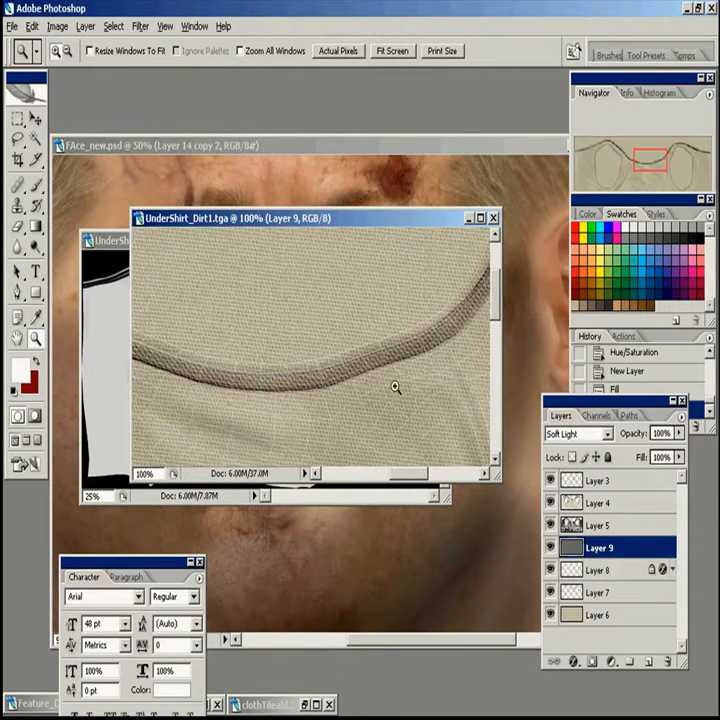
{"action": "key", "text": "v"}
{"action": "key", "text": "2"}
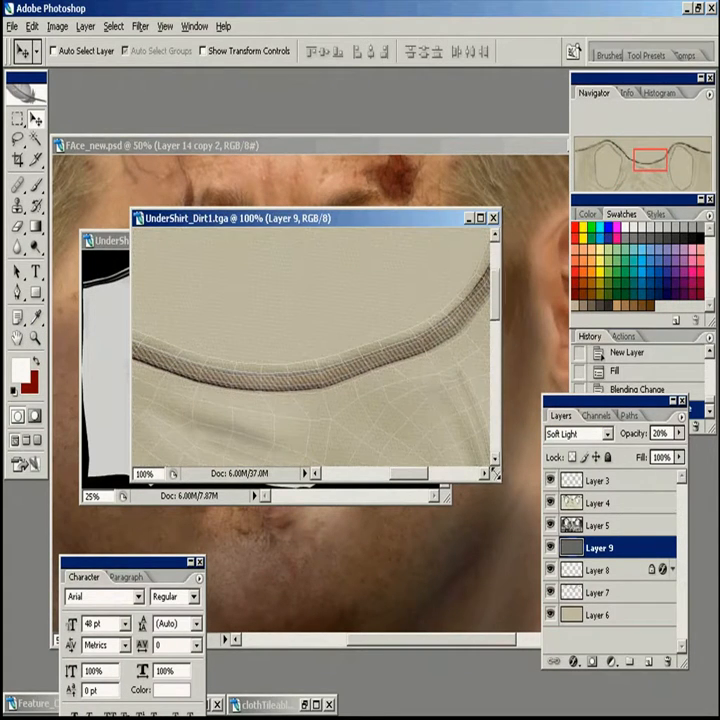
- Enlarge the UnderShirt_Dirt1.tga window and hide the UV wireframe on Layer 3
{"action": "left_click_drag", "start_coordinate": [497, 478], "coordinate": [626, 704]}
{"action": "left_click_drag", "start_coordinate": [216, 613], "coordinate": [386, 570]}
{"action": "key", "text": "z"}
{"action": "left_click", "coordinate": [408, 534], "text": "alt"}
{"action": "left_click", "coordinate": [551, 481]}
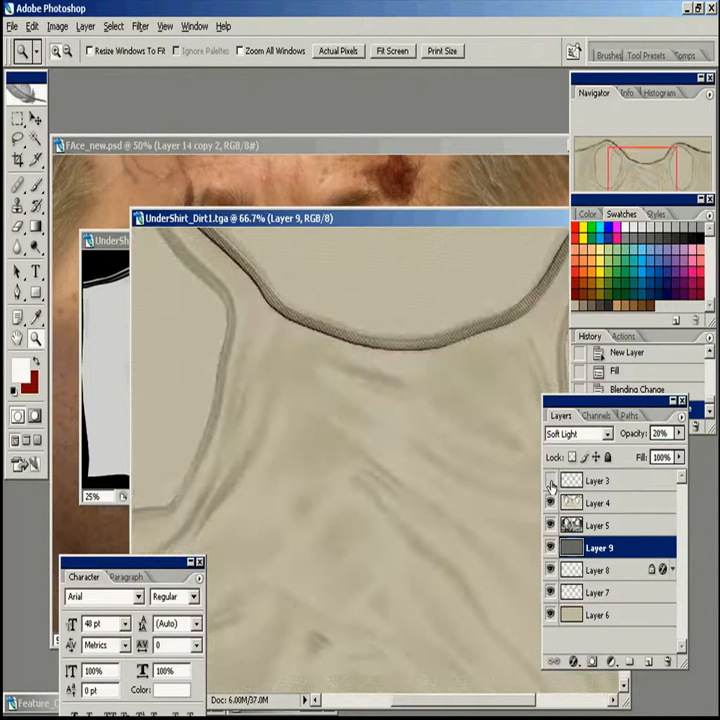
{"action": "left_click_drag", "start_coordinate": [448, 448], "coordinate": [354, 515]}
- Try an opacity of 50% on Layer 7 and 30% on Layer 8
{"action": "key", "text": "v"}
{"action": "left_click", "coordinate": [620, 572]}
{"action": "key", "text": "5"}
{"action": "key", "text": "0"}
{"action": "left_click", "coordinate": [625, 593]}
{"action": "key", "text": "5"}
{"action": "left_click", "coordinate": [606, 572]}
{"action": "key", "text": "2"}
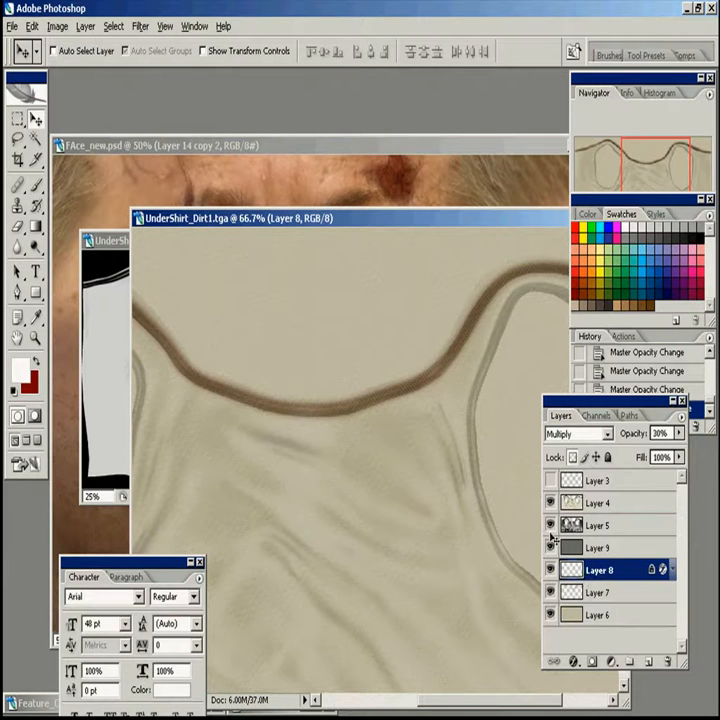
- Set the opacity of Layer 7 to 20% and of Layer 8 to 50%
{"action": "left_click", "coordinate": [604, 596]}
{"action": "key", "text": "2"}
{"action": "double_click", "coordinate": [35, 340]}
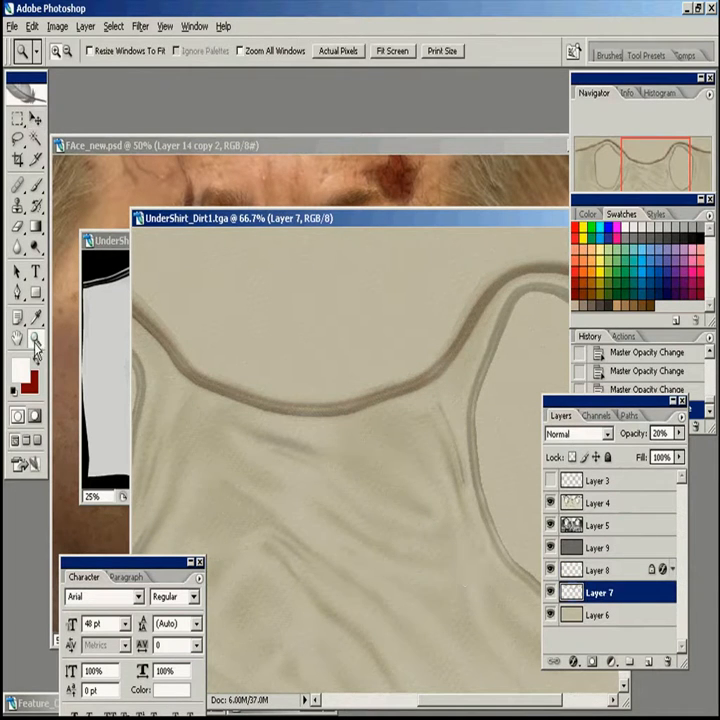
{"action": "left_click", "coordinate": [533, 375], "text": "alt"}
{"action": "left_click", "coordinate": [606, 570]}
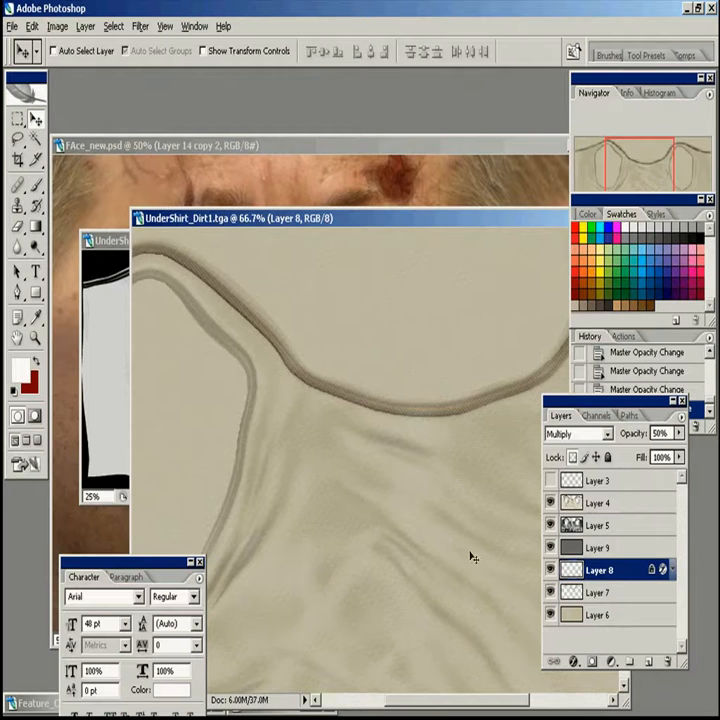
{"action": "scroll", "coordinate": [406, 545], "scroll_direction": "right", "scroll_amount": 2}
{"action": "left_click", "coordinate": [406, 545], "text": "alt"}
{"action": "left_click", "coordinate": [406, 545], "text": "alt"}
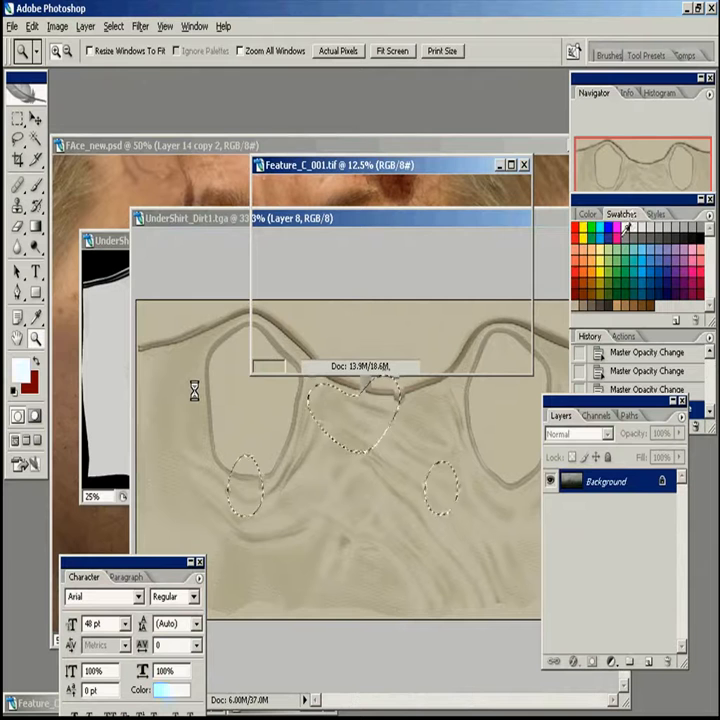
- Set the white-filled stain layer's blending mode to Multiply and add a Stroke effect to it
{"action": "left_click", "coordinate": [578, 434]}
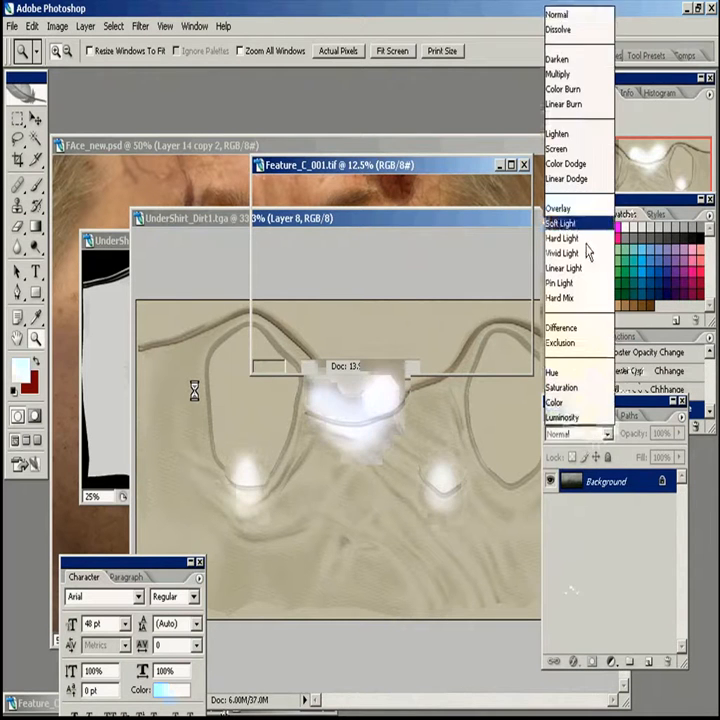
{"action": "left_click", "coordinate": [557, 74]}
{"action": "left_click", "coordinate": [613, 660]}
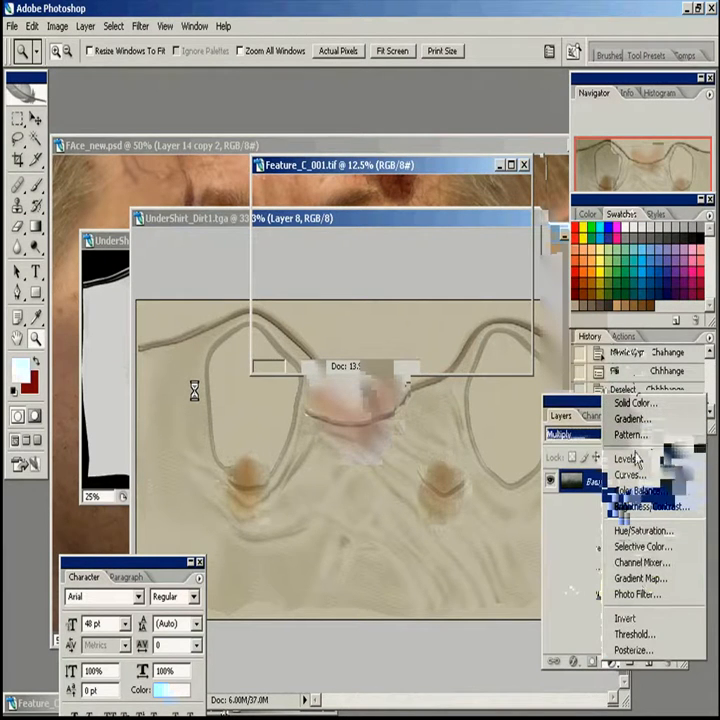
{"action": "left_click", "coordinate": [586, 659]}
{"action": "left_click", "coordinate": [576, 660]}
{"action": "left_click", "coordinate": [600, 647]}
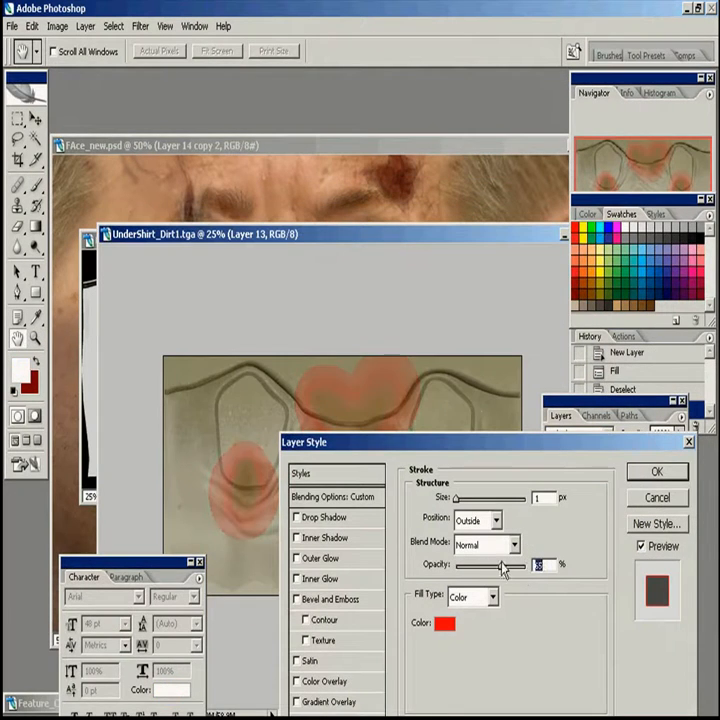
- Set the stain stroke's opacity to 44% and try a linear black-to-white gradient as its fill
{"action": "left_click_drag", "start_coordinate": [503, 567], "coordinate": [487, 566]}
{"action": "left_click", "coordinate": [493, 596]}
{"action": "left_click", "coordinate": [477, 634]}
{"action": "left_click", "coordinate": [524, 623]}
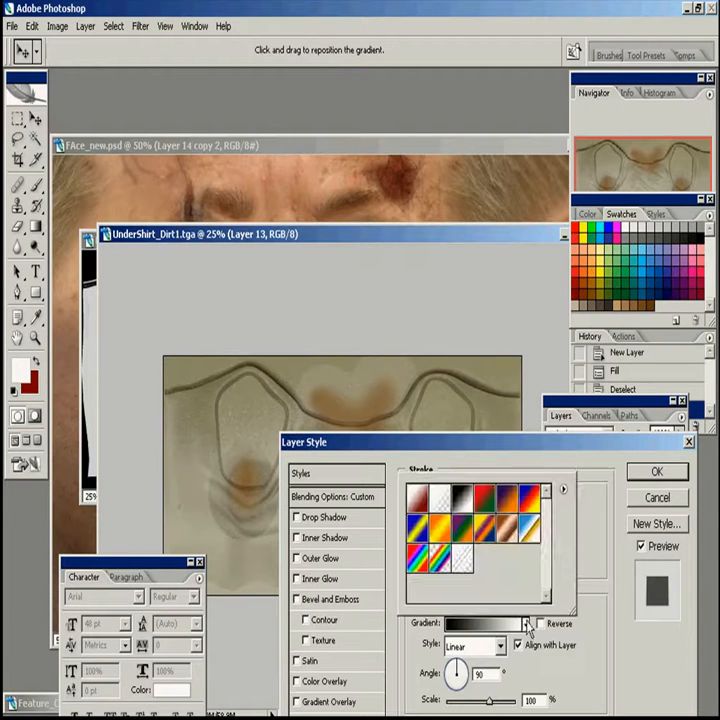
{"action": "left_click", "coordinate": [500, 646]}
{"action": "left_click", "coordinate": [478, 550]}
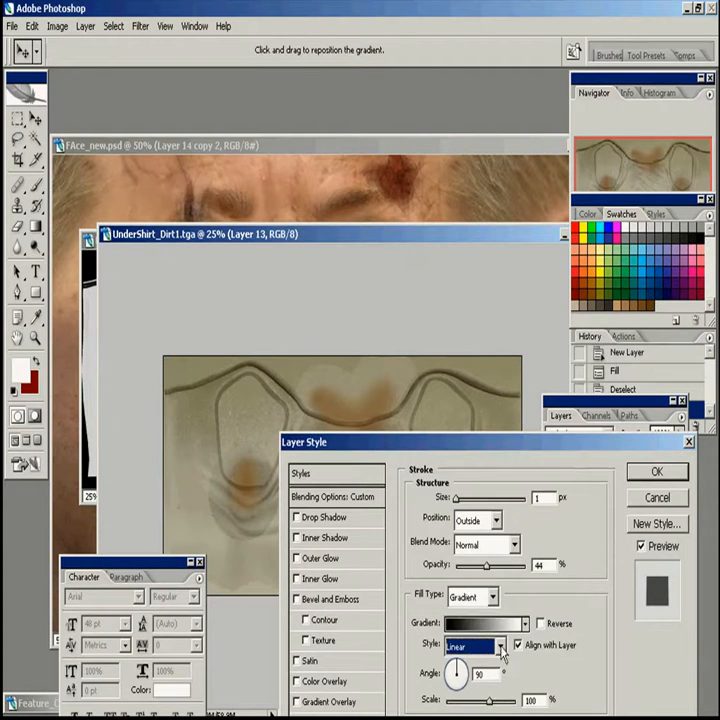
- Fill the stain layer's stroke with the mottled grey pattern, set its blend mode to Multiply and apply the layer style
{"action": "left_click", "coordinate": [490, 596]}
{"action": "left_click", "coordinate": [478, 648]}
{"action": "left_click", "coordinate": [485, 650]}
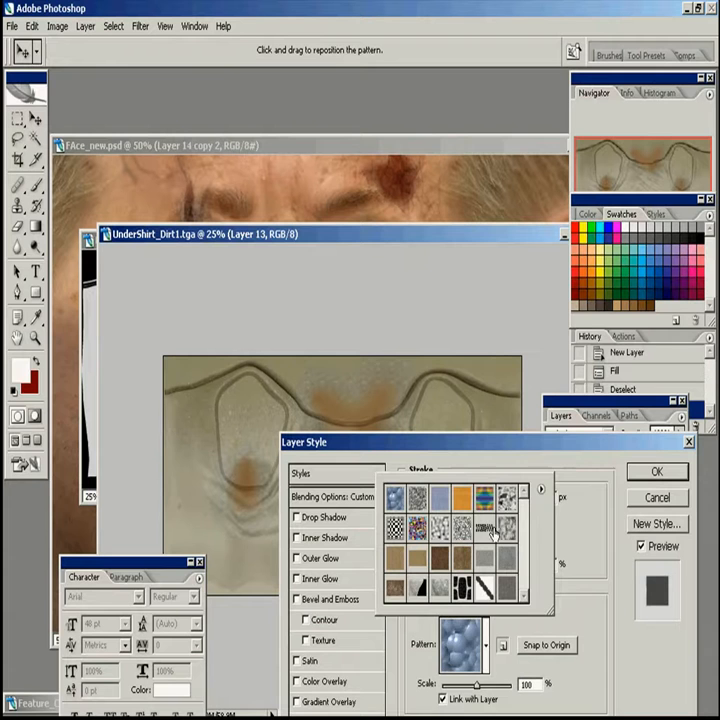
{"action": "left_click", "coordinate": [460, 486]}
{"action": "left_click", "coordinate": [515, 545]}
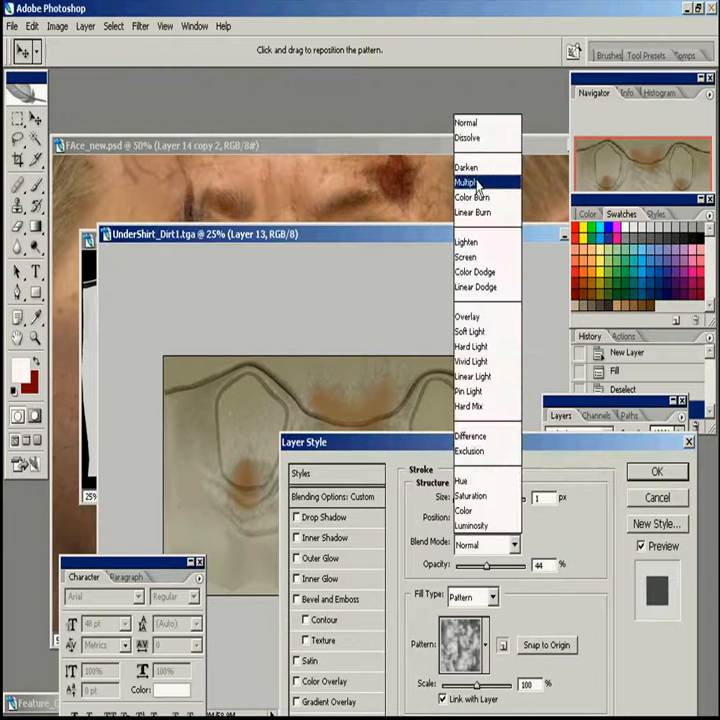
{"action": "left_click", "coordinate": [476, 182]}
{"action": "left_click", "coordinate": [657, 473]}
- Try an opacity of 50% on Layer 13 while viewing the neckline stain at 100%
{"action": "double_click", "coordinate": [36, 339]}
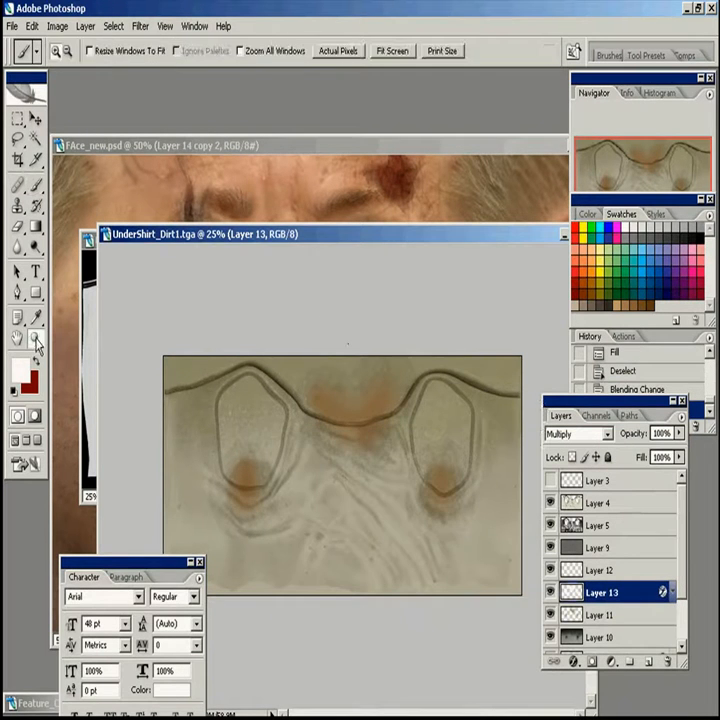
{"action": "left_click", "coordinate": [20, 337]}
{"action": "left_click_drag", "start_coordinate": [466, 275], "coordinate": [465, 447]}
{"action": "key", "text": "v"}
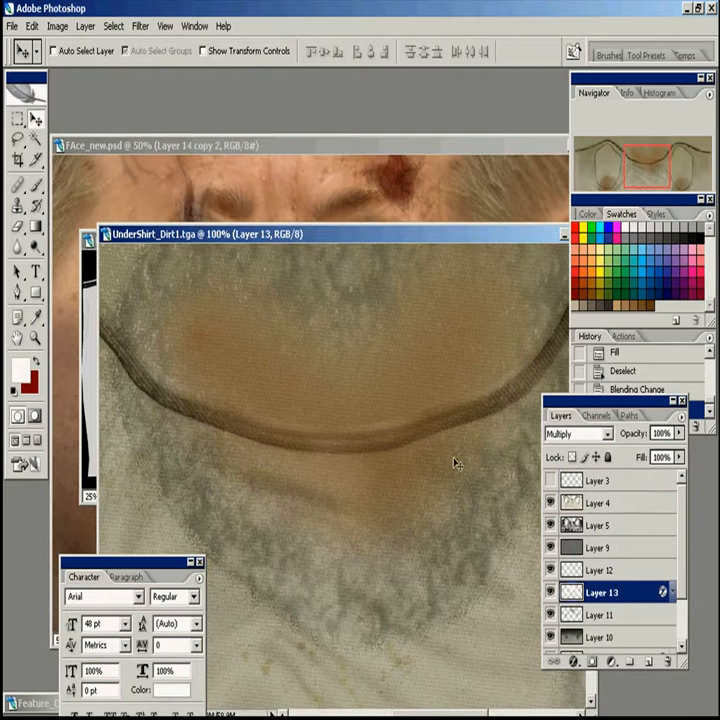
{"action": "key", "text": "5"}
- Set the blending mode of Layer 11 to Multiply so the brown stain darkens the cloth
{"action": "left_click", "coordinate": [590, 614]}
{"action": "left_click", "coordinate": [595, 433]}
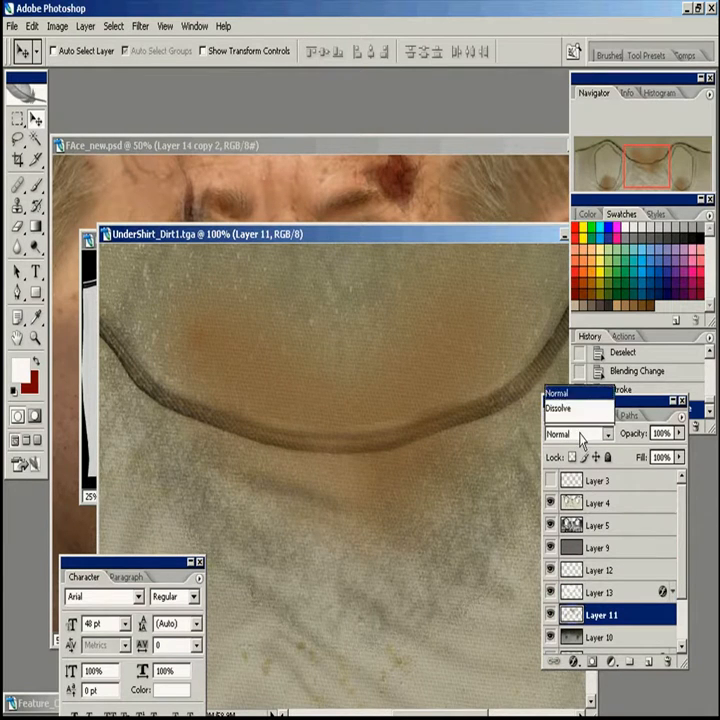
{"action": "left_click", "coordinate": [566, 74]}
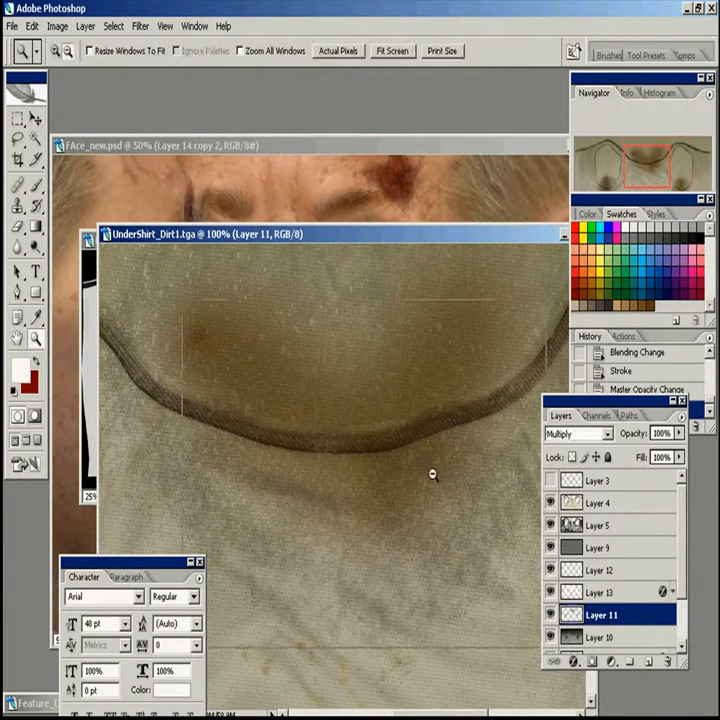
{"action": "left_click", "coordinate": [430, 471], "text": "alt"}
- Set the opacity of Layer 13 to 20% and of Layer 11 to 50%
{"action": "left_click", "coordinate": [625, 576]}
{"action": "left_click", "coordinate": [620, 597]}
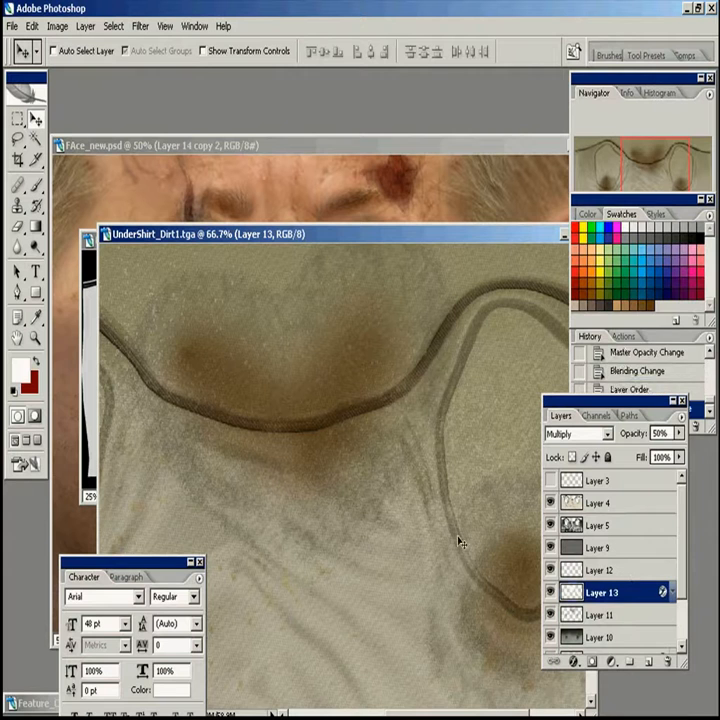
{"action": "key", "text": "2"}
{"action": "left_click", "coordinate": [601, 616]}
{"action": "key", "text": "5"}
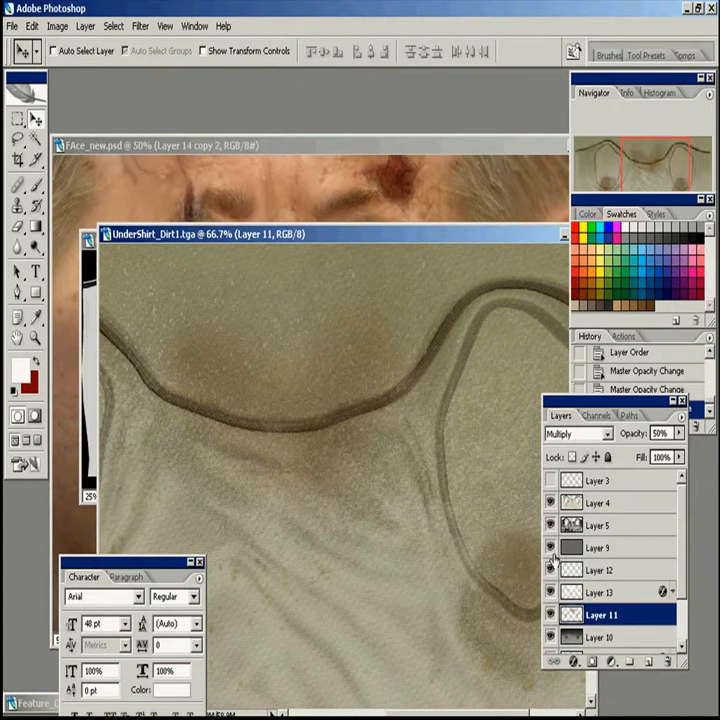
- Review the whole undershirt texture at 25% and toggle the visibility of a layer lower in the stack
{"action": "key", "text": "z"}
{"action": "left_click", "coordinate": [456, 566], "text": "alt"}
{"action": "left_click", "coordinate": [456, 574], "text": "alt"}
{"action": "key", "text": "v"}
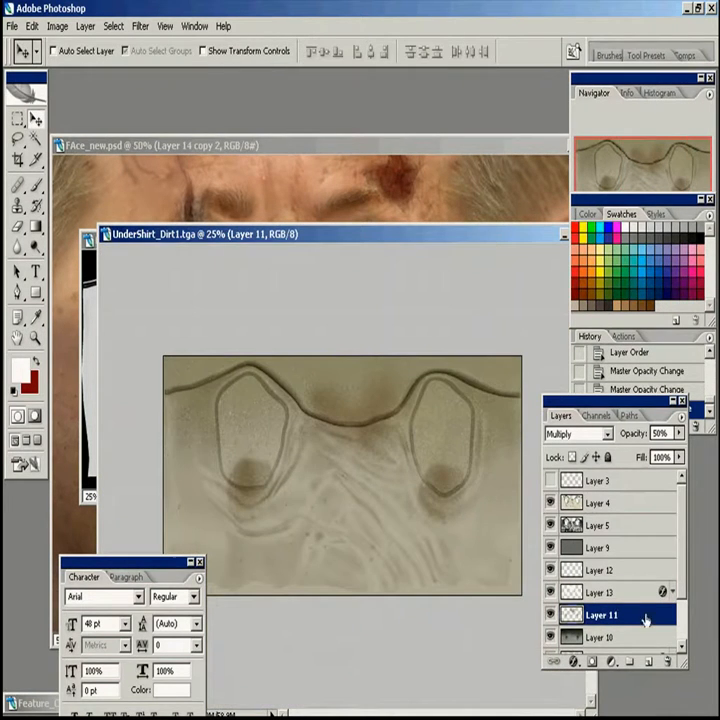
{"action": "scroll", "coordinate": [640, 590], "scroll_direction": "down", "scroll_amount": 2}
{"action": "left_click", "coordinate": [598, 620]}
{"action": "left_click", "coordinate": [551, 620]}
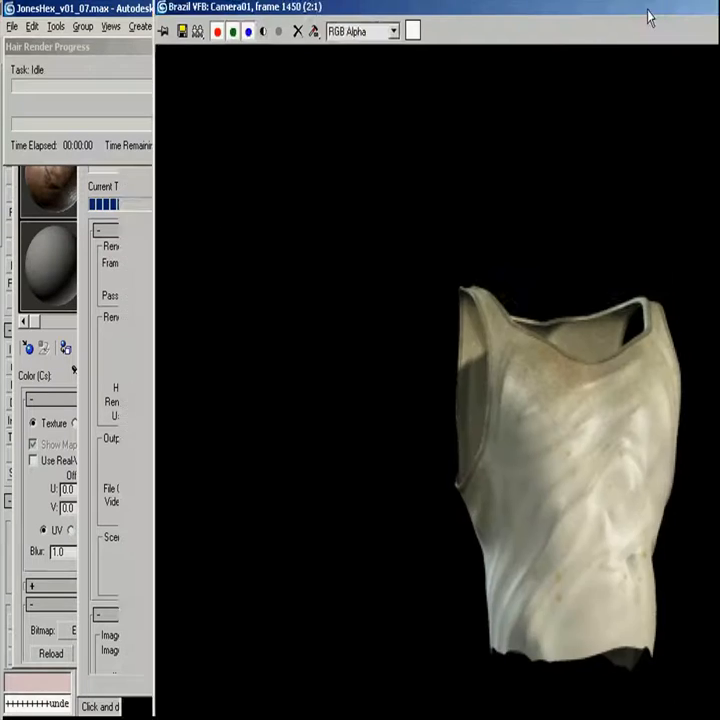
- Close the rendered frame in 3ds Max, instance the undershirt material's color map into Diffusion and set its amount to 15
{"action": "left_click_drag", "start_coordinate": [647, 11], "coordinate": [480, 24]}
{"action": "left_click", "coordinate": [707, 20]}
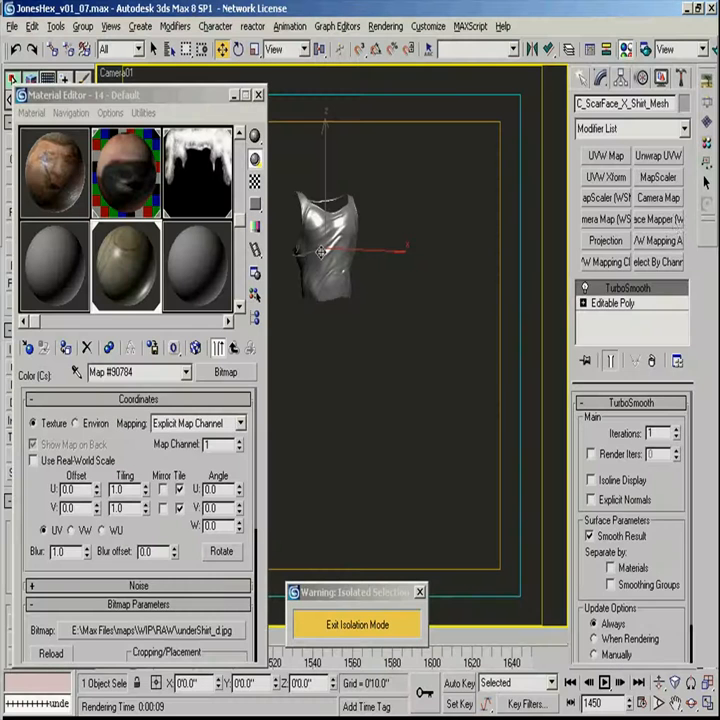
{"action": "left_click", "coordinate": [233, 347]}
{"action": "scroll", "coordinate": [203, 487], "scroll_direction": "down", "scroll_amount": 5}
{"action": "scroll", "coordinate": [203, 487], "scroll_direction": "down", "scroll_amount": 3}
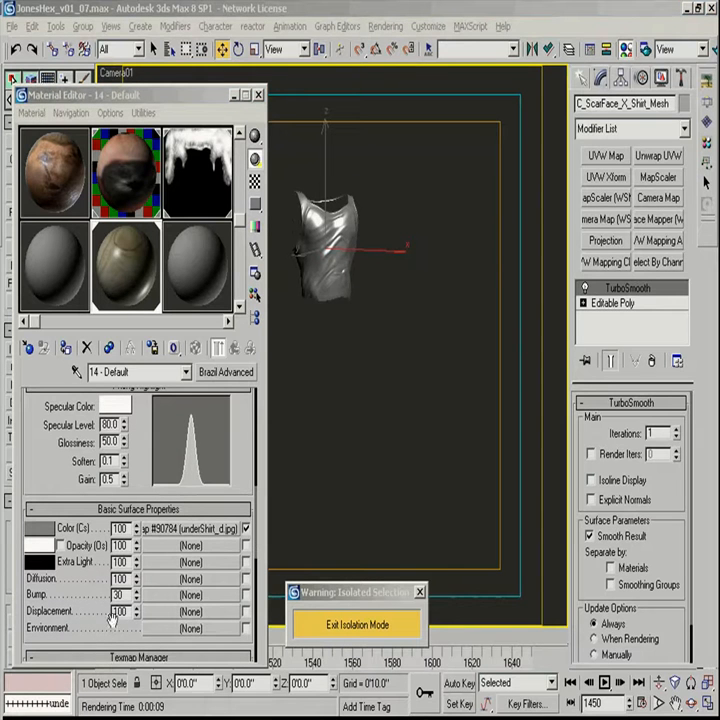
{"action": "left_click_drag", "start_coordinate": [193, 540], "coordinate": [87, 563]}
{"action": "left_click", "coordinate": [108, 433]}
{"action": "type", "text": "15"}
{"action": "key", "text": "Return"}
- Place an independent copy of the undershirt map in the Bump slot and set the bump amount to 25
{"action": "left_click_drag", "start_coordinate": [165, 592], "coordinate": [165, 595]}
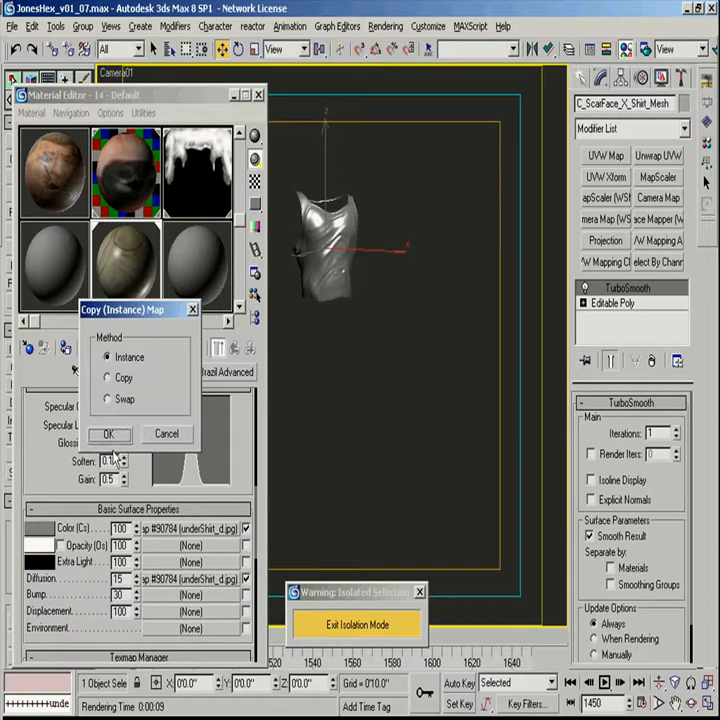
{"action": "left_click", "coordinate": [166, 433]}
{"action": "scroll", "coordinate": [88, 546], "scroll_direction": "down", "scroll_amount": 3}
{"action": "left_click_drag", "start_coordinate": [190, 498], "coordinate": [190, 514]}
{"action": "left_click", "coordinate": [107, 377]}
{"action": "left_click", "coordinate": [110, 435]}
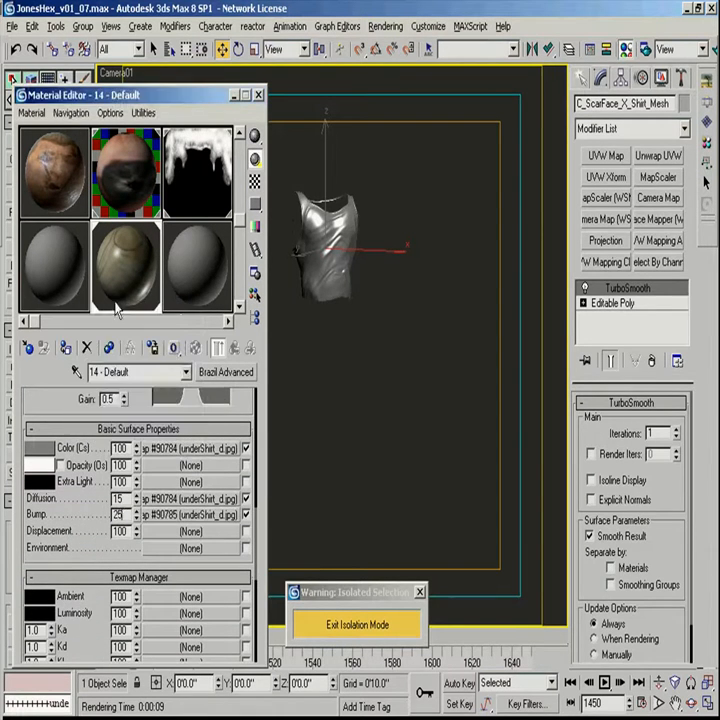
- Enlarge the material sample preview and change the undershirt material's base shader to Oren-Nayar
{"action": "key", "text": "F9"}
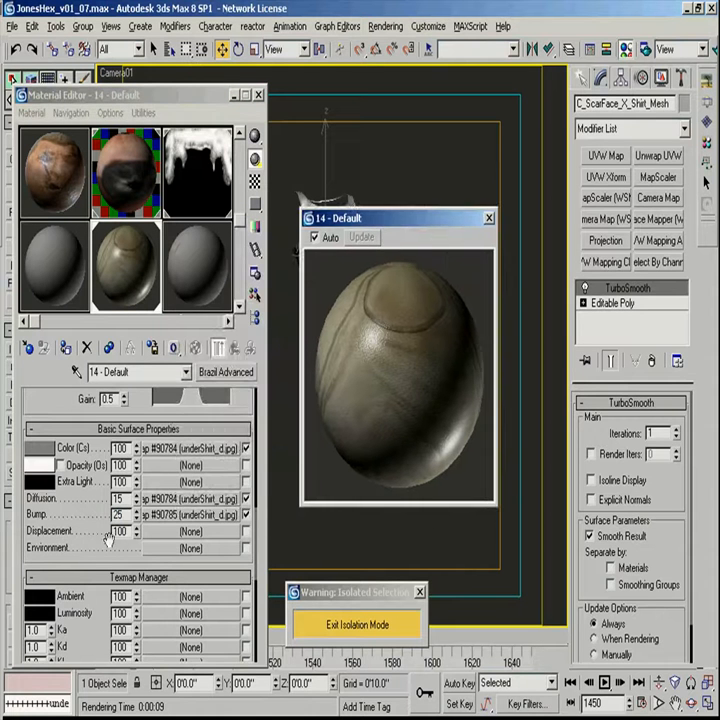
{"action": "scroll", "coordinate": [90, 549], "scroll_direction": "down", "scroll_amount": 5}
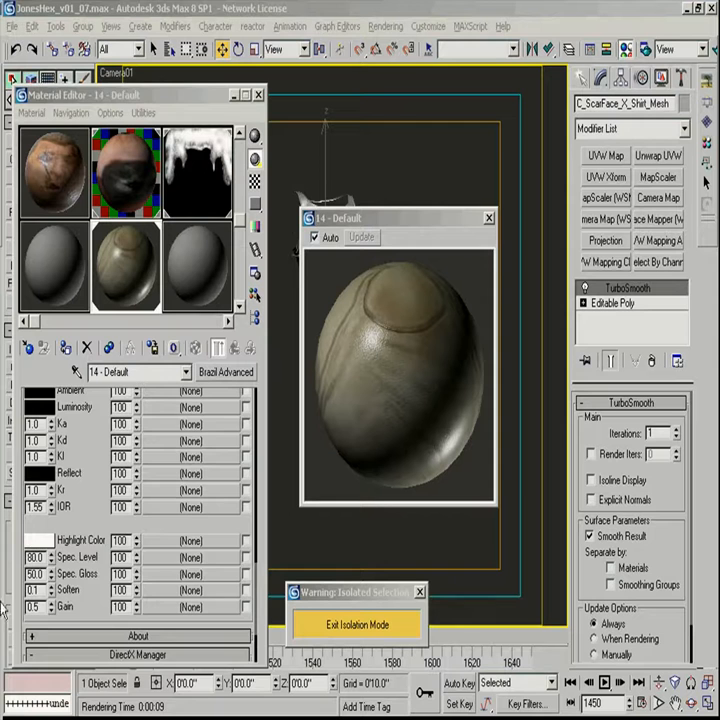
{"action": "scroll", "coordinate": [90, 507], "scroll_direction": "up", "scroll_amount": 10}
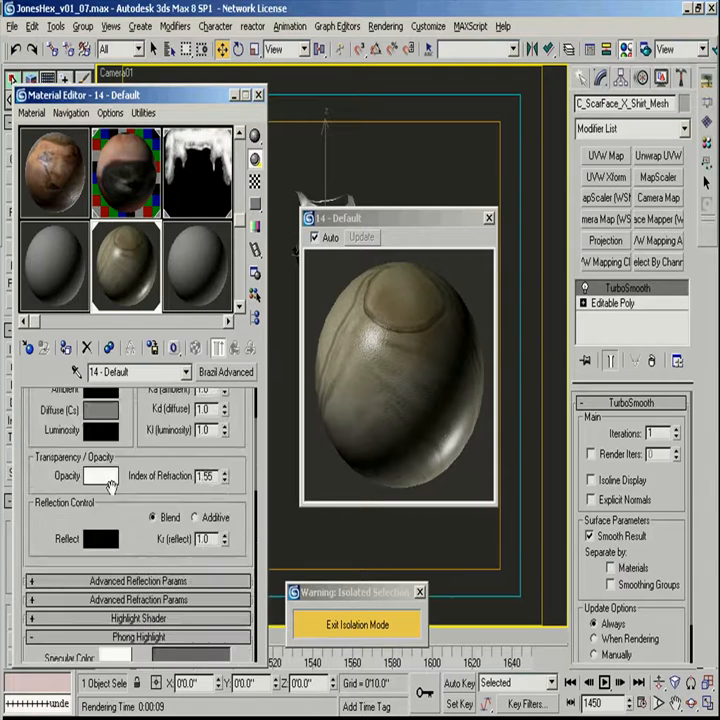
{"action": "left_click", "coordinate": [82, 433]}
{"action": "scroll", "coordinate": [64, 470], "scroll_direction": "down", "scroll_amount": 2}
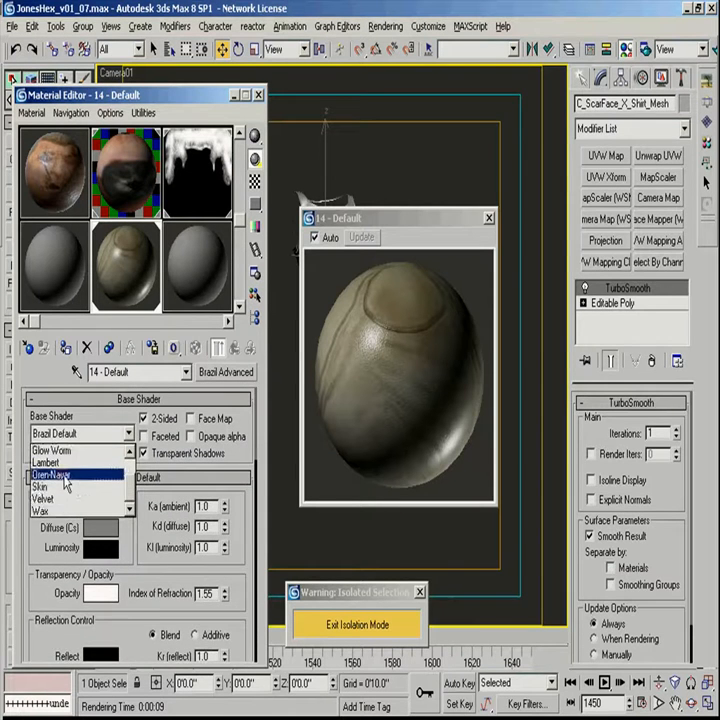
{"action": "left_click", "coordinate": [64, 477]}
{"action": "scroll", "coordinate": [140, 590], "scroll_direction": "down", "scroll_amount": 3}
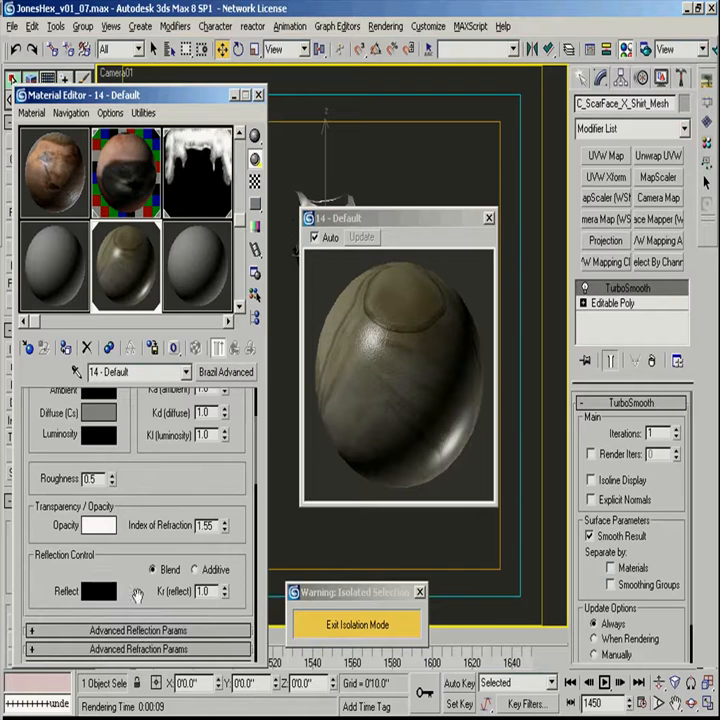
- Replace the material's Phong highlight with the Sheen highlight shader and close the enlarged sample preview
{"action": "scroll", "coordinate": [137, 596], "scroll_direction": "down", "scroll_amount": 2}
{"action": "left_click", "coordinate": [85, 616]}
{"action": "left_click", "coordinate": [58, 632]}
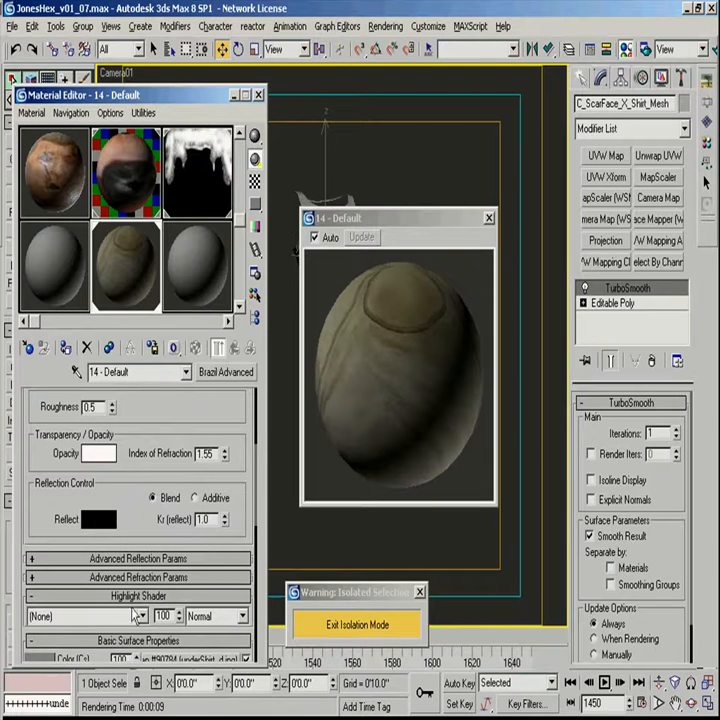
{"action": "left_click", "coordinate": [136, 616]}
{"action": "left_click", "coordinate": [60, 643]}
{"action": "left_click", "coordinate": [85, 621]}
{"action": "left_click", "coordinate": [64, 673]}
{"action": "scroll", "coordinate": [172, 600], "scroll_direction": "down", "scroll_amount": 5}
{"action": "type", "text": "25"}
{"action": "key", "text": "Return"}
{"action": "scroll", "coordinate": [140, 500], "scroll_direction": "down", "scroll_amount": 15}
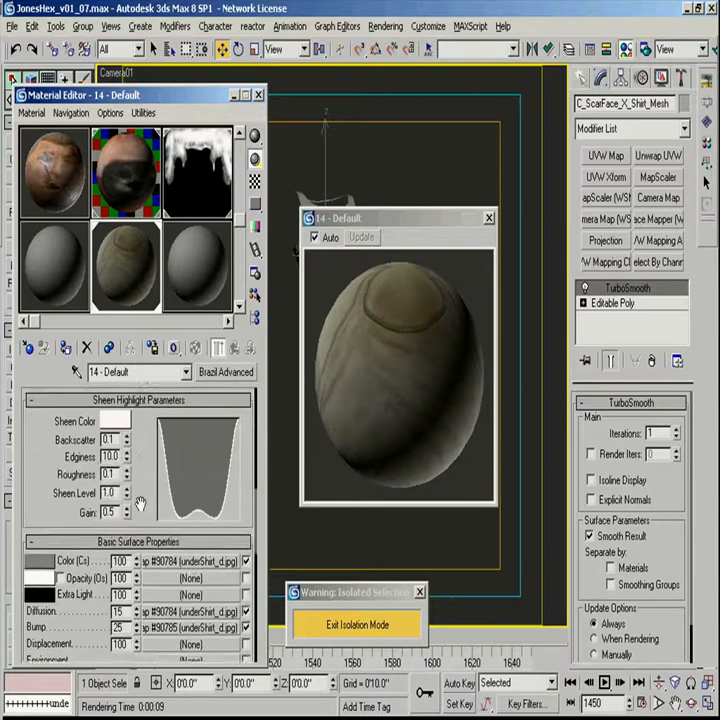
{"action": "left_click", "coordinate": [489, 217]}
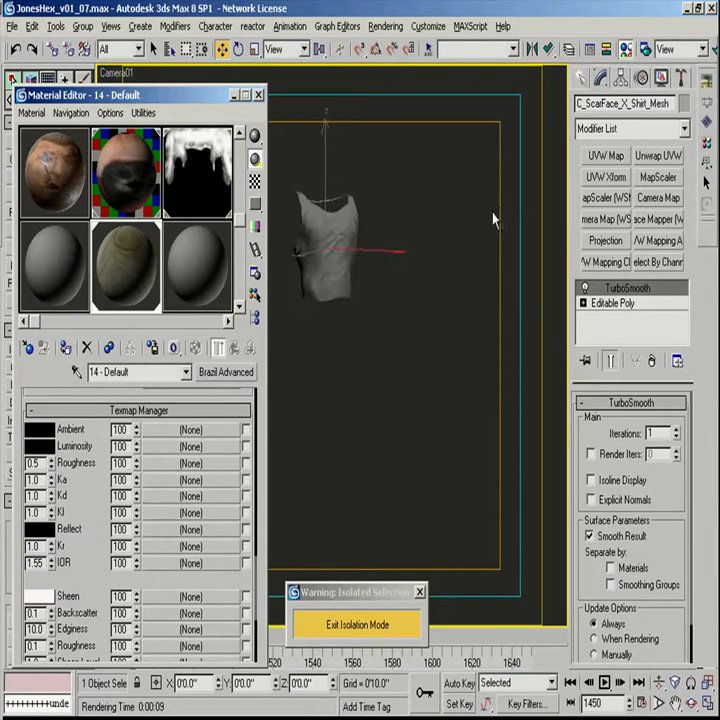
- Render the undershirt from the camera, examine the cloth surface up close and close the rendered frame
{"action": "left_click", "coordinate": [715, 51]}
{"action": "double_click", "coordinate": [508, 43]}
{"action": "scroll", "coordinate": [326, 322], "scroll_direction": "up", "scroll_amount": 1}
{"action": "scroll", "coordinate": [326, 322], "scroll_direction": "up", "scroll_amount": 2}
{"action": "scroll", "coordinate": [336, 305], "scroll_direction": "down", "scroll_amount": 2}
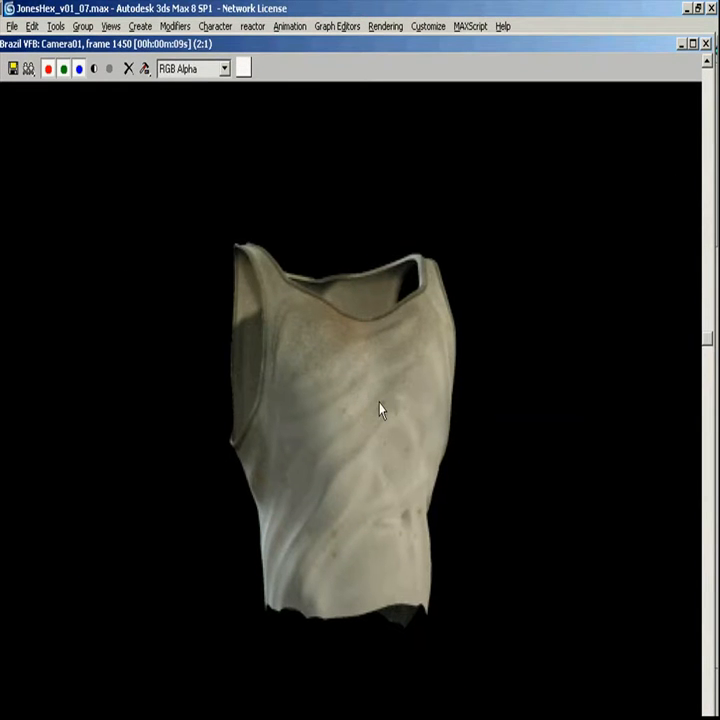
{"action": "scroll", "coordinate": [379, 408], "scroll_direction": "down", "scroll_amount": 1}
{"action": "left_click_drag", "start_coordinate": [536, 45], "coordinate": [471, 87]}
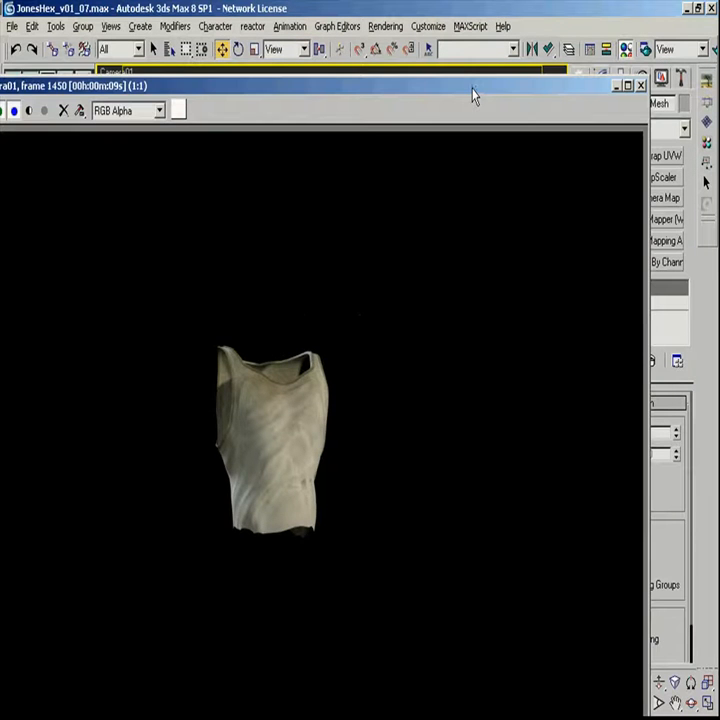
{"action": "left_click", "coordinate": [641, 85]}
- Exit isolation mode to show the whole character and clear the selection
{"action": "left_click_drag", "start_coordinate": [94, 493], "coordinate": [103, 630]}
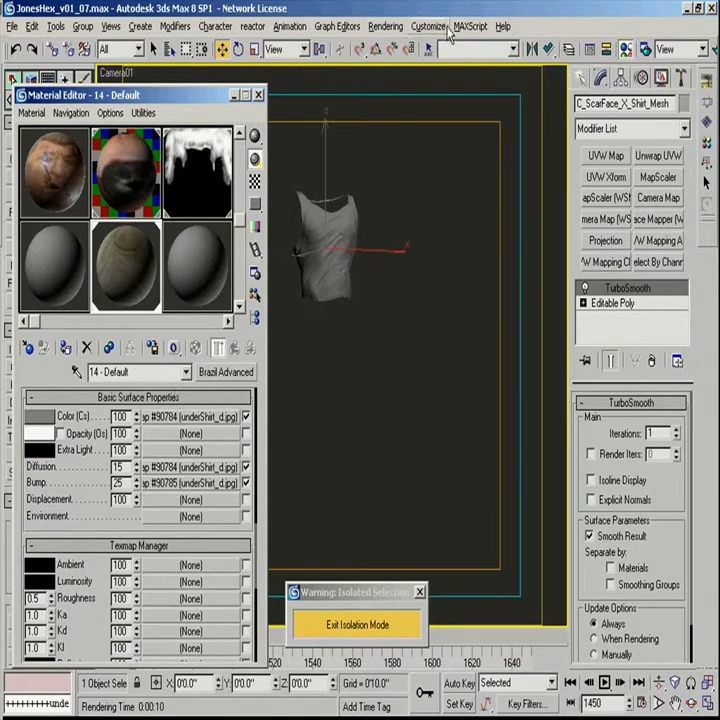
{"action": "left_click", "coordinate": [387, 27]}
{"action": "left_click", "coordinate": [398, 274]}
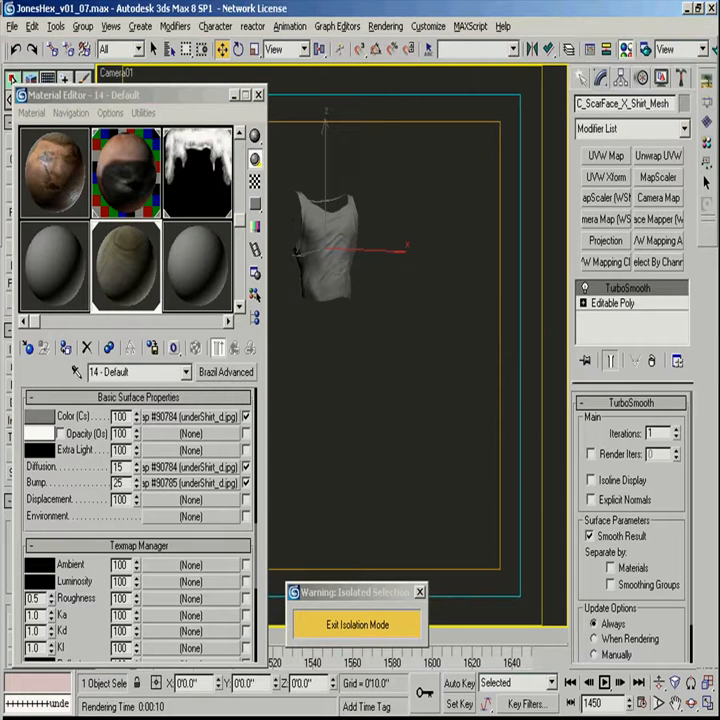
{"action": "left_click", "coordinate": [357, 624]}
{"action": "left_click", "coordinate": [421, 185]}
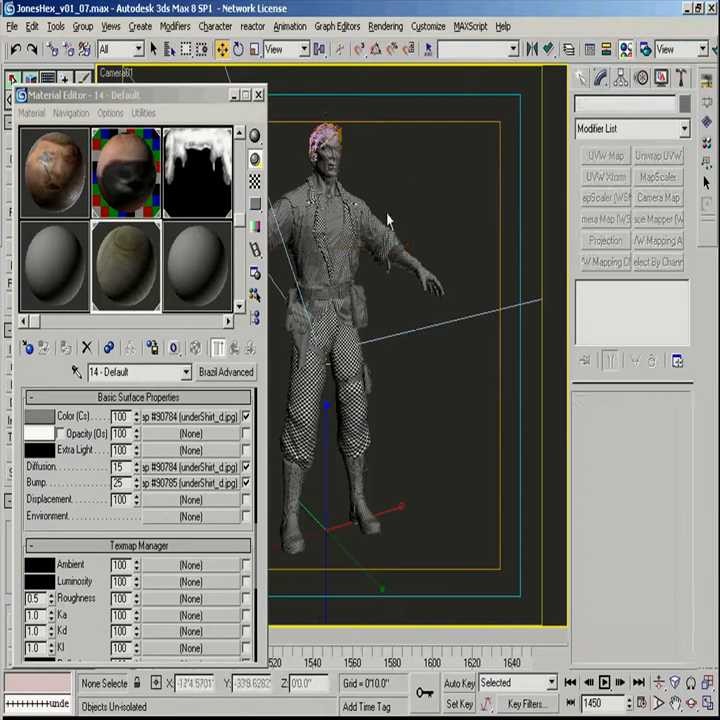
- Try isolating the undershirt together with the head area and frame the face in the front view
{"action": "left_click", "coordinate": [340, 225]}
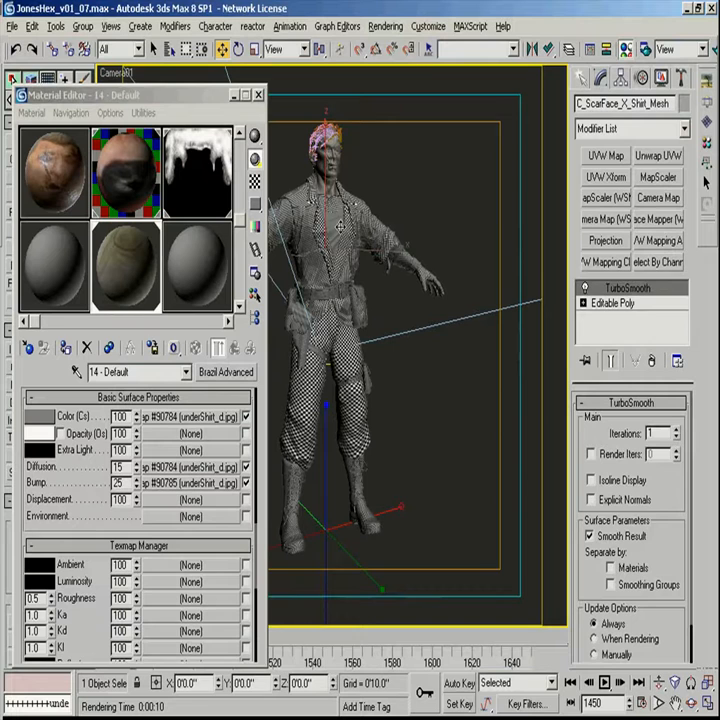
{"action": "left_click_drag", "start_coordinate": [386, 115], "coordinate": [306, 164]}
{"action": "key", "text": "alt+q"}
{"action": "key", "text": "f"}
{"action": "key", "text": "z"}
{"action": "left_click", "coordinate": [443, 369]}
{"action": "scroll", "coordinate": [367, 236], "scroll_direction": "up", "scroll_amount": 5}
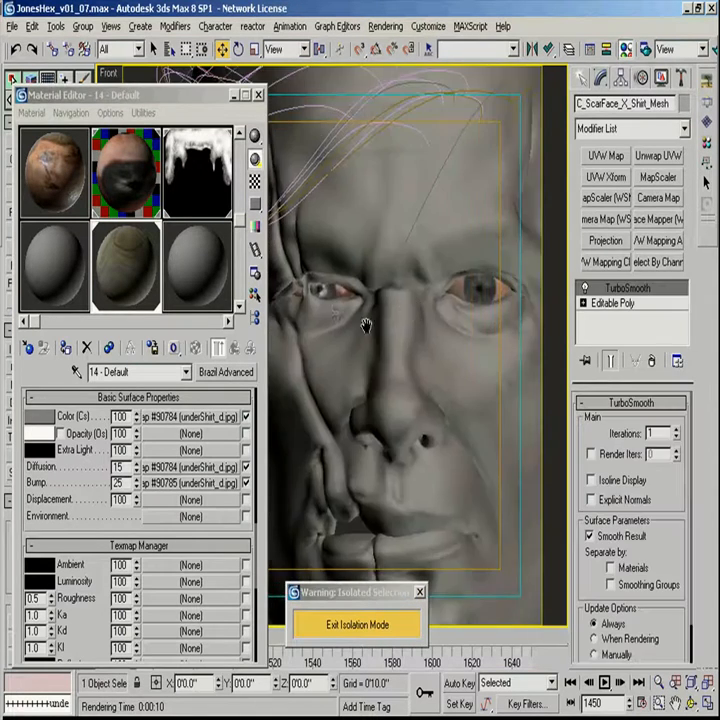
- Try isolating the selection with both eyes added, and cancel the camera choice
{"action": "key", "text": "F4"}
{"action": "left_click", "coordinate": [325, 291], "text": "ctrl"}
{"action": "left_click", "coordinate": [474, 293], "text": "ctrl"}
{"action": "key", "text": "alt+q"}
{"action": "scroll", "coordinate": [434, 295], "scroll_direction": "up", "scroll_amount": 3}
{"action": "left_click", "coordinate": [436, 299]}
{"action": "scroll", "coordinate": [437, 298], "scroll_direction": "down", "scroll_amount": 3}
{"action": "key", "text": "F4"}
{"action": "key", "text": "c"}
{"action": "left_click", "coordinate": [385, 495]}
- Browse the list of hidden objects, cancel it and exit isolation mode
{"action": "right_click", "coordinate": [410, 288]}
{"action": "left_click", "coordinate": [443, 223]}
{"action": "left_click_drag", "start_coordinate": [449, 269], "coordinate": [392, 510]}
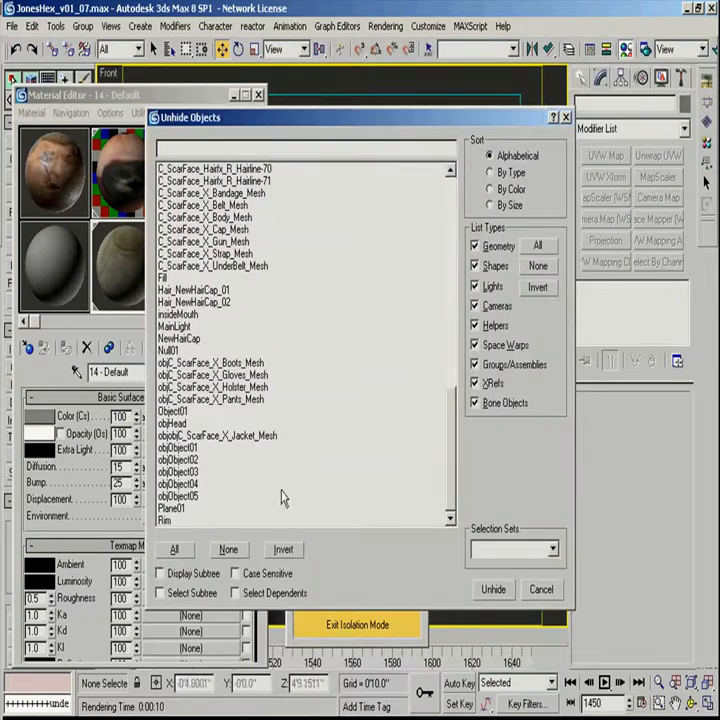
{"action": "left_click", "coordinate": [533, 591]}
{"action": "left_click", "coordinate": [358, 625]}
- Select the undershirt, head and both eyes, isolate them and clear the selection
{"action": "scroll", "coordinate": [365, 539], "scroll_direction": "up", "scroll_amount": 2}
{"action": "key", "text": "F4"}
{"action": "left_click_drag", "start_coordinate": [362, 397], "coordinate": [369, 506]}
{"action": "left_click", "coordinate": [368, 478]}
{"action": "left_click", "coordinate": [374, 361], "text": "ctrl"}
{"action": "scroll", "coordinate": [369, 506], "scroll_direction": "up", "scroll_amount": 5}
{"action": "left_click", "coordinate": [430, 401], "text": "ctrl"}
{"action": "left_click_drag", "start_coordinate": [430, 409], "coordinate": [492, 394]}
{"action": "left_click", "coordinate": [495, 393], "text": "ctrl"}
{"action": "left_click", "coordinate": [382, 399], "text": "ctrl"}
{"action": "key", "text": "alt+q"}
{"action": "left_click_drag", "start_coordinate": [394, 460], "coordinate": [412, 462]}
{"action": "left_click", "coordinate": [440, 310]}
- Hide the wireframe edges, switch the viewport to Camera01 and render the head and undershirt
{"action": "key", "text": "F4"}
{"action": "key", "text": "c"}
{"action": "left_click", "coordinate": [305, 232]}
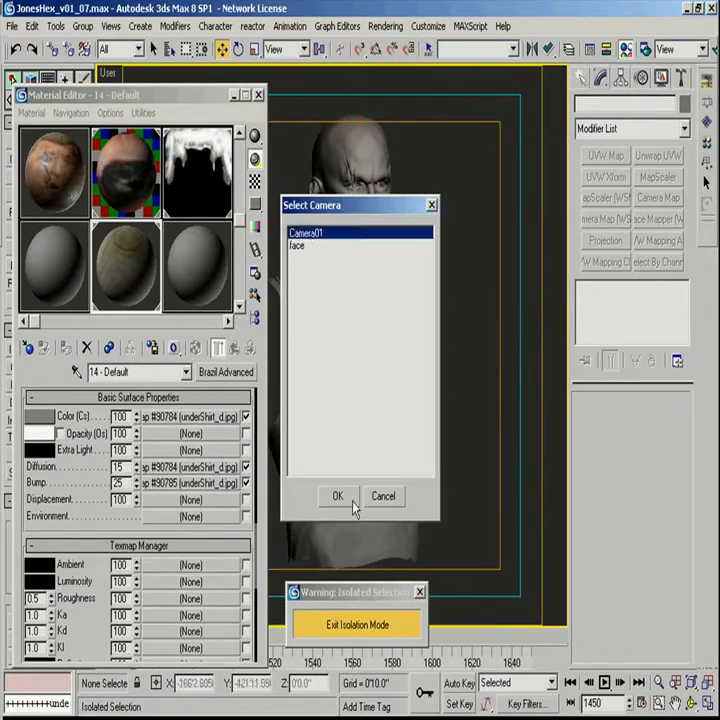
{"action": "left_click", "coordinate": [338, 496]}
{"action": "key", "text": "shift+q"}
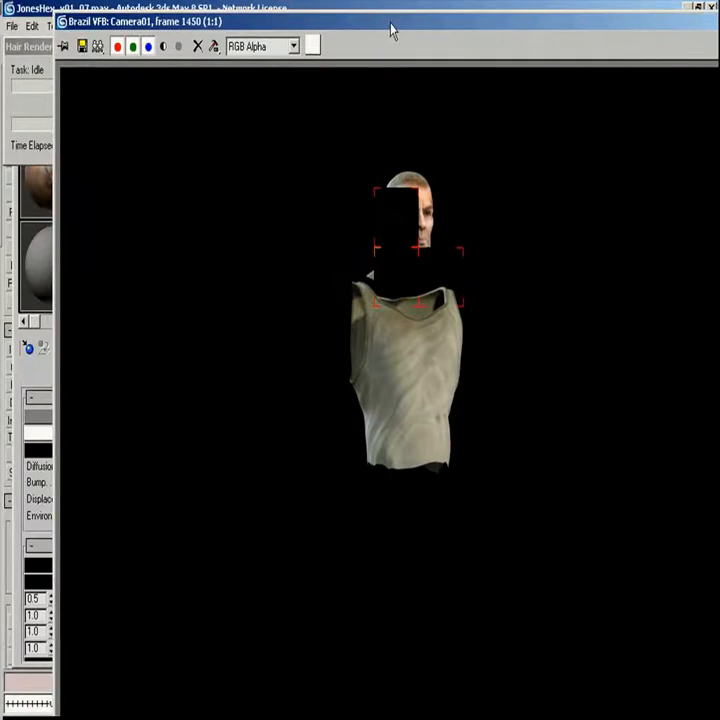
- Examine the enlarged render of the head and undershirt together, and move the render window out of the way
{"action": "double_click", "coordinate": [390, 22]}
{"action": "scroll", "coordinate": [342, 238], "scroll_direction": "up", "scroll_amount": 1}
{"action": "scroll", "coordinate": [357, 252], "scroll_direction": "down", "scroll_amount": 1}
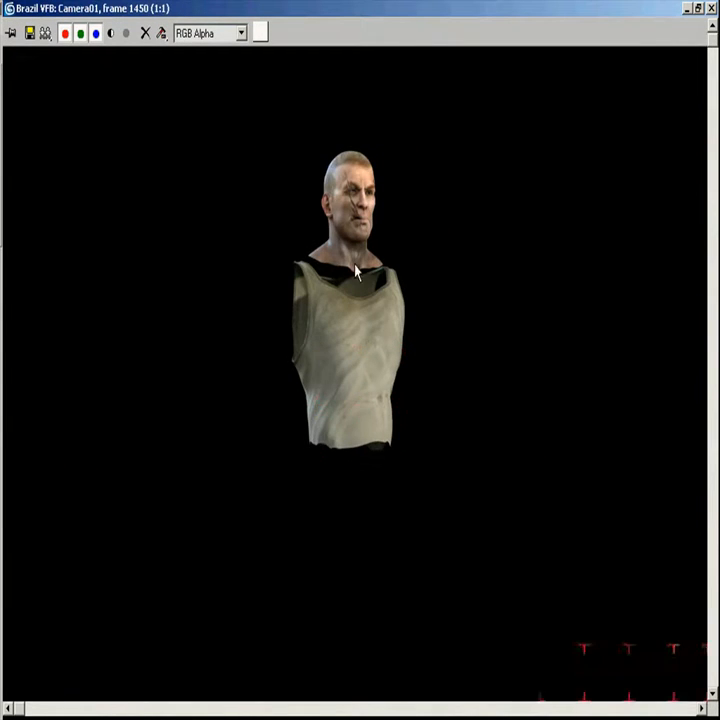
{"action": "scroll", "coordinate": [352, 302], "scroll_direction": "up", "scroll_amount": 1}
{"action": "scroll", "coordinate": [350, 118], "scroll_direction": "down", "scroll_amount": 1}
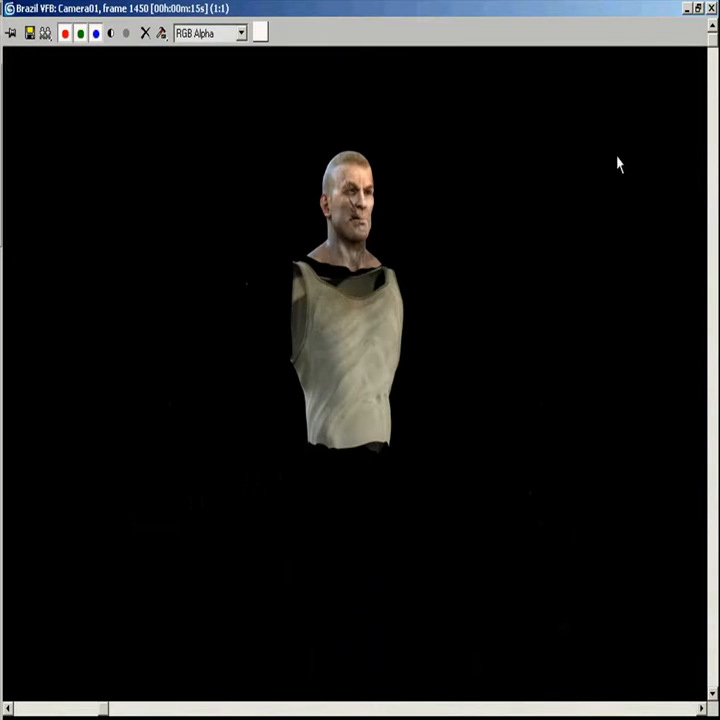
{"action": "double_click", "coordinate": [600, 10]}
{"action": "left_click_drag", "start_coordinate": [600, 24], "coordinate": [0, 140]}
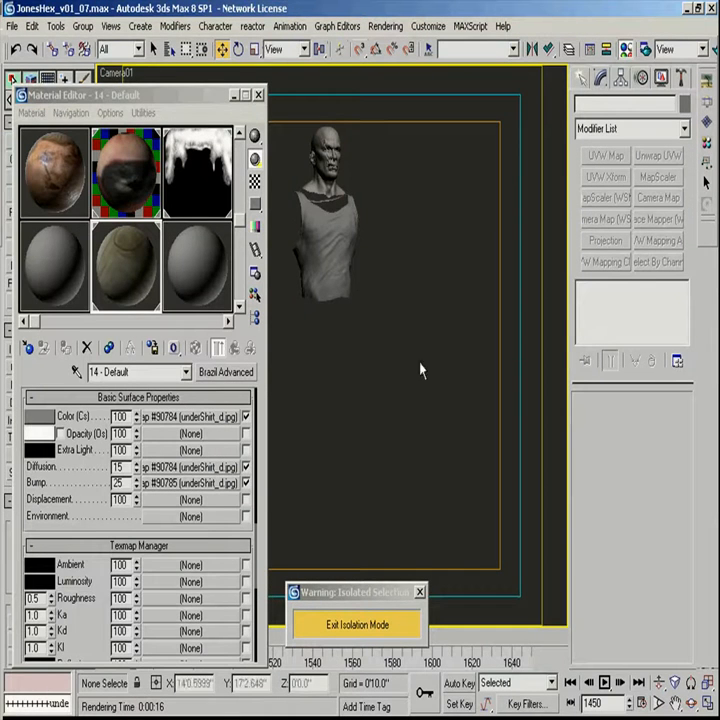
- Exit isolation, isolate the jacket with its edges shown, apply Unwrap UVW and open its UVs for editing
{"action": "left_click", "coordinate": [337, 257]}
{"action": "key", "text": "f"}
{"action": "key", "text": "z"}
{"action": "key", "text": "F3"}
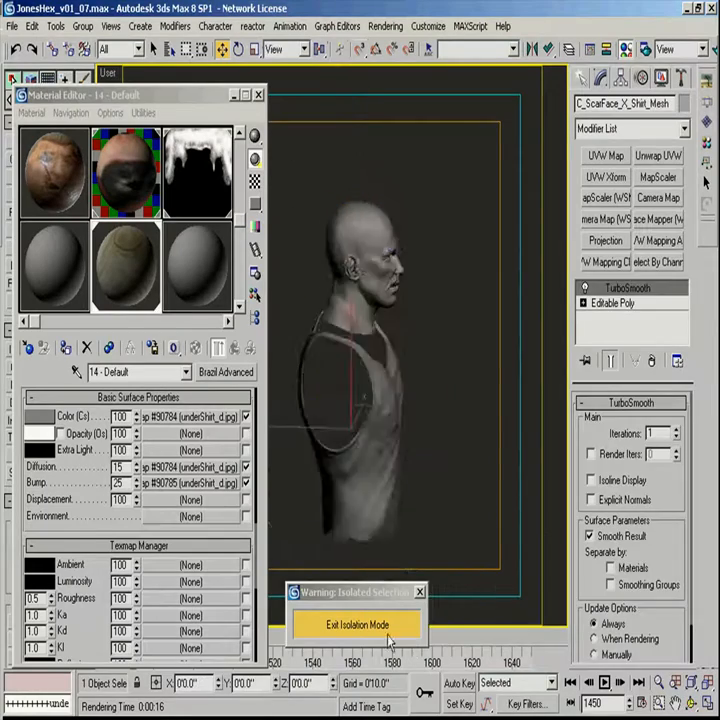
{"action": "left_click", "coordinate": [408, 632]}
{"action": "left_click", "coordinate": [400, 400]}
{"action": "key", "text": "alt+q"}
{"action": "key", "text": "F4"}
{"action": "left_click", "coordinate": [672, 157]}
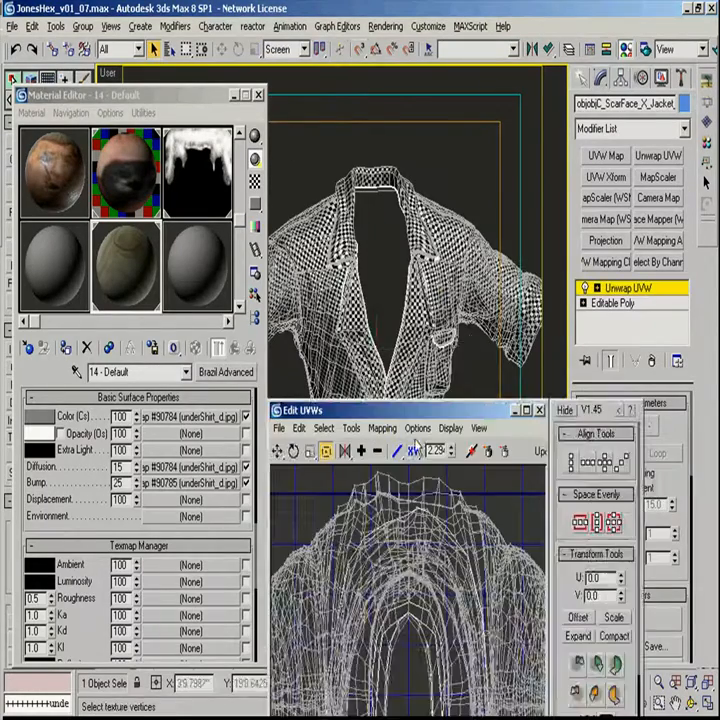
- Enlarge the UV editor, turn on Sync to Element and move the jacket body's UV island into the UV square
{"action": "left_click_drag", "start_coordinate": [482, 409], "coordinate": [366, 260]}
{"action": "scroll", "coordinate": [615, 475], "scroll_direction": "down", "scroll_amount": 5}
{"action": "scroll", "coordinate": [310, 466], "scroll_direction": "down", "scroll_amount": 6}
{"action": "left_click_drag", "start_coordinate": [310, 466], "coordinate": [300, 566]}
{"action": "left_click_drag", "start_coordinate": [378, 260], "coordinate": [378, 71]}
{"action": "scroll", "coordinate": [490, 604], "scroll_direction": "down", "scroll_amount": 5}
{"action": "scroll", "coordinate": [488, 606], "scroll_direction": "down", "scroll_amount": 5}
{"action": "left_click", "coordinate": [451, 687]}
{"action": "left_click_drag", "start_coordinate": [353, 228], "coordinate": [423, 490]}
{"action": "left_click_drag", "start_coordinate": [226, 259], "coordinate": [385, 430]}
{"action": "left_click_drag", "start_coordinate": [398, 466], "coordinate": [244, 356]}
{"action": "left_click_drag", "start_coordinate": [342, 494], "coordinate": [352, 477]}
{"action": "left_click", "coordinate": [382, 465]}
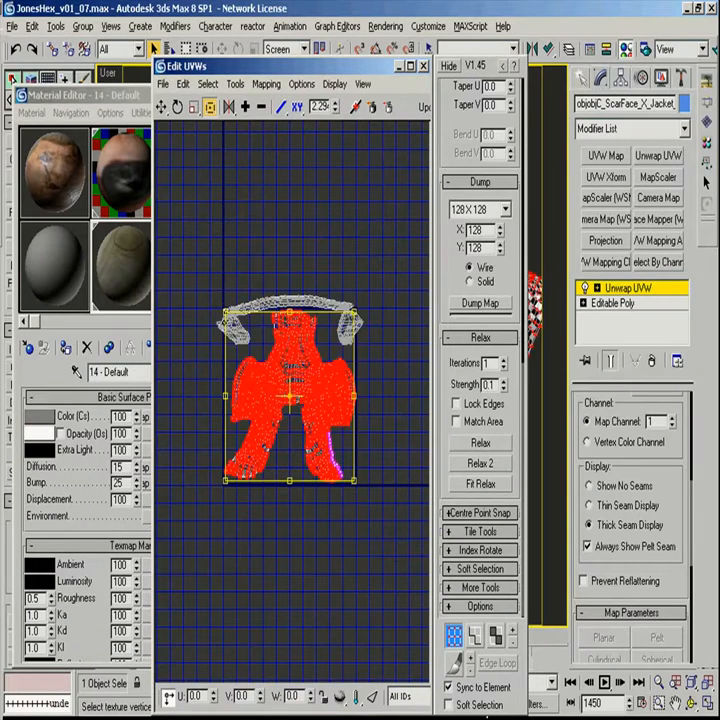
- Select the collar's UV island and move it over the jacket body's island within the UV square
{"action": "left_click_drag", "start_coordinate": [220, 386], "coordinate": [225, 312]}
{"action": "left_click_drag", "start_coordinate": [374, 530], "coordinate": [290, 429]}
{"action": "left_click_drag", "start_coordinate": [352, 312], "coordinate": [347, 378]}
{"action": "left_click_drag", "start_coordinate": [373, 355], "coordinate": [296, 271]}
{"action": "scroll", "coordinate": [334, 331], "scroll_direction": "up", "scroll_amount": 4}
{"action": "left_click_drag", "start_coordinate": [332, 308], "coordinate": [314, 353]}
{"action": "left_click_drag", "start_coordinate": [341, 355], "coordinate": [321, 333]}
{"action": "left_click_drag", "start_coordinate": [210, 362], "coordinate": [404, 333]}
{"action": "left_click_drag", "start_coordinate": [238, 381], "coordinate": [257, 379]}
- Stretch the collar's UV island down to the lower edge and corner of the UV square
{"action": "scroll", "coordinate": [257, 379], "scroll_direction": "down", "scroll_amount": 4}
{"action": "left_click_drag", "start_coordinate": [222, 335], "coordinate": [222, 500]}
{"action": "scroll", "coordinate": [296, 342], "scroll_direction": "up", "scroll_amount": 4}
{"action": "scroll", "coordinate": [323, 400], "scroll_direction": "up", "scroll_amount": 4}
{"action": "left_click_drag", "start_coordinate": [310, 525], "coordinate": [304, 503]}
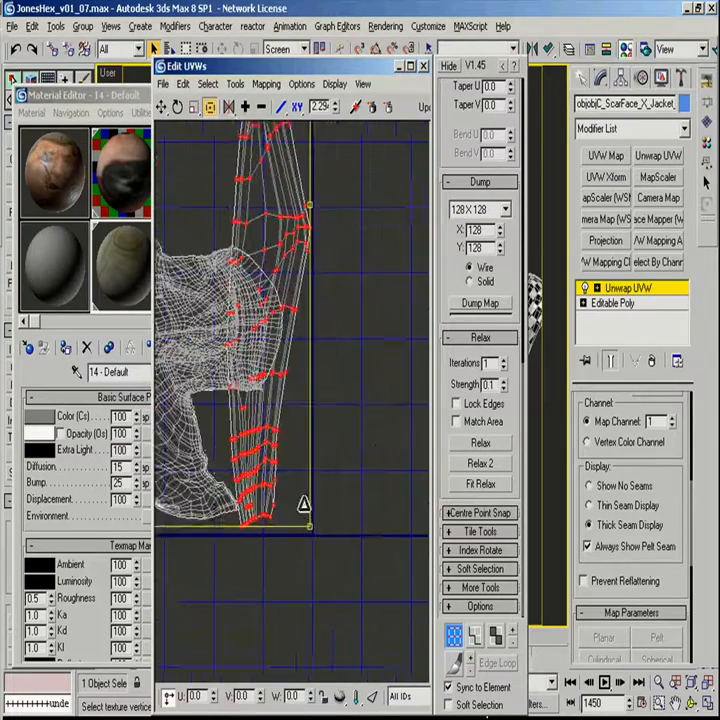
- Select the jacket body's UV island and scale it to reach the top corner of the UV square
{"action": "scroll", "coordinate": [304, 480], "scroll_direction": "down", "scroll_amount": 4}
{"action": "left_click", "coordinate": [298, 446]}
{"action": "scroll", "coordinate": [305, 480], "scroll_direction": "down", "scroll_amount": 4}
{"action": "left_click_drag", "start_coordinate": [199, 390], "coordinate": [199, 327]}
{"action": "scroll", "coordinate": [345, 285], "scroll_direction": "up", "scroll_amount": 3}
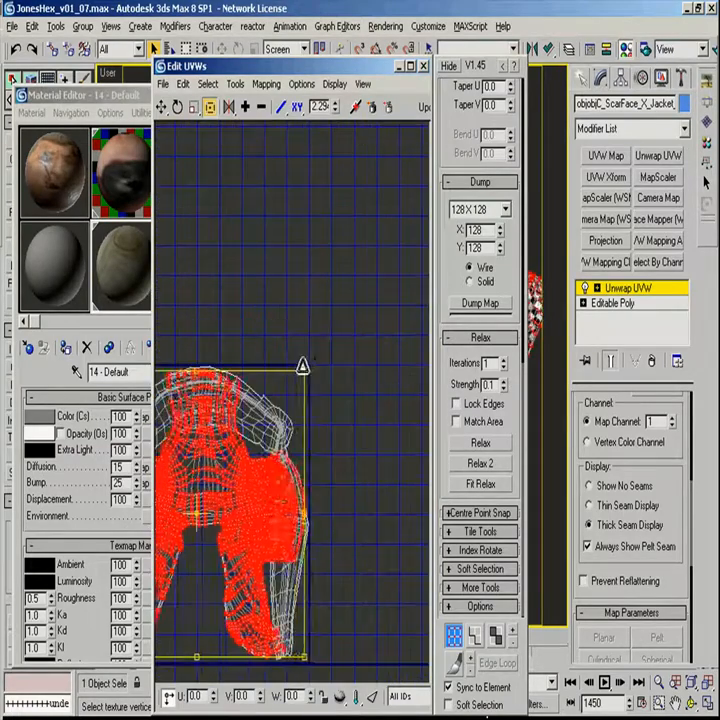
{"action": "left_click_drag", "start_coordinate": [298, 368], "coordinate": [305, 365]}
- Fine-tune the UV islands against the remaining edges of the UV square and clear the selection
{"action": "left_click_drag", "start_coordinate": [295, 609], "coordinate": [343, 431]}
{"action": "scroll", "coordinate": [322, 488], "scroll_direction": "up", "scroll_amount": 4}
{"action": "scroll", "coordinate": [294, 503], "scroll_direction": "down", "scroll_amount": 2}
{"action": "left_click_drag", "start_coordinate": [180, 440], "coordinate": [233, 620]}
{"action": "left_click_drag", "start_coordinate": [205, 135], "coordinate": [194, 296]}
{"action": "left_click_drag", "start_coordinate": [415, 240], "coordinate": [333, 254]}
{"action": "left_click", "coordinate": [350, 225]}
{"action": "scroll", "coordinate": [350, 220], "scroll_direction": "down", "scroll_amount": 3}
{"action": "scroll", "coordinate": [348, 210], "scroll_direction": "down", "scroll_amount": 3}
{"action": "left_click_drag", "start_coordinate": [348, 210], "coordinate": [336, 373]}
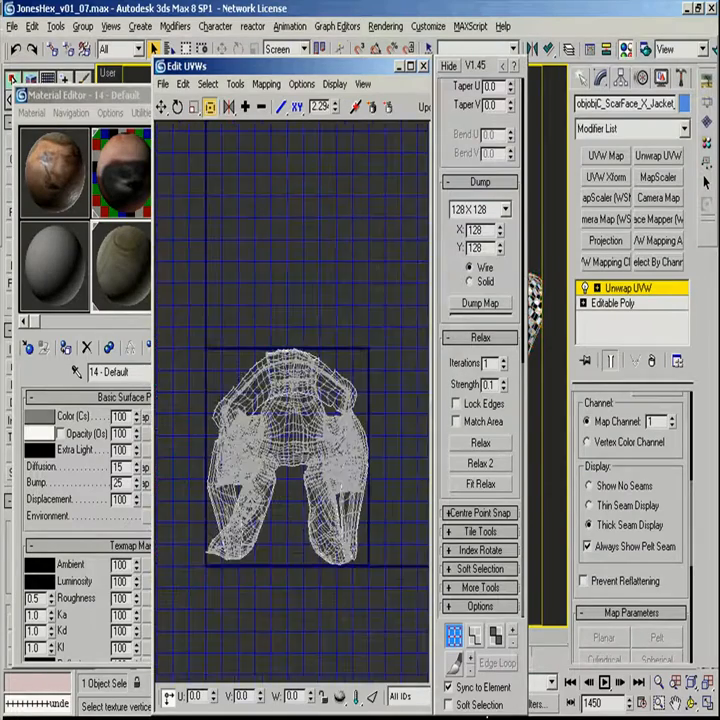
- Leave the UV editor and collapse the jacket's Unwrap UVW modifier into the Editable Poly
{"action": "key", "text": "alt+Tab"}
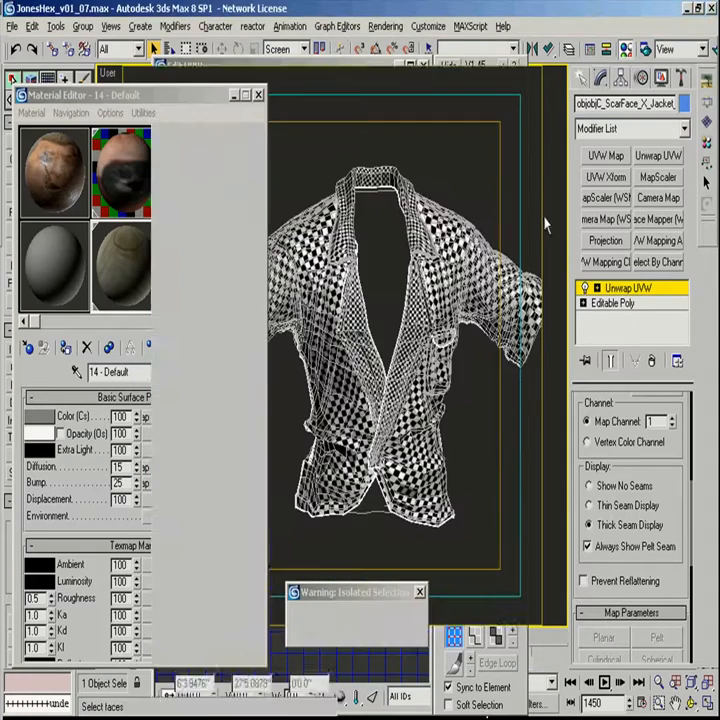
{"action": "right_click", "coordinate": [612, 288]}
{"action": "left_click", "coordinate": [554, 419]}
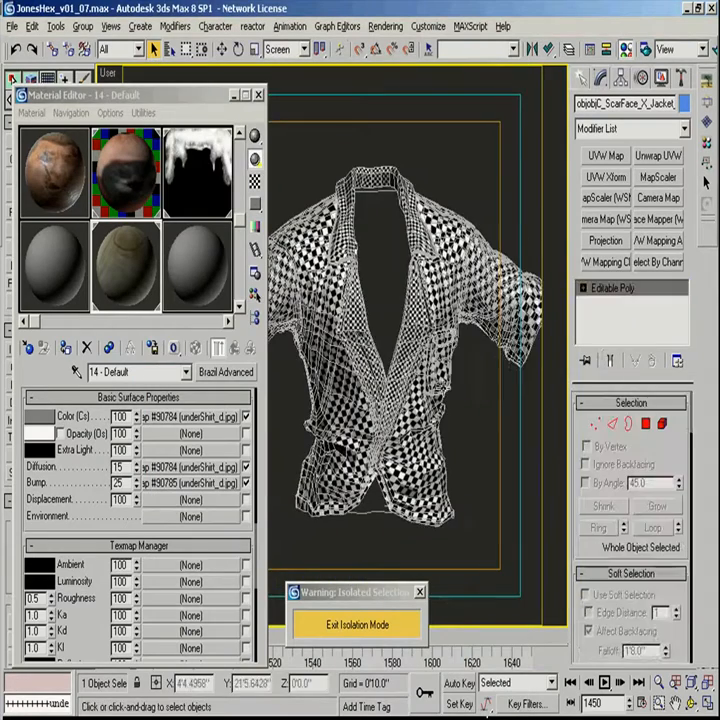
- Select the jacket's collar and lapel element and assign it material ID 2
{"action": "scroll", "coordinate": [400, 370], "scroll_direction": "up", "scroll_amount": 5}
{"action": "scroll", "coordinate": [400, 370], "scroll_direction": "down", "scroll_amount": 7}
{"action": "left_click", "coordinate": [662, 423]}
{"action": "left_click", "coordinate": [376, 298]}
{"action": "scroll", "coordinate": [673, 580], "scroll_direction": "down", "scroll_amount": 1}
{"action": "scroll", "coordinate": [673, 570], "scroll_direction": "down", "scroll_amount": 10}
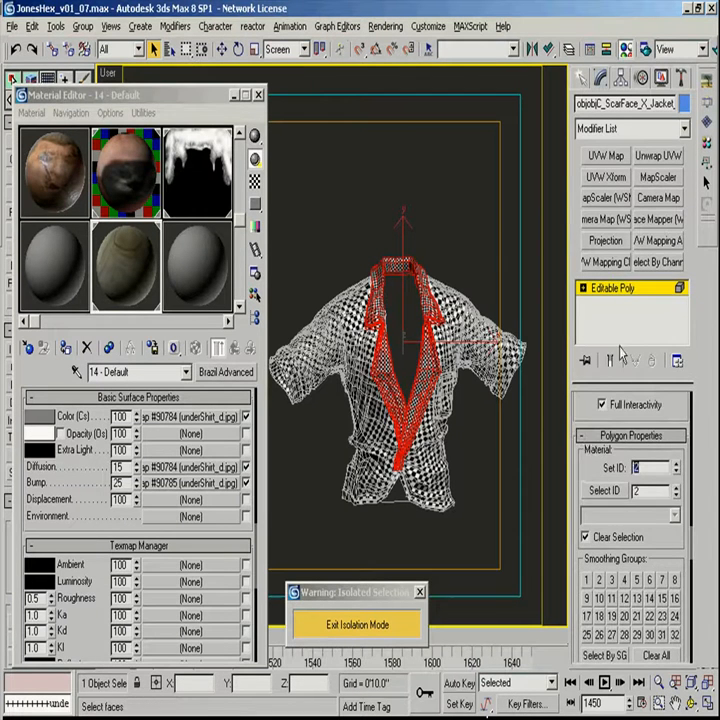
{"action": "left_click", "coordinate": [620, 289]}
- Change the unused 13 - Default material from Standard to Multi/Sub-Object
{"action": "left_click", "coordinate": [55, 262]}
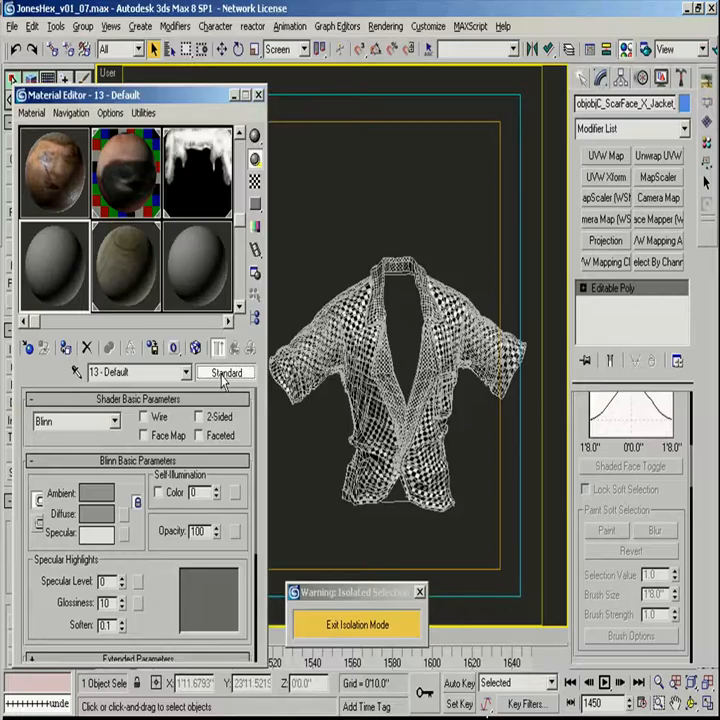
{"action": "left_click", "coordinate": [225, 372]}
{"action": "left_click", "coordinate": [234, 239]}
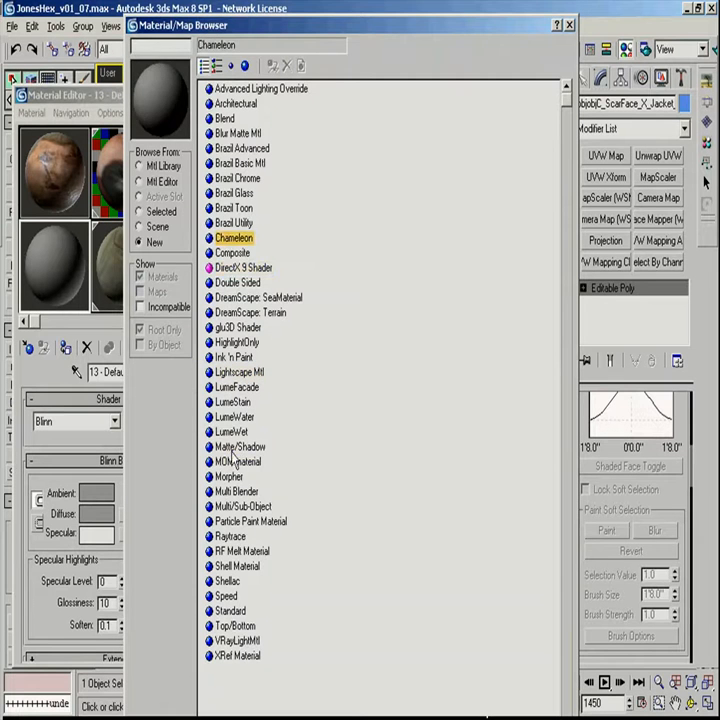
{"action": "left_click", "coordinate": [230, 506]}
{"action": "double_click", "coordinate": [230, 507]}
{"action": "left_click", "coordinate": [100, 421]}
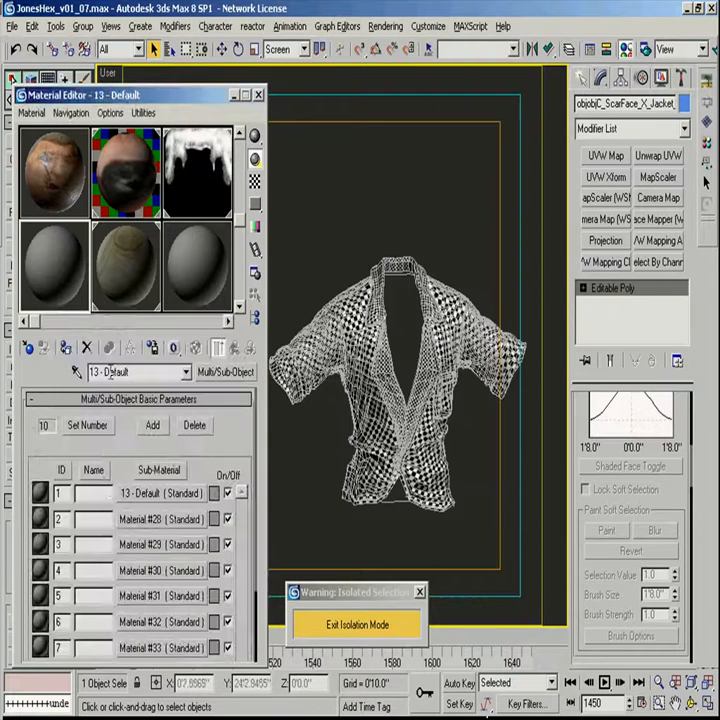
- Exit isolation mode and isolate the jacket together with the undershirt
{"action": "left_click", "coordinate": [382, 627]}
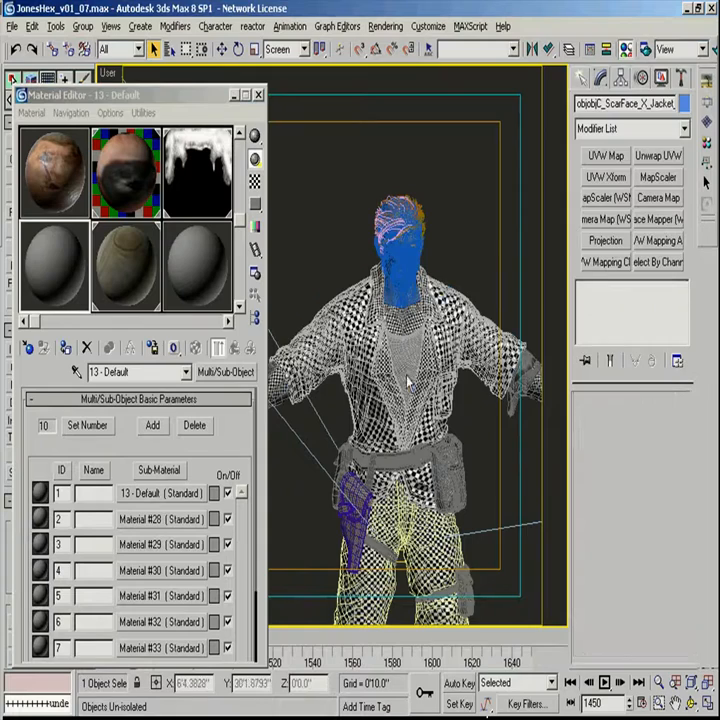
{"action": "left_click", "coordinate": [395, 318]}
{"action": "left_click", "coordinate": [426, 303], "text": "ctrl"}
{"action": "key", "text": "alt+q"}
- Select the undershirt's element in its Editable Poly, set its material ID to 3 and clear the selection
{"action": "left_click", "coordinate": [386, 349]}
{"action": "left_click", "coordinate": [613, 302]}
{"action": "key", "text": "5"}
{"action": "left_click", "coordinate": [380, 342]}
{"action": "left_click_drag", "start_coordinate": [612, 570], "coordinate": [649, 515]}
{"action": "double_click", "coordinate": [645, 437]}
{"action": "type", "text": "3"}
{"action": "key", "text": "Return"}
{"action": "left_click", "coordinate": [613, 303]}
{"action": "left_click", "coordinate": [490, 220]}
- Copy the undershirt material into sub-material 3 of 13 - Default and delete sub-materials 4 to 10
{"action": "left_click", "coordinate": [77, 260]}
{"action": "left_click_drag", "start_coordinate": [128, 275], "coordinate": [150, 545]}
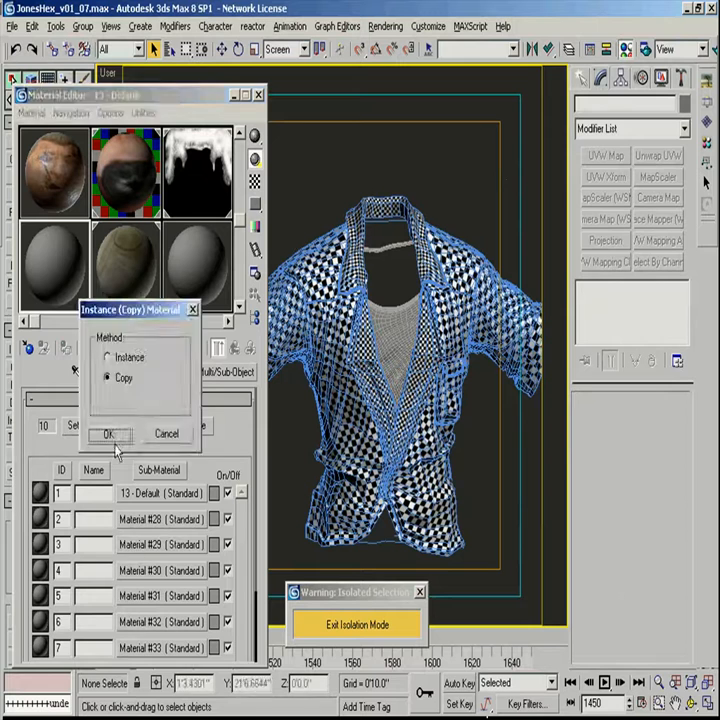
{"action": "left_click", "coordinate": [111, 436]}
{"action": "left_click", "coordinate": [191, 431]}
{"action": "left_click", "coordinate": [191, 431]}
{"action": "left_click", "coordinate": [191, 431]}
{"action": "left_click", "coordinate": [191, 431]}
{"action": "left_click", "coordinate": [191, 431]}
{"action": "double_click", "coordinate": [191, 431]}
- Open sub-material 3 and switch its base shader to the one with edginess and backscatter, using a pale sheen colour
{"action": "left_click", "coordinate": [148, 545]}
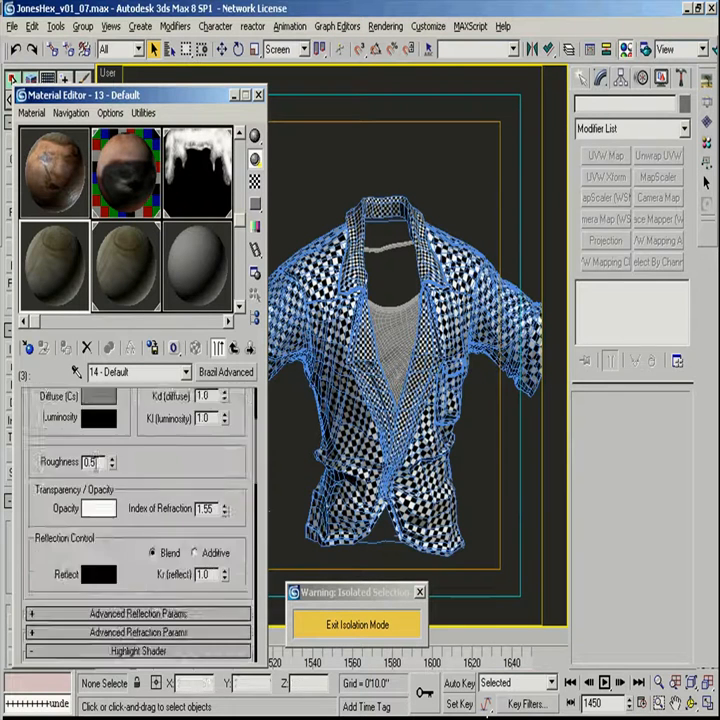
{"action": "left_click", "coordinate": [61, 434]}
{"action": "left_click", "coordinate": [47, 502]}
{"action": "left_click", "coordinate": [98, 549]}
{"action": "left_click_drag", "start_coordinate": [240, 360], "coordinate": [227, 398]}
{"action": "left_click_drag", "start_coordinate": [332, 385], "coordinate": [332, 402]}
{"action": "left_click", "coordinate": [253, 444]}
- Enlarge the Material Editor and set sub-material 3's specular level to 5 and specular gloss to 2
{"action": "scroll", "coordinate": [89, 449], "scroll_direction": "down", "scroll_amount": 5}
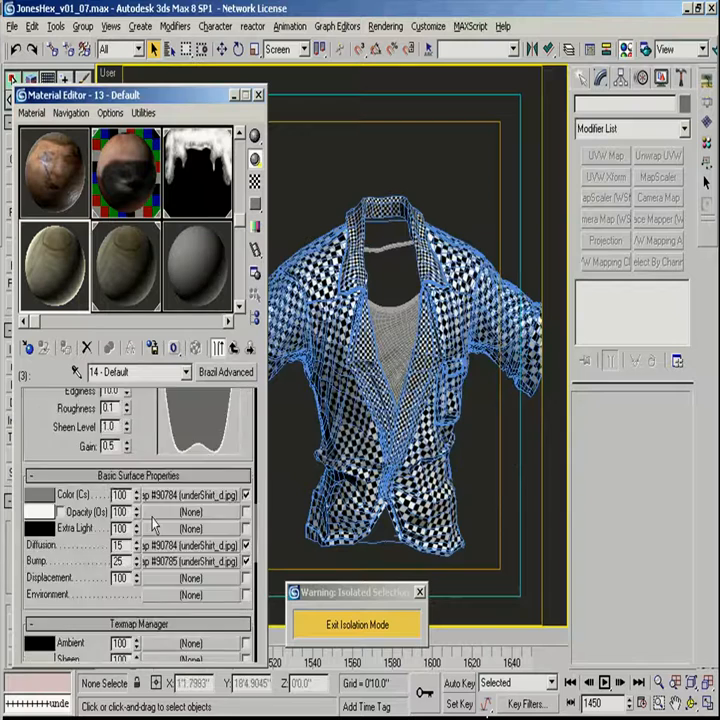
{"action": "scroll", "coordinate": [89, 449], "scroll_direction": "up", "scroll_amount": 6}
{"action": "scroll", "coordinate": [137, 510], "scroll_direction": "down", "scroll_amount": 15}
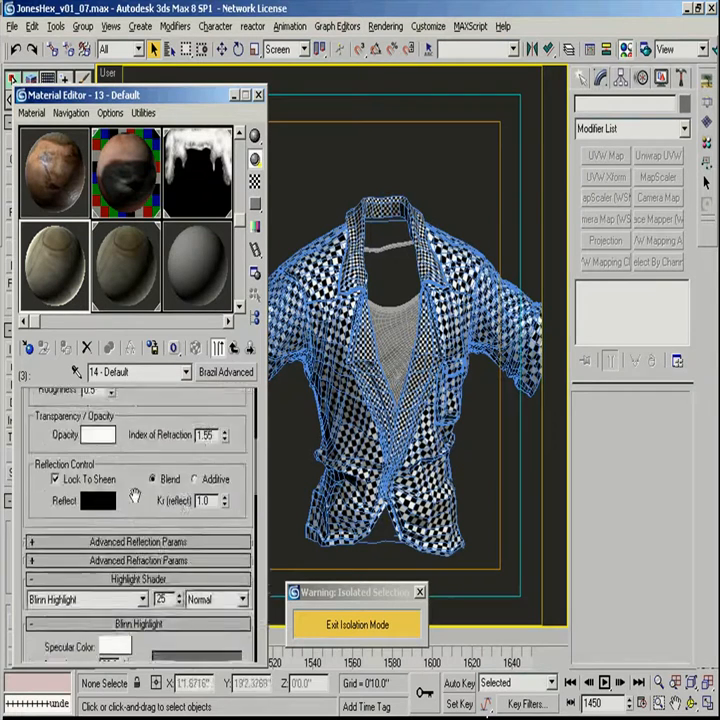
{"action": "left_click_drag", "start_coordinate": [168, 97], "coordinate": [170, 40]}
{"action": "left_click_drag", "start_coordinate": [267, 611], "coordinate": [267, 698]}
{"action": "left_click_drag", "start_coordinate": [190, 351], "coordinate": [157, 685]}
{"action": "left_click", "coordinate": [115, 424]}
{"action": "scroll", "coordinate": [117, 609], "scroll_direction": "down", "scroll_amount": 3}
{"action": "double_click", "coordinate": [37, 591]}
{"action": "type", "text": "15.0"}
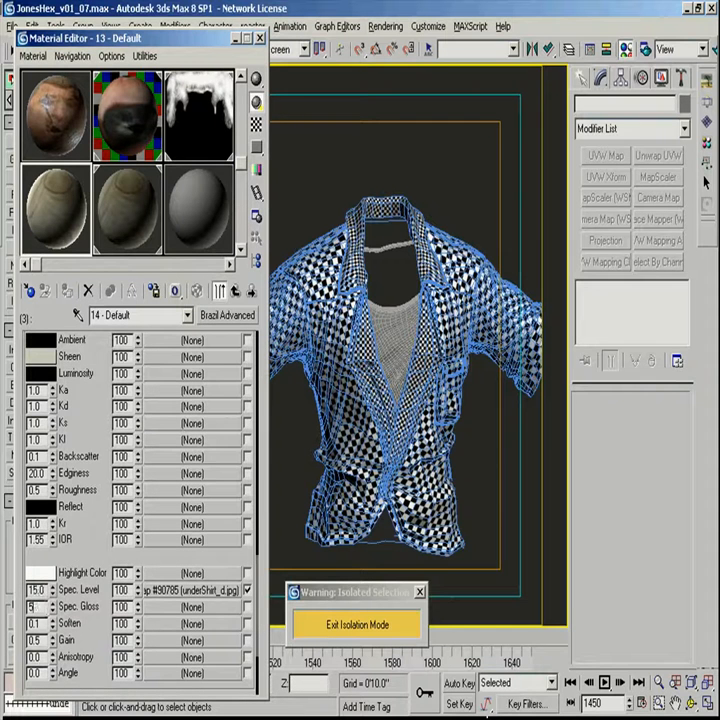
{"action": "key", "text": "BackSpace"}
{"action": "type", "text": "1"}
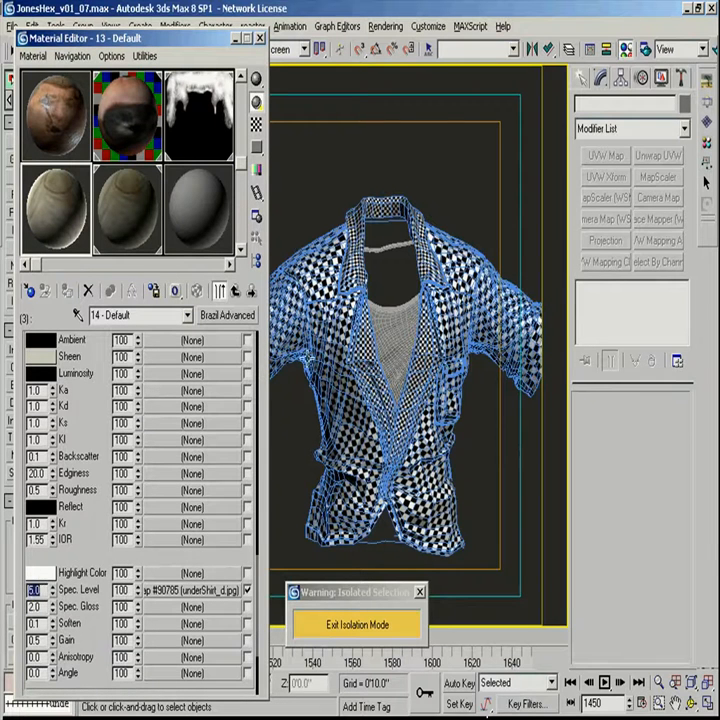
- Switch the viewport to the camera, hide the wireframe edges and assign the 13 - Default material to the jacket
{"action": "left_click", "coordinate": [370, 363]}
{"action": "key", "text": "c"}
{"action": "left_click", "coordinate": [336, 495]}
{"action": "key", "text": "F4"}
{"action": "left_click", "coordinate": [305, 235]}
{"action": "left_click_drag", "start_coordinate": [60, 210], "coordinate": [273, 203]}
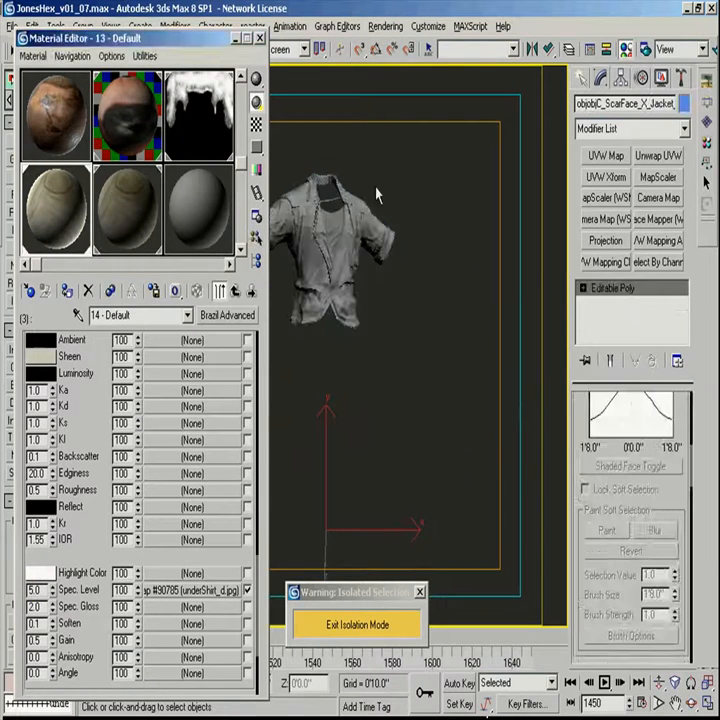
- Copy the undershirt's TurboSmooth modifier, paste it as an instance on the jacket and clear the selection
{"action": "left_click", "coordinate": [403, 181]}
{"action": "left_click", "coordinate": [337, 226]}
{"action": "right_click", "coordinate": [616, 287]}
{"action": "left_click", "coordinate": [580, 349]}
{"action": "left_click", "coordinate": [368, 232]}
{"action": "right_click", "coordinate": [622, 293]}
{"action": "left_click", "coordinate": [649, 324]}
{"action": "left_click", "coordinate": [470, 190]}
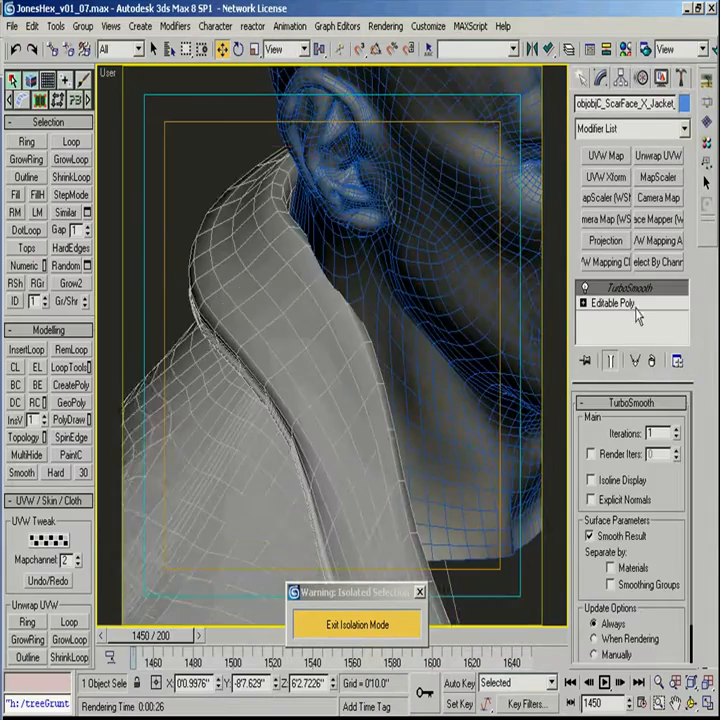
- Move the jacket's collar faces beside the neck outward in the Editable Poly and return to the smoothed jacket
{"action": "left_click", "coordinate": [612, 303]}
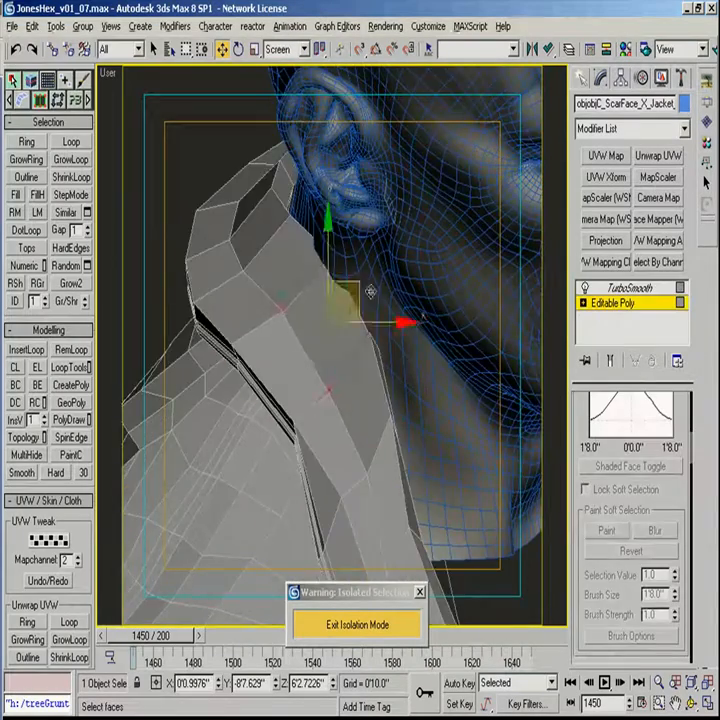
{"action": "scroll", "coordinate": [680, 515], "scroll_direction": "up", "scroll_amount": 5}
{"action": "left_click_drag", "start_coordinate": [412, 313], "coordinate": [399, 313]}
{"action": "left_click_drag", "start_coordinate": [400, 308], "coordinate": [310, 350]}
{"action": "left_click", "coordinate": [309, 338]}
{"action": "left_click_drag", "start_coordinate": [353, 305], "coordinate": [623, 305]}
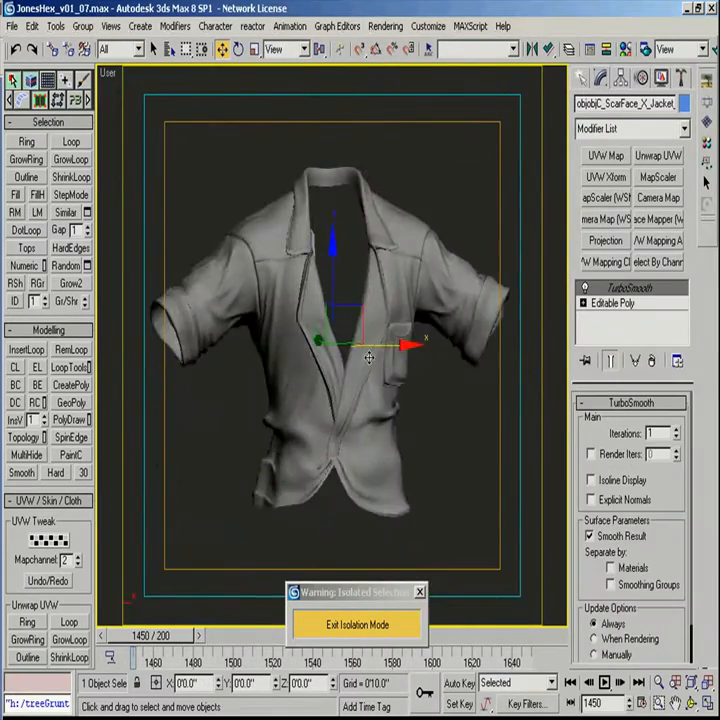
- Set the jacket's TurboSmooth iterations to 2
{"action": "scroll", "coordinate": [369, 357], "scroll_direction": "up", "scroll_amount": 3}
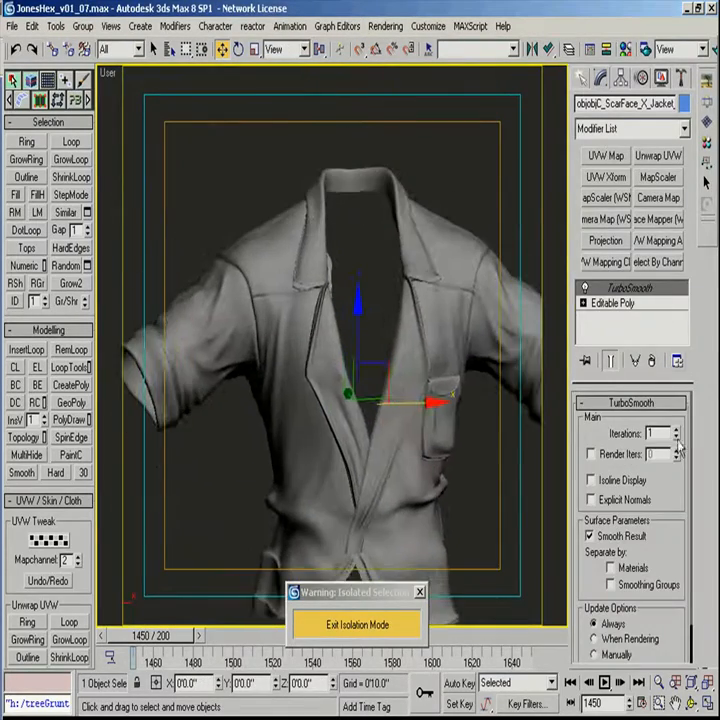
{"action": "left_click", "coordinate": [630, 128]}
{"action": "left_click", "coordinate": [603, 50]}
{"action": "mouse_move", "coordinate": [446, 337]}
{"action": "left_mouse_down"}
{"action": "mouse_move", "coordinate": [380, 330]}
{"action": "mouse_move", "coordinate": [420, 330]}
{"action": "left_mouse_up"}
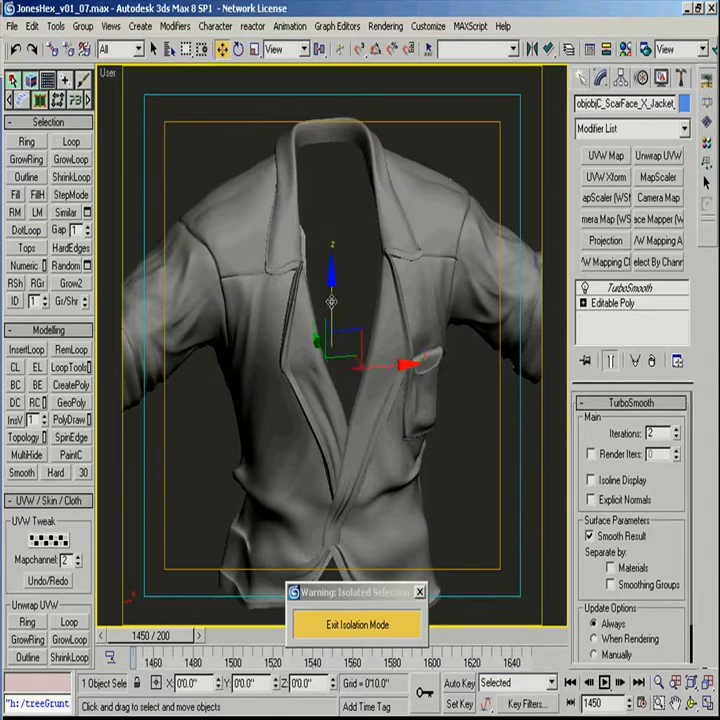
- Clone the jacket as a copy named JacketDirt
{"action": "left_click", "coordinate": [357, 315], "text": "shift"}
{"action": "double_click", "coordinate": [332, 408]}
{"action": "type", "text": "JacketDirt"}
{"action": "key", "text": "Return"}
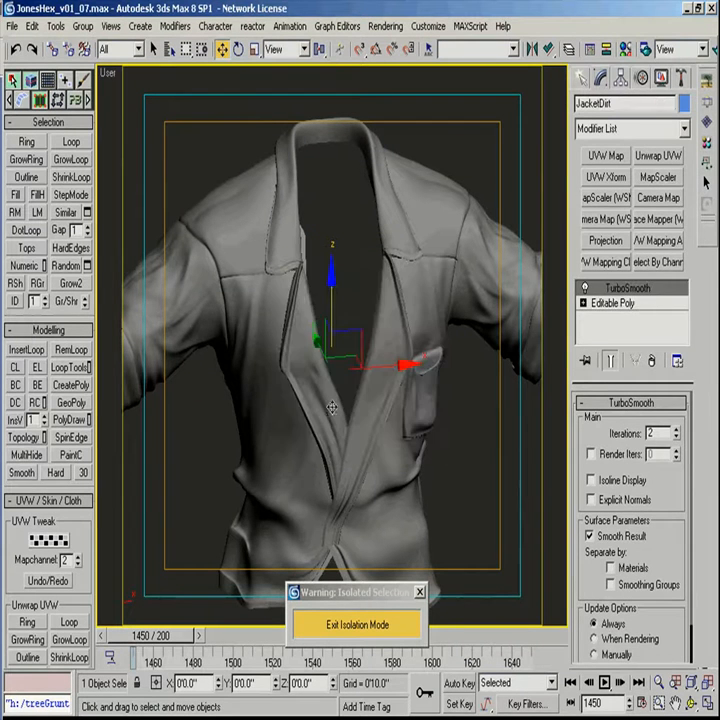
- Select the collar and lapel polygons of JacketDirt and detach them as JacketDirt02
{"action": "left_click", "coordinate": [628, 304]}
{"action": "key", "text": "4"}
{"action": "key", "text": "ctrl+a"}
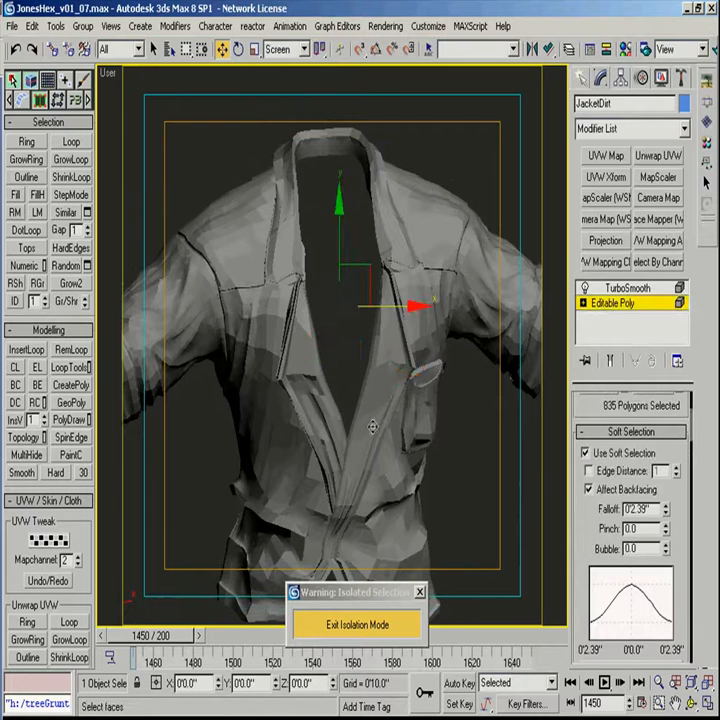
{"action": "scroll", "coordinate": [635, 415], "scroll_direction": "down", "scroll_amount": 4}
{"action": "left_click", "coordinate": [338, 243], "text": "shift"}
{"action": "left_click", "coordinate": [290, 353]}
{"action": "left_click_drag", "start_coordinate": [399, 357], "coordinate": [193, 334]}
{"action": "type", "text": "JacketDirt02"}
{"action": "key", "text": "Return"}
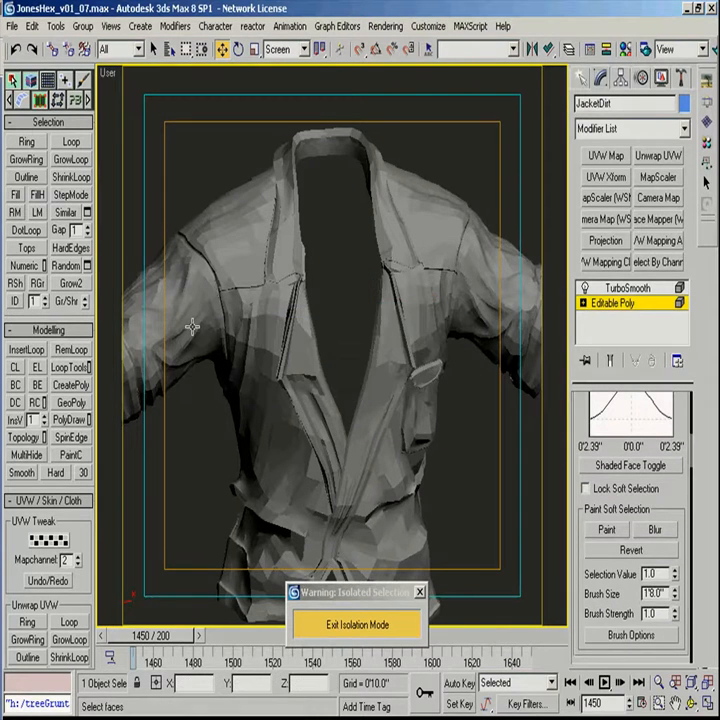
- Leave polygon editing, return JacketDirt to its TurboSmooth level and clear the selection
{"action": "left_click", "coordinate": [612, 303]}
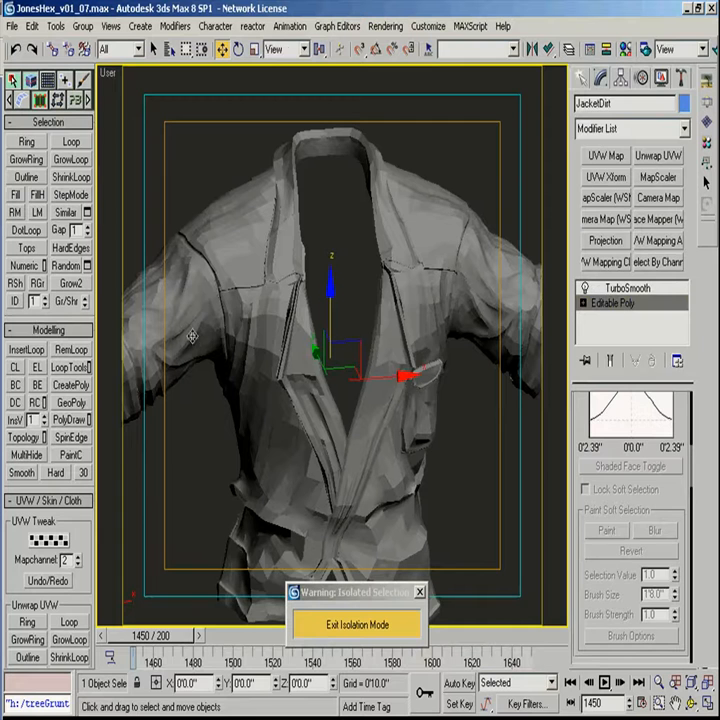
{"action": "key", "text": "4"}
{"action": "left_click", "coordinate": [559, 315]}
{"action": "left_click", "coordinate": [622, 304]}
{"action": "left_click", "coordinate": [439, 236]}
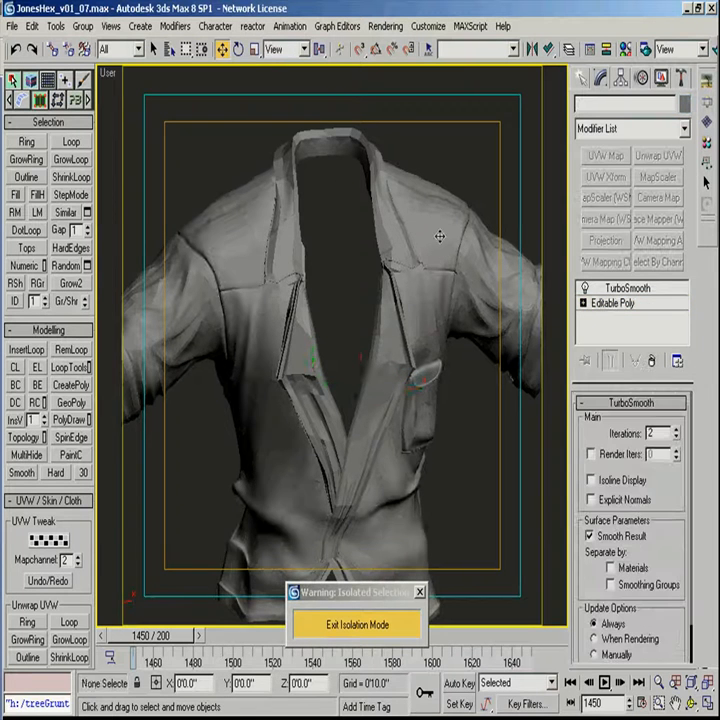
{"action": "left_click", "coordinate": [440, 234]}
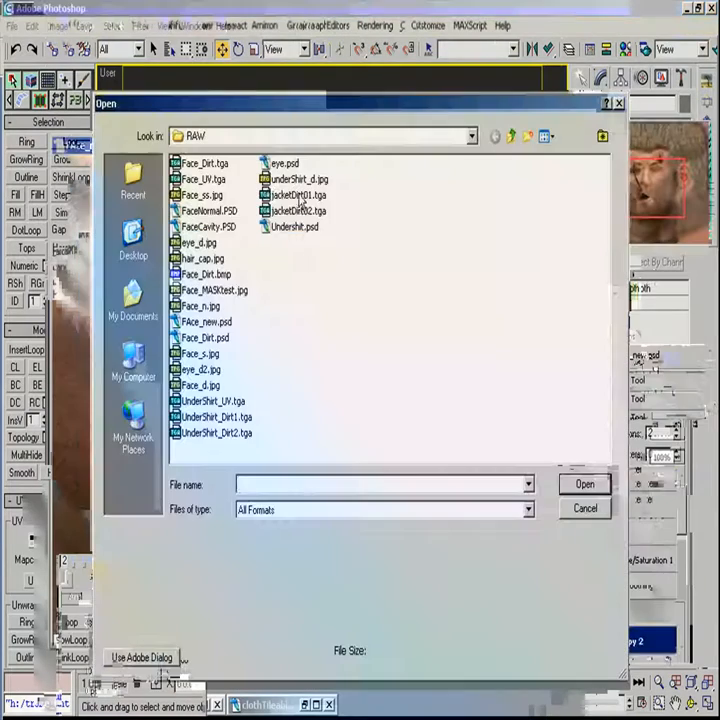
- Open jacketDirt01.tga and jacketDirt02.tga together from the RAW folder in Photoshop
{"action": "left_click", "coordinate": [298, 211]}
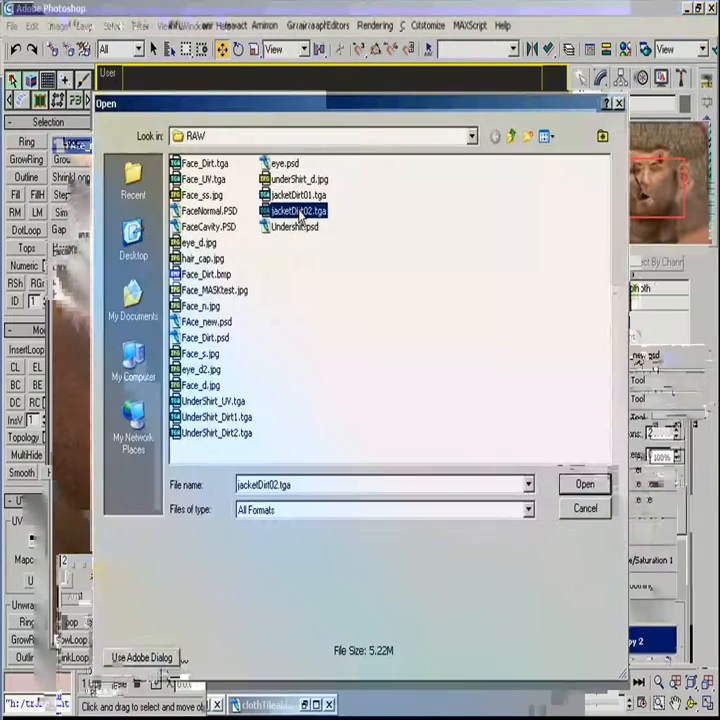
{"action": "left_click", "coordinate": [298, 195], "text": "ctrl"}
{"action": "left_click", "coordinate": [585, 484]}
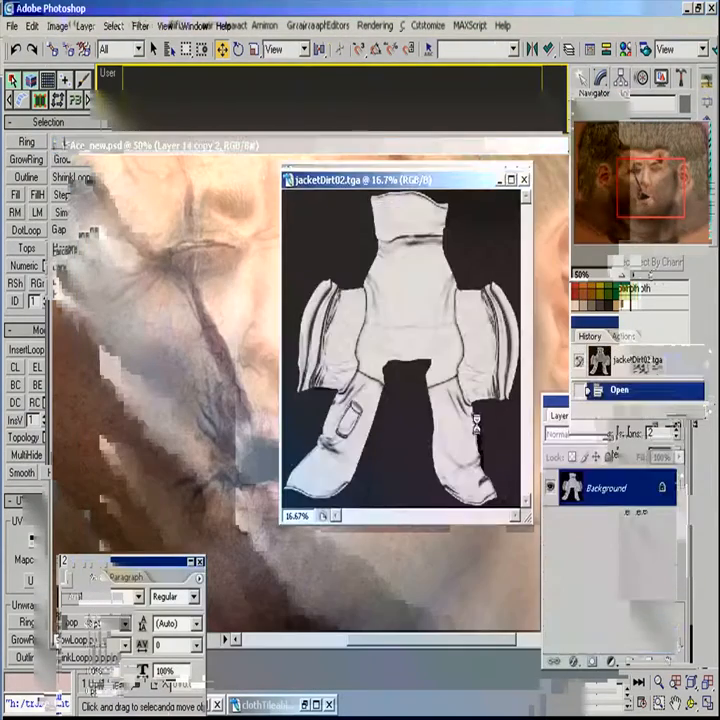
- Copy the whole jacketDirt02.tga image, close that file, and paste it as a new layer in jacketDirt01.tga
{"action": "key", "text": "ctrl+a"}
{"action": "key", "text": "ctrl+c"}
{"action": "key", "text": "ctrl+w"}
{"action": "key", "text": "ctrl+v"}
{"action": "left_click_drag", "start_coordinate": [528, 514], "coordinate": [531, 699]}
- Copy the entire Background image of jacketDirt01.tga onto its own new layer
{"action": "left_click", "coordinate": [607, 524]}
{"action": "key", "text": "ctrl+a"}
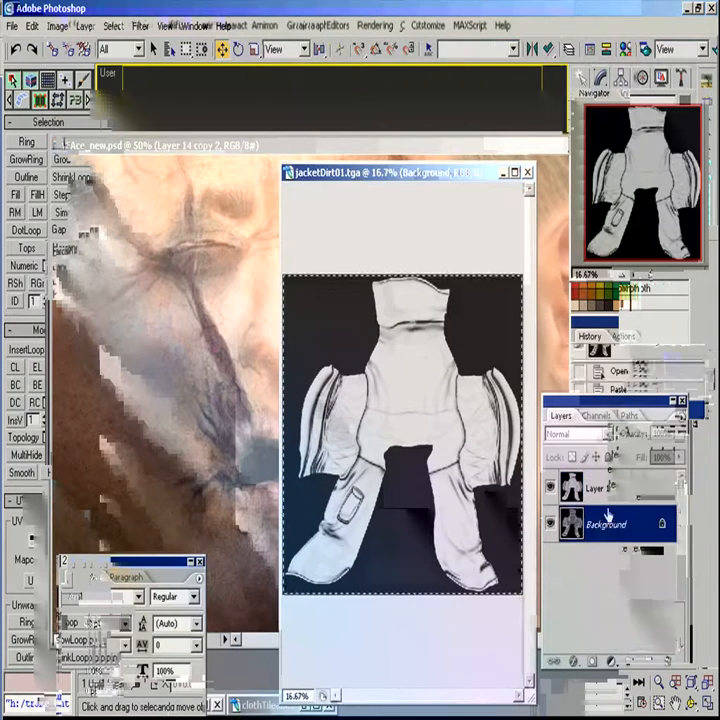
{"action": "key", "text": "ctrl+c"}
{"action": "key", "text": "ctrl+v"}
- Load the alpha channel as a selection and copy the jacket shape from Layer 2 onto a new layer
{"action": "left_click", "coordinate": [597, 415]}
{"action": "left_click", "coordinate": [573, 577], "text": "ctrl"}
{"action": "left_click", "coordinate": [564, 416]}
{"action": "key", "text": "ctrl+c"}
{"action": "key", "text": "ctrl+v"}
- Copy the jacket shape from Layer 1 onto another new layer without its black surroundings
{"action": "left_click", "coordinate": [577, 518], "text": "ctrl"}
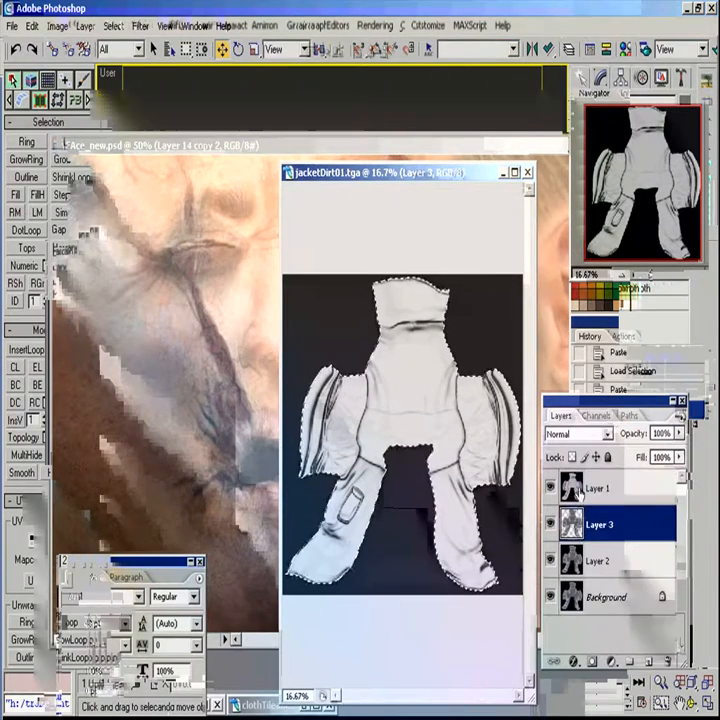
{"action": "left_click", "coordinate": [583, 492]}
{"action": "key", "text": "ctrl+c"}
{"action": "key", "text": "ctrl+v"}
- Merge and delete the uncropped image layers, then add an empty layer between the two jacket cut-outs
{"action": "left_click", "coordinate": [596, 532]}
{"action": "left_click", "coordinate": [590, 602], "text": "ctrl"}
{"action": "left_click", "coordinate": [594, 632], "text": "ctrl"}
{"action": "key", "text": "ctrl+e"}
{"action": "left_click_drag", "start_coordinate": [604, 557], "coordinate": [667, 662]}
{"action": "left_click", "coordinate": [649, 663]}
- Set the foreground colour to brown 5e4e43 and fill the empty Layer 5 with it
{"action": "left_click", "coordinate": [19, 368]}
{"action": "left_click", "coordinate": [452, 616]}
{"action": "left_click", "coordinate": [309, 543]}
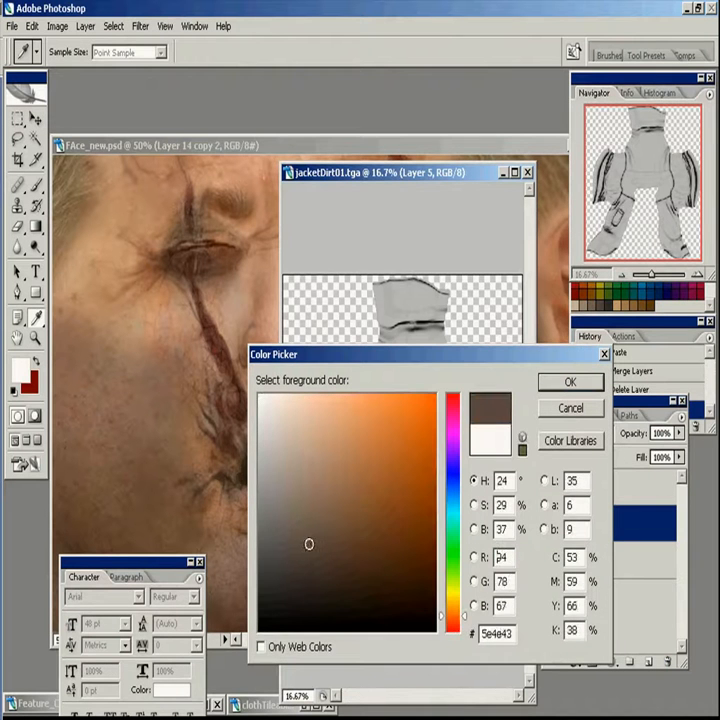
{"action": "left_click", "coordinate": [570, 382]}
{"action": "key", "text": "v"}
{"action": "key", "text": "alt+BackSpace"}
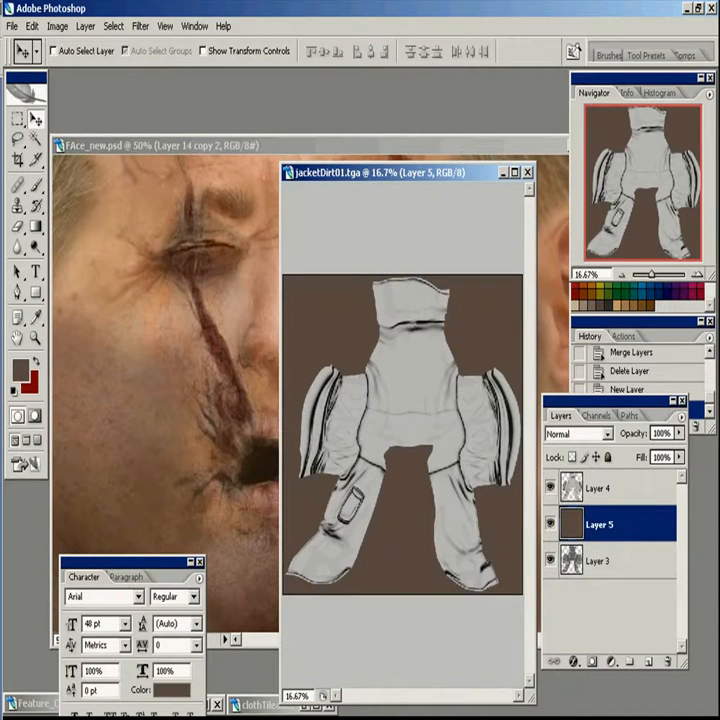
- Sample the jacket's dark brown from the front.jpg reference, close it, and fill Layer 5 with that colour
{"action": "key", "text": "ctrl+shift+s"}
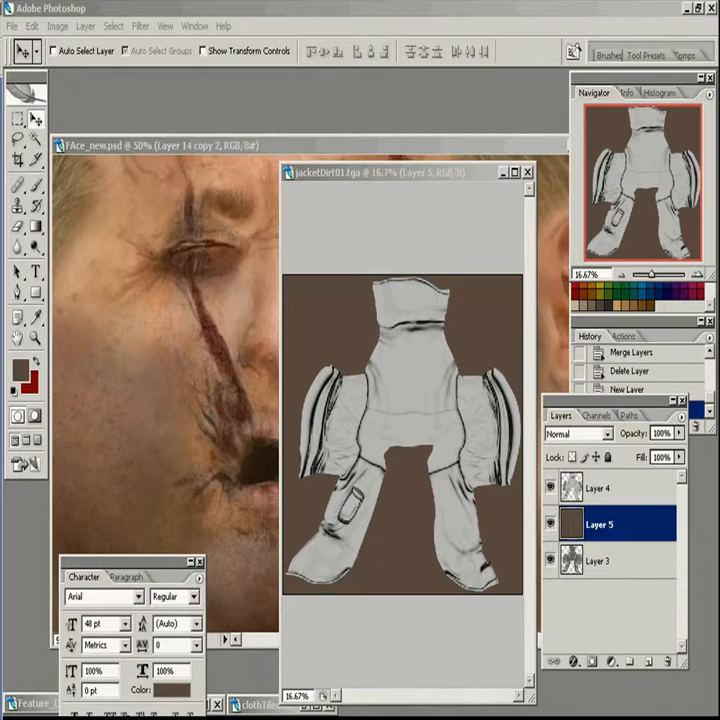
{"action": "key", "text": "b"}
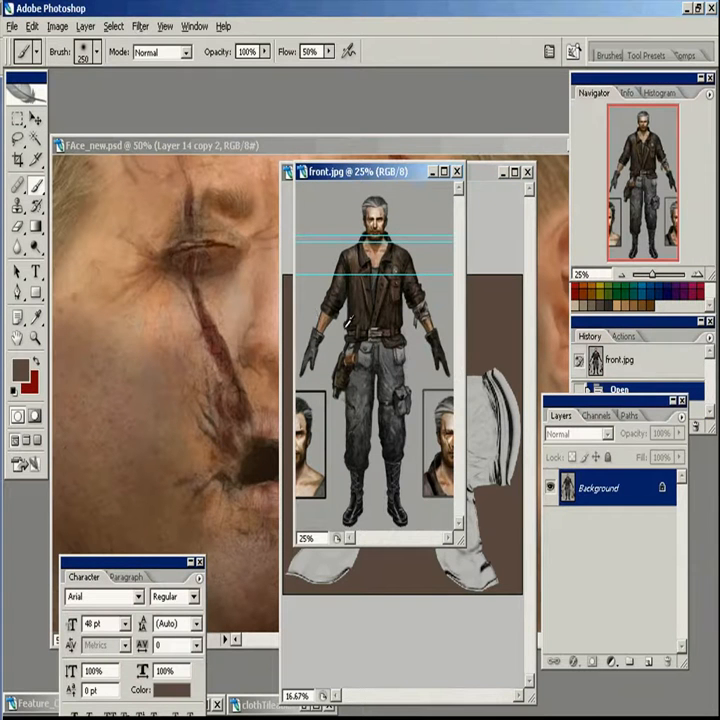
{"action": "left_click", "coordinate": [361, 295], "text": "alt"}
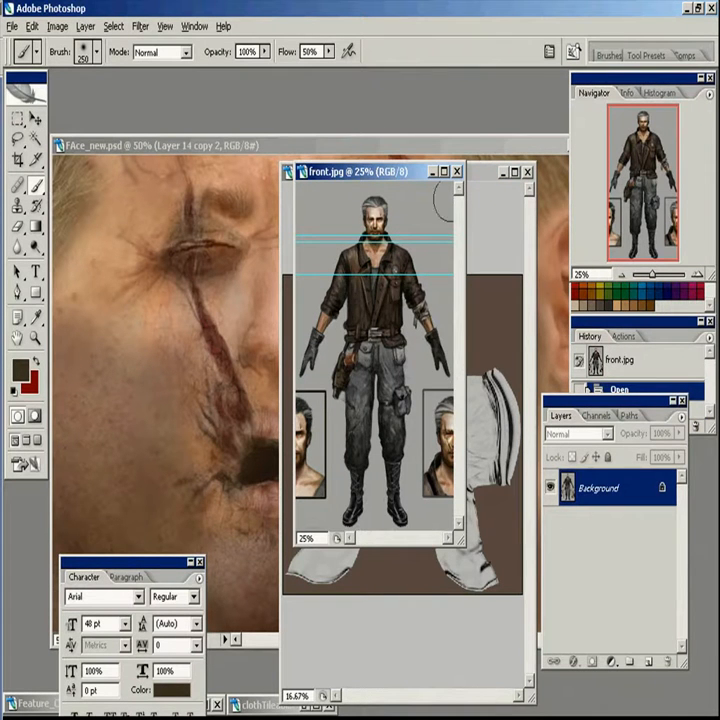
{"action": "left_click", "coordinate": [456, 172]}
{"action": "key", "text": "alt+BackSpace"}
- Set Layer 4 to Multiply, and move Layer 3 directly above Layer 5 with Soft Light blending
{"action": "key", "text": "alt+bracketright"}
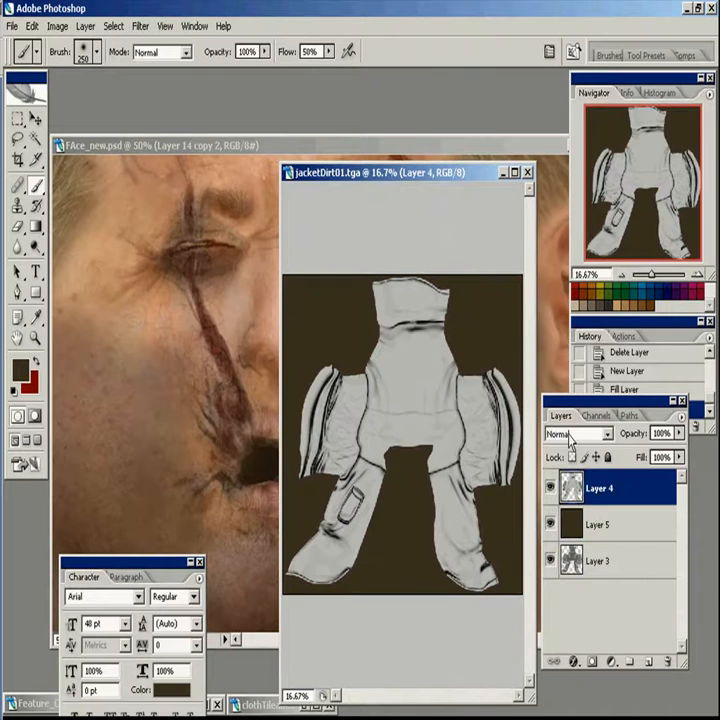
{"action": "left_click", "coordinate": [578, 433]}
{"action": "left_click", "coordinate": [562, 74]}
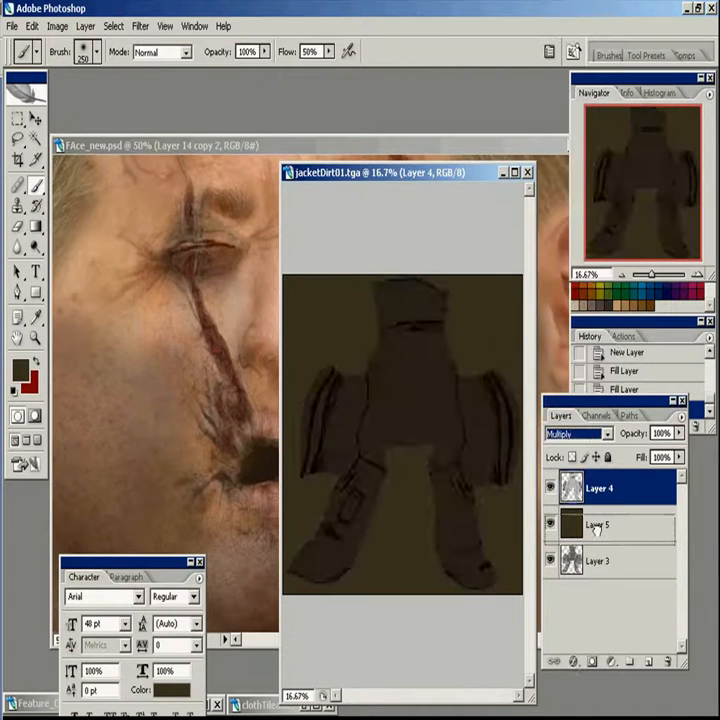
{"action": "left_click_drag", "start_coordinate": [598, 574], "coordinate": [596, 510]}
{"action": "left_click", "coordinate": [585, 433]}
{"action": "left_click", "coordinate": [560, 224]}
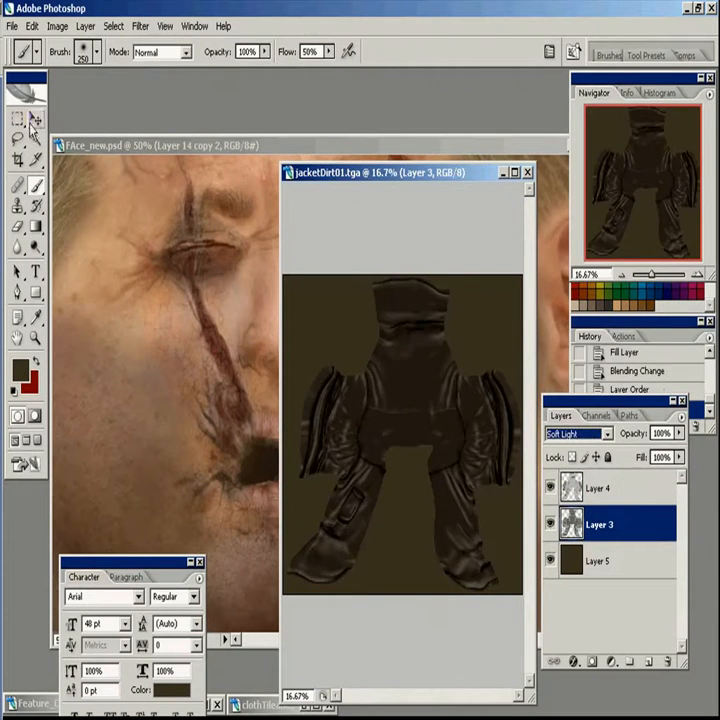
- Reduce the opacity of Layer 4 to 30% and of Layer 3 to 20%
{"action": "key", "text": "v"}
{"action": "key", "text": "5"}
{"action": "key", "text": "alt+bracketright"}
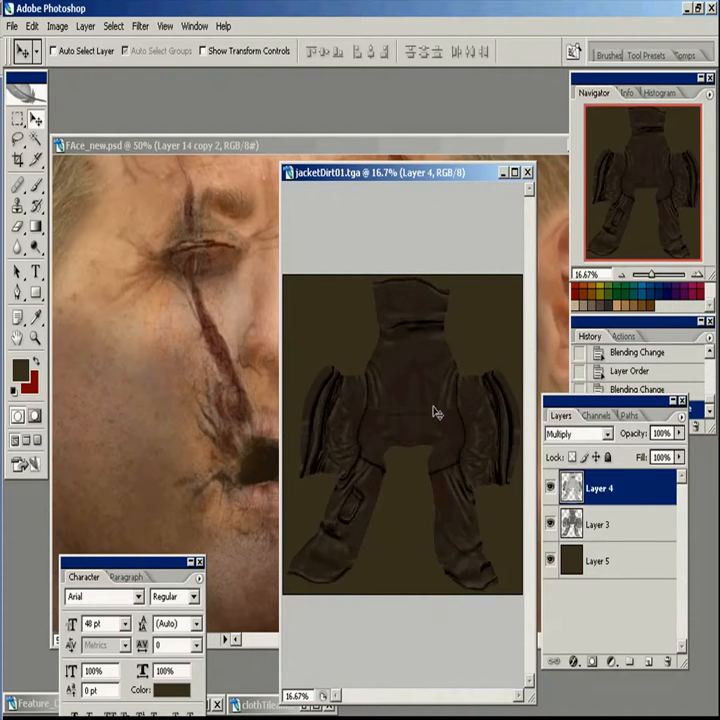
{"action": "key", "text": "3"}
{"action": "left_click", "coordinate": [620, 524]}
{"action": "key", "text": "2"}
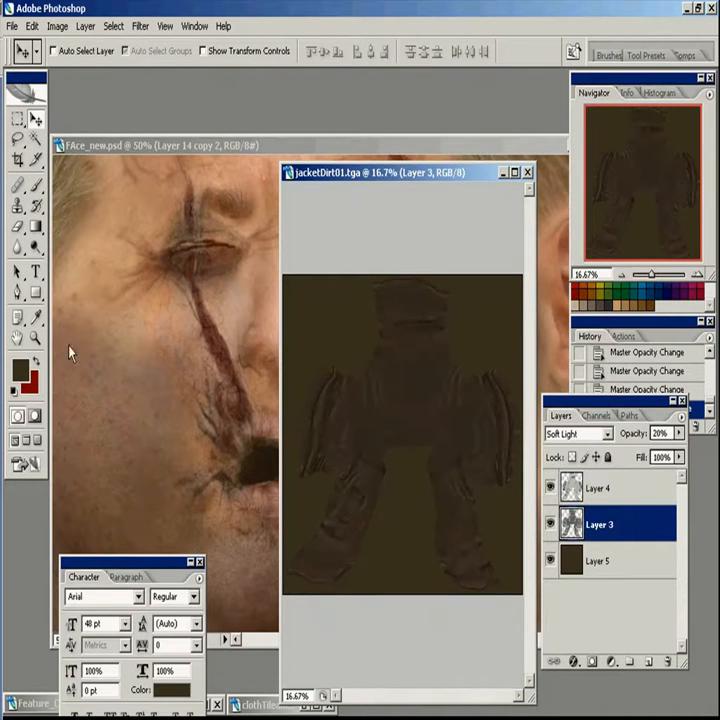
- Lock Layer 3's transparent pixels and soften its dirt map with a Gaussian Blur
{"action": "key", "text": "ctrl+alt+0"}
{"action": "key", "text": "v"}
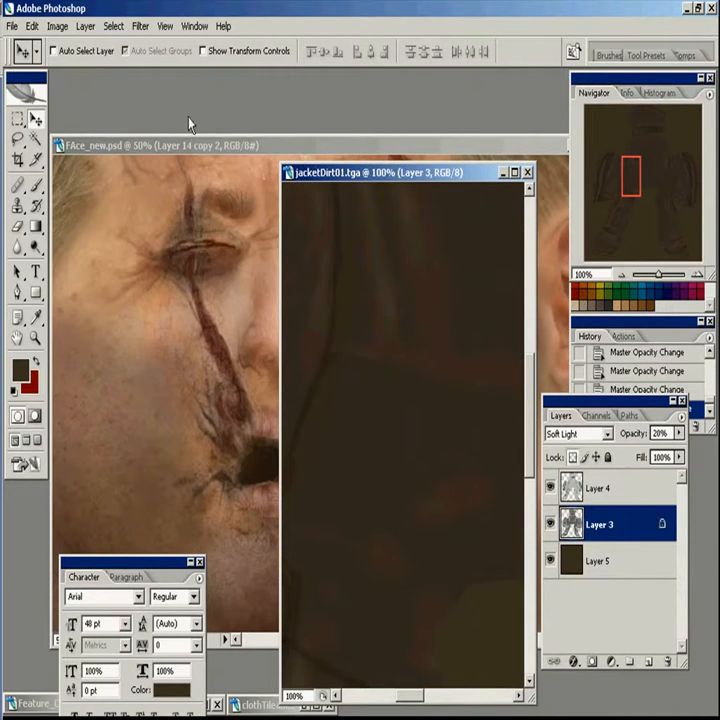
{"action": "left_click", "coordinate": [140, 26]}
{"action": "mouse_move", "coordinate": [161, 172]}
{"action": "left_click", "coordinate": [350, 238]}
{"action": "mouse_move", "coordinate": [416, 627]}
{"action": "left_mouse_down"}
{"action": "mouse_move", "coordinate": [426, 632]}
{"action": "mouse_move", "coordinate": [407, 630]}
{"action": "left_mouse_up"}
{"action": "left_click", "coordinate": [551, 372]}
- Adjust the tonal range of the blurred Layer 3 with Levels
{"action": "key", "text": "ctrl+l"}
{"action": "left_click_drag", "start_coordinate": [123, 609], "coordinate": [101, 613]}
{"action": "left_click", "coordinate": [252, 468]}
- Set Layer 4's opacity to 20%, then try several opacities on Layer 3 and settle on 20%
{"action": "left_click", "coordinate": [422, 493], "text": "alt"}
{"action": "left_click", "coordinate": [422, 493], "text": "alt"}
{"action": "left_click", "coordinate": [418, 494], "text": "alt"}
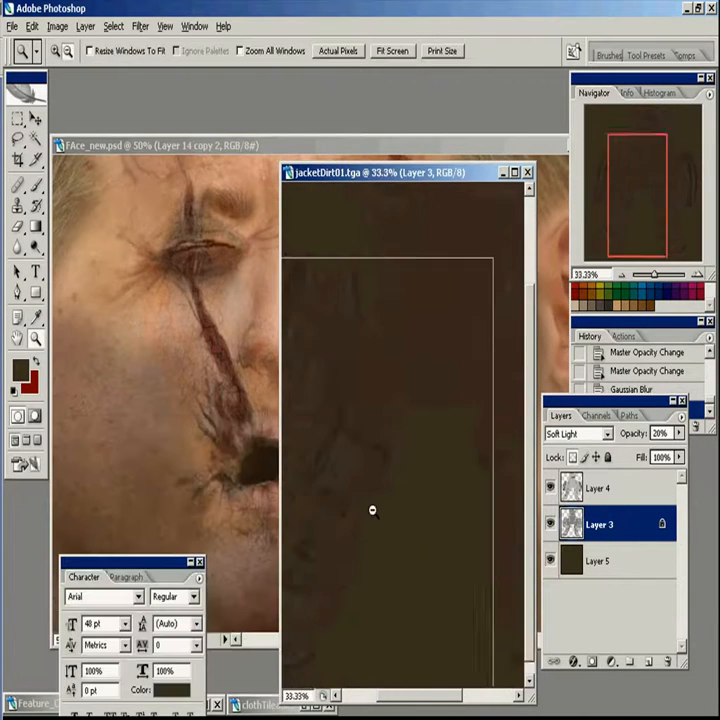
{"action": "left_click", "coordinate": [372, 510], "text": "alt"}
{"action": "left_click", "coordinate": [575, 489]}
{"action": "key", "text": "2"}
{"action": "left_click", "coordinate": [567, 525]}
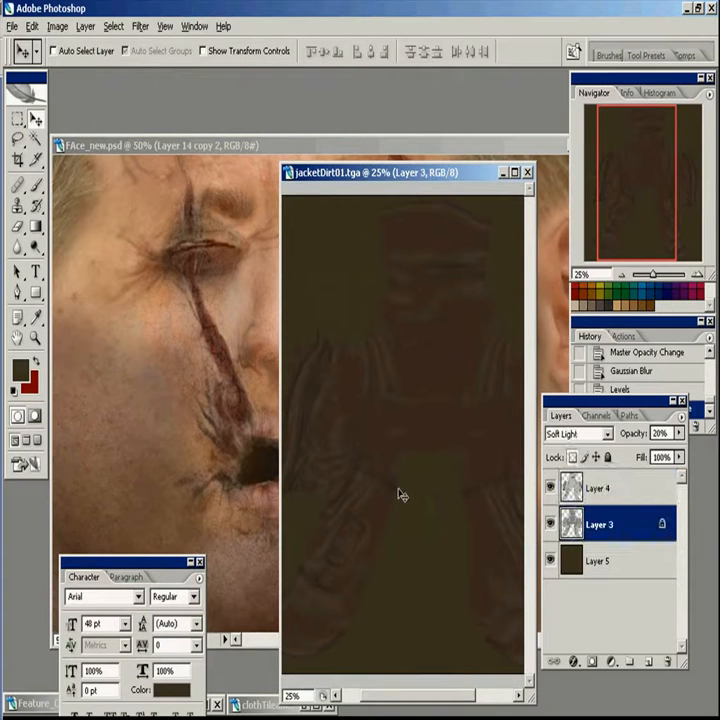
{"action": "key", "text": "3"}
{"action": "key", "text": "2"}
{"action": "key", "text": "5"}
{"action": "key", "text": "1"}
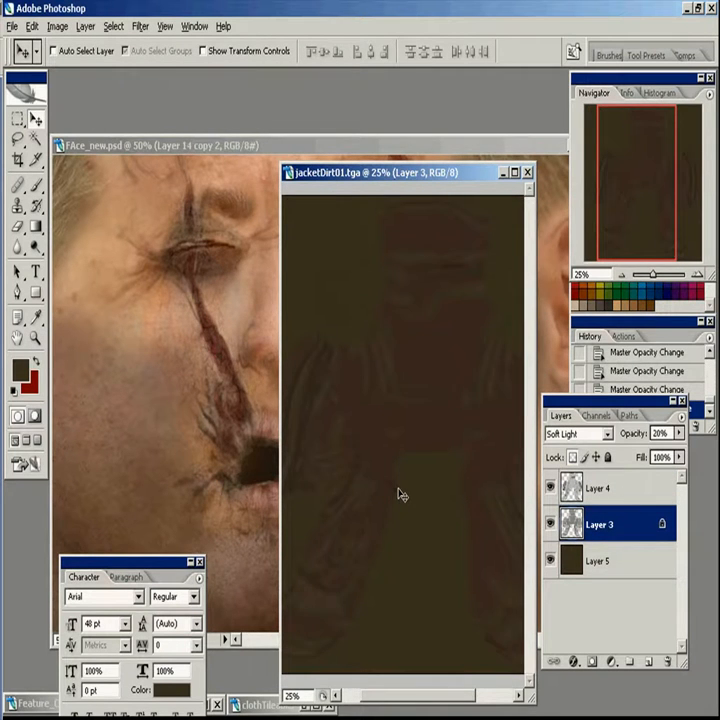
- Lasso a leather patch in P5280085.JPG, paste it into jacketDirt01.tga and place it below Layer 3
{"action": "left_click_drag", "start_coordinate": [396, 180], "coordinate": [346, 132]}
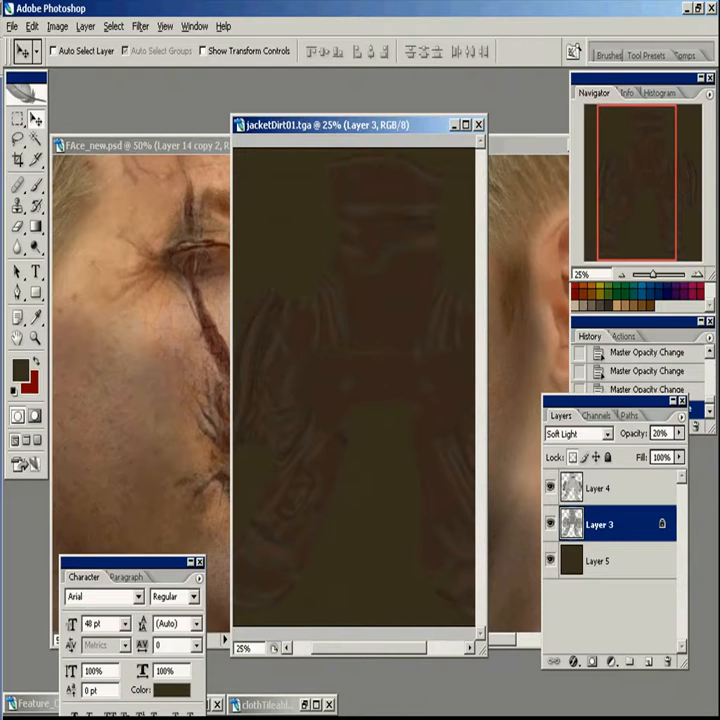
{"action": "key", "text": "alt+Tab"}
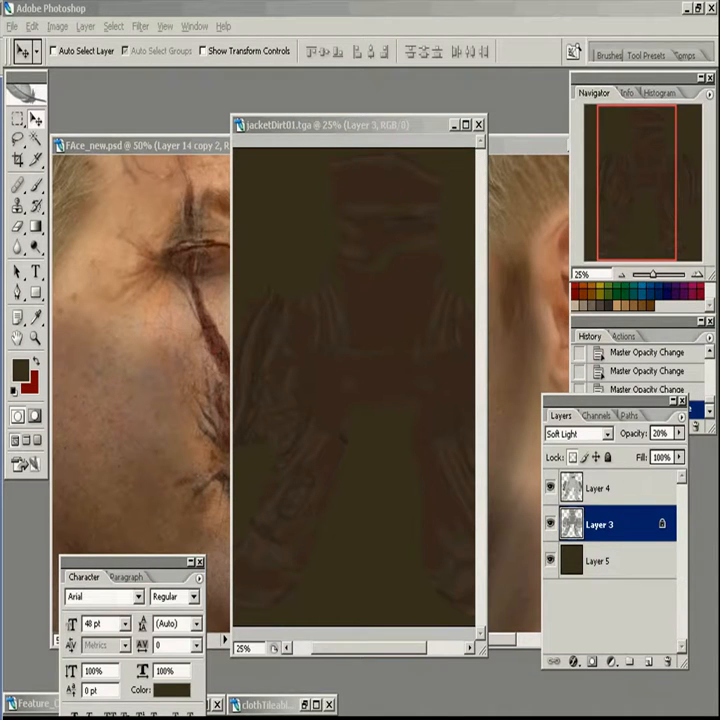
{"action": "left_click_drag", "start_coordinate": [483, 652], "coordinate": [631, 718]}
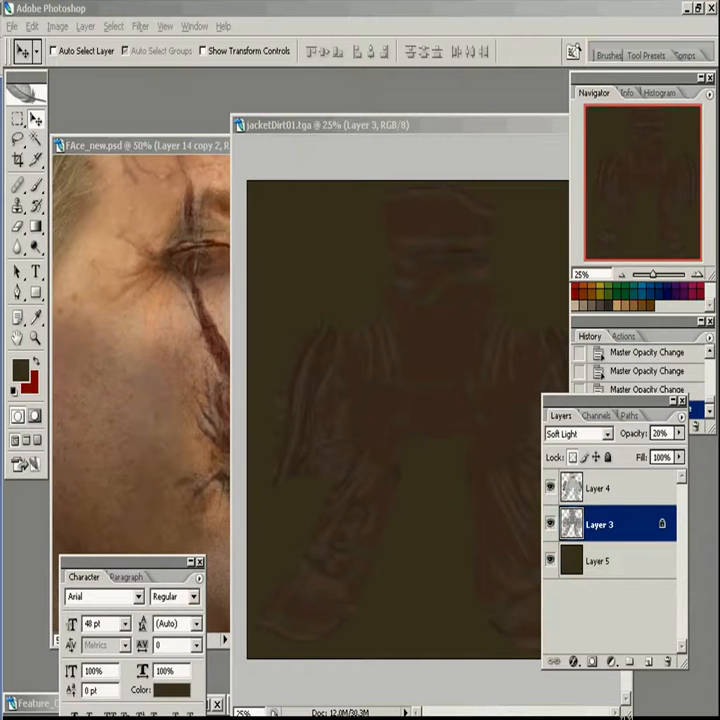
{"action": "double_click", "coordinate": [358, 127]}
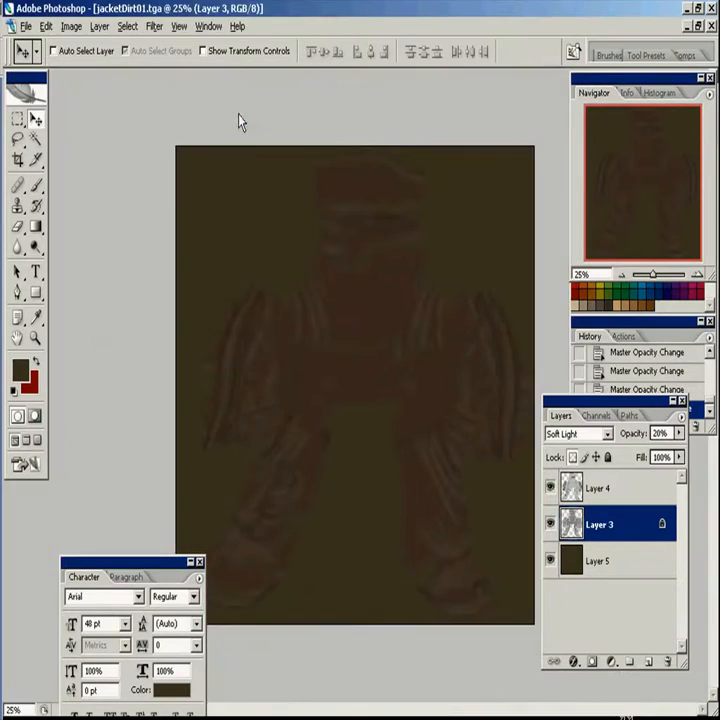
{"action": "key", "text": "z"}
{"action": "left_click_drag", "start_coordinate": [190, 252], "coordinate": [513, 489]}
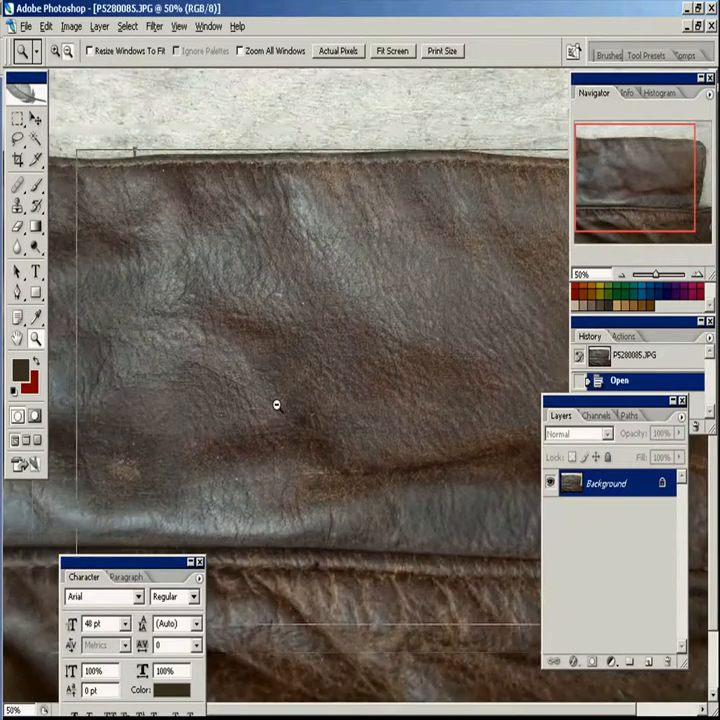
{"action": "key", "text": "ctrl+minus"}
{"action": "left_click", "coordinate": [18, 139]}
{"action": "mouse_move", "coordinate": [380, 255]}
{"action": "left_mouse_down"}
{"action": "mouse_move", "coordinate": [362, 432]}
{"action": "mouse_move", "coordinate": [394, 257]}
{"action": "mouse_move", "coordinate": [380, 255]}
{"action": "left_mouse_up"}
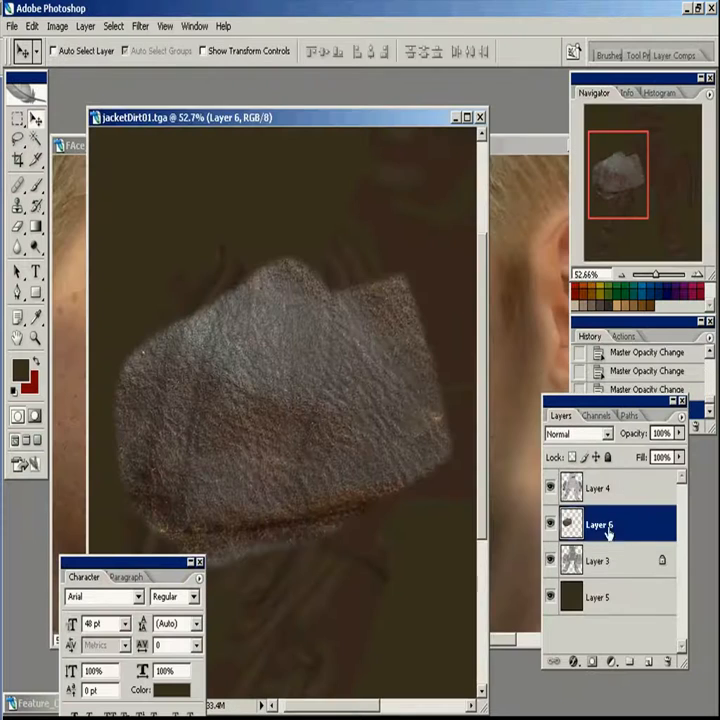
{"action": "left_click_drag", "start_coordinate": [587, 533], "coordinate": [604, 578]}
{"action": "left_click", "coordinate": [304, 442], "text": "ctrl+alt"}
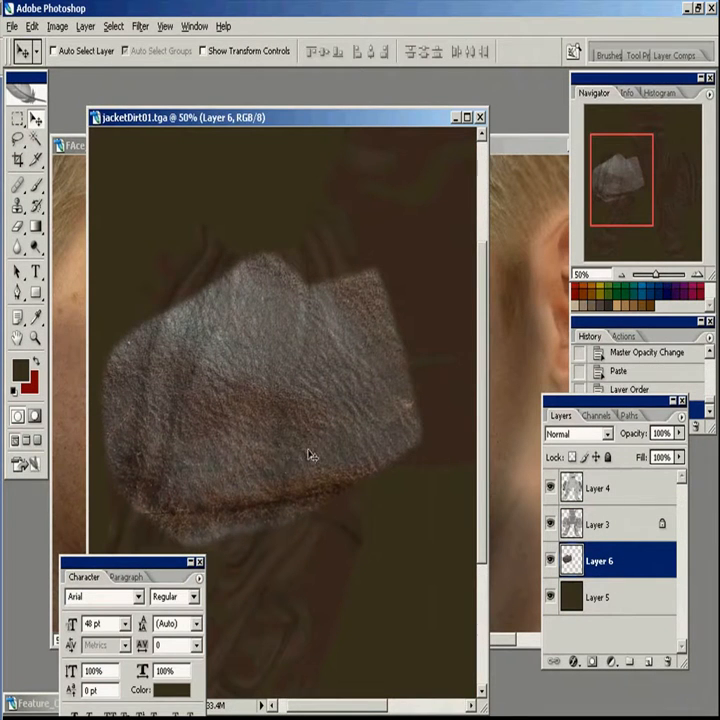
{"action": "left_click", "coordinate": [140, 26]}
{"action": "mouse_move", "coordinate": [165, 172]}
{"action": "left_click", "coordinate": [326, 236]}
{"action": "left_click_drag", "start_coordinate": [407, 625], "coordinate": [387, 627]}
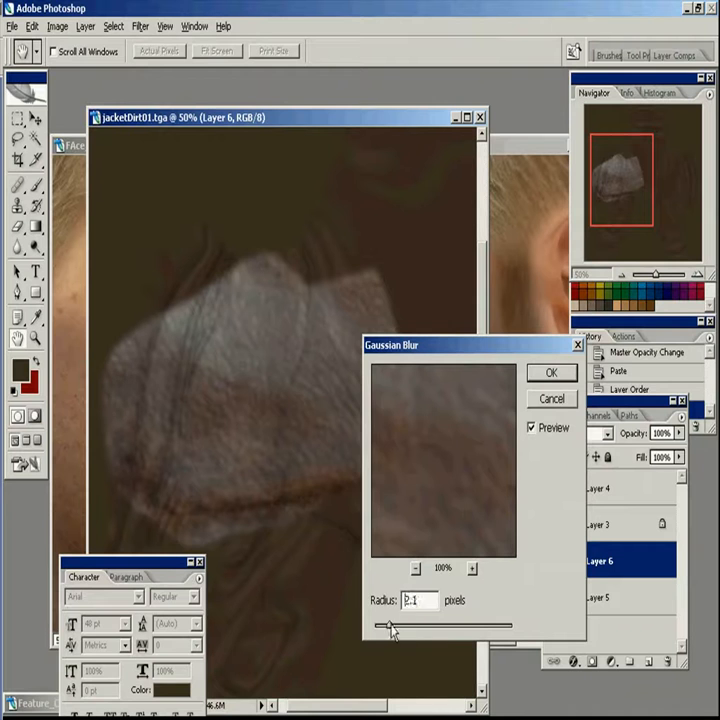
{"action": "left_click", "coordinate": [553, 399]}
- Load the leather patch as a selection and place a duplicate of Layer 5 directly above it
{"action": "left_click", "coordinate": [569, 567], "text": "ctrl"}
{"action": "left_click_drag", "start_coordinate": [615, 602], "coordinate": [648, 661]}
{"action": "left_click_drag", "start_coordinate": [606, 597], "coordinate": [598, 545]}
- Blend the Layer 5 copy over the leather in Overlay mode at 80% opacity
{"action": "left_click", "coordinate": [582, 437]}
{"action": "left_click", "coordinate": [562, 401]}
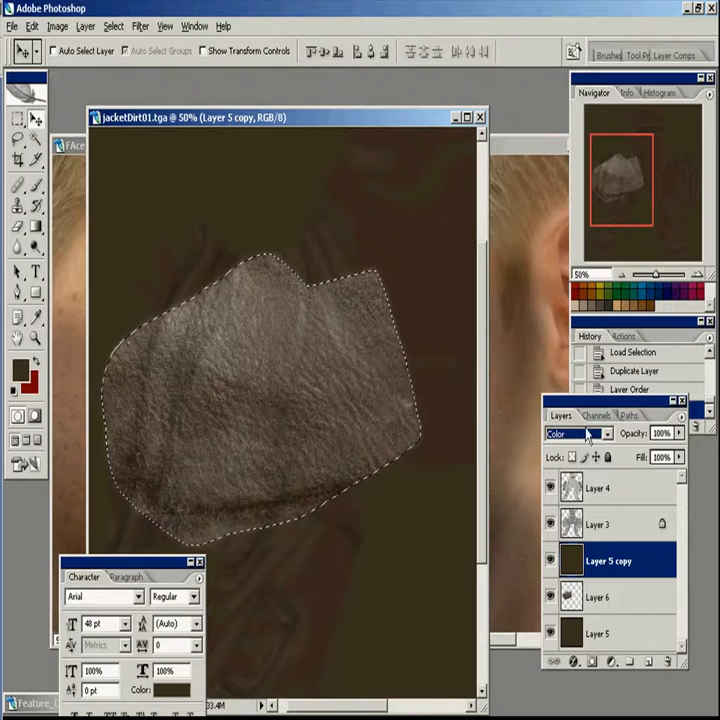
{"action": "scroll", "coordinate": [578, 434], "scroll_direction": "up", "scroll_amount": 7}
{"action": "scroll", "coordinate": [552, 434], "scroll_direction": "up", "scroll_amount": 1}
{"action": "key", "text": "5"}
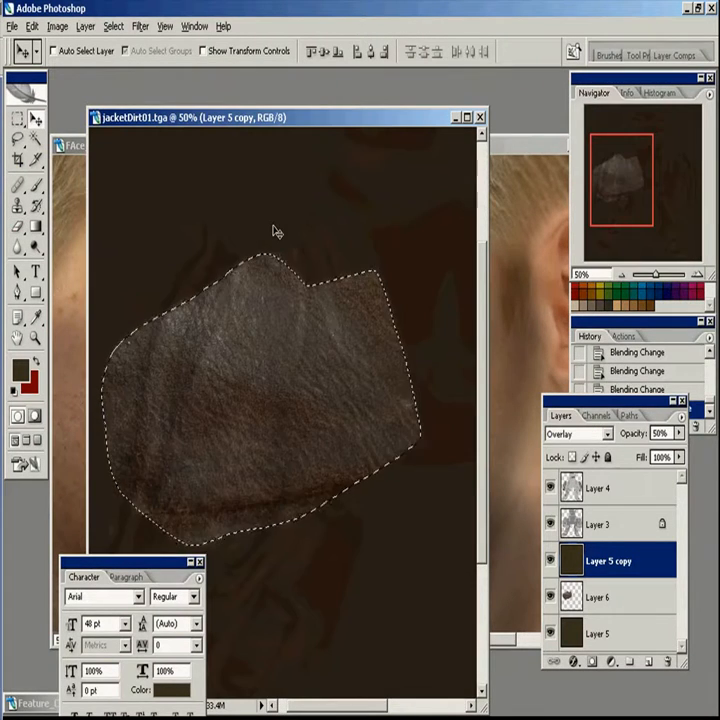
{"action": "key", "text": "8"}
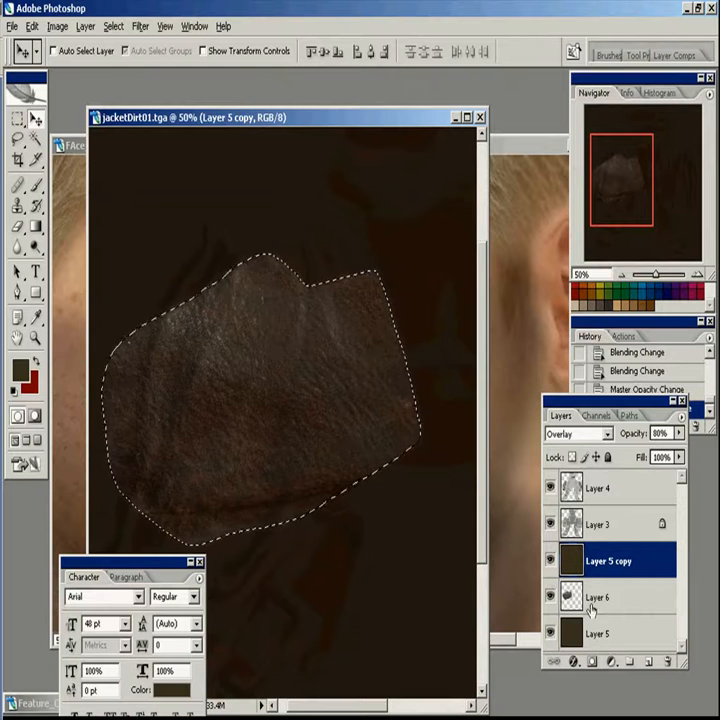
- Merge the colour copy into Layer 6 and clear everything outside the leather patch's selection
{"action": "key", "text": "ctrl+e"}
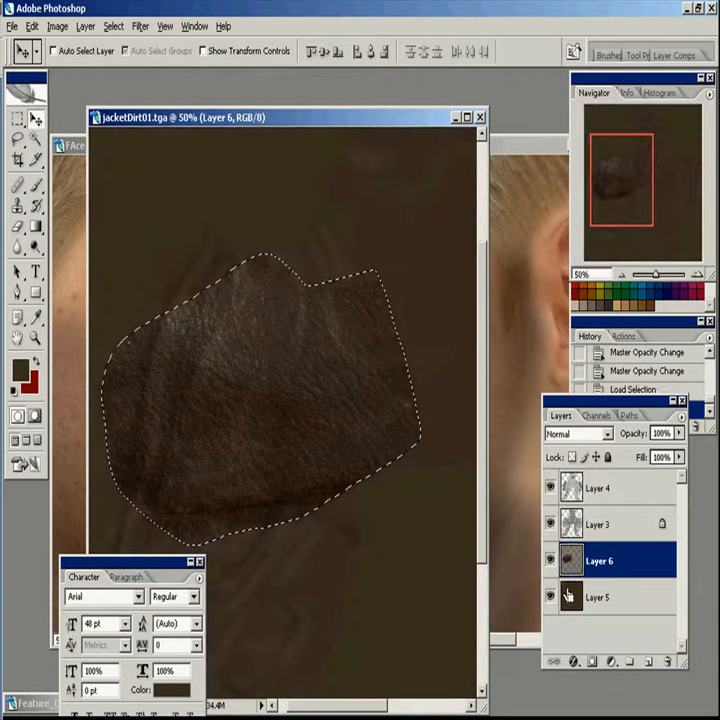
{"action": "left_click", "coordinate": [114, 27]}
{"action": "left_click", "coordinate": [125, 93]}
{"action": "key", "text": "Delete"}
{"action": "key", "text": "Delete"}
{"action": "key", "text": "Delete"}
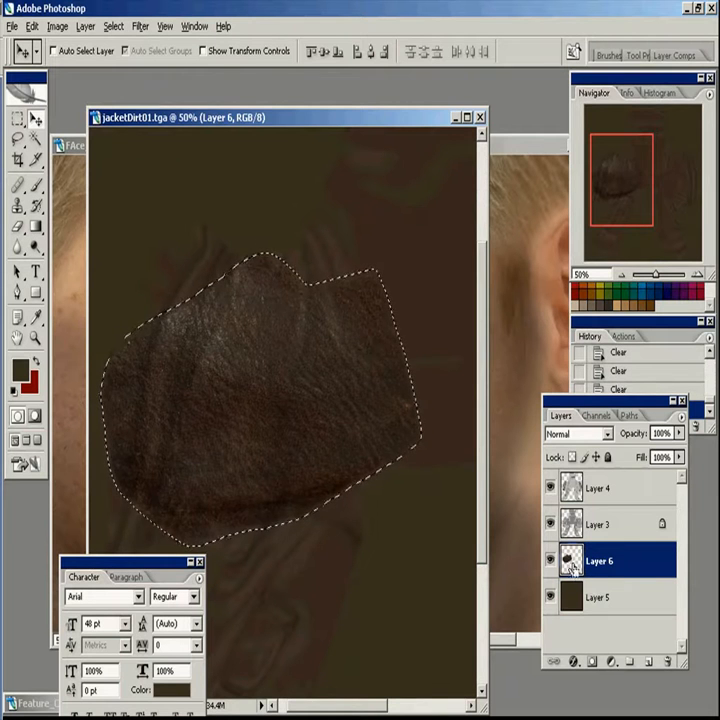
- Deselect, move the leather patch up over the side piece of the jacket layout and set its opacity to 50%
{"action": "left_click", "coordinate": [571, 563], "text": "ctrl"}
{"action": "left_click_drag", "start_coordinate": [286, 423], "coordinate": [306, 371]}
{"action": "key", "text": "5"}
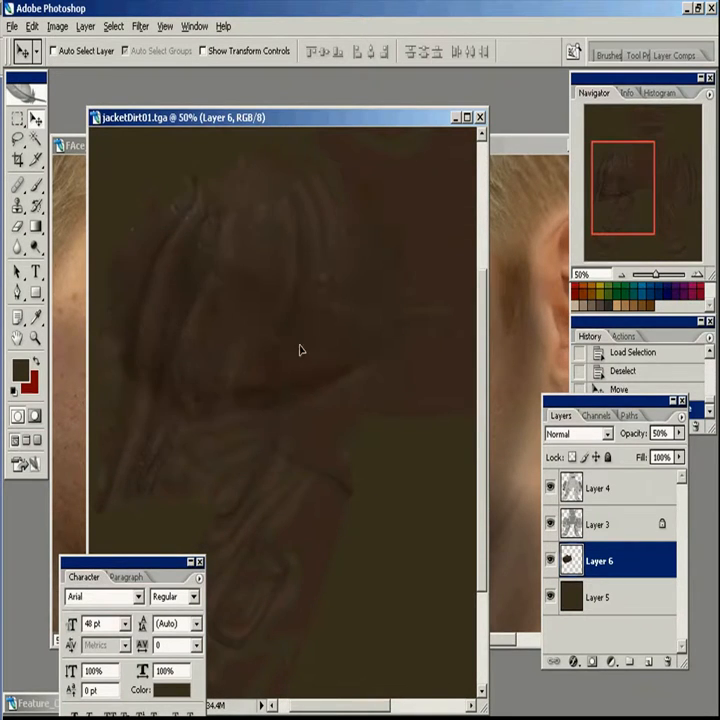
{"action": "key", "text": "e"}
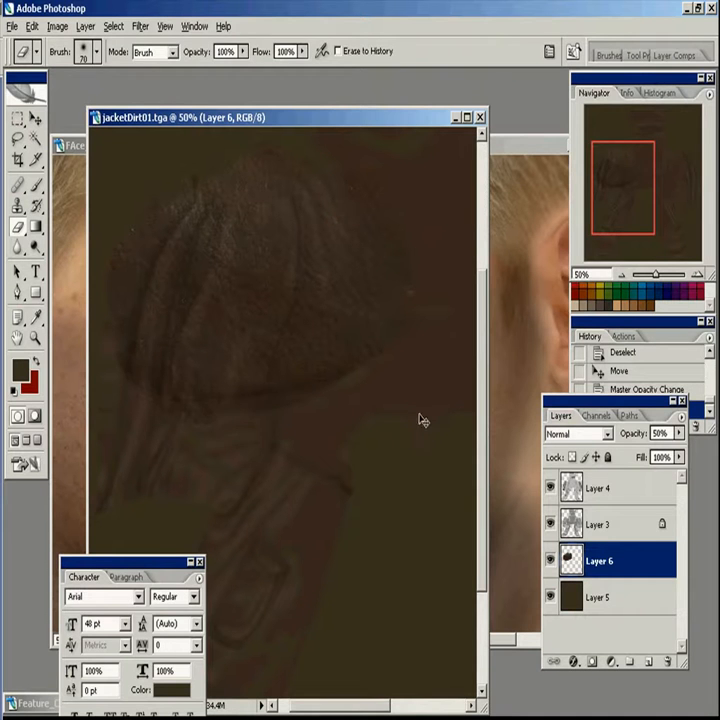
- Scale down and reposition the leather patch with Free Transform over the upper part of the side piece
{"action": "key", "text": "ctrl+t"}
{"action": "left_click_drag", "start_coordinate": [427, 437], "coordinate": [328, 341]}
{"action": "left_click_drag", "start_coordinate": [333, 245], "coordinate": [277, 237]}
{"action": "left_click_drag", "start_coordinate": [213, 259], "coordinate": [246, 302]}
{"action": "left_click_drag", "start_coordinate": [343, 293], "coordinate": [342, 317]}
{"action": "key", "text": "Return"}
- Place a copy of the leather patch just below it, blend its edge with a larger eraser and merge it into Layer 6
{"action": "mouse_move", "coordinate": [265, 304]}
{"action": "left_mouse_down"}
{"action": "mouse_move", "coordinate": [253, 286]}
{"action": "mouse_move", "coordinate": [255, 369]}
{"action": "left_mouse_up"}
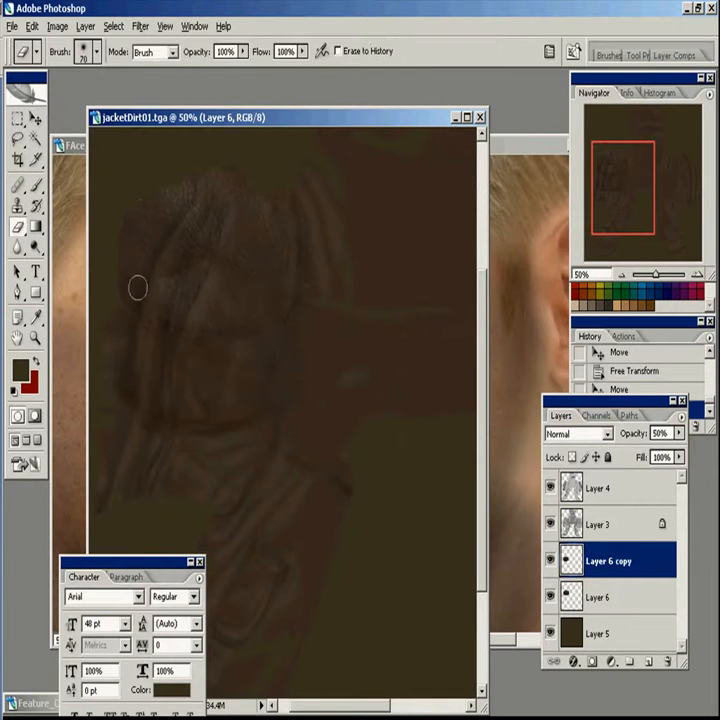
{"action": "key", "text": "bracketright"}
{"action": "key", "text": "bracketright"}
{"action": "key", "text": "bracketright"}
{"action": "key", "text": "bracketright"}
{"action": "key", "text": "bracketright"}
{"action": "key", "text": "bracketright"}
{"action": "key", "text": "bracketright"}
{"action": "key", "text": "bracketright"}
{"action": "mouse_move", "coordinate": [297, 263]}
{"action": "left_mouse_down"}
{"action": "mouse_move", "coordinate": [268, 267]}
{"action": "mouse_move", "coordinate": [282, 263]}
{"action": "left_mouse_up"}
{"action": "key", "text": "ctrl+e"}
- Add another leather copy lower on the side piece, erase and transform it to fit, and merge it into Layer 6
{"action": "left_click_drag", "start_coordinate": [260, 310], "coordinate": [235, 428]}
{"action": "left_click_drag", "start_coordinate": [167, 305], "coordinate": [226, 309]}
{"action": "key", "text": "ctrl+t"}
{"action": "left_click_drag", "start_coordinate": [386, 435], "coordinate": [270, 474]}
{"action": "key", "text": "Return"}
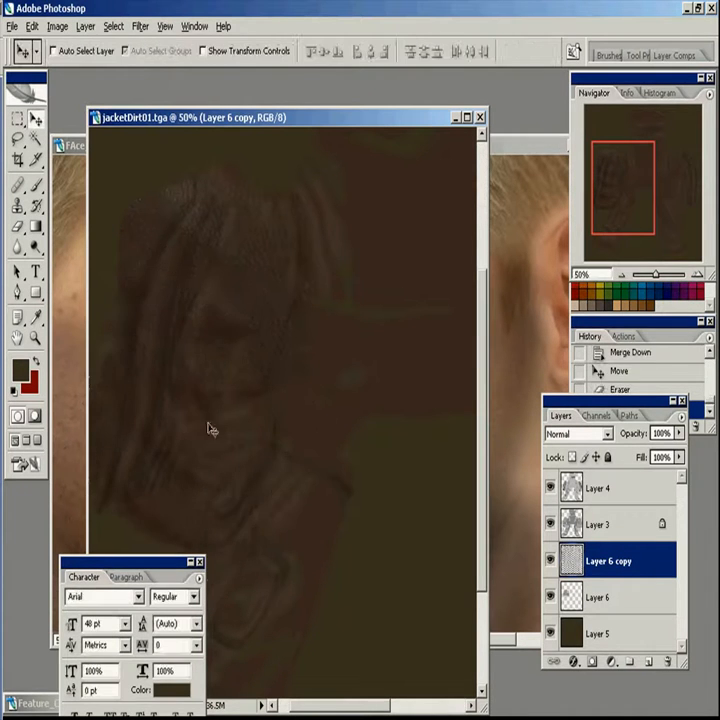
{"action": "key", "text": "ctrl+e"}
- Blend the seams between the leather patches using the Healing Brush at size 80 with nearby leather as source
{"action": "key", "text": "s"}
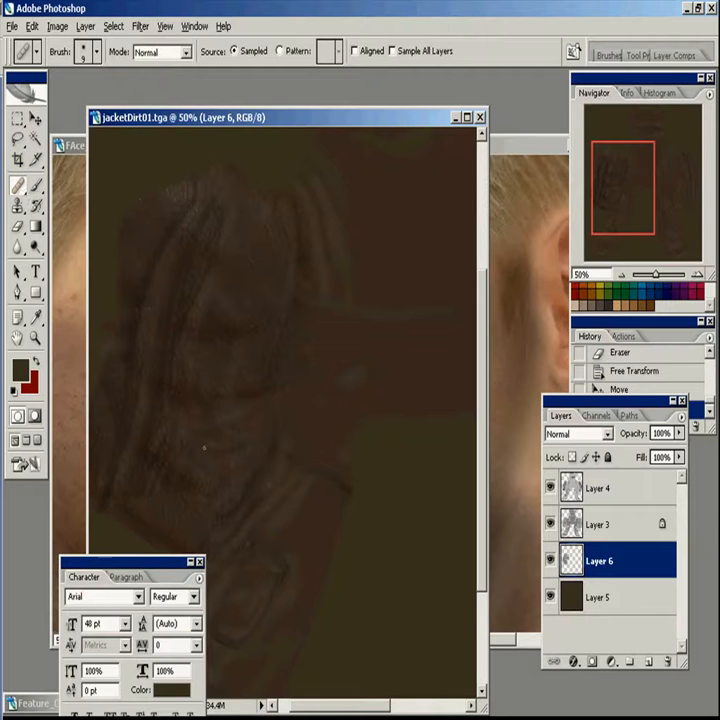
{"action": "key", "text": "bracketright"}
{"action": "key", "text": "bracketright"}
{"action": "key", "text": "bracketright"}
{"action": "key", "text": "bracketright"}
{"action": "left_click", "coordinate": [184, 441], "text": "alt"}
{"action": "left_click_drag", "start_coordinate": [163, 461], "coordinate": [196, 492]}
{"action": "left_click", "coordinate": [287, 405], "text": "alt"}
{"action": "left_click", "coordinate": [272, 395]}
{"action": "left_click", "coordinate": [208, 353], "text": "alt"}
{"action": "mouse_move", "coordinate": [176, 385]}
{"action": "left_mouse_down"}
{"action": "mouse_move", "coordinate": [190, 394]}
{"action": "mouse_move", "coordinate": [216, 393]}
{"action": "left_mouse_up"}
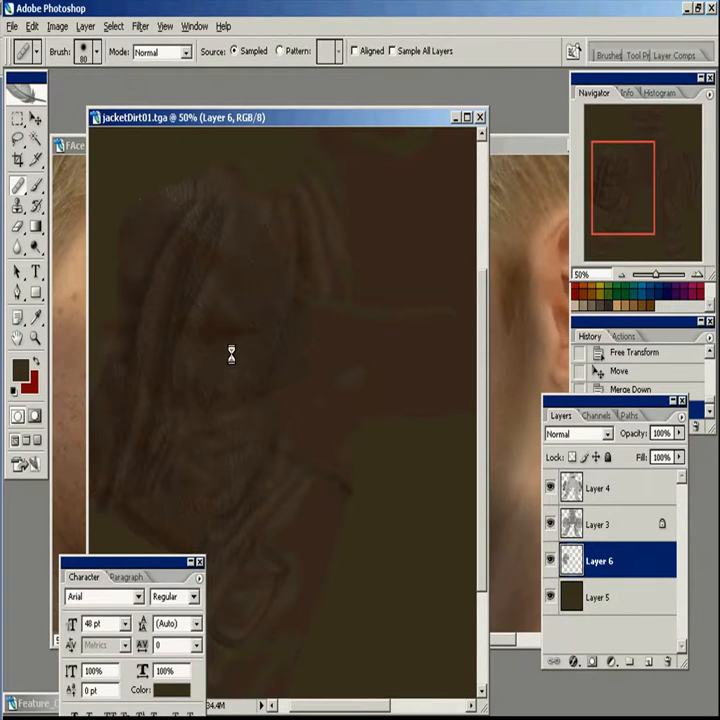
- Heal the remaining seams in the side piece's leather and load Layer 4's outline as a selection
{"action": "left_click", "coordinate": [233, 269], "text": "alt"}
{"action": "left_click", "coordinate": [199, 322]}
{"action": "mouse_move", "coordinate": [297, 354]}
{"action": "left_mouse_down"}
{"action": "mouse_move", "coordinate": [276, 373]}
{"action": "mouse_move", "coordinate": [291, 445]}
{"action": "left_mouse_up"}
{"action": "left_click", "coordinate": [568, 490], "text": "ctrl"}
{"action": "left_click_drag", "start_coordinate": [223, 423], "coordinate": [233, 374]}
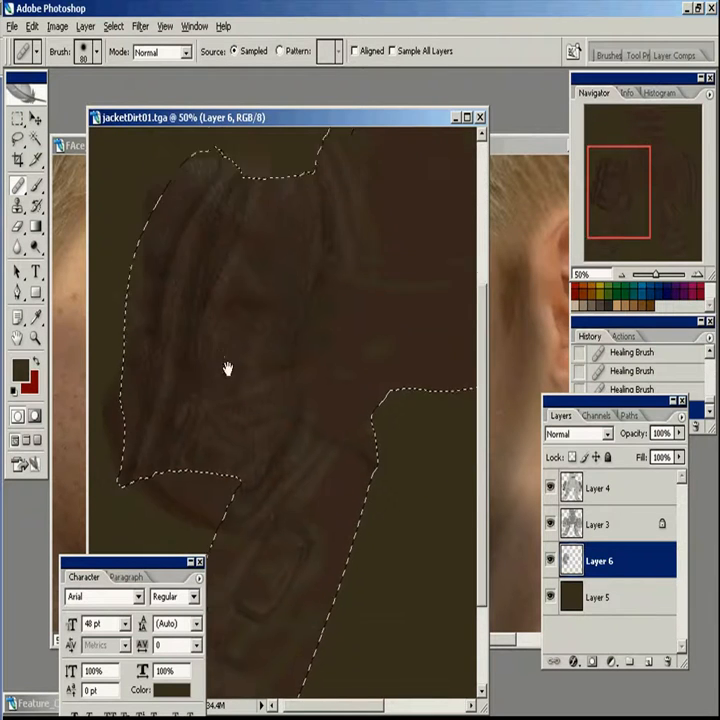
- Copy the Layer 6 leather onto the strip below the side piece and fit it with Free Transform
{"action": "key", "text": "v"}
{"action": "key", "text": "ctrl+h"}
{"action": "left_click_drag", "start_coordinate": [223, 421], "coordinate": [291, 463], "text": "alt"}
{"action": "mouse_move", "coordinate": [291, 463]}
{"action": "left_mouse_down"}
{"action": "mouse_move", "coordinate": [407, 357]}
{"action": "mouse_move", "coordinate": [278, 456]}
{"action": "left_mouse_up"}
{"action": "key", "text": "ctrl+t"}
{"action": "left_click_drag", "start_coordinate": [421, 447], "coordinate": [421, 460]}
{"action": "key", "text": "Return"}
{"action": "left_click_drag", "start_coordinate": [308, 432], "coordinate": [332, 428]}
- Erase the edges of the copied leather with a soft eraser to blend it into the lower strip
{"action": "key", "text": "e"}
{"action": "left_click_drag", "start_coordinate": [227, 298], "coordinate": [182, 380]}
{"action": "left_click_drag", "start_coordinate": [260, 250], "coordinate": [374, 277]}
{"action": "left_click_drag", "start_coordinate": [374, 433], "coordinate": [401, 433]}
{"action": "mouse_move", "coordinate": [354, 225]}
{"action": "left_mouse_down"}
{"action": "mouse_move", "coordinate": [358, 588]}
{"action": "mouse_move", "coordinate": [285, 527]}
{"action": "left_mouse_up"}
- Place another duplicate of the leather on the lower strip and merge it into Layer 6 copy
{"action": "key", "text": "Tab"}
{"action": "key", "text": "ctrl+j"}
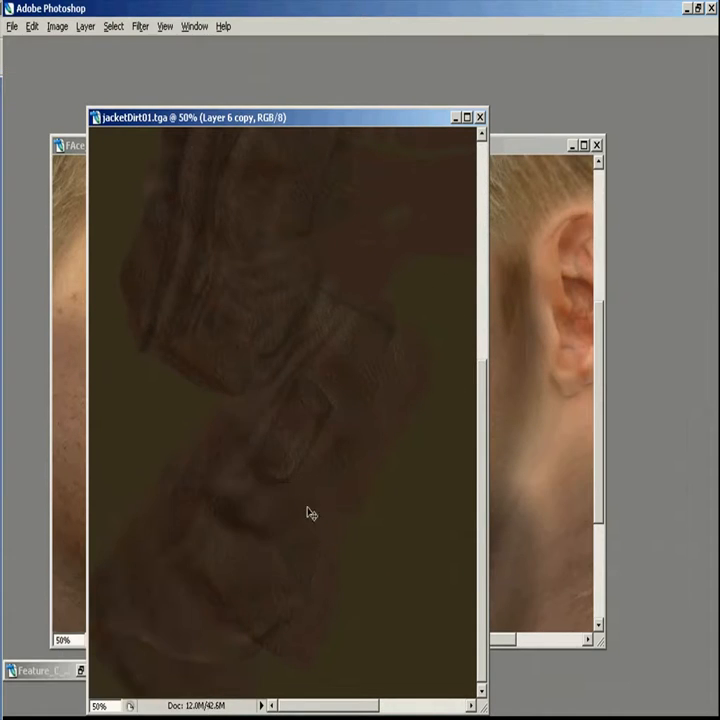
{"action": "key", "text": "v"}
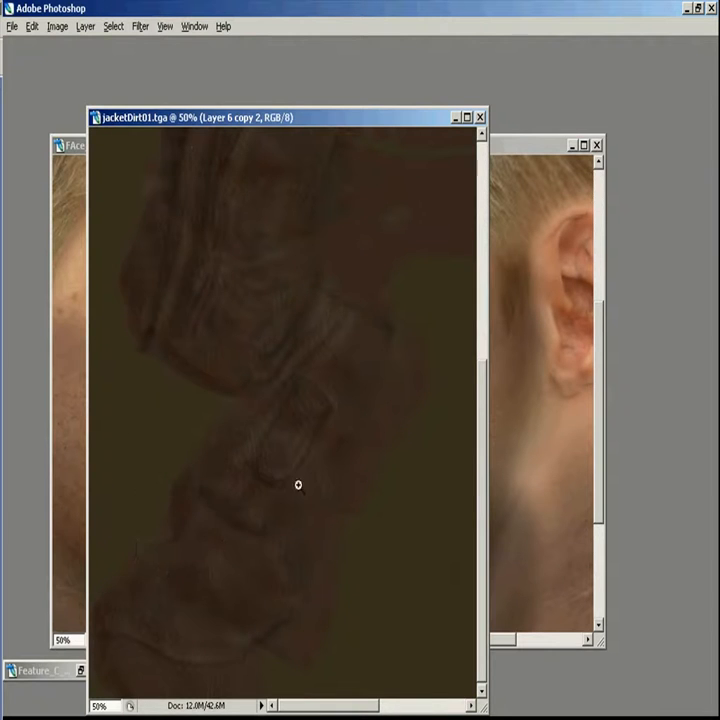
{"action": "key", "text": "ctrl+minus"}
{"action": "key", "text": "Tab"}
{"action": "key", "text": "ctrl+e"}
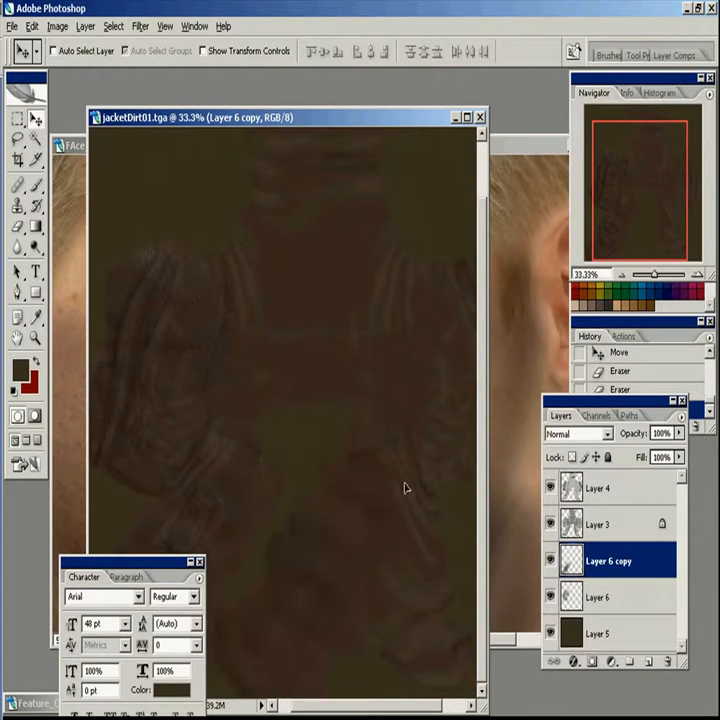
{"action": "key", "text": "ctrl+j"}
{"action": "key", "text": "ctrl+t"}
{"action": "left_click_drag", "start_coordinate": [365, 543], "coordinate": [433, 436]}
{"action": "key", "text": "Return"}
{"action": "left_click_drag", "start_coordinate": [614, 562], "coordinate": [667, 661]}
- Duplicate Layer 6, move the copy over the upper centre piece and rotate it 78.5 degrees
{"action": "left_click", "coordinate": [606, 598]}
{"action": "left_click_drag", "start_coordinate": [190, 429], "coordinate": [280, 290]}
{"action": "key", "text": "ctrl+t"}
{"action": "left_click_drag", "start_coordinate": [434, 350], "coordinate": [222, 453]}
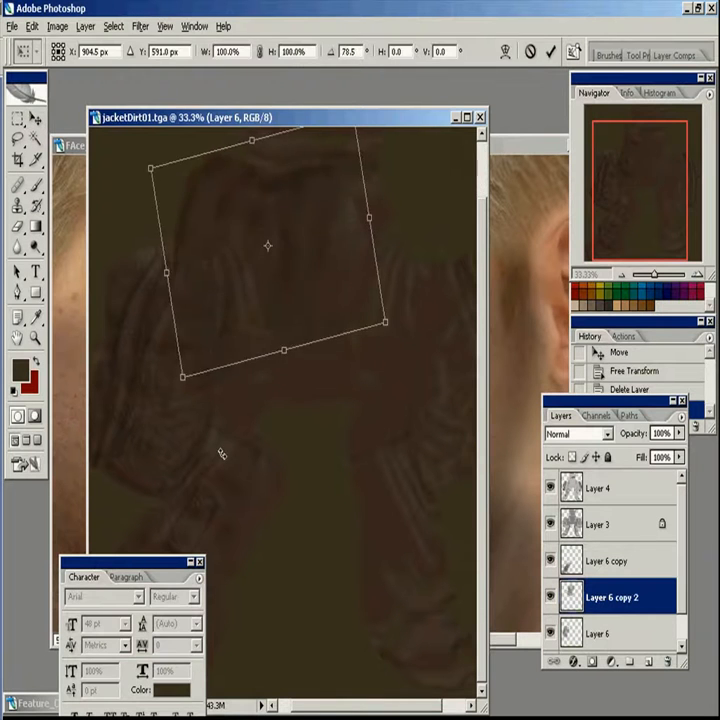
{"action": "key", "text": "Return"}
- Clone leather across the upper centre piece with the Clone Stamp, enlarging the brush for wider coverage
{"action": "key", "text": "s"}
{"action": "mouse_move", "coordinate": [281, 251]}
{"action": "left_mouse_down"}
{"action": "mouse_move", "coordinate": [303, 272]}
{"action": "mouse_move", "coordinate": [291, 283]}
{"action": "mouse_move", "coordinate": [391, 288]}
{"action": "left_mouse_up"}
{"action": "key", "text": "bracketright"}
{"action": "key", "text": "bracketright"}
{"action": "key", "text": "bracketright"}
{"action": "key", "text": "bracketright"}
{"action": "key", "text": "bracketright"}
{"action": "key", "text": "bracketright"}
{"action": "key", "text": "bracketright"}
{"action": "key", "text": "bracketright"}
{"action": "key", "text": "bracketright"}
{"action": "key", "text": "v"}
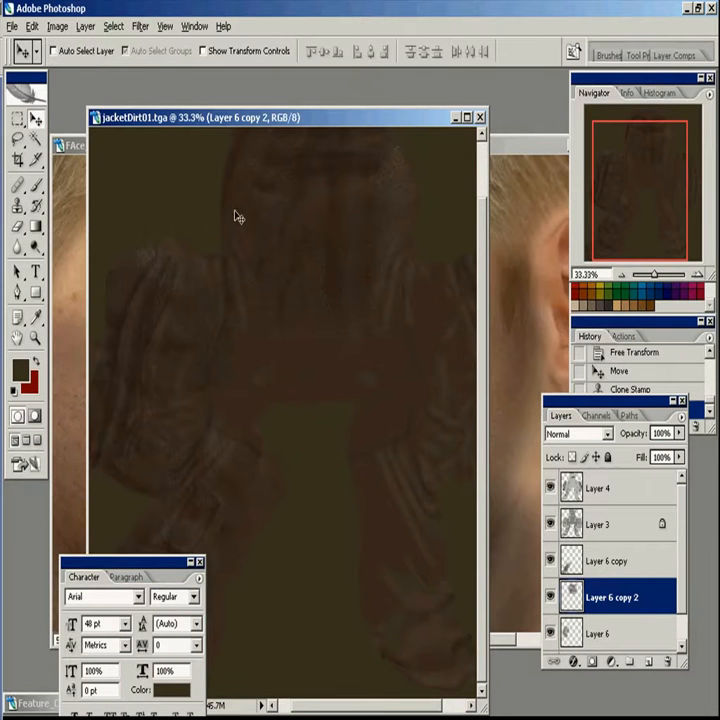
- Merge Layer 6, Layer 6 copy 2 and Layer 6 copy into one leather layer
{"action": "left_click", "coordinate": [614, 561]}
{"action": "left_click", "coordinate": [612, 633], "text": "shift"}
{"action": "key", "text": "ctrl+e"}
{"action": "left_click", "coordinate": [457, 117]}
{"action": "key", "text": "ctrl+Tab"}
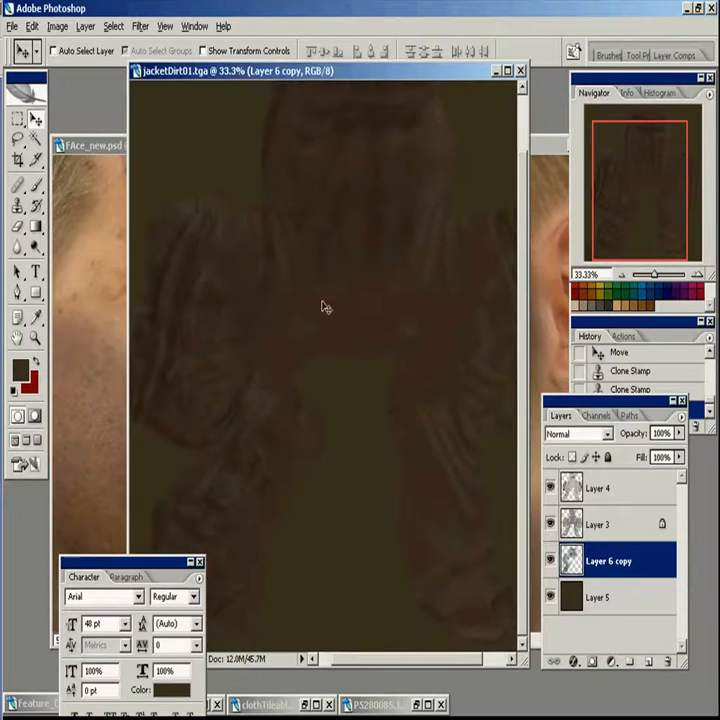
- Duplicate the merged leather layer, flip it horizontally and align it over the opposite side of the jacket
{"action": "key", "text": "ctrl+j"}
{"action": "left_click", "coordinate": [32, 26]}
{"action": "mouse_move", "coordinate": [100, 325]}
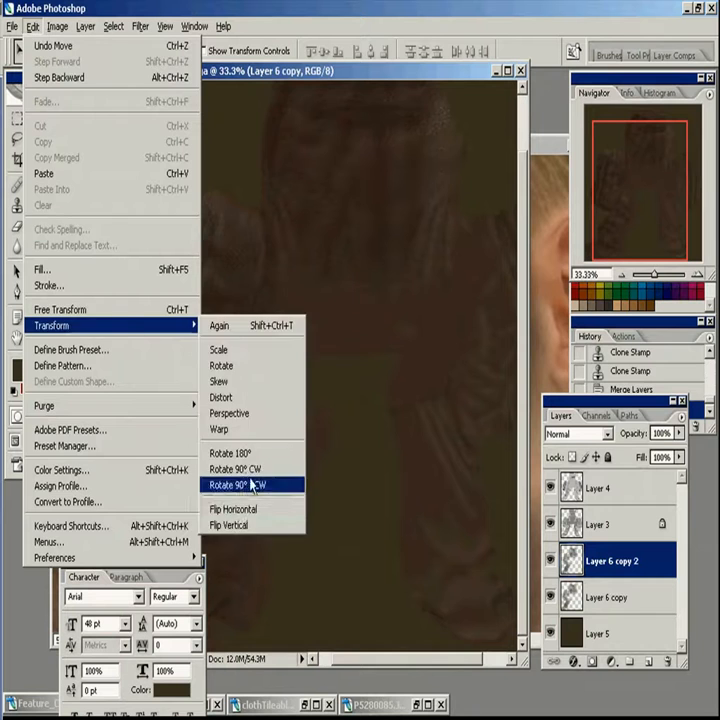
{"action": "left_click", "coordinate": [252, 483]}
{"action": "left_click_drag", "start_coordinate": [287, 412], "coordinate": [351, 371]}
- Erase the overlap of the mirrored leather with a size 250 eraser and merge it into Layer 6 copy
{"action": "key", "text": "e"}
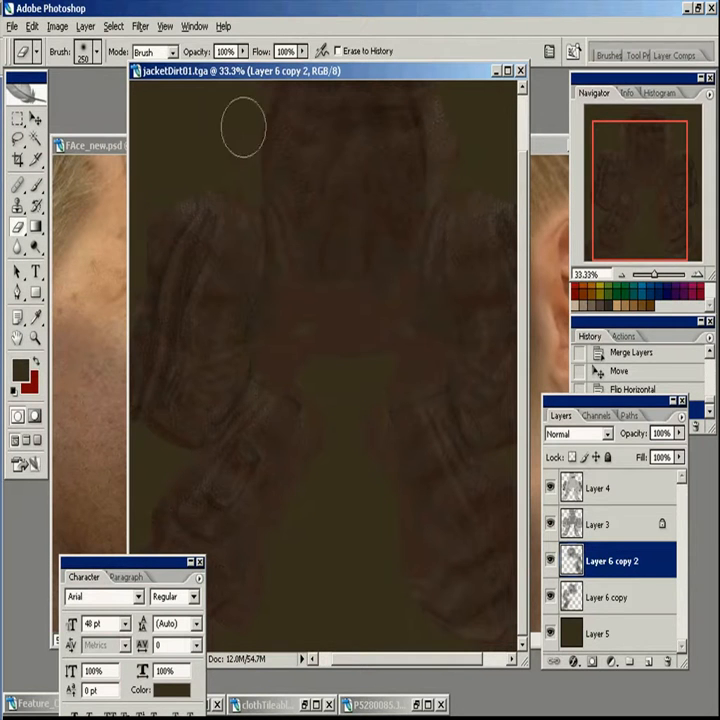
{"action": "left_click_drag", "start_coordinate": [243, 127], "coordinate": [420, 289]}
{"action": "left_click", "coordinate": [571, 524], "text": "ctrl"}
{"action": "key", "text": "ctrl+d"}
{"action": "left_click_drag", "start_coordinate": [351, 291], "coordinate": [294, 294]}
{"action": "key", "text": "v"}
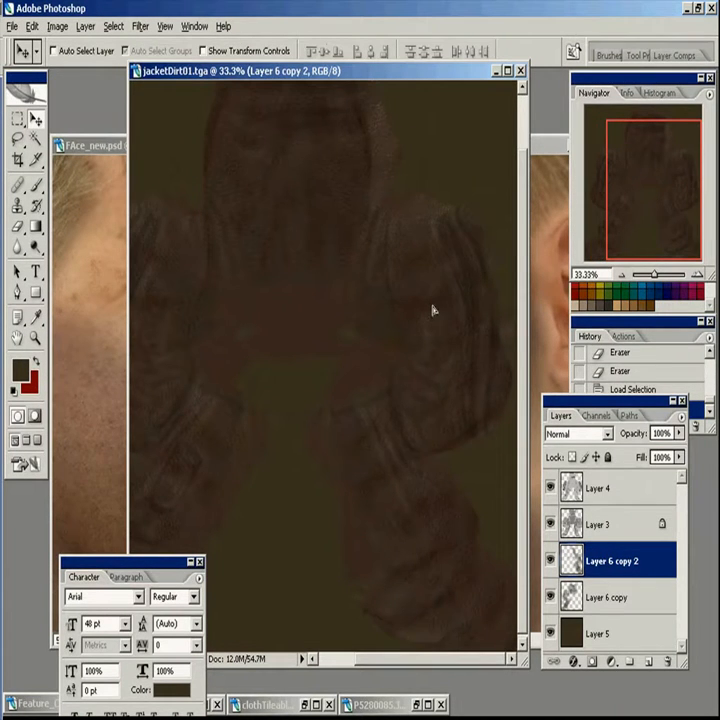
{"action": "left_click_drag", "start_coordinate": [431, 307], "coordinate": [437, 312]}
{"action": "key", "text": "ctrl+e"}
- Set the opacity of the merged leather layer to 80%
{"action": "key", "text": "8"}
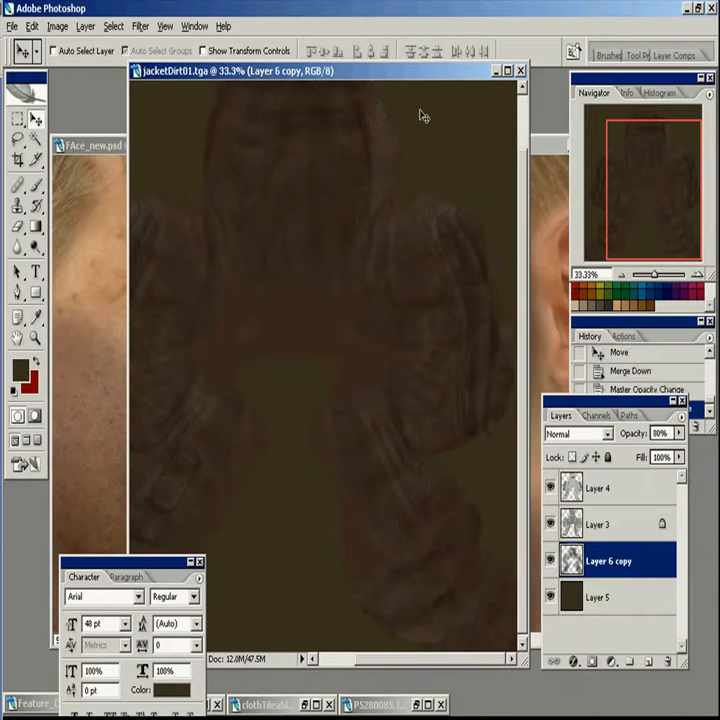
{"action": "left_click_drag", "start_coordinate": [416, 80], "coordinate": [426, 103]}
{"action": "key", "text": "8"}
{"action": "key", "text": "5"}
{"action": "key", "text": "5"}
{"action": "left_click", "coordinate": [593, 596]}
- Add a Hue/Saturation adjustment layer above the leather with hue -10 and slightly reduced saturation and lightness
{"action": "left_click", "coordinate": [608, 561]}
{"action": "left_click", "coordinate": [610, 661]}
{"action": "left_click", "coordinate": [632, 530]}
{"action": "left_click_drag", "start_coordinate": [541, 539], "coordinate": [533, 543]}
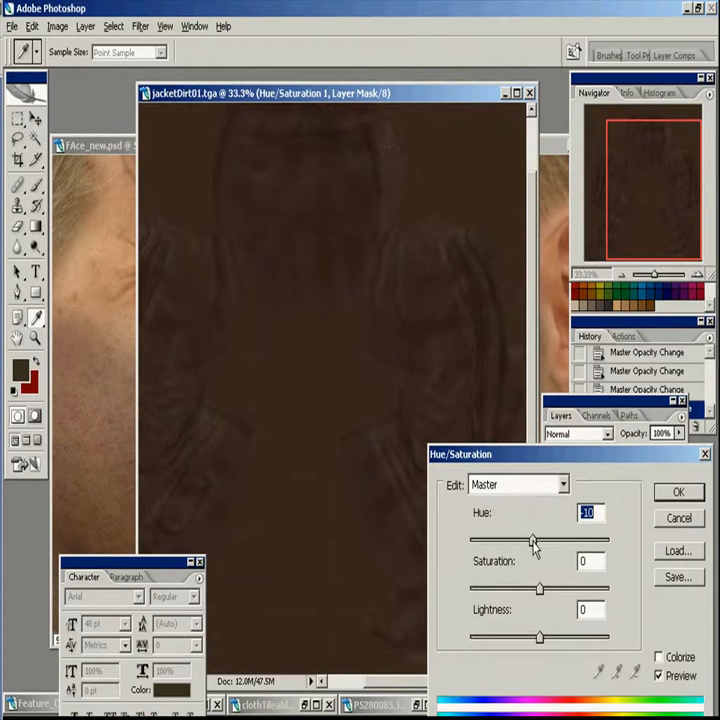
{"action": "left_click_drag", "start_coordinate": [538, 594], "coordinate": [531, 595]}
{"action": "left_click_drag", "start_coordinate": [540, 640], "coordinate": [532, 641]}
{"action": "left_click", "coordinate": [673, 492]}
- Set the opacity of Layer 3 to 20% and of Layer 4 to 40%
{"action": "left_click", "coordinate": [609, 530]}
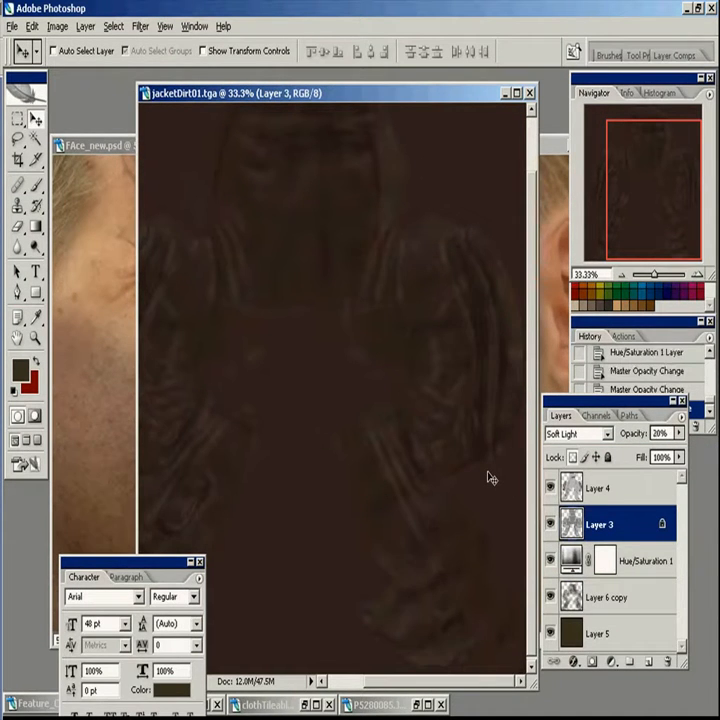
{"action": "key", "text": "alt+bracketright"}
{"action": "key", "text": "5"}
{"action": "key", "text": "8"}
{"action": "key", "text": "4"}
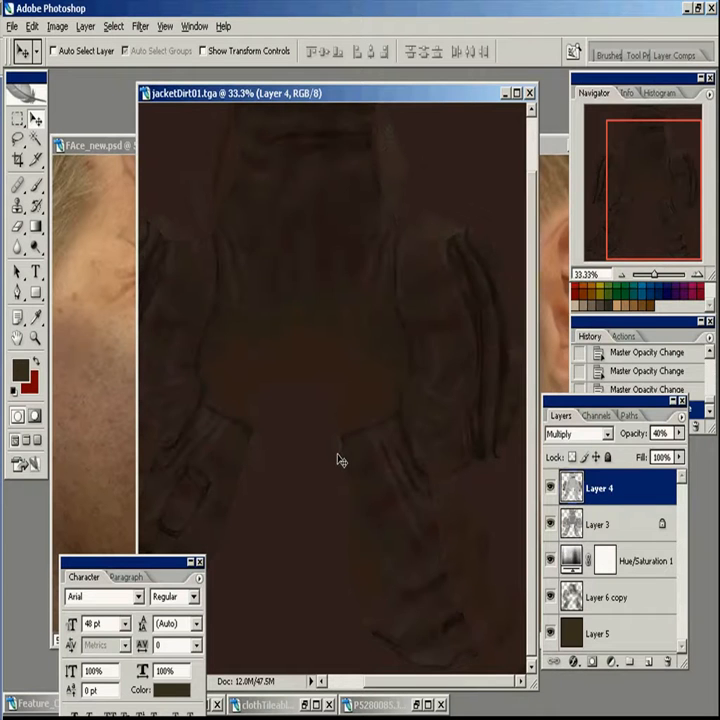
- Clone leather over the lower centre area of Layer 6 copy with a size 400 Clone Stamp
{"action": "left_click", "coordinate": [616, 600]}
{"action": "left_click", "coordinate": [18, 207]}
{"action": "mouse_move", "coordinate": [371, 370]}
{"action": "left_mouse_down"}
{"action": "mouse_move", "coordinate": [369, 378]}
{"action": "mouse_move", "coordinate": [228, 368]}
{"action": "mouse_move", "coordinate": [366, 374]}
{"action": "mouse_move", "coordinate": [296, 394]}
{"action": "left_mouse_up"}
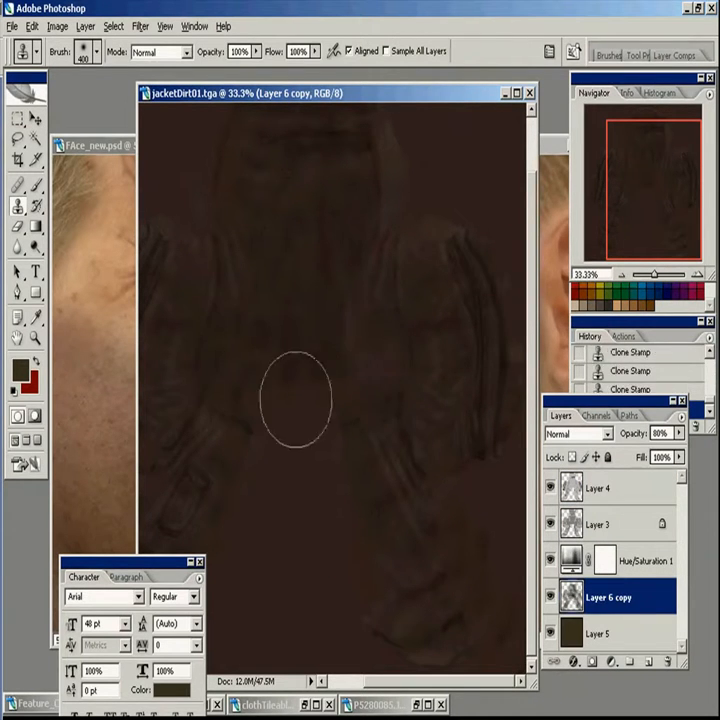
- Select the lower centre panel between the side pieces with the Polygonal Lasso at 1 px feather
{"action": "key", "text": "v"}
{"action": "key", "text": "l"}
{"action": "key", "text": "shift+l"}
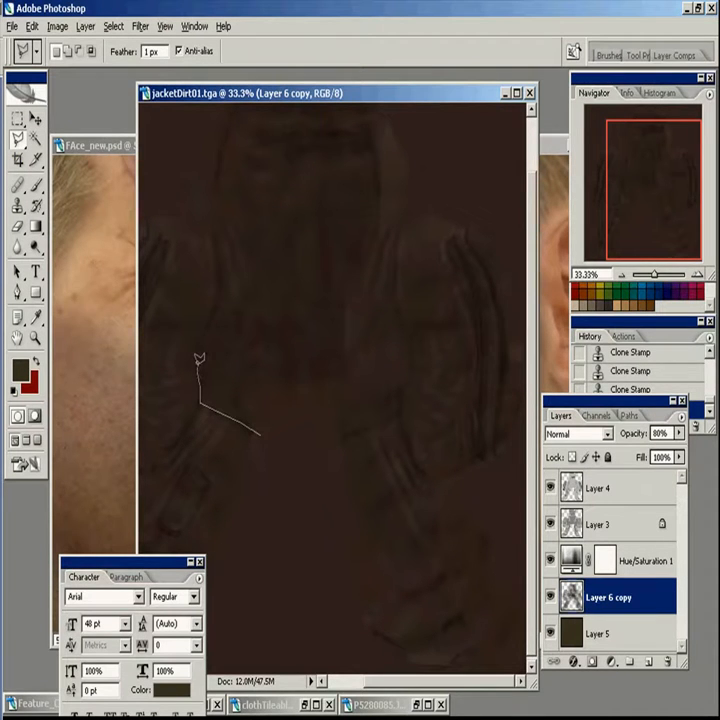
{"action": "left_click", "coordinate": [214, 301]}
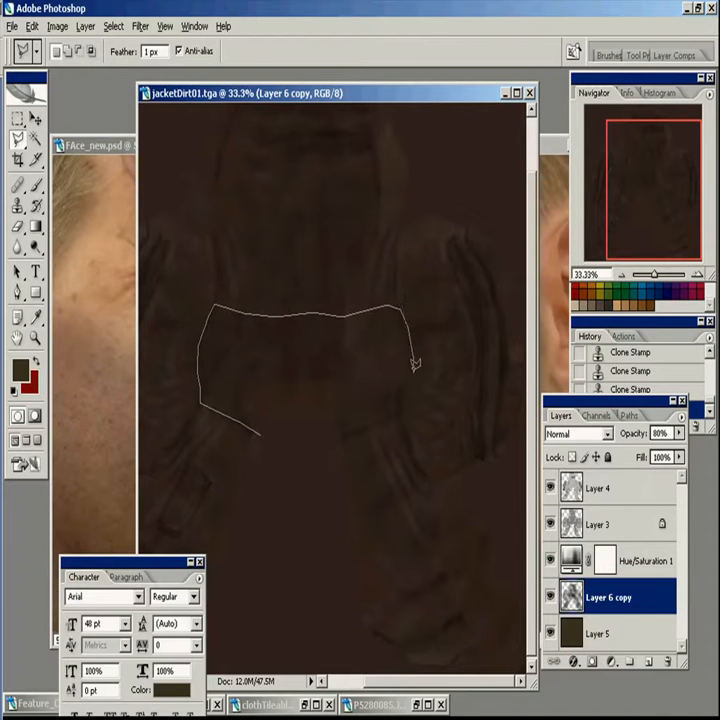
{"action": "double_click", "coordinate": [280, 447]}
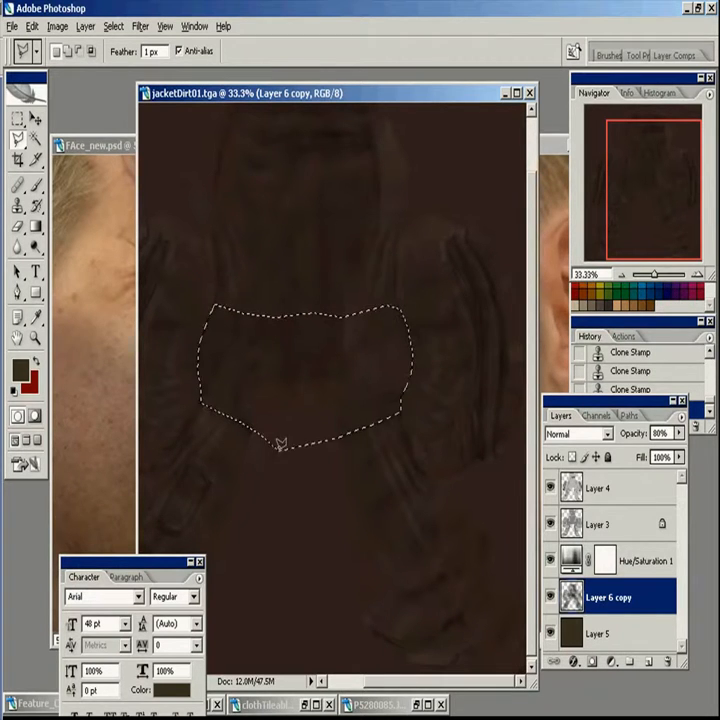
- Add a Hue/Saturation adjustment layer for the selected panel with strongly reduced saturation and slightly lower lightness
{"action": "left_click", "coordinate": [613, 663]}
{"action": "left_click", "coordinate": [596, 526]}
{"action": "left_click_drag", "start_coordinate": [540, 588], "coordinate": [505, 588]}
{"action": "left_click_drag", "start_coordinate": [540, 640], "coordinate": [530, 640]}
{"action": "key", "text": "Return"}
- Soften the panel's adjustment mask with a 1.4-pixel Gaussian Blur
{"action": "left_click", "coordinate": [140, 26]}
{"action": "mouse_move", "coordinate": [161, 172]}
{"action": "left_click", "coordinate": [321, 254]}
{"action": "left_click_drag", "start_coordinate": [405, 626], "coordinate": [385, 629]}
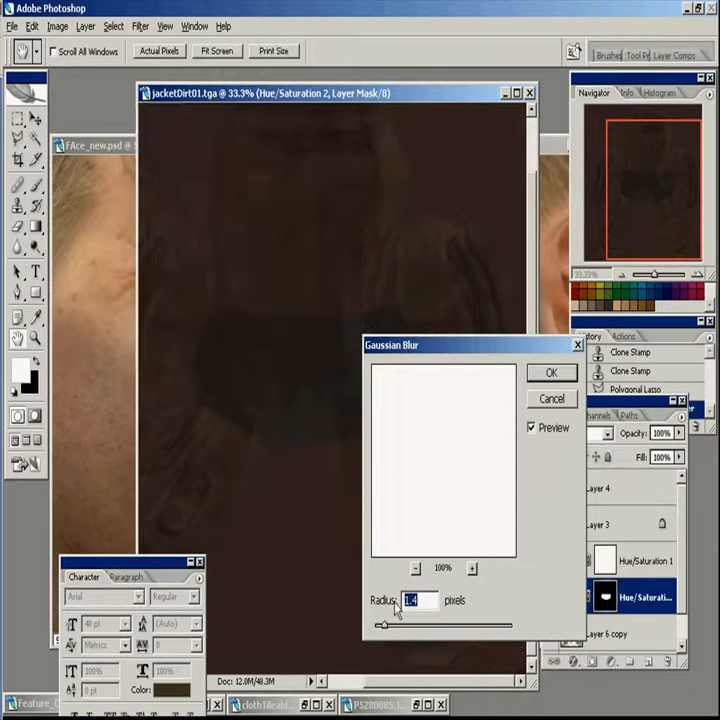
{"action": "left_click", "coordinate": [551, 376]}
- Inspect the panel edge at 100% and set Layer 3's opacity to 40%
{"action": "double_click", "coordinate": [35, 338]}
{"action": "left_click_drag", "start_coordinate": [299, 334], "coordinate": [465, 450]}
{"action": "key", "text": "v"}
{"action": "left_click", "coordinate": [617, 489]}
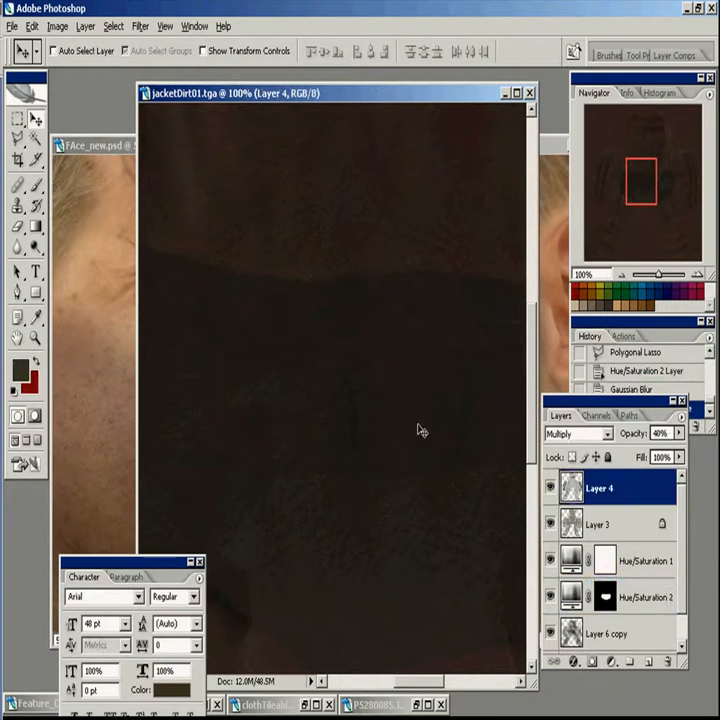
{"action": "left_click", "coordinate": [617, 532]}
{"action": "key", "text": "4"}
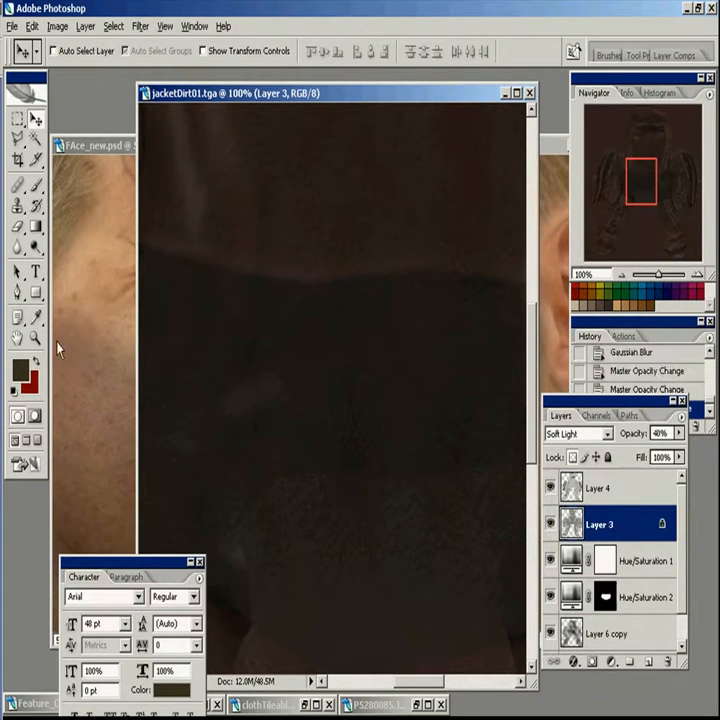
- Lower Layer 4's opacity, trying 20% before settling on 30%
{"action": "left_click", "coordinate": [35, 338]}
{"action": "left_click", "coordinate": [309, 394], "text": "alt"}
{"action": "left_click", "coordinate": [327, 412], "text": "alt"}
{"action": "left_click", "coordinate": [328, 413], "text": "alt"}
{"action": "key", "text": "v"}
{"action": "left_click_drag", "start_coordinate": [304, 97], "coordinate": [301, 118]}
{"action": "left_click", "coordinate": [608, 486]}
{"action": "key", "text": "2"}
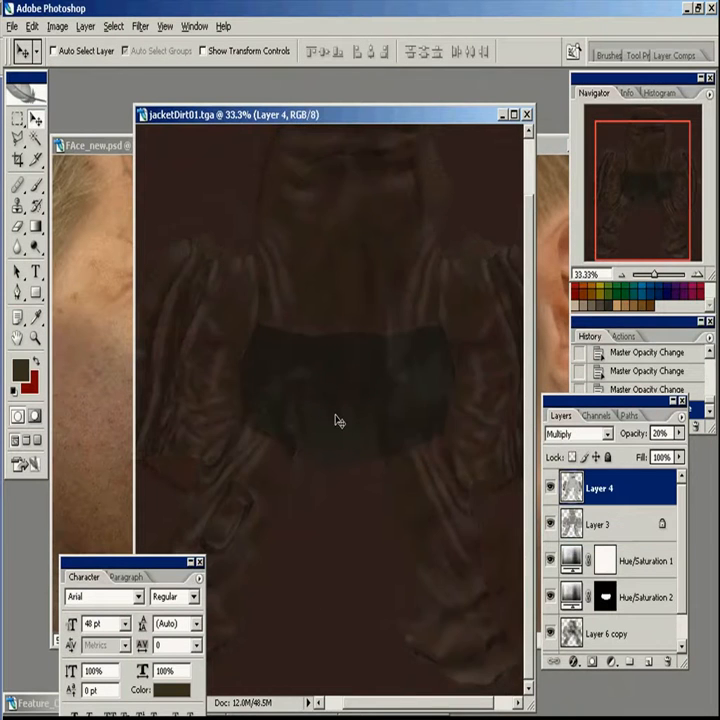
- Apply a Gaussian Blur to Layer 4 and check the blended texture at full size
{"action": "left_click", "coordinate": [140, 26]}
{"action": "mouse_move", "coordinate": [145, 172]}
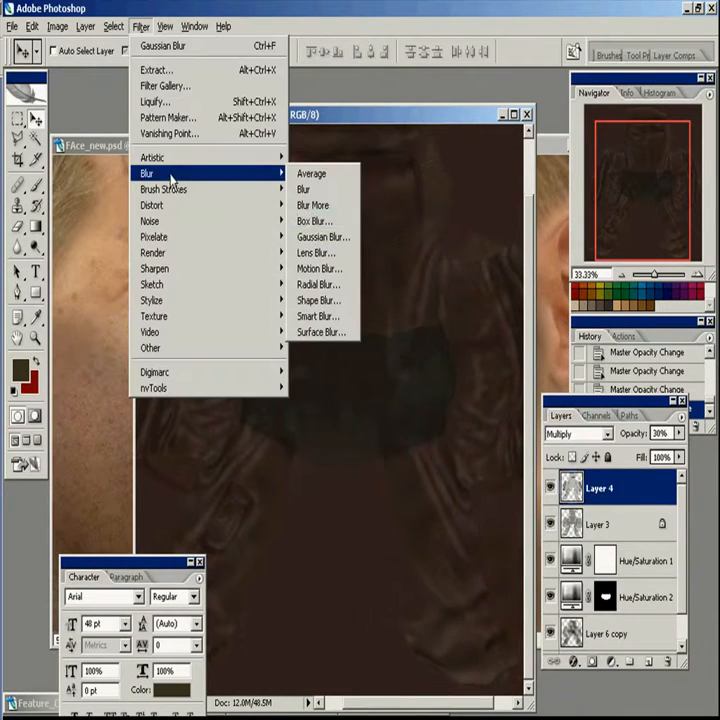
{"action": "left_click", "coordinate": [321, 235]}
{"action": "left_click", "coordinate": [551, 374]}
{"action": "double_click", "coordinate": [35, 338]}
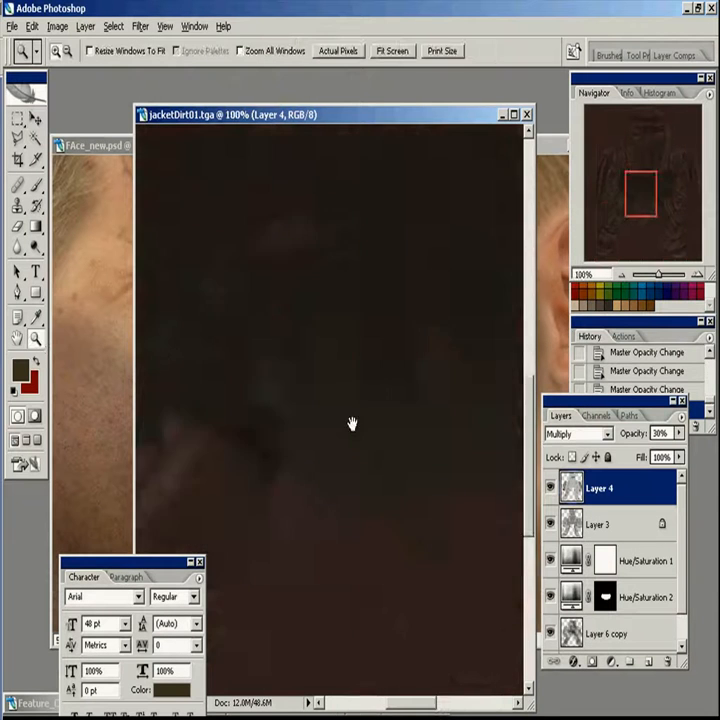
{"action": "left_click_drag", "start_coordinate": [352, 424], "coordinate": [342, 342]}
{"action": "left_click", "coordinate": [325, 384], "text": "alt"}
{"action": "left_click", "coordinate": [326, 385], "text": "alt"}
{"action": "left_click", "coordinate": [349, 416], "text": "alt"}
- Save a renamed copy of the jacket texture as a JPEG at quality 10 (Maximum)
{"action": "key", "text": "ctrl+shift+s"}
{"action": "left_click", "coordinate": [340, 454]}
{"action": "left_click", "coordinate": [265, 545]}
{"action": "left_click", "coordinate": [207, 284]}
{"action": "left_click", "coordinate": [268, 431]}
{"action": "key", "text": "BackSpace"}
{"action": "key", "text": "BackSpace"}
{"action": "key", "text": "BackSpace"}
{"action": "key", "text": "BackSpace"}
{"action": "key", "text": "BackSpace"}
{"action": "key", "text": "BackSpace"}
{"action": "key", "text": "BackSpace"}
{"action": "key", "text": "BackSpace"}
{"action": "key", "text": "BackSpace"}
{"action": "type", "text": "jk"}
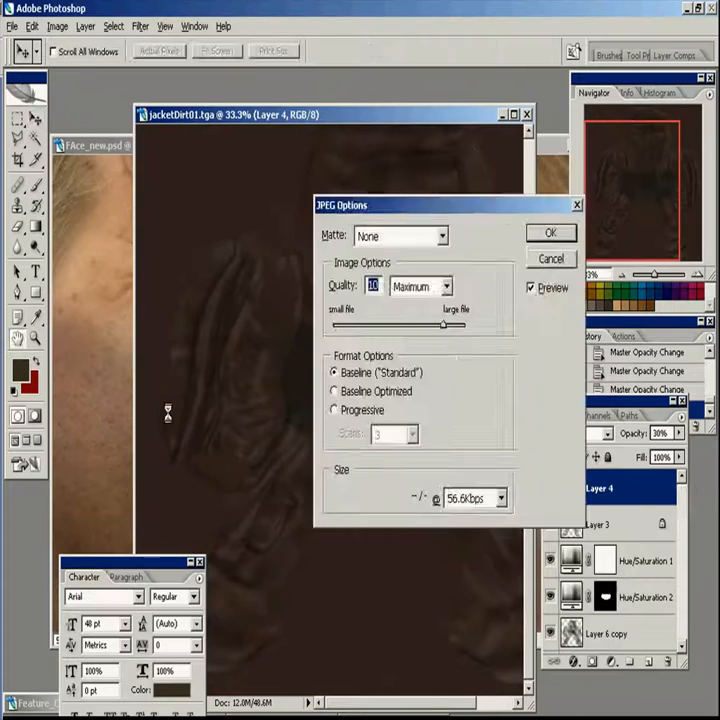
{"action": "key", "text": "Return"}
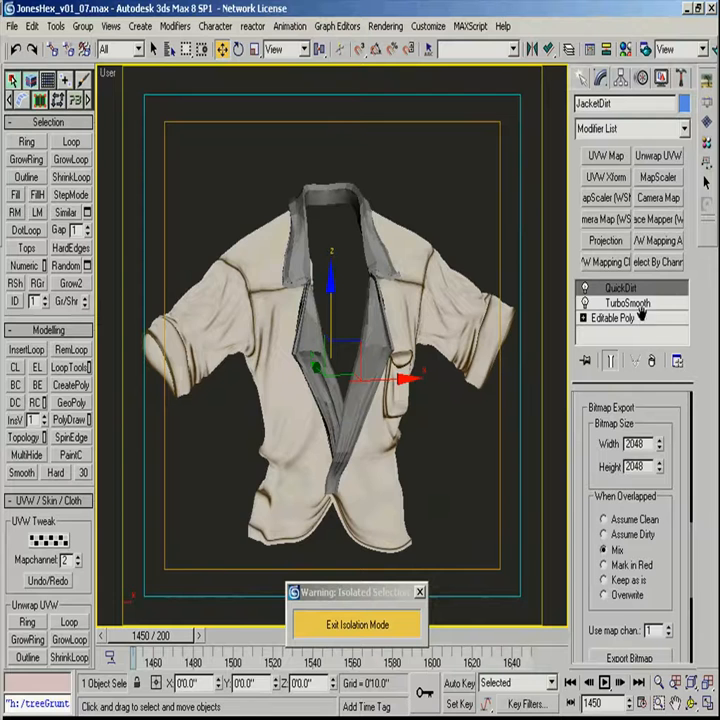
- Switch to 3ds Max, delete JacketDirt's QuickDirt modifier and set its TurboSmooth iterations to 1
{"action": "left_click", "coordinate": [651, 361]}
{"action": "left_click_drag", "start_coordinate": [330, 420], "coordinate": [367, 437]}
{"action": "left_click", "coordinate": [677, 438]}
- Save the scene and switch the viewport to the Mid camera
{"action": "left_click_drag", "start_coordinate": [300, 416], "coordinate": [323, 370]}
{"action": "key", "text": "ctrl+s"}
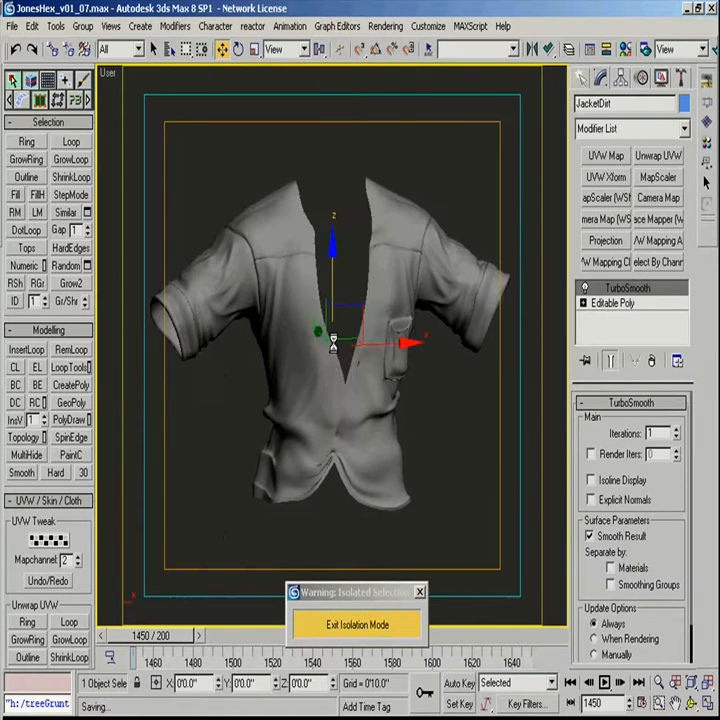
{"action": "key", "text": "c"}
{"action": "left_click", "coordinate": [326, 258]}
{"action": "left_click", "coordinate": [347, 496]}
- Open the Material Editor and assign the unused 13 - Default material to the jacket
{"action": "left_click", "coordinate": [626, 51]}
{"action": "left_click", "coordinate": [217, 294]}
{"action": "left_click", "coordinate": [100, 300]}
{"action": "left_click_drag", "start_coordinate": [128, 482], "coordinate": [132, 690]}
{"action": "left_click", "coordinate": [286, 380]}
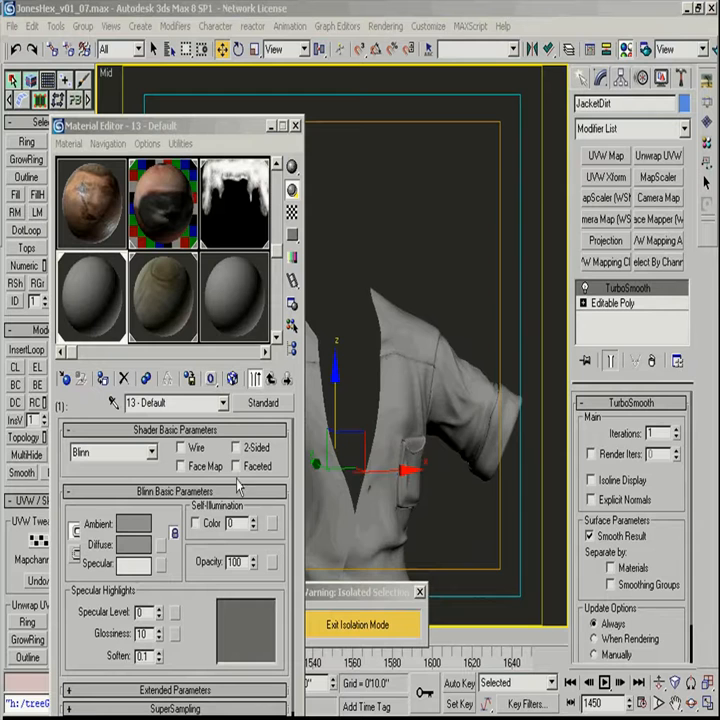
- Change the 13 - Default material to Brazil Advanced and darken its diffuse colour to near black
{"action": "left_click", "coordinate": [265, 403]}
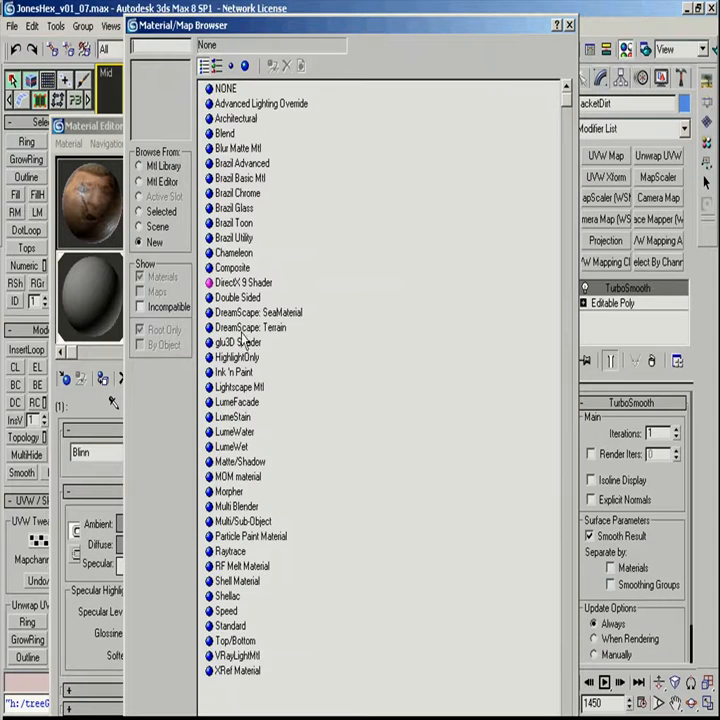
{"action": "double_click", "coordinate": [228, 163]}
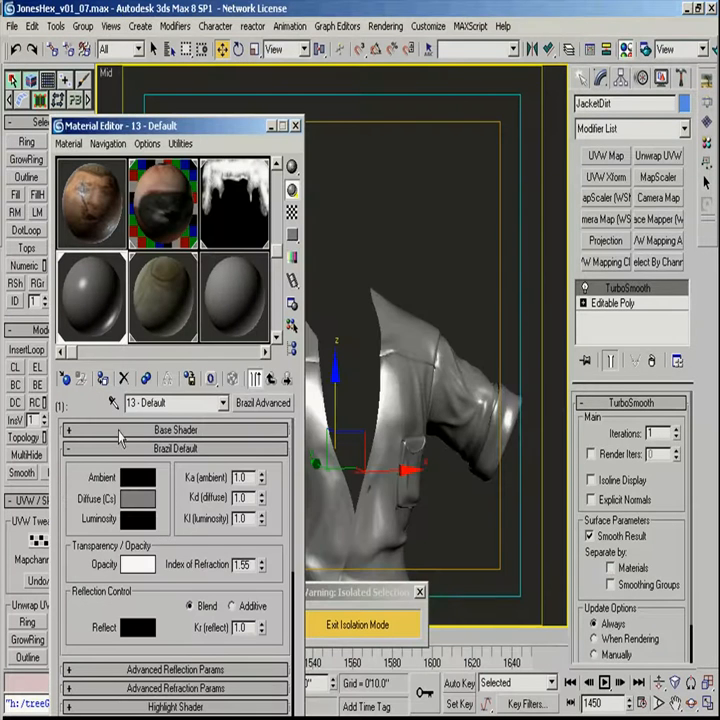
{"action": "left_click", "coordinate": [130, 501]}
{"action": "left_click_drag", "start_coordinate": [343, 357], "coordinate": [343, 306]}
{"action": "left_click", "coordinate": [251, 441]}
- Change the 13 - Default material's base shader from Brazil Default to Velvet
{"action": "left_click", "coordinate": [142, 432]}
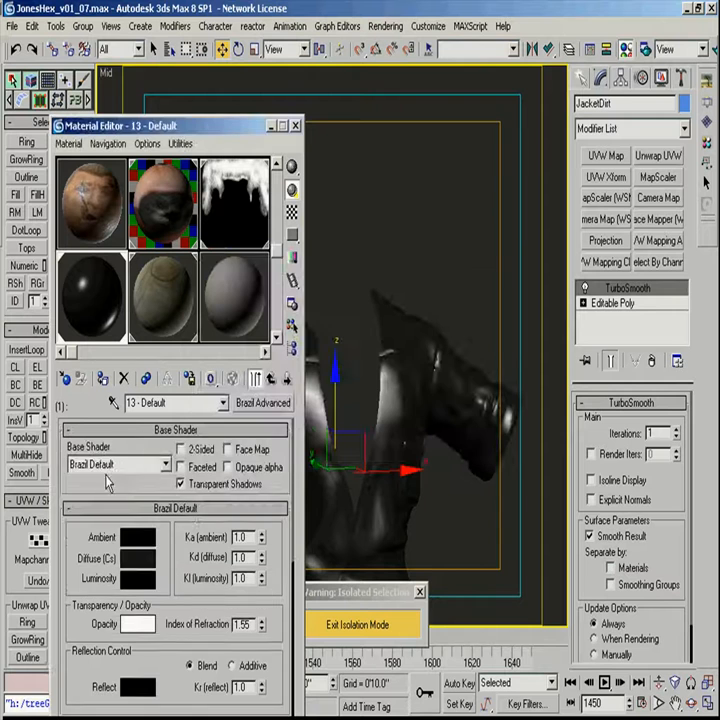
{"action": "left_click", "coordinate": [110, 465]}
{"action": "scroll", "coordinate": [100, 510], "scroll_direction": "down", "scroll_amount": 1}
{"action": "left_click", "coordinate": [104, 528]}
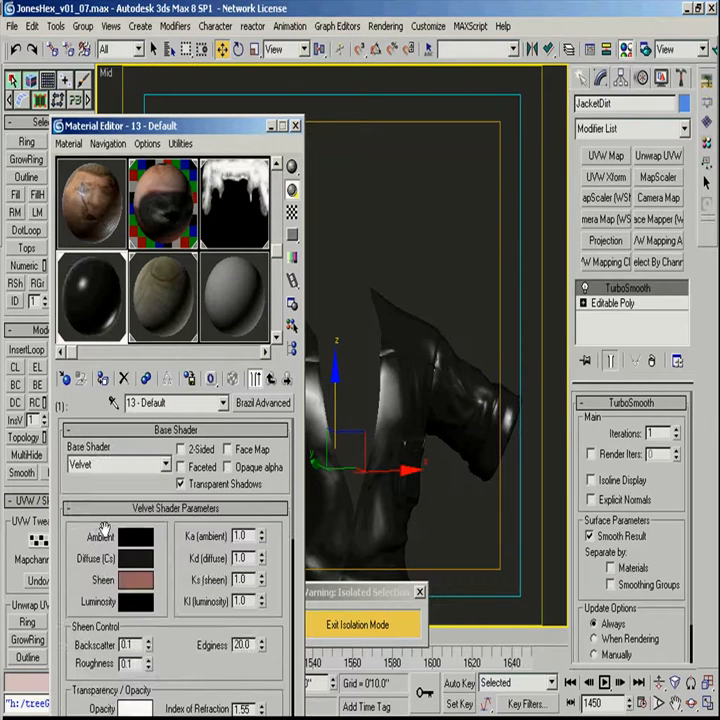
- Set the Velvet shader's sheen colour to a pale beige, RGB 199, 180, 171
{"action": "left_click", "coordinate": [136, 580]}
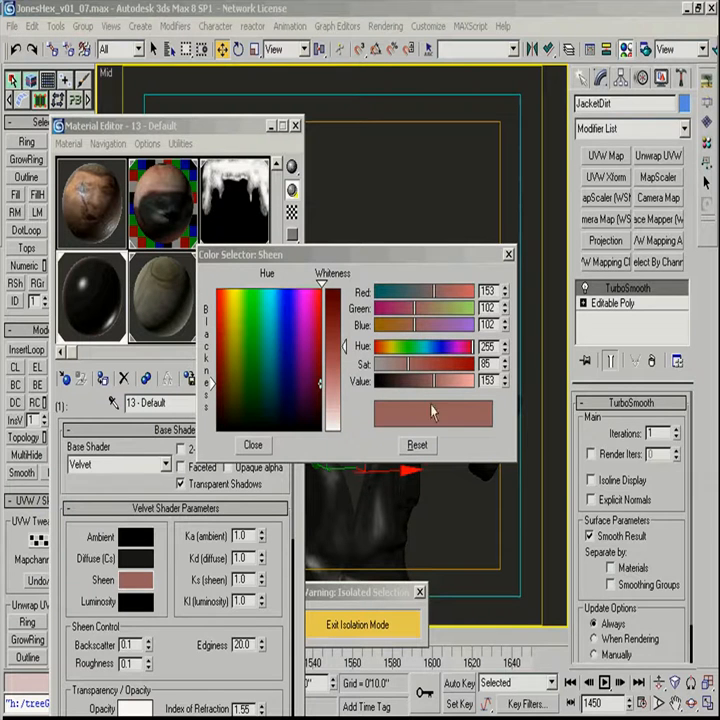
{"action": "left_click", "coordinate": [342, 385]}
{"action": "left_click_drag", "start_coordinate": [386, 347], "coordinate": [381, 347]}
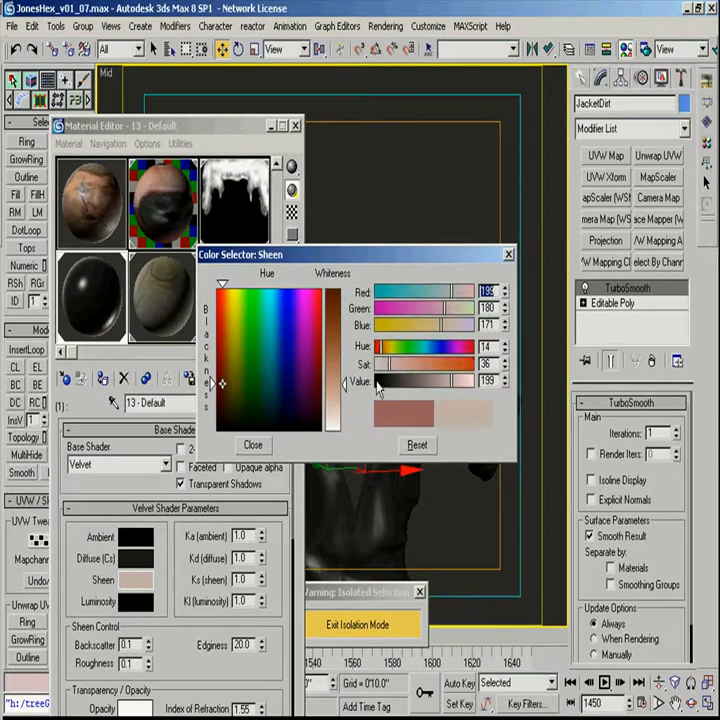
{"action": "left_click", "coordinate": [253, 445]}
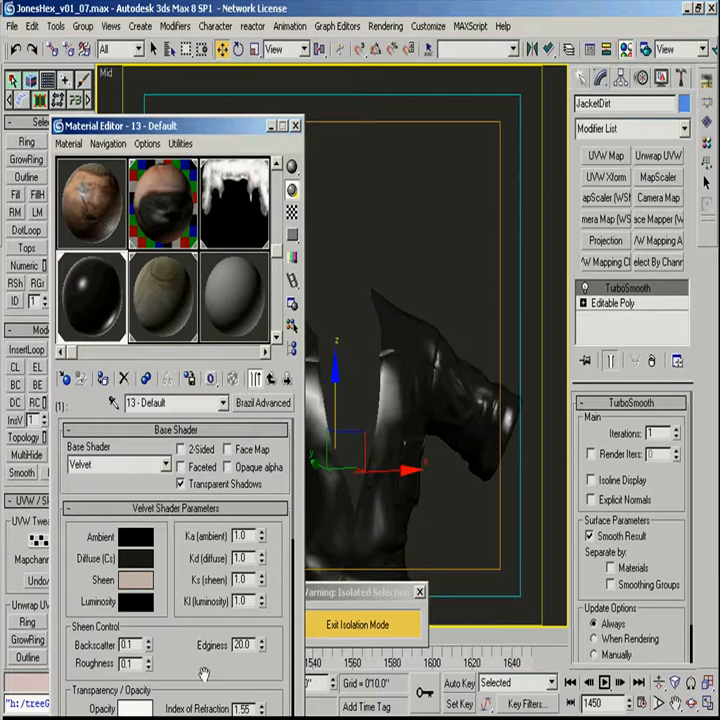
- Set the material's Phong highlight to specular level 10 and glossiness 15
{"action": "scroll", "coordinate": [178, 636], "scroll_direction": "down", "scroll_amount": 4}
{"action": "scroll", "coordinate": [180, 560], "scroll_direction": "up", "scroll_amount": 4}
{"action": "scroll", "coordinate": [175, 590], "scroll_direction": "down", "scroll_amount": 5}
{"action": "type", "text": "10"}
{"action": "key", "text": "Return"}
{"action": "key", "text": "Tab"}
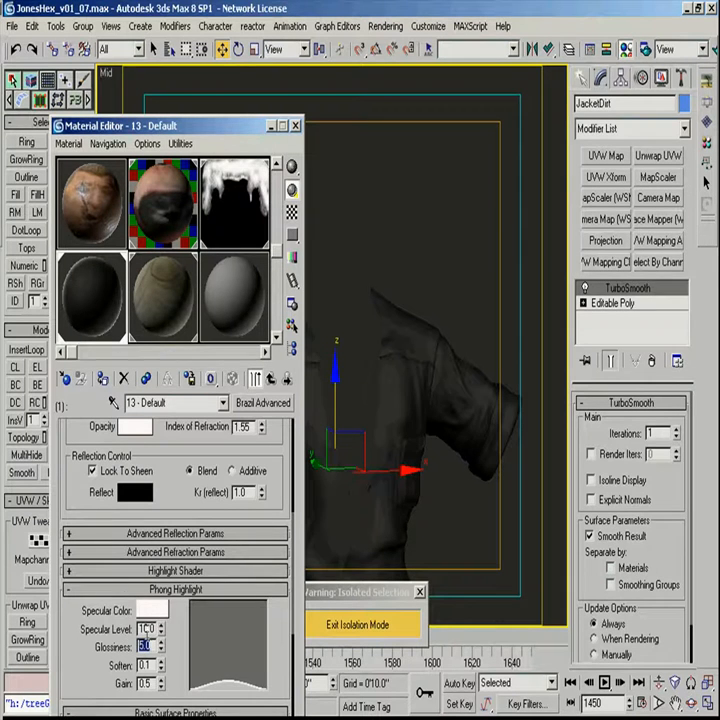
{"action": "type", "text": "15"}
{"action": "key", "text": "Return"}
- Load Jacket_d.jpg from the RAW folder as a bitmap in the material's Color (Cs) slot
{"action": "scroll", "coordinate": [200, 590], "scroll_direction": "down", "scroll_amount": 4}
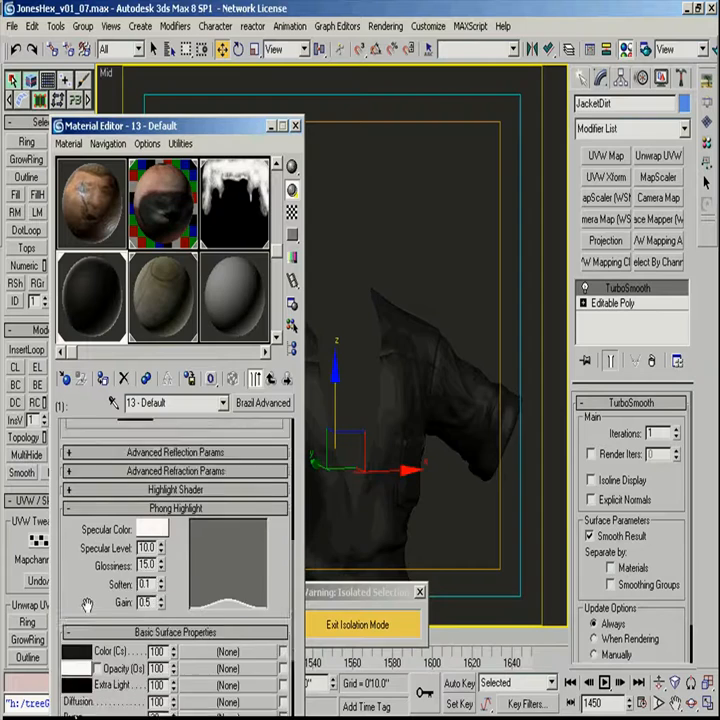
{"action": "left_click", "coordinate": [222, 584]}
{"action": "double_click", "coordinate": [228, 136]}
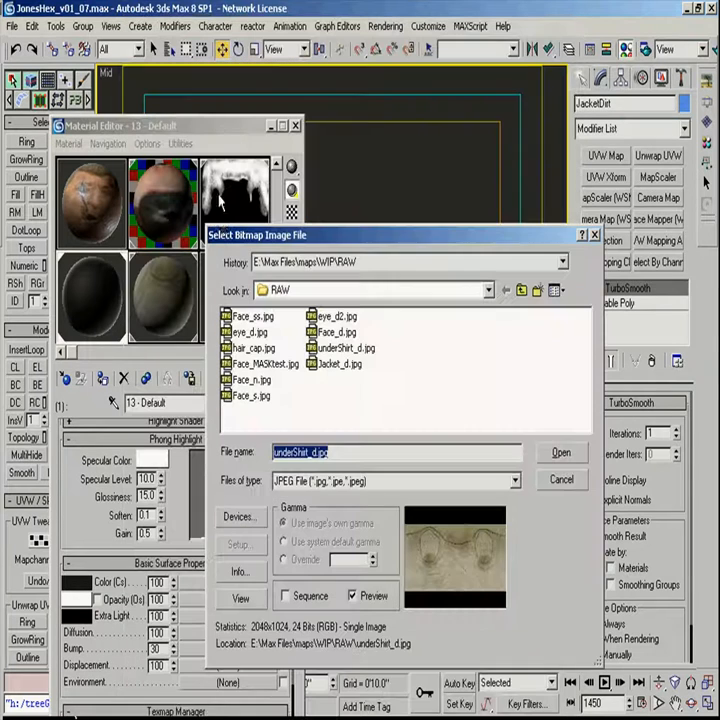
{"action": "left_click", "coordinate": [341, 364]}
{"action": "left_click", "coordinate": [557, 452]}
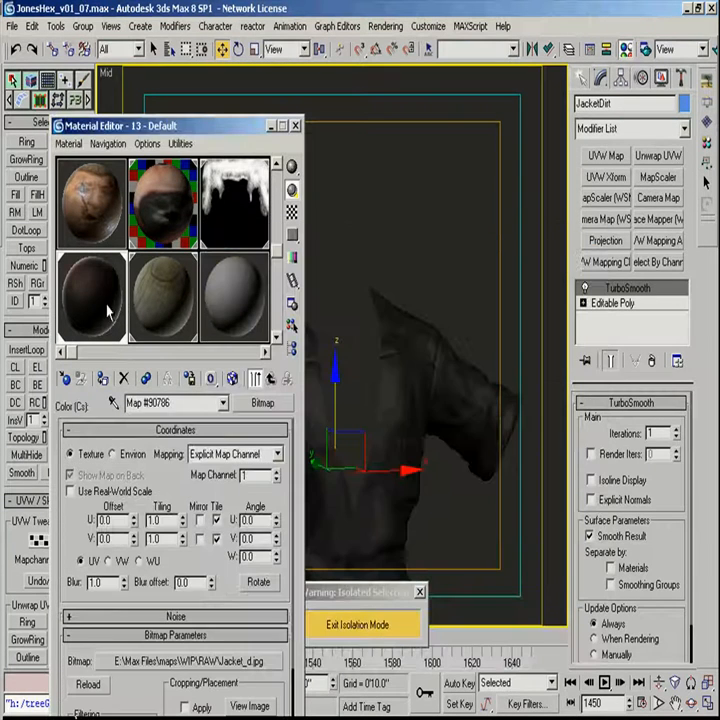
- Open a magnified preview of the jacket material's sample and return to the parent material's settings
{"action": "double_click", "coordinate": [104, 306]}
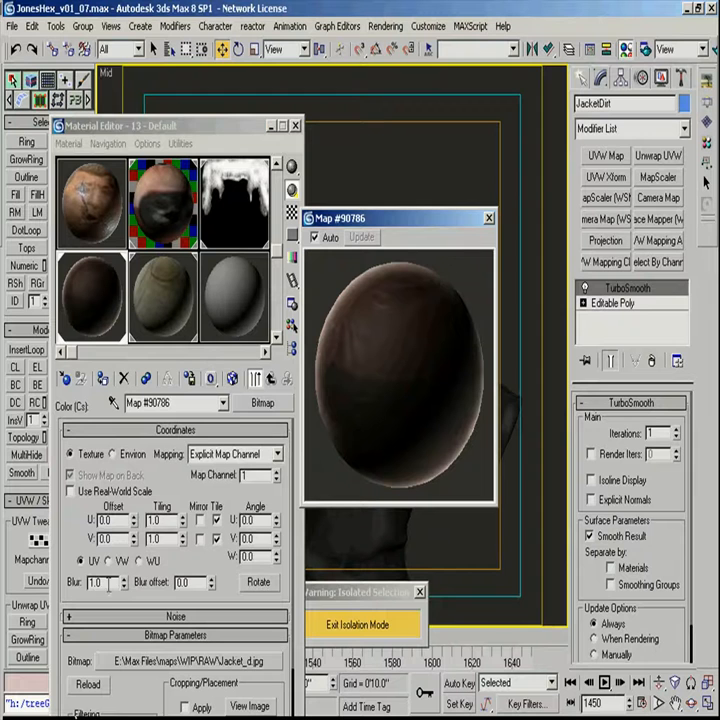
{"action": "left_click", "coordinate": [273, 381]}
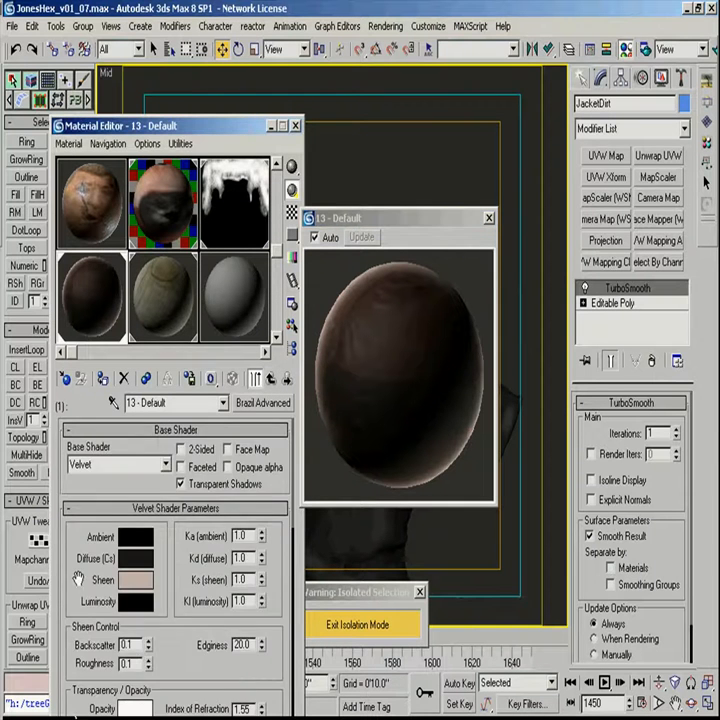
{"action": "scroll", "coordinate": [77, 579], "scroll_direction": "down", "scroll_amount": 10}
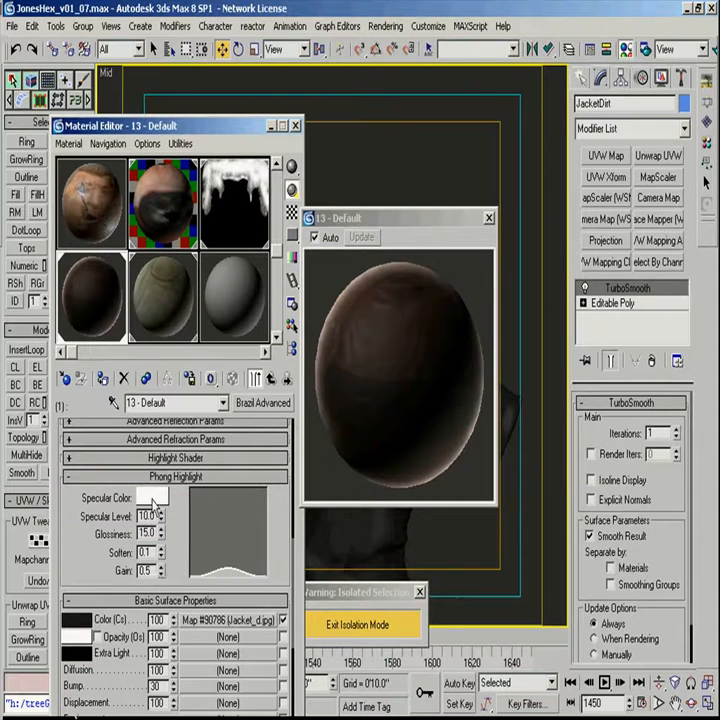
- Copy the Jacket_d.jpg colour map into the Bump slot as an independent copy and set its amount to 25
{"action": "key", "text": "alt+Tab"}
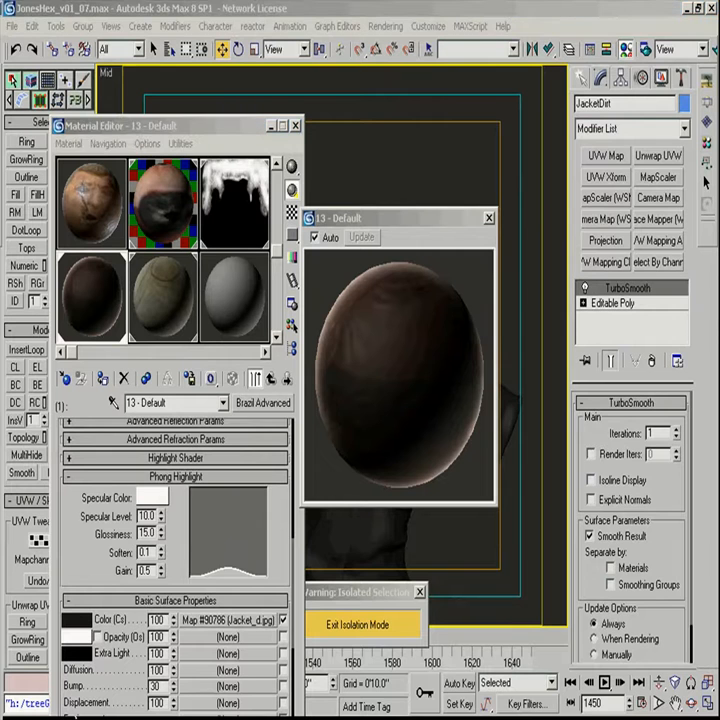
{"action": "left_click_drag", "start_coordinate": [80, 563], "coordinate": [82, 479]}
{"action": "left_click_drag", "start_coordinate": [234, 537], "coordinate": [212, 606]}
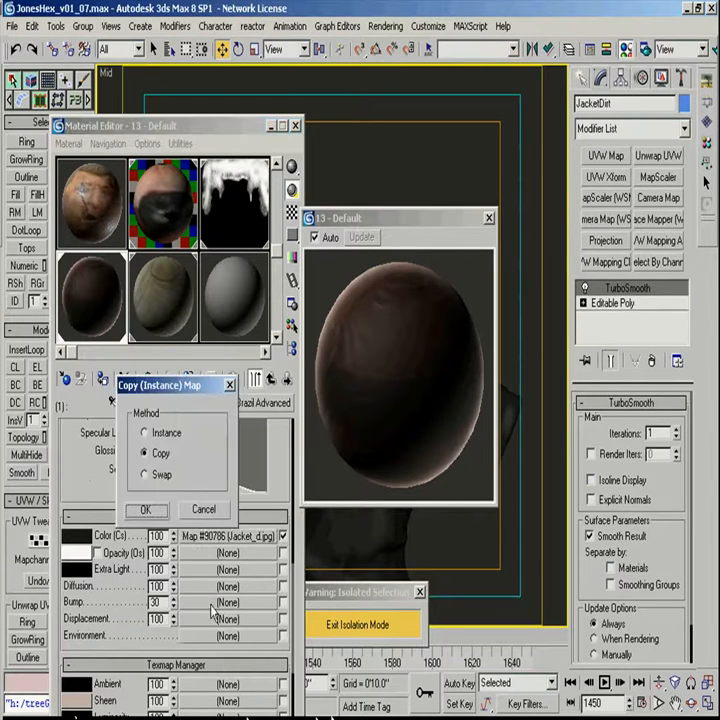
{"action": "left_click", "coordinate": [157, 513]}
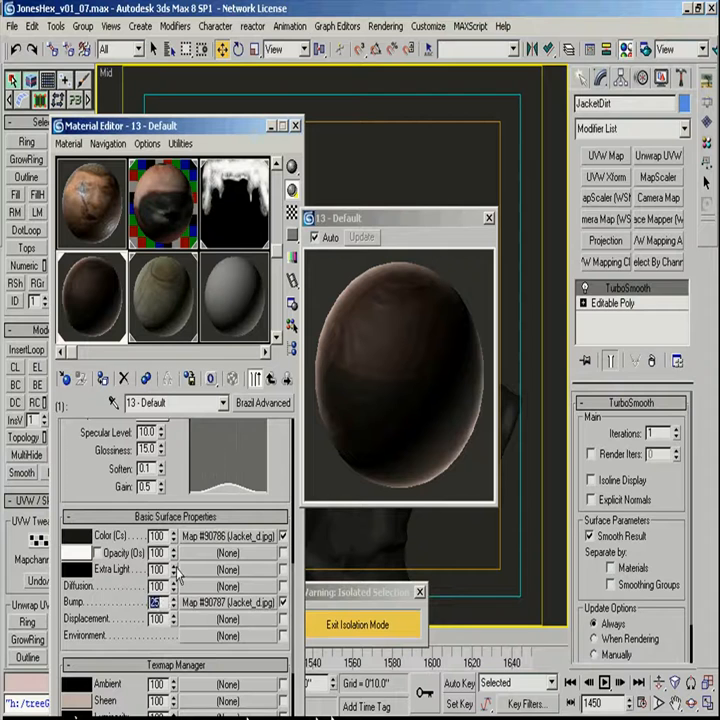
{"action": "left_click", "coordinate": [332, 717]}
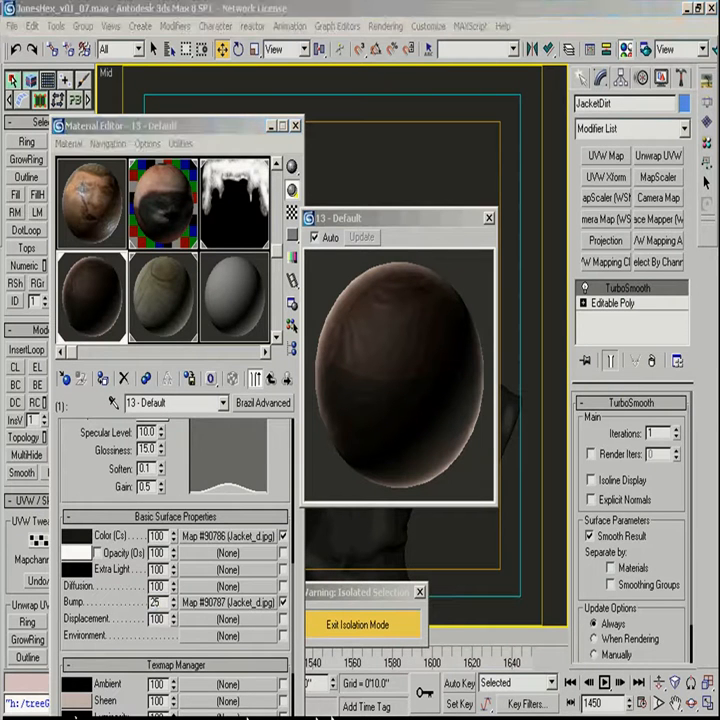
- Copy the Jacket_d.jpg bump map into the Diffusion slot and set its amount to 15
{"action": "left_click_drag", "start_coordinate": [228, 602], "coordinate": [228, 586]}
{"action": "left_click", "coordinate": [145, 510]}
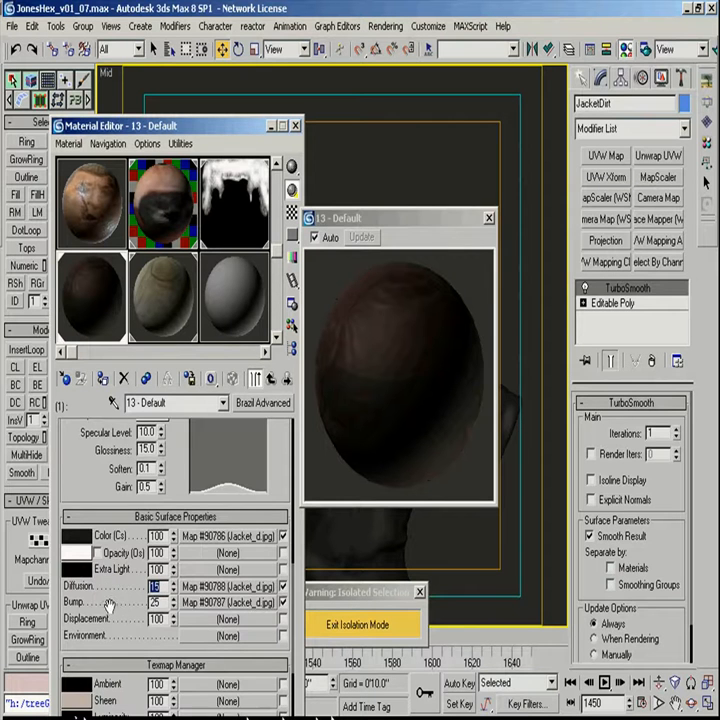
{"action": "scroll", "coordinate": [108, 560], "scroll_direction": "down", "scroll_amount": 5}
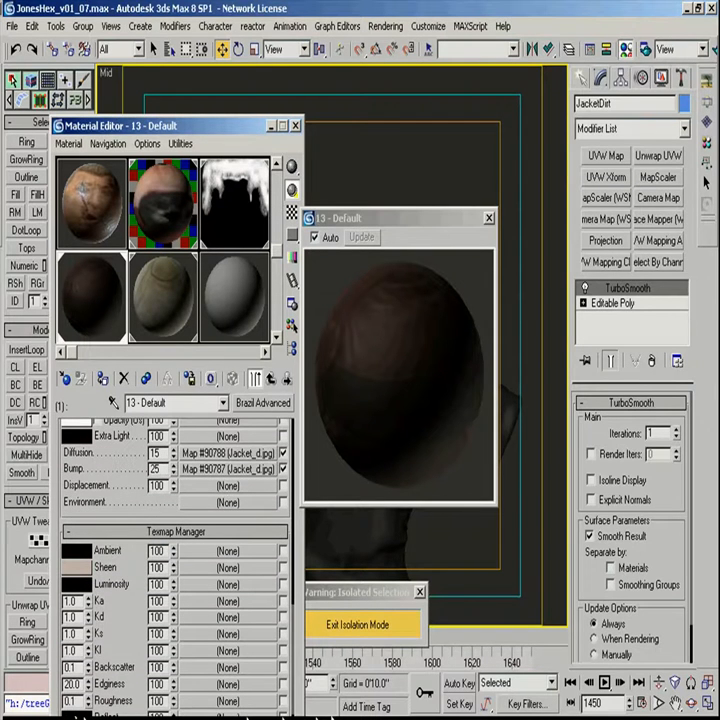
{"action": "left_click", "coordinate": [332, 717]}
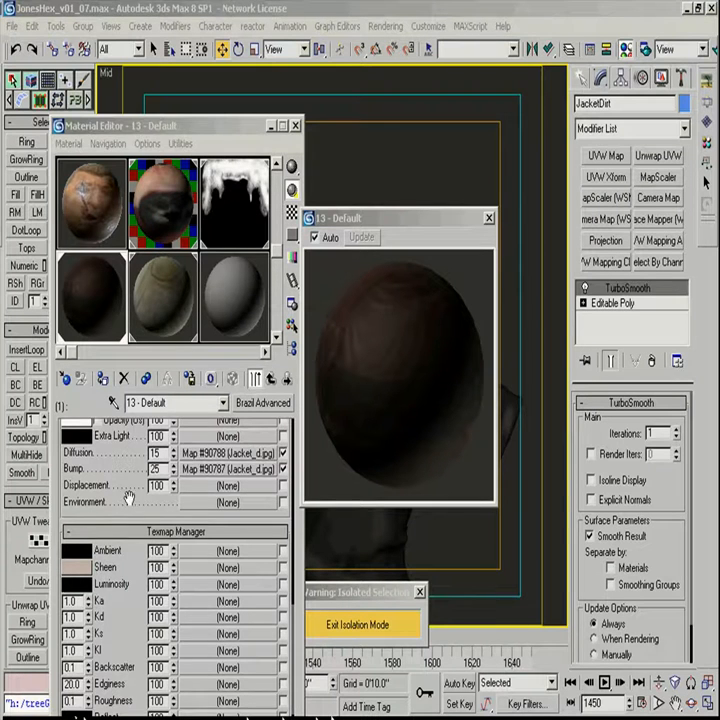
- Assign a Falloff map to the Reflect slot in the Texmap Manager
{"action": "left_click_drag", "start_coordinate": [129, 497], "coordinate": [129, 503]}
{"action": "left_click_drag", "start_coordinate": [131, 605], "coordinate": [131, 507]}
{"action": "left_click", "coordinate": [227, 631]}
{"action": "left_click", "coordinate": [248, 478]}
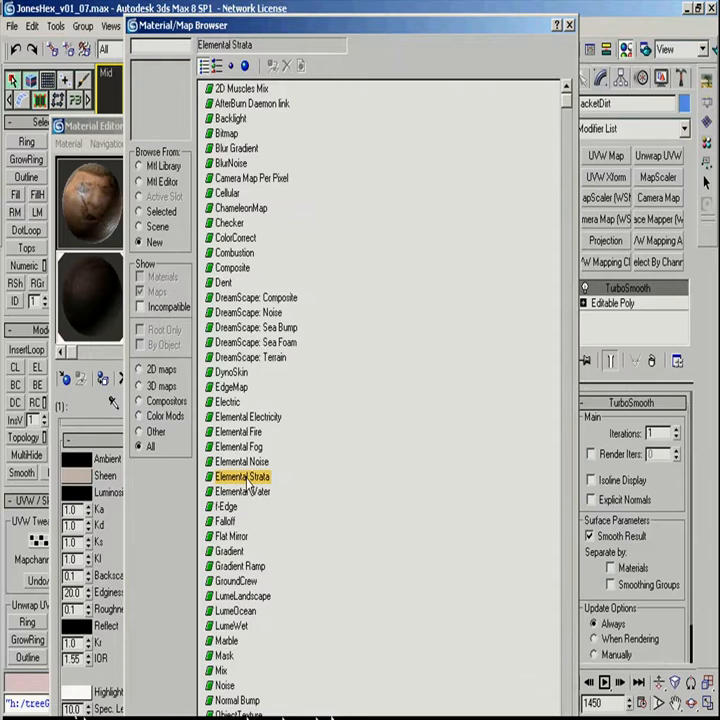
{"action": "left_click", "coordinate": [235, 609]}
{"action": "left_click", "coordinate": [240, 432]}
{"action": "left_click", "coordinate": [232, 386]}
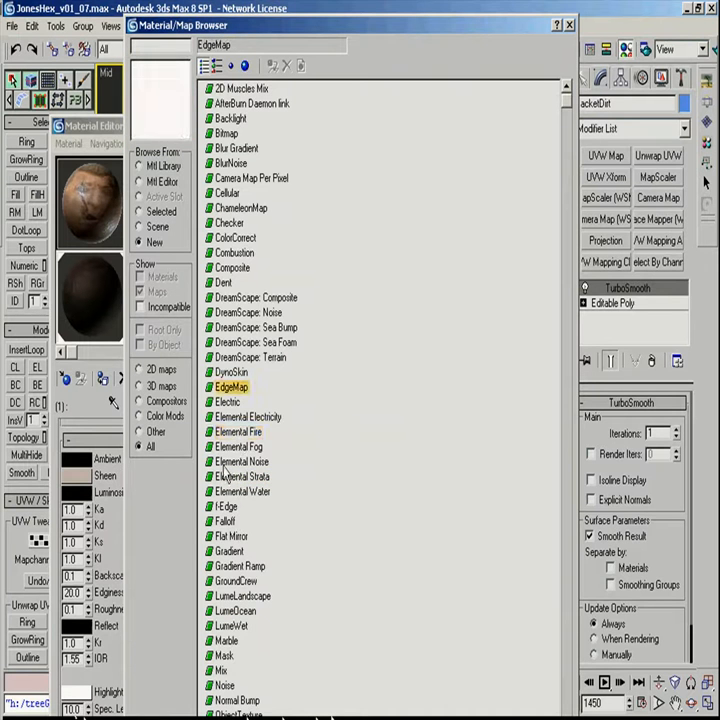
{"action": "scroll", "coordinate": [228, 643], "scroll_direction": "down", "scroll_amount": 1}
{"action": "double_click", "coordinate": [227, 493]}
- Try swapping the Falloff map's two colours, keeping black in front, and show the checkered background in the sample
{"action": "left_click", "coordinate": [276, 481]}
{"action": "left_click", "coordinate": [276, 481]}
{"action": "left_click", "coordinate": [292, 212]}
{"action": "left_click", "coordinate": [276, 483]}
{"action": "left_click", "coordinate": [276, 484]}
{"action": "left_click", "coordinate": [338, 316]}
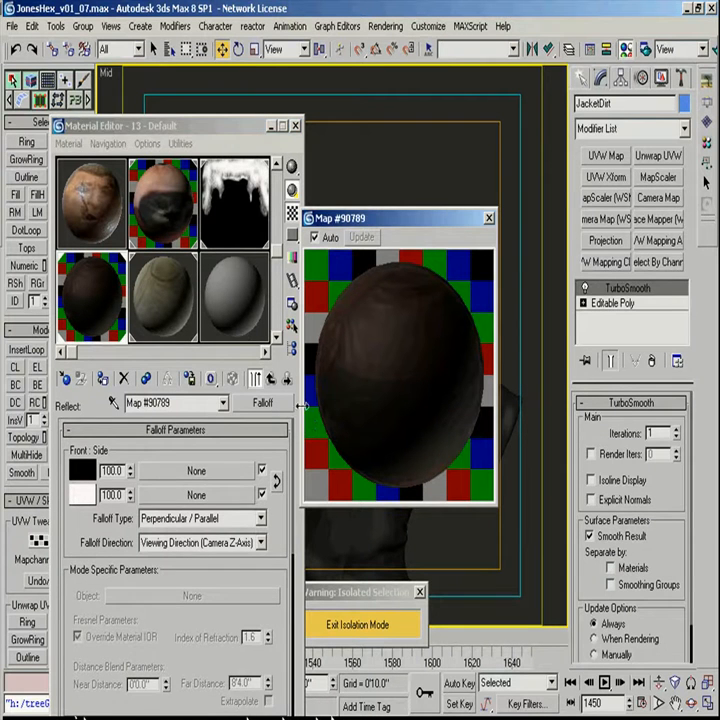
- Add a point to the Falloff mix curve, raise it into a smooth Bezier arch and return to the parent material
{"action": "scroll", "coordinate": [213, 627], "scroll_direction": "down", "scroll_amount": 5}
{"action": "left_click", "coordinate": [110, 543]}
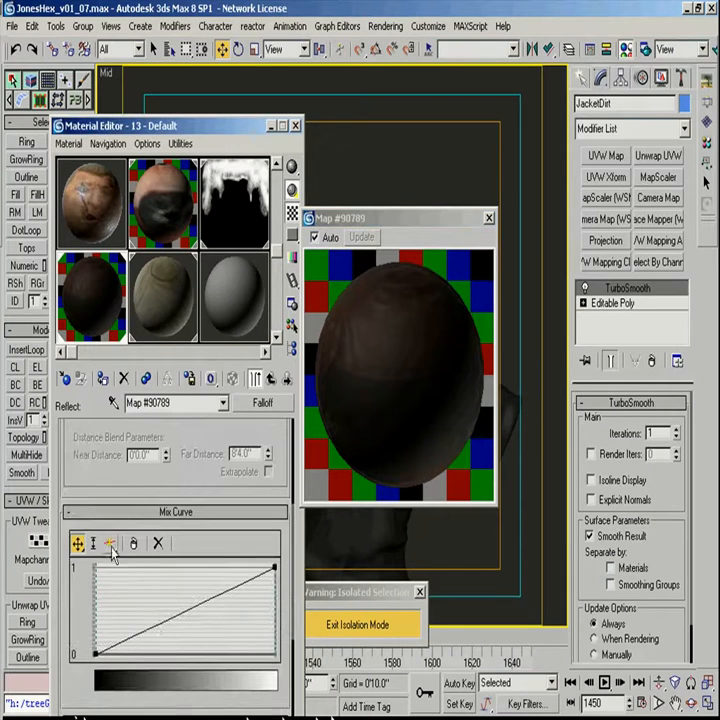
{"action": "left_click_drag", "start_coordinate": [141, 632], "coordinate": [157, 583]}
{"action": "right_click", "coordinate": [139, 582]}
{"action": "left_click", "coordinate": [172, 627]}
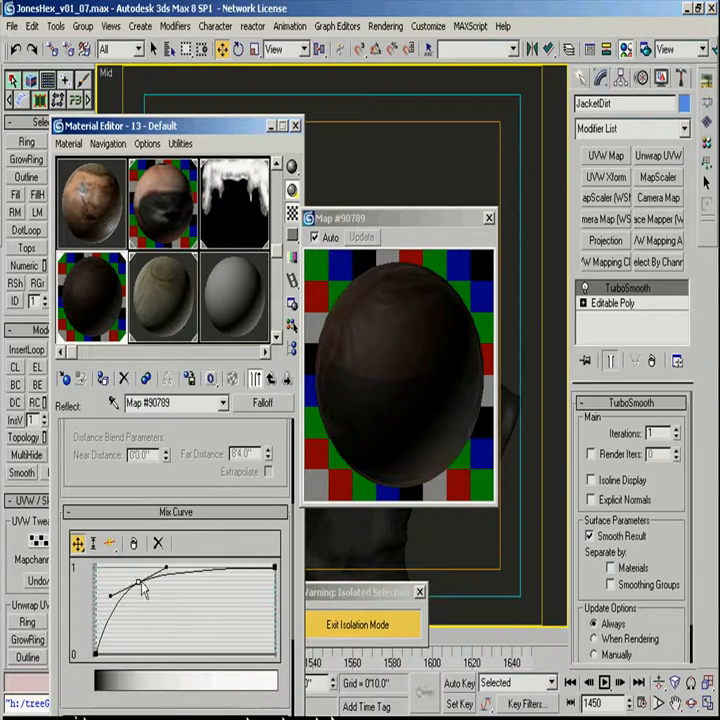
{"action": "left_click", "coordinate": [270, 378]}
- Load SkyLight.hdr from E:\Texture Files as a bitmap in the Environment slot and return to the parent material
{"action": "scroll", "coordinate": [195, 466], "scroll_direction": "up", "scroll_amount": 3}
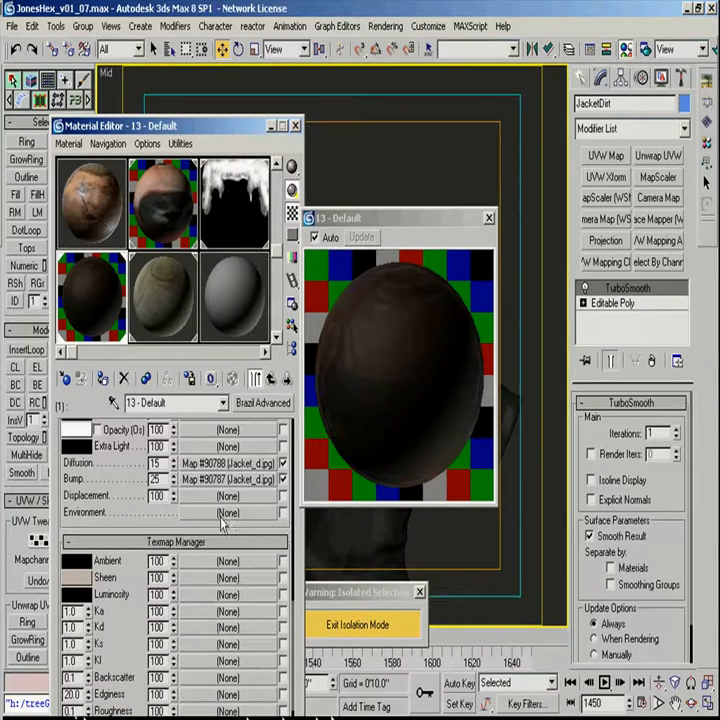
{"action": "left_click", "coordinate": [224, 513]}
{"action": "double_click", "coordinate": [236, 134]}
{"action": "left_click", "coordinate": [328, 481]}
{"action": "scroll", "coordinate": [320, 508], "scroll_direction": "down", "scroll_amount": 5}
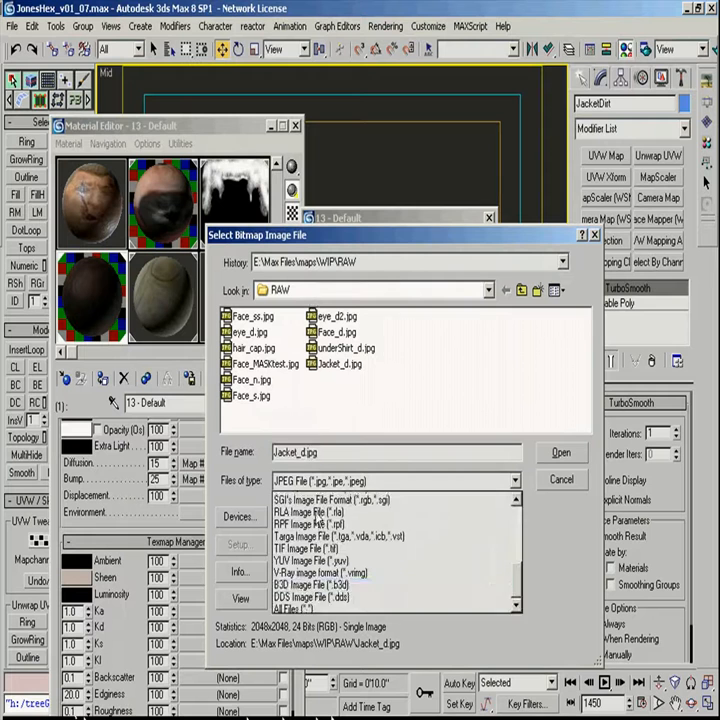
{"action": "left_click", "coordinate": [312, 608]}
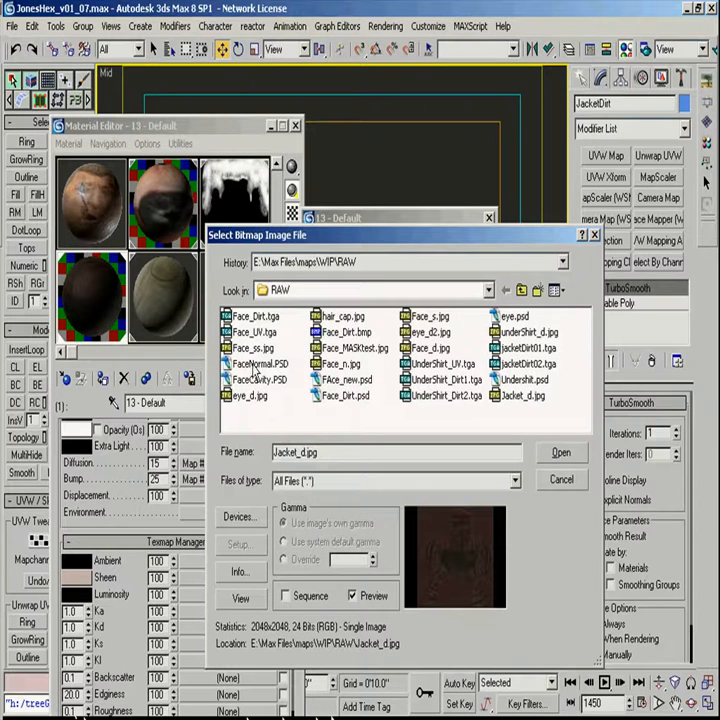
{"action": "left_click", "coordinate": [488, 290]}
{"action": "left_click", "coordinate": [297, 397]}
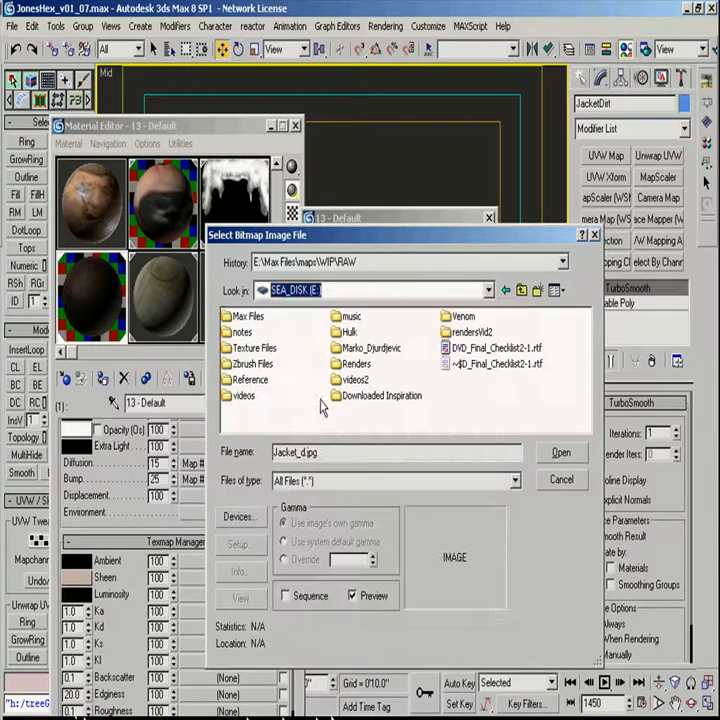
{"action": "double_click", "coordinate": [262, 348]}
{"action": "left_click", "coordinate": [474, 395]}
{"action": "left_click", "coordinate": [560, 456]}
{"action": "left_click", "coordinate": [456, 615]}
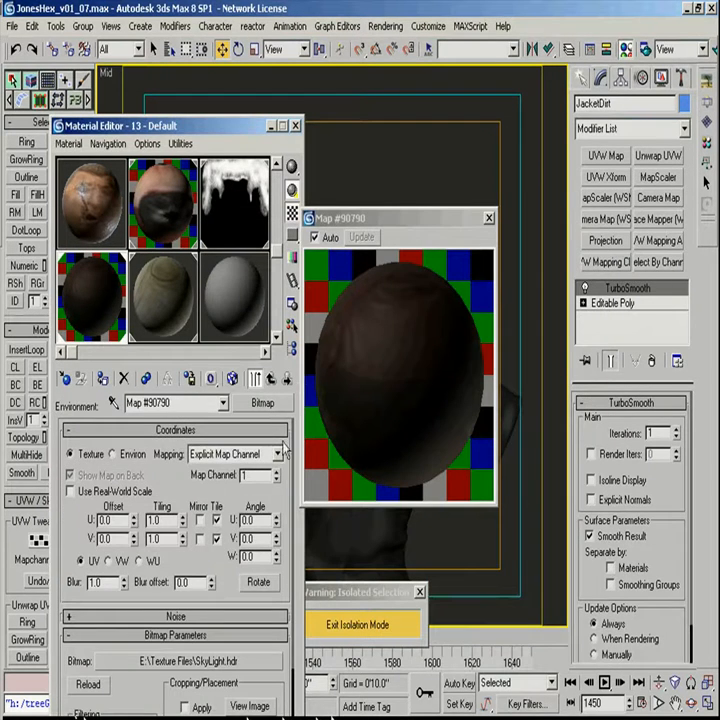
{"action": "left_click", "coordinate": [270, 378]}
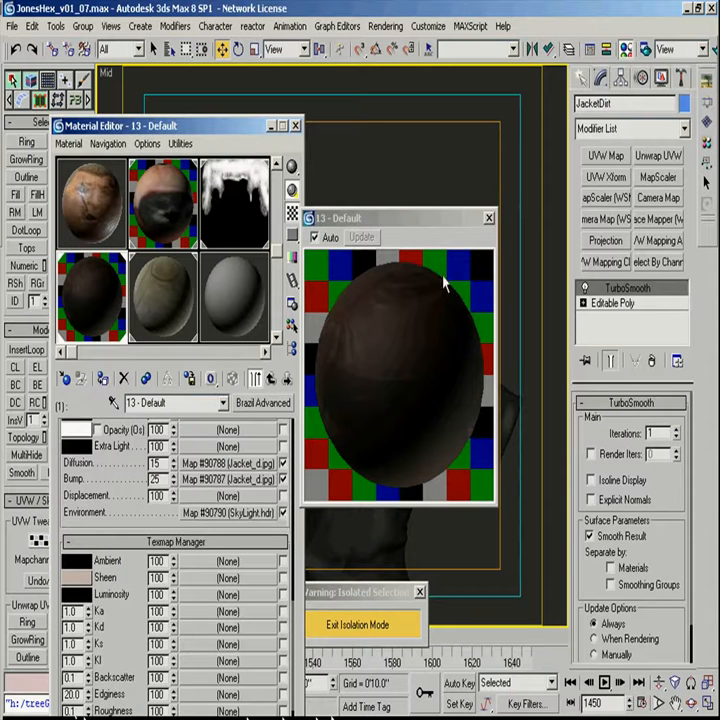
- Copy the Color (Cs) Jacket_d.jpg map into the Spec. Level slot and close the magnified sample preview
{"action": "scroll", "coordinate": [116, 490], "scroll_direction": "down", "scroll_amount": 3}
{"action": "scroll", "coordinate": [116, 490], "scroll_direction": "up", "scroll_amount": 4}
{"action": "right_click", "coordinate": [250, 442]}
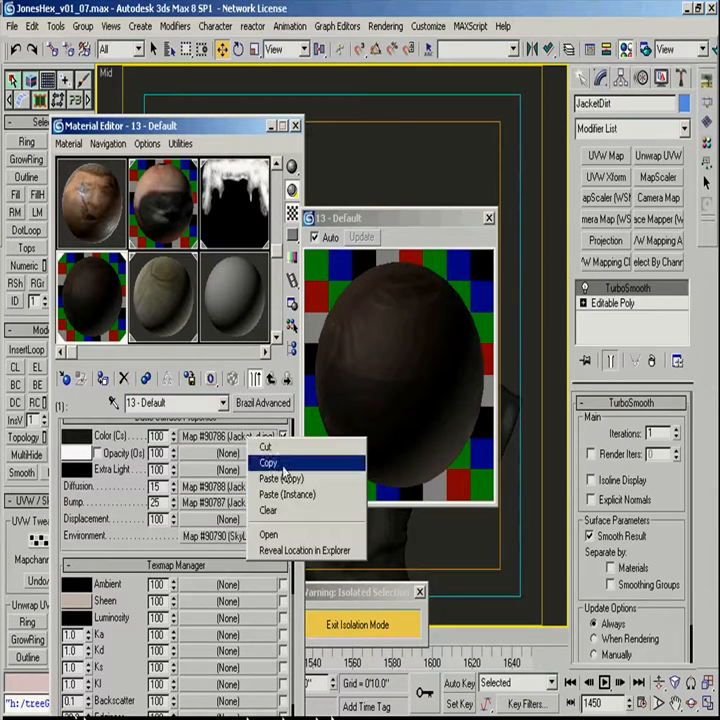
{"action": "left_click", "coordinate": [276, 463]}
{"action": "scroll", "coordinate": [170, 500], "scroll_direction": "down", "scroll_amount": 5}
{"action": "right_click", "coordinate": [218, 580]}
{"action": "left_click", "coordinate": [245, 588]}
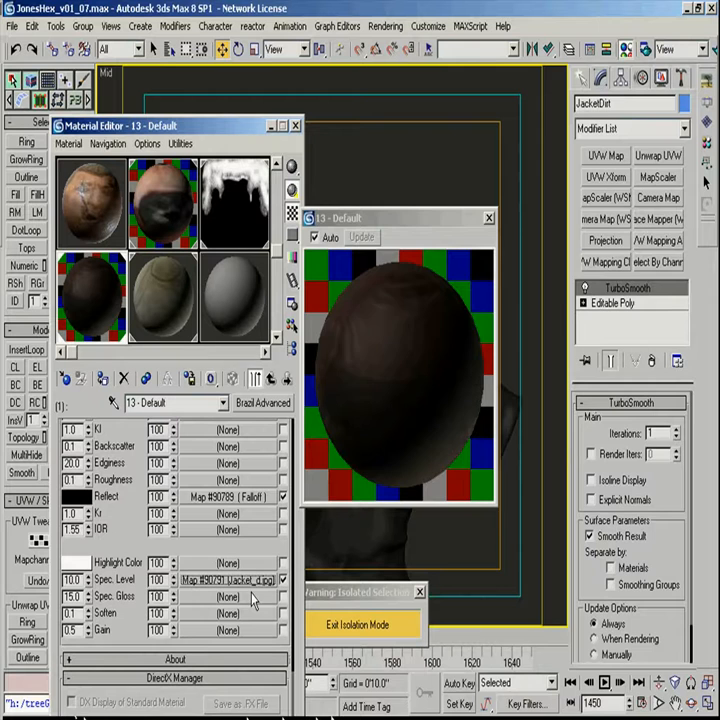
{"action": "left_click", "coordinate": [489, 218]}
- Quick-render the jacket through the Mid camera and switch to the jacketDirt01.tga document in Photoshop
{"action": "left_click", "coordinate": [446, 235]}
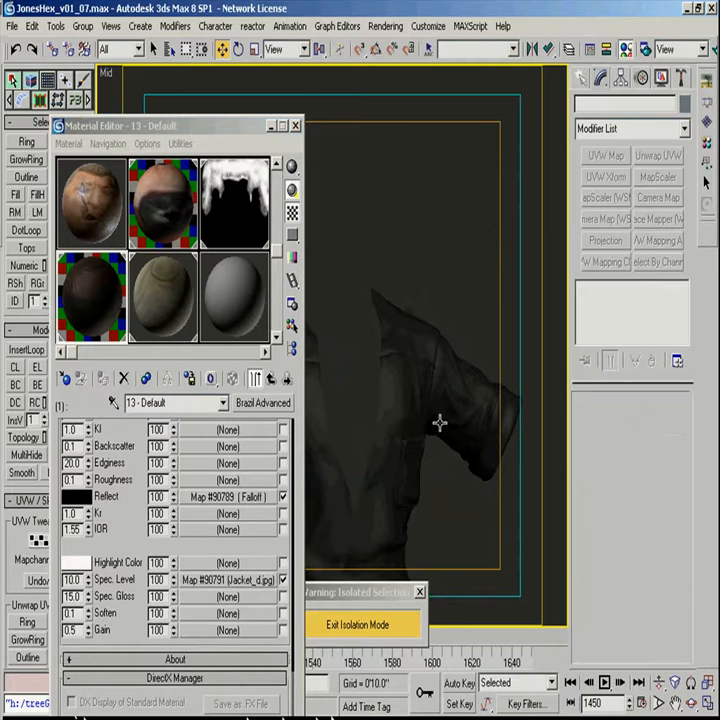
{"action": "key", "text": "shift+q"}
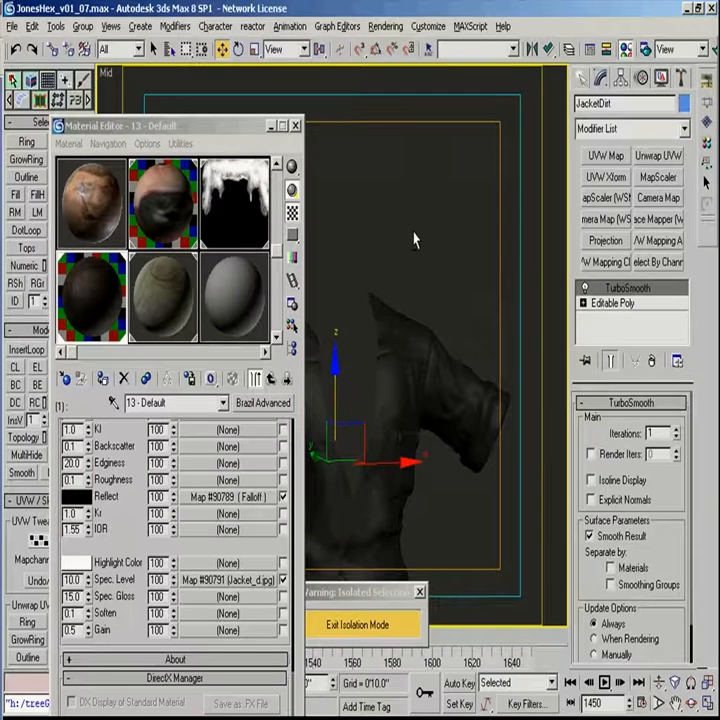
{"action": "key", "text": "alt+Tab"}
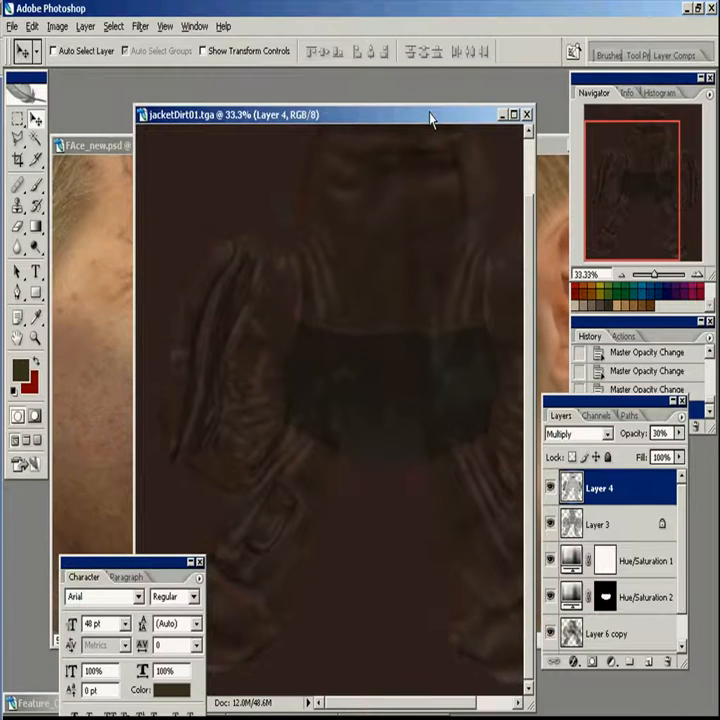
- Zoom into the lower waist of the jacket texture at 100% and check what the two Hue/Saturation layers do
{"action": "double_click", "coordinate": [430, 115]}
{"action": "key", "text": "z"}
{"action": "left_click_drag", "start_coordinate": [203, 272], "coordinate": [423, 577]}
{"action": "scroll", "coordinate": [345, 473], "scroll_direction": "down", "scroll_amount": 3}
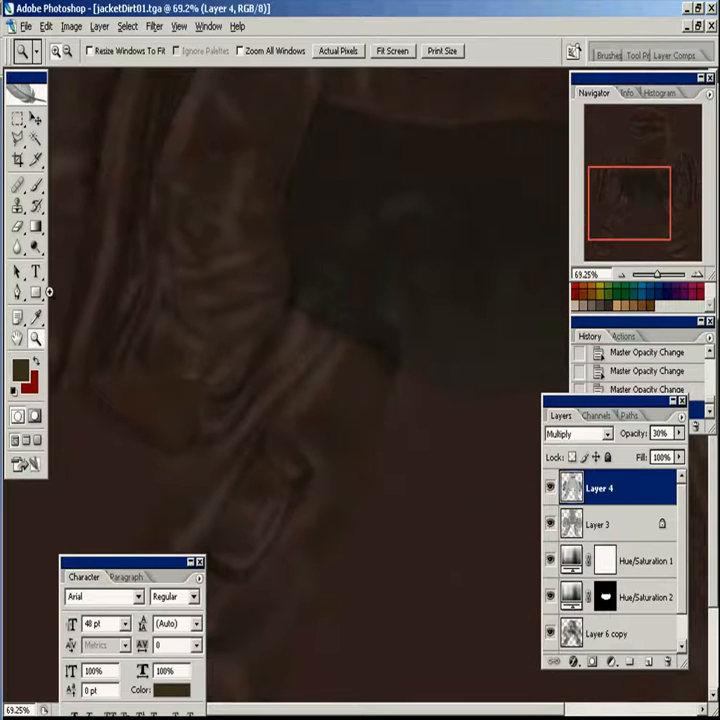
{"action": "double_click", "coordinate": [36, 341]}
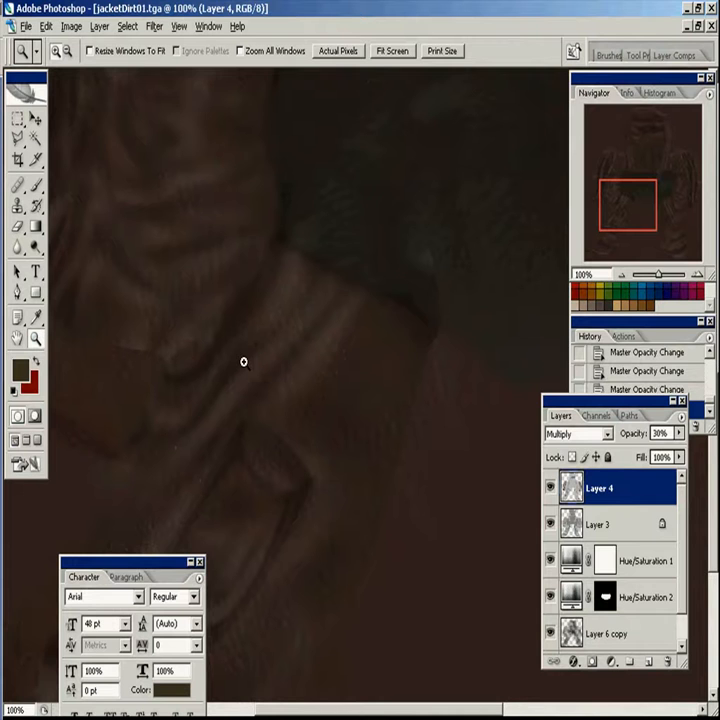
{"action": "left_click", "coordinate": [551, 562]}
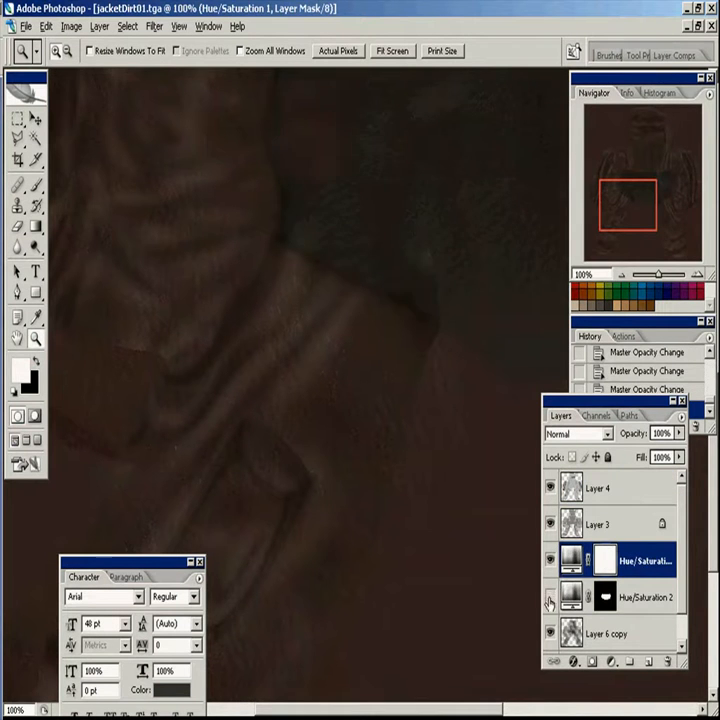
{"action": "left_click", "coordinate": [583, 597]}
- Create a new layer directly above Layer 6 copy and bring up the lower sleeve area with the Brush tool active
{"action": "left_click", "coordinate": [647, 661]}
{"action": "key", "text": "ctrl+z"}
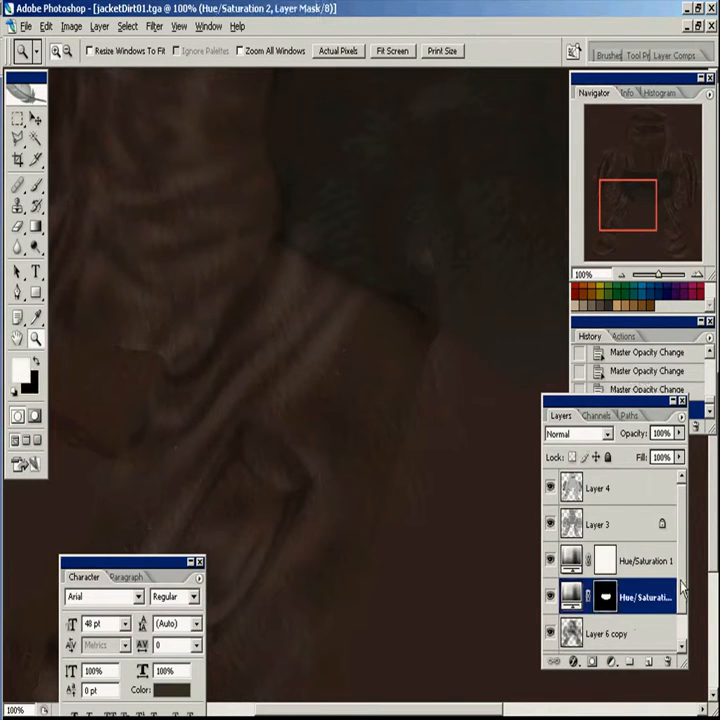
{"action": "left_click_drag", "start_coordinate": [681, 588], "coordinate": [681, 610]}
{"action": "left_click", "coordinate": [655, 600]}
{"action": "left_click", "coordinate": [649, 661]}
{"action": "left_click", "coordinate": [35, 187]}
{"action": "mouse_move", "coordinate": [288, 442]}
{"action": "left_mouse_down"}
{"action": "mouse_move", "coordinate": [386, 206]}
{"action": "mouse_move", "coordinate": [359, 175]}
{"action": "left_mouse_up"}
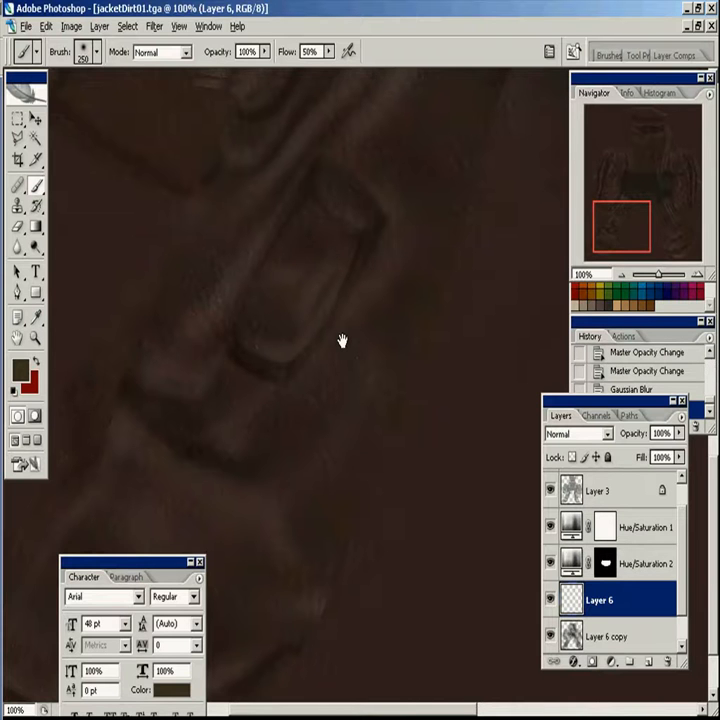
- Load Layer 6's waist outline as a selection, fill it with white on a new layer and hide Layer 6
{"action": "left_click", "coordinate": [571, 600], "text": "ctrl"}
{"action": "left_click", "coordinate": [649, 662]}
{"action": "key", "text": "alt+BackSpace"}
{"action": "left_click", "coordinate": [551, 637]}
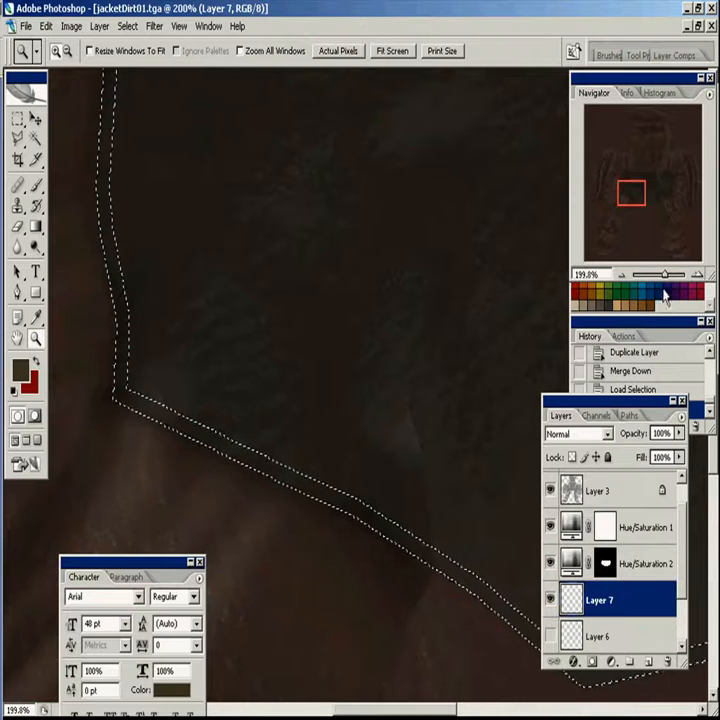
{"action": "left_click", "coordinate": [579, 303]}
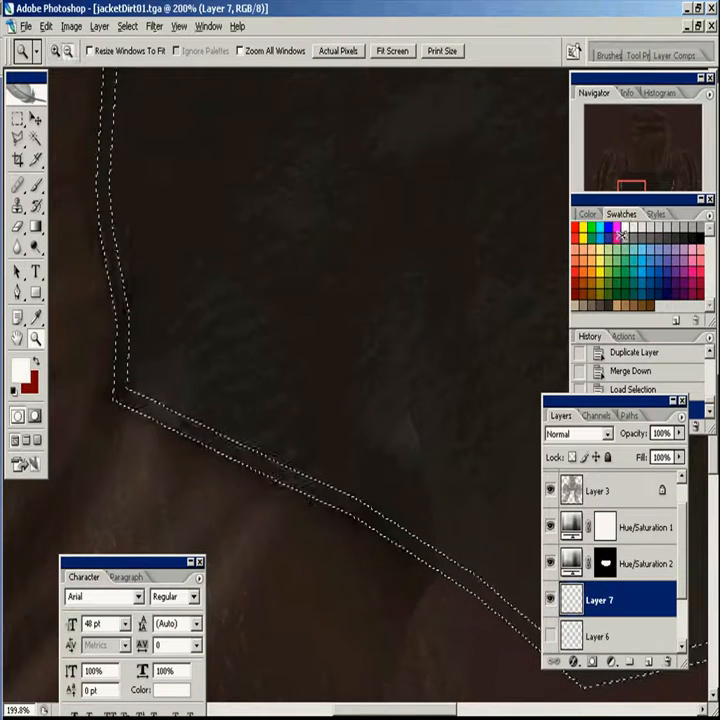
{"action": "key", "text": "alt+BackSpace"}
- Invert the selection, clear the soft spill outside the white outline twice and deselect
{"action": "left_click", "coordinate": [128, 26]}
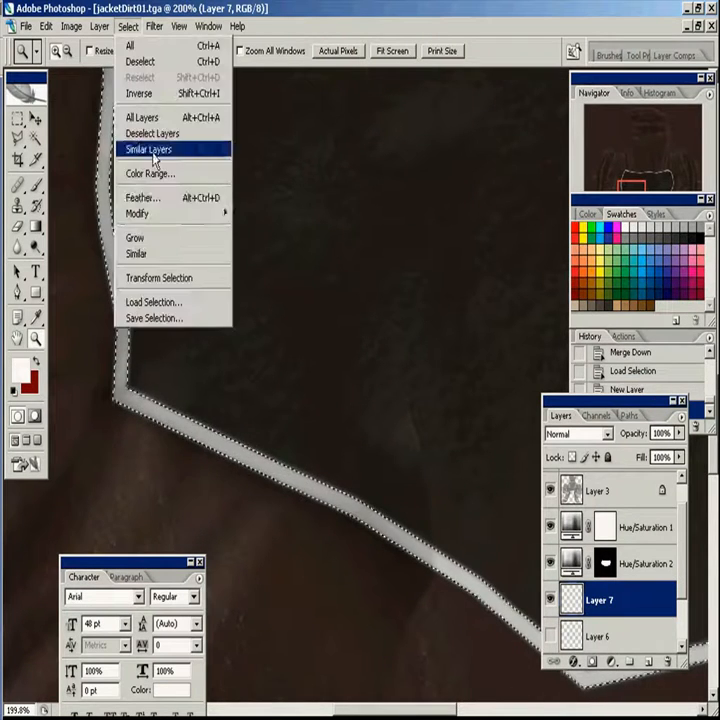
{"action": "left_click", "coordinate": [140, 92]}
{"action": "key", "text": "Delete"}
{"action": "key", "text": "Delete"}
{"action": "key", "text": "ctrl+d"}
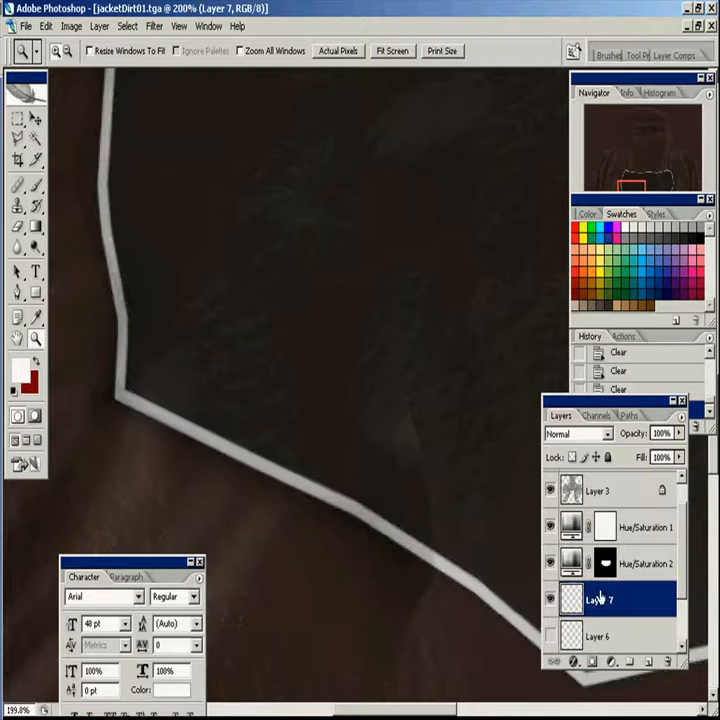
- Add a Bevel and Emboss layer style with Texture enabled to the white outline on Layer 7
{"action": "left_click", "coordinate": [574, 662]}
{"action": "left_click", "coordinate": [601, 482]}
{"action": "left_click_drag", "start_coordinate": [381, 452], "coordinate": [350, 261]}
{"action": "left_click", "coordinate": [289, 551]}
{"action": "left_click", "coordinate": [268, 550]}
{"action": "left_click", "coordinate": [300, 406]}
{"action": "left_click", "coordinate": [279, 447]}
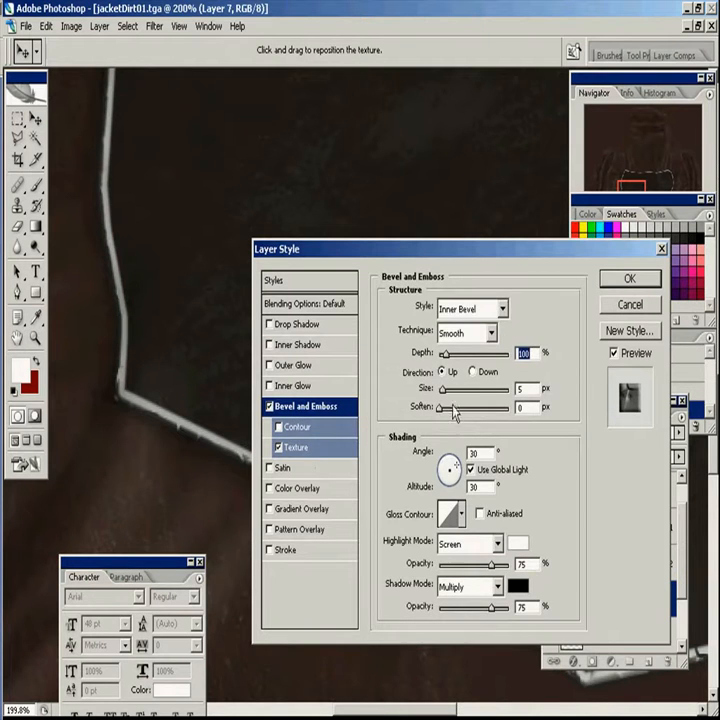
- Use the diagonal line pattern as the bevel texture, with scale 31% and depth -236%
{"action": "left_click", "coordinate": [330, 446]}
{"action": "left_click", "coordinate": [460, 327]}
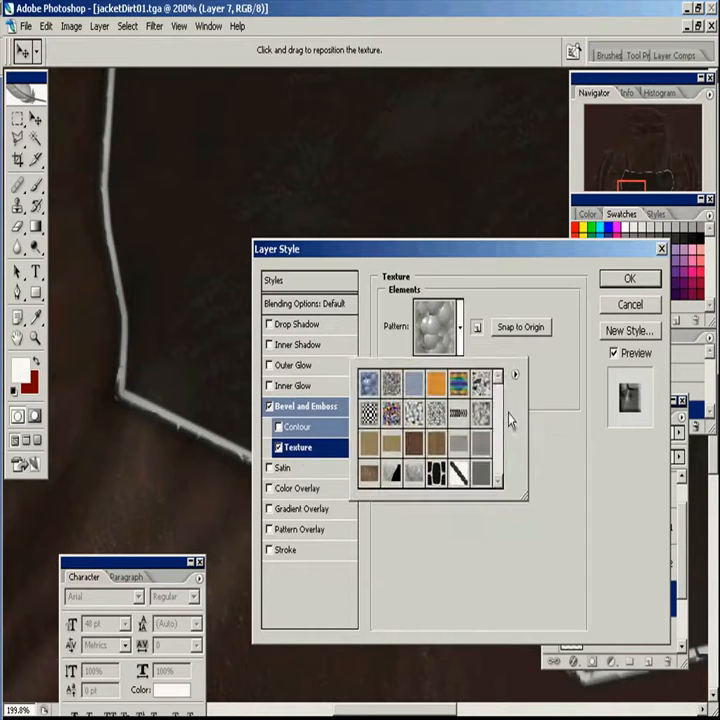
{"action": "left_click", "coordinate": [478, 477]}
{"action": "left_click", "coordinate": [458, 476]}
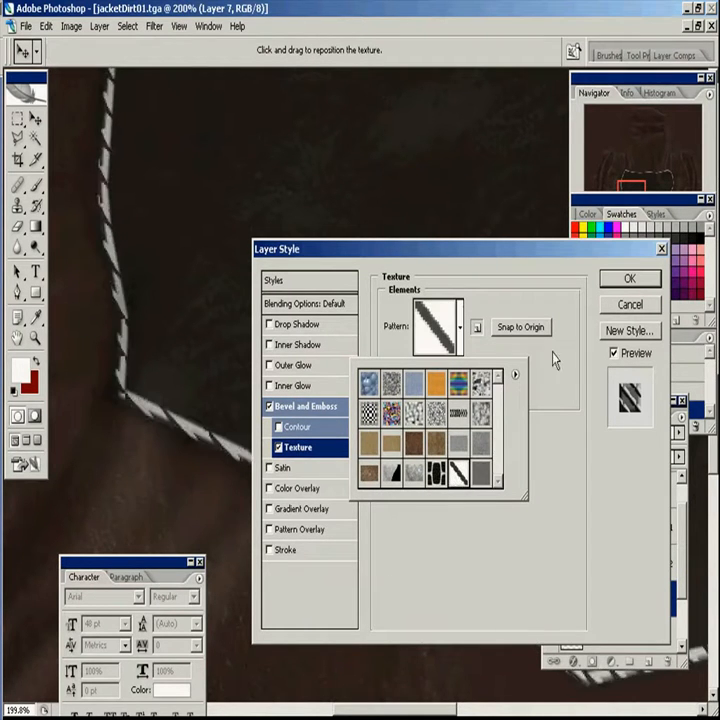
{"action": "left_click", "coordinate": [507, 373]}
{"action": "left_click_drag", "start_coordinate": [466, 366], "coordinate": [425, 371]}
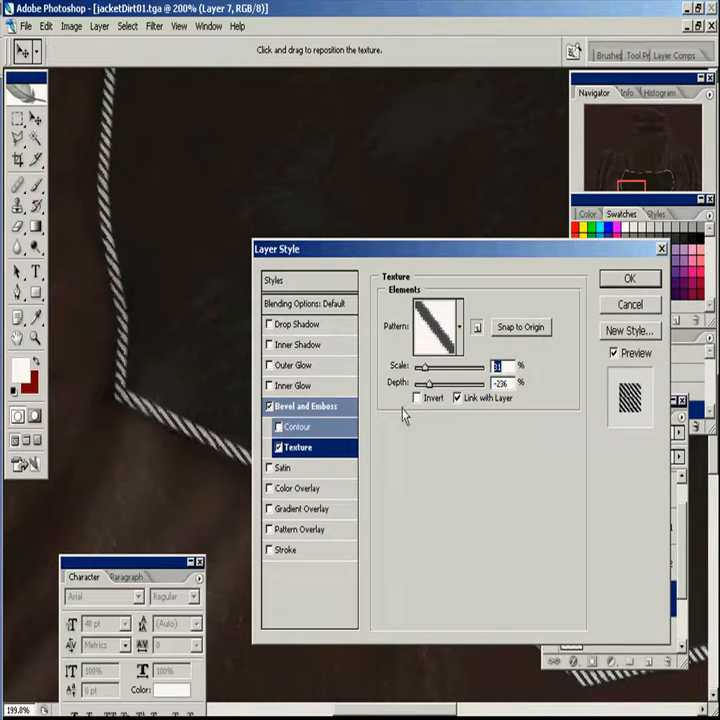
- Set the bevel's highlight mode to Soft Light and its shadow mode to Multiply, and apply the layer style
{"action": "left_click", "coordinate": [318, 407]}
{"action": "left_click", "coordinate": [486, 540]}
{"action": "left_click", "coordinate": [458, 330]}
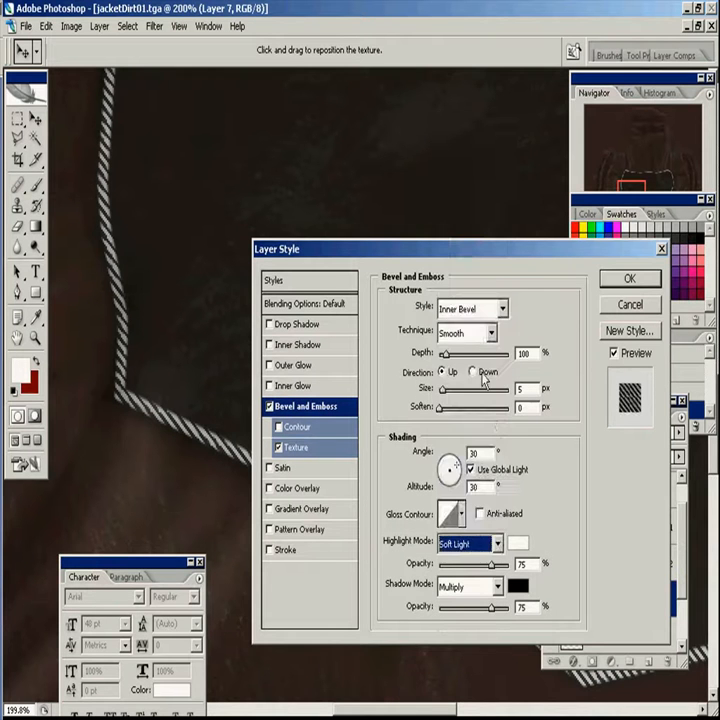
{"action": "left_click", "coordinate": [490, 587]}
{"action": "left_click", "coordinate": [462, 359]}
{"action": "left_click", "coordinate": [490, 587]}
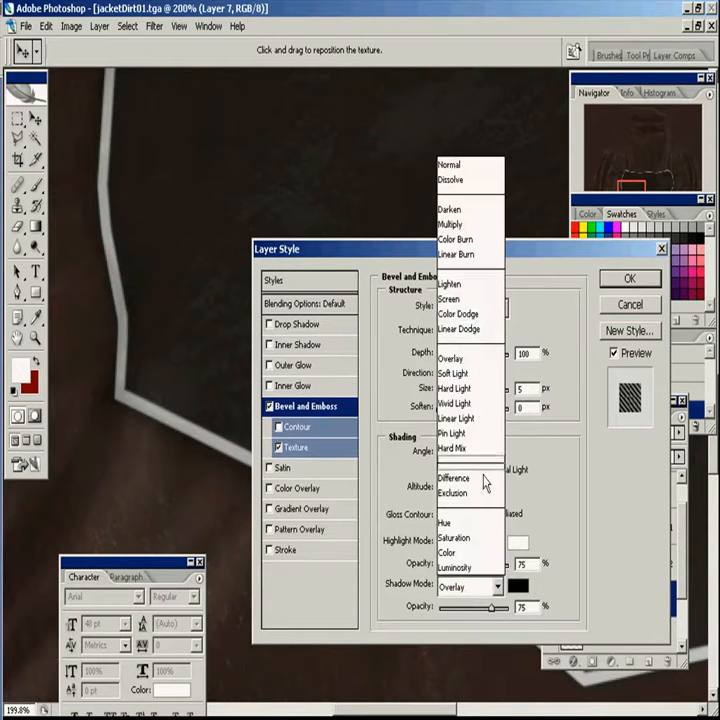
{"action": "left_click", "coordinate": [465, 239]}
{"action": "key", "text": "Up"}
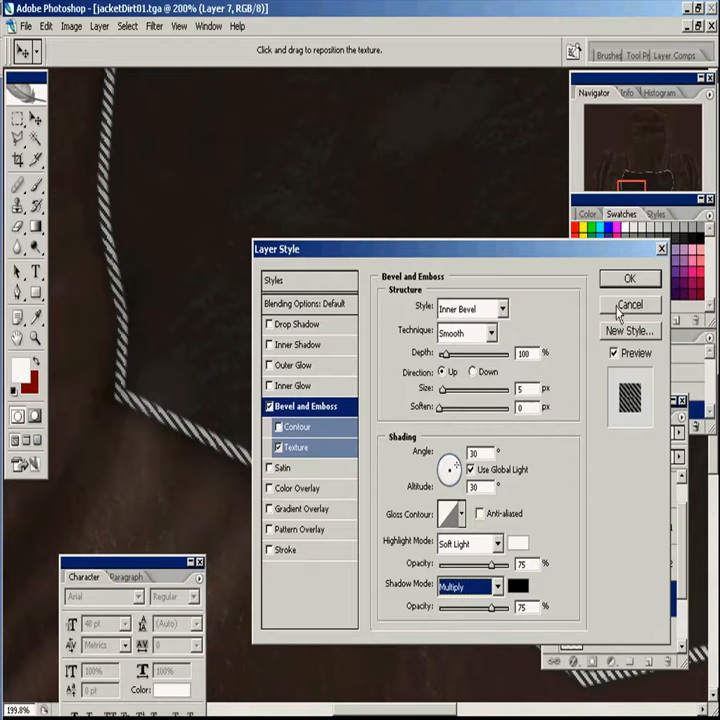
{"action": "key", "text": "Return"}
- Set Layer 7's blend mode to Multiply and view the stitched outline at 66.7%
{"action": "left_click", "coordinate": [569, 434]}
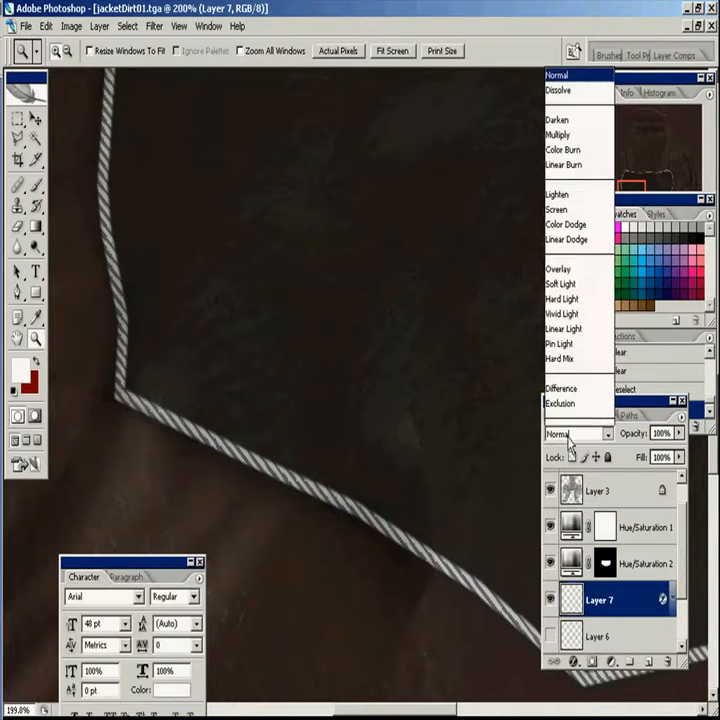
{"action": "left_click", "coordinate": [556, 74]}
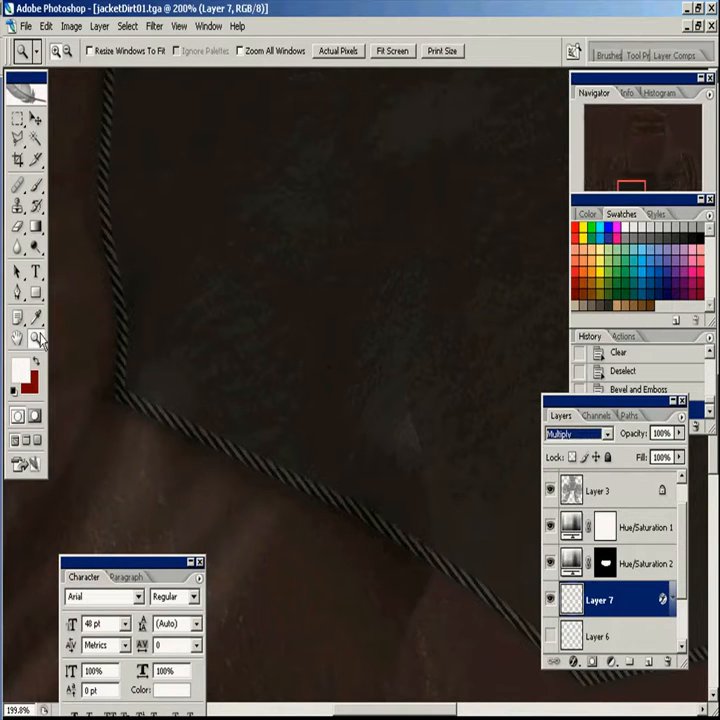
{"action": "key", "text": "ctrl+minus"}
{"action": "key", "text": "ctrl+minus"}
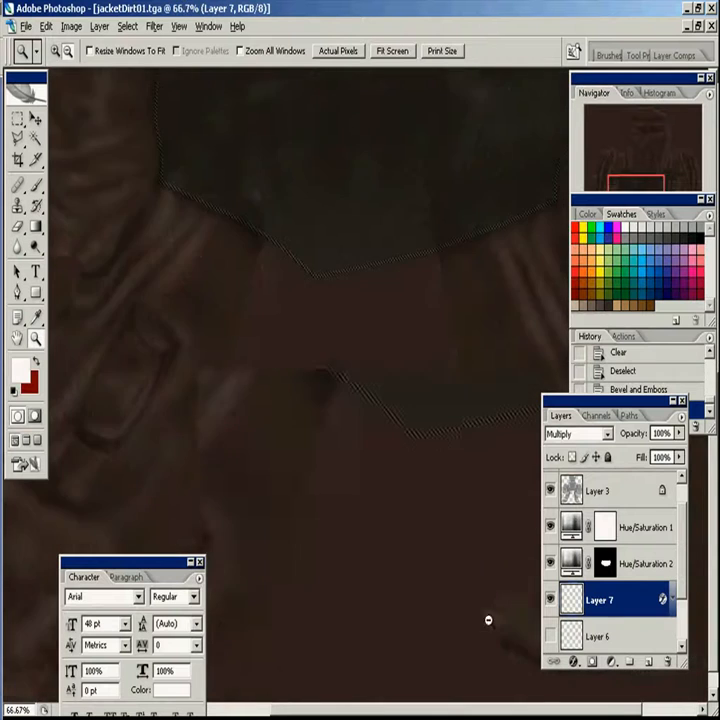
- Hide Layer 7 and load the outline of Layer 6 as a selection
{"action": "left_click", "coordinate": [550, 599]}
{"action": "left_click", "coordinate": [598, 636]}
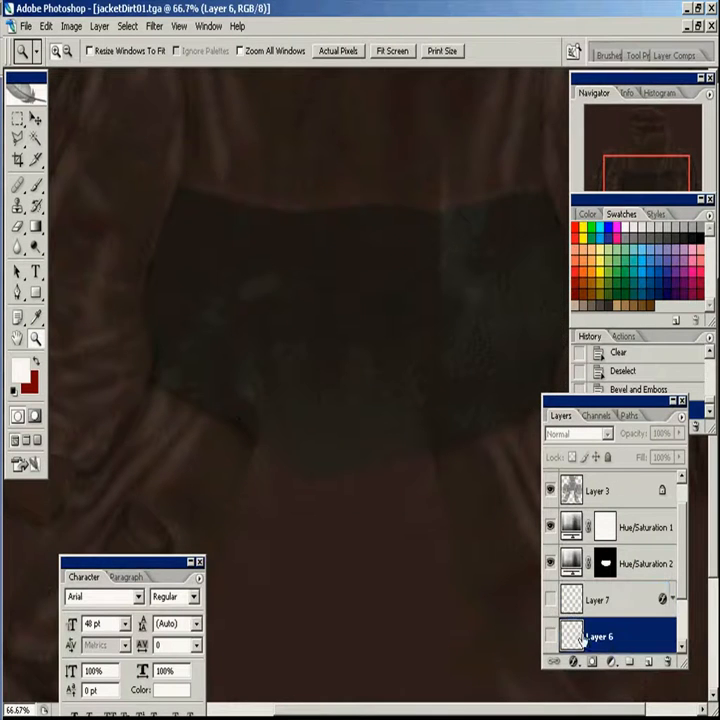
{"action": "left_click", "coordinate": [580, 630], "text": "ctrl"}
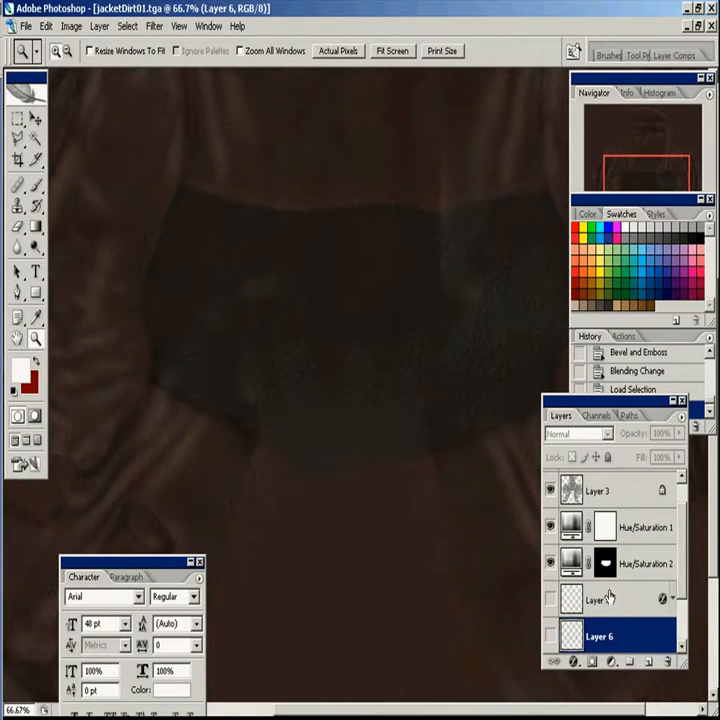
- Switch to the Brush tool and turn off Shape Dynamics, leaving Scattering disabled as well
{"action": "left_click", "coordinate": [37, 185]}
{"action": "left_click", "coordinate": [611, 57]}
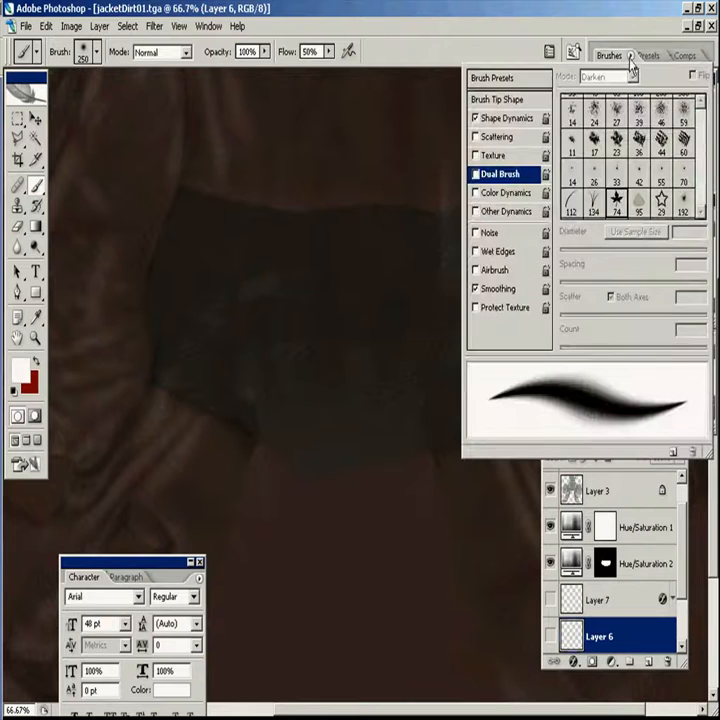
{"action": "left_click", "coordinate": [508, 118]}
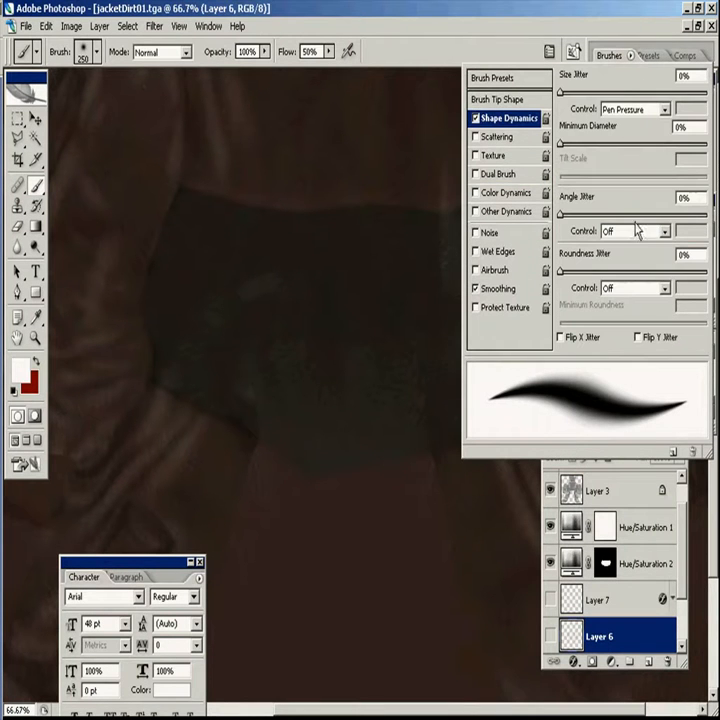
{"action": "left_click", "coordinate": [476, 118]}
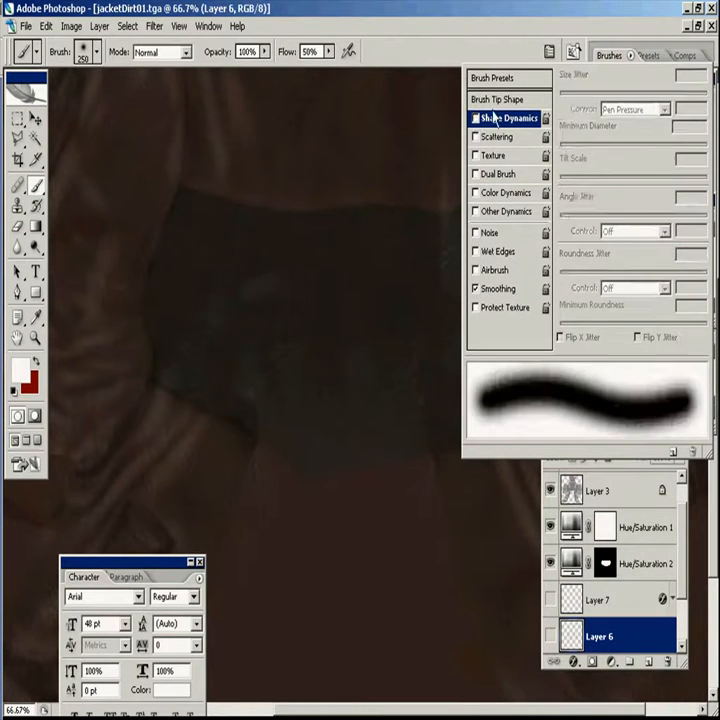
{"action": "left_click", "coordinate": [500, 136]}
{"action": "left_click", "coordinate": [477, 138]}
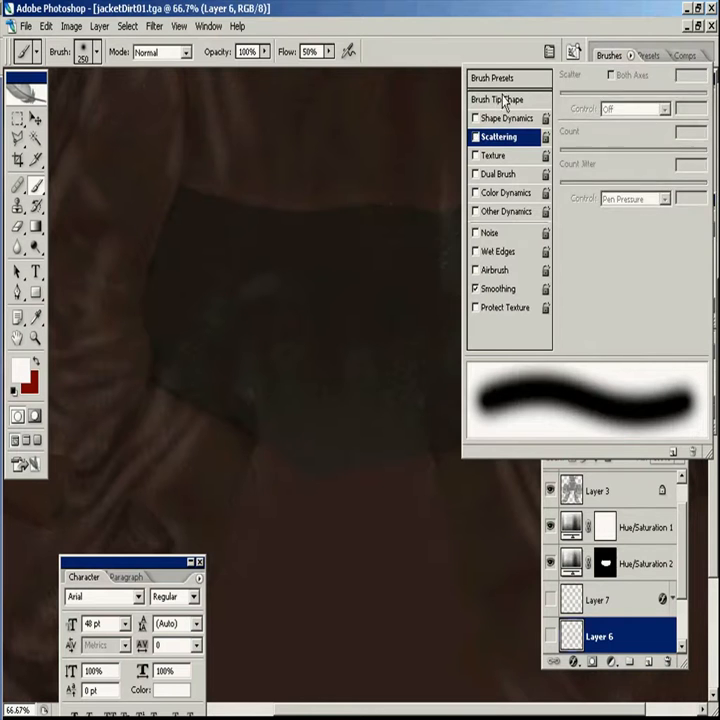
- Shape the brush tip into a spaced dash: diameter 135 px, roundness 15%, hardness 27% and spacing 981%
{"action": "left_click", "coordinate": [504, 76]}
{"action": "left_click", "coordinate": [502, 99]}
{"action": "mouse_move", "coordinate": [581, 348]}
{"action": "left_mouse_down"}
{"action": "mouse_move", "coordinate": [638, 350]}
{"action": "mouse_move", "coordinate": [645, 342]}
{"action": "left_mouse_up"}
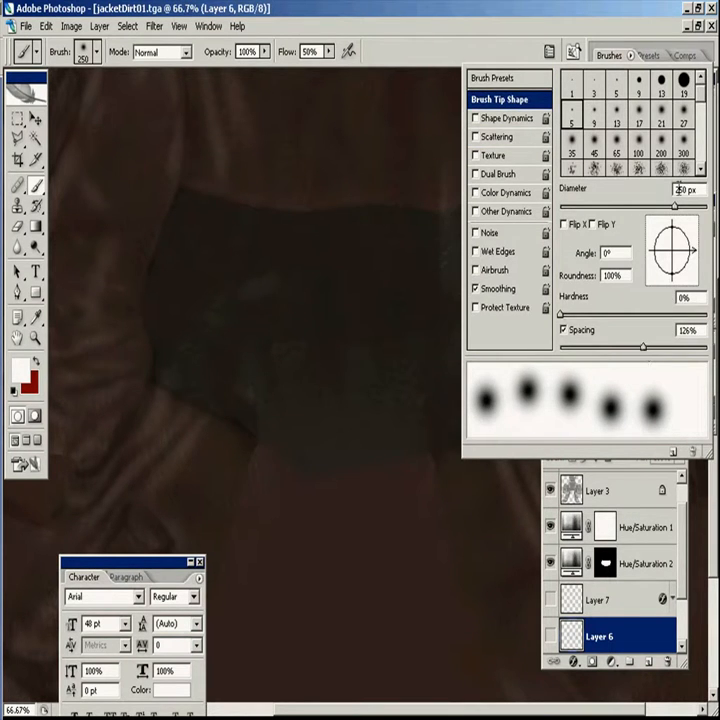
{"action": "left_click_drag", "start_coordinate": [560, 316], "coordinate": [601, 317]}
{"action": "mouse_move", "coordinate": [675, 208]}
{"action": "left_mouse_down"}
{"action": "mouse_move", "coordinate": [639, 206]}
{"action": "mouse_move", "coordinate": [659, 209]}
{"action": "mouse_move", "coordinate": [646, 207]}
{"action": "left_mouse_up"}
{"action": "left_click", "coordinate": [625, 274]}
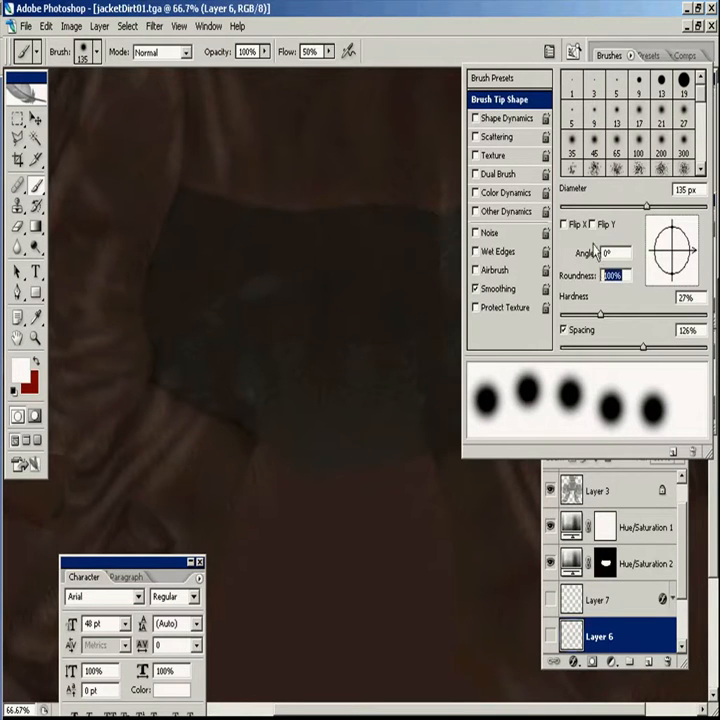
{"action": "type", "text": "50"}
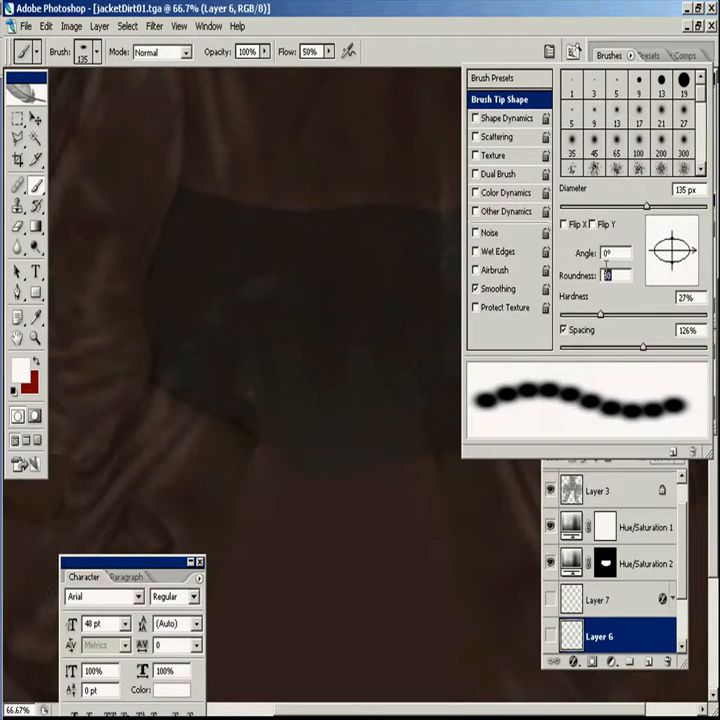
{"action": "type", "text": "15"}
{"action": "left_click_drag", "start_coordinate": [645, 348], "coordinate": [704, 347]}
- Try painting on the hidden Layer 6, dismiss the error and create a new layer above it
{"action": "left_click", "coordinate": [335, 367]}
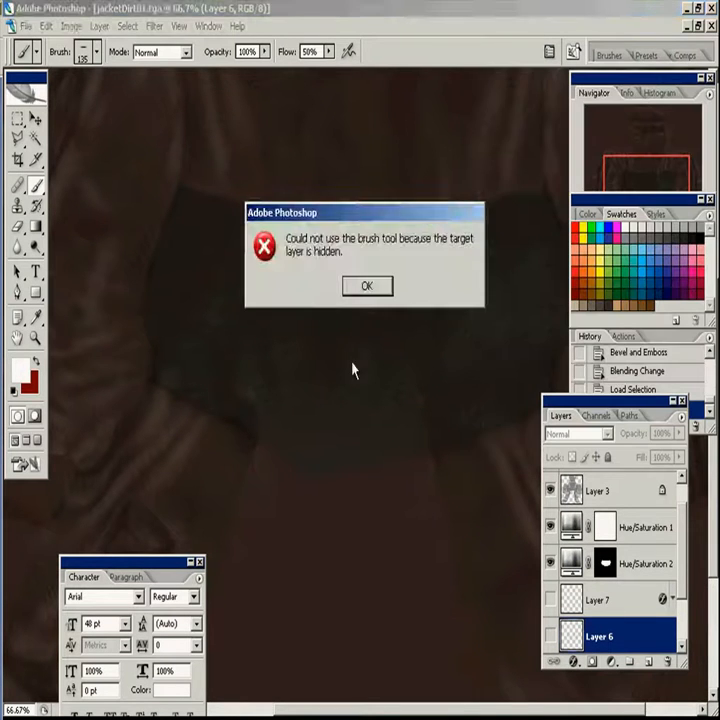
{"action": "left_click", "coordinate": [366, 287]}
{"action": "left_click", "coordinate": [648, 662]}
- Try dashed test strokes across the waist on the new layer and undo them
{"action": "left_click", "coordinate": [508, 553]}
{"action": "left_click_drag", "start_coordinate": [315, 257], "coordinate": [357, 496]}
{"action": "key", "text": "ctrl+alt+z"}
{"action": "key", "text": "ctrl+alt+z"}
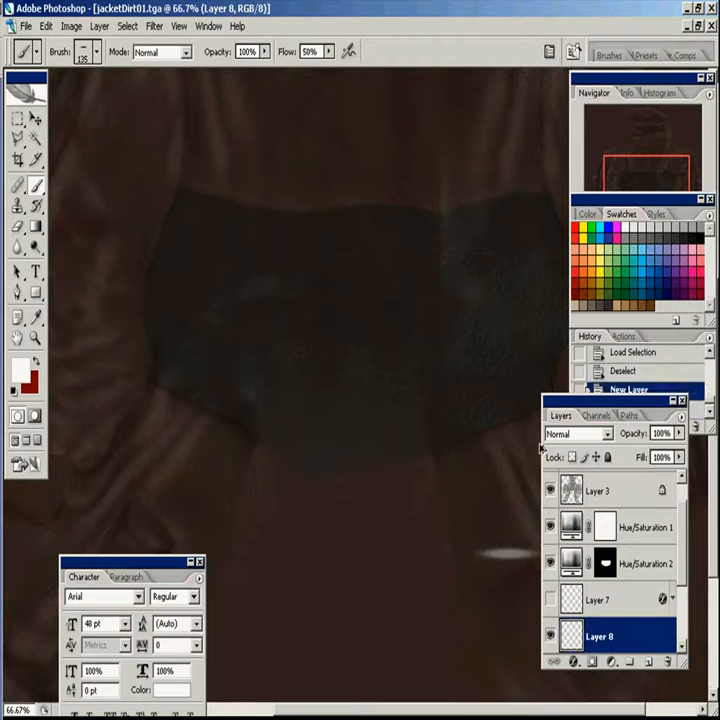
{"action": "mouse_move", "coordinate": [220, 381]}
{"action": "left_mouse_down"}
{"action": "mouse_move", "coordinate": [334, 365]}
{"action": "mouse_move", "coordinate": [527, 580]}
{"action": "left_mouse_up"}
{"action": "key", "text": "ctrl+alt+z"}
- Reduce the dash brush diameter to 60 px
{"action": "key", "text": "bracketleft"}
{"action": "key", "text": "bracketleft"}
{"action": "key", "text": "bracketleft"}
{"action": "key", "text": "bracketleft"}
{"action": "key", "text": "bracketleft"}
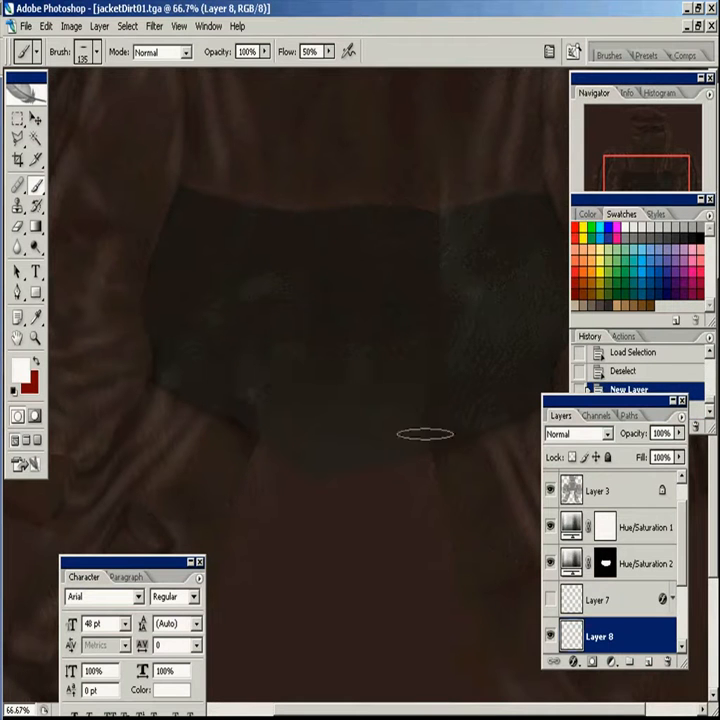
- Leave Color Dynamics and Other Dynamics off for the dash brush and turn on Wet Edges
{"action": "left_click", "coordinate": [609, 55]}
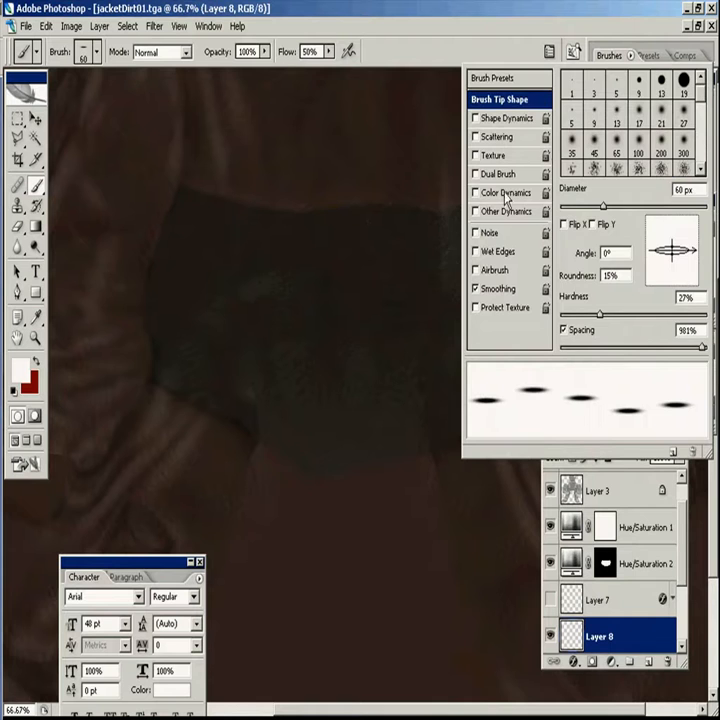
{"action": "left_click", "coordinate": [535, 192]}
{"action": "left_click", "coordinate": [476, 193]}
{"action": "left_click", "coordinate": [477, 212]}
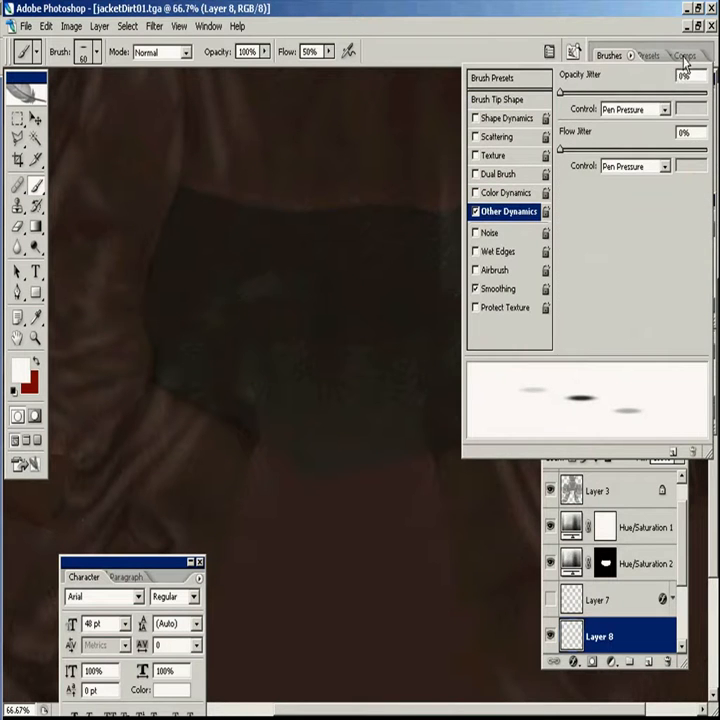
{"action": "left_click", "coordinate": [476, 212]}
{"action": "left_click", "coordinate": [500, 254]}
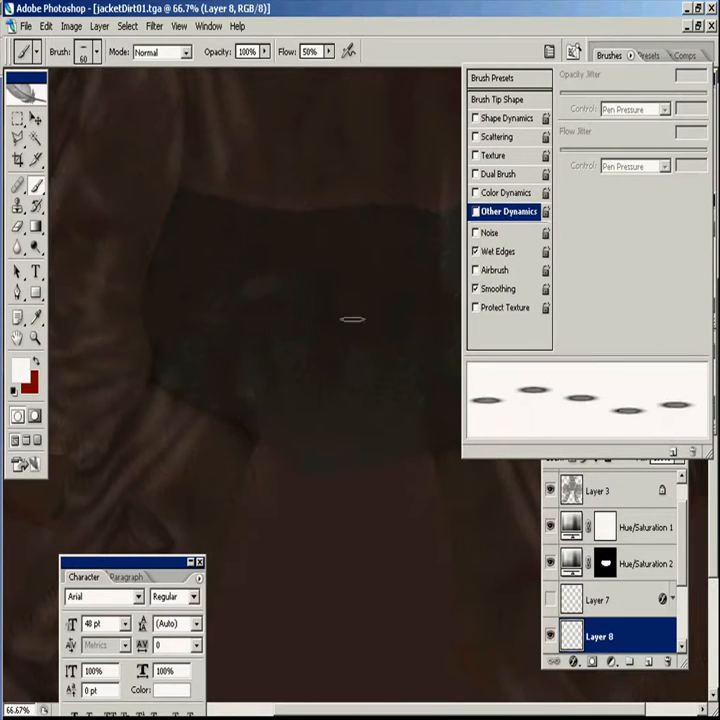
- Try Dual Brush on the dash tip, reduce the brush diameter to 10 px and test it on the waist panel
{"action": "left_click", "coordinate": [607, 56]}
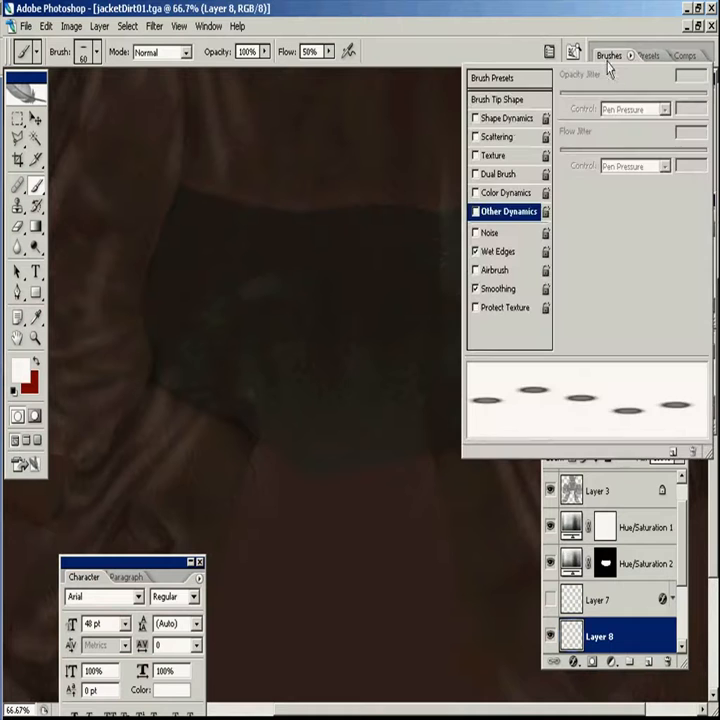
{"action": "left_click", "coordinate": [497, 137]}
{"action": "left_click", "coordinate": [476, 137]}
{"action": "left_click", "coordinate": [477, 175]}
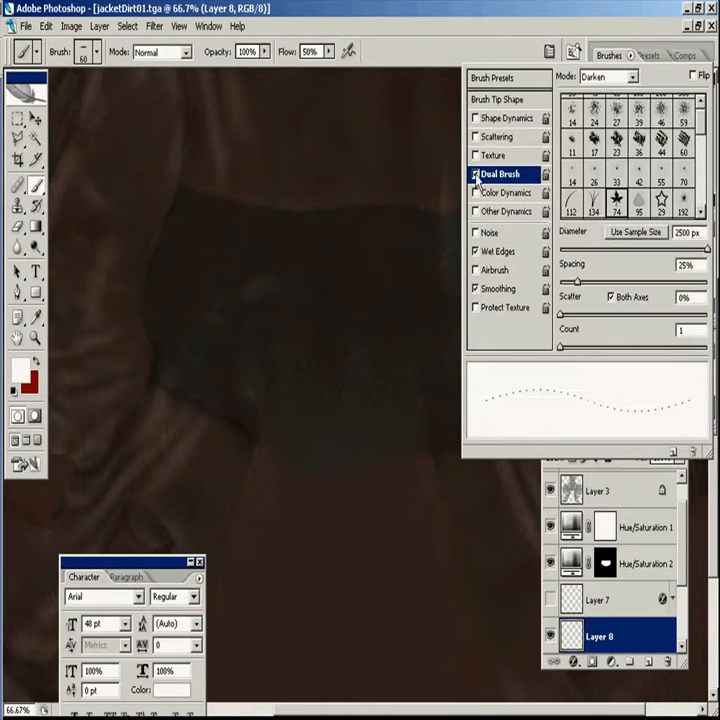
{"action": "left_click", "coordinate": [594, 177]}
{"action": "left_click", "coordinate": [684, 112]}
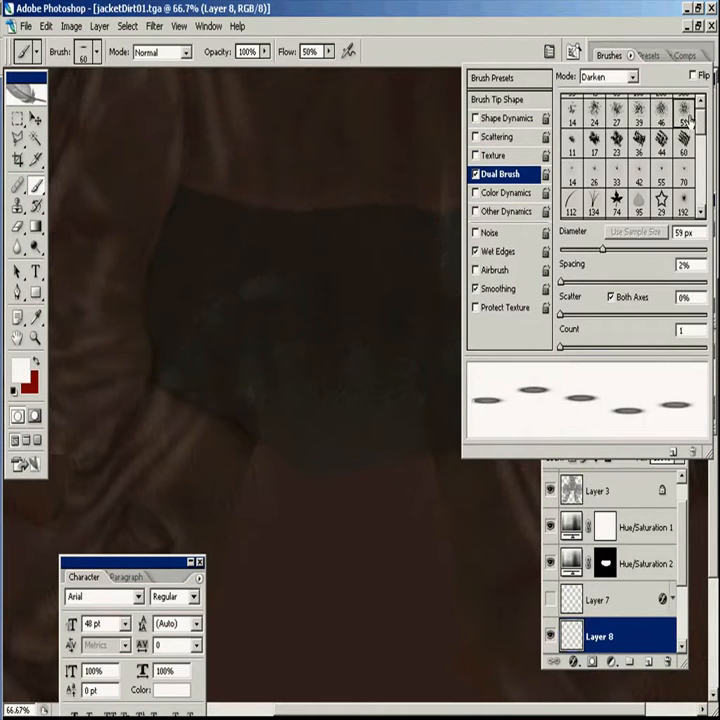
{"action": "left_click_drag", "start_coordinate": [700, 126], "coordinate": [699, 106]}
{"action": "left_click", "coordinate": [616, 108]}
{"action": "left_click_drag", "start_coordinate": [290, 411], "coordinate": [352, 448]}
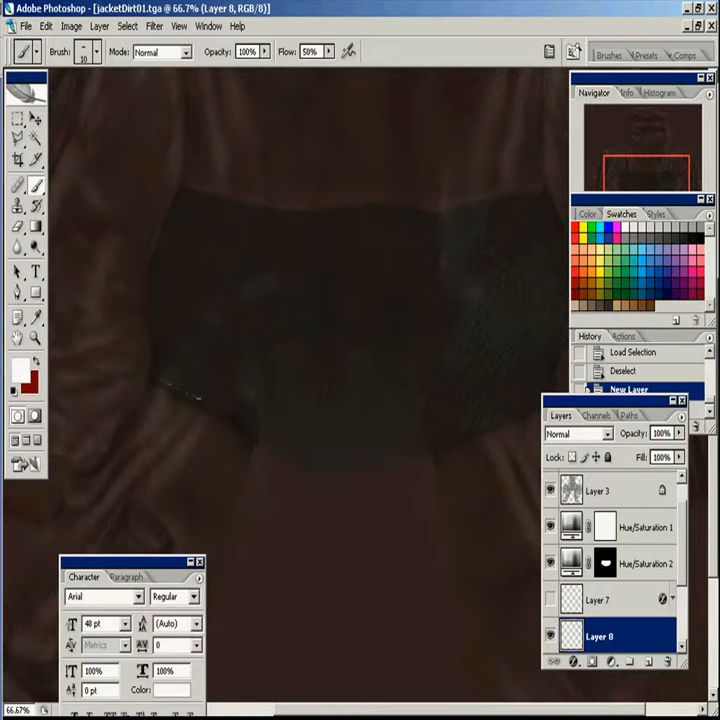
- Adjust the dash brush settings, try a stitch stroke along the waist panel's lower edge and undo it
{"action": "left_click", "coordinate": [609, 56]}
{"action": "left_click", "coordinate": [488, 182]}
{"action": "mouse_move", "coordinate": [163, 379]}
{"action": "left_mouse_down"}
{"action": "mouse_move", "coordinate": [268, 431]}
{"action": "mouse_move", "coordinate": [321, 468]}
{"action": "left_mouse_up"}
{"action": "key", "text": "ctrl+z"}
- Try angled dashed strokes on a close-up of the waist panel's lower-left edge and undo them
{"action": "key", "text": "z"}
{"action": "left_click_drag", "start_coordinate": [119, 328], "coordinate": [335, 497]}
{"action": "key", "text": "b"}
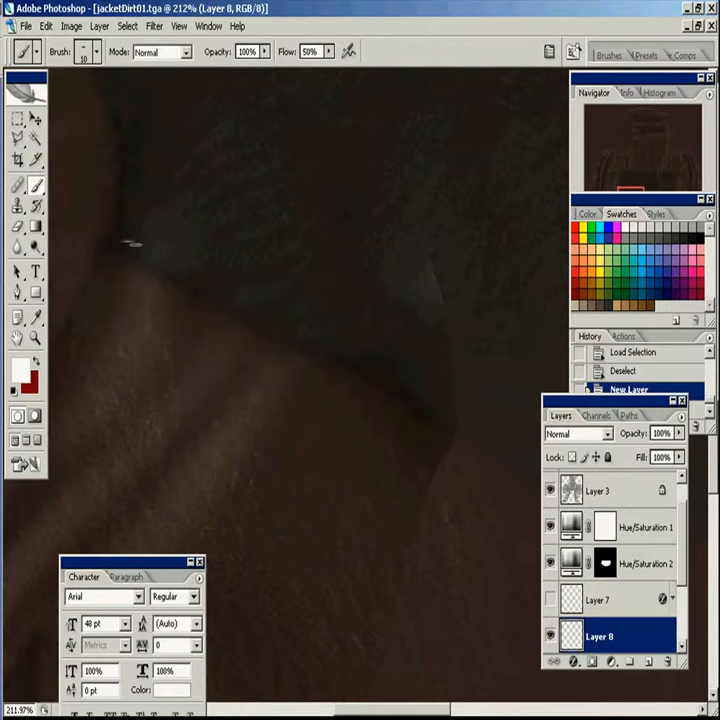
{"action": "mouse_move", "coordinate": [135, 416]}
{"action": "left_mouse_down"}
{"action": "mouse_move", "coordinate": [420, 553]}
{"action": "mouse_move", "coordinate": [170, 439]}
{"action": "mouse_move", "coordinate": [355, 526]}
{"action": "mouse_move", "coordinate": [475, 598]}
{"action": "left_mouse_up"}
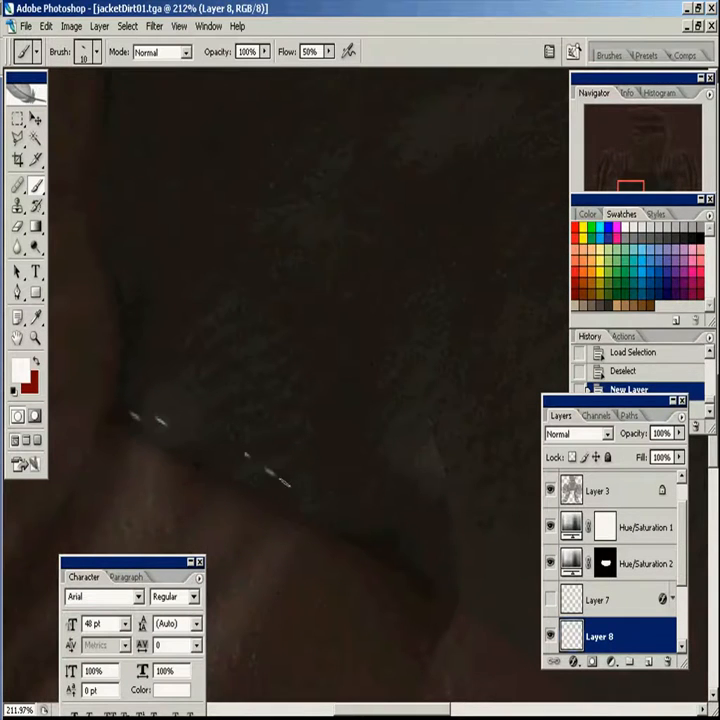
{"action": "key", "text": "ctrl+z"}
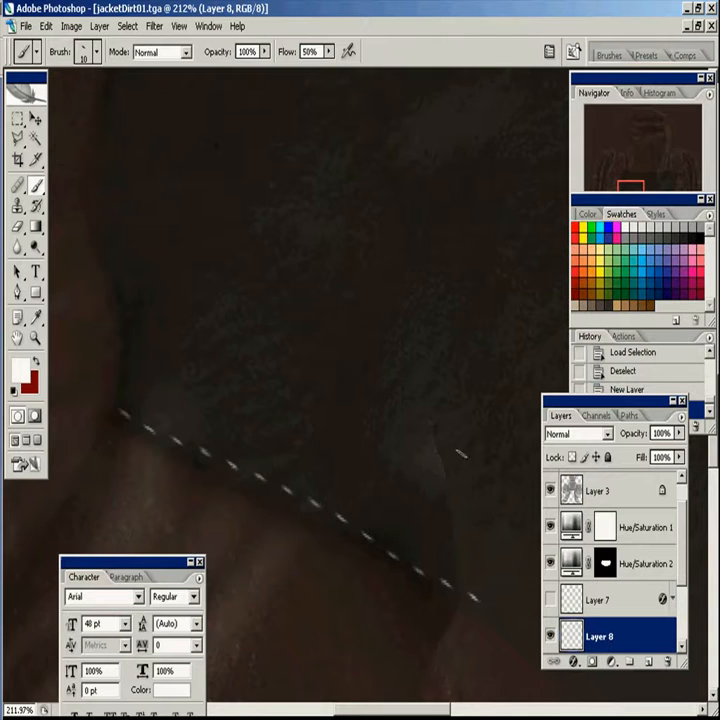
{"action": "left_click_drag", "start_coordinate": [408, 336], "coordinate": [476, 390]}
{"action": "key", "text": "ctrl+z"}
{"action": "left_click_drag", "start_coordinate": [232, 477], "coordinate": [286, 503]}
{"action": "key", "text": "ctrl+z"}
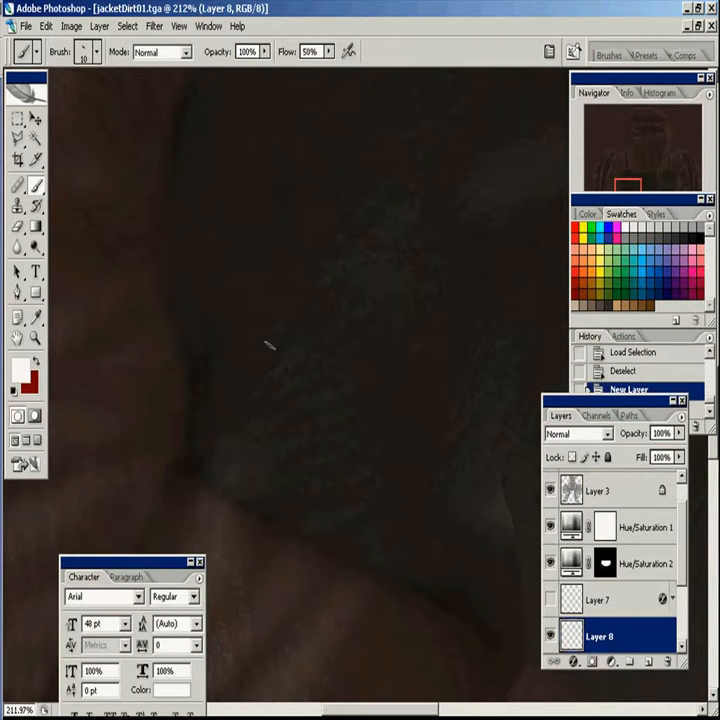
- Set the brush spacing to 1000% and paint stitches along the waist panel's lower-left edge
{"action": "left_click", "coordinate": [608, 56]}
{"action": "left_click_drag", "start_coordinate": [702, 347], "coordinate": [711, 347]}
{"action": "left_click_drag", "start_coordinate": [207, 467], "coordinate": [222, 477]}
{"action": "mouse_move", "coordinate": [340, 535]}
{"action": "left_mouse_down"}
{"action": "mouse_move", "coordinate": [506, 616]}
{"action": "mouse_move", "coordinate": [538, 640]}
{"action": "left_mouse_up"}
{"action": "mouse_move", "coordinate": [470, 397]}
{"action": "left_mouse_down"}
{"action": "mouse_move", "coordinate": [407, 389]}
{"action": "mouse_move", "coordinate": [434, 469]}
{"action": "left_mouse_up"}
- Rotate the brush tip to 97° and paint stitches up the lower part of the waist panel's left side
{"action": "left_click", "coordinate": [610, 57]}
{"action": "left_click_drag", "start_coordinate": [686, 257], "coordinate": [668, 232]}
{"action": "mouse_move", "coordinate": [167, 522]}
{"action": "left_mouse_down"}
{"action": "mouse_move", "coordinate": [168, 443]}
{"action": "mouse_move", "coordinate": [147, 243]}
{"action": "mouse_move", "coordinate": [223, 205]}
{"action": "left_mouse_up"}
{"action": "key", "text": "ctrl+z"}
{"action": "left_click", "coordinate": [610, 56]}
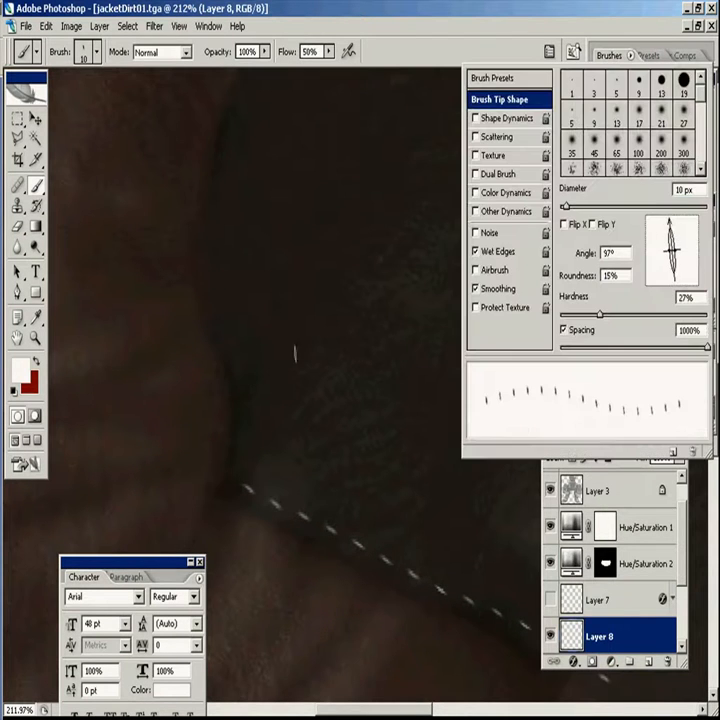
{"action": "left_click_drag", "start_coordinate": [247, 455], "coordinate": [251, 416]}
{"action": "left_click_drag", "start_coordinate": [231, 322], "coordinate": [222, 305]}
- Tilt the brush tip to follow the slanted edge and continue the stitches up to the waist panel's upper-left corner
{"action": "left_click", "coordinate": [620, 55]}
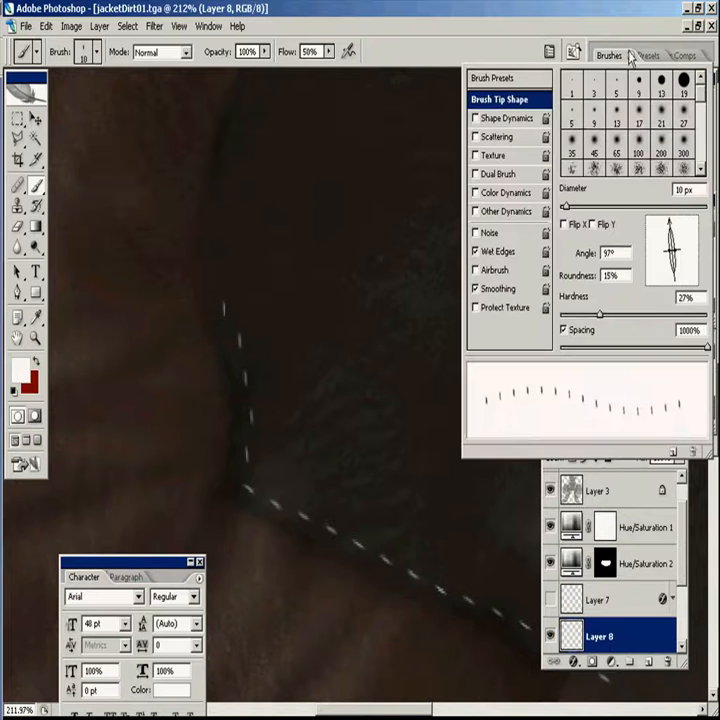
{"action": "left_click_drag", "start_coordinate": [669, 220], "coordinate": [675, 221]}
{"action": "mouse_move", "coordinate": [222, 279]}
{"action": "left_mouse_down"}
{"action": "mouse_move", "coordinate": [219, 232]}
{"action": "mouse_move", "coordinate": [239, 118]}
{"action": "left_mouse_up"}
{"action": "left_click_drag", "start_coordinate": [279, 113], "coordinate": [266, 267]}
{"action": "key", "text": "ctrl+z"}
{"action": "left_click_drag", "start_coordinate": [214, 312], "coordinate": [270, 159]}
{"action": "left_click_drag", "start_coordinate": [302, 125], "coordinate": [223, 360]}
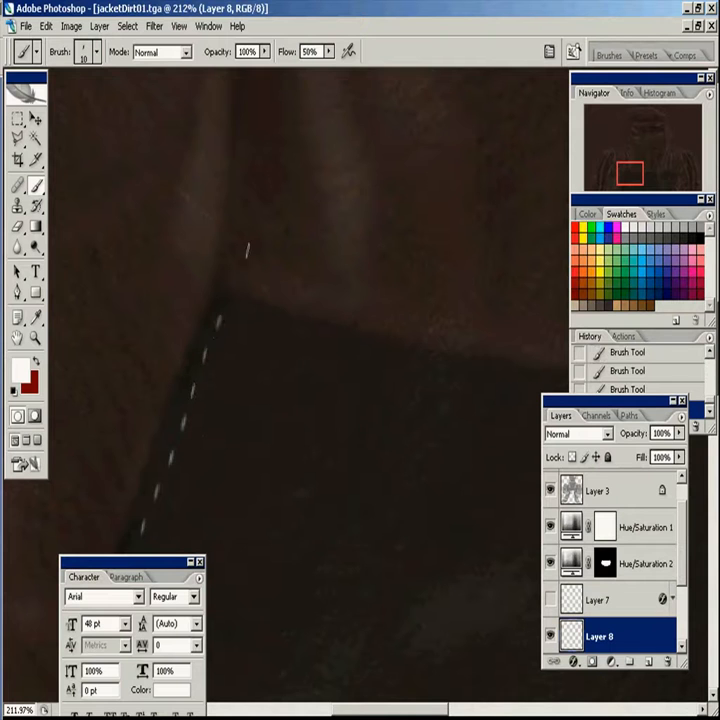
{"action": "left_click_drag", "start_coordinate": [233, 296], "coordinate": [217, 185]}
- Set the brush tip angle to -17° and paint stitches along the left half of the waist panel's top edge
{"action": "left_click", "coordinate": [608, 55]}
{"action": "left_click_drag", "start_coordinate": [659, 220], "coordinate": [693, 270]}
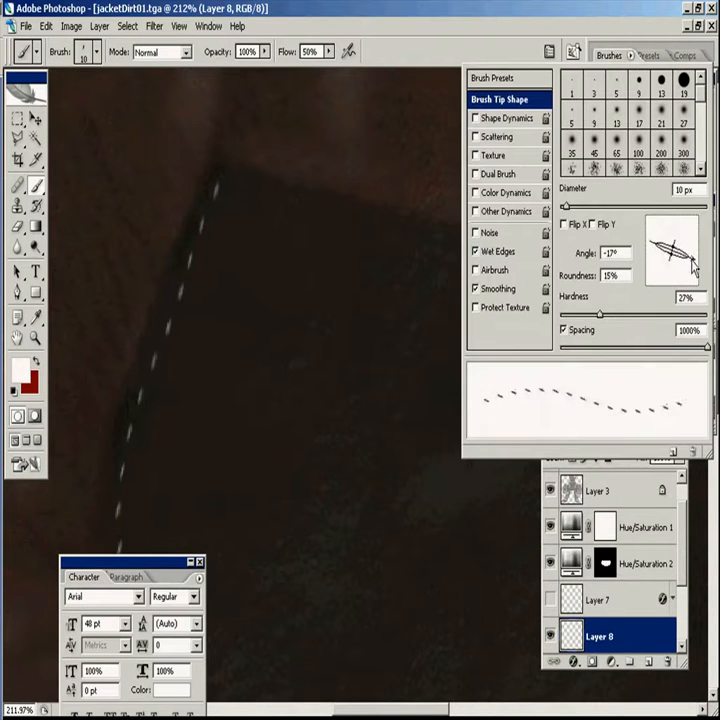
{"action": "key", "text": "Tab"}
{"action": "left_click_drag", "start_coordinate": [250, 156], "coordinate": [556, 216]}
{"action": "key", "text": "ctrl+minus"}
{"action": "key", "text": "ctrl+minus"}
{"action": "key", "text": "ctrl+minus"}
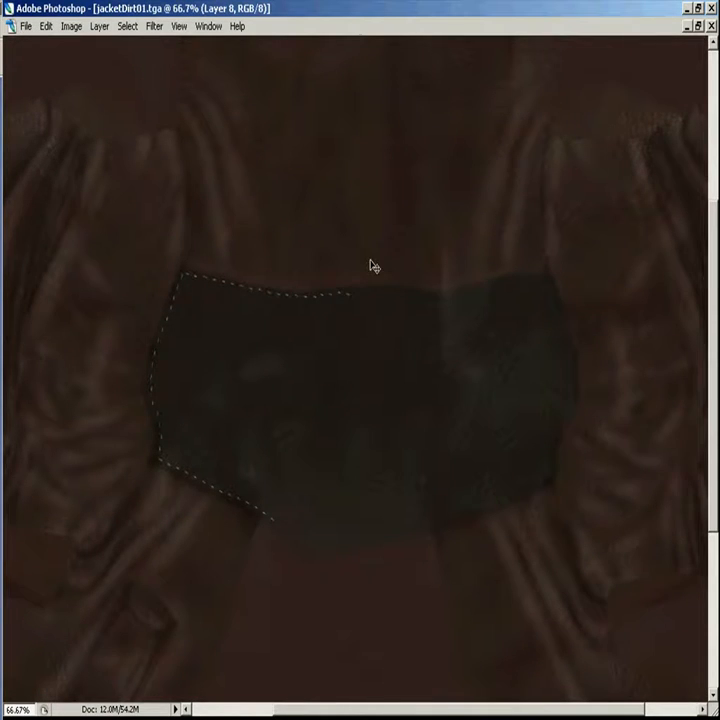
- Set the brush tip angle to -4° and extend the top-edge stitches past the middle of the waist panel
{"action": "key", "text": "Tab"}
{"action": "left_click", "coordinate": [612, 57]}
{"action": "left_click_drag", "start_coordinate": [690, 260], "coordinate": [695, 252]}
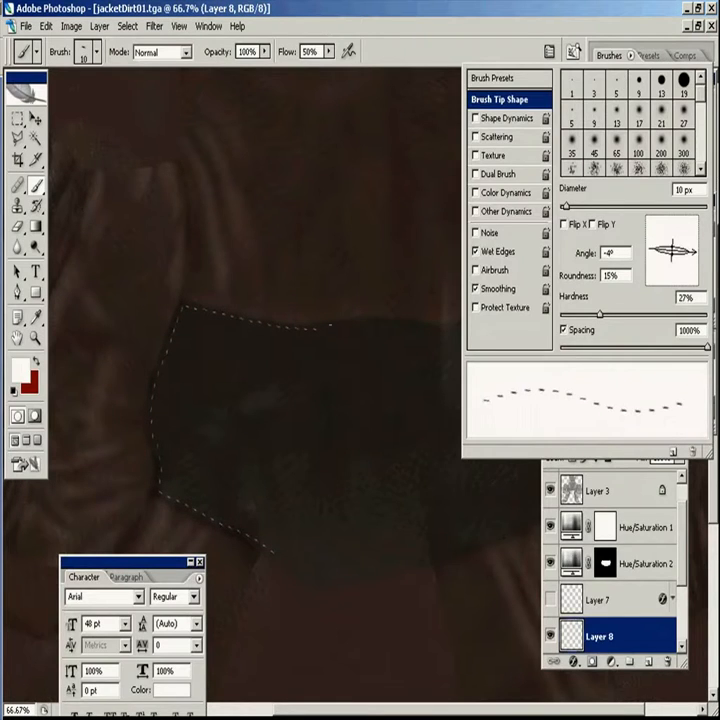
{"action": "left_click_drag", "start_coordinate": [320, 327], "coordinate": [333, 325]}
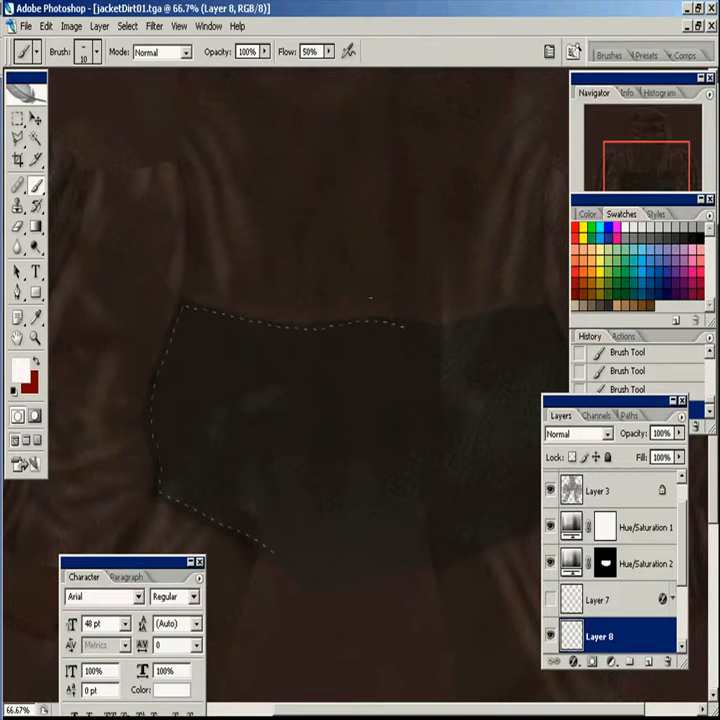
- Duplicate the stitch layer, flip the copy horizontally and place it along the panel's right side
{"action": "key", "text": "v"}
{"action": "key", "text": "ctrl+j"}
{"action": "left_click", "coordinate": [46, 26]}
{"action": "mouse_move", "coordinate": [180, 325]}
{"action": "left_click", "coordinate": [245, 509]}
{"action": "key", "text": "Tab"}
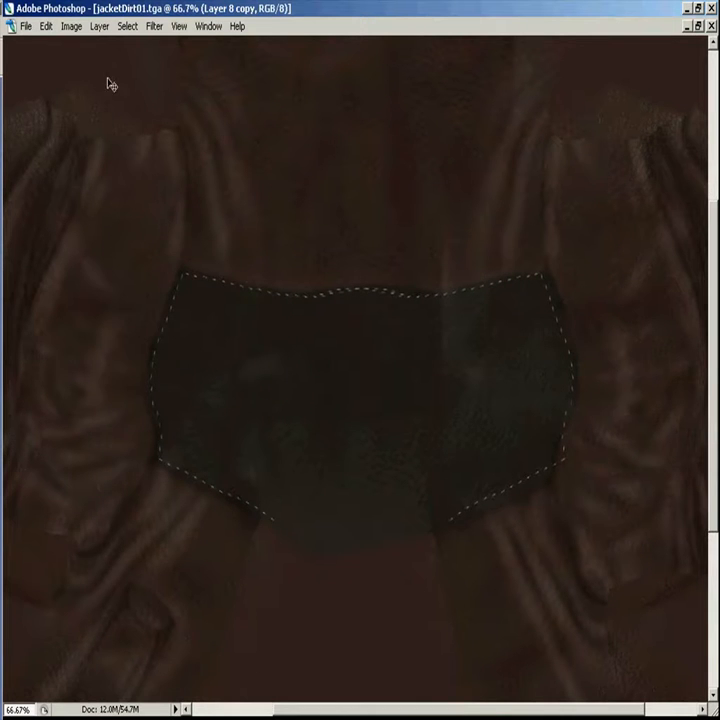
- Warp the mirrored stitches so they follow the right side, top and bottom edges of the waist panel
{"action": "left_click", "coordinate": [46, 26]}
{"action": "mouse_move", "coordinate": [201, 323]}
{"action": "left_click", "coordinate": [257, 437]}
{"action": "left_click_drag", "start_coordinate": [551, 511], "coordinate": [546, 509]}
{"action": "left_click_drag", "start_coordinate": [551, 329], "coordinate": [556, 340]}
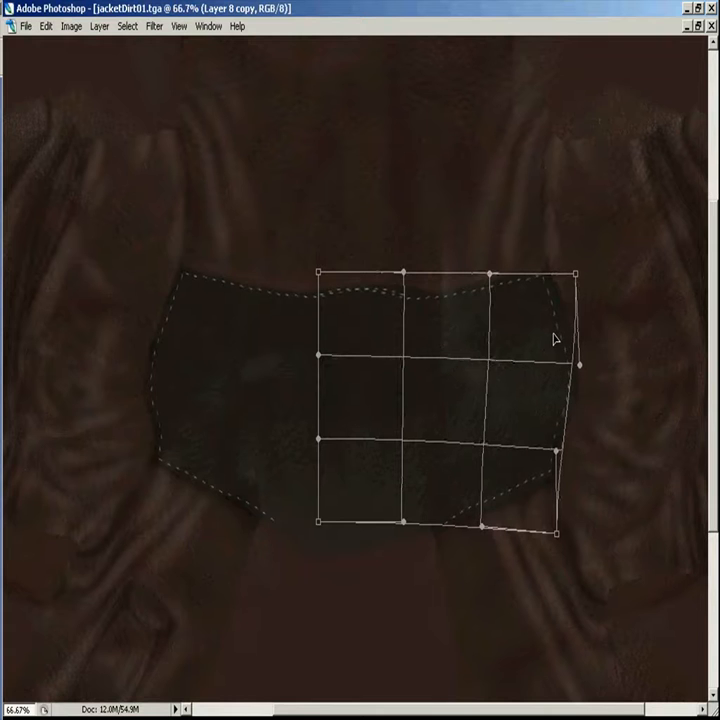
{"action": "left_click_drag", "start_coordinate": [403, 272], "coordinate": [406, 269]}
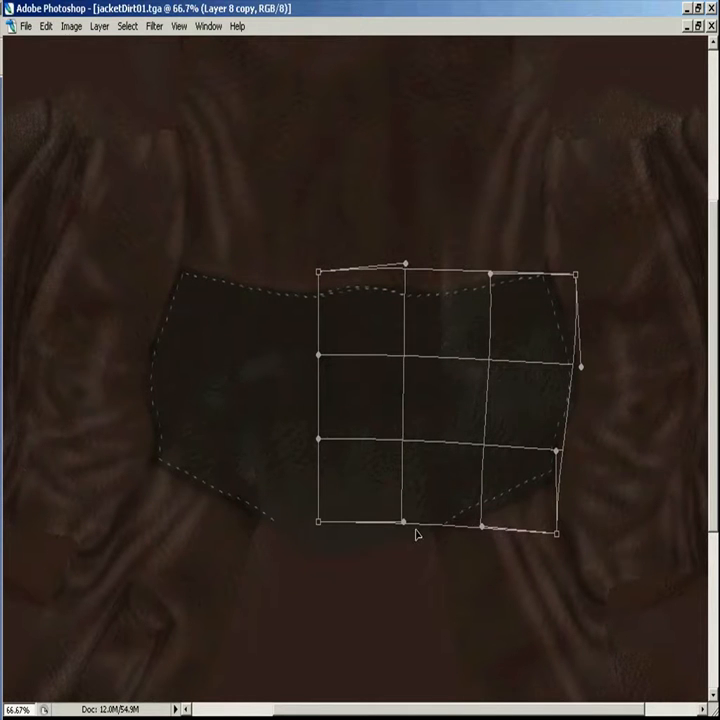
{"action": "left_click_drag", "start_coordinate": [410, 528], "coordinate": [406, 526]}
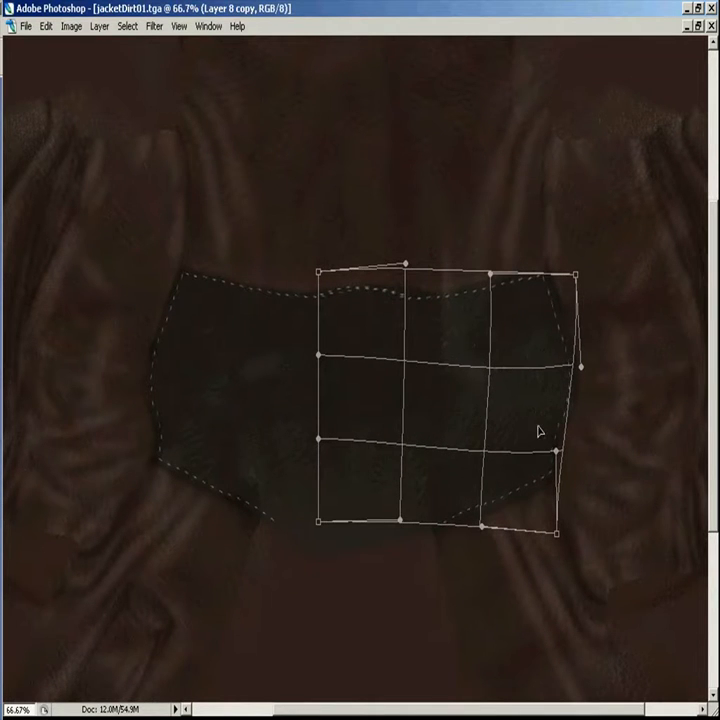
{"action": "key", "text": "Return"}
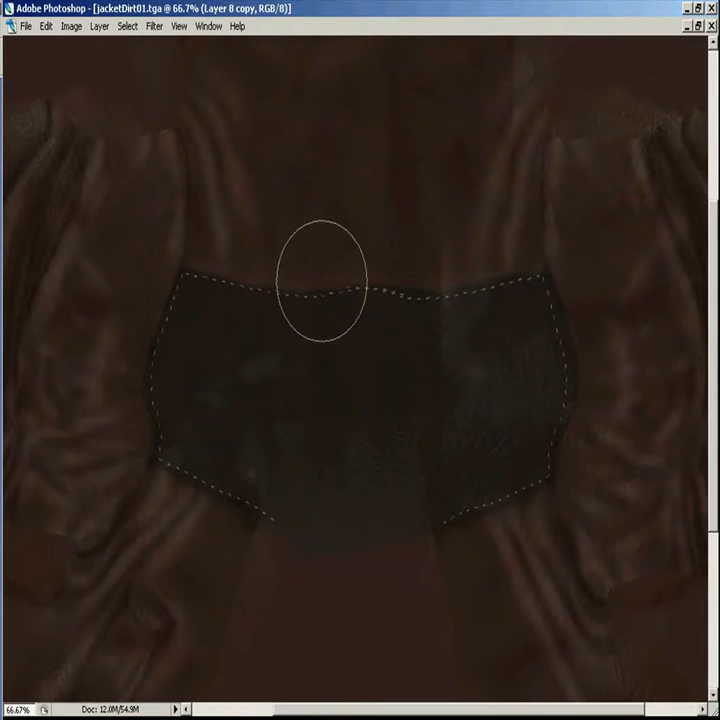
- Reduce the eraser to 40 px and erase excess stitches from the mirrored copy
{"action": "key", "text": "Tab"}
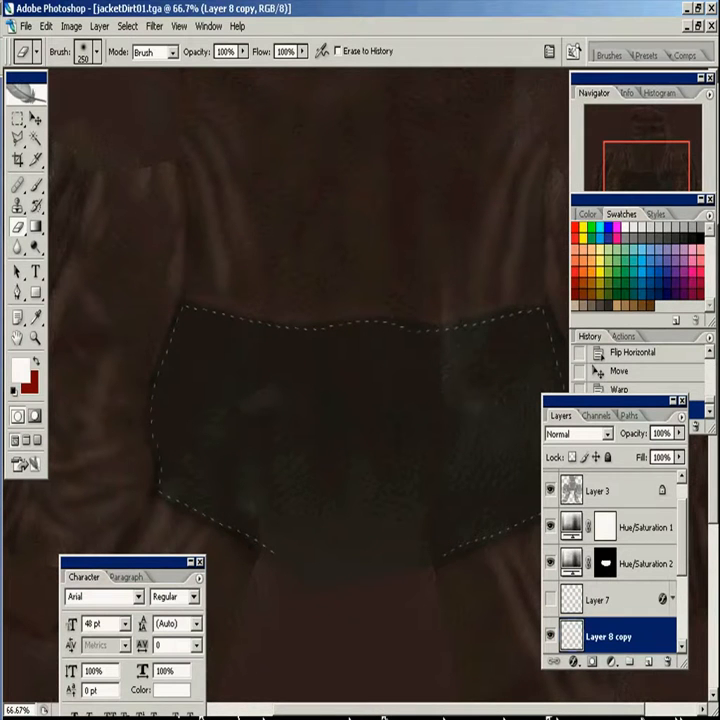
{"action": "key", "text": "alt+Tab"}
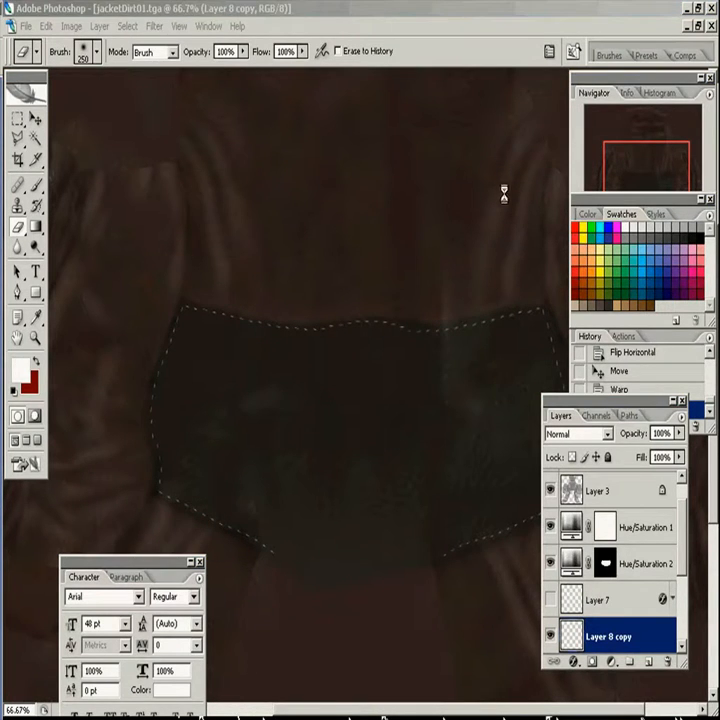
{"action": "key", "text": "alt+Tab"}
{"action": "key", "text": "bracketleft"}
{"action": "key", "text": "bracketleft"}
{"action": "key", "text": "bracketleft"}
{"action": "key", "text": "bracketleft"}
{"action": "key", "text": "bracketleft"}
{"action": "key", "text": "bracketleft"}
{"action": "key", "text": "bracketleft"}
{"action": "key", "text": "bracketleft"}
{"action": "key", "text": "bracketleft"}
{"action": "key", "text": "bracketleft"}
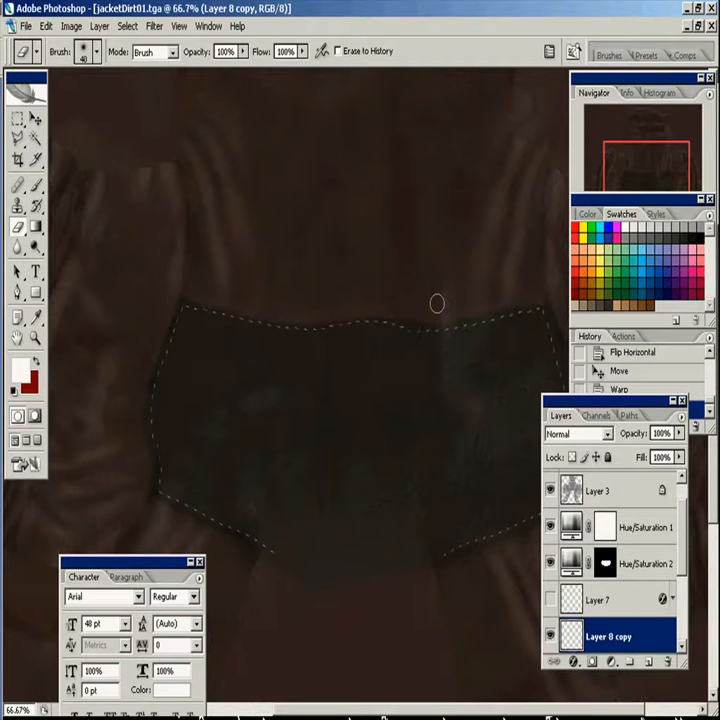
{"action": "left_click_drag", "start_coordinate": [463, 528], "coordinate": [458, 514]}
- Merge the mirrored copy down into the original stitch layer and rename the result "stitch"
{"action": "scroll", "coordinate": [683, 568], "scroll_direction": "down", "scroll_amount": 2}
{"action": "key", "text": "ctrl+e"}
{"action": "double_click", "coordinate": [610, 557]}
{"action": "type", "text": "stitch"}
{"action": "key", "text": "Return"}
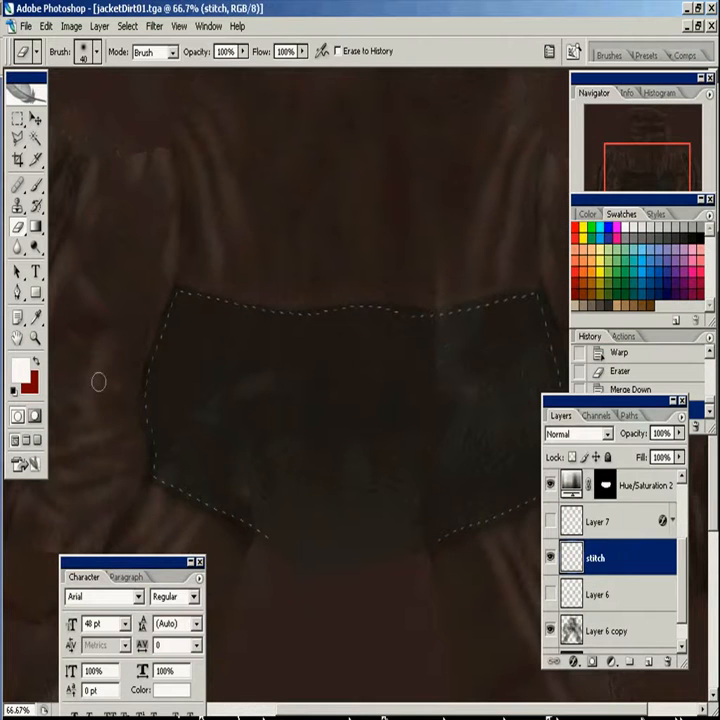
- Add an Outer Glow to the stitch layer with a dark grey colour, Multiply blending and increased opacity
{"action": "double_click", "coordinate": [35, 338]}
{"action": "left_click", "coordinate": [574, 661]}
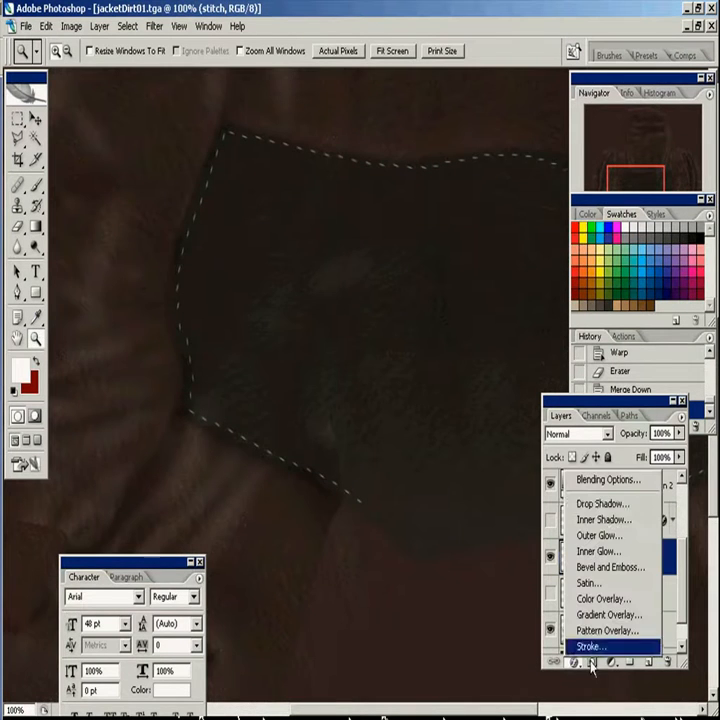
{"action": "left_click", "coordinate": [590, 536]}
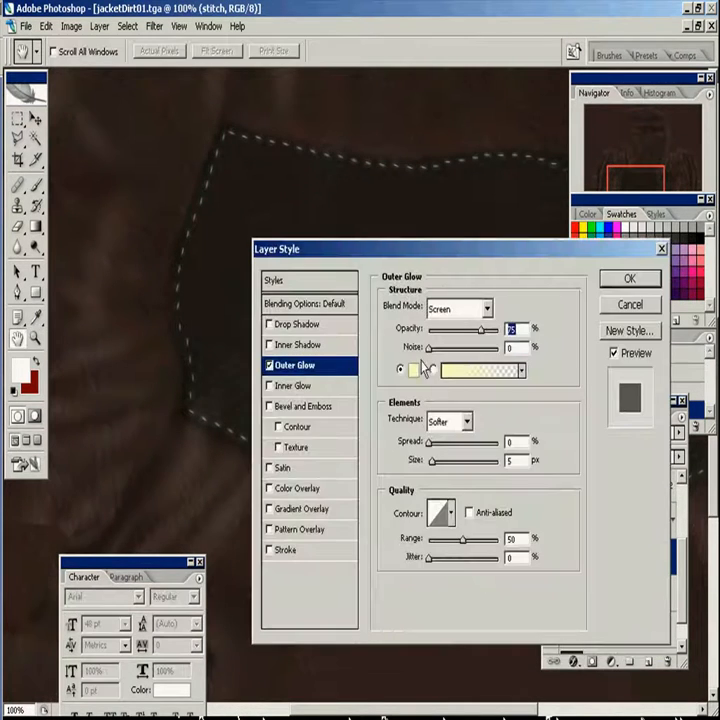
{"action": "left_click", "coordinate": [413, 370]}
{"action": "left_click", "coordinate": [292, 554]}
{"action": "left_click", "coordinate": [585, 382]}
{"action": "left_click", "coordinate": [470, 308]}
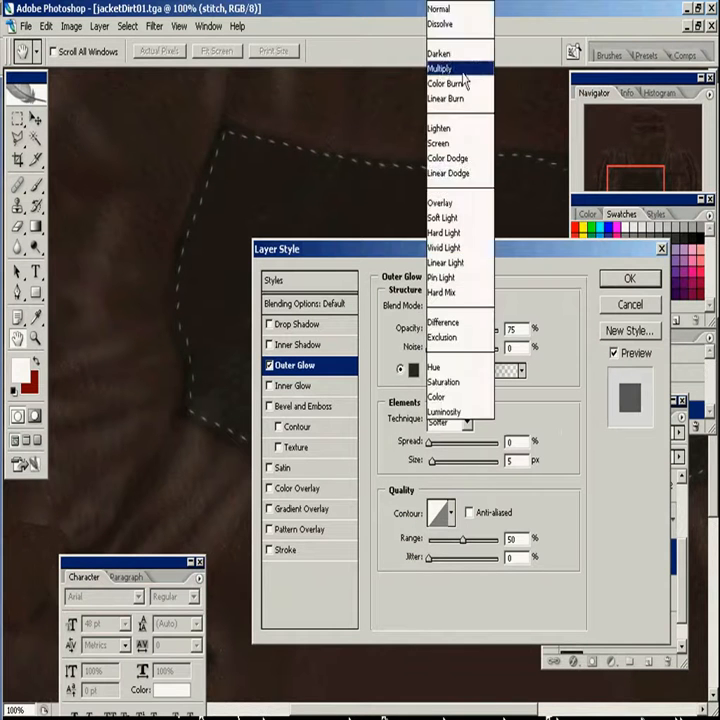
{"action": "left_click", "coordinate": [445, 68]}
{"action": "left_click_drag", "start_coordinate": [484, 334], "coordinate": [491, 334]}
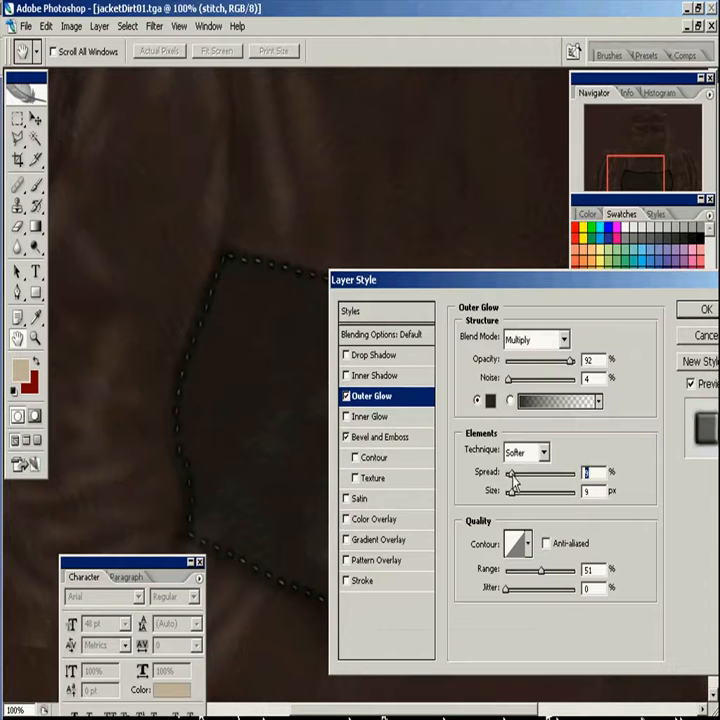
- Set the outer glow's spread to 8%, size to 7 px and opacity to 44%
{"action": "left_click_drag", "start_coordinate": [511, 476], "coordinate": [518, 474]}
{"action": "type", "text": "4"}
{"action": "key", "text": "BackSpace"}
{"action": "type", "text": "3"}
{"action": "key", "text": "BackSpace"}
{"action": "type", "text": "4"}
{"action": "mouse_move", "coordinate": [514, 474]}
{"action": "left_mouse_down"}
{"action": "mouse_move", "coordinate": [506, 474]}
{"action": "mouse_move", "coordinate": [520, 475]}
{"action": "mouse_move", "coordinate": [512, 474]}
{"action": "mouse_move", "coordinate": [511, 493]}
{"action": "mouse_move", "coordinate": [509, 474]}
{"action": "left_mouse_up"}
{"action": "left_click", "coordinate": [597, 491]}
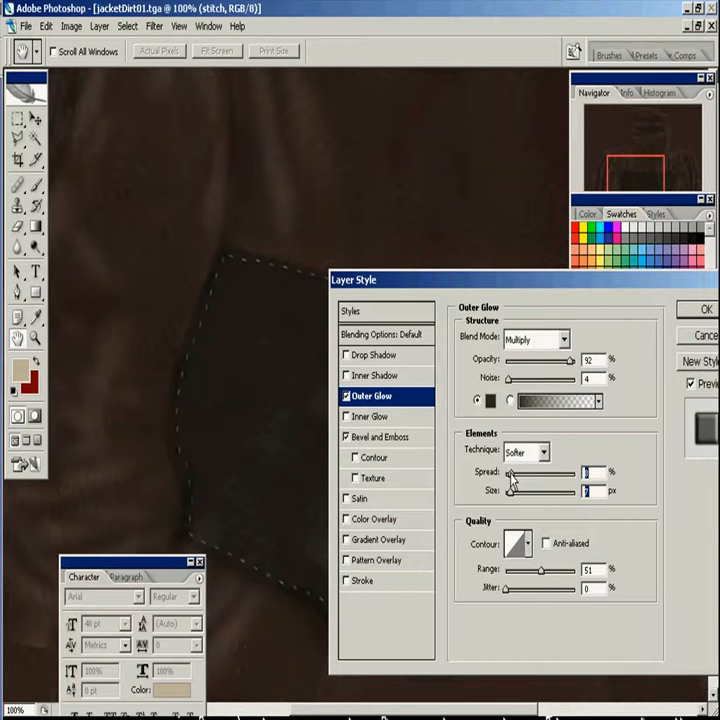
{"action": "left_click_drag", "start_coordinate": [569, 361], "coordinate": [538, 363]}
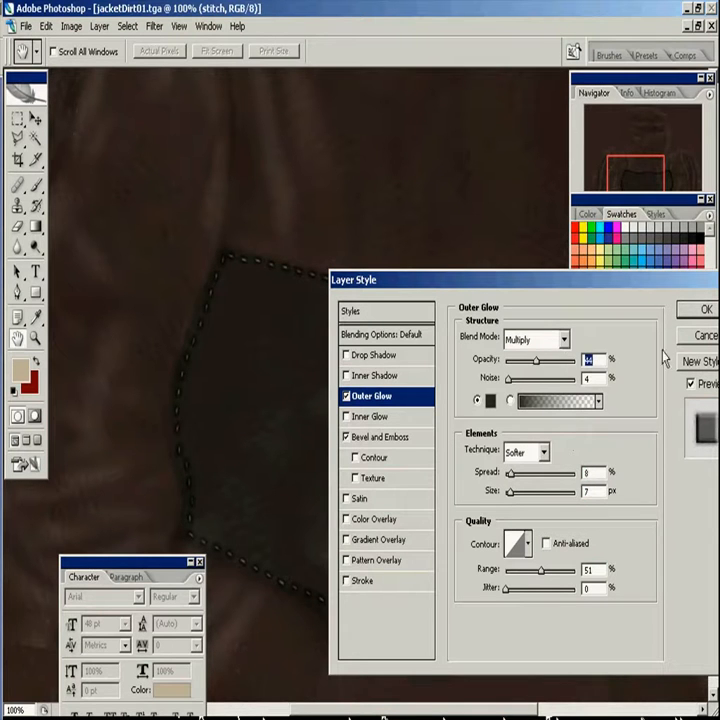
- Add a Drop Shadow effect to the stitch layer and bring the whole layer style dialog into view
{"action": "left_click", "coordinate": [347, 355]}
{"action": "left_click_drag", "start_coordinate": [592, 281], "coordinate": [563, 255]}
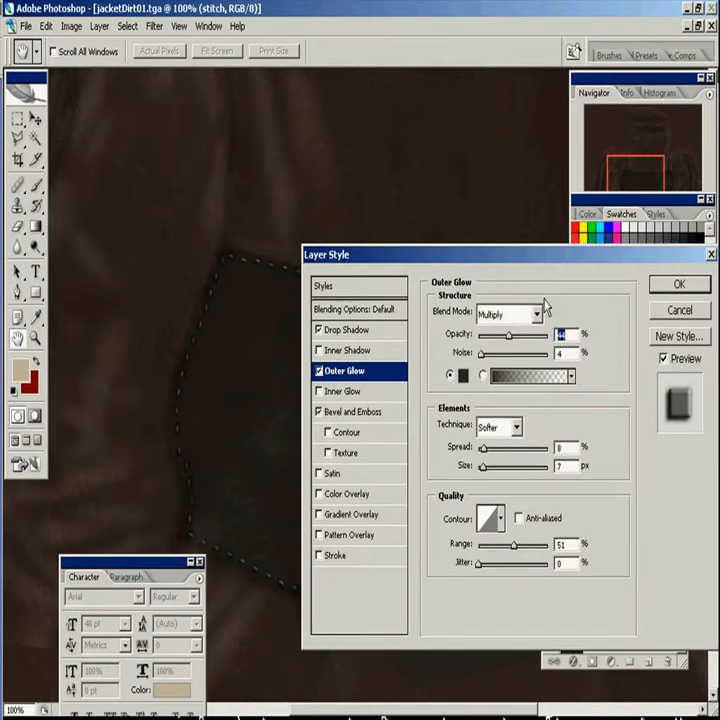
- Try a black-to-white Gradient Overlay in Overlay mode and a Color Overlay on the stitches
{"action": "left_click", "coordinate": [355, 514]}
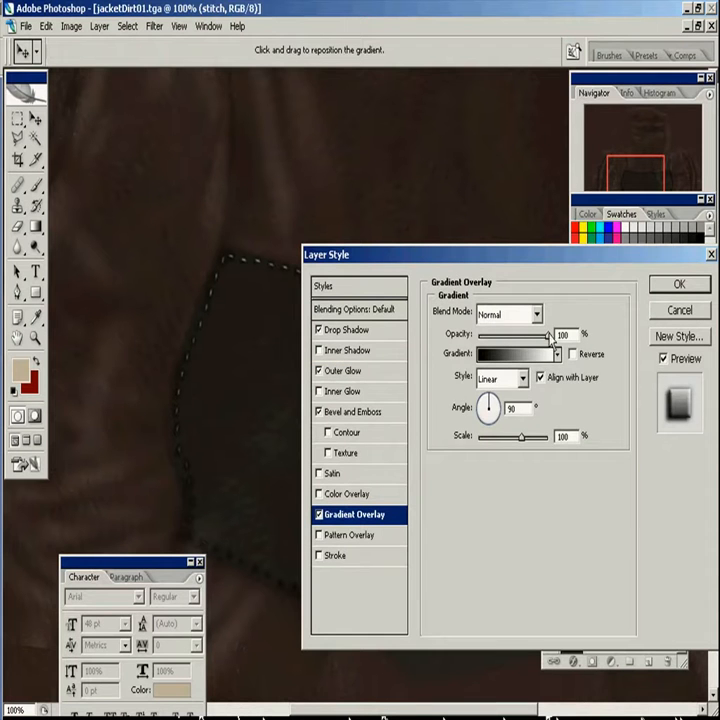
{"action": "left_click", "coordinate": [557, 354]}
{"action": "left_click", "coordinate": [540, 390]}
{"action": "left_click", "coordinate": [450, 449]}
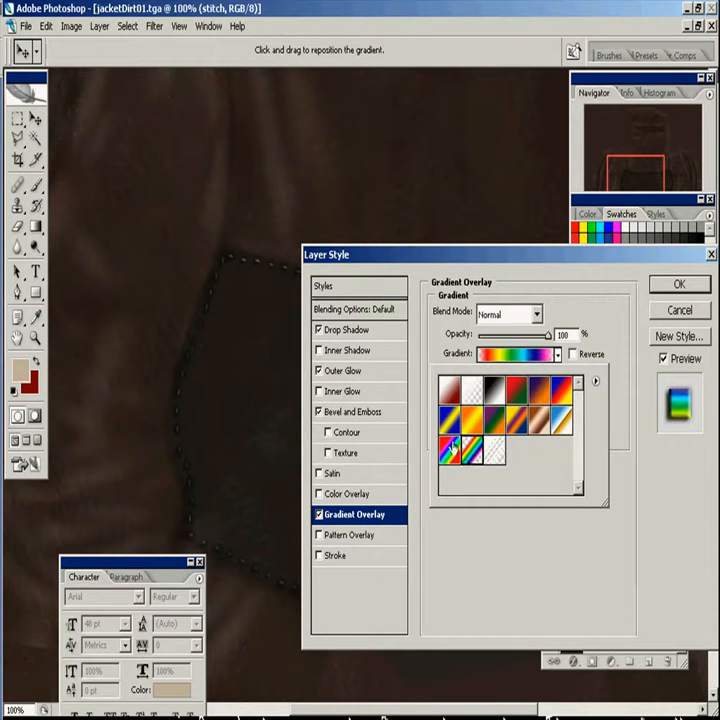
{"action": "left_click", "coordinate": [561, 420]}
{"action": "left_click", "coordinate": [539, 420]}
{"action": "double_click", "coordinate": [495, 390]}
{"action": "left_click", "coordinate": [510, 314]}
{"action": "left_click", "coordinate": [495, 205]}
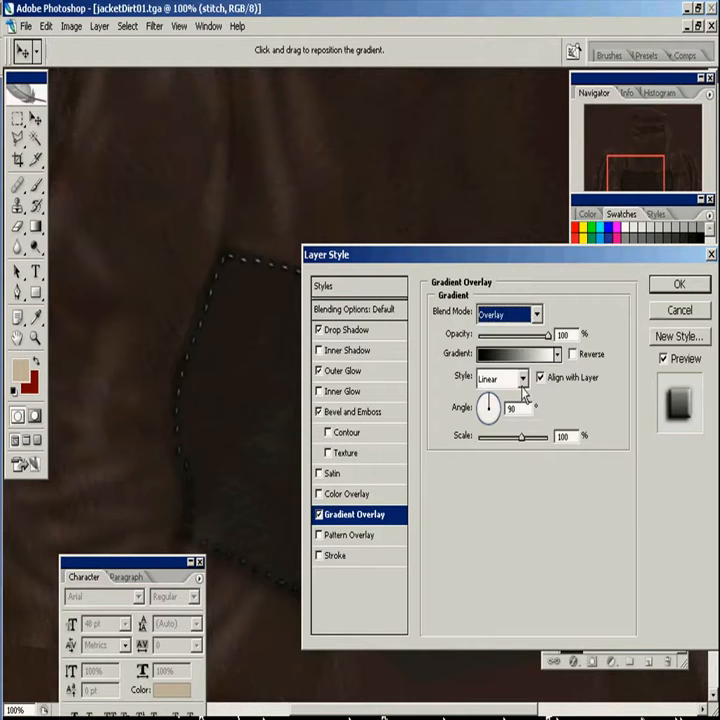
{"action": "left_click", "coordinate": [319, 514]}
{"action": "left_click", "coordinate": [346, 493]}
{"action": "left_click", "coordinate": [319, 493]}
- Try an inside Stroke on the stitches with a gradient fill, testing several gradient styles
{"action": "left_click", "coordinate": [366, 559]}
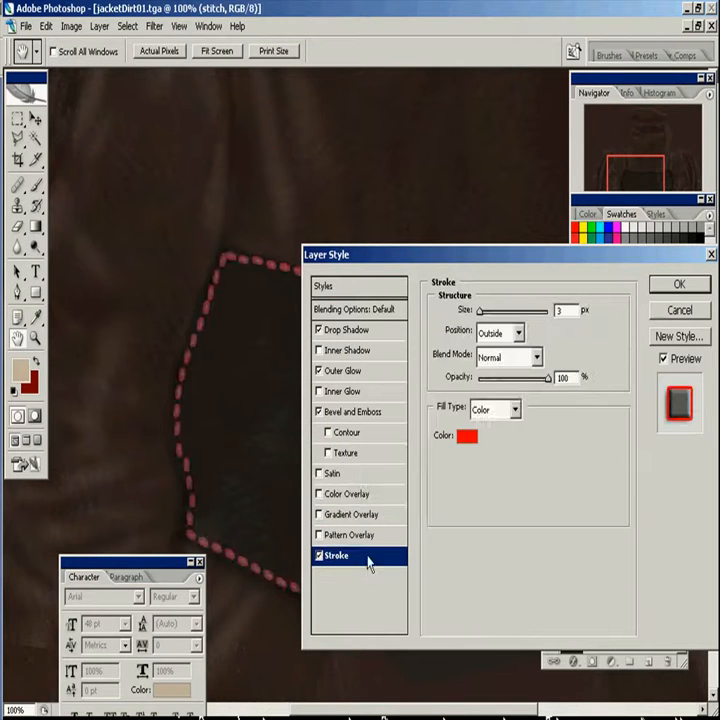
{"action": "left_click", "coordinate": [518, 333]}
{"action": "left_click", "coordinate": [505, 364]}
{"action": "left_click", "coordinate": [512, 409]}
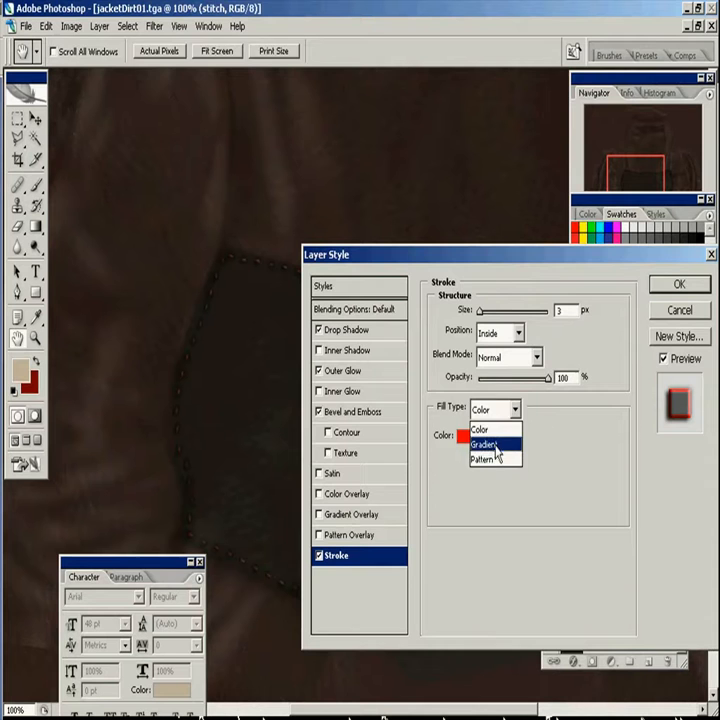
{"action": "left_click", "coordinate": [496, 446]}
{"action": "left_click", "coordinate": [520, 458]}
{"action": "left_click", "coordinate": [495, 493]}
{"action": "left_click", "coordinate": [518, 459]}
{"action": "left_click", "coordinate": [501, 538]}
{"action": "left_click", "coordinate": [515, 459]}
{"action": "left_click", "coordinate": [495, 553]}
{"action": "left_click", "coordinate": [522, 459]}
{"action": "left_click", "coordinate": [506, 480]}
{"action": "left_click", "coordinate": [319, 555]}
- Turn off Bevel and Emboss and reduce the outer glow to 27% opacity, 2% spread and 3 px size
{"action": "left_click", "coordinate": [350, 413]}
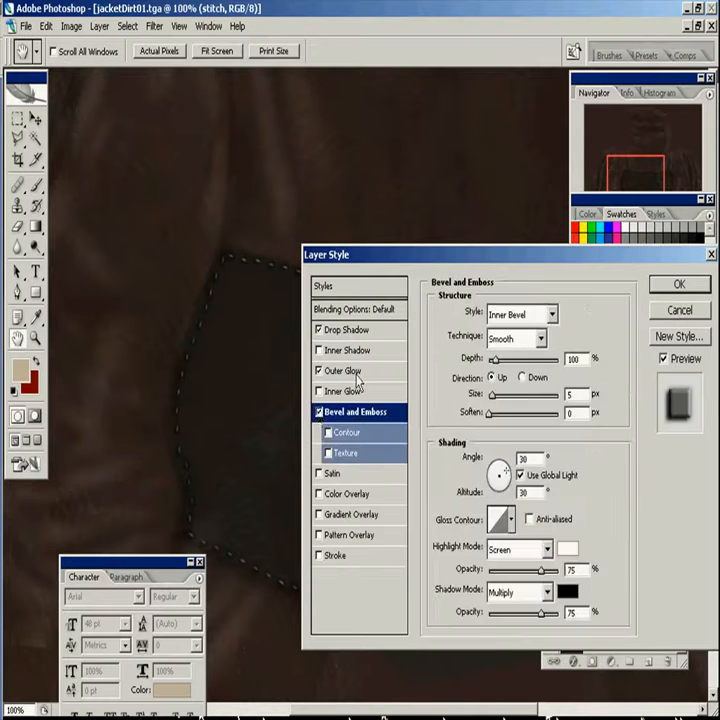
{"action": "left_click", "coordinate": [340, 371]}
{"action": "mouse_move", "coordinate": [509, 337]}
{"action": "left_mouse_down"}
{"action": "mouse_move", "coordinate": [491, 336]}
{"action": "mouse_move", "coordinate": [497, 337]}
{"action": "left_mouse_up"}
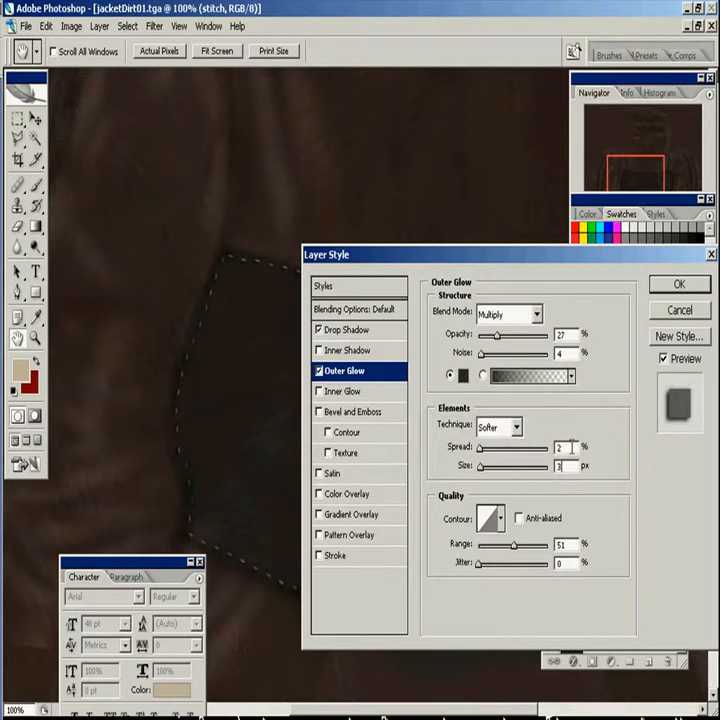
{"action": "left_click", "coordinate": [323, 370]}
{"action": "left_click", "coordinate": [323, 370]}
- Set the outer glow's technique to Precise with a size of 4 px, minimise its spread, and apply the layer style
{"action": "left_click_drag", "start_coordinate": [567, 466], "coordinate": [542, 462]}
{"action": "type", "text": "5"}
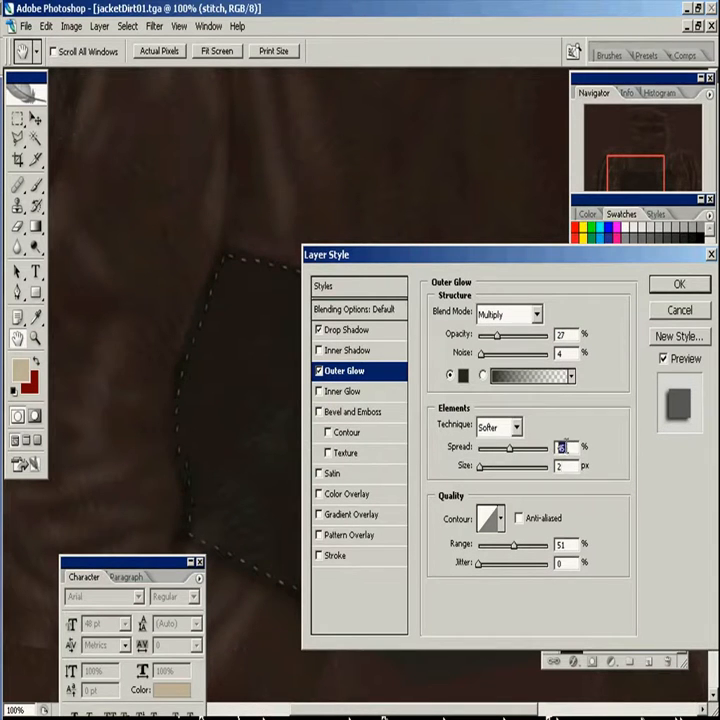
{"action": "left_click", "coordinate": [516, 425]}
{"action": "left_click", "coordinate": [515, 445]}
{"action": "double_click", "coordinate": [571, 467]}
{"action": "type", "text": "4"}
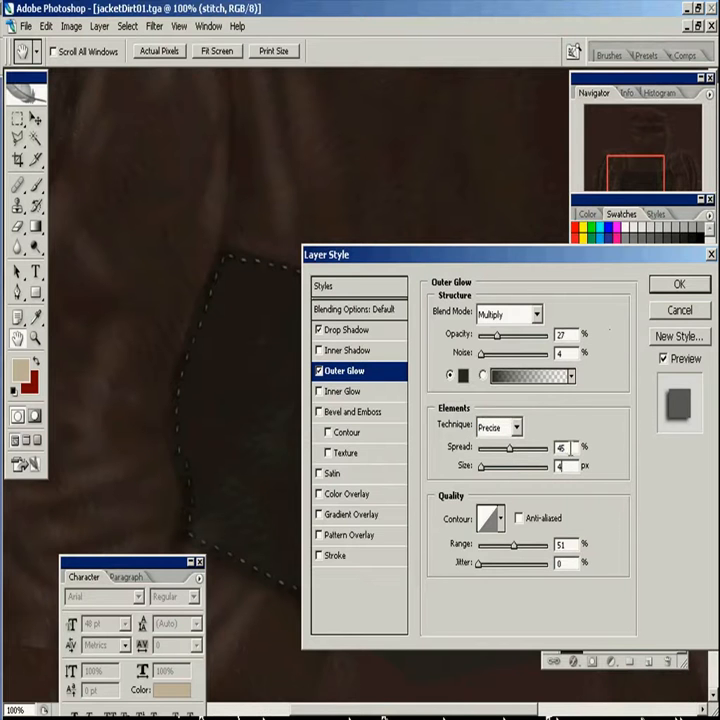
{"action": "key", "text": "Tab"}
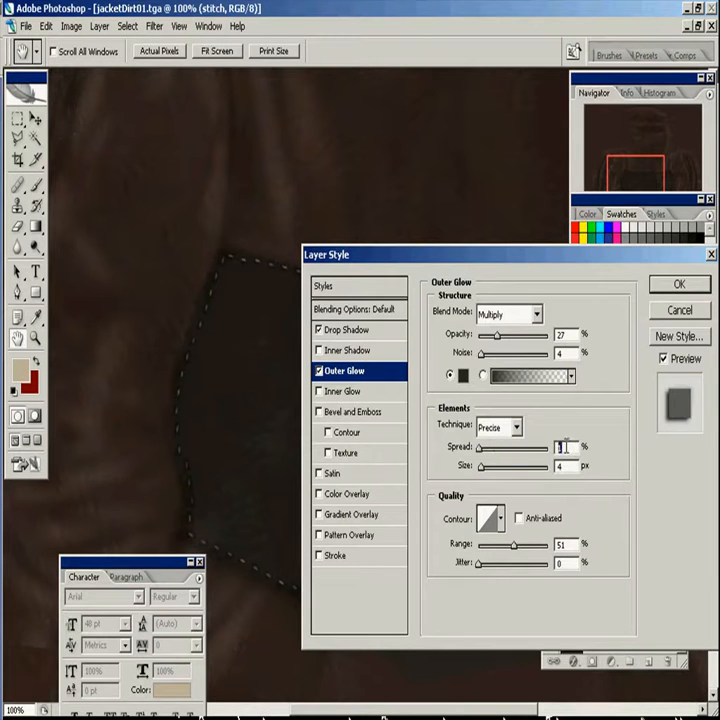
{"action": "left_click", "coordinate": [679, 285]}
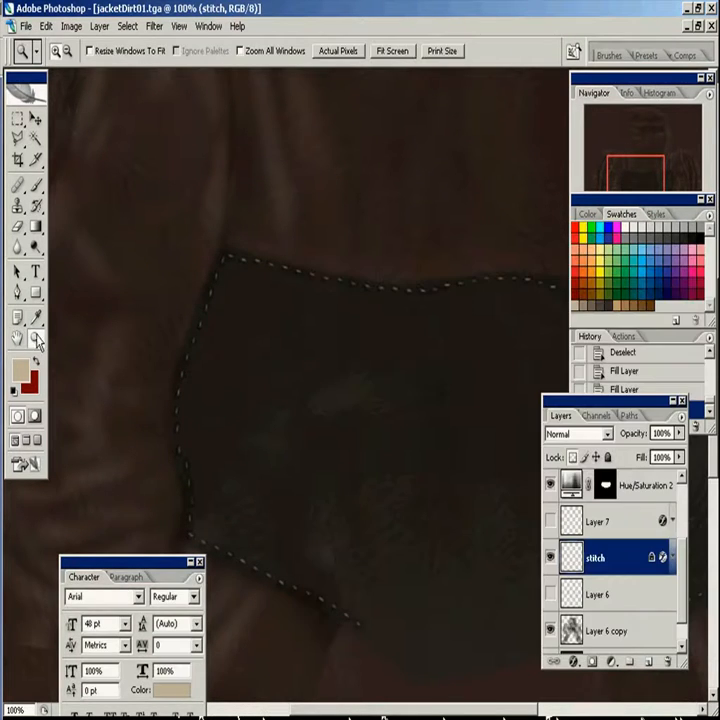
- Select the stitch layer's pixels, fill them twice with the tan foreground colour and deselect
{"action": "left_click_drag", "start_coordinate": [171, 480], "coordinate": [316, 595]}
{"action": "left_click_drag", "start_coordinate": [375, 430], "coordinate": [392, 325]}
{"action": "left_click", "coordinate": [575, 560], "text": "ctrl"}
{"action": "left_click", "coordinate": [575, 560], "text": "ctrl"}
{"action": "left_click", "coordinate": [577, 560], "text": "ctrl"}
{"action": "left_click", "coordinate": [577, 560], "text": "ctrl"}
{"action": "key", "text": "alt+BackSpace"}
{"action": "key", "text": "alt+BackSpace"}
{"action": "key", "text": "ctrl+d"}
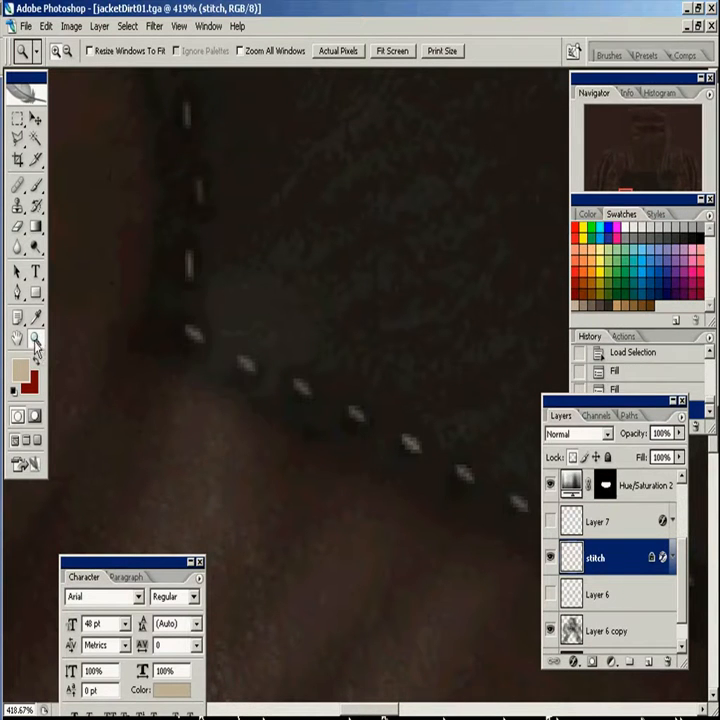
- Unlock the stitch layer's transparent pixels and try refilling the selected stitches with the foreground colour
{"action": "key", "text": "ctrl+z"}
{"action": "left_click", "coordinate": [572, 460]}
{"action": "key", "text": "alt+BackSpace"}
{"action": "key", "text": "ctrl+z"}
{"action": "key", "text": "ctrl+d"}
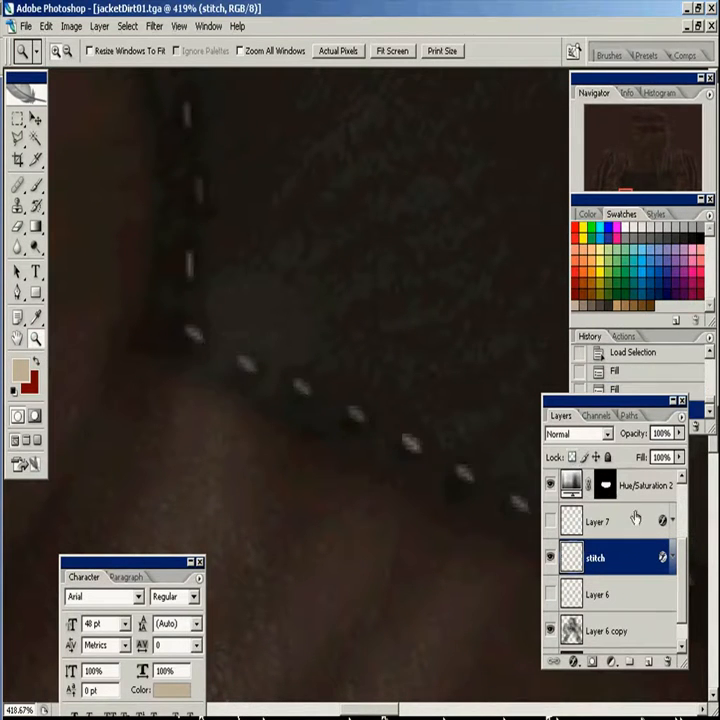
- Create a new layer directly below the stitch layer and set its blending mode to Soft Light
{"action": "key", "text": "ctrl+alt+shift+n"}
{"action": "left_click_drag", "start_coordinate": [628, 561], "coordinate": [628, 610]}
{"action": "key", "text": "b"}
{"action": "left_click", "coordinate": [585, 435]}
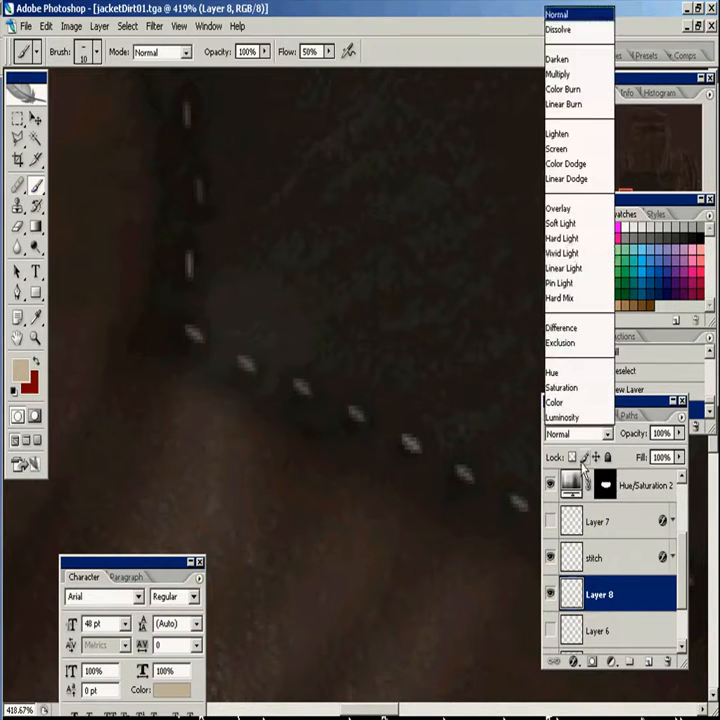
{"action": "left_click", "coordinate": [572, 223]}
- Save the current brush set as a brushes file named "hy" in the Brushes folder
{"action": "left_click", "coordinate": [610, 55]}
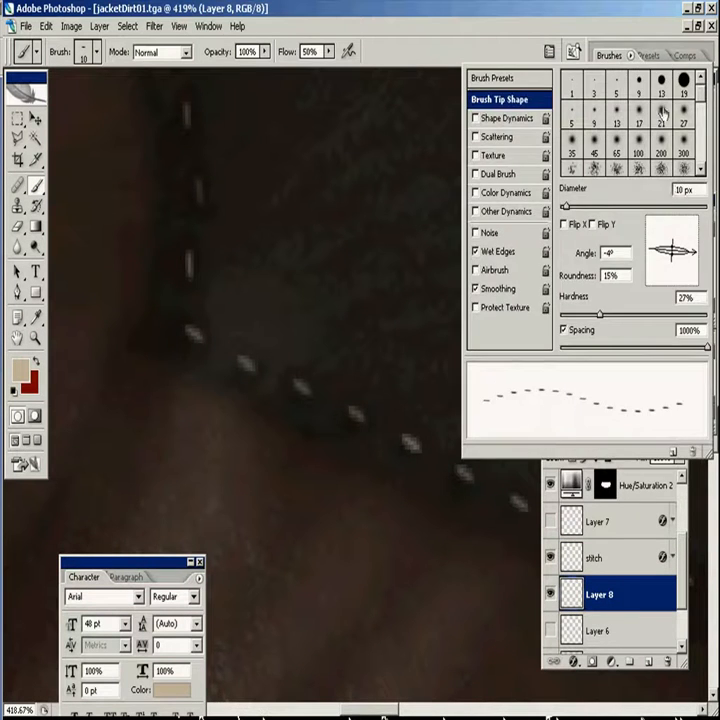
{"action": "left_click", "coordinate": [611, 57]}
{"action": "left_click", "coordinate": [610, 55]}
{"action": "left_click", "coordinate": [635, 60]}
{"action": "left_click", "coordinate": [555, 388]}
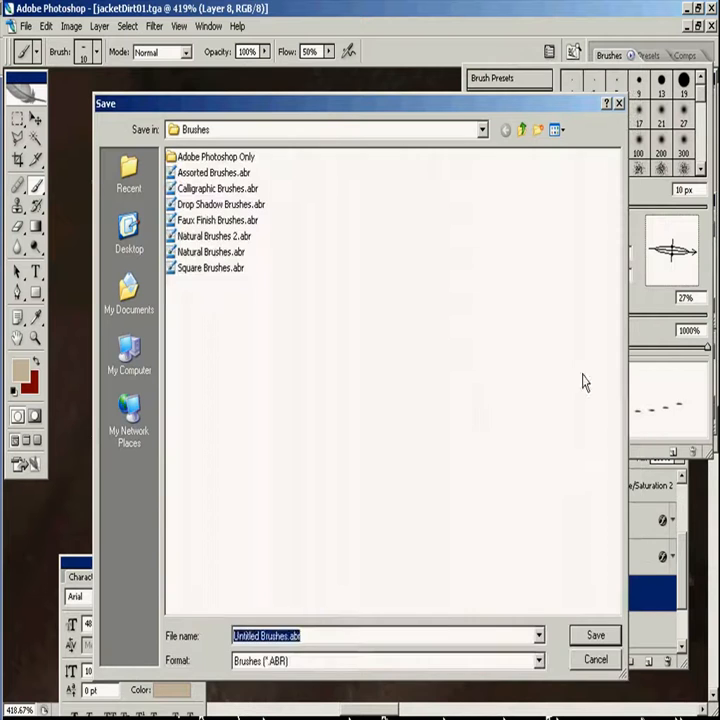
{"action": "type", "text": "hy"}
{"action": "left_click", "coordinate": [595, 635]}
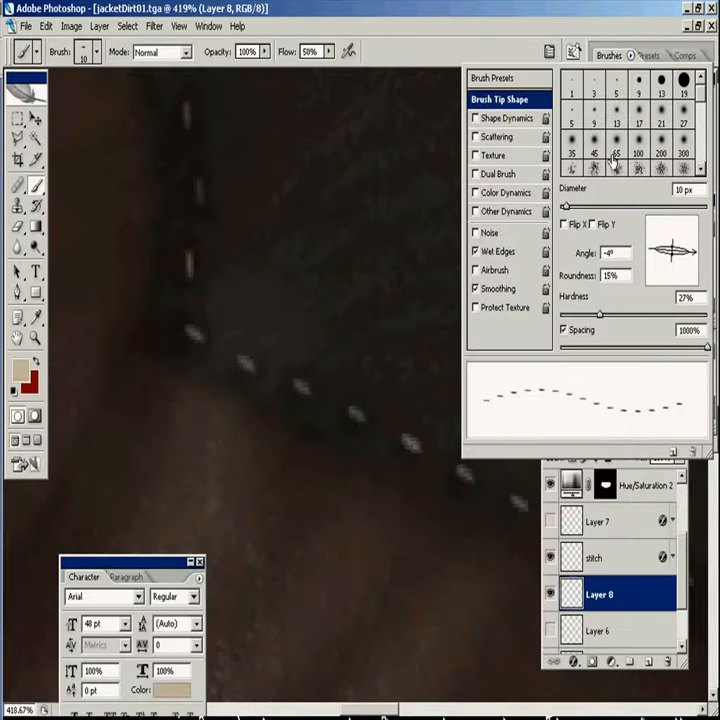
- Save the current stitch brush as a new brush preset named "Brush"
{"action": "left_click", "coordinate": [632, 62]}
{"action": "left_click", "coordinate": [578, 106]}
{"action": "type", "text": "Brush"}
{"action": "left_click", "coordinate": [499, 238]}
{"action": "left_click", "coordinate": [630, 57]}
{"action": "left_click", "coordinate": [590, 18]}
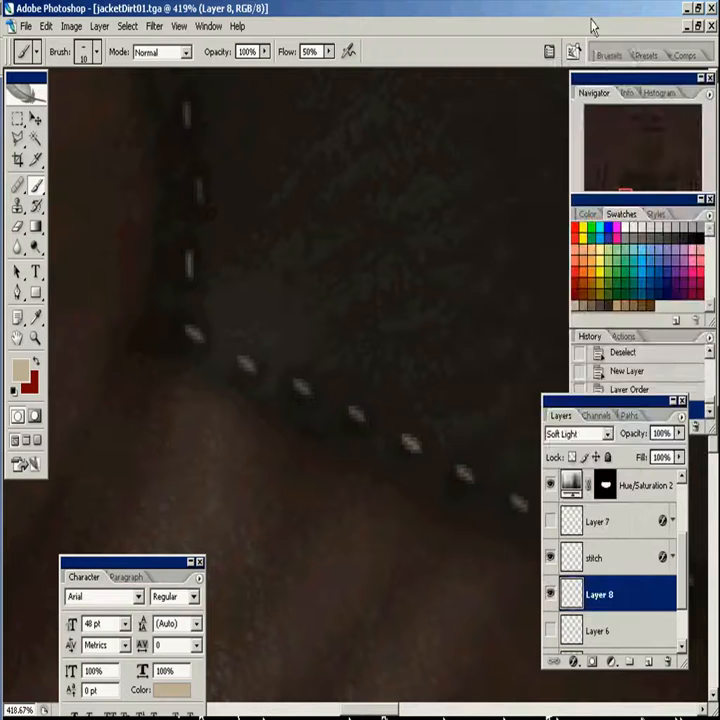
- Choose the soft 13 px brush tip and try a test stroke below the lower-left seam on Layer 8
{"action": "left_click", "coordinate": [610, 58]}
{"action": "mouse_move", "coordinate": [703, 131]}
{"action": "left_mouse_down"}
{"action": "mouse_move", "coordinate": [704, 166]}
{"action": "mouse_move", "coordinate": [703, 85]}
{"action": "left_mouse_up"}
{"action": "left_click", "coordinate": [616, 112]}
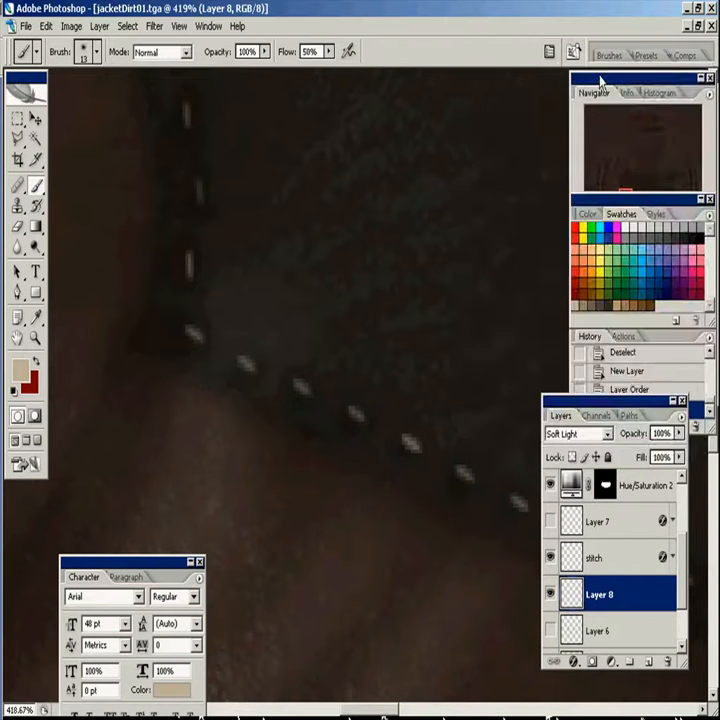
{"action": "left_click", "coordinate": [489, 252]}
{"action": "left_click", "coordinate": [500, 290]}
{"action": "left_click_drag", "start_coordinate": [370, 468], "coordinate": [342, 612]}
{"action": "key", "text": "ctrl+z"}
- Apply a Levels adjustment to Layer 4, pulling in the black and white input points to increase its contrast
{"action": "key", "text": "z"}
{"action": "left_click", "coordinate": [439, 556], "text": "alt"}
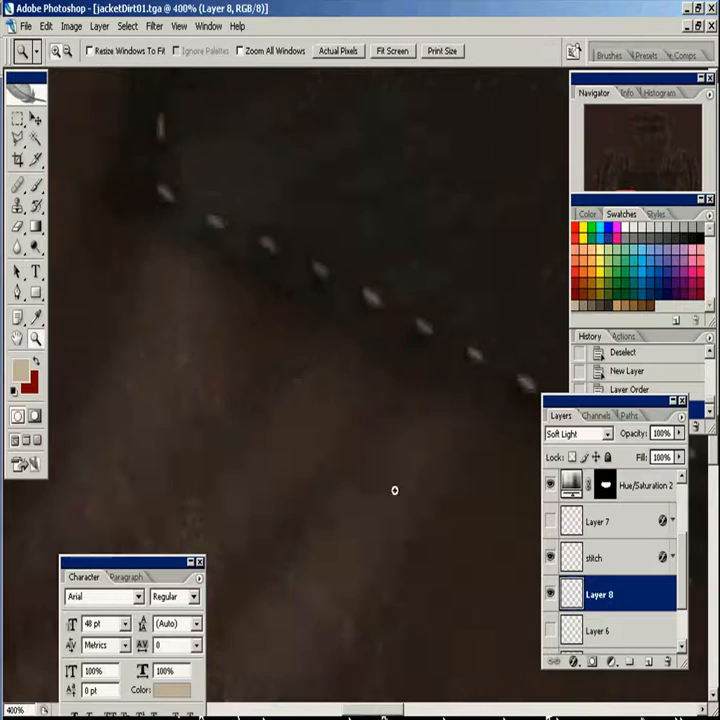
{"action": "left_click", "coordinate": [439, 556], "text": "alt"}
{"action": "left_click_drag", "start_coordinate": [318, 380], "coordinate": [348, 604]}
{"action": "key", "text": "b"}
{"action": "scroll", "coordinate": [595, 487], "scroll_direction": "up", "scroll_amount": 3}
{"action": "left_click", "coordinate": [595, 487]}
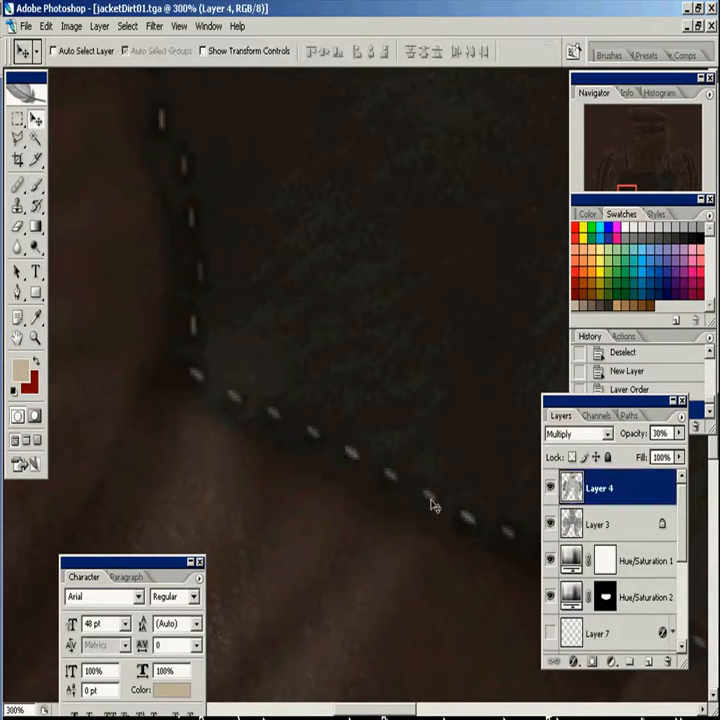
{"action": "key", "text": "ctrl+l"}
{"action": "left_click_drag", "start_coordinate": [210, 607], "coordinate": [170, 607]}
{"action": "left_click_drag", "start_coordinate": [33, 607], "coordinate": [71, 607]}
{"action": "left_click_drag", "start_coordinate": [171, 607], "coordinate": [154, 607]}
{"action": "left_click", "coordinate": [259, 466]}
- Add a new layer directly above Layer 8, beneath the stitch layer
{"action": "key", "text": "z"}
{"action": "left_click", "coordinate": [391, 517], "text": "alt"}
{"action": "left_click", "coordinate": [391, 517], "text": "alt"}
{"action": "left_click_drag", "start_coordinate": [430, 440], "coordinate": [355, 572]}
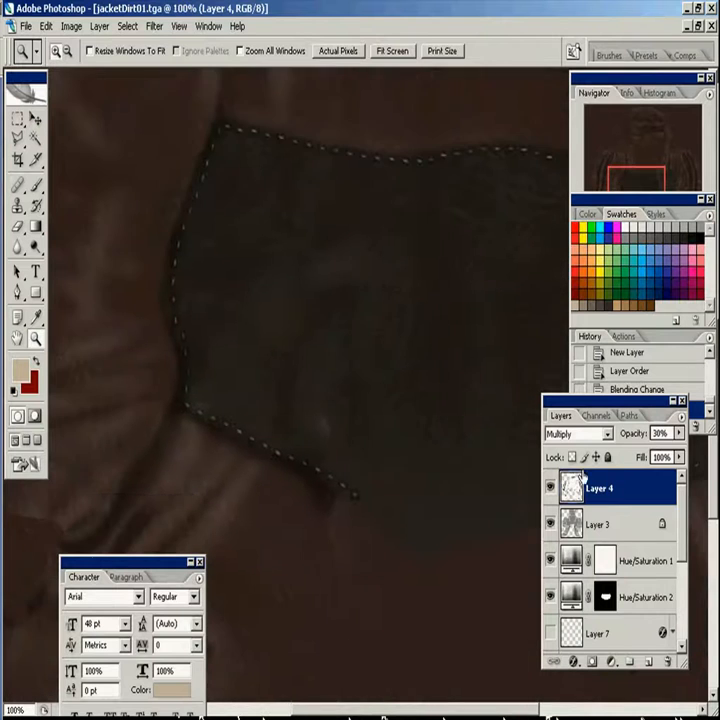
{"action": "scroll", "coordinate": [645, 613], "scroll_direction": "down", "scroll_amount": 3}
{"action": "left_click", "coordinate": [645, 625]}
{"action": "left_click", "coordinate": [648, 661]}
- Switch on Shape Dynamics and Other Dynamics for the brush, trying test strokes across the dark panel and its lower seam
{"action": "key", "text": "b"}
{"action": "mouse_move", "coordinate": [270, 316]}
{"action": "left_mouse_down"}
{"action": "mouse_move", "coordinate": [268, 497]}
{"action": "mouse_move", "coordinate": [315, 377]}
{"action": "left_mouse_up"}
{"action": "key", "text": "ctrl+z"}
{"action": "key", "text": "ctrl+z"}
{"action": "left_click", "coordinate": [610, 56]}
{"action": "left_click", "coordinate": [510, 117]}
{"action": "left_click_drag", "start_coordinate": [271, 483], "coordinate": [332, 337]}
{"action": "key", "text": "ctrl+z"}
{"action": "left_click", "coordinate": [604, 58]}
{"action": "left_click", "coordinate": [493, 213]}
{"action": "left_click", "coordinate": [349, 368]}
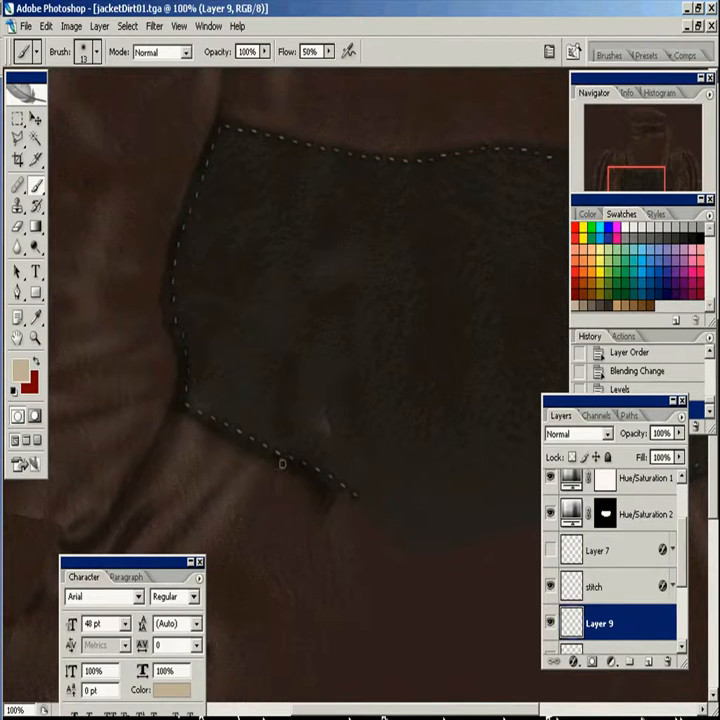
- Adjust the brush settings, including a smaller 9 px size, and set Layer 9's blend mode to Overlay
{"action": "left_click", "coordinate": [608, 55]}
{"action": "left_click", "coordinate": [507, 116]}
{"action": "left_click_drag", "start_coordinate": [561, 145], "coordinate": [599, 145]}
{"action": "mouse_move", "coordinate": [302, 411]}
{"action": "left_mouse_down"}
{"action": "mouse_move", "coordinate": [320, 381]}
{"action": "mouse_move", "coordinate": [374, 462]}
{"action": "left_mouse_up"}
{"action": "key", "text": "ctrl+z"}
{"action": "left_click", "coordinate": [575, 434]}
{"action": "left_click", "coordinate": [562, 207]}
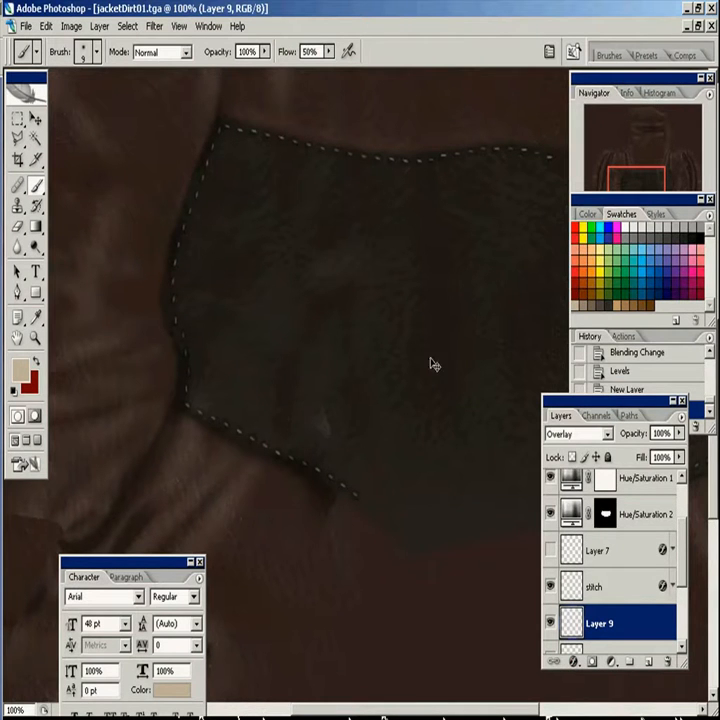
- Add an Outer Glow to Layer 9 using the Multiply blend mode and a dark grey glow colour
{"action": "left_click", "coordinate": [574, 661]}
{"action": "left_click", "coordinate": [614, 537]}
{"action": "left_click", "coordinate": [490, 313]}
{"action": "left_click", "coordinate": [490, 66]}
{"action": "left_click", "coordinate": [489, 374]}
{"action": "left_click", "coordinate": [285, 600]}
{"action": "left_click", "coordinate": [571, 382]}
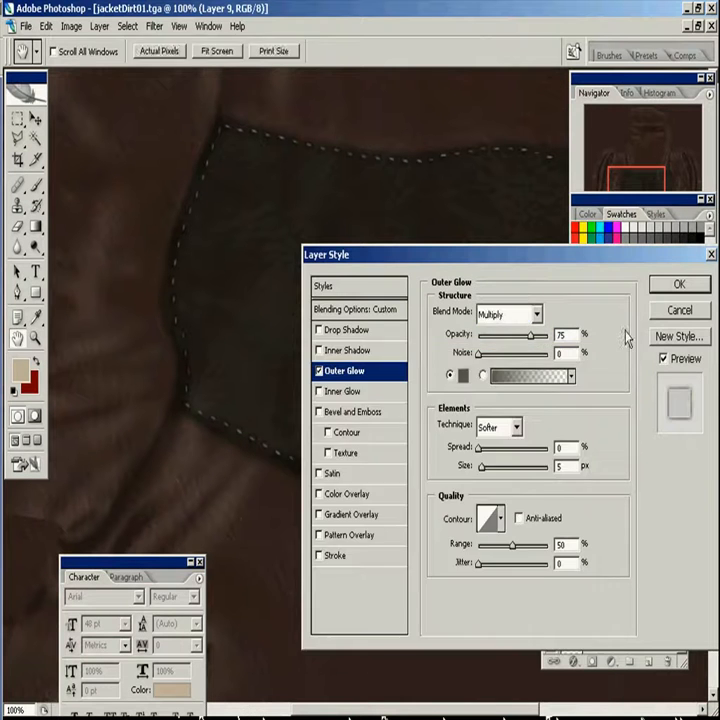
{"action": "left_click", "coordinate": [680, 284]}
- Try short beige brush strokes along the patch's lower-left seam
{"action": "left_click", "coordinate": [301, 461]}
{"action": "left_click", "coordinate": [308, 462]}
{"action": "key", "text": "ctrl+alt+z"}
{"action": "key", "text": "ctrl+alt+z"}
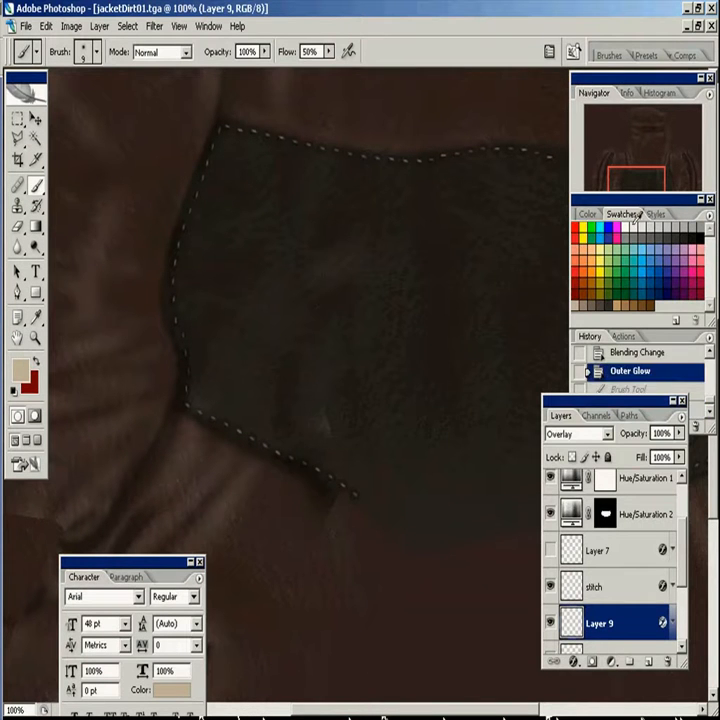
- Make white the foreground colour and change Layer 9's blend mode to Soft Light
{"action": "left_click", "coordinate": [625, 227]}
{"action": "left_click", "coordinate": [320, 463]}
{"action": "key", "text": "ctrl+alt+z"}
{"action": "left_click", "coordinate": [575, 434]}
{"action": "left_click", "coordinate": [525, 192]}
- Paint small white strokes beside the stitching at the patch's lower-left corner
{"action": "left_click", "coordinate": [185, 393]}
{"action": "left_click", "coordinate": [185, 393]}
{"action": "left_click", "coordinate": [185, 392]}
{"action": "left_click", "coordinate": [36, 340]}
{"action": "left_click", "coordinate": [36, 185]}
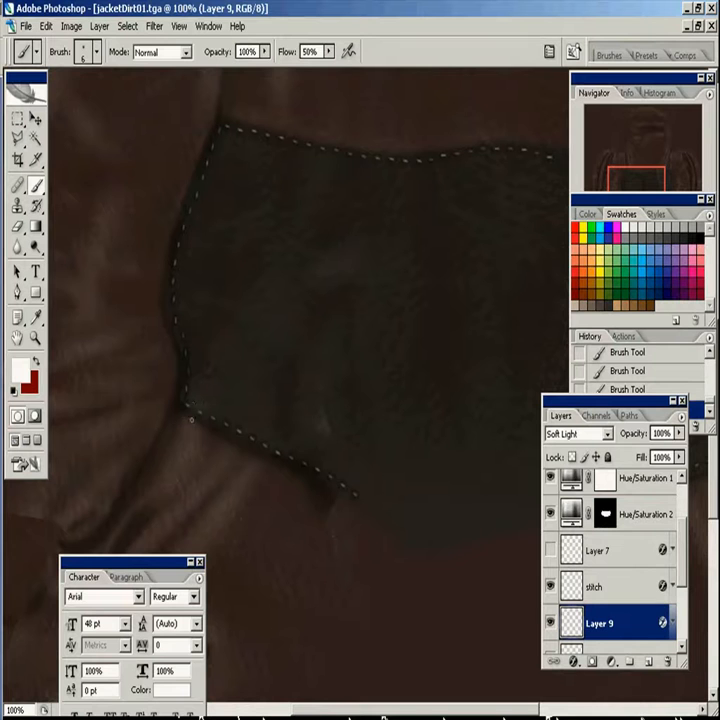
- Lower Layer 9's opacity to 61% and set its Outer Glow to Color Burn with 96% opacity and 9 px size
{"action": "left_click", "coordinate": [679, 434]}
{"action": "left_click_drag", "start_coordinate": [679, 449], "coordinate": [651, 449]}
{"action": "double_click", "coordinate": [661, 620]}
{"action": "left_click", "coordinate": [351, 372]}
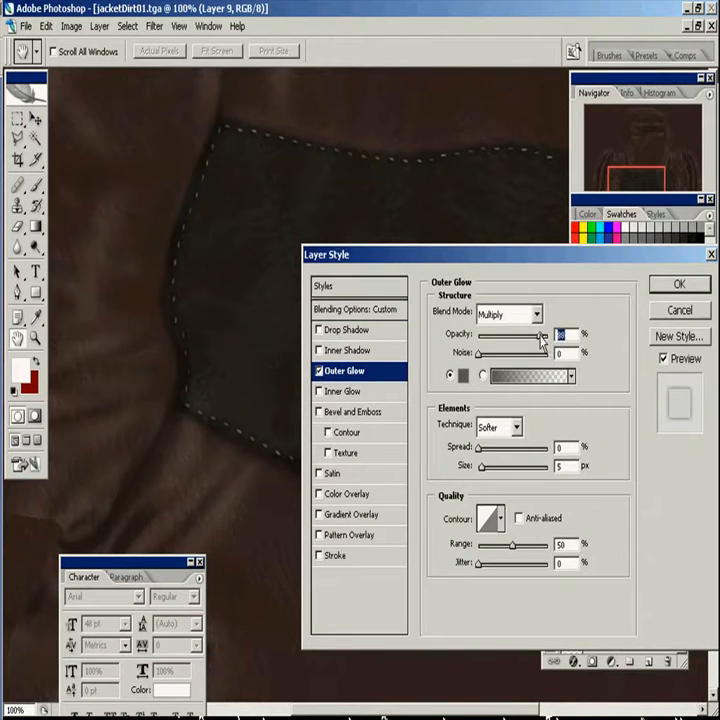
{"action": "left_click", "coordinate": [484, 468]}
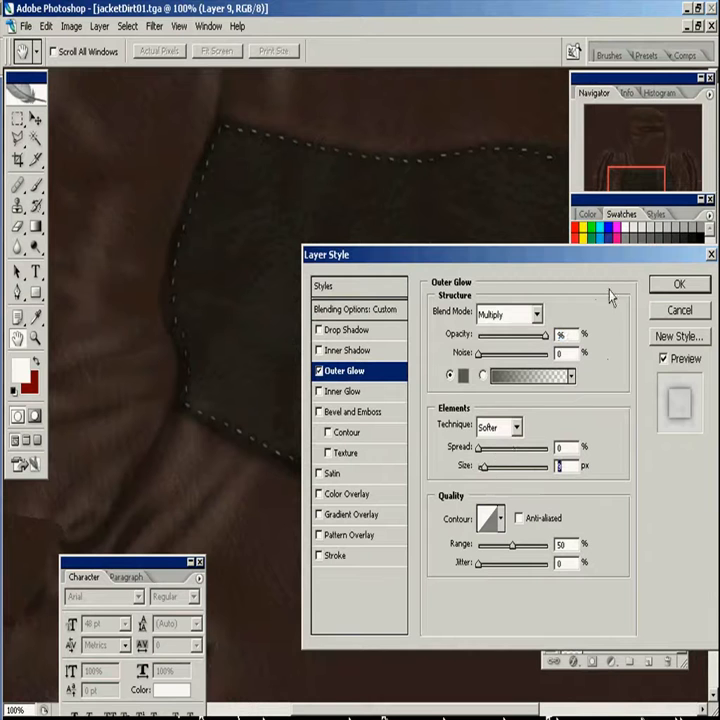
{"action": "left_click", "coordinate": [510, 314]}
{"action": "left_click", "coordinate": [517, 85]}
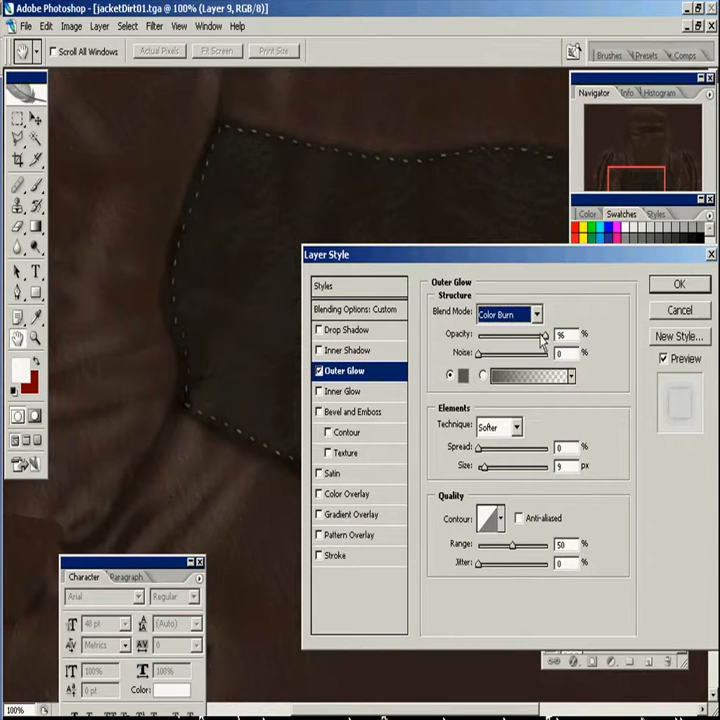
{"action": "left_click", "coordinate": [679, 284]}
- Try brush strokes on the patch in white, sampled brown, light green and yellow to compare their effect
{"action": "mouse_move", "coordinate": [232, 403]}
{"action": "left_mouse_down"}
{"action": "mouse_move", "coordinate": [228, 420]}
{"action": "mouse_move", "coordinate": [234, 412]}
{"action": "left_mouse_up"}
{"action": "left_click_drag", "start_coordinate": [237, 416], "coordinate": [240, 424]}
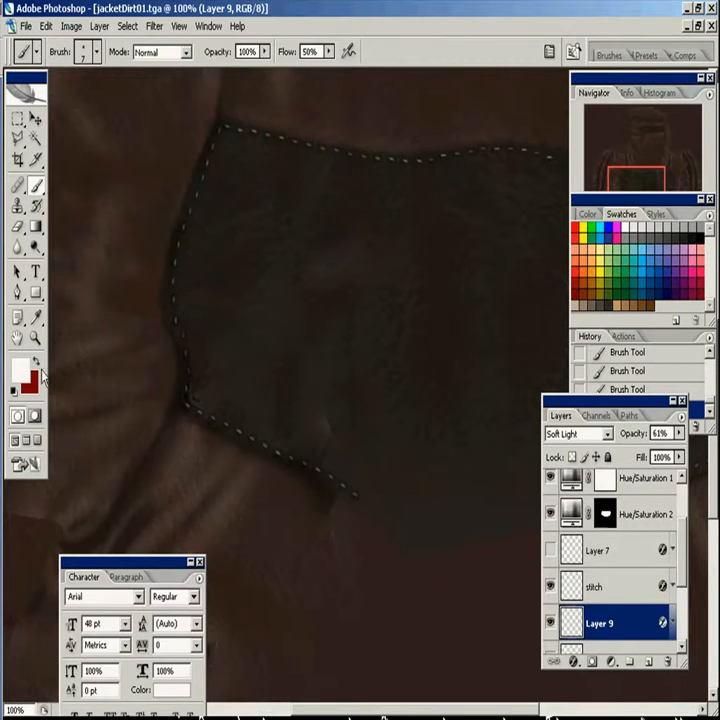
{"action": "left_click", "coordinate": [190, 434], "text": "alt"}
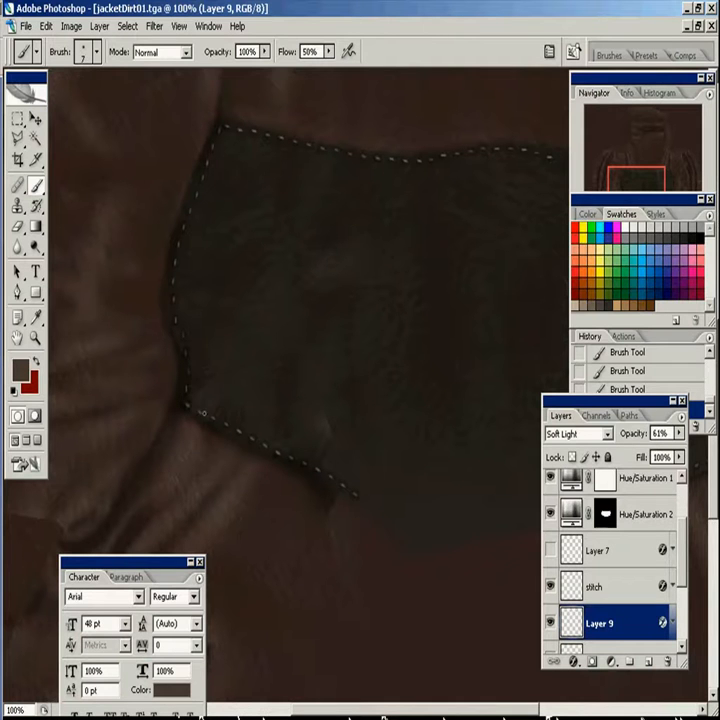
{"action": "left_click", "coordinate": [599, 265]}
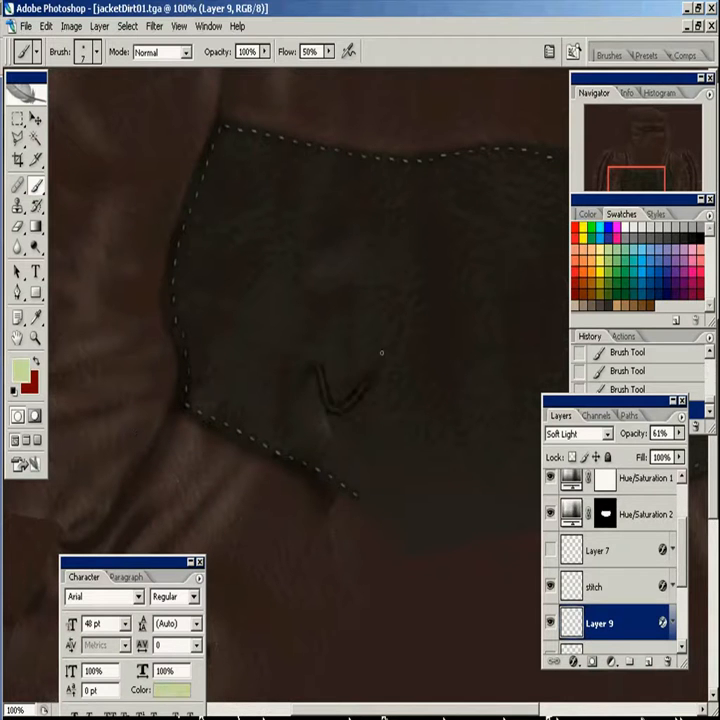
{"action": "left_click", "coordinate": [599, 266]}
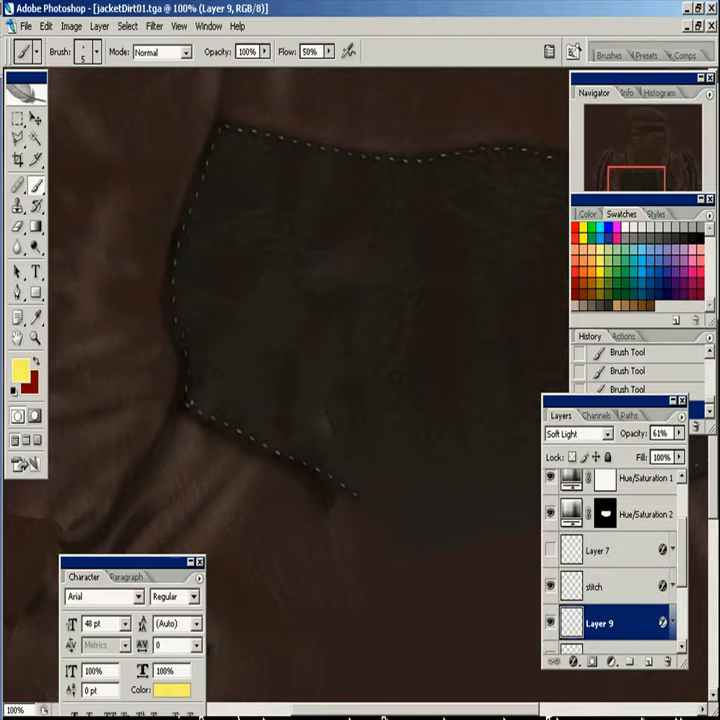
{"action": "left_click", "coordinate": [201, 418], "text": "alt"}
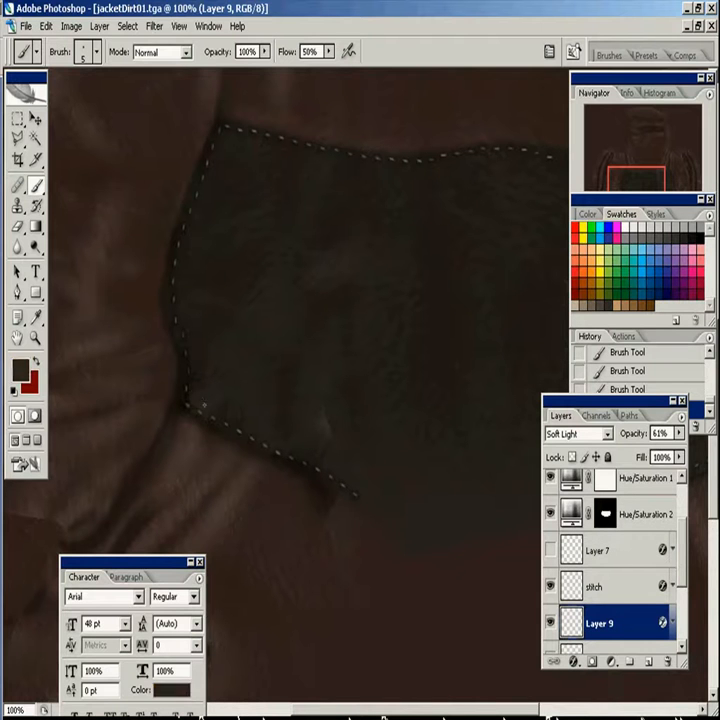
- Reduce the opacity of Layer 9's Outer Glow
{"action": "double_click", "coordinate": [662, 624]}
{"action": "left_click", "coordinate": [344, 371]}
{"action": "left_click", "coordinate": [531, 340]}
{"action": "left_click_drag", "start_coordinate": [531, 340], "coordinate": [524, 337]}
{"action": "left_click", "coordinate": [680, 286]}
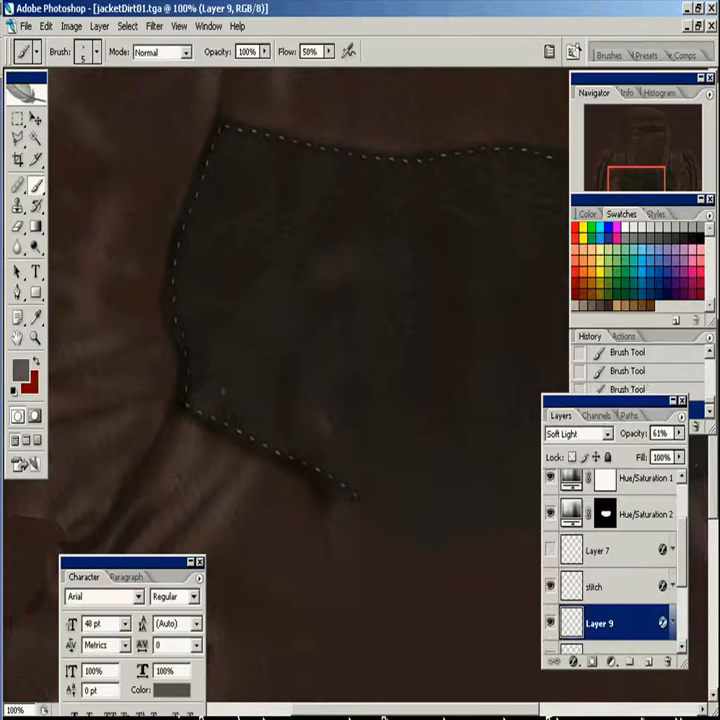
- Try a grey squiggle on the patch with Layer 9's opacity at 41%
{"action": "left_click_drag", "start_coordinate": [236, 407], "coordinate": [279, 346]}
{"action": "double_click", "coordinate": [649, 614]}
{"action": "left_click_drag", "start_coordinate": [538, 339], "coordinate": [525, 338]}
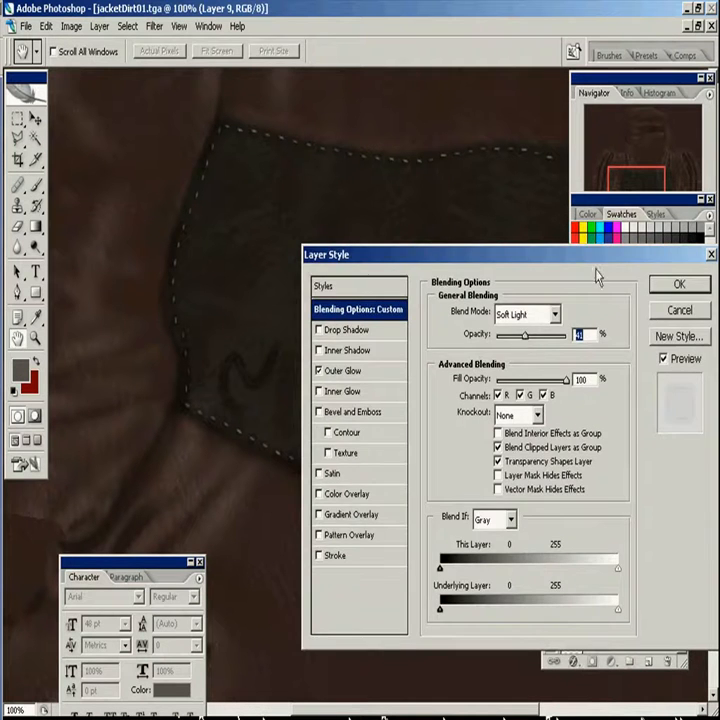
{"action": "left_click", "coordinate": [679, 284]}
{"action": "key", "text": "ctrl+alt+z"}
{"action": "key", "text": "ctrl+alt+z"}
{"action": "key", "text": "ctrl+alt+z"}
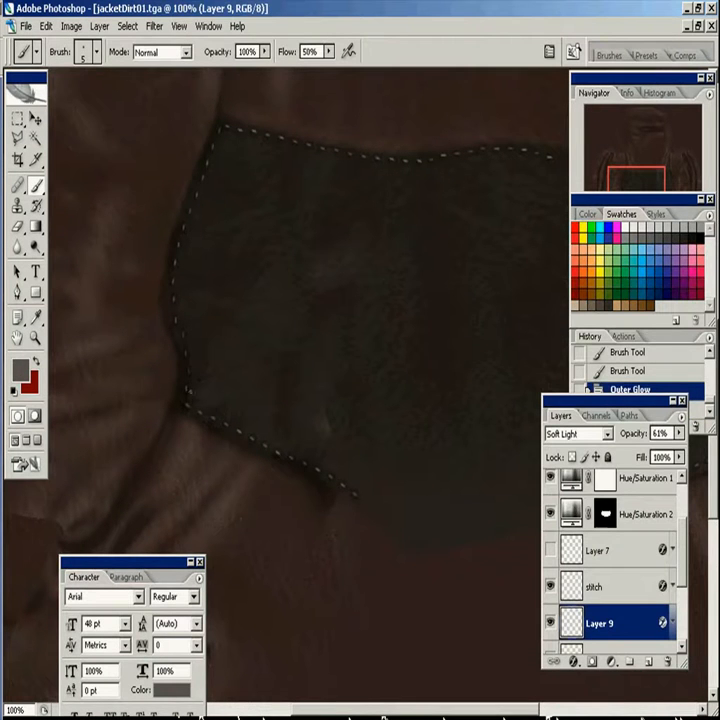
{"action": "key", "text": "ctrl+shift+z"}
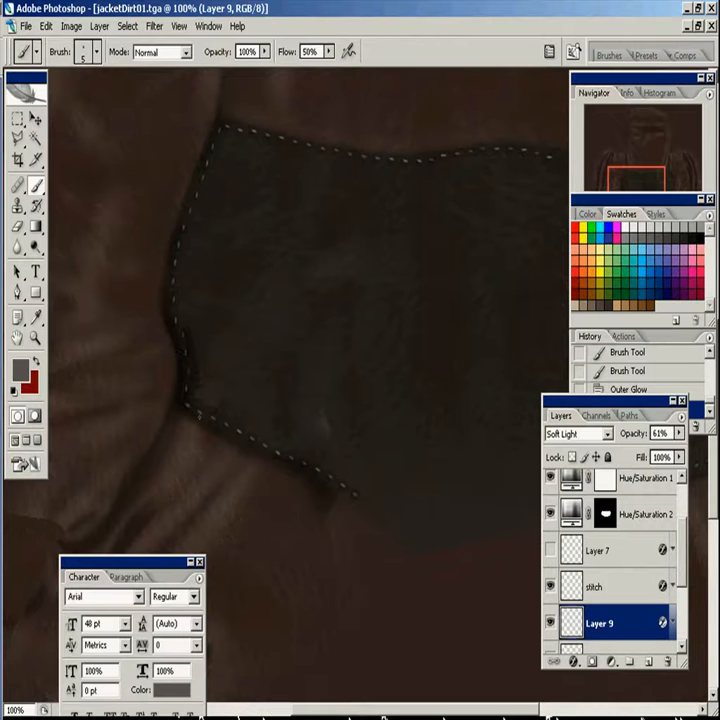
- Paint grey strokes outside the stitching along the patch's lower-left and left edges to darken the border
{"action": "left_click_drag", "start_coordinate": [310, 450], "coordinate": [250, 423]}
{"action": "left_click_drag", "start_coordinate": [236, 432], "coordinate": [282, 463]}
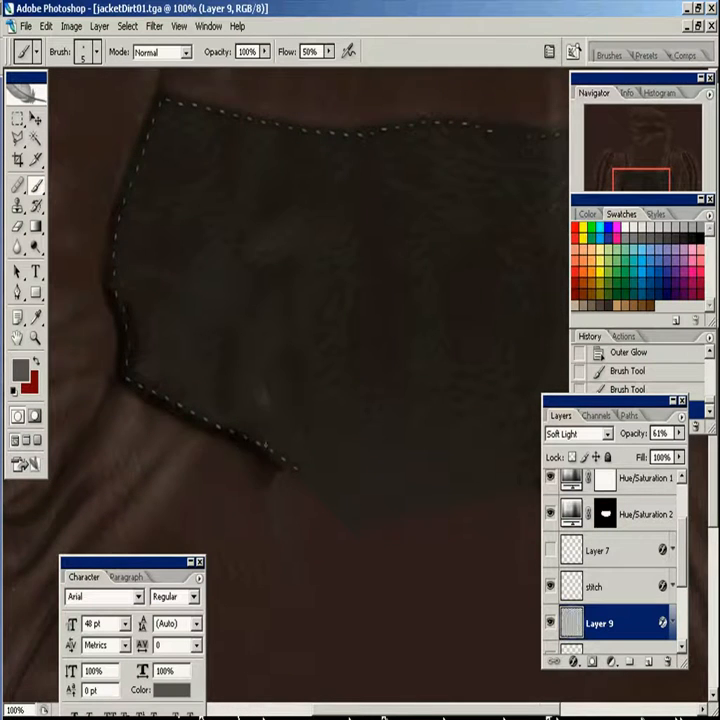
{"action": "left_click_drag", "start_coordinate": [250, 400], "coordinate": [306, 538]}
{"action": "left_click_drag", "start_coordinate": [212, 234], "coordinate": [217, 227]}
{"action": "left_click_drag", "start_coordinate": [245, 211], "coordinate": [116, 283]}
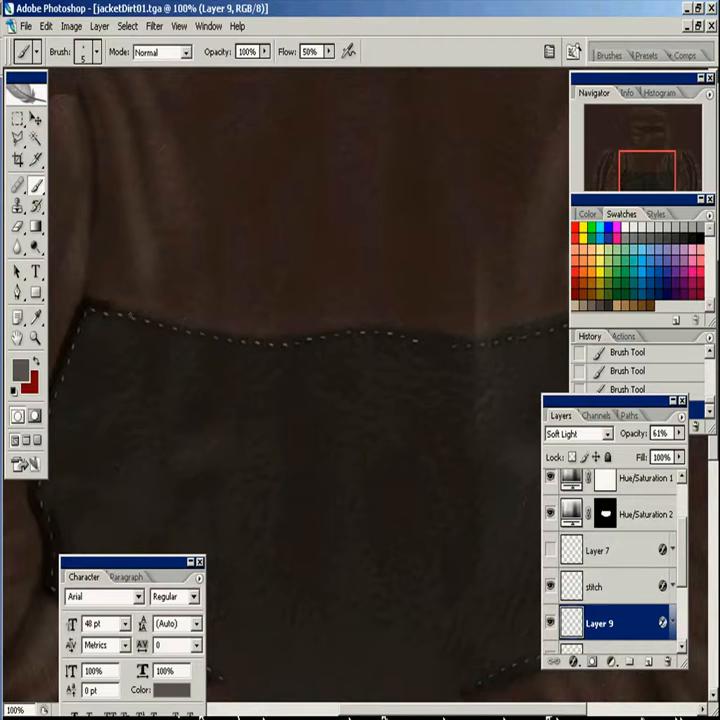
- Paint a connected series of straight grey strokes just above the stitching along the patch's upper edge
{"action": "left_click", "coordinate": [142, 317], "text": "shift"}
{"action": "left_click", "coordinate": [211, 332], "text": "shift"}
{"action": "left_click", "coordinate": [261, 337], "text": "shift"}
{"action": "left_click", "coordinate": [297, 337], "text": "shift"}
{"action": "left_click", "coordinate": [342, 328], "text": "shift"}
{"action": "left_click", "coordinate": [382, 327], "text": "shift"}
{"action": "left_click", "coordinate": [418, 332], "text": "shift"}
{"action": "left_click", "coordinate": [451, 336], "text": "shift"}
{"action": "left_click", "coordinate": [473, 338], "text": "shift"}
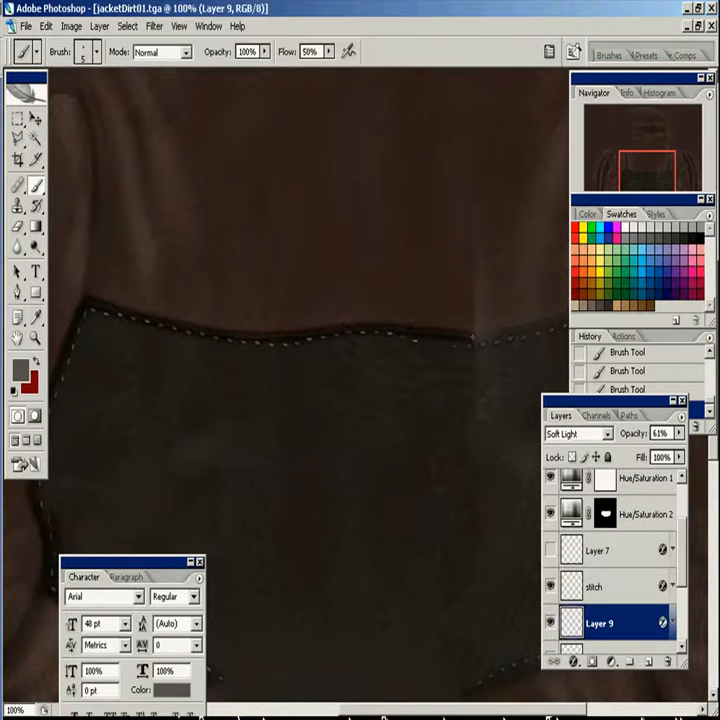
- Continue the border stroke around the patch's upper-right corner, right side and lower-right edge
{"action": "left_click_drag", "start_coordinate": [473, 338], "coordinate": [395, 316]}
{"action": "left_click", "coordinate": [419, 309], "text": "shift"}
{"action": "mouse_move", "coordinate": [467, 357]}
{"action": "left_mouse_down"}
{"action": "mouse_move", "coordinate": [484, 411]}
{"action": "mouse_move", "coordinate": [488, 481]}
{"action": "left_mouse_up"}
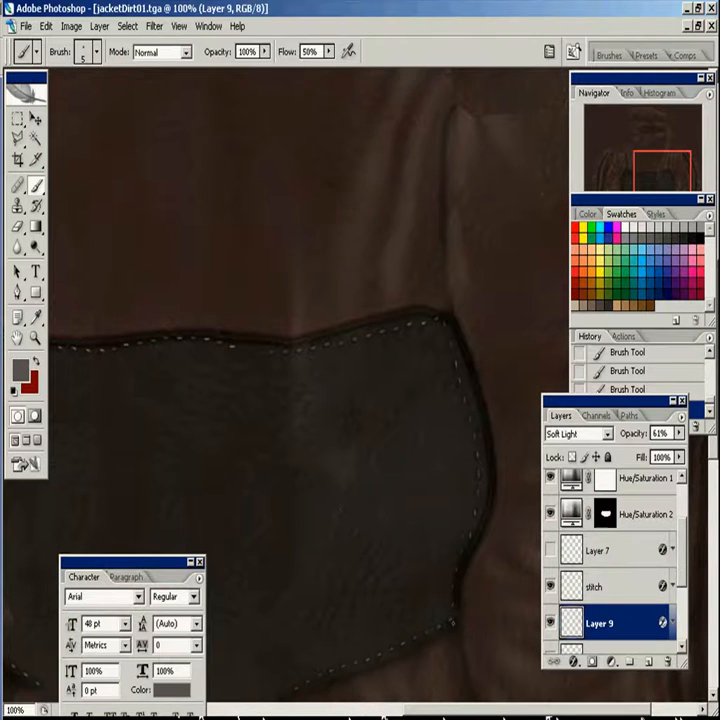
{"action": "scroll", "coordinate": [295, 390], "scroll_direction": "down", "scroll_amount": 3}
{"action": "left_click_drag", "start_coordinate": [416, 525], "coordinate": [325, 556]}
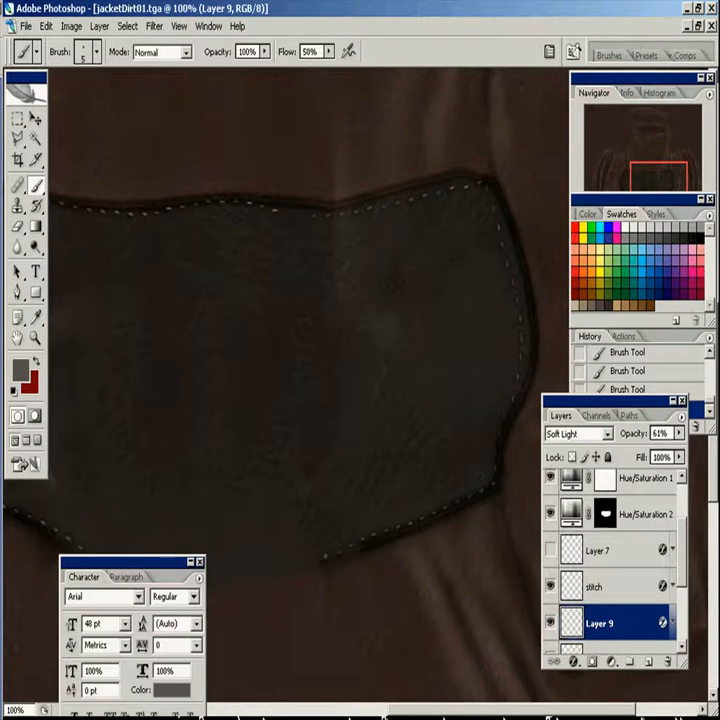
- Set the brush opacity to 50% and undo the last two trial strokes on the patch's left side
{"action": "left_click_drag", "start_coordinate": [280, 509], "coordinate": [483, 492]}
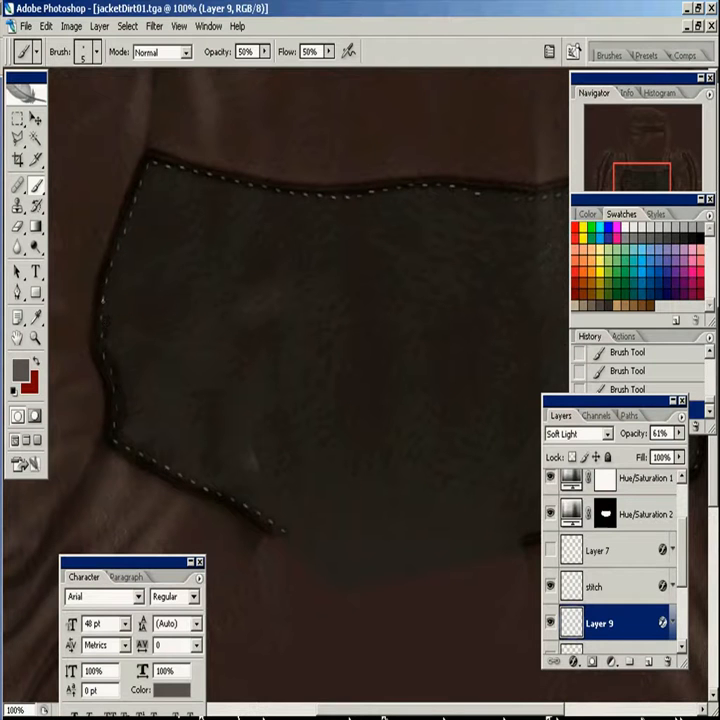
{"action": "key", "text": "ctrl+alt+z"}
{"action": "key", "text": "ctrl+alt+z"}
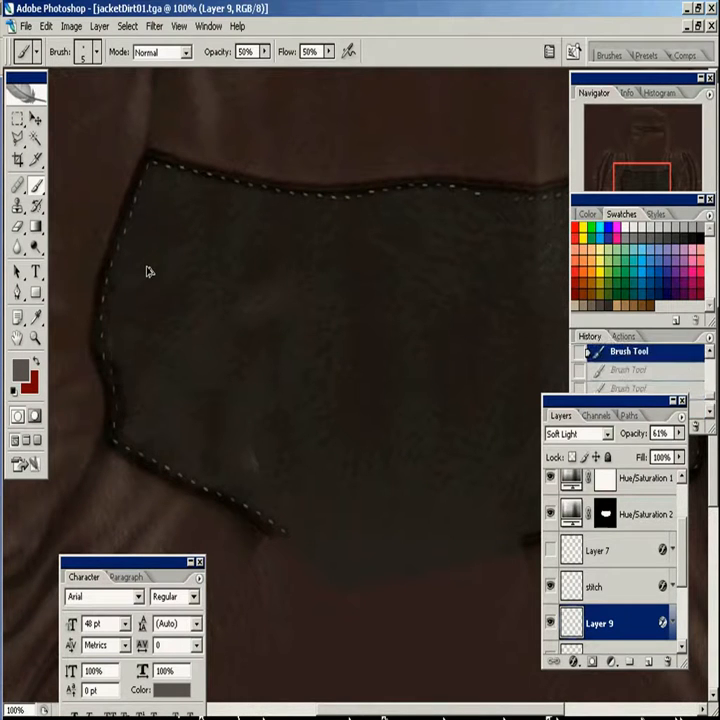
{"action": "key", "text": "e"}
{"action": "key", "text": "ctrl+shift+z"}
{"action": "key", "text": "ctrl+shift+z"}
{"action": "key", "text": "b"}
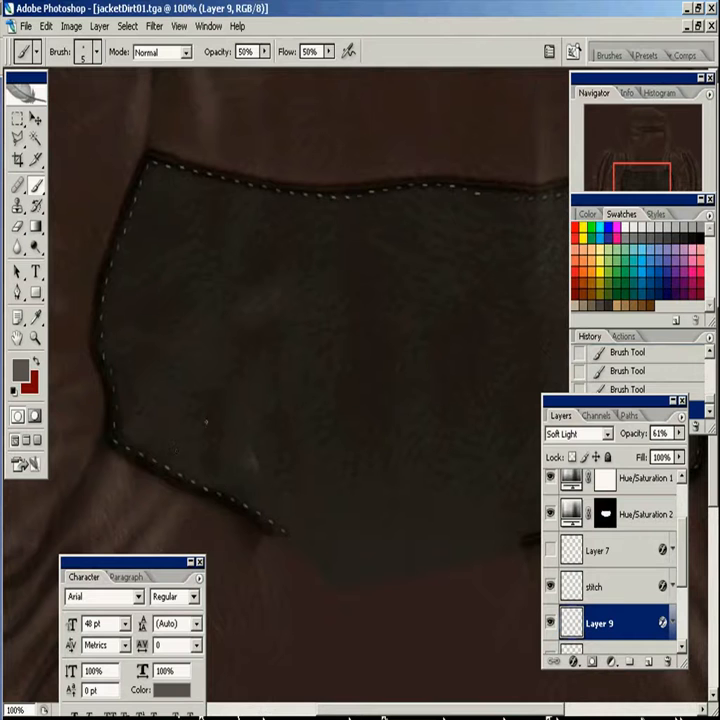
- Set the foreground colour to the light beige-grey e0d1c8
{"action": "left_click", "coordinate": [21, 370]}
{"action": "left_click", "coordinate": [278, 503]}
{"action": "left_click", "coordinate": [555, 384]}
{"action": "left_click", "coordinate": [21, 368]}
{"action": "left_click", "coordinate": [277, 422]}
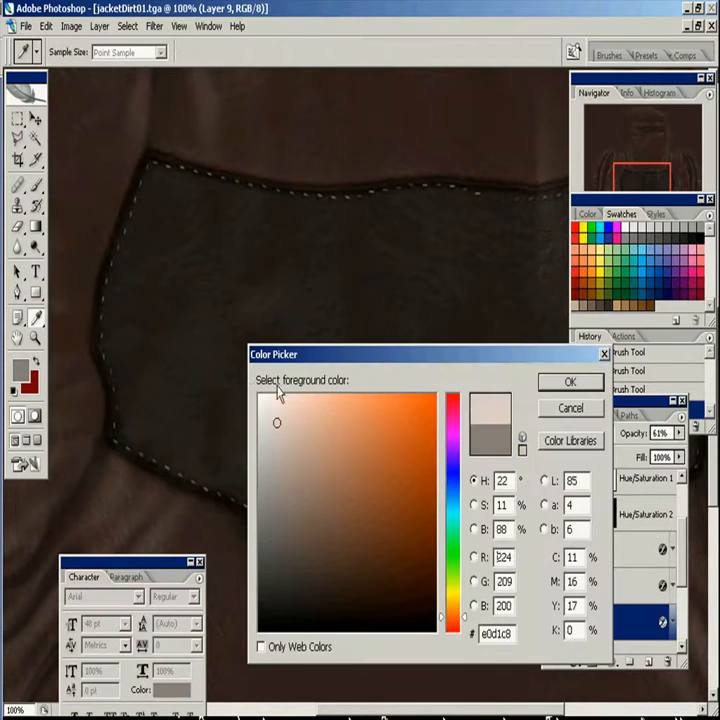
{"action": "key", "text": "Return"}
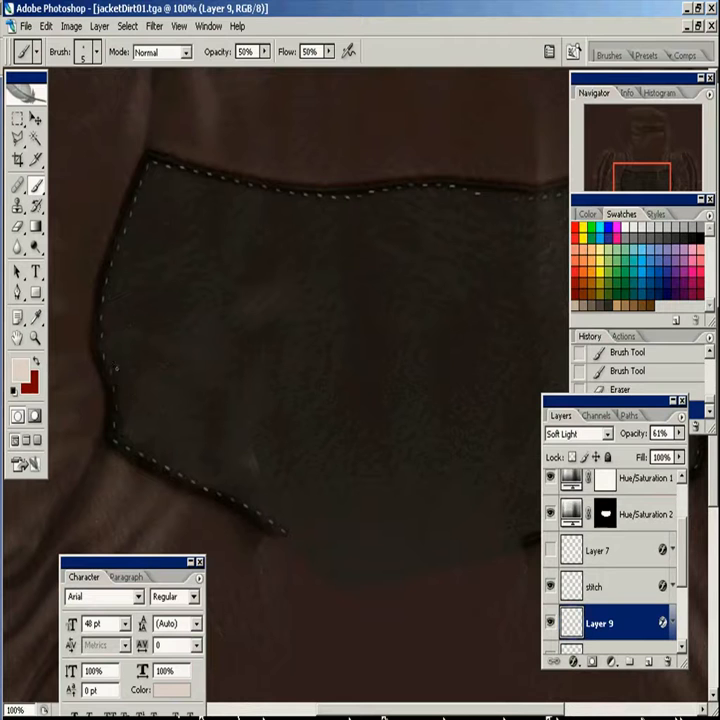
- Paint faint strokes just inside the stitching along the patch's left edge and upper-left corner
{"action": "left_click_drag", "start_coordinate": [115, 366], "coordinate": [109, 348]}
{"action": "left_click_drag", "start_coordinate": [110, 298], "coordinate": [106, 317]}
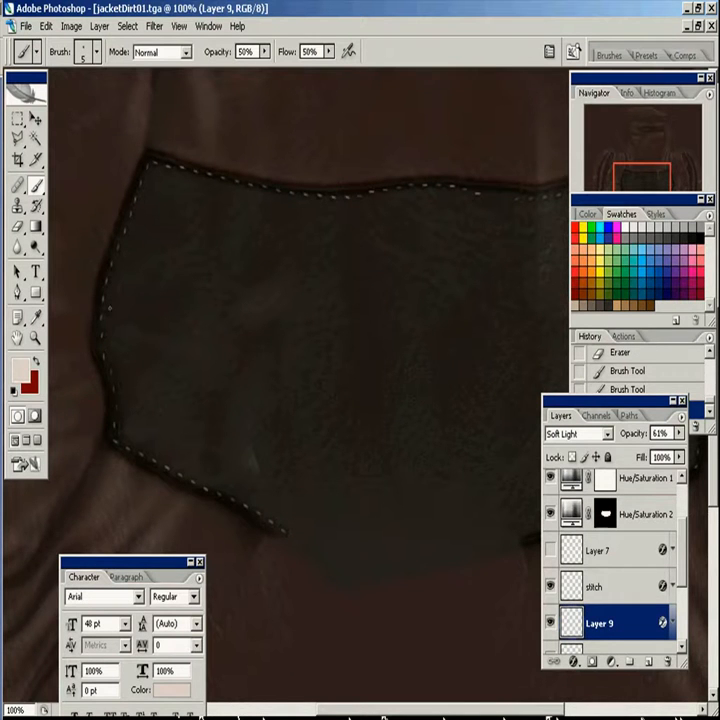
{"action": "left_click_drag", "start_coordinate": [156, 169], "coordinate": [163, 174]}
{"action": "left_click_drag", "start_coordinate": [164, 175], "coordinate": [102, 217]}
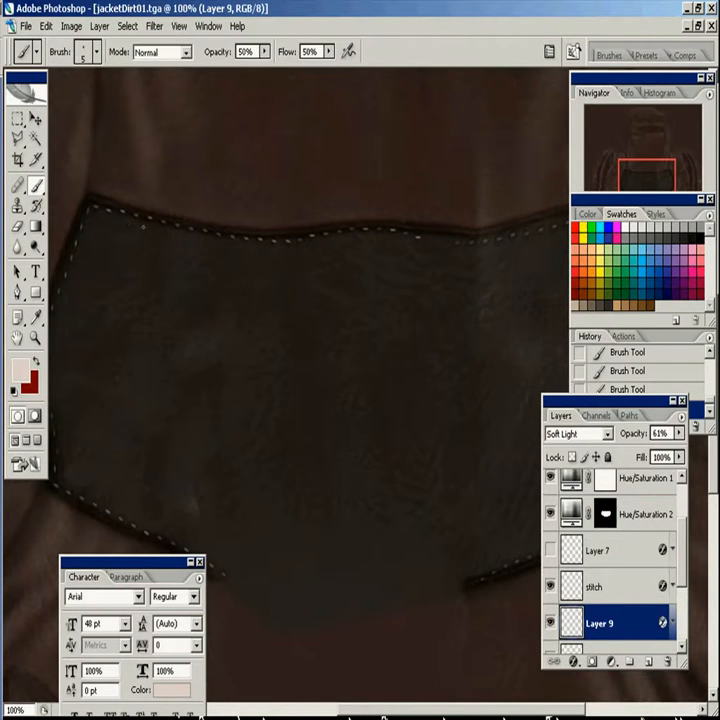
- Paint a faint inner line inside the stitching along the patch's upper-right, right and lower-right edges
{"action": "left_click_drag", "start_coordinate": [544, 244], "coordinate": [354, 265]}
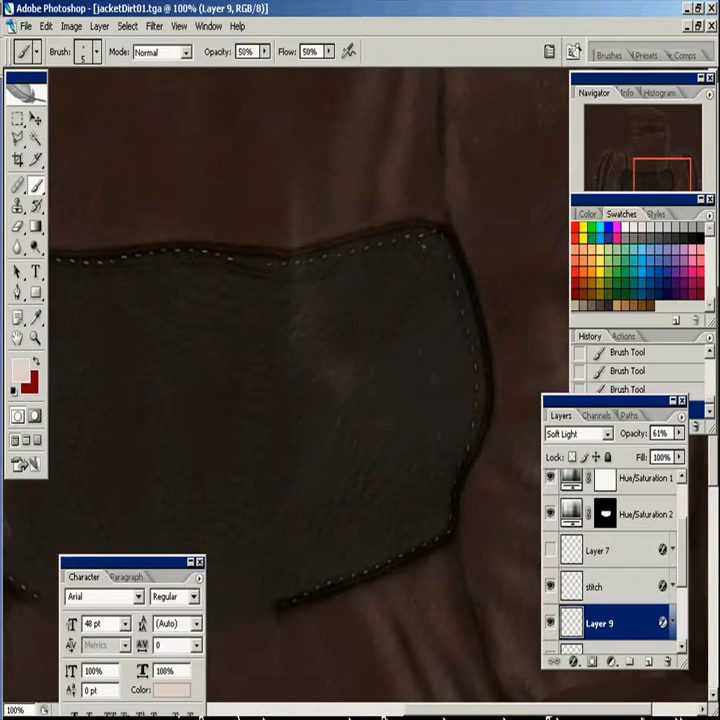
{"action": "left_click_drag", "start_coordinate": [388, 217], "coordinate": [332, 232]}
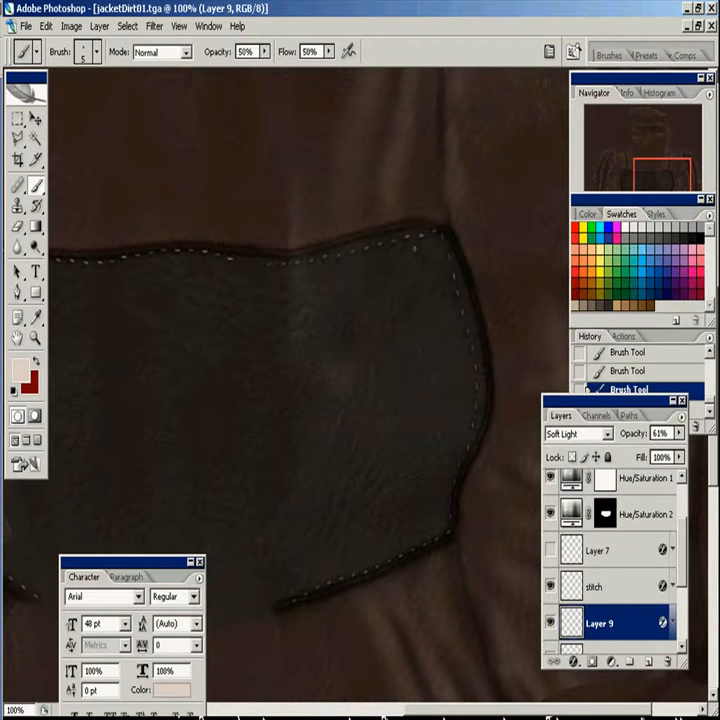
{"action": "left_click_drag", "start_coordinate": [399, 216], "coordinate": [329, 235]}
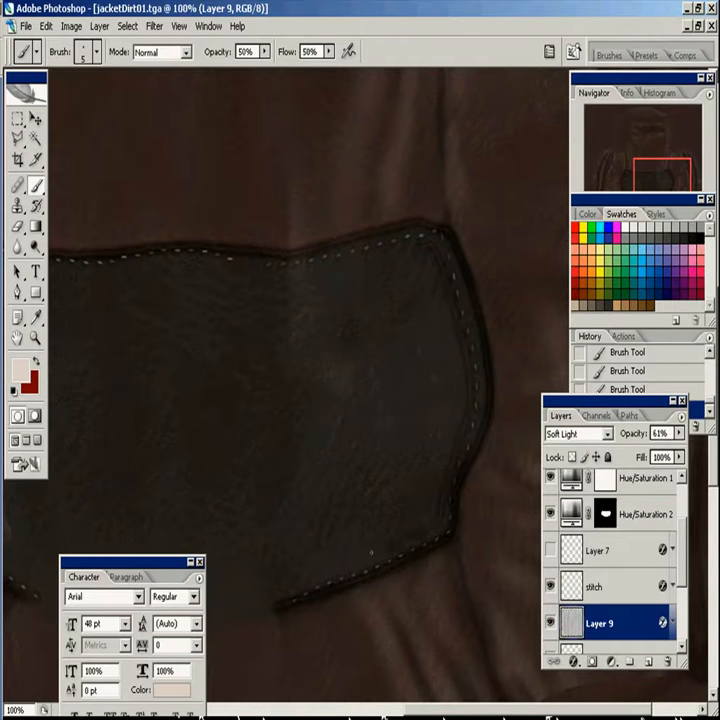
- Extend the faint inner line inside the stitching along the patch's lower-left, left and upper edges
{"action": "left_click_drag", "start_coordinate": [281, 581], "coordinate": [528, 597]}
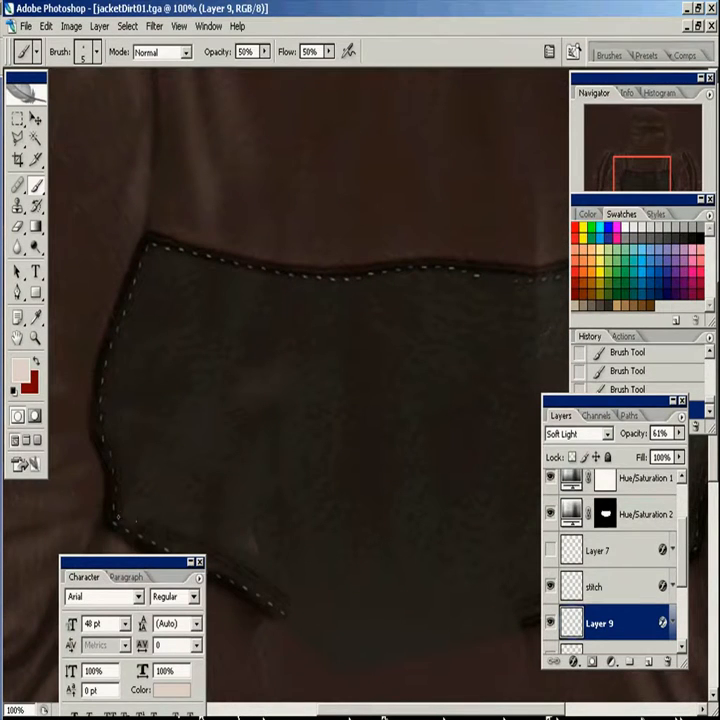
{"action": "left_click_drag", "start_coordinate": [195, 449], "coordinate": [205, 514]}
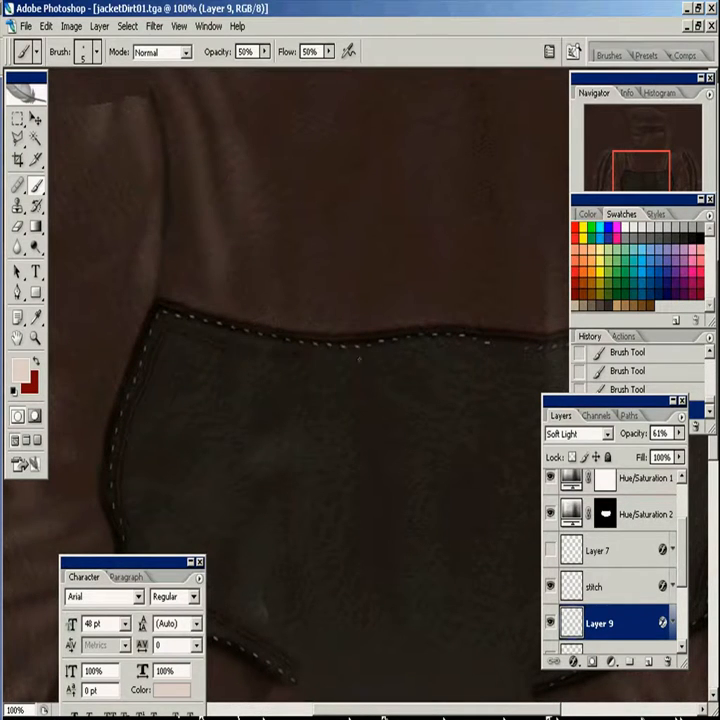
{"action": "left_click_drag", "start_coordinate": [418, 353], "coordinate": [346, 334]}
{"action": "mouse_move", "coordinate": [395, 348]}
{"action": "left_mouse_down"}
{"action": "mouse_move", "coordinate": [302, 330]}
{"action": "mouse_move", "coordinate": [481, 349]}
{"action": "left_mouse_up"}
- Lasso a section of stitches on the stitch layer and nudge it up slightly along the patch's seam
{"action": "left_click", "coordinate": [615, 587]}
{"action": "left_click", "coordinate": [20, 139]}
{"action": "mouse_move", "coordinate": [321, 296]}
{"action": "left_mouse_down"}
{"action": "mouse_move", "coordinate": [77, 379]}
{"action": "mouse_move", "coordinate": [154, 257]}
{"action": "left_mouse_up"}
{"action": "key", "text": "v"}
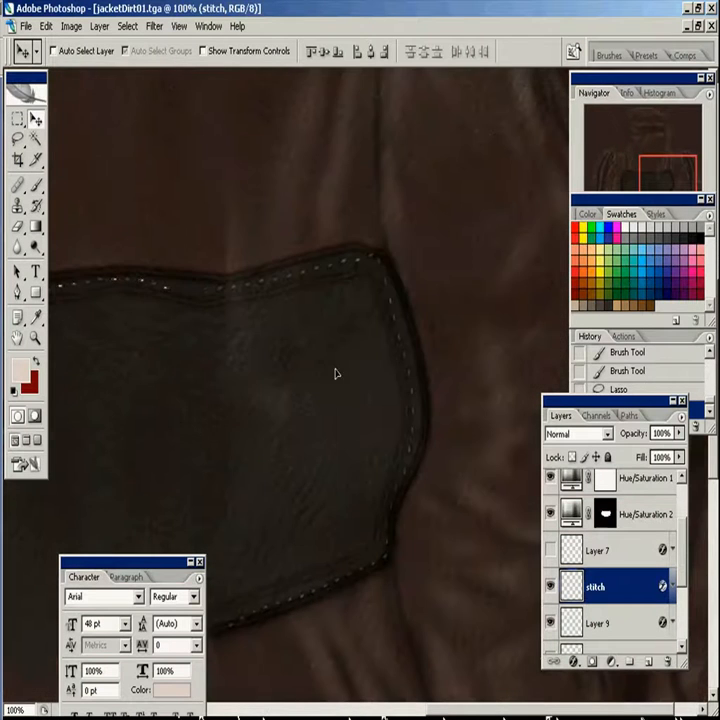
{"action": "key", "text": "Up"}
{"action": "key", "text": "l"}
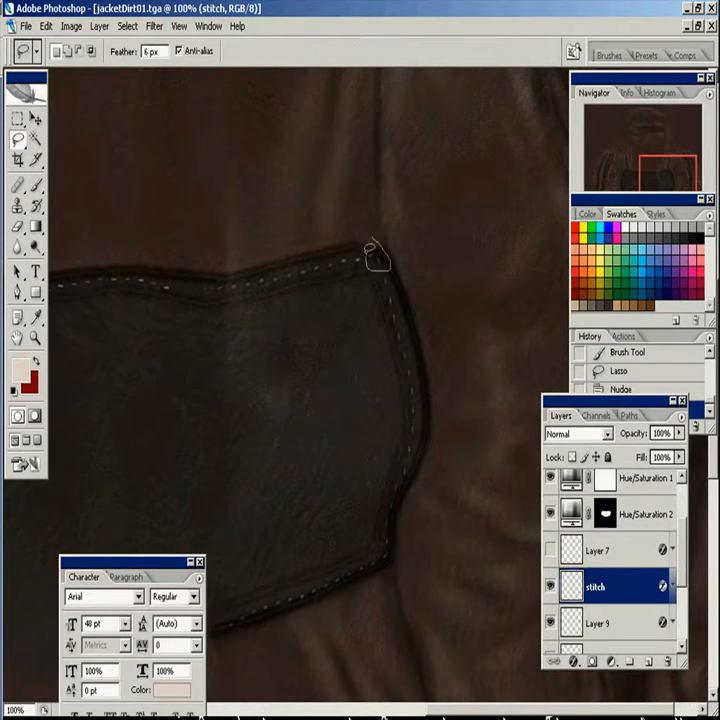
{"action": "key", "text": "ctrl+d"}
- Lasso the stitches at the patch's upper-right corner, nudge them up into line and clear the selection
{"action": "key", "text": "b"}
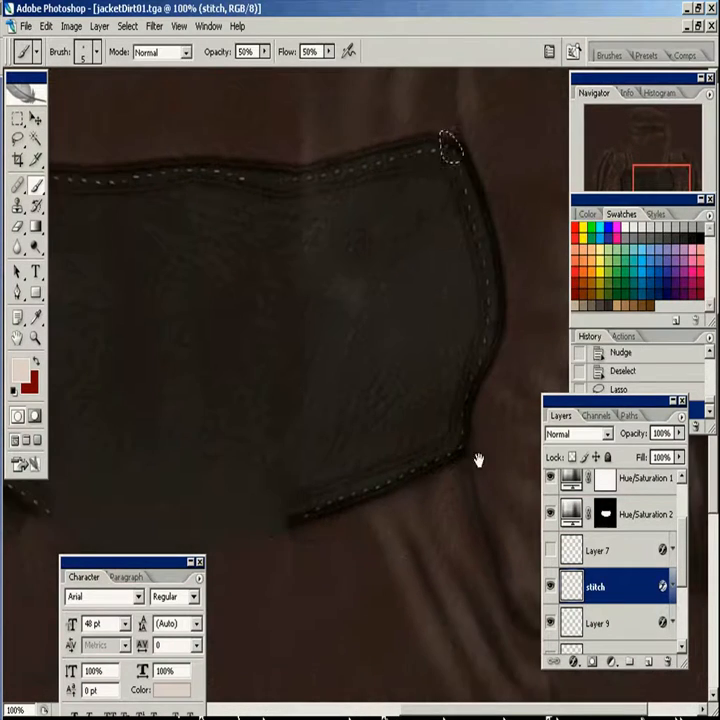
{"action": "mouse_move", "coordinate": [270, 472]}
{"action": "left_mouse_down"}
{"action": "mouse_move", "coordinate": [332, 545]}
{"action": "mouse_move", "coordinate": [354, 446]}
{"action": "mouse_move", "coordinate": [468, 487]}
{"action": "left_mouse_up"}
{"action": "key", "text": "ctrl+z"}
{"action": "left_click", "coordinate": [18, 139]}
{"action": "key", "text": "v"}
{"action": "key", "text": "Up"}
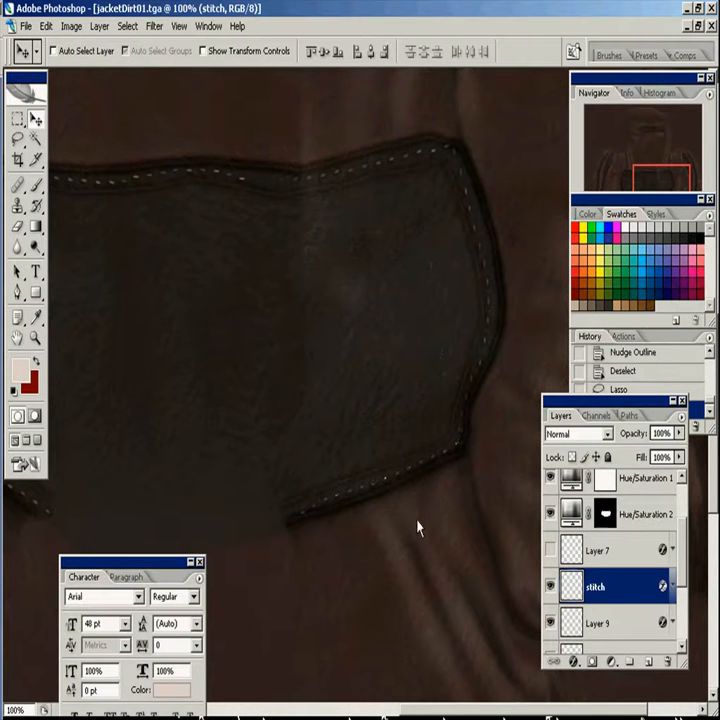
{"action": "key", "text": "ctrl+d"}
- Save the layered texture in the RAW folder as a Photoshop file named jacket
{"action": "left_click_drag", "start_coordinate": [195, 450], "coordinate": [458, 457]}
{"action": "key", "text": "z"}
{"action": "left_click", "coordinate": [320, 473], "text": "alt"}
{"action": "left_click", "coordinate": [415, 492], "text": "alt"}
{"action": "left_click_drag", "start_coordinate": [436, 350], "coordinate": [422, 482]}
{"action": "key", "text": "ctrl+shift+s"}
{"action": "type", "text": "jacket"}
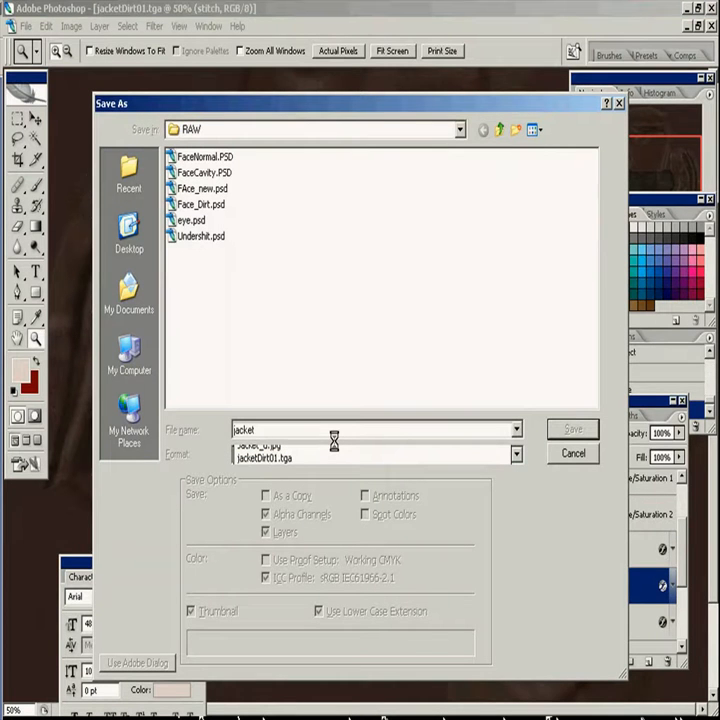
{"action": "key", "text": "Return"}
{"action": "key", "text": "Return"}
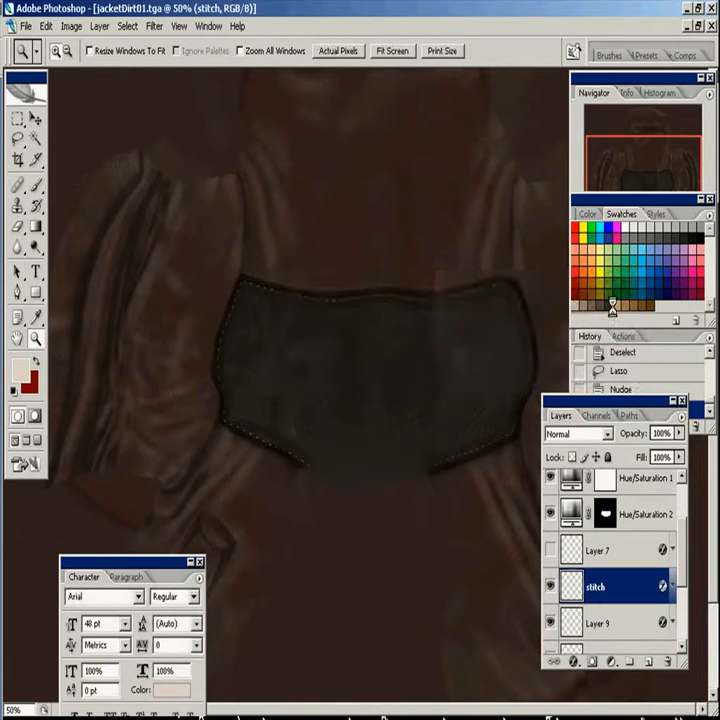
- Save a JPEG version of the texture over an existing file at quality 10 (Maximum), and switch to the other open program
{"action": "key", "text": "ctrl+shift+s"}
{"action": "left_click", "coordinate": [284, 454]}
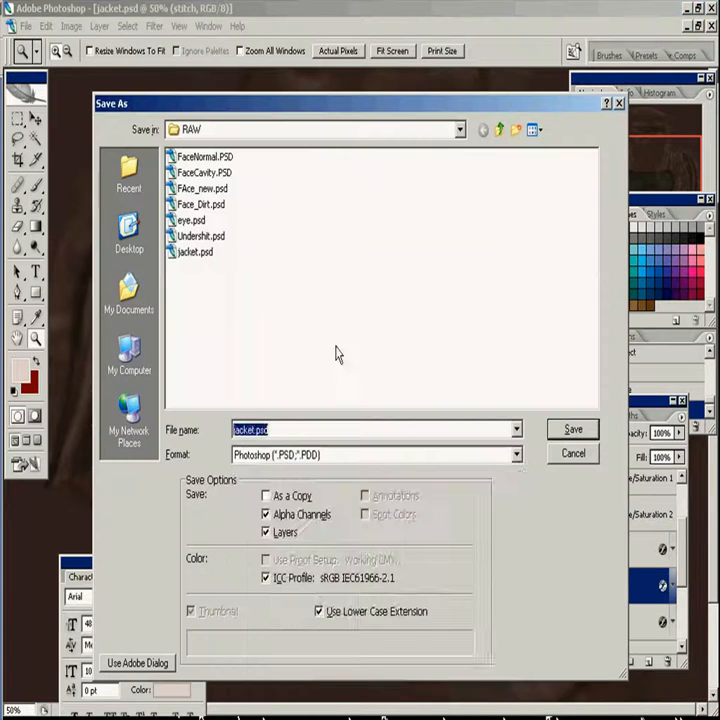
{"action": "left_click", "coordinate": [266, 540]}
{"action": "double_click", "coordinate": [199, 299]}
{"action": "left_click", "coordinate": [332, 409]}
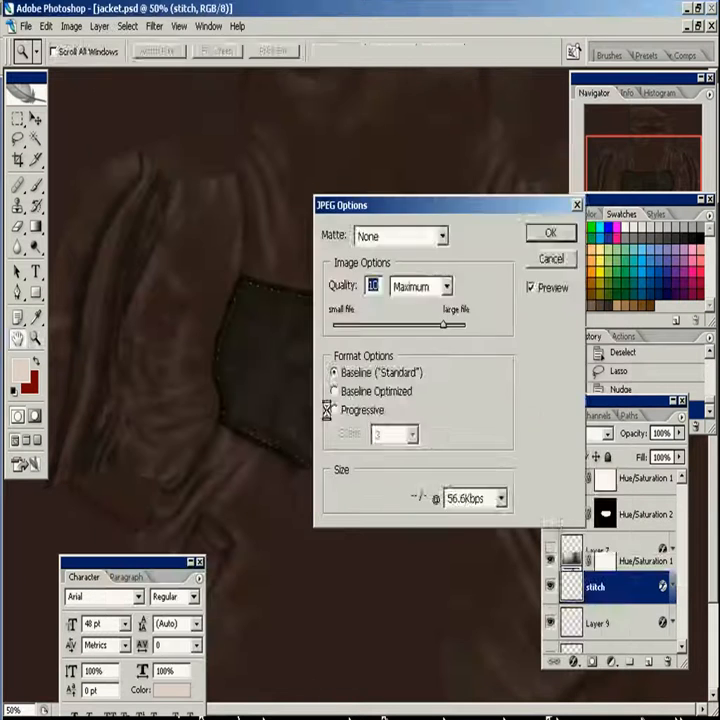
{"action": "key", "text": "Return"}
{"action": "key", "text": "alt+Tab"}
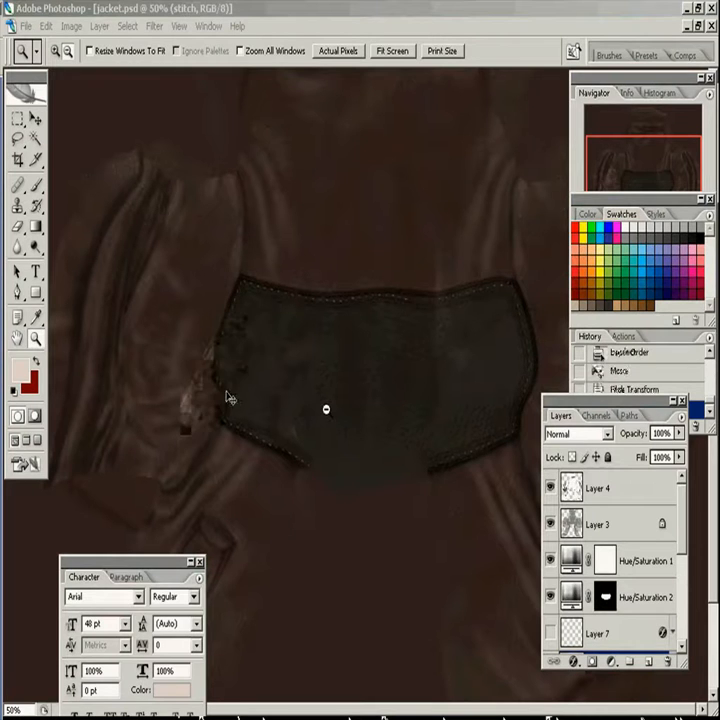
- Darken the pasted leather crease piece with Hue/Saturation to a lightness of roughly -35 and raise its saturation slightly
{"action": "key", "text": "ctrl+u"}
{"action": "left_click_drag", "start_coordinate": [508, 576], "coordinate": [497, 578]}
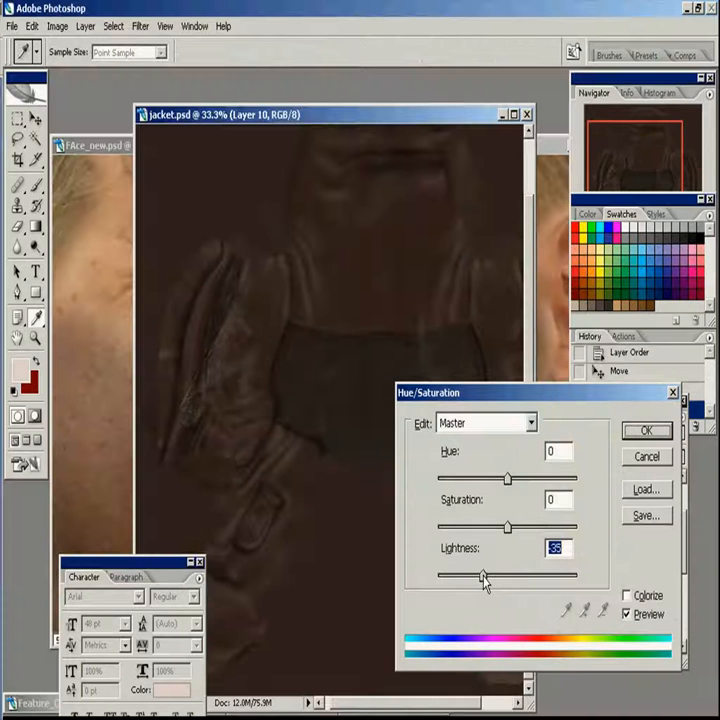
{"action": "left_click_drag", "start_coordinate": [482, 582], "coordinate": [479, 579]}
{"action": "mouse_move", "coordinate": [508, 527]}
{"action": "left_mouse_down"}
{"action": "mouse_move", "coordinate": [497, 530]}
{"action": "mouse_move", "coordinate": [519, 535]}
{"action": "left_mouse_up"}
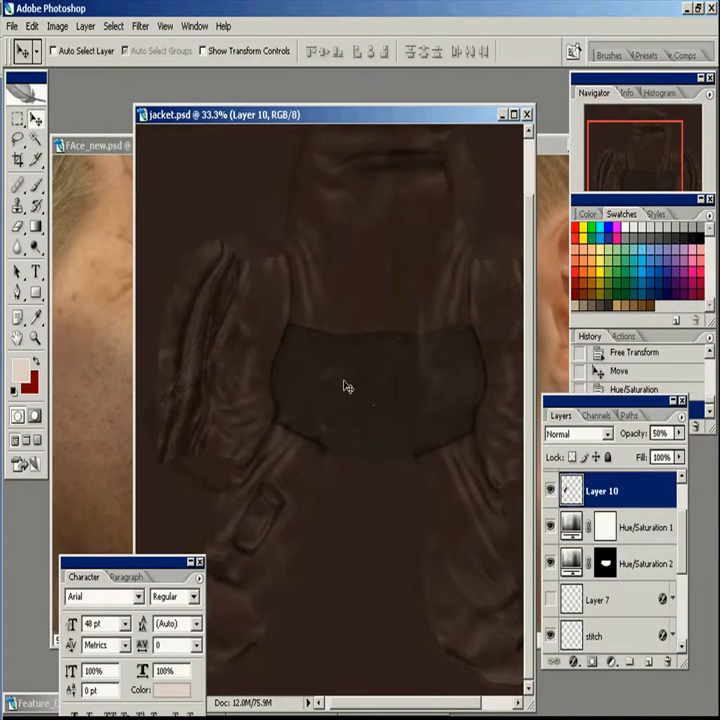
- Rotate the crease piece with Free Transform and move it down onto the lower part of the left sleeve's seam
{"action": "key", "text": "ctrl+t"}
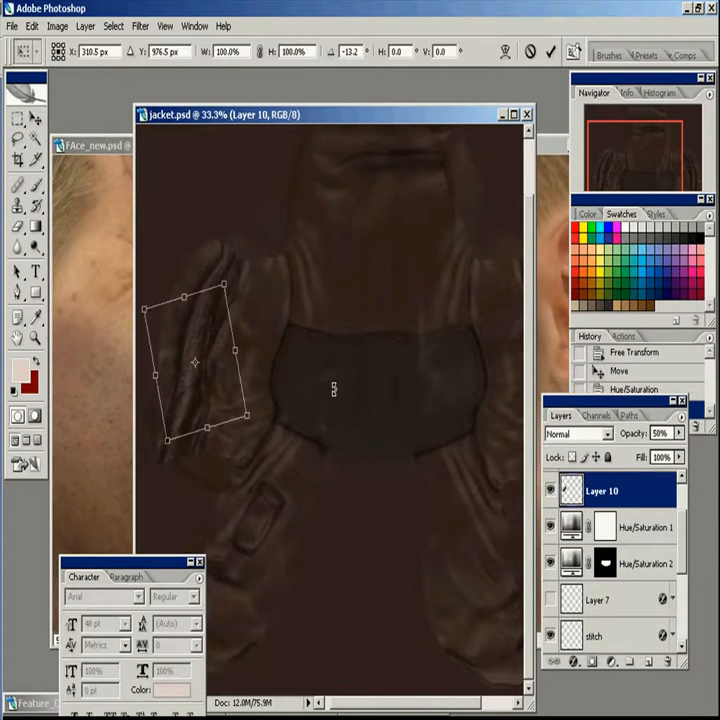
{"action": "key", "text": "Return"}
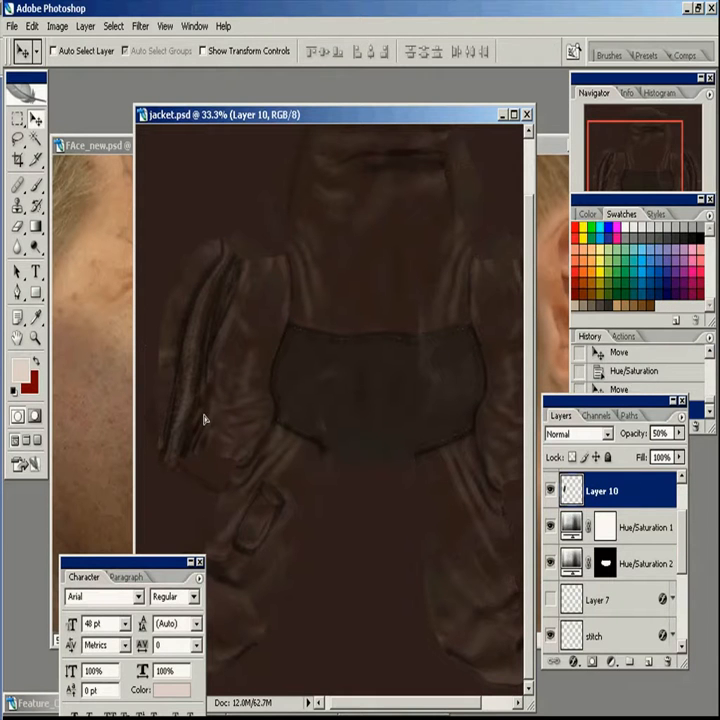
{"action": "key", "text": "ctrl+t"}
{"action": "left_click_drag", "start_coordinate": [188, 322], "coordinate": [186, 378]}
{"action": "key", "text": "Return"}
- Transform the crease piece's upper side so it follows the lower sleeve fold
{"action": "left_click_drag", "start_coordinate": [142, 374], "coordinate": [284, 440]}
{"action": "key", "text": "ctrl+t"}
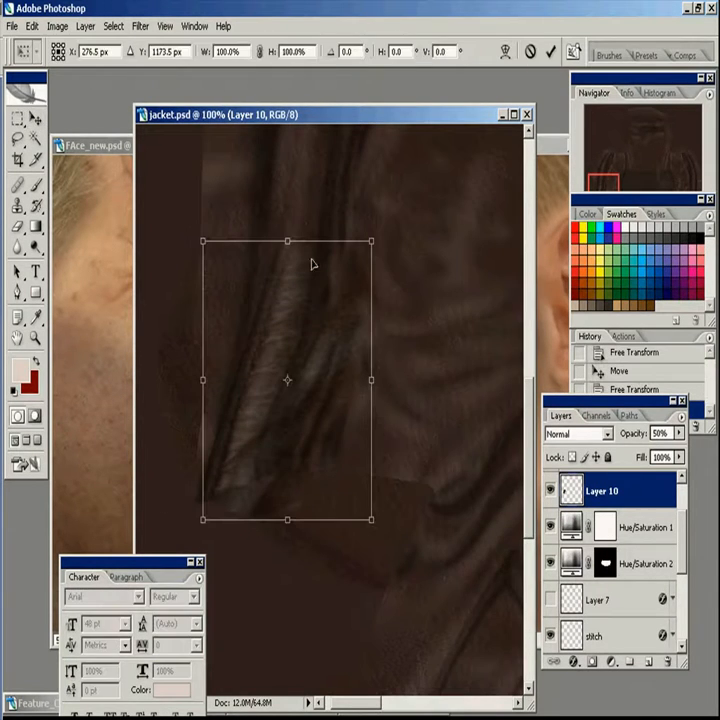
{"action": "left_click_drag", "start_coordinate": [289, 245], "coordinate": [273, 247]}
{"action": "key", "text": "Return"}
- Duplicate the crease piece further up the left sleeve and erase its hard edges
{"action": "left_click_drag", "start_coordinate": [356, 345], "coordinate": [334, 521]}
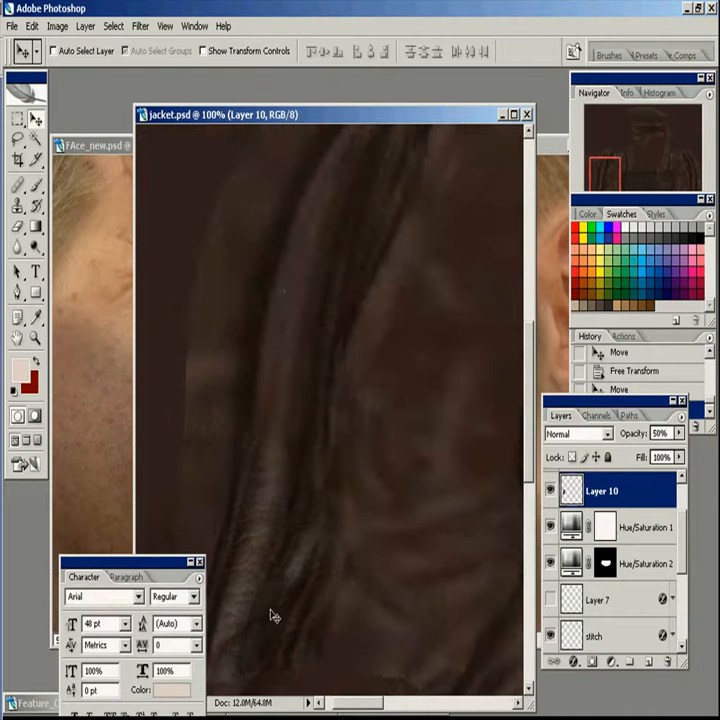
{"action": "key", "text": "ctrl+j"}
{"action": "key", "text": "e"}
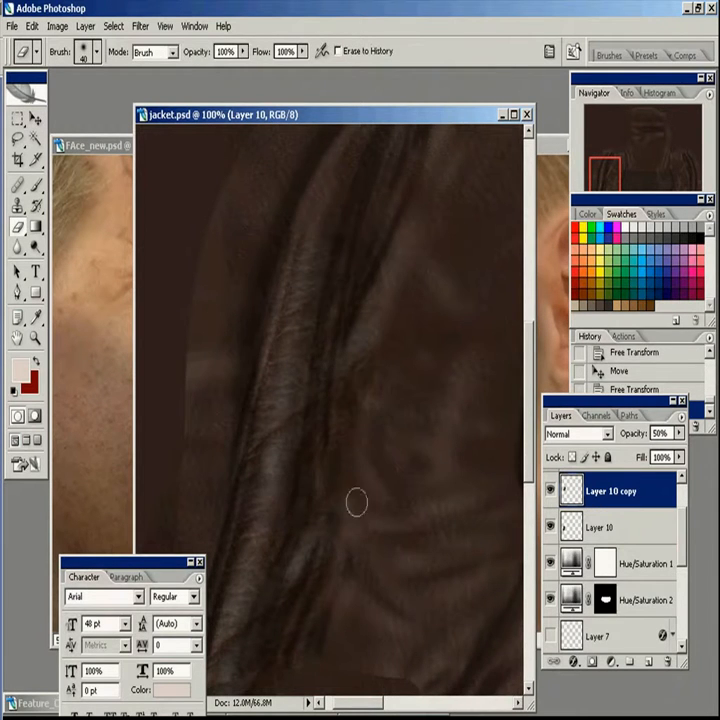
{"action": "key", "text": "ctrl+t"}
{"action": "key", "text": "Escape"}
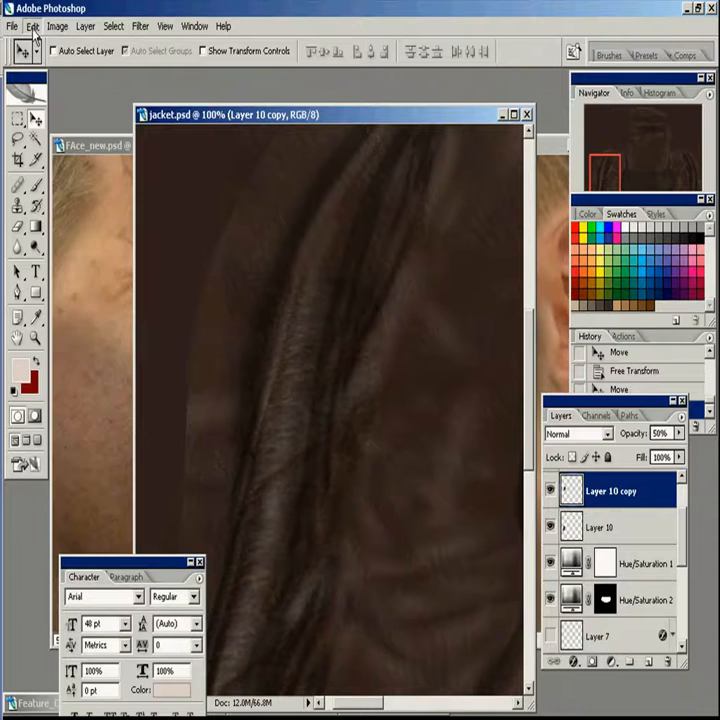
- Warp the copied crease piece so it bends along the middle of the left sleeve's fold
{"action": "left_click", "coordinate": [33, 26]}
{"action": "mouse_move", "coordinate": [88, 327]}
{"action": "left_click", "coordinate": [267, 433]}
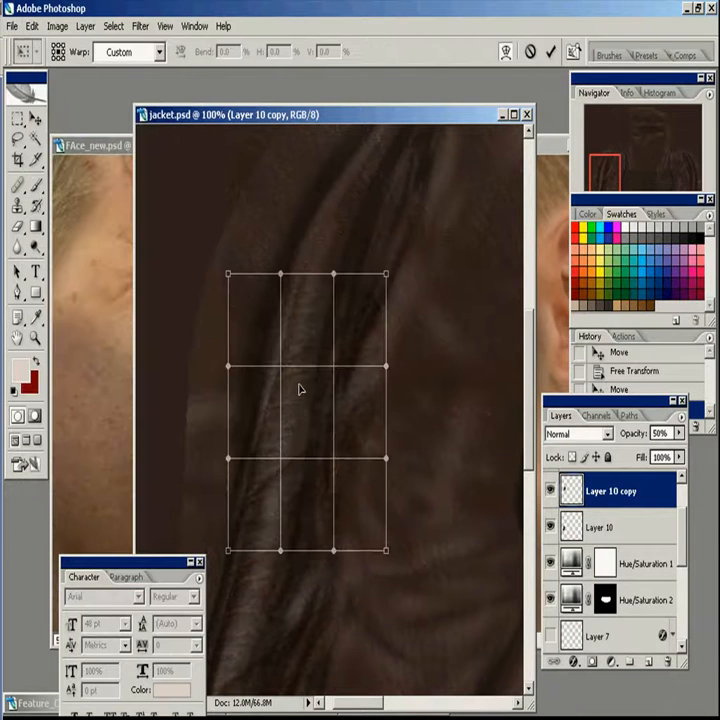
{"action": "left_click_drag", "start_coordinate": [297, 391], "coordinate": [288, 381]}
{"action": "left_click_drag", "start_coordinate": [258, 530], "coordinate": [270, 543]}
{"action": "key", "text": "Return"}
- Place another copy of the crease piece higher on the left sleeve and rotate it to match the fold
{"action": "mouse_move", "coordinate": [314, 394]}
{"action": "left_mouse_down"}
{"action": "mouse_move", "coordinate": [279, 591]}
{"action": "mouse_move", "coordinate": [313, 388]}
{"action": "mouse_move", "coordinate": [320, 400]}
{"action": "left_mouse_up"}
{"action": "key", "text": "ctrl+t"}
{"action": "left_click_drag", "start_coordinate": [463, 411], "coordinate": [465, 441]}
{"action": "key", "text": "Return"}
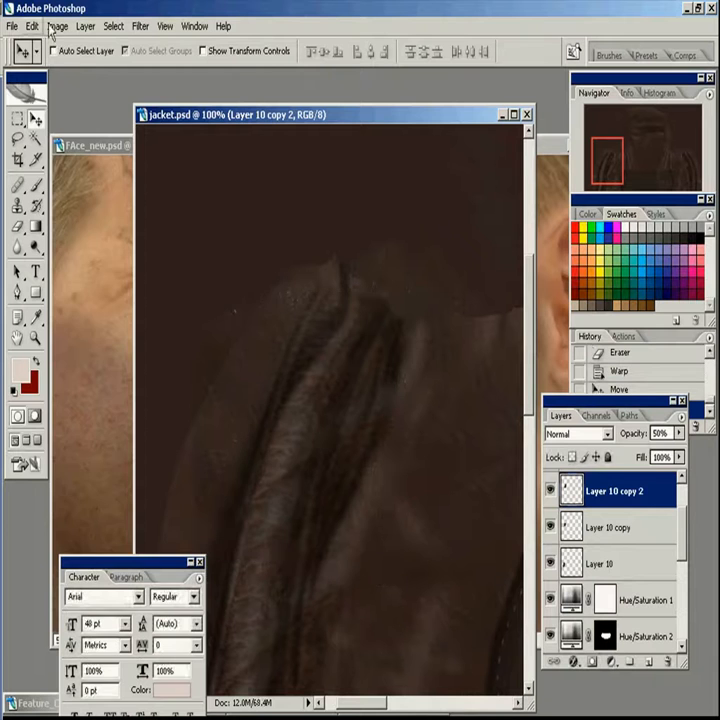
- Warp the second crease copy to follow the curve of the upper left sleeve
{"action": "left_click", "coordinate": [33, 26]}
{"action": "mouse_move", "coordinate": [88, 325]}
{"action": "left_click", "coordinate": [219, 429]}
{"action": "left_click_drag", "start_coordinate": [298, 334], "coordinate": [309, 342]}
{"action": "left_click_drag", "start_coordinate": [243, 555], "coordinate": [254, 554]}
{"action": "left_click_drag", "start_coordinate": [337, 311], "coordinate": [352, 333]}
{"action": "key", "text": "Return"}
- Place a third crease copy at the top of the left sleeve and warp its left side inward along the fold
{"action": "left_click_drag", "start_coordinate": [344, 421], "coordinate": [397, 344]}
{"action": "left_click", "coordinate": [33, 27]}
{"action": "mouse_move", "coordinate": [72, 325]}
{"action": "left_click", "coordinate": [215, 427]}
{"action": "left_click_drag", "start_coordinate": [318, 307], "coordinate": [345, 321]}
{"action": "left_click_drag", "start_coordinate": [380, 202], "coordinate": [346, 209]}
{"action": "left_click_drag", "start_coordinate": [310, 440], "coordinate": [276, 421]}
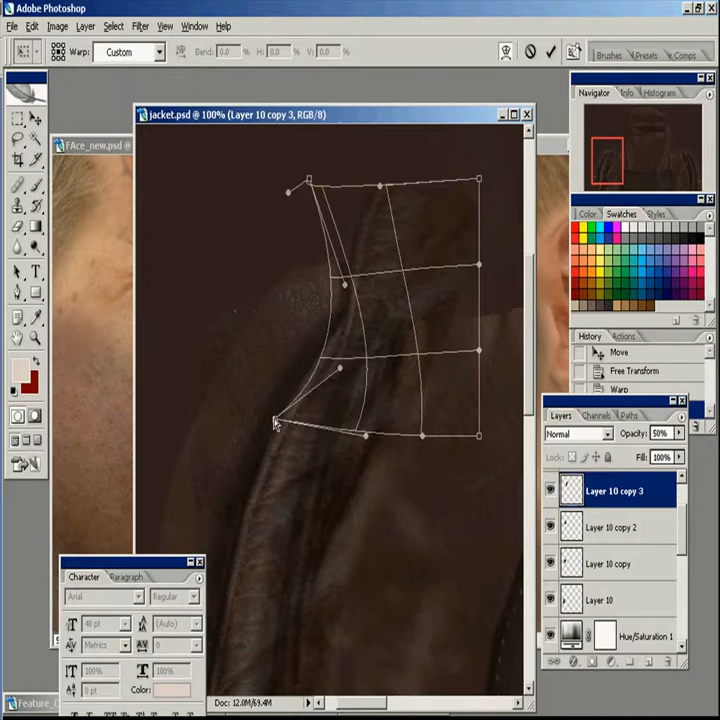
{"action": "key", "text": "Return"}
- Erase the excess edges of the top crease copy where it overlaps the upper sleeve
{"action": "key", "text": "e"}
{"action": "left_click_drag", "start_coordinate": [331, 379], "coordinate": [329, 379]}
{"action": "mouse_move", "coordinate": [370, 363]}
{"action": "left_mouse_down"}
{"action": "mouse_move", "coordinate": [378, 386]}
{"action": "mouse_move", "coordinate": [416, 370]}
{"action": "left_mouse_up"}
{"action": "key", "text": "z"}
{"action": "left_click", "coordinate": [359, 486], "text": "alt"}
{"action": "left_click", "coordinate": [343, 526], "text": "alt"}
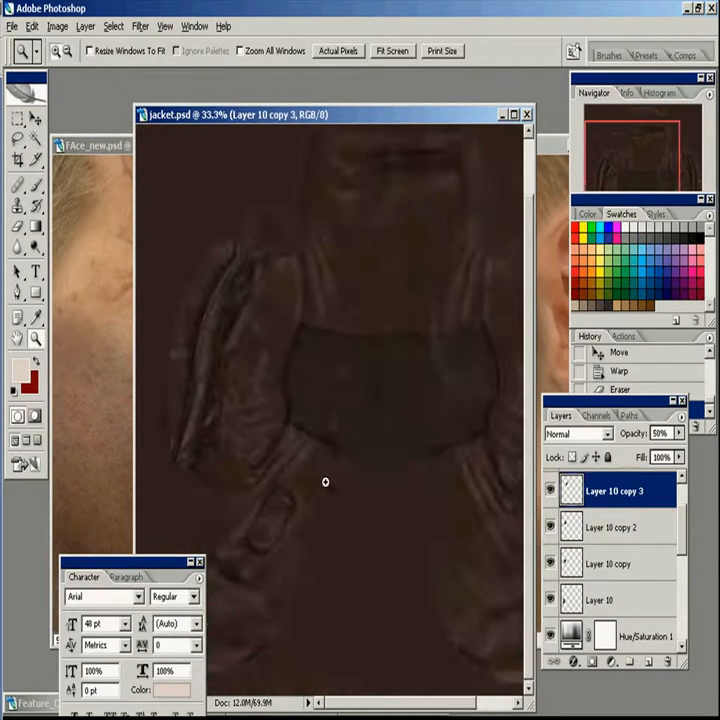
- Merge the sleeve crease copies into one layer and place it beneath both Hue/Saturation adjustment layers
{"action": "key", "text": "v"}
{"action": "key", "text": "Delete"}
{"action": "key", "text": "ctrl+z"}
{"action": "key", "text": "ctrl+z"}
{"action": "key", "text": "ctrl+e"}
{"action": "key", "text": "ctrl+e"}
{"action": "left_click_drag", "start_coordinate": [614, 491], "coordinate": [632, 580]}
- Duplicate the merged crease layer onto the right sleeve and flip the copy horizontally
{"action": "left_click_drag", "start_coordinate": [265, 360], "coordinate": [472, 360], "text": "alt"}
{"action": "left_click_drag", "start_coordinate": [471, 335], "coordinate": [382, 333]}
{"action": "left_click", "coordinate": [33, 27]}
{"action": "mouse_move", "coordinate": [60, 325]}
{"action": "left_click", "coordinate": [232, 508]}
- Skew the flipped crease copy with Free Transform so its upper and lower ends line up with the right sleeve
{"action": "key", "text": "ctrl+t"}
{"action": "left_click_drag", "start_coordinate": [481, 476], "coordinate": [439, 482], "text": "ctrl"}
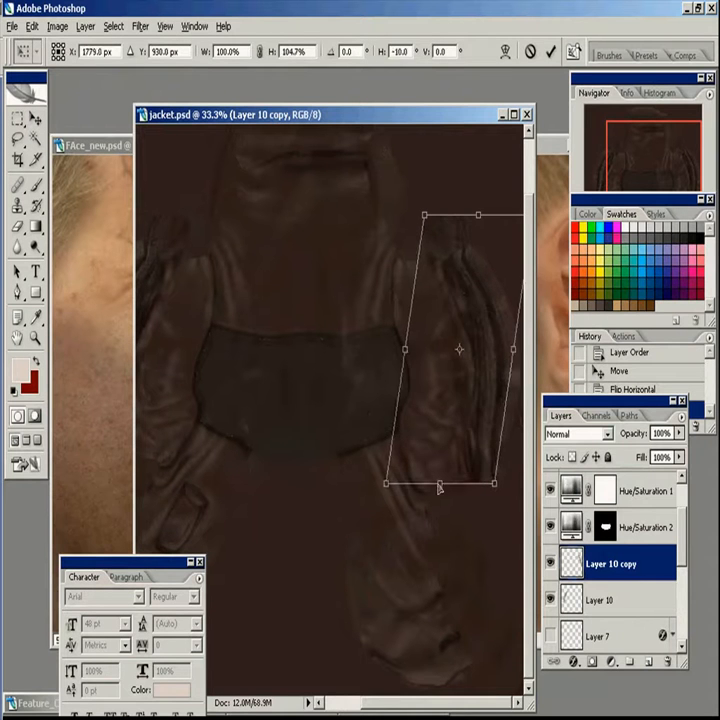
{"action": "left_click_drag", "start_coordinate": [477, 214], "coordinate": [493, 236], "text": "ctrl"}
{"action": "key", "text": "Return"}
- Warp the upper-left part of the flipped crease copy to fit the right sleeve's shape
{"action": "left_click", "coordinate": [33, 27]}
{"action": "mouse_move", "coordinate": [100, 325]}
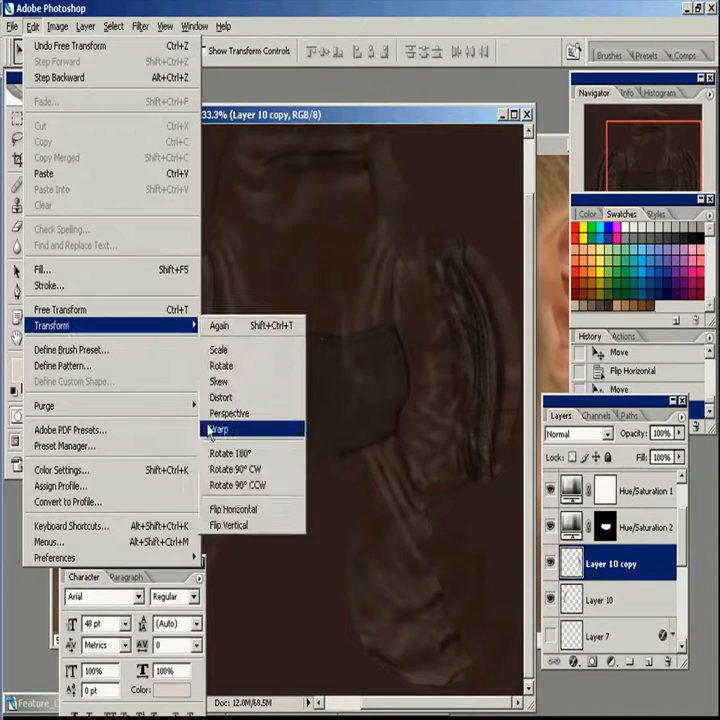
{"action": "left_click", "coordinate": [211, 430]}
{"action": "left_click_drag", "start_coordinate": [437, 252], "coordinate": [427, 239]}
{"action": "key", "text": "Return"}
- Erase the unwanted parts of the right sleeve's creases and merge them down with the left sleeve's crease layer
{"action": "key", "text": "e"}
{"action": "left_click_drag", "start_coordinate": [469, 333], "coordinate": [472, 362]}
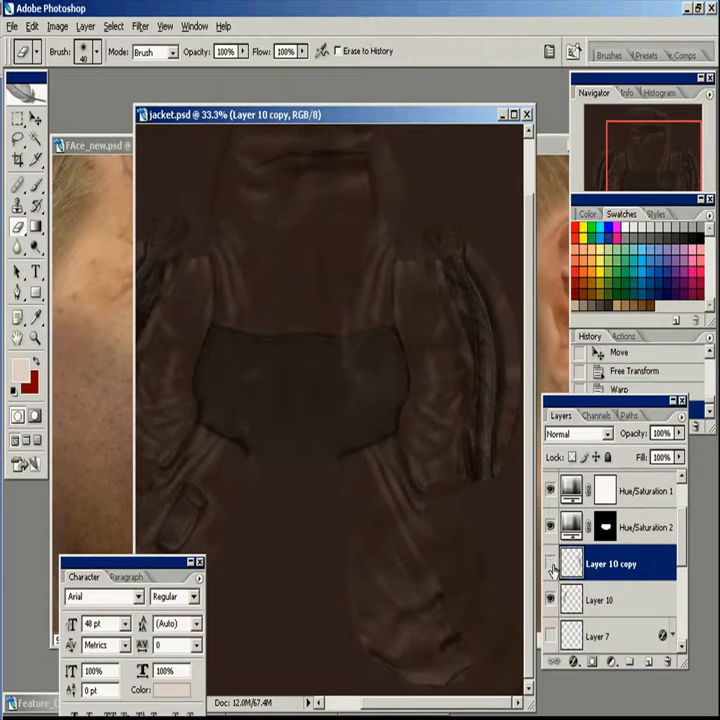
{"action": "key", "text": "ctrl+e"}
- Add a new layer in Multiply mode above the creases and sample the patch's dark colour for the brush
{"action": "left_click", "coordinate": [648, 664]}
{"action": "key", "text": "b"}
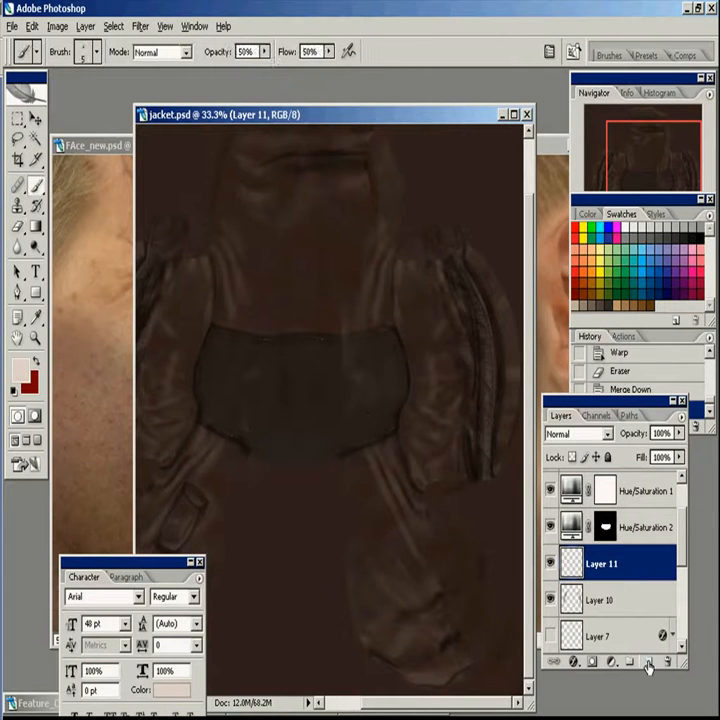
{"action": "left_click", "coordinate": [578, 433]}
{"action": "left_click", "coordinate": [598, 71]}
{"action": "left_click", "coordinate": [205, 388], "text": "alt"}
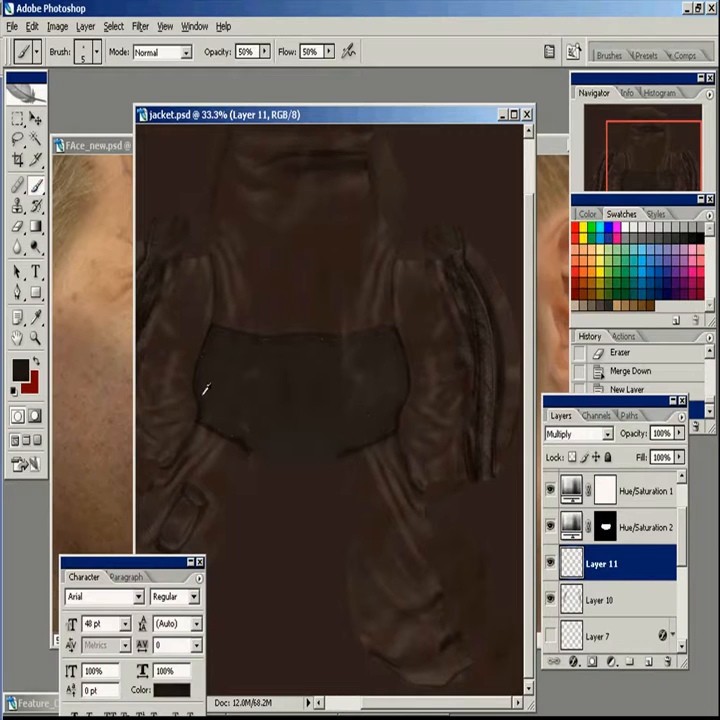
- Paint soft shadows with a 100 px brush along the inner left sleeve and the patch's left edge
{"action": "key", "text": "bracketright"}
{"action": "key", "text": "bracketright"}
{"action": "key", "text": "bracketright"}
{"action": "left_click_drag", "start_coordinate": [174, 445], "coordinate": [169, 462]}
{"action": "mouse_move", "coordinate": [182, 437]}
{"action": "left_mouse_down"}
{"action": "mouse_move", "coordinate": [194, 418]}
{"action": "mouse_move", "coordinate": [196, 346]}
{"action": "left_mouse_up"}
{"action": "left_click_drag", "start_coordinate": [202, 325], "coordinate": [212, 299]}
- Paint soft shadows along the inner right sleeve and around the patch's right and lower edges
{"action": "left_click_drag", "start_coordinate": [448, 296], "coordinate": [450, 300]}
{"action": "left_click_drag", "start_coordinate": [394, 276], "coordinate": [418, 485]}
{"action": "left_click_drag", "start_coordinate": [390, 440], "coordinate": [357, 458]}
{"action": "left_click_drag", "start_coordinate": [212, 443], "coordinate": [241, 452]}
{"action": "left_click_drag", "start_coordinate": [271, 501], "coordinate": [290, 495]}
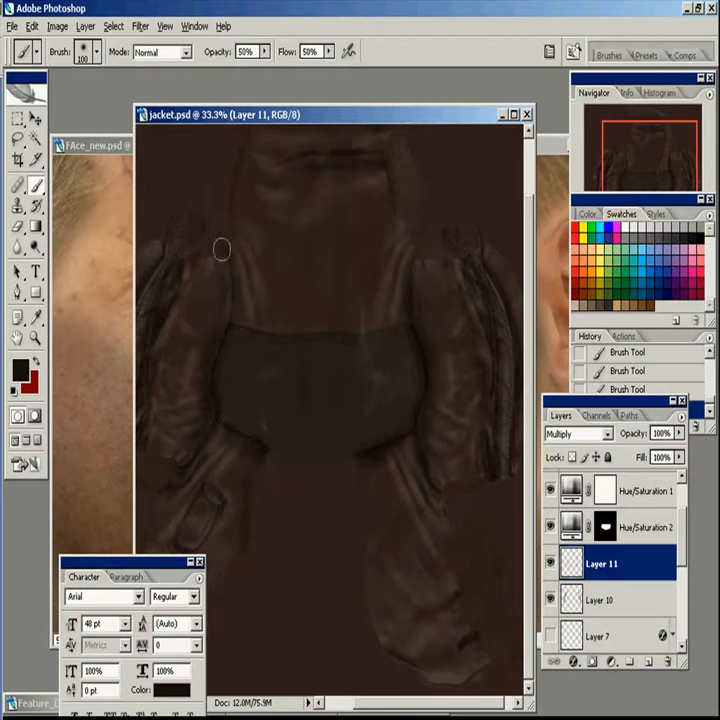
- Darken the horizontal slit on the upper torso and the folds of the lower legs
{"action": "left_click_drag", "start_coordinate": [292, 180], "coordinate": [379, 376]}
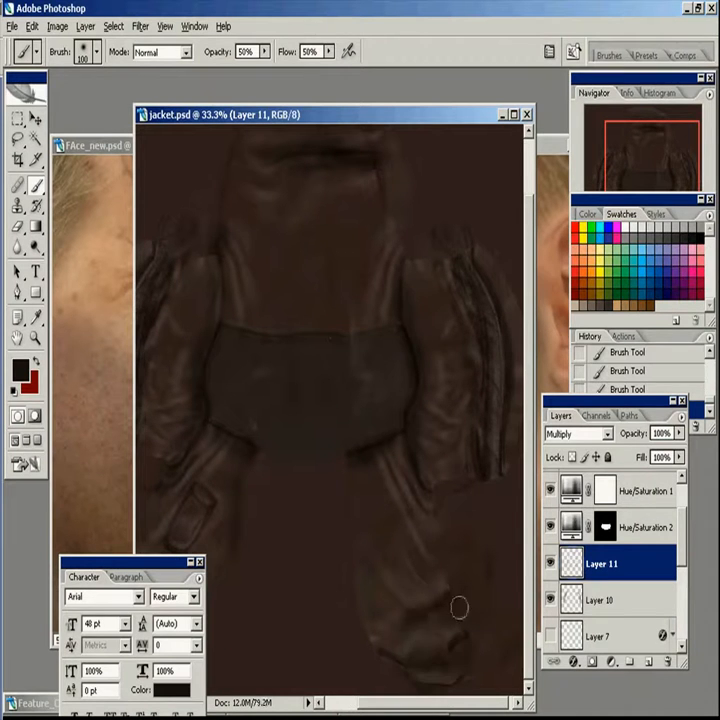
{"action": "key", "text": "Tab"}
{"action": "left_click_drag", "start_coordinate": [197, 575], "coordinate": [284, 628]}
{"action": "left_click", "coordinate": [336, 527], "text": "alt"}
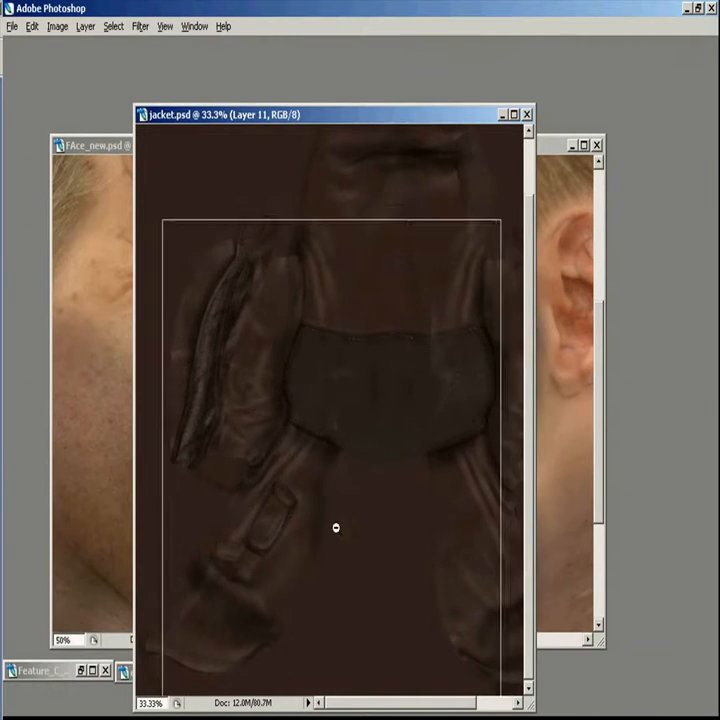
{"action": "left_click", "coordinate": [352, 501], "text": "ctrl"}
{"action": "left_click", "coordinate": [338, 503], "text": "ctrl"}
{"action": "left_click_drag", "start_coordinate": [305, 505], "coordinate": [461, 505]}
{"action": "key", "text": "Tab"}
- Copy the layer style of Layer 9 and paste it onto a new layer directly above it
{"action": "left_click_drag", "start_coordinate": [682, 567], "coordinate": [682, 595]}
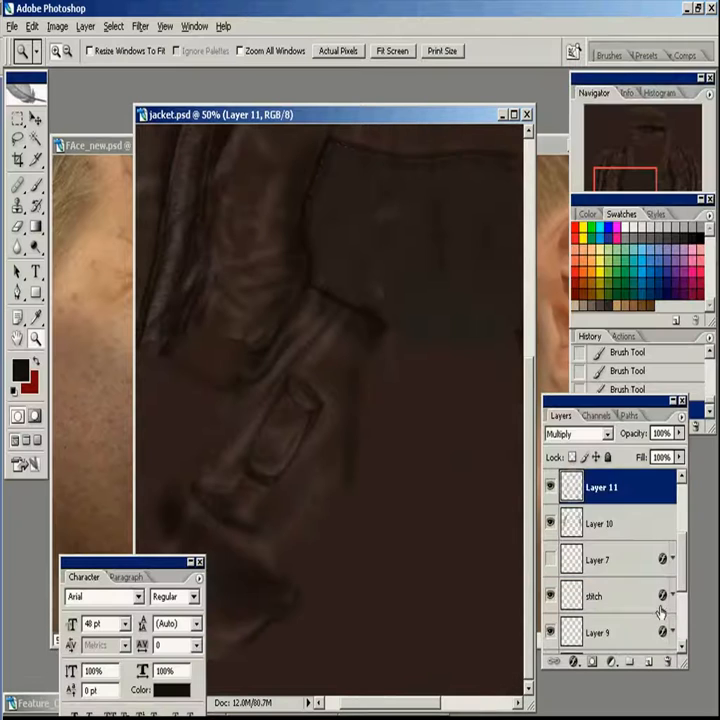
{"action": "right_click", "coordinate": [661, 628]}
{"action": "left_click", "coordinate": [625, 514]}
{"action": "left_click", "coordinate": [648, 663]}
{"action": "right_click", "coordinate": [643, 636]}
{"action": "left_click", "coordinate": [570, 527]}
- Set the new styled layer's blend mode to Screen with 30% opacity
{"action": "left_click", "coordinate": [575, 434]}
{"action": "left_click", "coordinate": [575, 72]}
{"action": "key", "text": "b"}
{"action": "left_click", "coordinate": [575, 434]}
{"action": "left_click", "coordinate": [570, 146]}
- Choose a 10 px brush and a near-white colour, undoing the test strokes beside the patch
{"action": "key", "text": "bracketleft"}
{"action": "key", "text": "bracketleft"}
{"action": "key", "text": "bracketleft"}
{"action": "key", "text": "bracketleft"}
{"action": "key", "text": "ctrl+z"}
{"action": "mouse_move", "coordinate": [320, 382]}
{"action": "left_mouse_down"}
{"action": "mouse_move", "coordinate": [326, 403]}
{"action": "mouse_move", "coordinate": [323, 361]}
{"action": "mouse_move", "coordinate": [302, 384]}
{"action": "left_mouse_up"}
{"action": "key", "text": "ctrl+z"}
{"action": "left_click", "coordinate": [626, 228]}
{"action": "key", "text": "ctrl+z"}
- Paint thin highlight strokes along the patch's left edge
{"action": "mouse_move", "coordinate": [302, 384]}
{"action": "left_mouse_down"}
{"action": "mouse_move", "coordinate": [313, 405]}
{"action": "mouse_move", "coordinate": [301, 394]}
{"action": "left_mouse_up"}
{"action": "left_click_drag", "start_coordinate": [314, 288], "coordinate": [310, 384]}
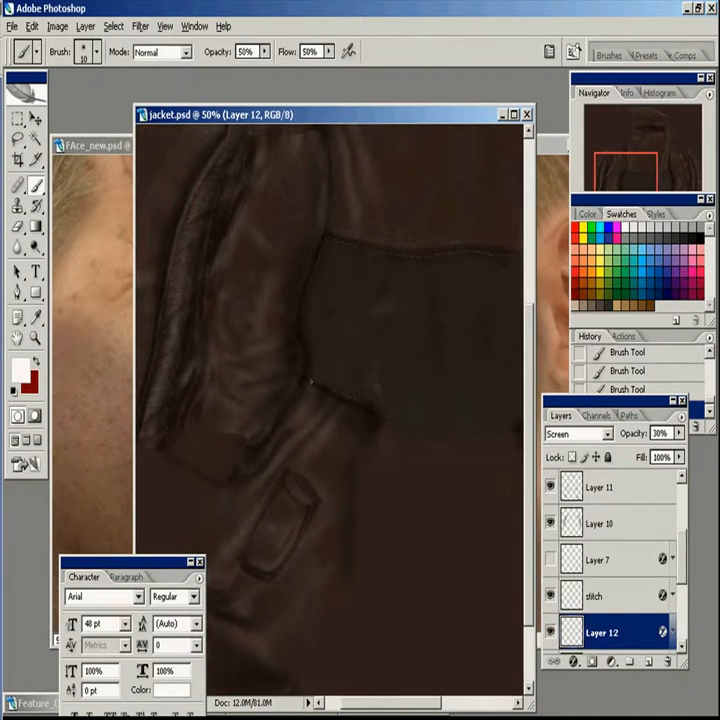
{"action": "left_click_drag", "start_coordinate": [313, 326], "coordinate": [305, 369]}
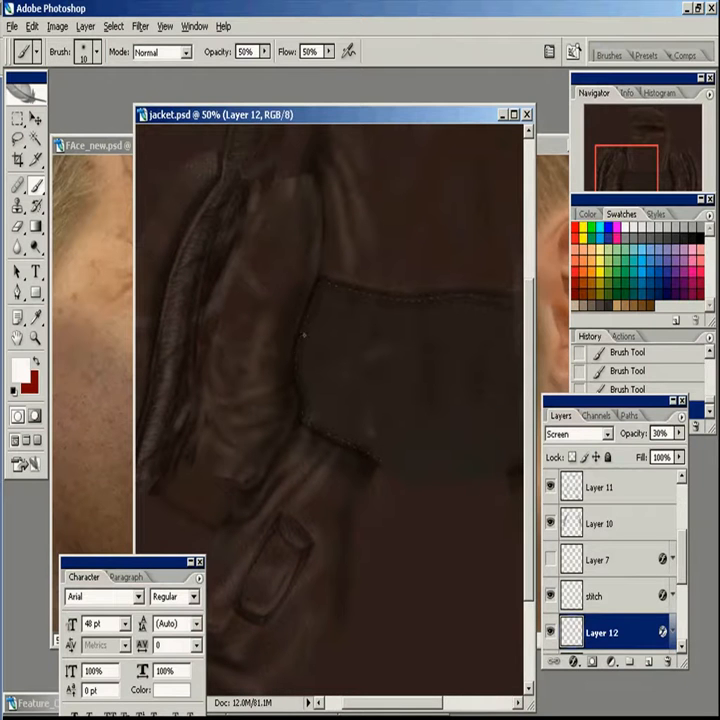
- Paint soft highlights with a 40 px brush around the left leg and sleeve folds, and switch to the other open program
{"action": "left_click_drag", "start_coordinate": [293, 528], "coordinate": [310, 432]}
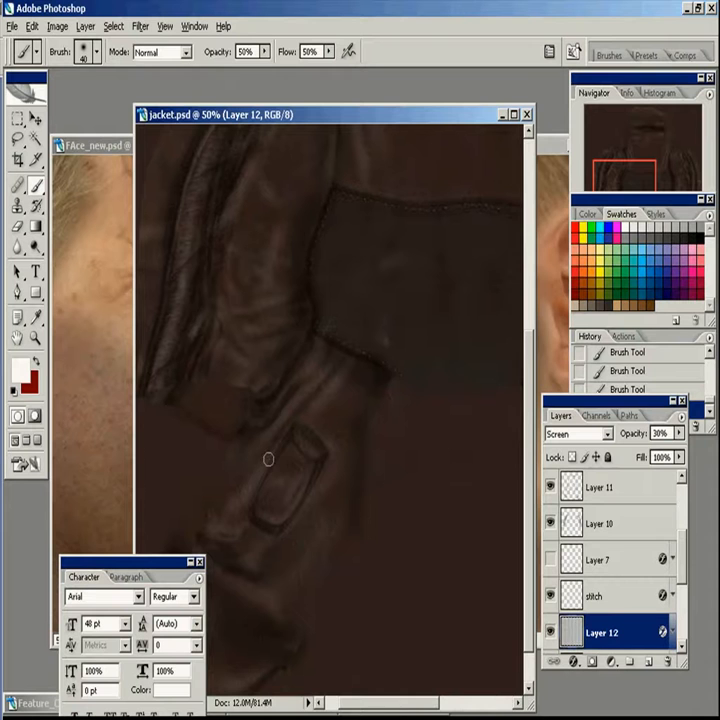
{"action": "left_click_drag", "start_coordinate": [393, 581], "coordinate": [265, 428]}
{"action": "left_click_drag", "start_coordinate": [300, 346], "coordinate": [339, 363]}
{"action": "left_click_drag", "start_coordinate": [158, 371], "coordinate": [312, 456]}
{"action": "key", "text": "z"}
{"action": "left_click", "coordinate": [371, 466], "text": "alt"}
{"action": "left_click", "coordinate": [371, 466], "text": "alt"}
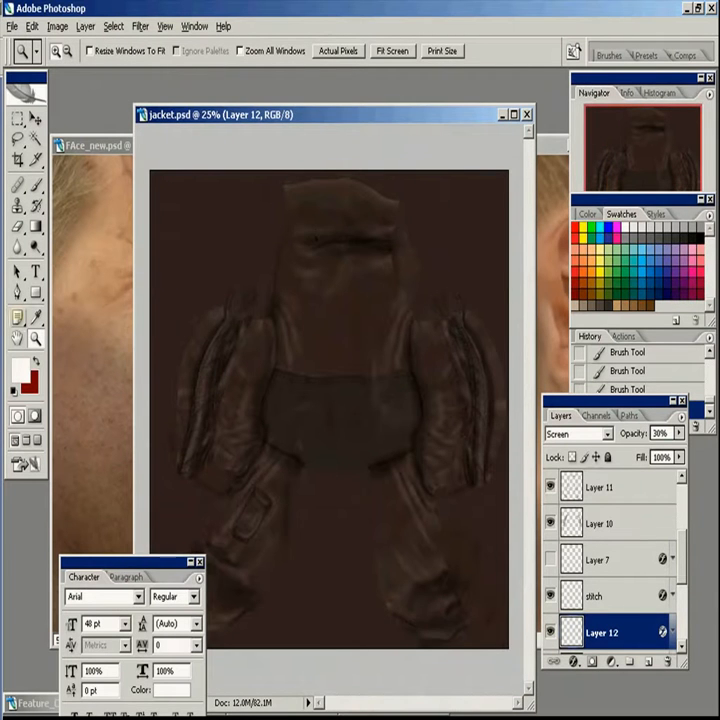
{"action": "key", "text": "alt+Tab"}
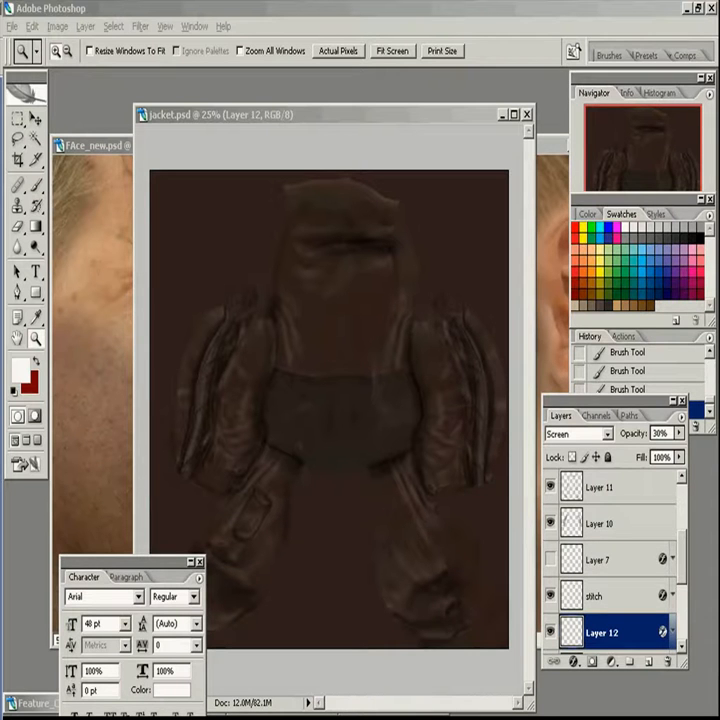
- Copy the whole grey weathered texture into jacket.psd as a new layer, closing its source, and set the blend mode to Soft Light
{"action": "key", "text": "ctrl+a"}
{"action": "key", "text": "ctrl+c"}
{"action": "key", "text": "ctrl+w"}
{"action": "key", "text": "ctrl+v"}
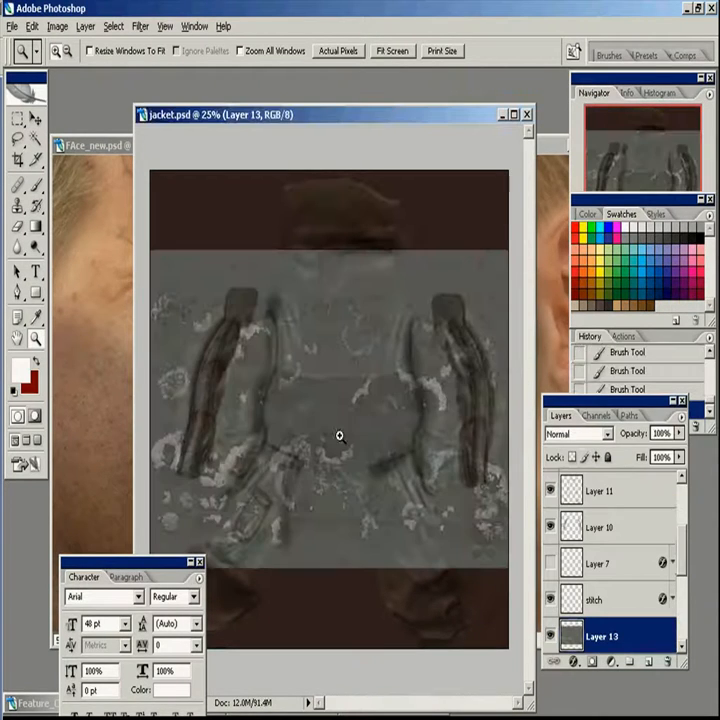
{"action": "left_click", "coordinate": [578, 433]}
{"action": "left_click", "coordinate": [565, 224]}
- Scale the pasted texture layer down with Free Transform and position it over the left sleeve and the patch
{"action": "key", "text": "v"}
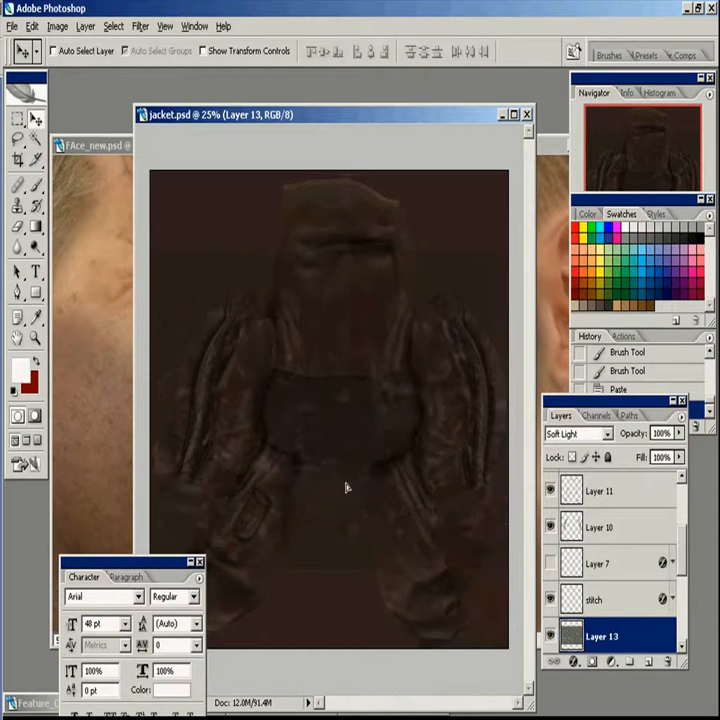
{"action": "key", "text": "ctrl+t"}
{"action": "left_click_drag", "start_coordinate": [489, 579], "coordinate": [380, 482]}
{"action": "left_click_drag", "start_coordinate": [324, 429], "coordinate": [349, 468]}
{"action": "key", "text": "Return"}
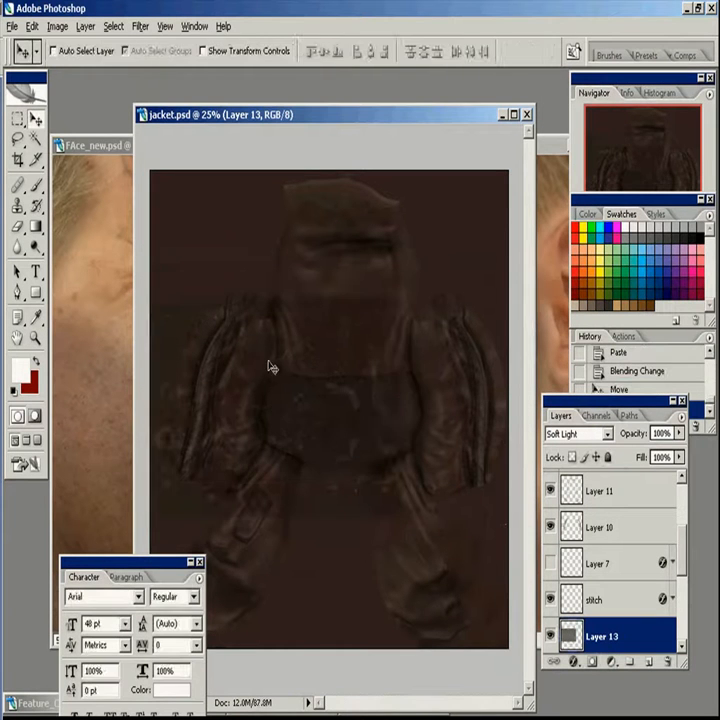
- Brighten the texture layer's midtones to 1.26 with Levels and reduce its opacity to 50%
{"action": "key", "text": "ctrl+l"}
{"action": "left_click_drag", "start_coordinate": [121, 608], "coordinate": [109, 611]}
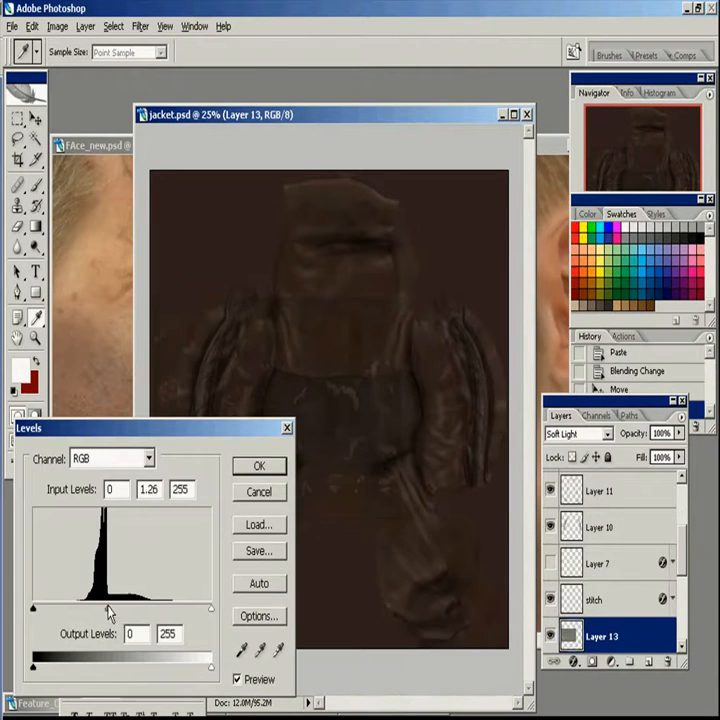
{"action": "left_click", "coordinate": [259, 466]}
{"action": "key", "text": "5"}
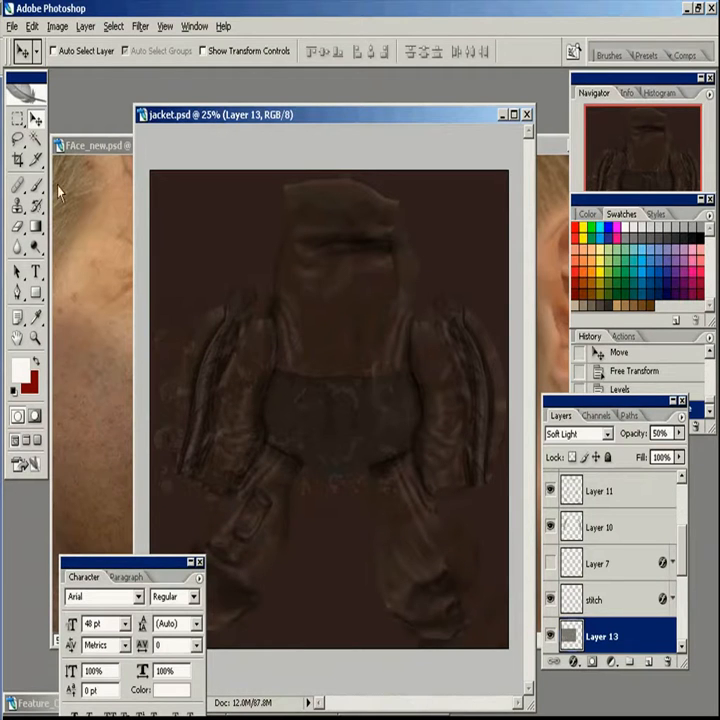
- Clone the weathered texture over the right half of the patch with a 400 px Clone Stamp
{"action": "key", "text": "l"}
{"action": "double_click", "coordinate": [35, 338]}
{"action": "left_click_drag", "start_coordinate": [210, 215], "coordinate": [309, 313]}
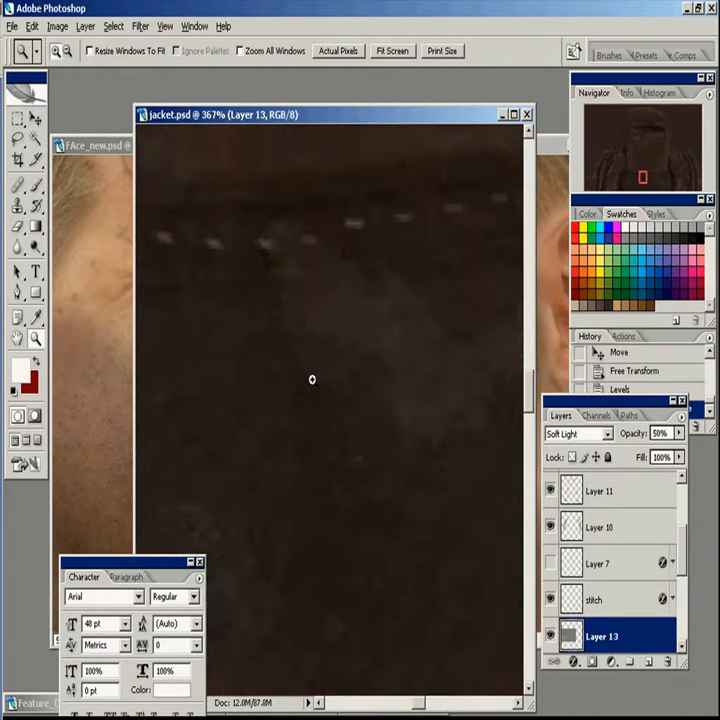
{"action": "double_click", "coordinate": [35, 338]}
{"action": "left_click_drag", "start_coordinate": [356, 520], "coordinate": [487, 260]}
{"action": "left_click_drag", "start_coordinate": [320, 460], "coordinate": [447, 413]}
{"action": "left_click_drag", "start_coordinate": [285, 388], "coordinate": [386, 524]}
{"action": "left_click", "coordinate": [18, 207]}
{"action": "left_click_drag", "start_coordinate": [446, 590], "coordinate": [461, 197]}
{"action": "left_click", "coordinate": [363, 389]}
{"action": "mouse_move", "coordinate": [471, 353]}
{"action": "left_mouse_down"}
{"action": "mouse_move", "coordinate": [401, 457]}
{"action": "mouse_move", "coordinate": [200, 470]}
{"action": "left_mouse_up"}
{"action": "mouse_move", "coordinate": [479, 387]}
{"action": "left_mouse_down"}
{"action": "mouse_move", "coordinate": [239, 461]}
{"action": "mouse_move", "coordinate": [290, 522]}
{"action": "left_mouse_up"}
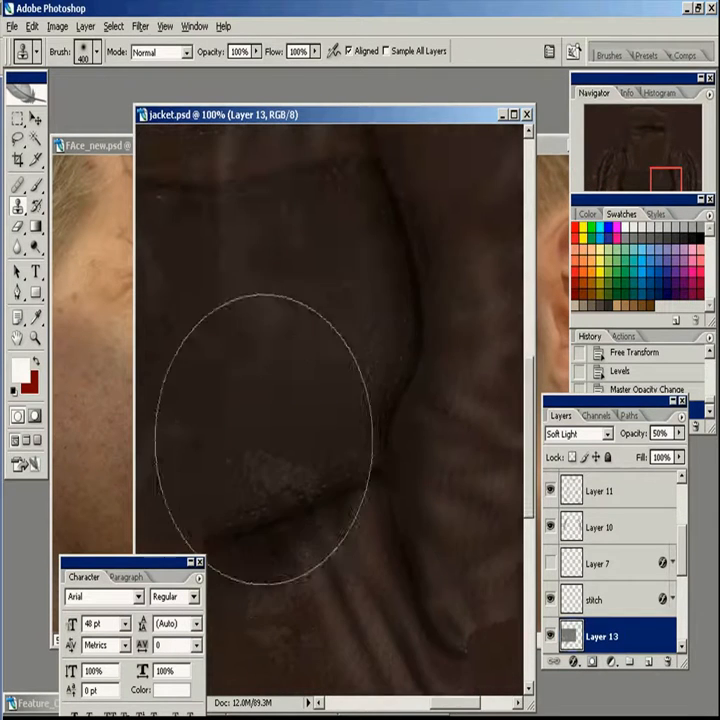
- Clone more weathered texture from the patch area across the right sleeve and its folds
{"action": "left_click_drag", "start_coordinate": [264, 439], "coordinate": [423, 613]}
{"action": "left_click", "coordinate": [291, 429], "text": "alt"}
{"action": "left_click_drag", "start_coordinate": [480, 500], "coordinate": [252, 392]}
{"action": "left_click", "coordinate": [364, 322]}
{"action": "left_click_drag", "start_coordinate": [313, 460], "coordinate": [363, 505]}
{"action": "left_click", "coordinate": [313, 533]}
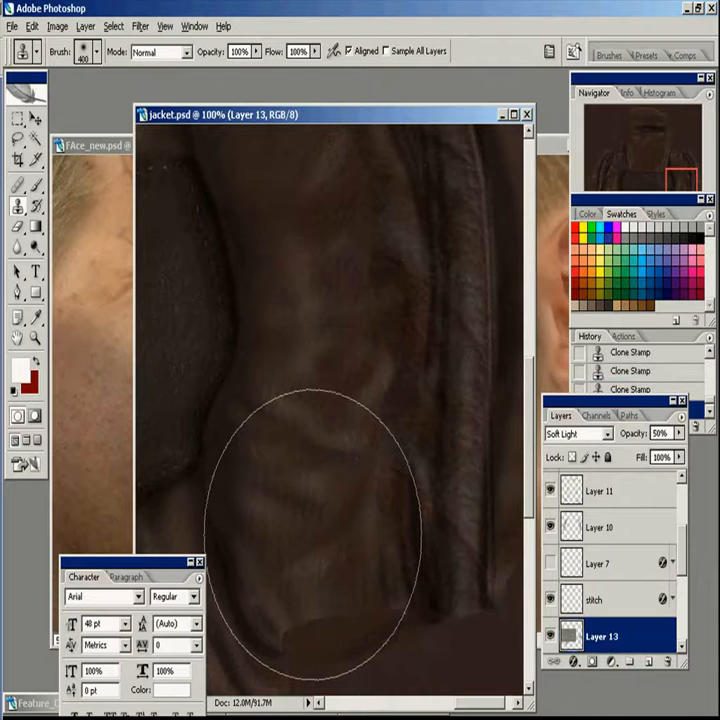
{"action": "left_click_drag", "start_coordinate": [285, 540], "coordinate": [440, 270]}
- Adjust the settings of the Hue/Saturation 1 adjustment layer to shift the jacket's overall colour
{"action": "key", "text": "z"}
{"action": "left_click", "coordinate": [371, 506], "text": "alt"}
{"action": "left_click", "coordinate": [371, 506], "text": "alt"}
{"action": "left_click", "coordinate": [430, 523], "text": "alt"}
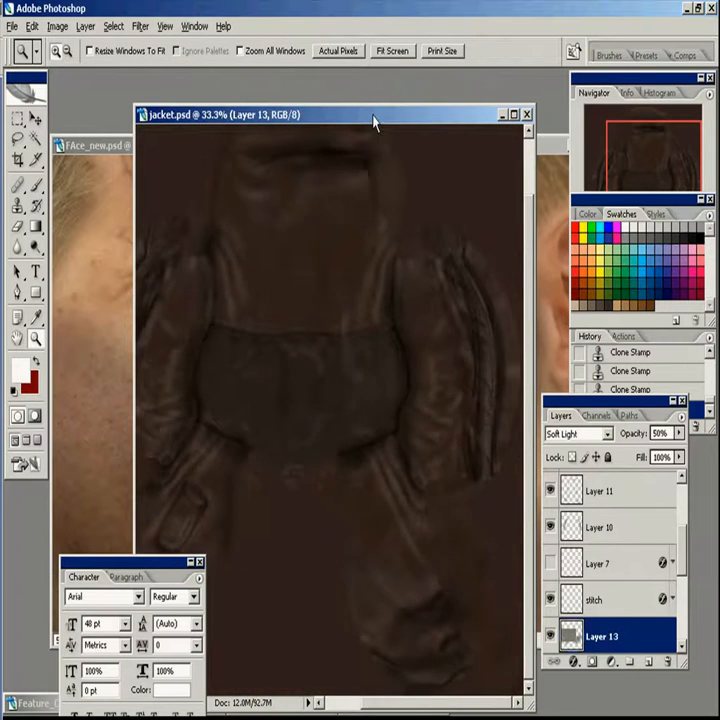
{"action": "double_click", "coordinate": [375, 111]}
{"action": "left_click_drag", "start_coordinate": [421, 153], "coordinate": [381, 87]}
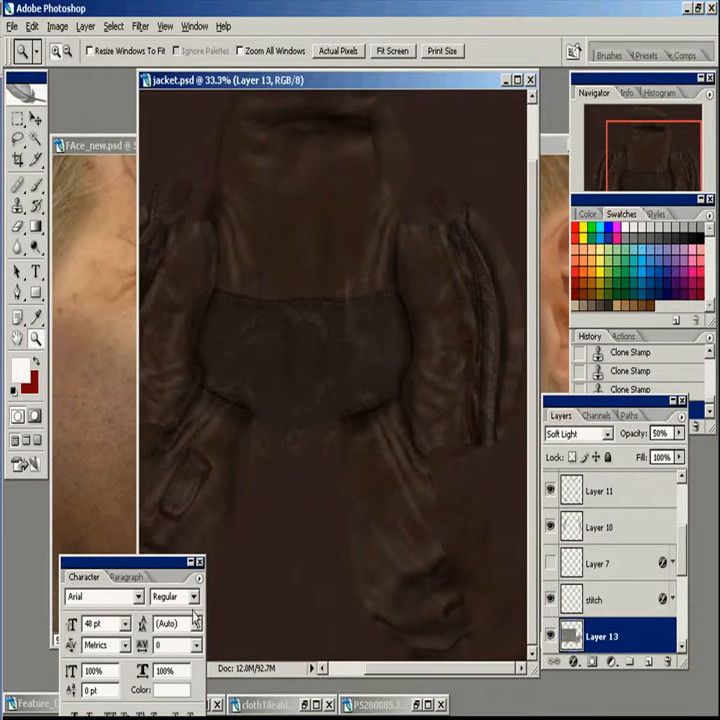
{"action": "scroll", "coordinate": [557, 531], "scroll_direction": "up", "scroll_amount": 3}
{"action": "left_click", "coordinate": [614, 532]}
{"action": "double_click", "coordinate": [573, 527]}
{"action": "left_click_drag", "start_coordinate": [532, 591], "coordinate": [521, 594]}
{"action": "mouse_move", "coordinate": [532, 541]}
{"action": "left_mouse_down"}
{"action": "mouse_move", "coordinate": [541, 545]}
{"action": "mouse_move", "coordinate": [527, 548]}
{"action": "mouse_move", "coordinate": [536, 545]}
{"action": "left_mouse_up"}
{"action": "left_click", "coordinate": [679, 492]}
- Save the jacket texture through Save As
{"action": "key", "text": "ctrl+shift+s"}
{"action": "left_click", "coordinate": [341, 457]}
{"action": "left_click", "coordinate": [286, 545]}
{"action": "key", "text": "Return"}
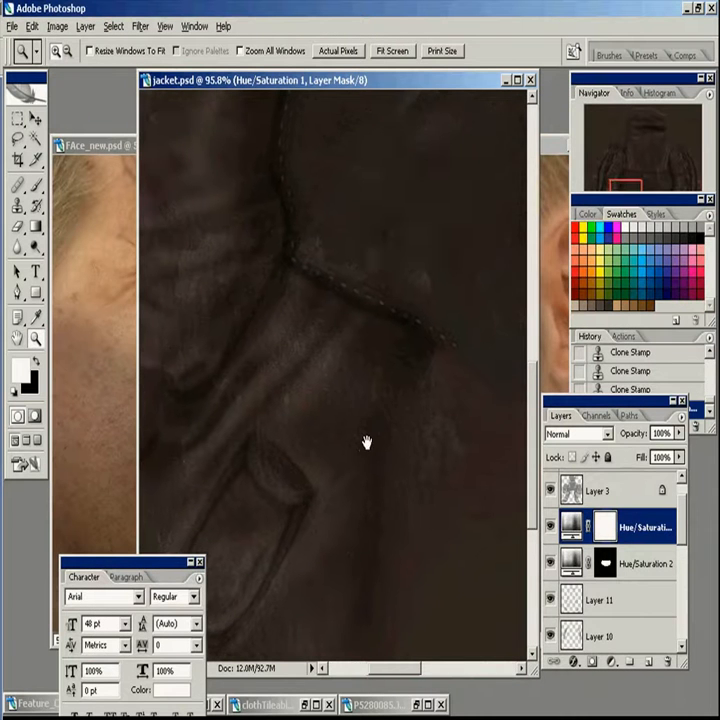
- Add a layer above Hue/Saturation 1 and paint a near-white upright block above the left leg's pocket with a 20 px brush
{"action": "left_click", "coordinate": [649, 661]}
{"action": "left_click", "coordinate": [36, 187]}
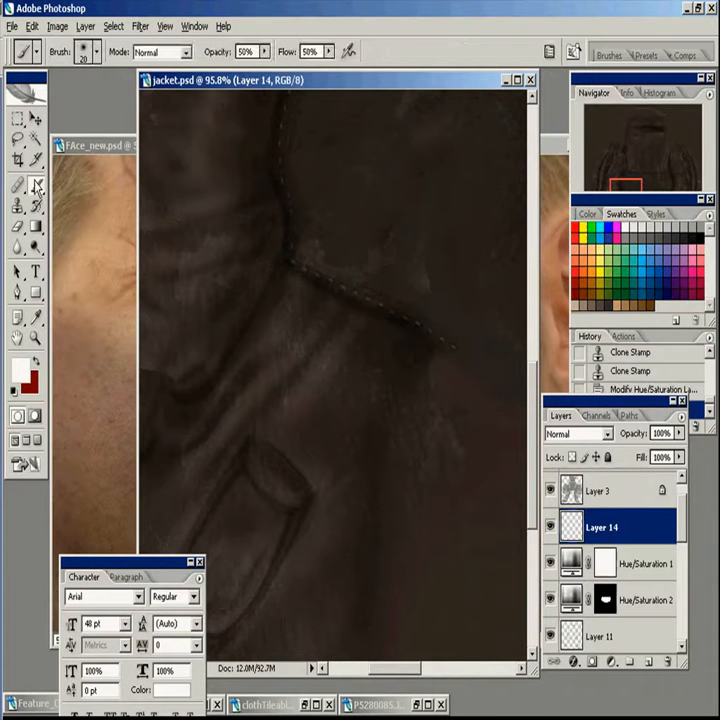
{"action": "mouse_move", "coordinate": [286, 398]}
{"action": "left_mouse_down"}
{"action": "mouse_move", "coordinate": [296, 345]}
{"action": "mouse_move", "coordinate": [302, 349]}
{"action": "mouse_move", "coordinate": [286, 404]}
{"action": "mouse_move", "coordinate": [310, 362]}
{"action": "mouse_move", "coordinate": [294, 357]}
{"action": "mouse_move", "coordinate": [305, 386]}
{"action": "mouse_move", "coordinate": [296, 370]}
{"action": "mouse_move", "coordinate": [297, 410]}
{"action": "mouse_move", "coordinate": [281, 399]}
{"action": "mouse_move", "coordinate": [297, 357]}
{"action": "mouse_move", "coordinate": [316, 358]}
{"action": "left_mouse_up"}
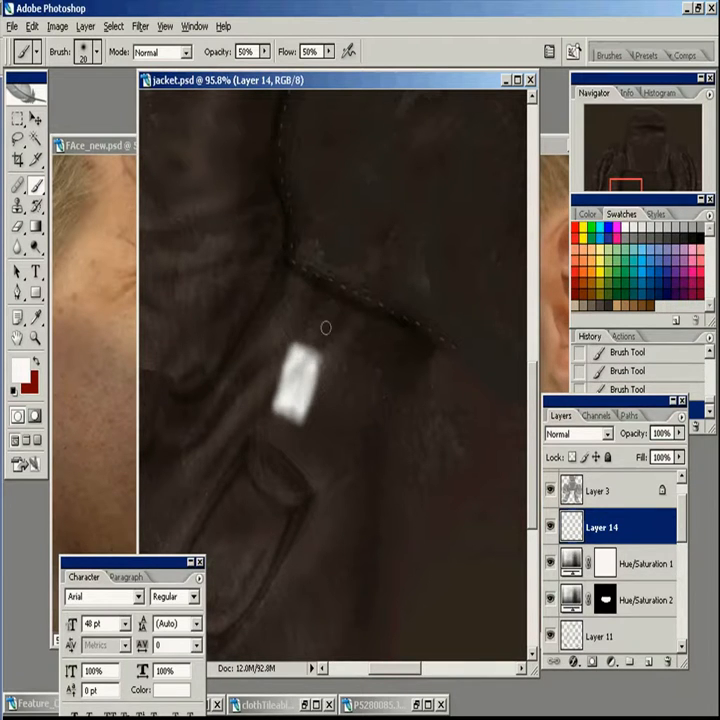
- Outline the block's side and top faces with a thinner brush and lightly shade them with a 40 px brush
{"action": "key", "text": "["}
{"action": "key", "text": "["}
{"action": "key", "text": "["}
{"action": "mouse_move", "coordinate": [322, 357]}
{"action": "left_mouse_down"}
{"action": "mouse_move", "coordinate": [341, 344]}
{"action": "mouse_move", "coordinate": [321, 332]}
{"action": "mouse_move", "coordinate": [341, 345]}
{"action": "left_mouse_up"}
{"action": "left_click_drag", "start_coordinate": [307, 418], "coordinate": [324, 408]}
{"action": "mouse_move", "coordinate": [341, 347]}
{"action": "left_mouse_down"}
{"action": "mouse_move", "coordinate": [309, 414]}
{"action": "mouse_move", "coordinate": [334, 367]}
{"action": "mouse_move", "coordinate": [333, 398]}
{"action": "mouse_move", "coordinate": [344, 345]}
{"action": "mouse_move", "coordinate": [334, 375]}
{"action": "mouse_move", "coordinate": [325, 366]}
{"action": "mouse_move", "coordinate": [332, 351]}
{"action": "mouse_move", "coordinate": [318, 400]}
{"action": "mouse_move", "coordinate": [316, 349]}
{"action": "mouse_move", "coordinate": [304, 347]}
{"action": "mouse_move", "coordinate": [324, 350]}
{"action": "mouse_move", "coordinate": [309, 406]}
{"action": "mouse_move", "coordinate": [317, 374]}
{"action": "left_mouse_up"}
{"action": "key", "text": "]"}
{"action": "key", "text": "]"}
{"action": "key", "text": "]"}
{"action": "key", "text": "]"}
{"action": "key", "text": "]"}
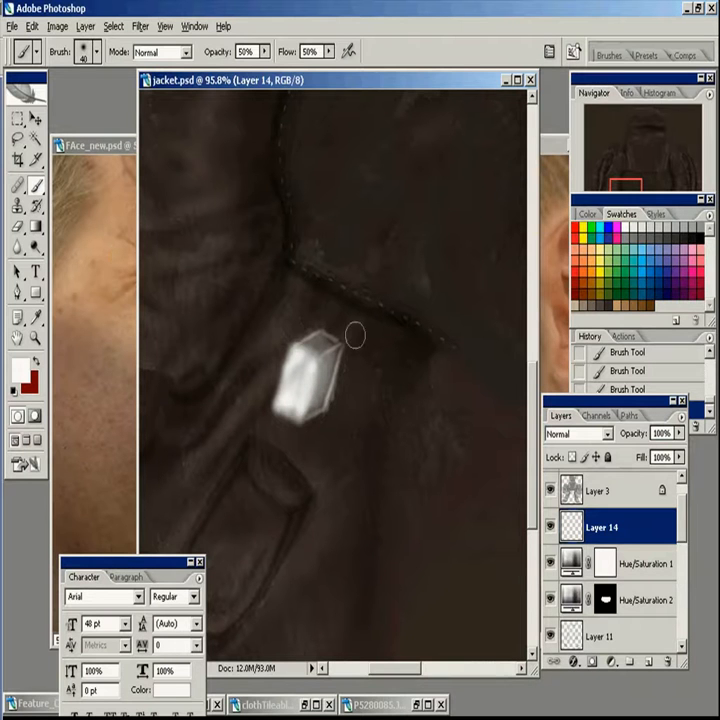
- Darken the block's edges and hatch its side face in black with a brush of about 5 px
{"action": "left_click", "coordinate": [702, 229]}
{"action": "key", "text": "["}
{"action": "key", "text": "["}
{"action": "key", "text": "["}
{"action": "key", "text": "["}
{"action": "key", "text": "["}
{"action": "key", "text": "["}
{"action": "mouse_move", "coordinate": [277, 402]}
{"action": "left_mouse_down"}
{"action": "mouse_move", "coordinate": [283, 371]}
{"action": "mouse_move", "coordinate": [276, 400]}
{"action": "left_mouse_up"}
{"action": "mouse_move", "coordinate": [292, 346]}
{"action": "left_mouse_down"}
{"action": "mouse_move", "coordinate": [314, 360]}
{"action": "mouse_move", "coordinate": [294, 347]}
{"action": "left_mouse_up"}
{"action": "key", "text": "["}
{"action": "mouse_move", "coordinate": [299, 418]}
{"action": "left_mouse_down"}
{"action": "mouse_move", "coordinate": [281, 405]}
{"action": "mouse_move", "coordinate": [302, 418]}
{"action": "mouse_move", "coordinate": [318, 366]}
{"action": "left_mouse_up"}
{"action": "mouse_move", "coordinate": [318, 366]}
{"action": "left_mouse_down"}
{"action": "mouse_move", "coordinate": [305, 414]}
{"action": "mouse_move", "coordinate": [283, 408]}
{"action": "left_mouse_up"}
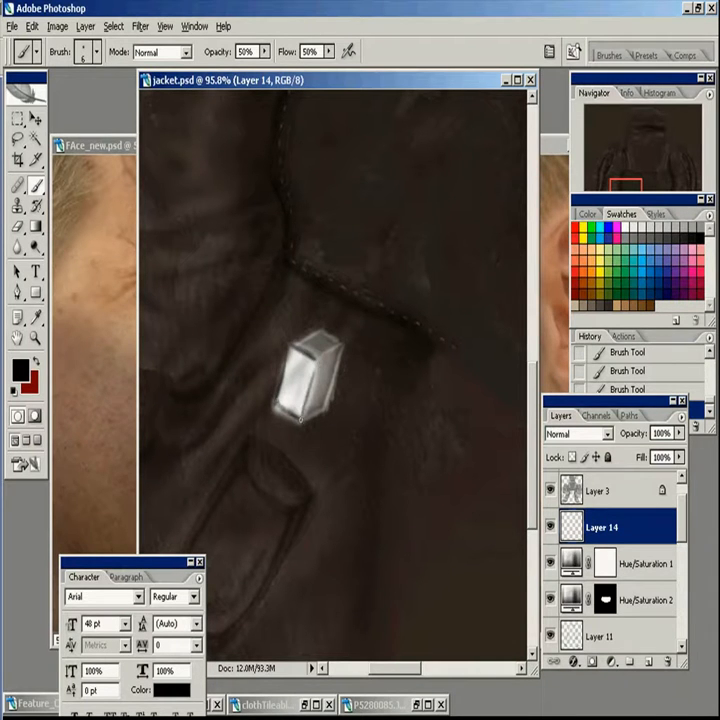
{"action": "mouse_move", "coordinate": [318, 364]}
{"action": "left_mouse_down"}
{"action": "mouse_move", "coordinate": [337, 354]}
{"action": "mouse_move", "coordinate": [332, 394]}
{"action": "mouse_move", "coordinate": [311, 421]}
{"action": "left_mouse_up"}
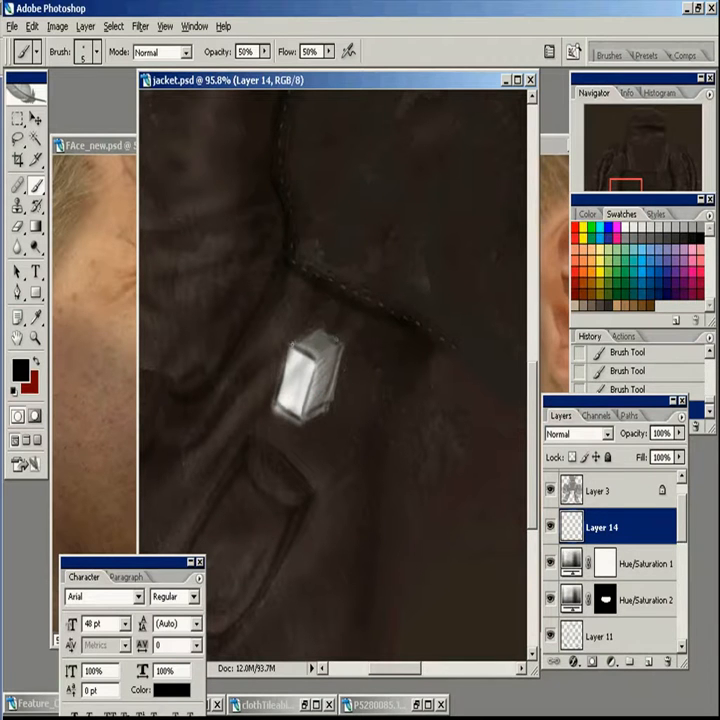
- Clean up the block's outer edges with a 10 px eraser
{"action": "left_click", "coordinate": [18, 228]}
{"action": "key", "text": "bracketleft"}
{"action": "key", "text": "bracketleft"}
{"action": "key", "text": "bracketleft"}
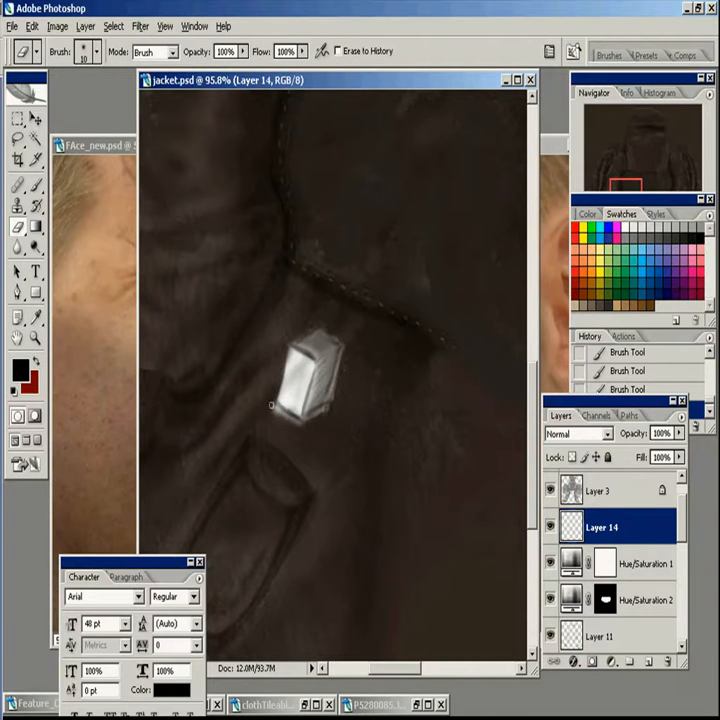
{"action": "mouse_move", "coordinate": [271, 411]}
{"action": "left_mouse_down"}
{"action": "mouse_move", "coordinate": [301, 430]}
{"action": "mouse_move", "coordinate": [294, 419]}
{"action": "mouse_move", "coordinate": [300, 404]}
{"action": "mouse_move", "coordinate": [333, 407]}
{"action": "left_mouse_up"}
{"action": "mouse_move", "coordinate": [344, 346]}
{"action": "left_mouse_down"}
{"action": "mouse_move", "coordinate": [329, 402]}
{"action": "mouse_move", "coordinate": [349, 335]}
{"action": "mouse_move", "coordinate": [334, 333]}
{"action": "left_mouse_up"}
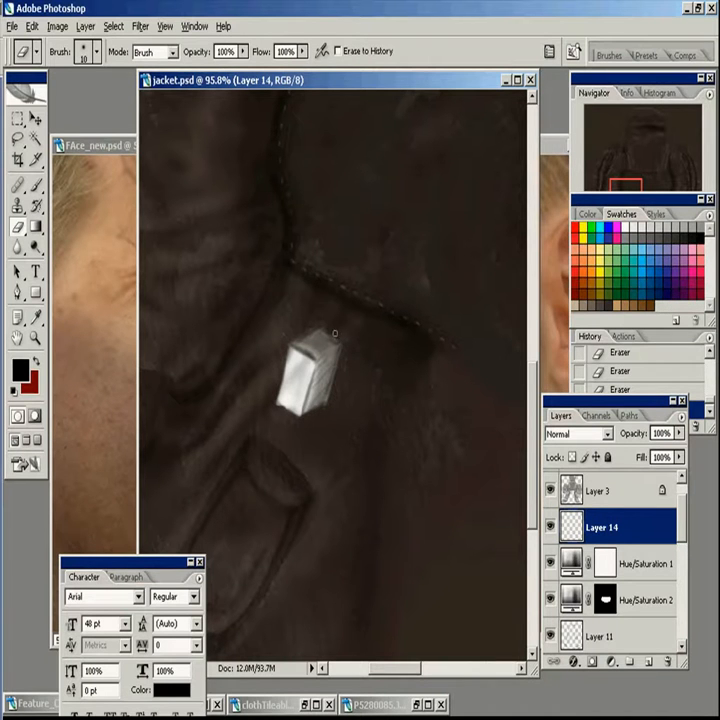
- Add a new layer and paint one black dot at the centre of the block's front face at 100% brush opacity
{"action": "key", "text": "b"}
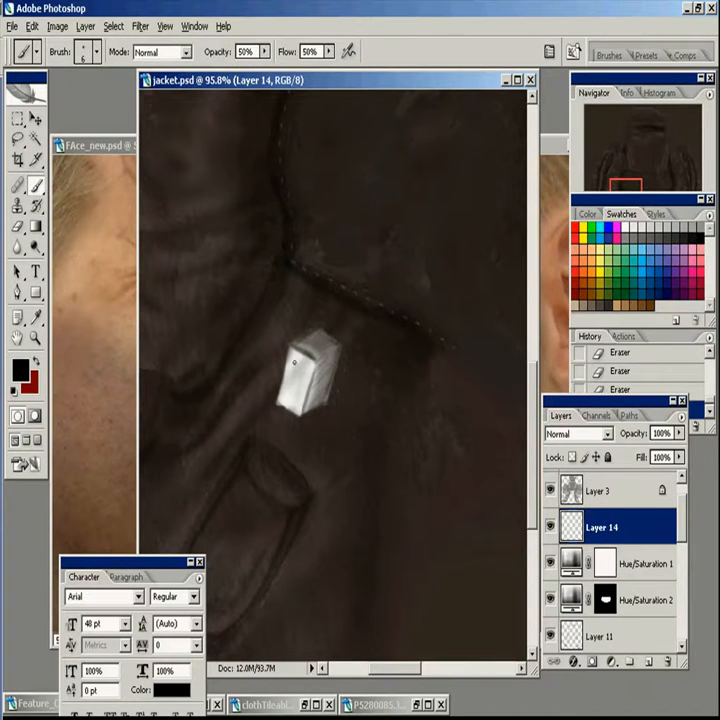
{"action": "left_click", "coordinate": [646, 661]}
{"action": "left_click_drag", "start_coordinate": [265, 51], "coordinate": [324, 44]}
{"action": "left_click", "coordinate": [294, 382]}
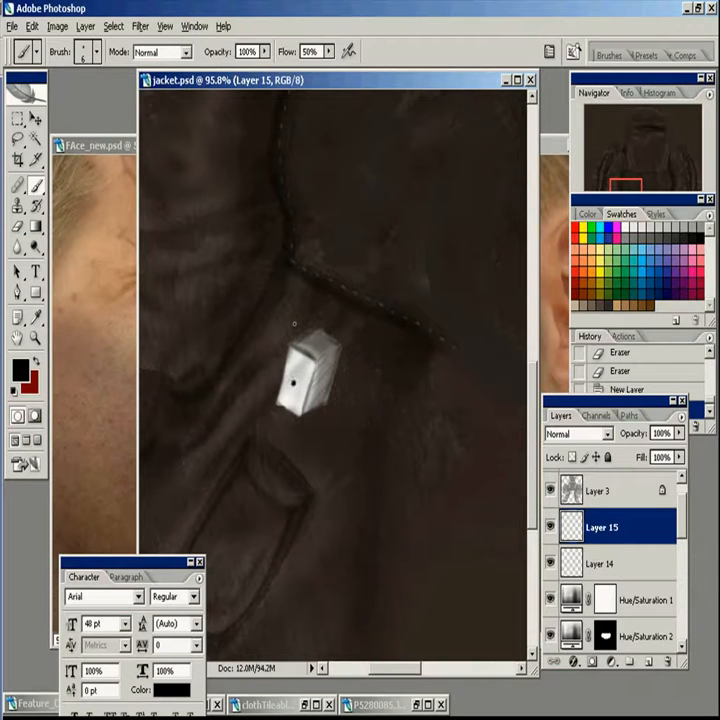
{"action": "left_click", "coordinate": [296, 368]}
{"action": "left_click", "coordinate": [296, 395]}
{"action": "key", "text": "ctrl+alt+z"}
{"action": "key", "text": "ctrl+alt+z"}
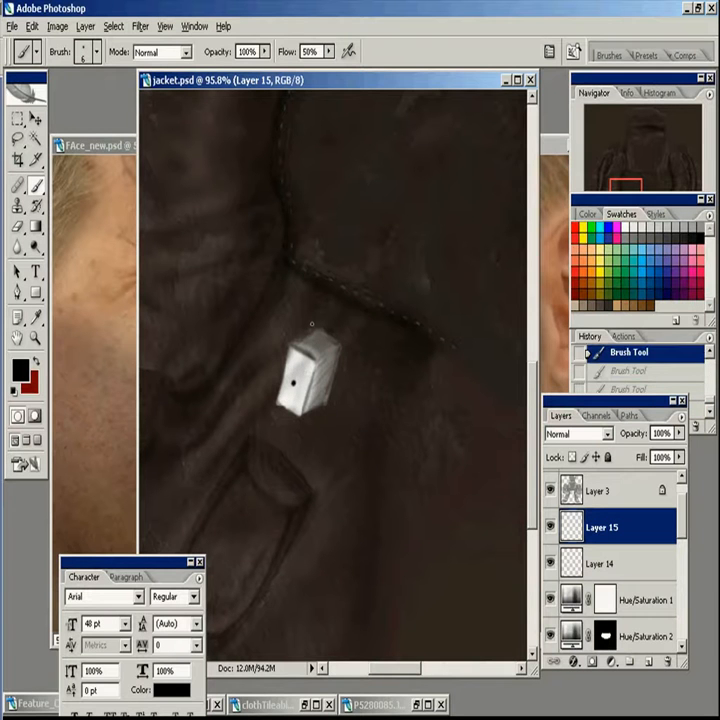
- Paint three black dots in a row across the block's top face
{"action": "left_click", "coordinate": [315, 342]}
{"action": "left_click", "coordinate": [320, 337]}
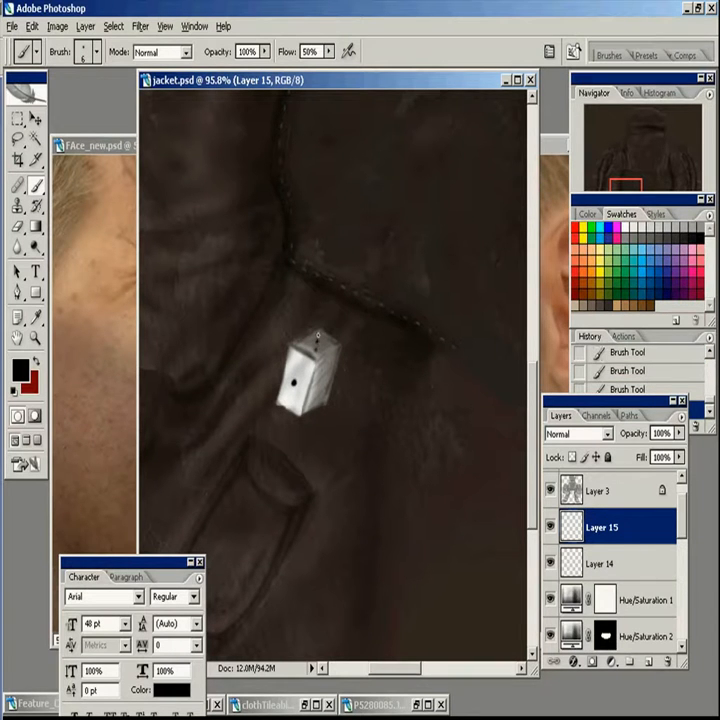
{"action": "left_click", "coordinate": [316, 350]}
{"action": "left_click", "coordinate": [317, 342]}
{"action": "left_click", "coordinate": [318, 367]}
{"action": "left_click", "coordinate": [333, 358]}
{"action": "key", "text": "ctrl+alt+z"}
{"action": "key", "text": "ctrl+alt+z"}
{"action": "key", "text": "ctrl+alt+z"}
{"action": "key", "text": "ctrl+alt+z"}
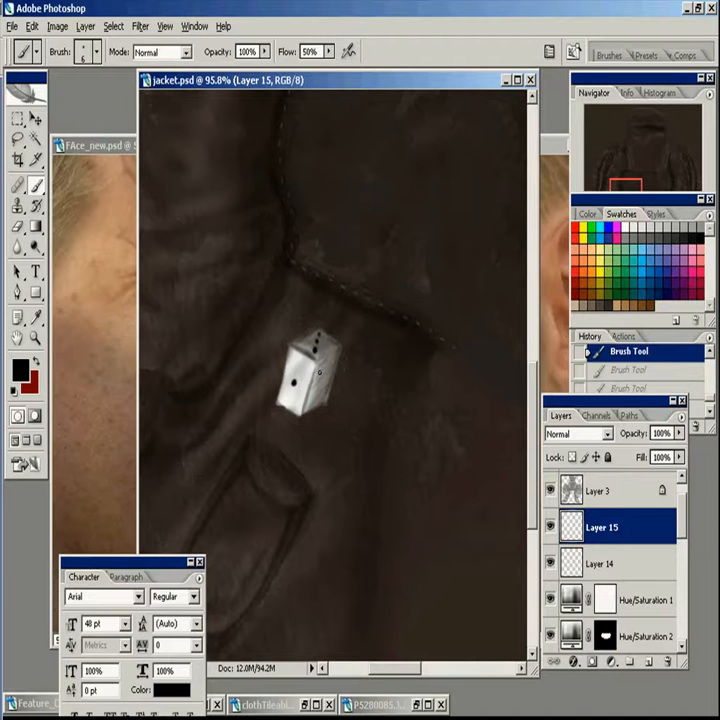
- Paint four black dots on the block's shaded side face
{"action": "left_click", "coordinate": [320, 372]}
{"action": "left_click", "coordinate": [332, 363]}
{"action": "left_click", "coordinate": [324, 381]}
{"action": "left_click", "coordinate": [312, 403]}
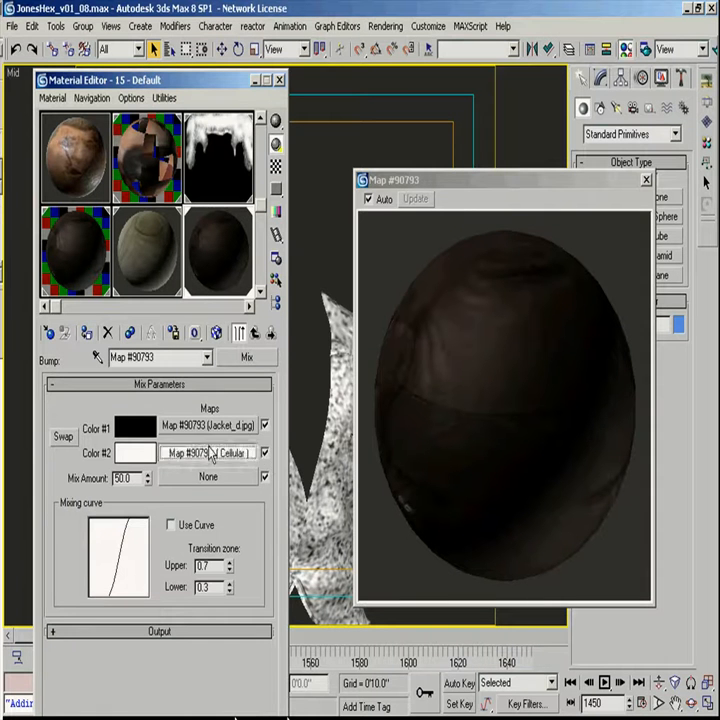
- In 3ds Max, open the Cellular map in the bump mix's Color #2 and set its cell size to 0.01 after trying 0.008
{"action": "left_click", "coordinate": [209, 453]}
{"action": "scroll", "coordinate": [201, 635], "scroll_direction": "down", "scroll_amount": 5}
{"action": "type", "text": ".008"}
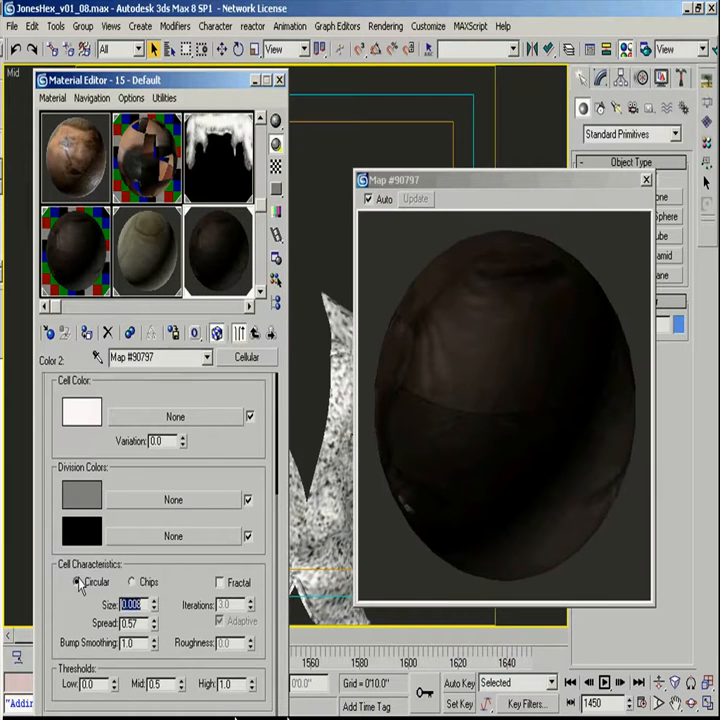
{"action": "key", "text": "Return"}
{"action": "type", "text": ".01"}
{"action": "key", "text": "Return"}
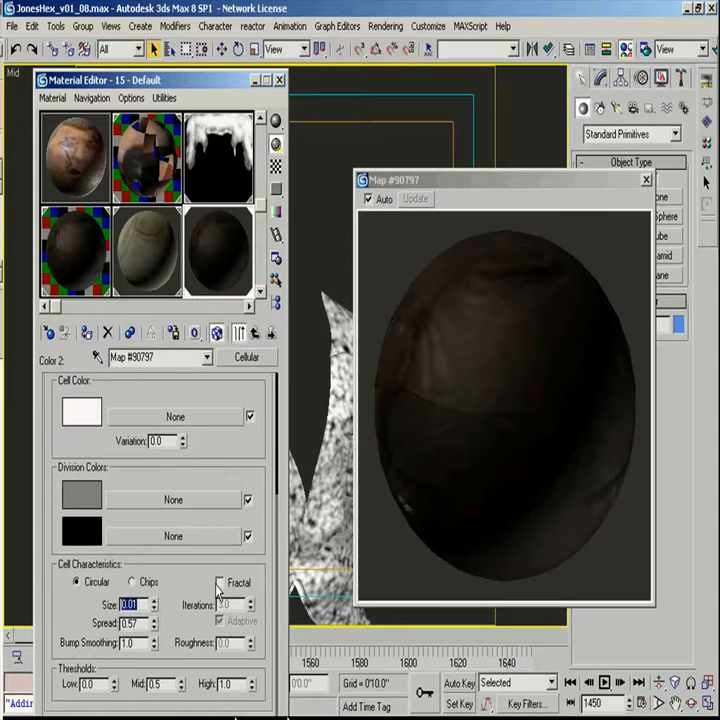
- Try cell sizes of 0.1, 0.5 and 0.006 on the Cellular map, and return the size to 0.01
{"action": "type", "text": ".1"}
{"action": "key", "text": "Return"}
{"action": "type", "text": ".5"}
{"action": "key", "text": "Return"}
{"action": "type", "text": ".0"}
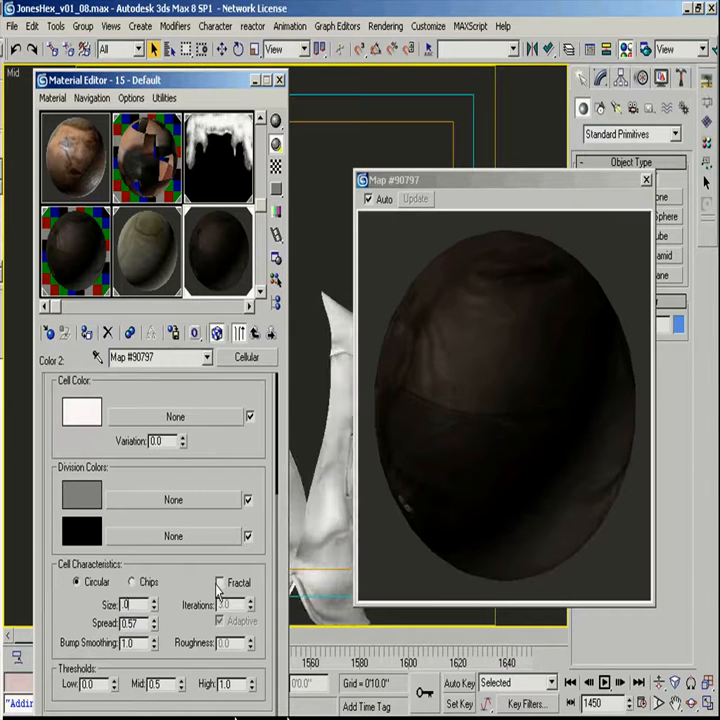
{"action": "type", "text": "06"}
{"action": "key", "text": "Return"}
{"action": "type", "text": ".01"}
{"action": "key", "text": "Return"}
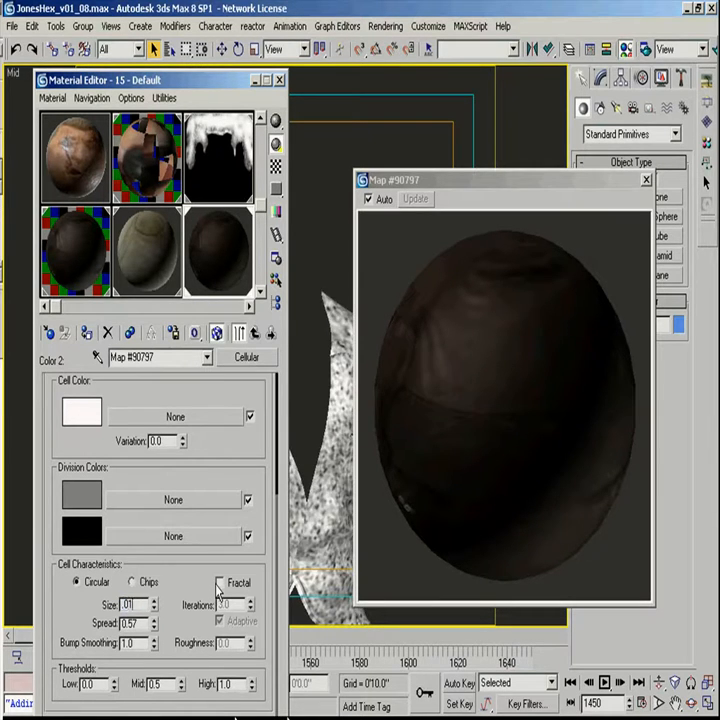
- Close the map preview, go back up to the top level of the jacket material, and render the view
{"action": "left_click", "coordinate": [646, 180]}
{"action": "left_click", "coordinate": [255, 333]}
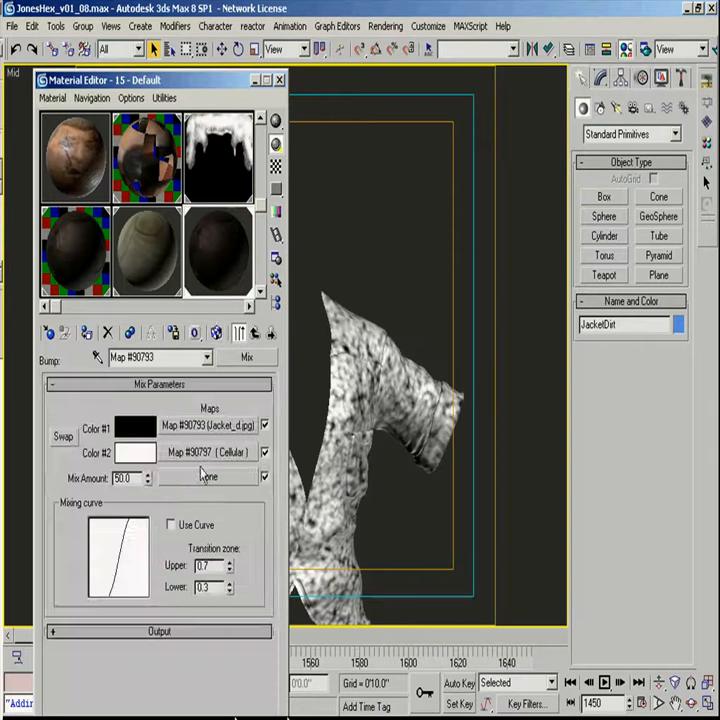
{"action": "left_click", "coordinate": [255, 333]}
{"action": "left_click_drag", "start_coordinate": [125, 450], "coordinate": [125, 449]}
{"action": "key", "text": "F9"}
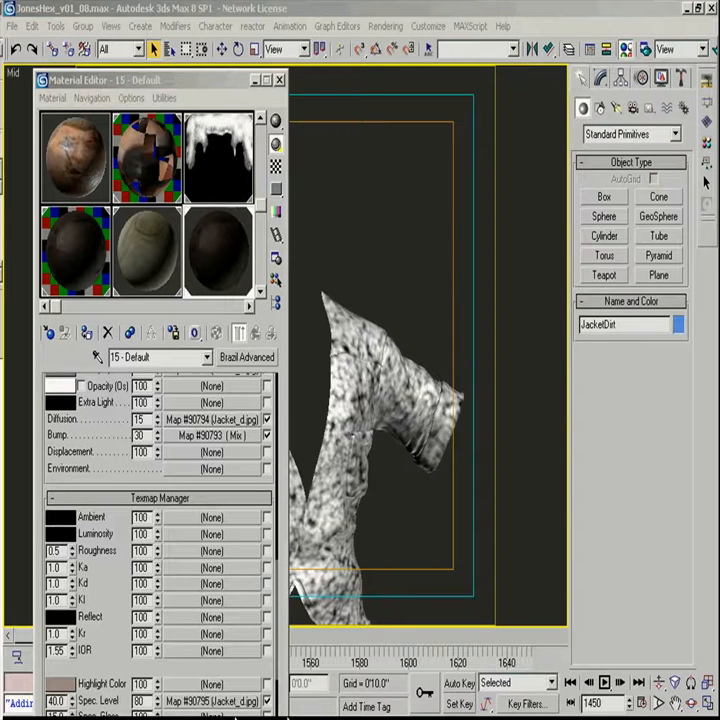
- Set the material's Blinn highlight to a specular level of 40 and a glossiness of 24
{"action": "scroll", "coordinate": [112, 455], "scroll_direction": "up", "scroll_amount": 3}
{"action": "left_click", "coordinate": [136, 445]}
{"action": "left_click", "coordinate": [124, 466]}
{"action": "left_click", "coordinate": [120, 482]}
{"action": "scroll", "coordinate": [110, 494], "scroll_direction": "up", "scroll_amount": 5}
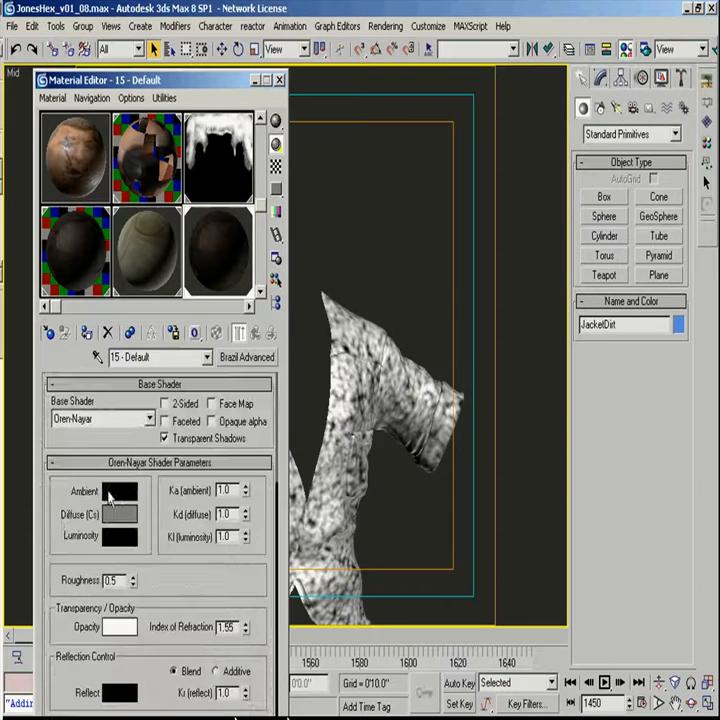
{"action": "scroll", "coordinate": [60, 511], "scroll_direction": "down", "scroll_amount": 5}
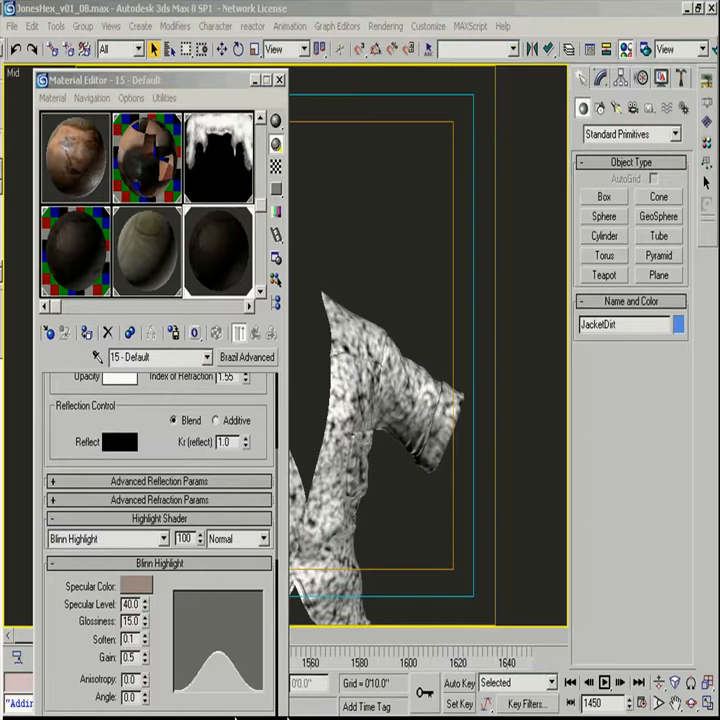
{"action": "left_click", "coordinate": [125, 604]}
{"action": "type", "text": "40"}
{"action": "key", "text": "Tab"}
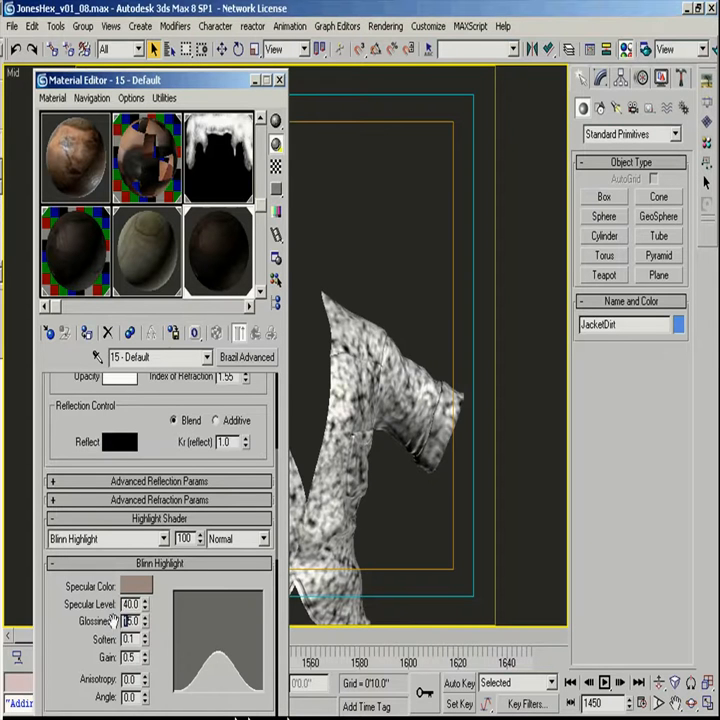
{"action": "type", "text": "24"}
{"action": "key", "text": "Return"}
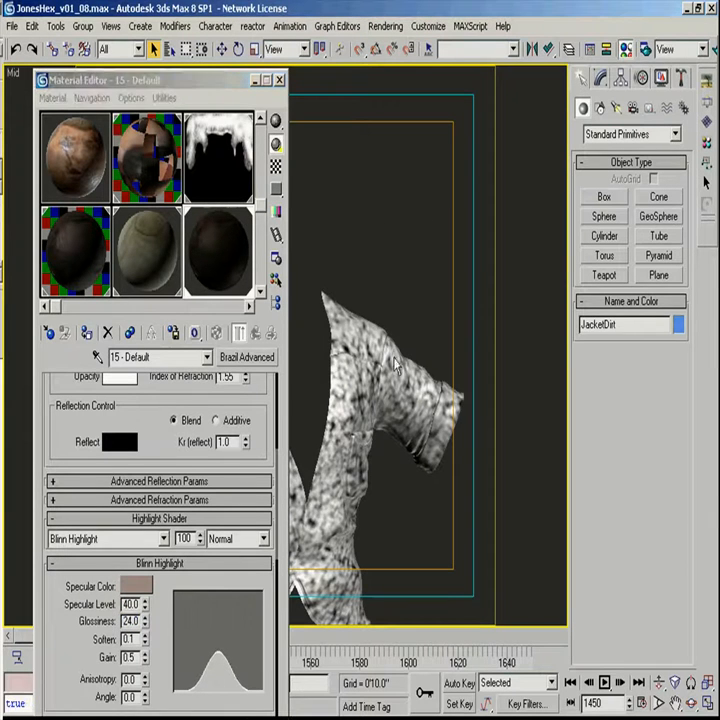
- Set shaded objects to display in their object color, deselect the jacket, and frame the scene in the Top view
{"action": "left_click", "coordinate": [661, 78]}
{"action": "left_click", "coordinate": [637, 192]}
{"action": "left_click", "coordinate": [466, 257]}
{"action": "key", "text": "t"}
{"action": "key", "text": "z"}
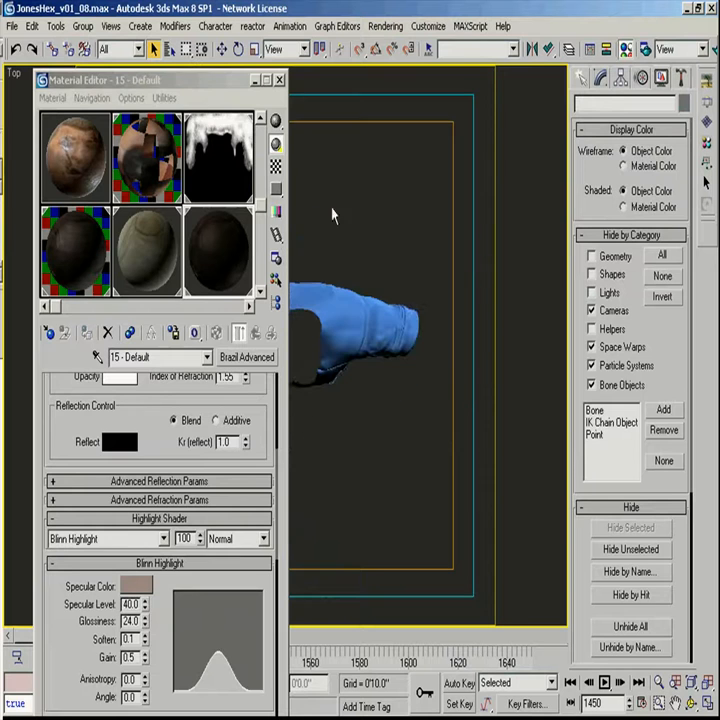
- Close the Material Editor and unhide all the hidden lights: Brazil Light01, Fill, MainLight and Rim
{"action": "left_click", "coordinate": [278, 80]}
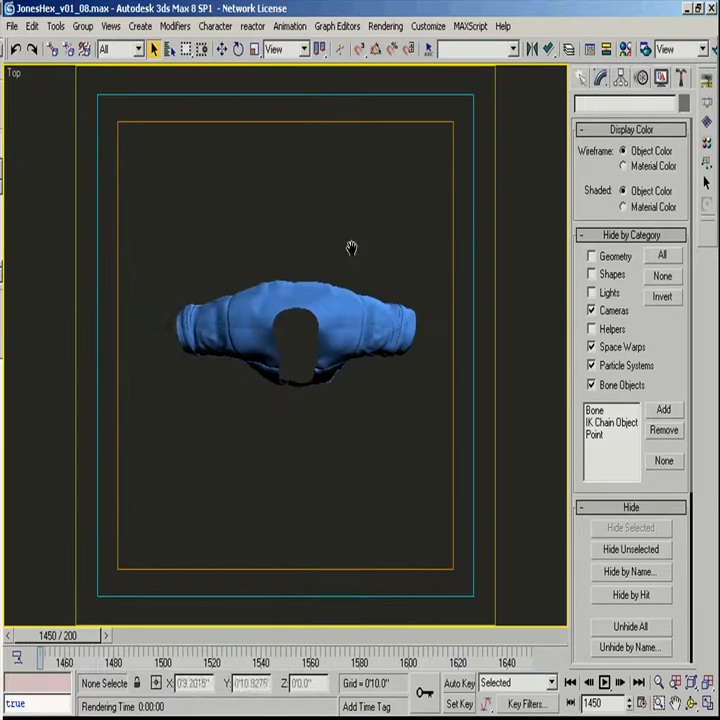
{"action": "right_click", "coordinate": [466, 282]}
{"action": "left_click", "coordinate": [497, 215]}
{"action": "left_click", "coordinate": [475, 286]}
{"action": "left_click", "coordinate": [537, 287]}
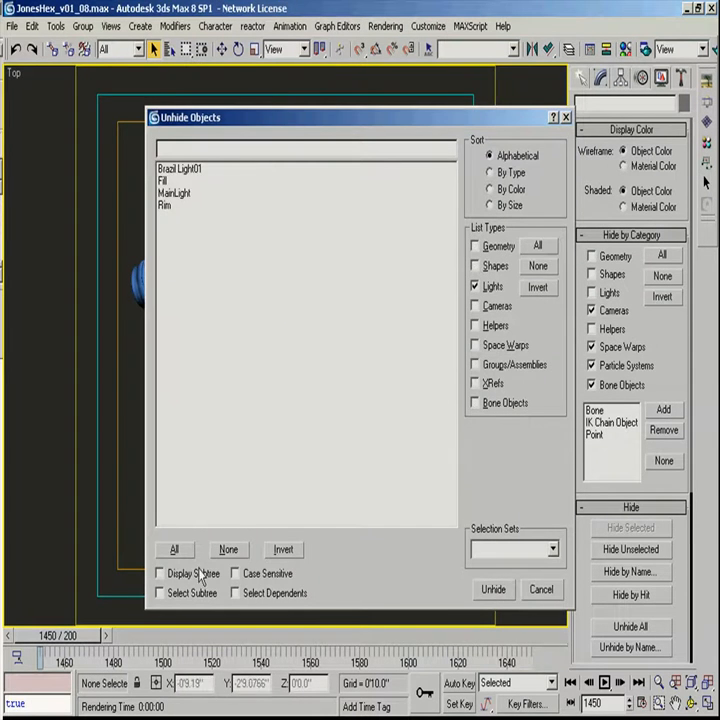
{"action": "left_click", "coordinate": [174, 549]}
{"action": "left_click", "coordinate": [488, 597]}
- Create a standard Target Spot light in the Top view, placed in front of the jacket and aimed at it
{"action": "scroll", "coordinate": [350, 348], "scroll_direction": "down", "scroll_amount": 5}
{"action": "left_click_drag", "start_coordinate": [319, 481], "coordinate": [415, 336]}
{"action": "left_click", "coordinate": [199, 318]}
{"action": "left_click", "coordinate": [420, 337]}
{"action": "left_click", "coordinate": [582, 78]}
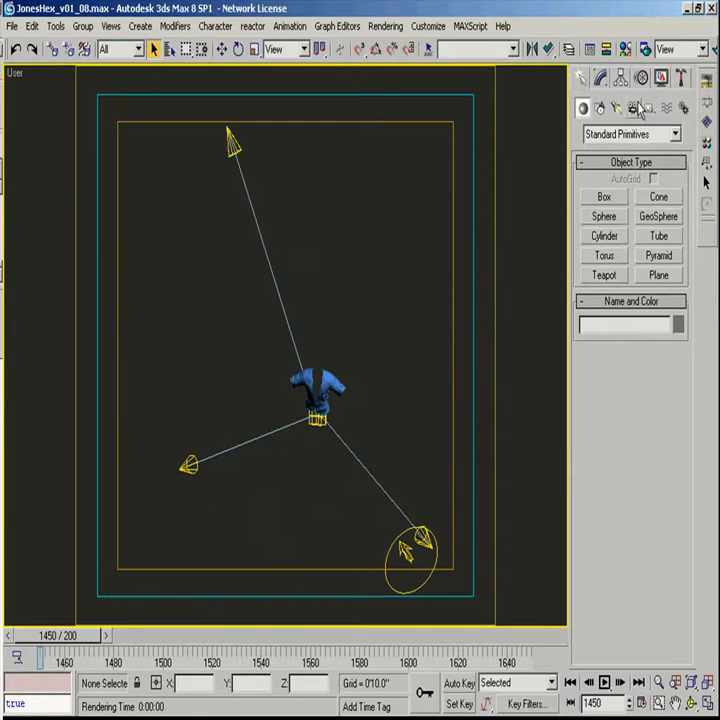
{"action": "left_click", "coordinate": [616, 109]}
{"action": "left_click", "coordinate": [604, 200]}
{"action": "left_click_drag", "start_coordinate": [415, 368], "coordinate": [375, 271]}
{"action": "key", "text": "t"}
{"action": "left_click_drag", "start_coordinate": [343, 358], "coordinate": [328, 306]}
{"action": "scroll", "coordinate": [330, 385], "scroll_direction": "down", "scroll_amount": 4}
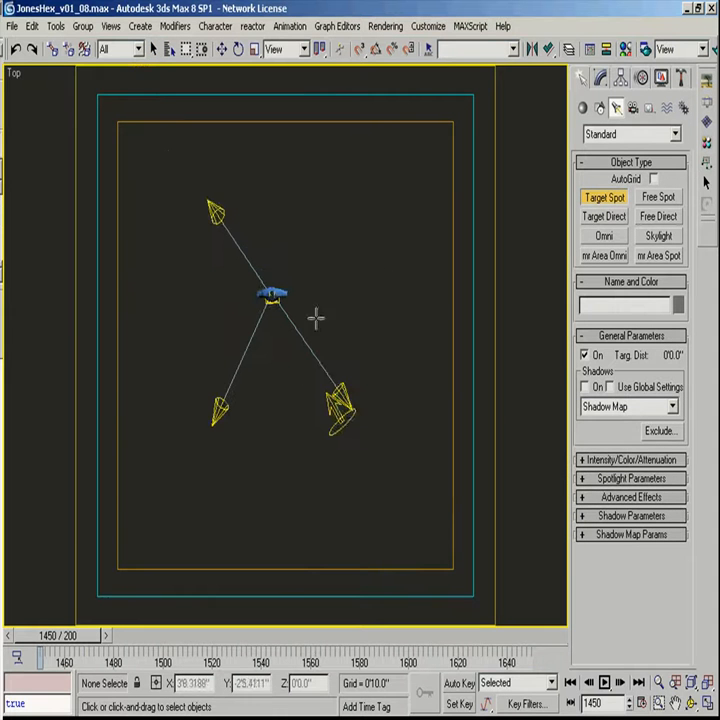
{"action": "key", "text": "s"}
{"action": "left_click_drag", "start_coordinate": [350, 458], "coordinate": [270, 297]}
{"action": "key", "text": "s"}
- Align the new spotlight to the Fill light on X, Y and Z position, pivot point to pivot point
{"action": "right_click", "coordinate": [273, 315]}
{"action": "key", "text": "w"}
{"action": "left_click_drag", "start_coordinate": [320, 400], "coordinate": [344, 175]}
{"action": "scroll", "coordinate": [358, 291], "scroll_direction": "up", "scroll_amount": 4}
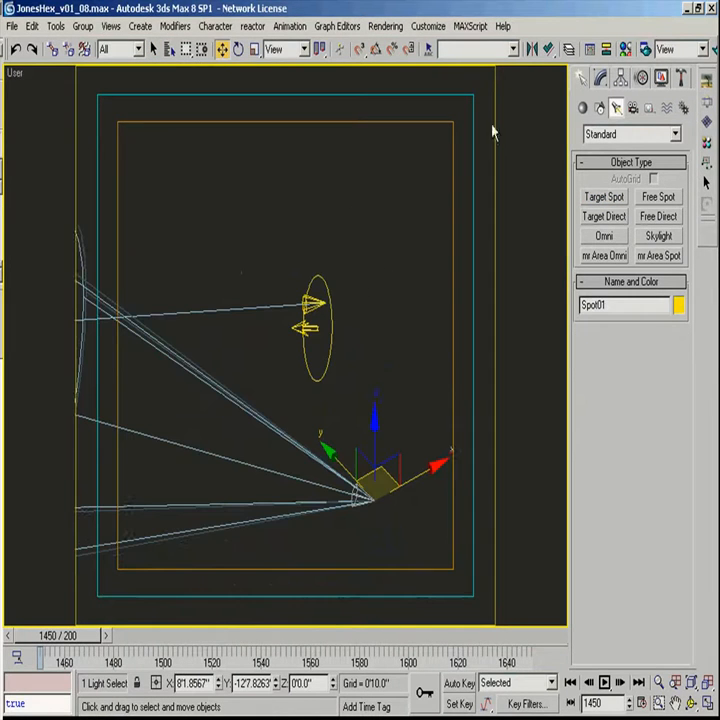
{"action": "left_click", "coordinate": [548, 49]}
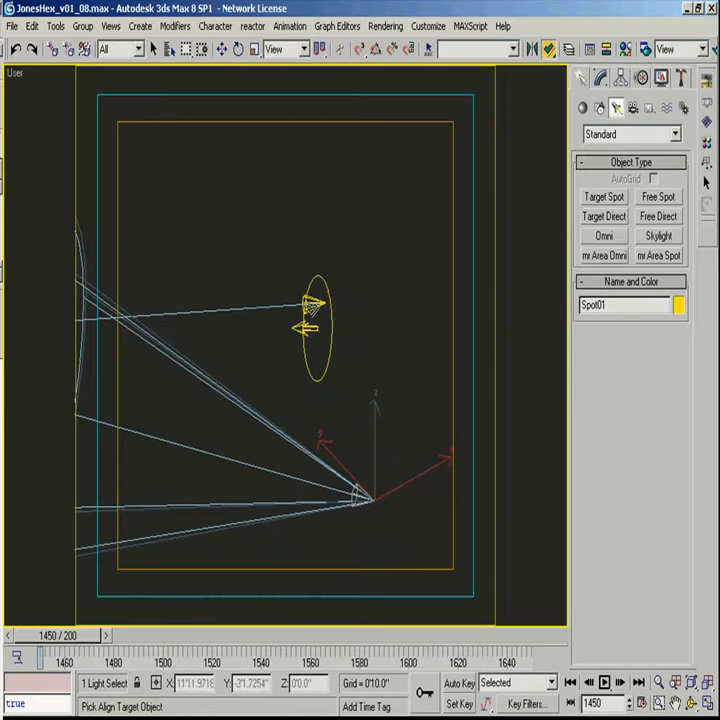
{"action": "left_click", "coordinate": [316, 310]}
{"action": "left_click", "coordinate": [283, 434]}
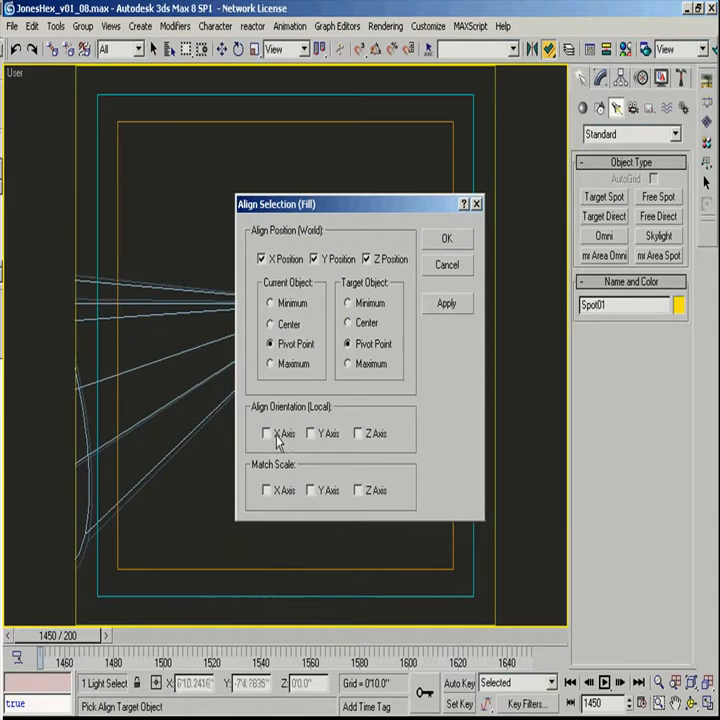
{"action": "left_click", "coordinate": [327, 434]}
{"action": "left_click", "coordinate": [358, 434]}
{"action": "left_click", "coordinate": [447, 238]}
- Select the new spotlight's target, raise it towards the jacket, and reselect the spotlight itself
{"action": "left_click_drag", "start_coordinate": [330, 305], "coordinate": [365, 287]}
{"action": "right_click", "coordinate": [410, 238]}
{"action": "left_click", "coordinate": [370, 219]}
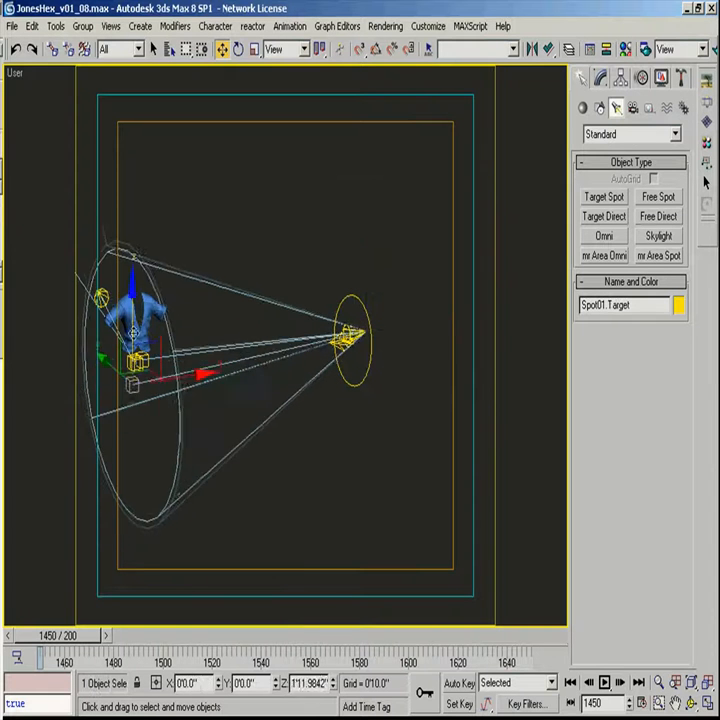
{"action": "left_click", "coordinate": [601, 82]}
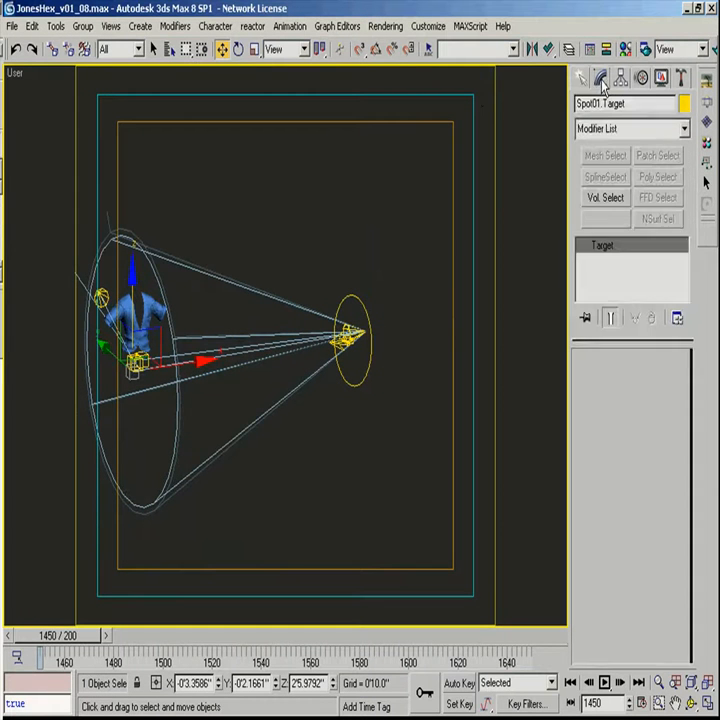
{"action": "left_click", "coordinate": [439, 369]}
{"action": "left_click", "coordinate": [349, 331]}
{"action": "left_click_drag", "start_coordinate": [347, 326], "coordinate": [354, 346]}
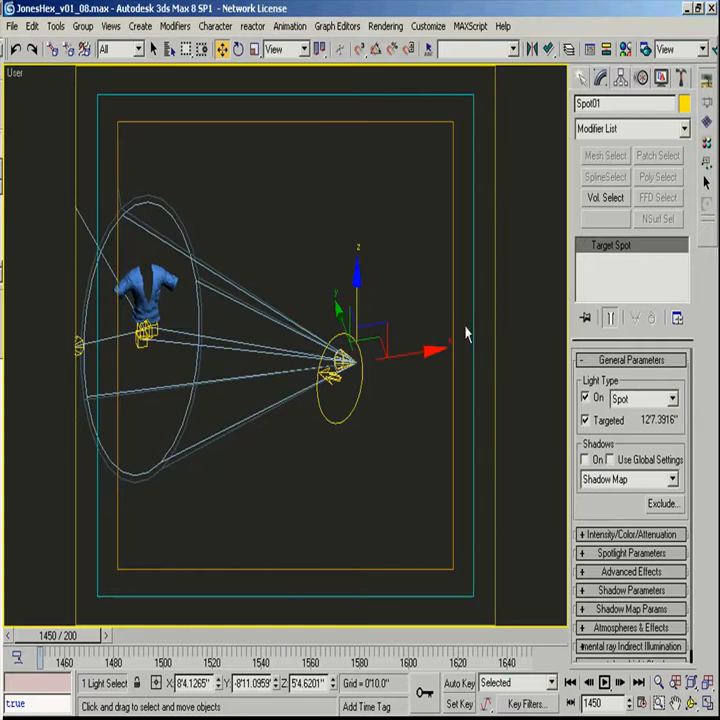
- Rename the new spotlight Spec_spot
{"action": "scroll", "coordinate": [465, 333], "scroll_direction": "up", "scroll_amount": 2}
{"action": "left_click_drag", "start_coordinate": [419, 357], "coordinate": [437, 395]}
{"action": "left_click", "coordinate": [241, 372]}
{"action": "left_click", "coordinate": [367, 336]}
{"action": "left_click", "coordinate": [421, 381]}
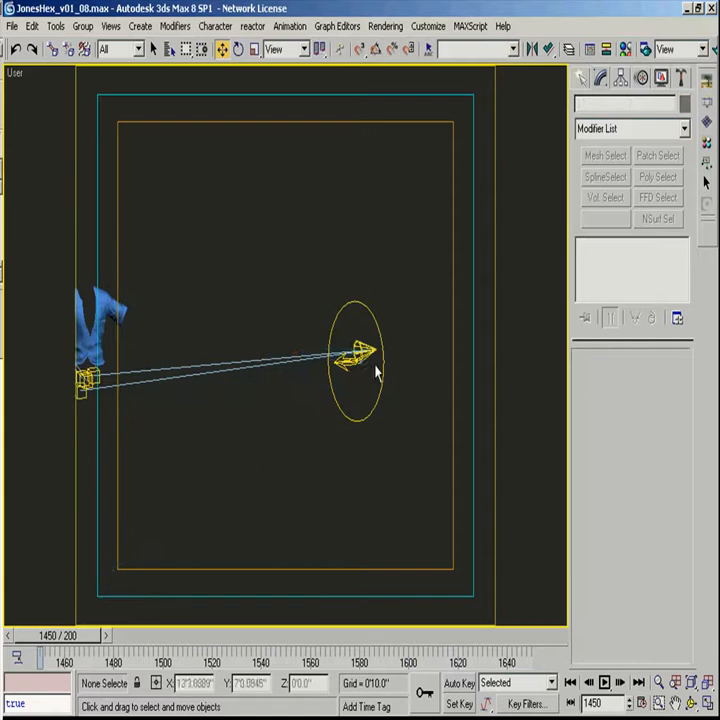
{"action": "left_click", "coordinate": [376, 372]}
{"action": "left_click", "coordinate": [605, 103]}
{"action": "type", "text": "Spec_spot"}
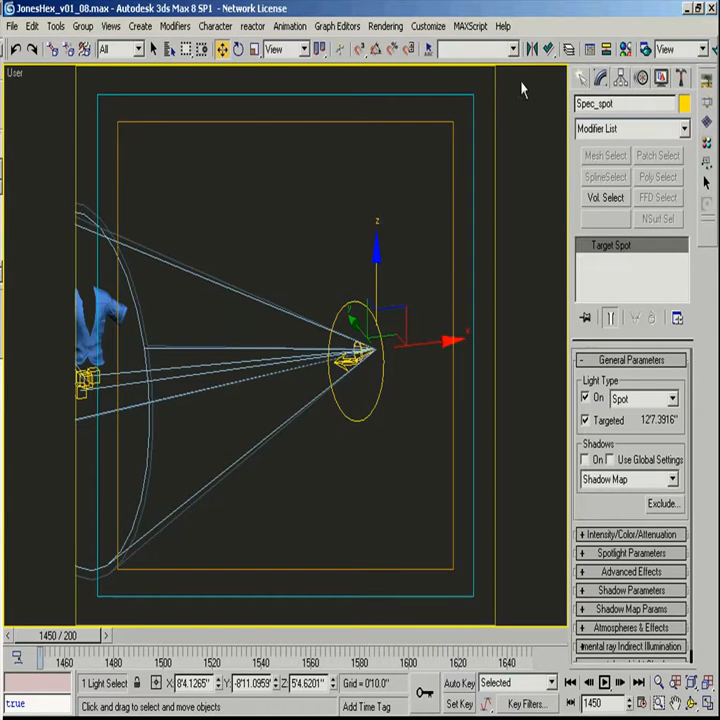
- Review Spec_spot's advanced effects, spotlight parameters and intensity multiplier
{"action": "left_click_drag", "start_coordinate": [608, 502], "coordinate": [613, 481]}
{"action": "left_click", "coordinate": [618, 556]}
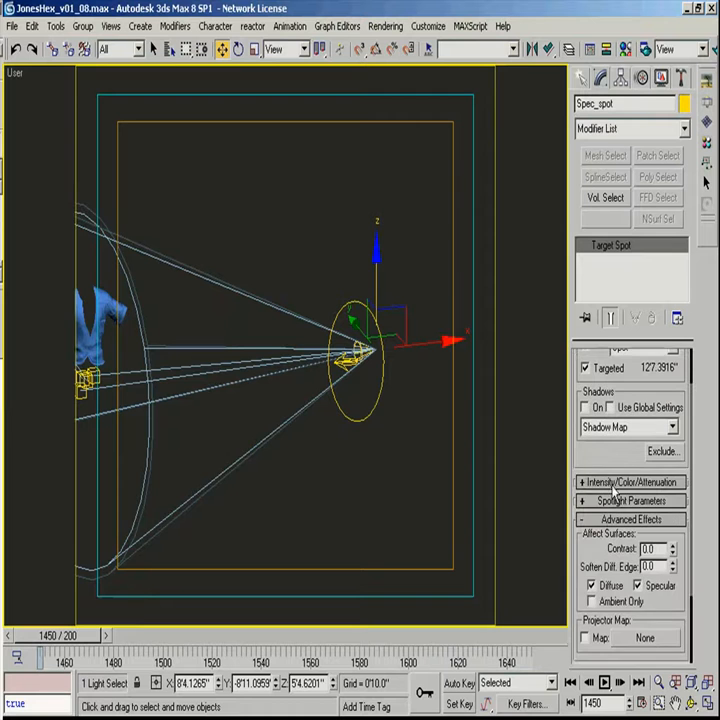
{"action": "left_click", "coordinate": [628, 500]}
{"action": "left_click", "coordinate": [628, 500]}
{"action": "left_click", "coordinate": [630, 482]}
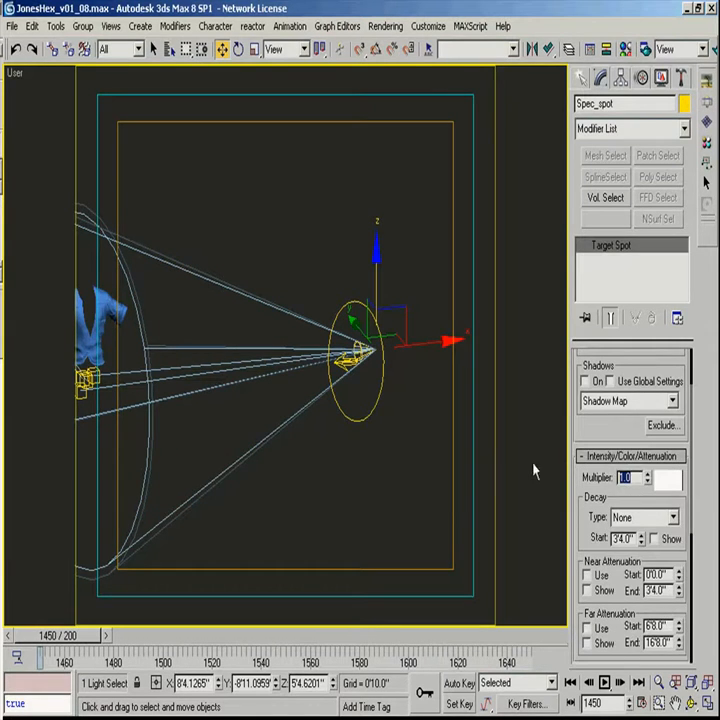
{"action": "key", "text": "Return"}
- Deselect the light, return to the Camera01 view, and render the jacket
{"action": "left_click_drag", "start_coordinate": [417, 430], "coordinate": [440, 456]}
{"action": "scroll", "coordinate": [418, 449], "scroll_direction": "down", "scroll_amount": 3}
{"action": "left_click", "coordinate": [416, 448]}
{"action": "key", "text": "c"}
{"action": "left_click", "coordinate": [310, 235]}
{"action": "left_click", "coordinate": [340, 497]}
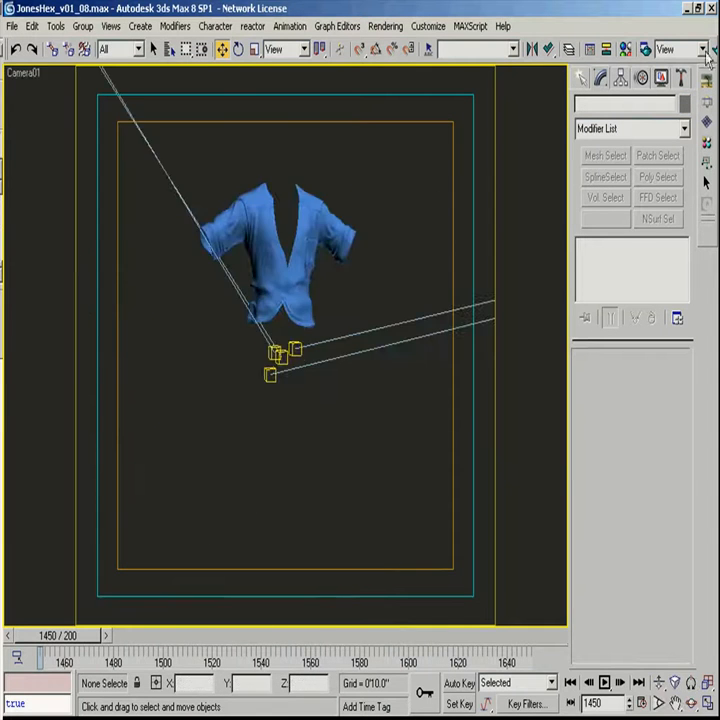
{"action": "key", "text": "shift+q"}
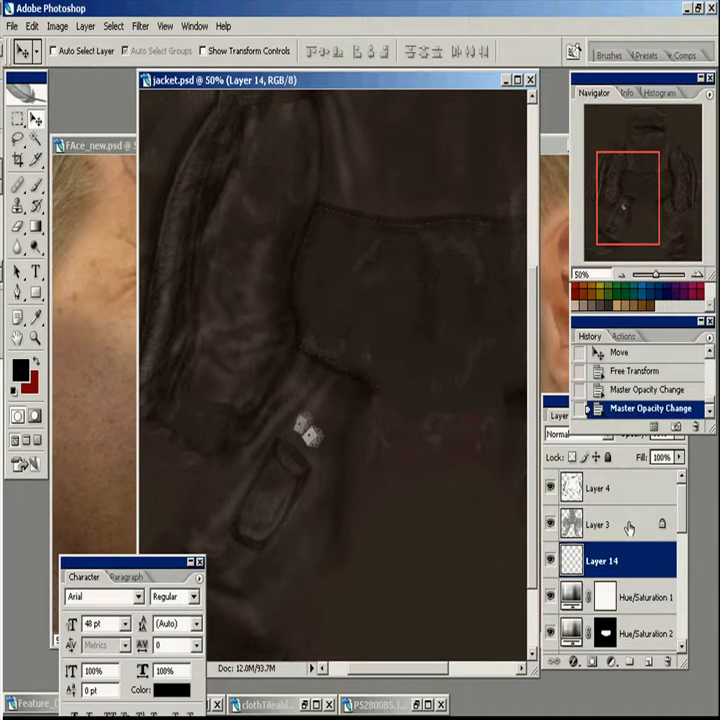
- Switch to Photoshop and set the opacity of Layer 3 to 22% and of Layer 4 to 23% in jacket.psd
{"action": "left_click", "coordinate": [637, 537]}
{"action": "key", "text": "5"}
{"action": "key", "text": "2"}
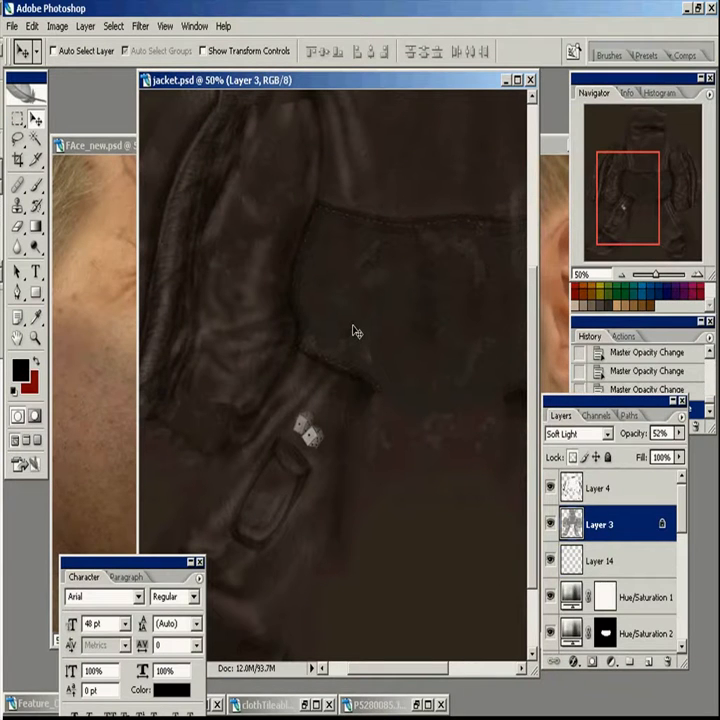
{"action": "key", "text": "2"}
{"action": "left_click", "coordinate": [584, 484]}
{"action": "key", "text": "0"}
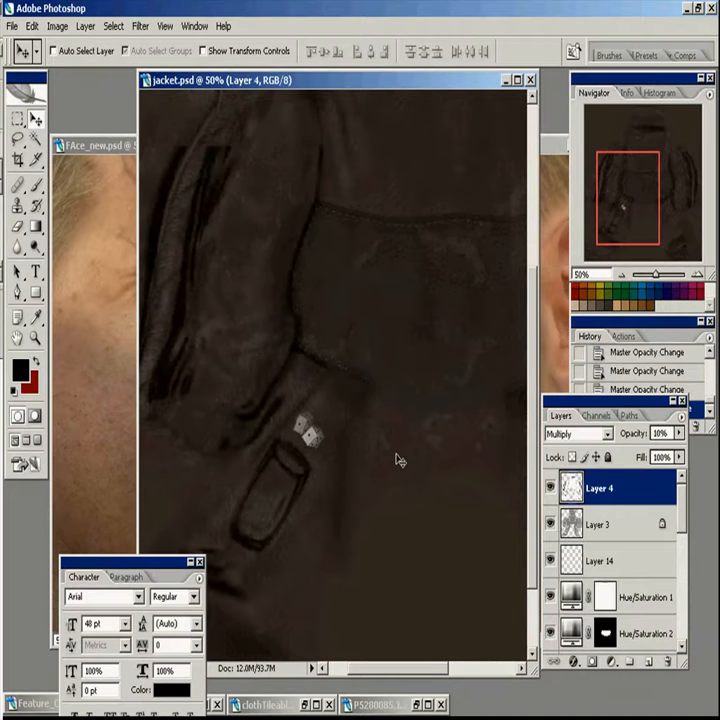
{"action": "key", "text": "1"}
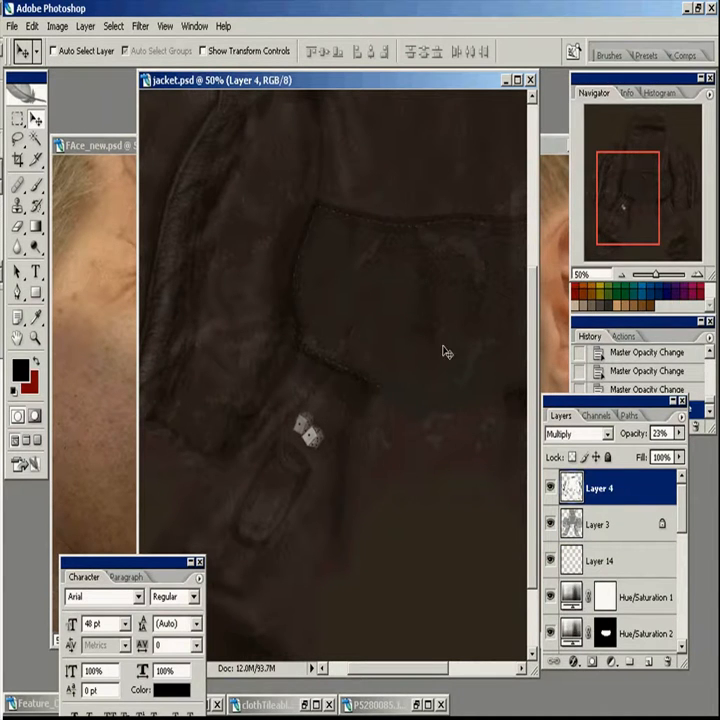
- Duplicate Layer 3, invert the copy, and set it to Overlay blending at 25% opacity beneath Layer 4
{"action": "left_click_drag", "start_coordinate": [533, 400], "coordinate": [531, 360]}
{"action": "left_click", "coordinate": [550, 494]}
{"action": "left_click_drag", "start_coordinate": [598, 525], "coordinate": [648, 661]}
{"action": "left_click", "coordinate": [550, 490]}
{"action": "key", "text": "ctrl+i"}
{"action": "left_click", "coordinate": [576, 434]}
{"action": "left_click", "coordinate": [562, 71]}
{"action": "key", "text": "0"}
{"action": "key", "text": "2"}
{"action": "key", "text": "5"}
{"action": "mouse_move", "coordinate": [608, 527]}
{"action": "left_mouse_down"}
{"action": "mouse_move", "coordinate": [611, 567]}
{"action": "mouse_move", "coordinate": [606, 512]}
{"action": "left_mouse_up"}
{"action": "left_click", "coordinate": [589, 437]}
{"action": "left_click", "coordinate": [560, 209]}
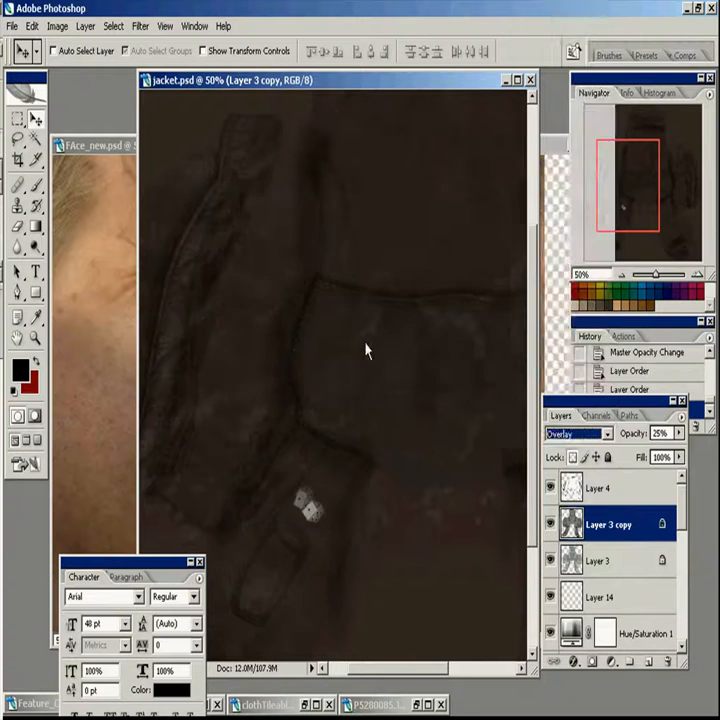
- Try other blend modes on the Layer 3 copy, and delete that layer
{"action": "key", "text": "Up"}
{"action": "key", "text": "Up"}
{"action": "key", "text": "Up"}
{"action": "key", "text": "Up"}
{"action": "key", "text": "Up"}
{"action": "key", "text": "Up"}
{"action": "key", "text": "Up"}
{"action": "key", "text": "Up"}
{"action": "left_click", "coordinate": [590, 435]}
{"action": "left_click", "coordinate": [565, 254]}
{"action": "left_click_drag", "start_coordinate": [612, 526], "coordinate": [669, 663]}
- Open Jacket_d.jpg from the RAW folder and place its window beside the jacket.psd document
{"action": "key", "text": "z"}
{"action": "left_click", "coordinate": [391, 454], "text": "alt"}
{"action": "left_click", "coordinate": [391, 454], "text": "alt"}
{"action": "key", "text": "v"}
{"action": "scroll", "coordinate": [632, 508], "scroll_direction": "up", "scroll_amount": 1}
{"action": "left_click", "coordinate": [630, 491]}
{"action": "double_click", "coordinate": [622, 697]}
{"action": "left_click", "coordinate": [291, 260]}
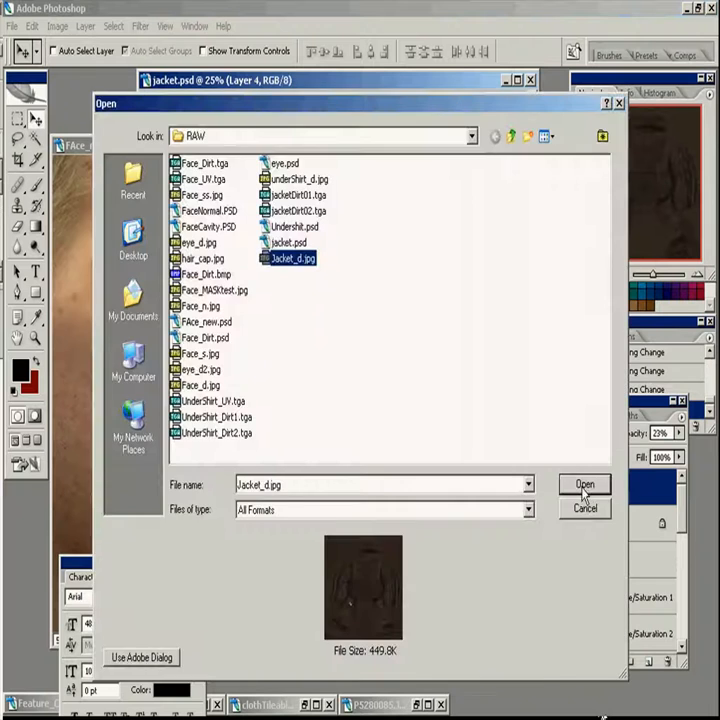
{"action": "left_click", "coordinate": [584, 484]}
{"action": "left_click_drag", "start_coordinate": [368, 203], "coordinate": [142, 250]}
{"action": "left_click", "coordinate": [300, 320]}
{"action": "key", "text": "ctrl+a"}
{"action": "key", "text": "ctrl+d"}
{"action": "left_click", "coordinate": [632, 518]}
{"action": "left_click", "coordinate": [586, 435]}
{"action": "left_click", "coordinate": [610, 527]}
{"action": "scroll", "coordinate": [634, 558], "scroll_direction": "down", "scroll_amount": 5}
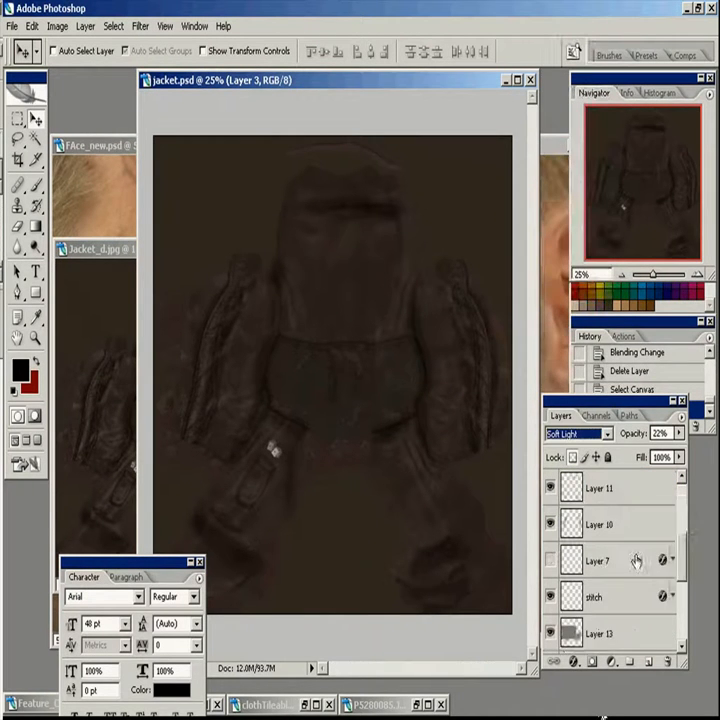
{"action": "scroll", "coordinate": [600, 586], "scroll_direction": "up", "scroll_amount": 1}
- Open jacketDirt02.tga from the RAW folder and copy its entire canvas
{"action": "left_click", "coordinate": [541, 697]}
{"action": "key", "text": "ctrl+o"}
{"action": "left_click", "coordinate": [298, 210]}
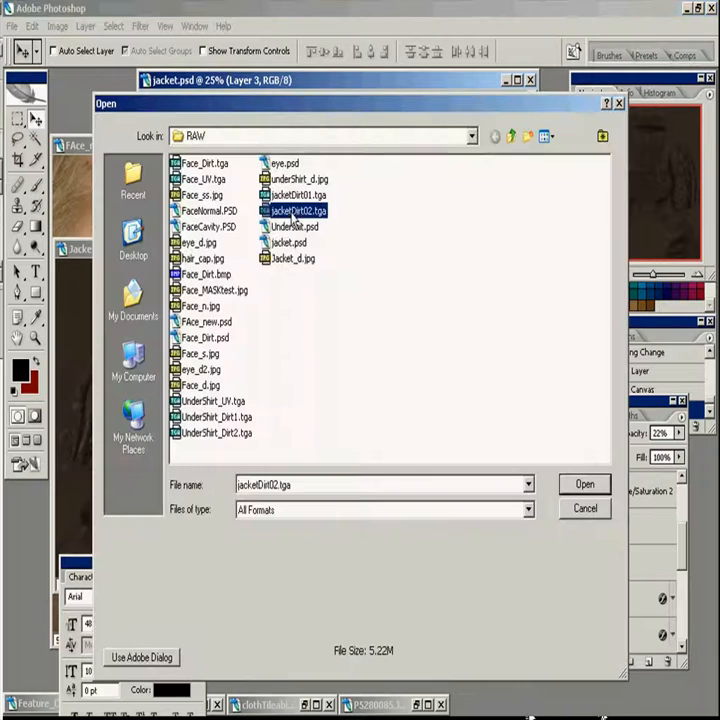
{"action": "left_click", "coordinate": [590, 487]}
{"action": "key", "text": "ctrl+a"}
{"action": "key", "text": "ctrl+c"}
- Desaturate Jacket_d.jpg and paste the dirt image over it as a layer in Multiply mode
{"action": "left_click", "coordinate": [108, 443]}
{"action": "key", "text": "ctrl+shift+u"}
{"action": "key", "text": "ctrl+v"}
{"action": "left_click", "coordinate": [575, 434]}
{"action": "left_click", "coordinate": [563, 73]}
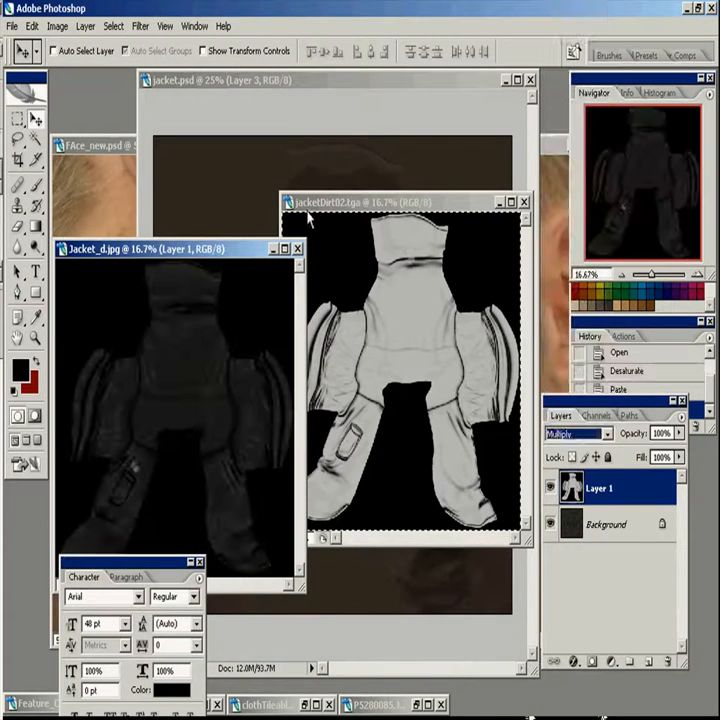
- Set the pasted dirt layer's opacity to 20% and merge it down into the background of Jacket_d.jpg
{"action": "left_click_drag", "start_coordinate": [231, 249], "coordinate": [386, 332]}
{"action": "key", "text": "5"}
{"action": "key", "text": "2"}
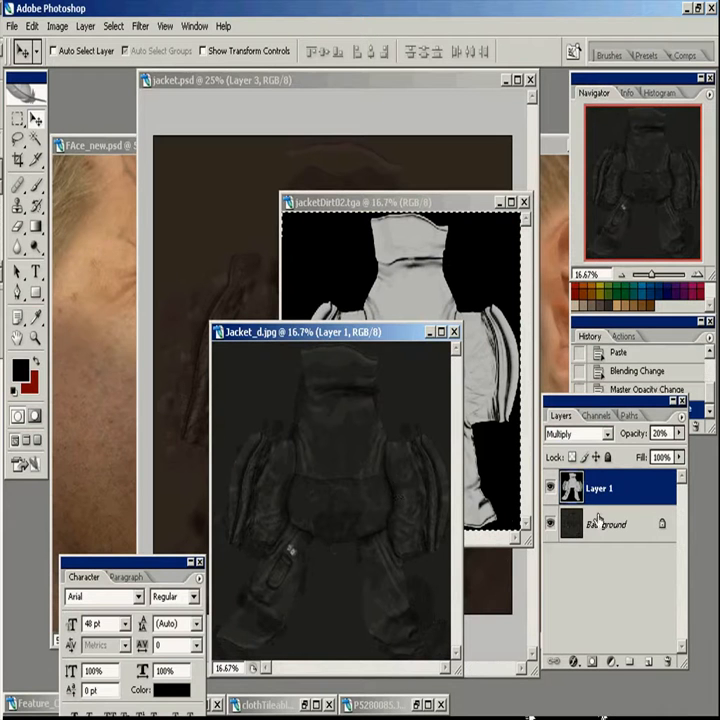
{"action": "key", "text": "ctrl+e"}
{"action": "left_click", "coordinate": [141, 27]}
{"action": "mouse_move", "coordinate": [220, 387]}
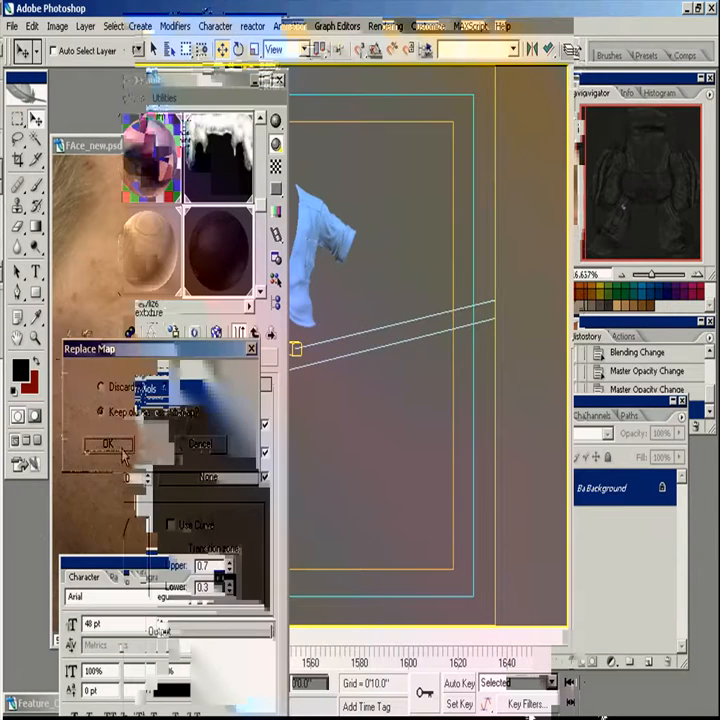
- Switch to 3ds Max, keep the Mix map as a Normal Bump's Additional Bump, and load the Jacket_n.jpg bitmap as its Normal map
{"action": "left_click", "coordinate": [160, 403]}
{"action": "left_click", "coordinate": [188, 463]}
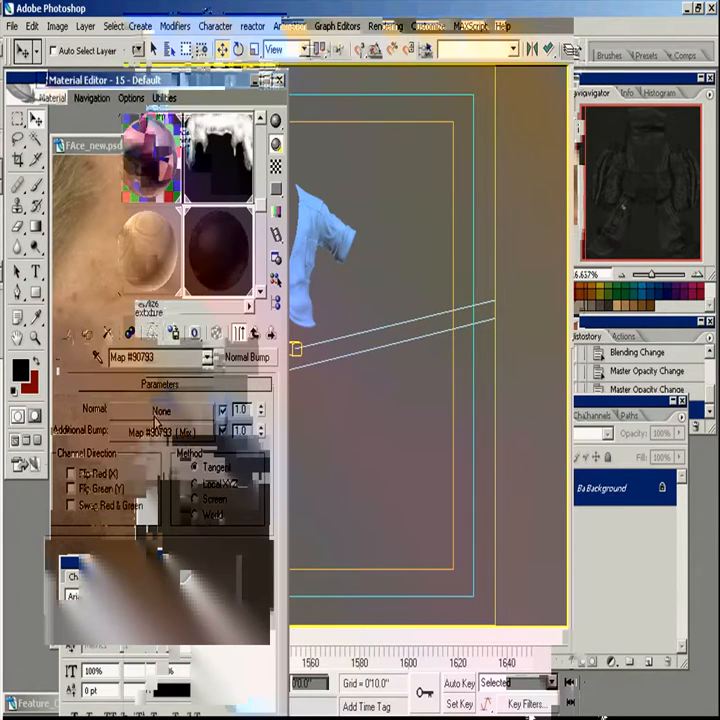
{"action": "left_click", "coordinate": [160, 431]}
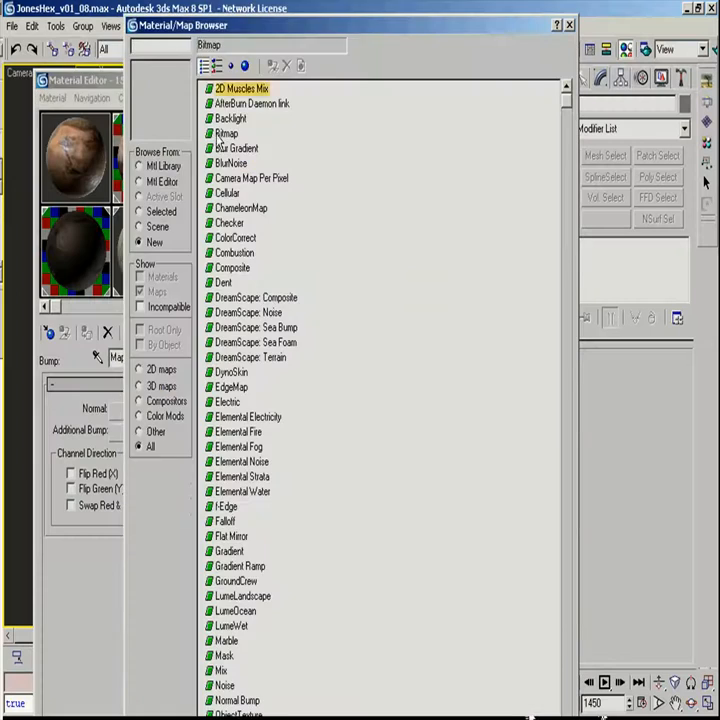
{"action": "double_click", "coordinate": [220, 138]}
{"action": "left_click", "coordinate": [160, 76]}
{"action": "left_click", "coordinate": [156, 104]}
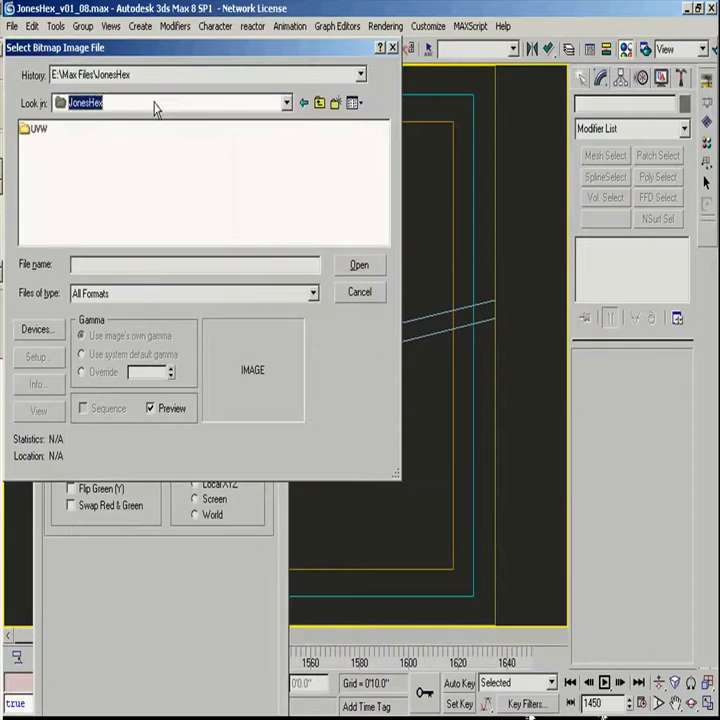
{"action": "left_click", "coordinate": [141, 76]}
{"action": "left_click", "coordinate": [141, 140]}
{"action": "left_click", "coordinate": [383, 146]}
{"action": "left_click", "coordinate": [374, 268]}
- Preview the normal map, close the preview, and check the Mix map in the Additional Bump slot
{"action": "double_click", "coordinate": [214, 249]}
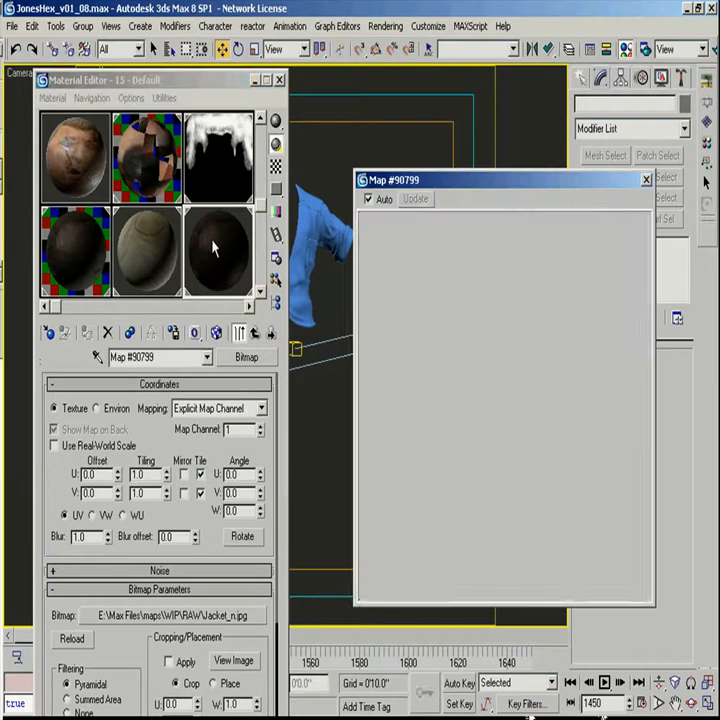
{"action": "left_click", "coordinate": [646, 181]}
{"action": "left_click", "coordinate": [239, 333]}
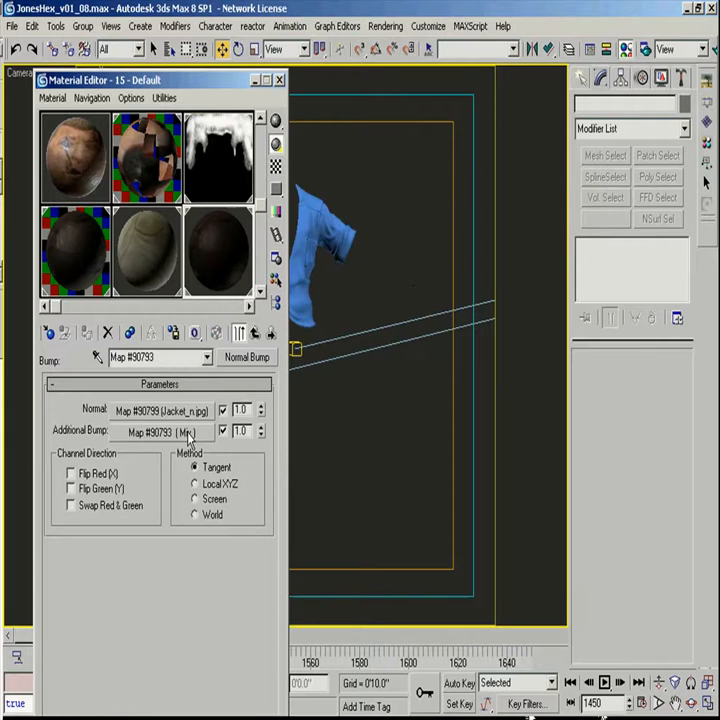
{"action": "left_click", "coordinate": [175, 431]}
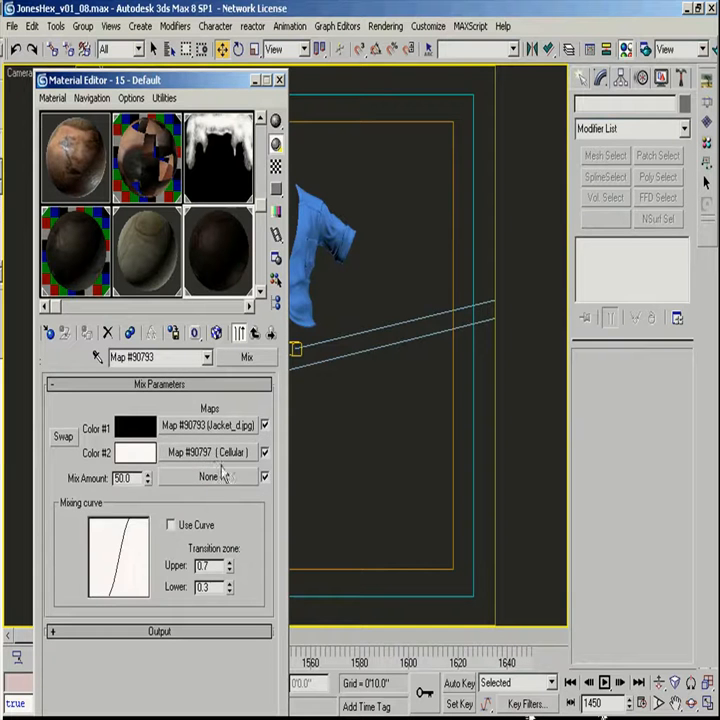
{"action": "left_click", "coordinate": [256, 335]}
- Try the Spec. Level map as an instance in the Spec. Gloss slot, clear that slot, and set its amount to 25
{"action": "scroll", "coordinate": [62, 466], "scroll_direction": "down", "scroll_amount": 8}
{"action": "right_click", "coordinate": [206, 518]}
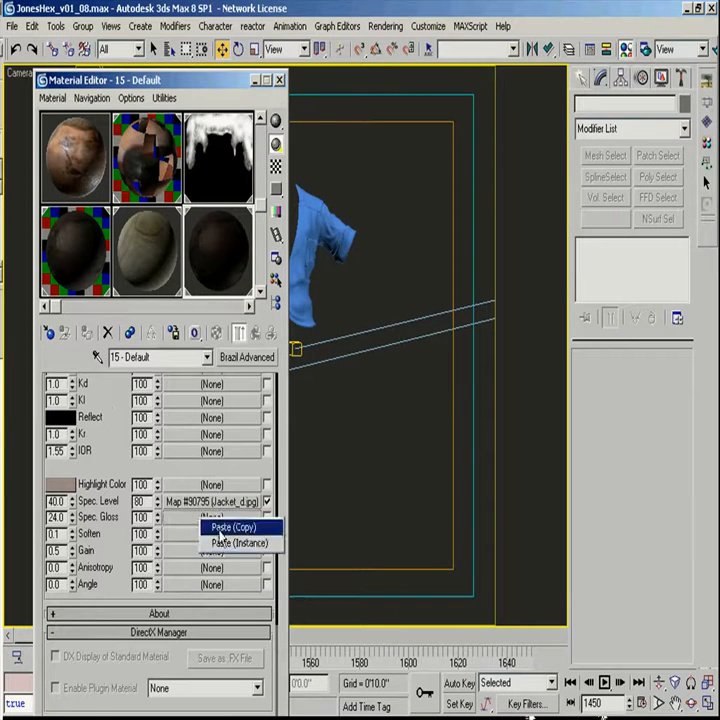
{"action": "left_click", "coordinate": [225, 544]}
{"action": "double_click", "coordinate": [220, 254]}
{"action": "left_click", "coordinate": [646, 180]}
{"action": "left_click_drag", "start_coordinate": [228, 518], "coordinate": [207, 520]}
{"action": "left_click", "coordinate": [132, 463]}
{"action": "double_click", "coordinate": [215, 256]}
{"action": "left_click", "coordinate": [131, 464]}
{"action": "left_click", "coordinate": [646, 180]}
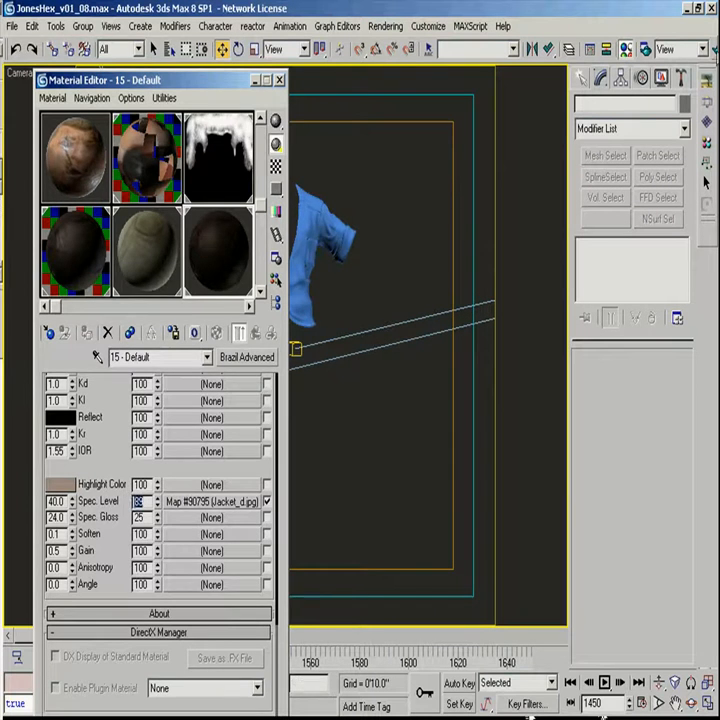
- Render the Camera01 view and inspect the jacket's pocket and sleeve up close
{"action": "key", "text": "shift+q"}
{"action": "scroll", "coordinate": [452, 357], "scroll_direction": "up", "scroll_amount": 2}
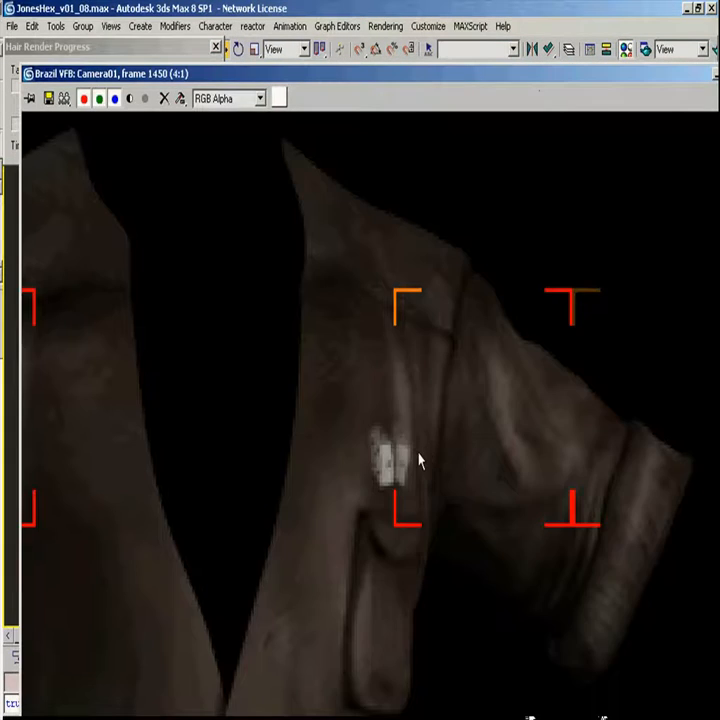
- Switch to Photoshop and save a copy of the jacket texture over its existing exported file
{"action": "scroll", "coordinate": [420, 460], "scroll_direction": "down", "scroll_amount": 2}
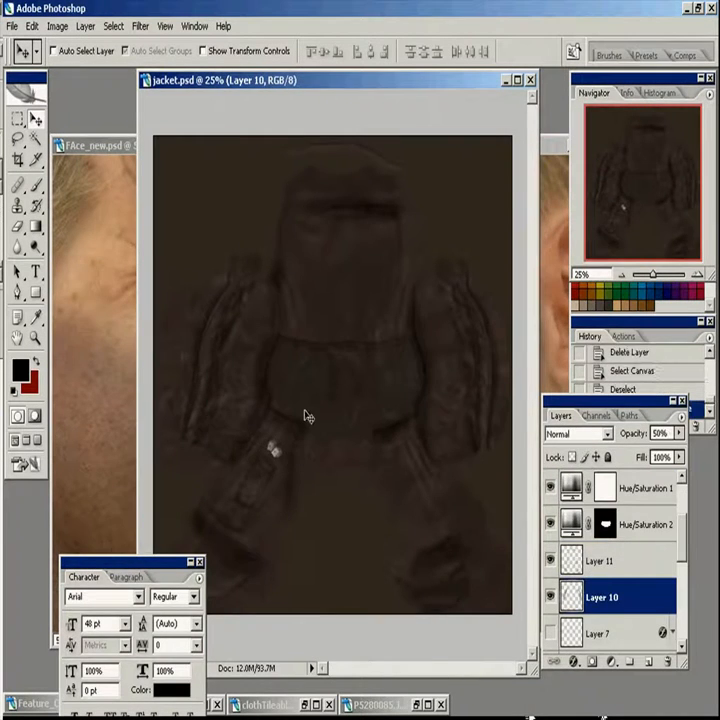
{"action": "key", "text": "ctrl+shift+s"}
{"action": "left_click", "coordinate": [199, 299]}
{"action": "key", "text": "Return"}
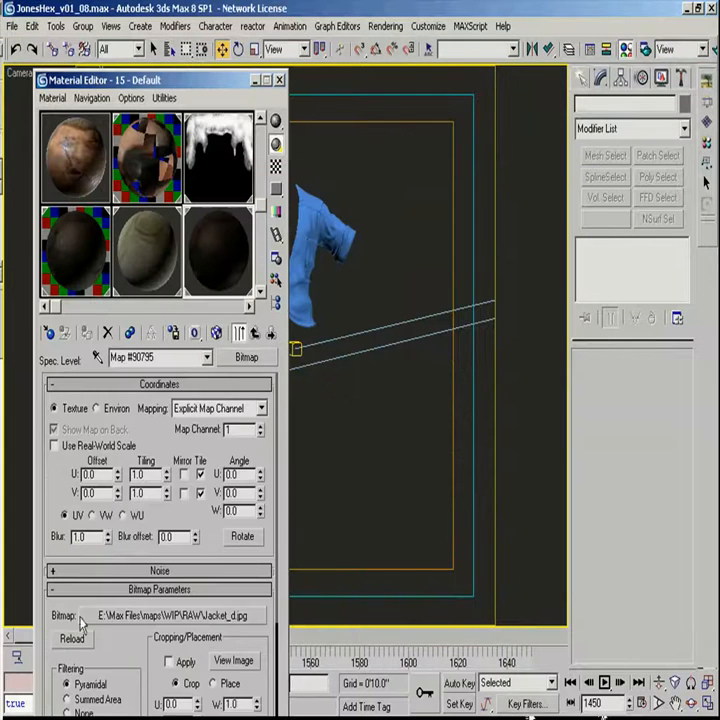
- Switch to 3ds Max and replace the Cellular map in the bump mix's Color 2 slot with a Noise map
{"action": "left_click", "coordinate": [255, 333]}
{"action": "left_click", "coordinate": [60, 541]}
{"action": "double_click", "coordinate": [226, 246]}
{"action": "left_click", "coordinate": [648, 180]}
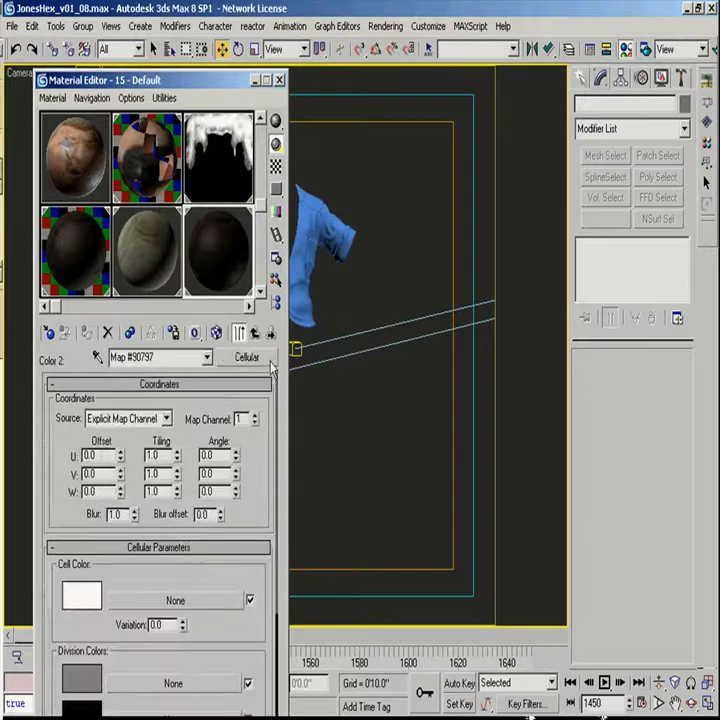
{"action": "left_click", "coordinate": [244, 355]}
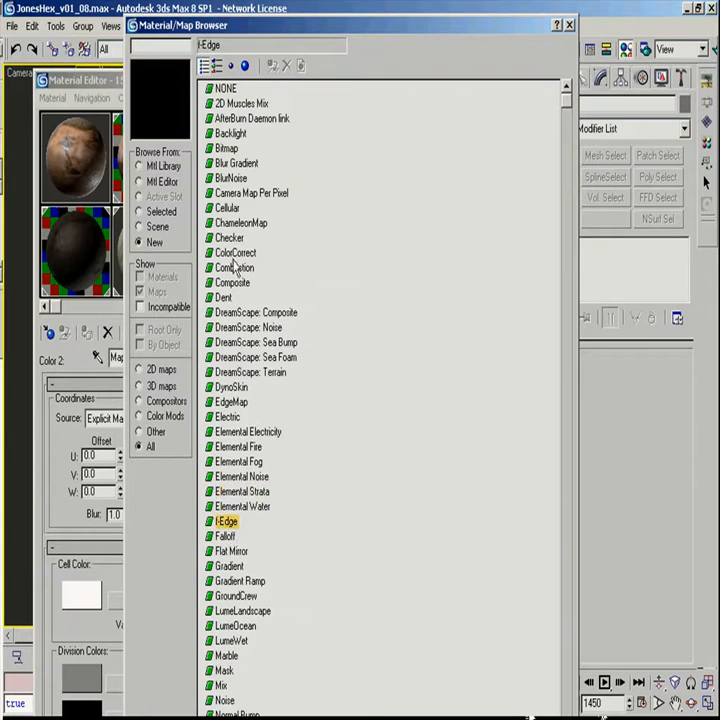
{"action": "left_click_drag", "start_coordinate": [281, 4], "coordinate": [281, 24]}
{"action": "double_click", "coordinate": [221, 696]}
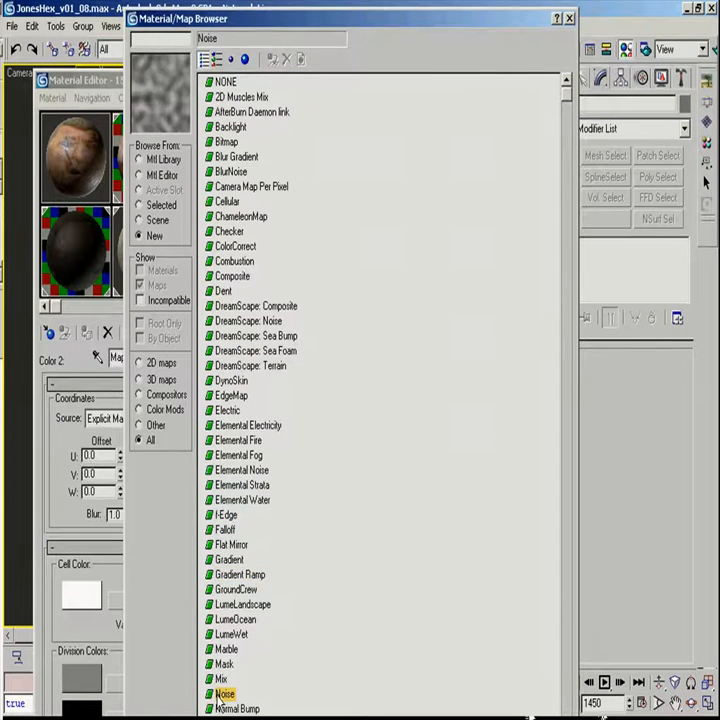
- Set the Noise map's size to 1.5 and check the material in the enlarged sample preview
{"action": "left_click", "coordinate": [116, 442]}
{"action": "double_click", "coordinate": [234, 253]}
{"action": "double_click", "coordinate": [86, 618]}
{"action": "type", "text": "2"}
{"action": "left_click", "coordinate": [646, 180]}
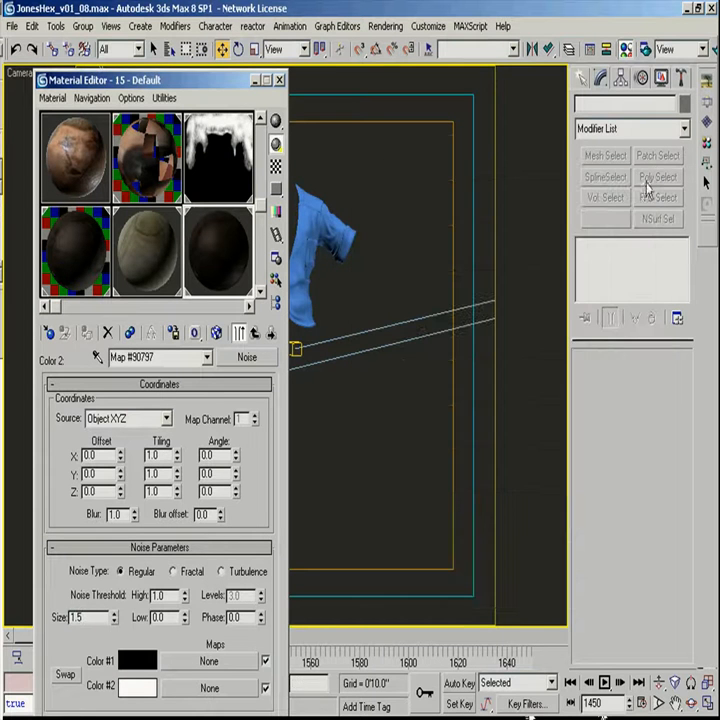
- Render the Camera01 view and inspect the jacket's leather surface, sleeves and pocket up close
{"action": "left_click", "coordinate": [713, 49]}
{"action": "scroll", "coordinate": [353, 368], "scroll_direction": "up", "scroll_amount": 1}
{"action": "left_click_drag", "start_coordinate": [353, 368], "coordinate": [294, 402]}
{"action": "scroll", "coordinate": [244, 382], "scroll_direction": "down", "scroll_amount": 1}
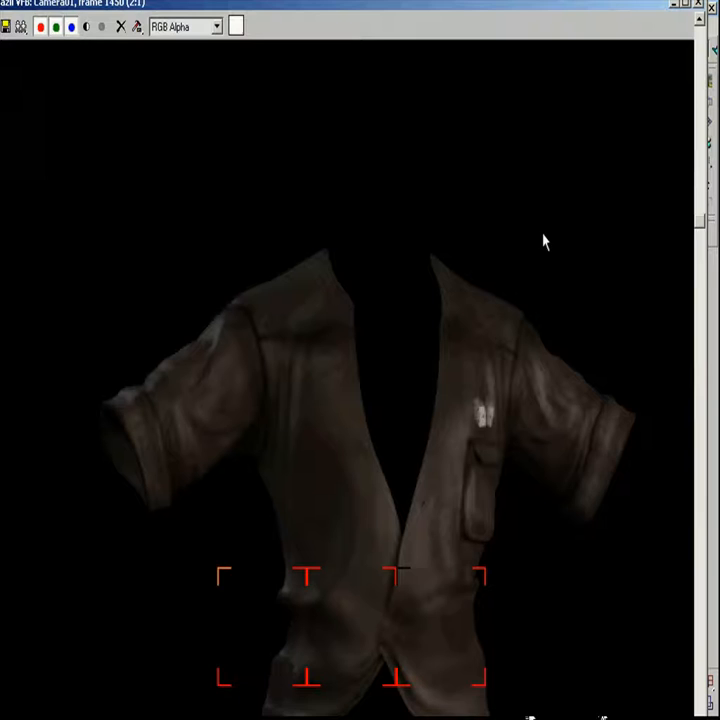
{"action": "scroll", "coordinate": [338, 413], "scroll_direction": "down", "scroll_amount": 1}
{"action": "scroll", "coordinate": [338, 413], "scroll_direction": "up", "scroll_amount": 1}
{"action": "scroll", "coordinate": [355, 297], "scroll_direction": "down", "scroll_amount": 2}
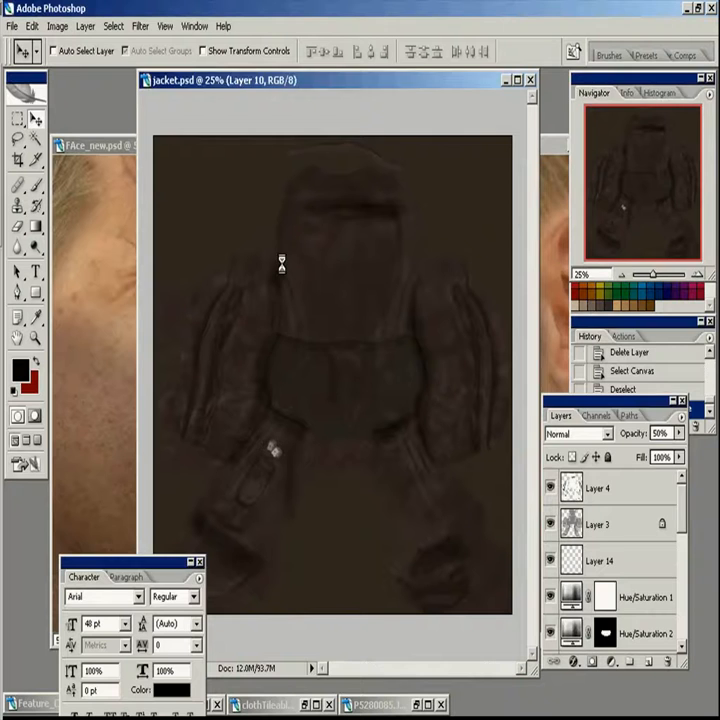
- Switch to Photoshop, open the concept sheet For_Ian.psd, and view the jacketed character's torso at 100% in an enlarged window
{"action": "key", "text": "ctrl+w"}
{"action": "key", "text": "ctrl+o"}
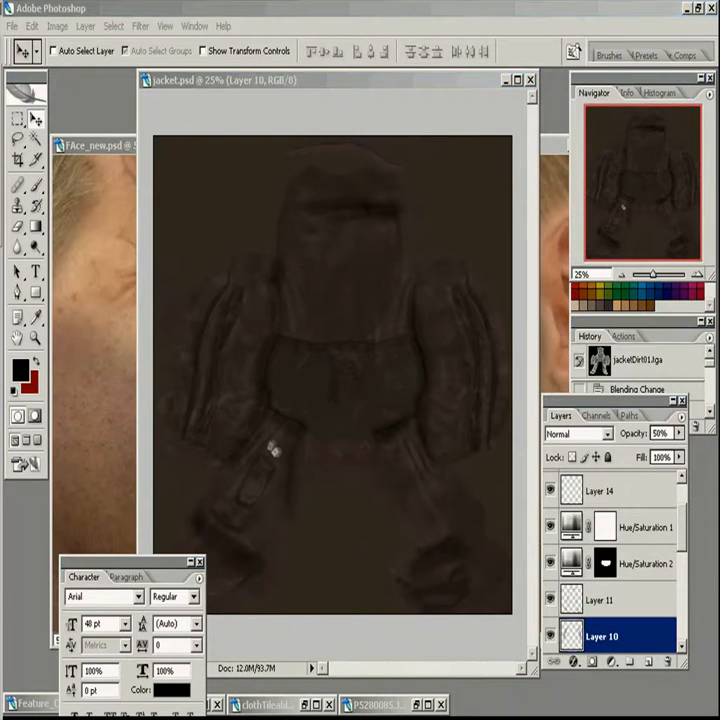
{"action": "left_click", "coordinate": [36, 338]}
{"action": "left_click_drag", "start_coordinate": [310, 252], "coordinate": [381, 306]}
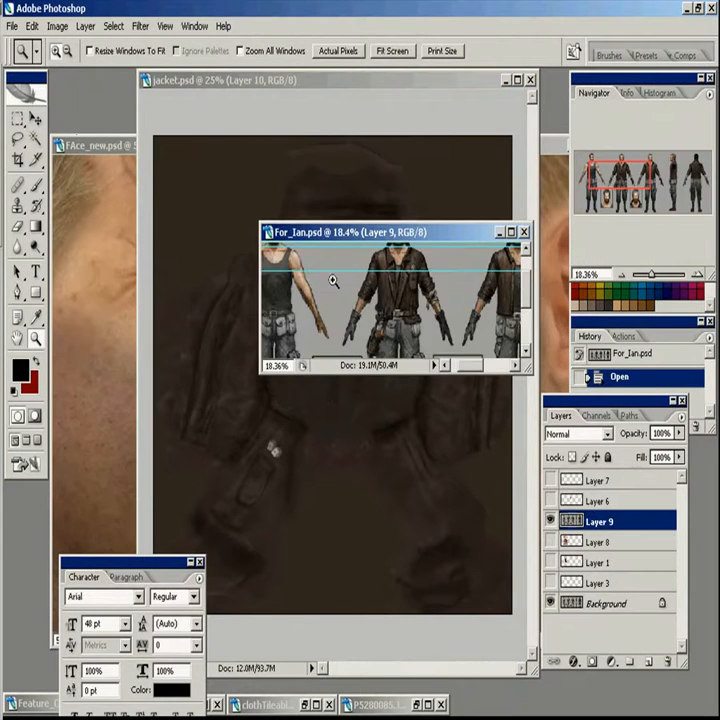
{"action": "left_click_drag", "start_coordinate": [343, 257], "coordinate": [383, 317]}
{"action": "double_click", "coordinate": [38, 337]}
{"action": "left_click_drag", "start_coordinate": [529, 370], "coordinate": [573, 680]}
{"action": "left_click_drag", "start_coordinate": [445, 330], "coordinate": [326, 569]}
- Copy a small rectangular patch of the concept jacket's leather from Layer 9 and close the concept sheet
{"action": "key", "text": "m"}
{"action": "left_click_drag", "start_coordinate": [384, 541], "coordinate": [397, 566]}
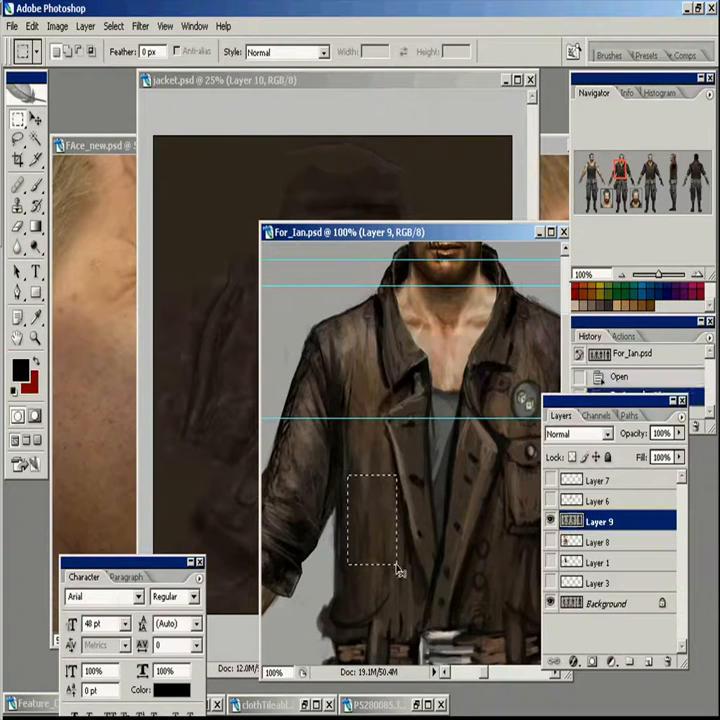
{"action": "key", "text": "ctrl+w"}
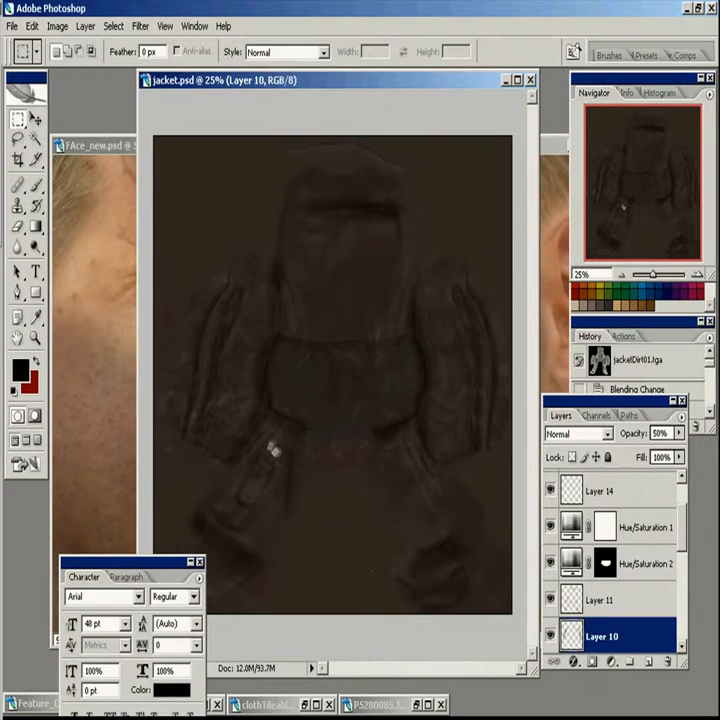
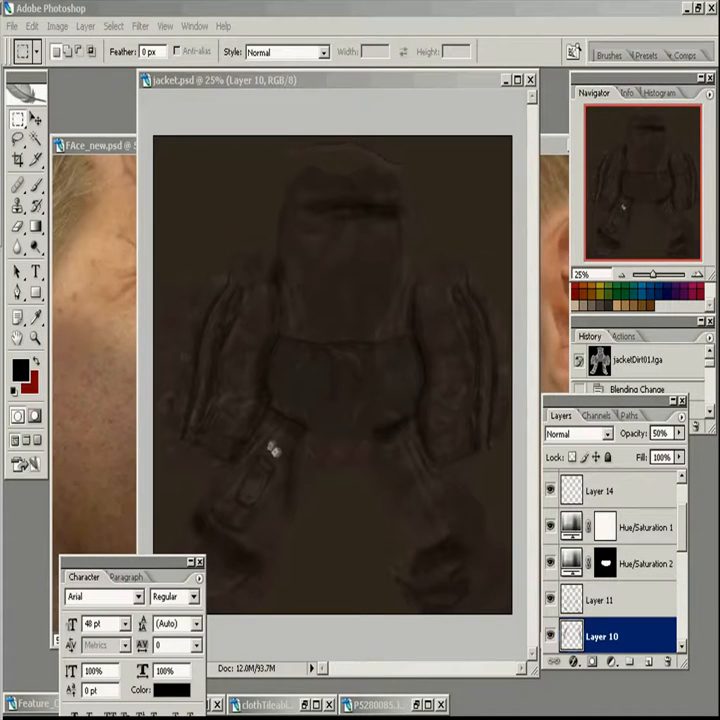
- Paste the leather patch into jacket.psd as a new layer, position it over the texture and transform its size
{"action": "key", "text": "ctrl+v"}
{"action": "key", "text": "v"}
{"action": "left_click_drag", "start_coordinate": [332, 375], "coordinate": [362, 513]}
{"action": "key", "text": "ctrl+t"}
{"action": "key", "text": "Return"}
- Place the pasted patch layer beneath Layer 14 in Color blend mode and scale it to cover the whole canvas
{"action": "left_click_drag", "start_coordinate": [618, 640], "coordinate": [615, 509]}
{"action": "left_click_drag", "start_coordinate": [345, 443], "coordinate": [299, 403]}
{"action": "left_click", "coordinate": [585, 437]}
{"action": "left_click", "coordinate": [570, 404]}
{"action": "left_click_drag", "start_coordinate": [319, 464], "coordinate": [512, 622]}
{"action": "key", "text": "ctrl+t"}
{"action": "key", "text": "Return"}
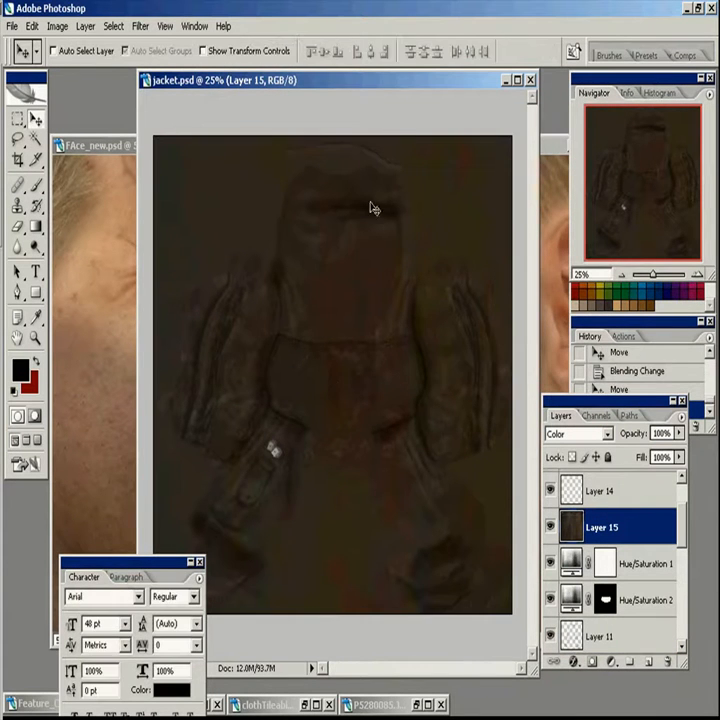
- Sample the leather's brown with Layer 15 in Normal mode, fill the layer with it, and restore Color blend mode
{"action": "left_click", "coordinate": [575, 434]}
{"action": "left_click", "coordinate": [560, 15]}
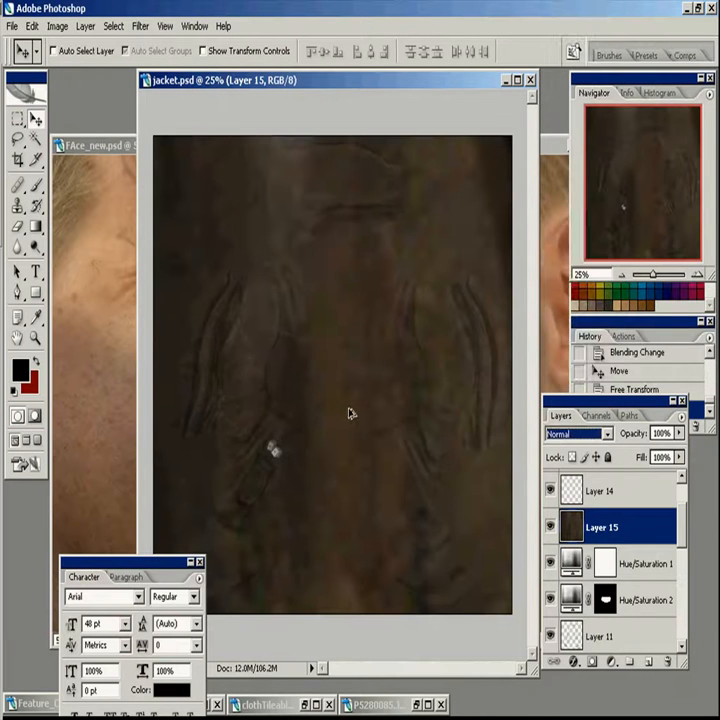
{"action": "key", "text": "b"}
{"action": "left_click", "coordinate": [346, 411], "text": "alt"}
{"action": "key", "text": "alt+BackSpace"}
{"action": "left_click", "coordinate": [575, 434]}
{"action": "left_click", "coordinate": [560, 402]}
{"action": "key", "text": "v"}
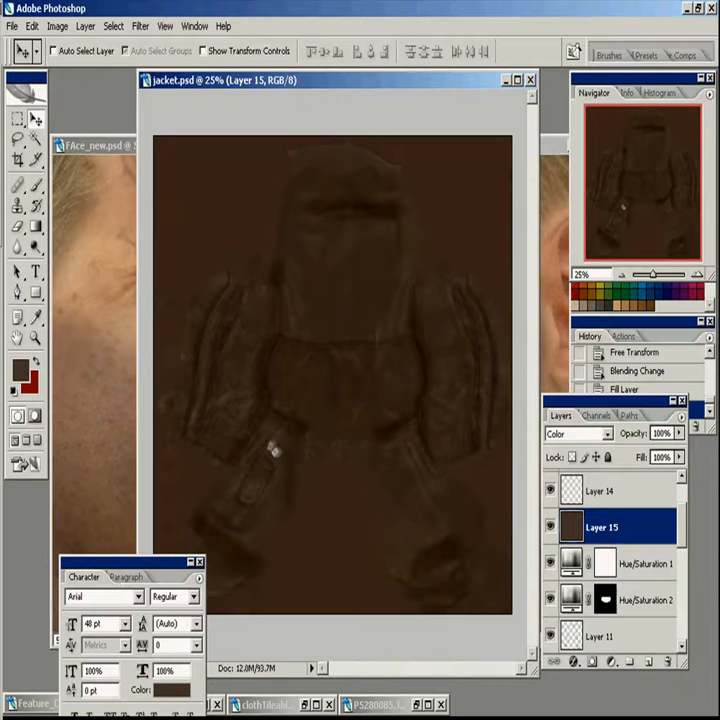
- Check Layer 15 in Hue/Saturation without altering it, and set the layer's opacity to 80%
{"action": "key", "text": "ctrl+u"}
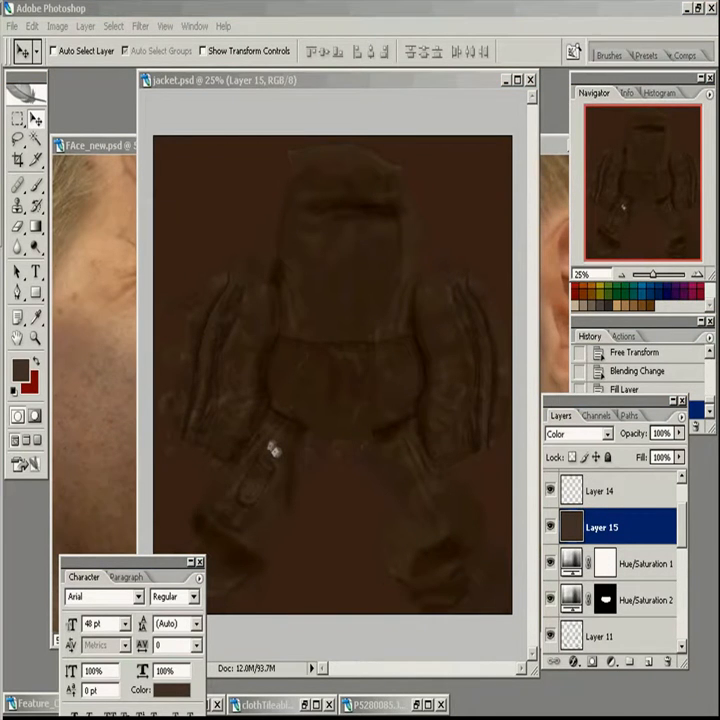
{"action": "key", "text": "Return"}
{"action": "key", "text": "8"}
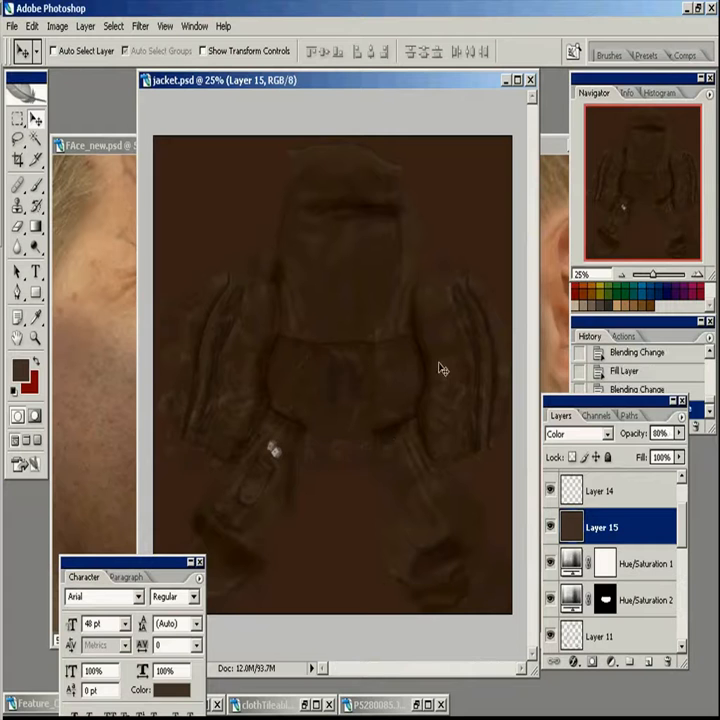
- Enlarge the Eraser to 400 px, disable Shape Dynamics, and enable Other Dynamics with Pen Pressure controlling opacity
{"action": "key", "text": "e"}
{"action": "key", "text": "bracketright"}
{"action": "key", "text": "bracketright"}
{"action": "key", "text": "bracketright"}
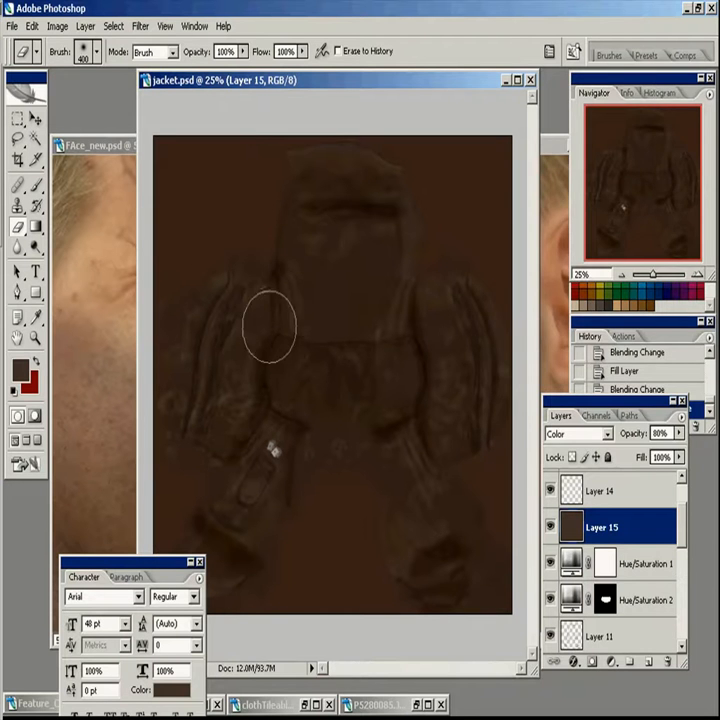
{"action": "left_click", "coordinate": [611, 56]}
{"action": "left_click", "coordinate": [495, 211]}
{"action": "left_click", "coordinate": [476, 118]}
{"action": "left_click", "coordinate": [617, 110]}
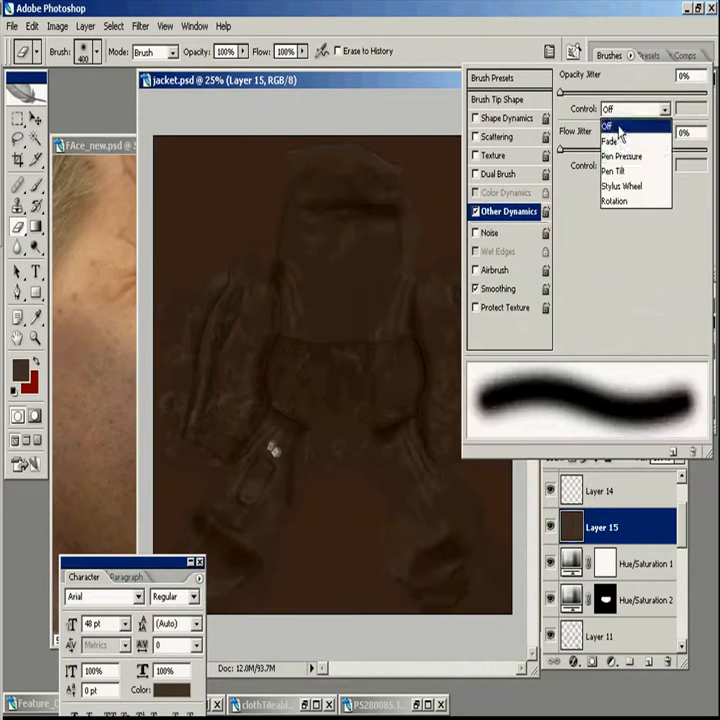
{"action": "left_click", "coordinate": [621, 134]}
{"action": "left_click", "coordinate": [497, 99]}
{"action": "left_click", "coordinate": [437, 82]}
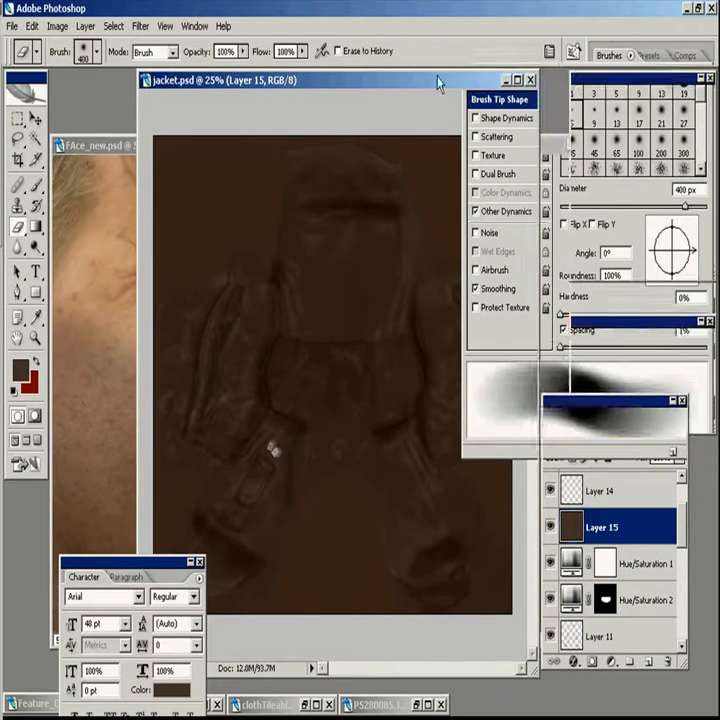
- Reduce the Eraser to 70 px, review its brush settings, and turn on Shape Dynamics
{"action": "key", "text": "bracketleft"}
{"action": "key", "text": "bracketleft"}
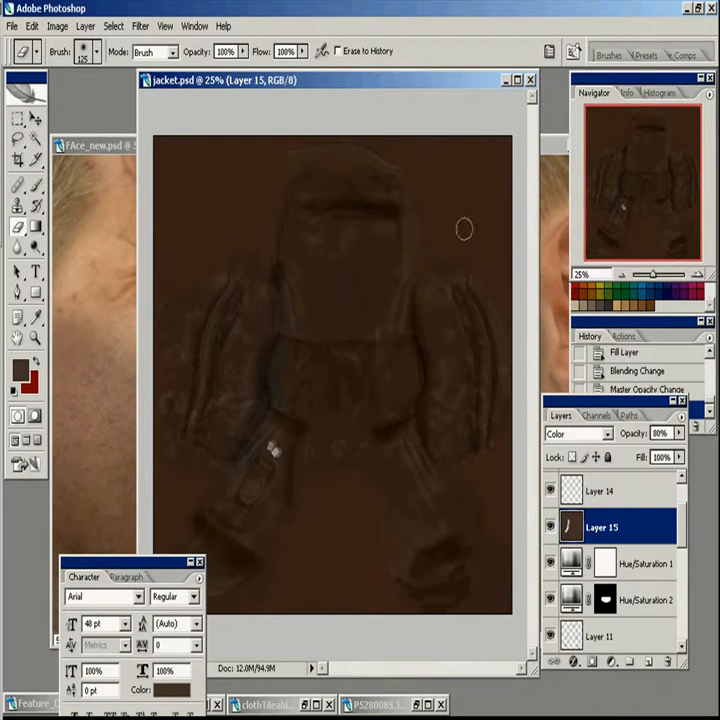
{"action": "key", "text": "F5"}
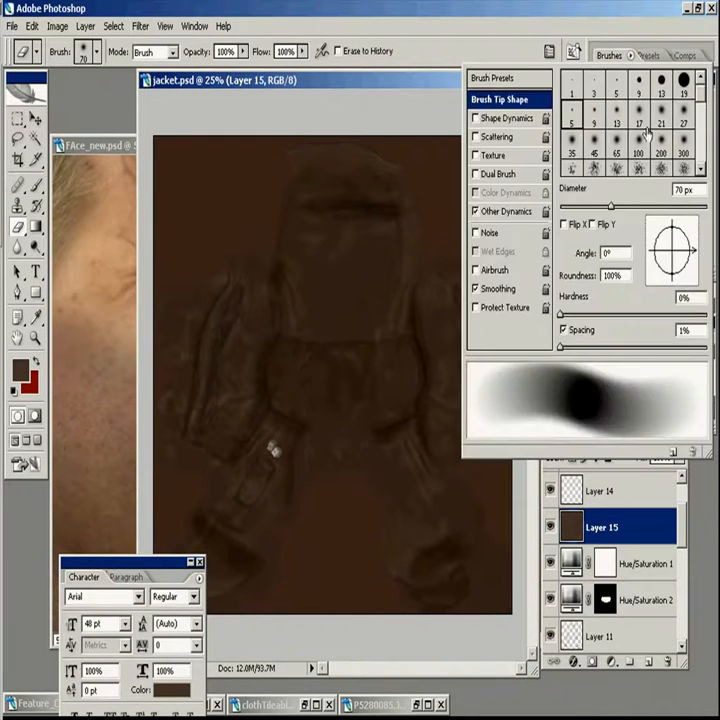
{"action": "key", "text": "F5"}
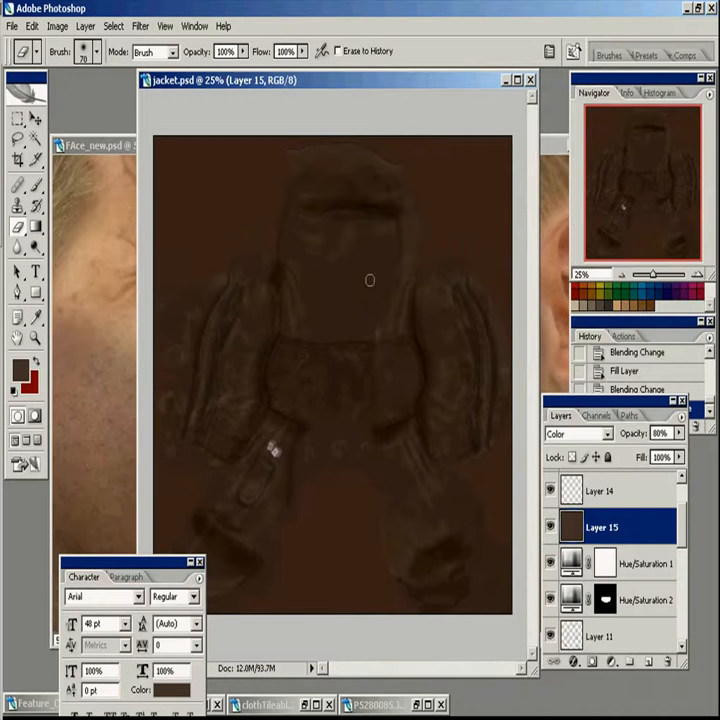
{"action": "key", "text": "F5"}
{"action": "left_click", "coordinate": [505, 119]}
{"action": "key", "text": "F5"}
- Undo a test stroke, and erase Layer 15's brown tint along the pocket, the body seam and the sleeve edges
{"action": "left_click_drag", "start_coordinate": [342, 370], "coordinate": [370, 300]}
{"action": "key", "text": "ctrl+z"}
{"action": "left_click_drag", "start_coordinate": [262, 480], "coordinate": [245, 497]}
{"action": "left_click_drag", "start_coordinate": [240, 485], "coordinate": [257, 462]}
{"action": "mouse_move", "coordinate": [262, 455]}
{"action": "left_mouse_down"}
{"action": "mouse_move", "coordinate": [249, 437]}
{"action": "mouse_move", "coordinate": [258, 444]}
{"action": "left_mouse_up"}
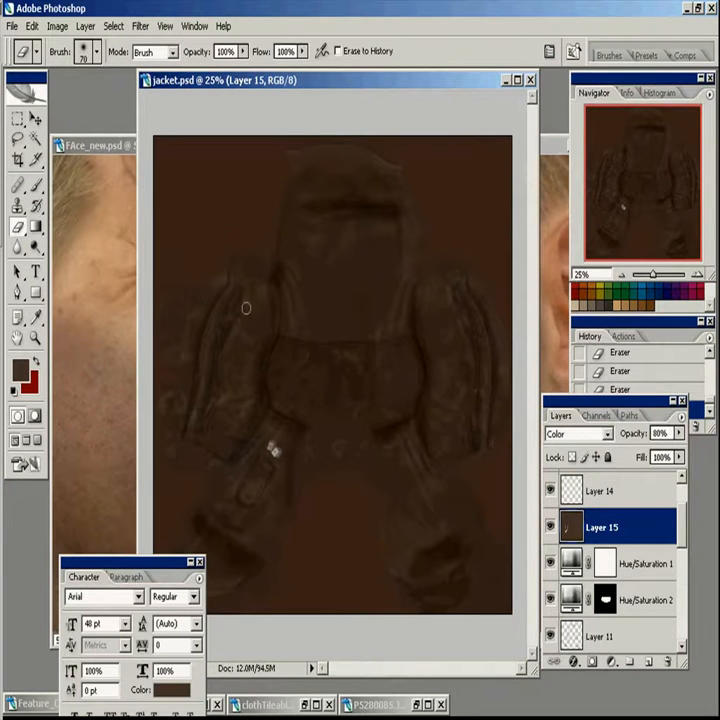
{"action": "left_click_drag", "start_coordinate": [272, 224], "coordinate": [274, 398]}
{"action": "mouse_move", "coordinate": [482, 456]}
{"action": "left_mouse_down"}
{"action": "mouse_move", "coordinate": [487, 347]}
{"action": "mouse_move", "coordinate": [486, 404]}
{"action": "left_mouse_up"}
- Enlarge the Eraser to 125 px at 39% opacity and softly erase more of Layer 15's tint across the jacket
{"action": "key", "text": "bracketright"}
{"action": "key", "text": "bracketright"}
{"action": "key", "text": "bracketright"}
{"action": "key", "text": "3"}
{"action": "key", "text": "9"}
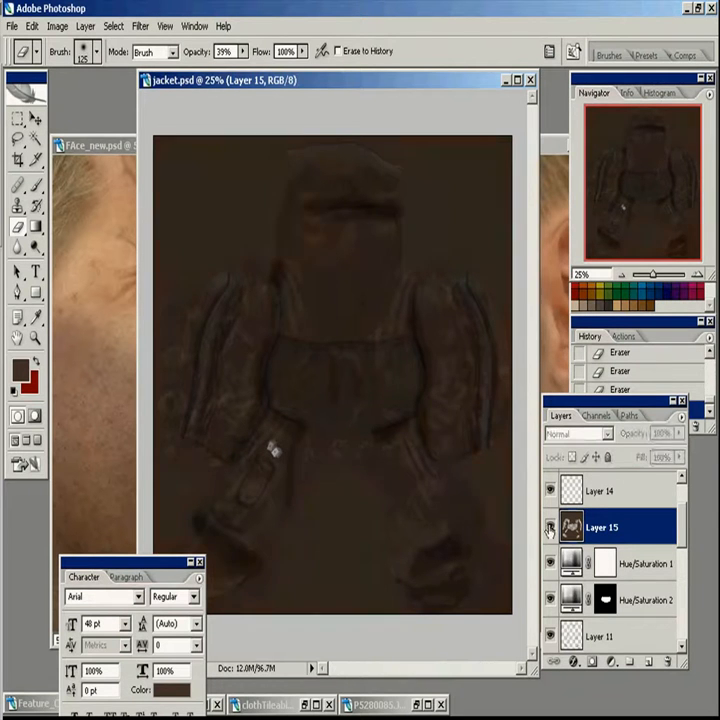
- Inspect the jacket texture at 100% and resize the image to 3096 pixels wide
{"action": "double_click", "coordinate": [35, 338]}
{"action": "left_click_drag", "start_coordinate": [308, 411], "coordinate": [456, 251]}
{"action": "key", "text": "ctrl+alt+i"}
{"action": "type", "text": "3096"}
{"action": "key", "text": "Tab"}
{"action": "left_click", "coordinate": [553, 272]}
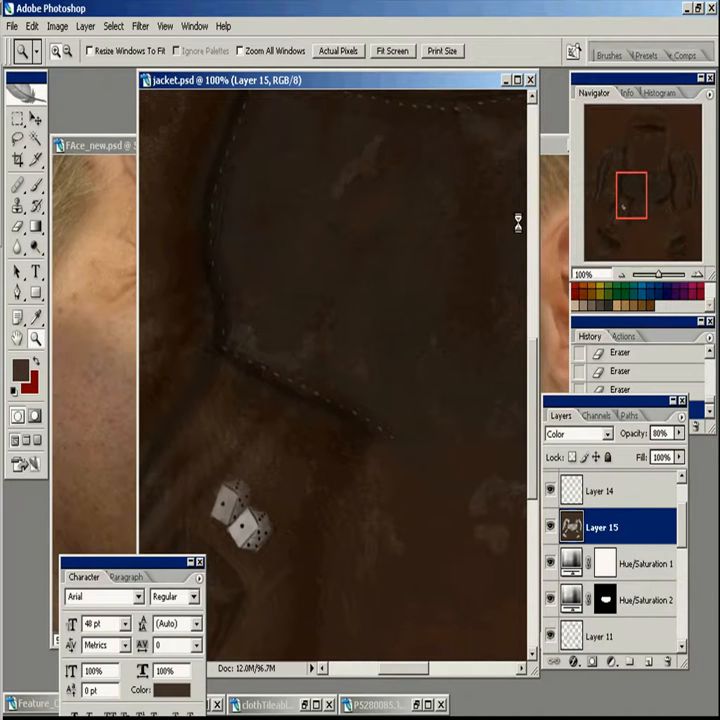
- Minimize the Jacket_n.jpg window and examine the sleeve folds and back panel of the enlarged jacket texture
{"action": "left_click", "coordinate": [357, 430], "text": "alt"}
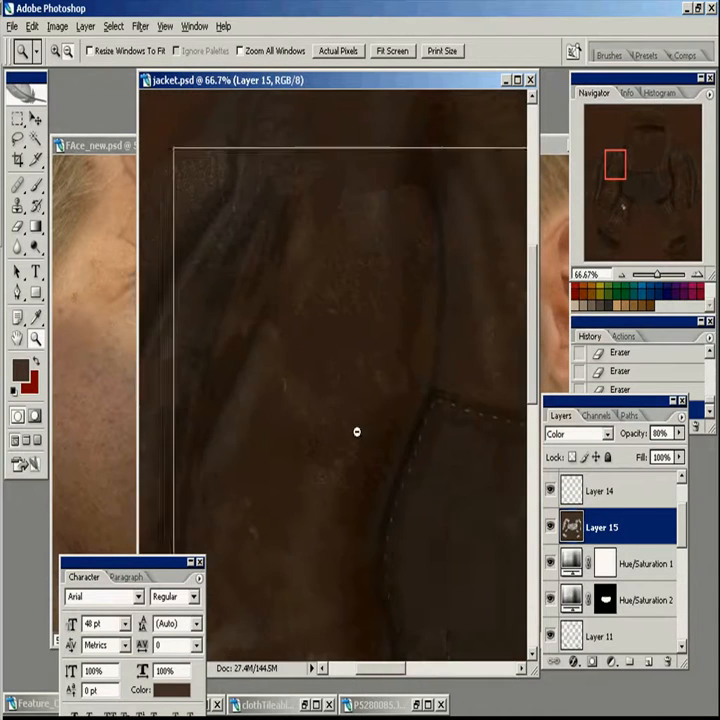
{"action": "left_click", "coordinate": [358, 433], "text": "alt"}
{"action": "left_click", "coordinate": [355, 450], "text": "alt"}
{"action": "key", "text": "ctrl+Tab"}
{"action": "mouse_move", "coordinate": [423, 82]}
{"action": "left_mouse_down"}
{"action": "mouse_move", "coordinate": [529, 82]}
{"action": "mouse_move", "coordinate": [434, 58]}
{"action": "mouse_move", "coordinate": [420, 104]}
{"action": "left_mouse_up"}
{"action": "left_click", "coordinate": [454, 668]}
{"action": "left_click", "coordinate": [430, 332]}
{"action": "left_click", "coordinate": [274, 371]}
{"action": "key", "text": "b"}
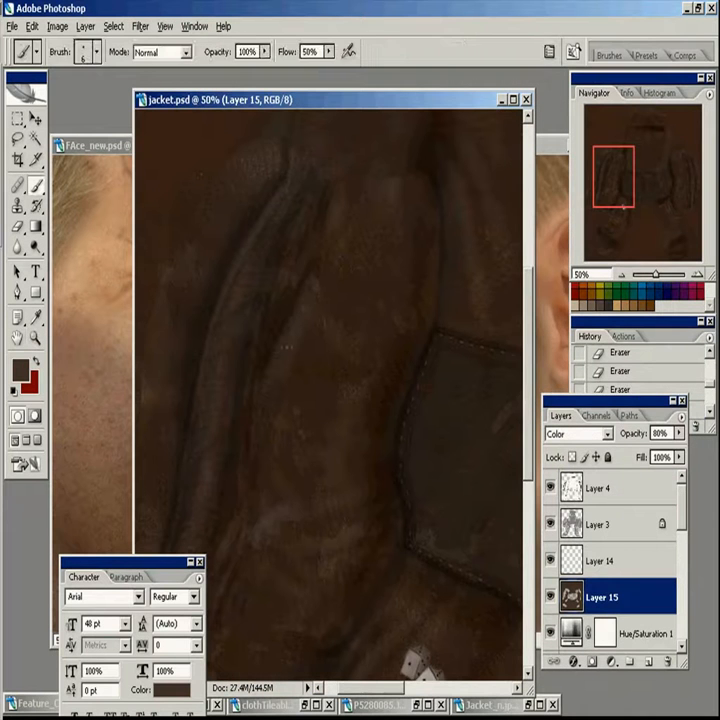
- Duplicate Layer 3 to the top of the layer stack and set the copy to Normal blending at 100% opacity
{"action": "left_click", "coordinate": [552, 599]}
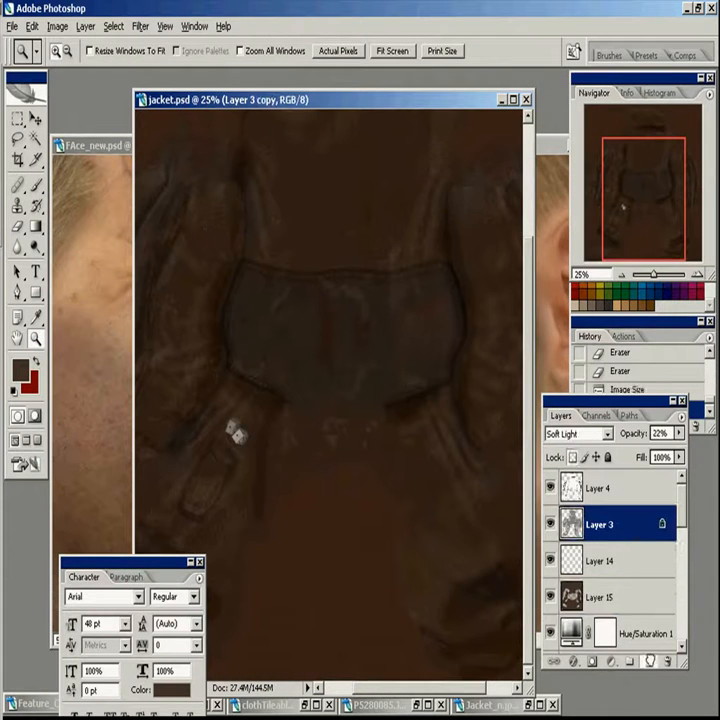
{"action": "left_click", "coordinate": [578, 434]}
{"action": "left_click", "coordinate": [557, 14]}
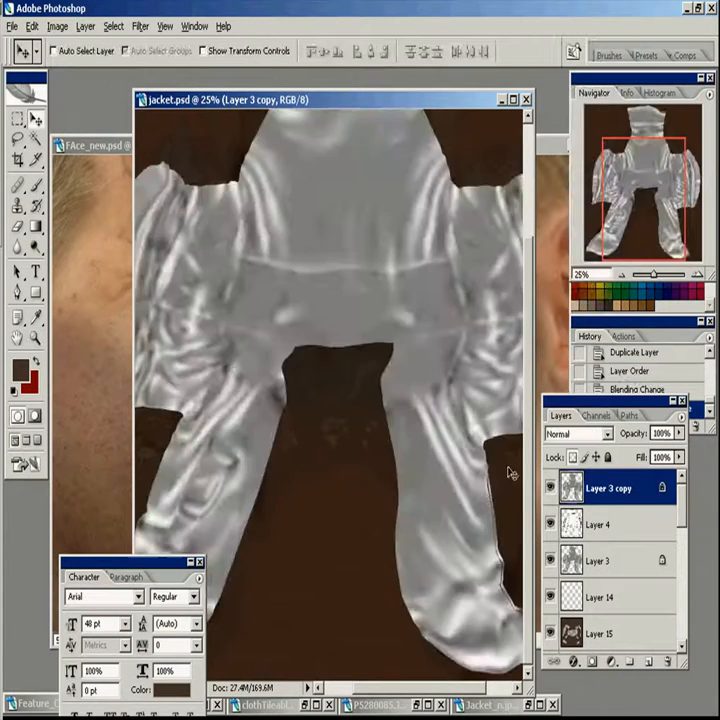
- Load the Green channel as a selection and hide Layer 3 copy
{"action": "left_click", "coordinate": [596, 415]}
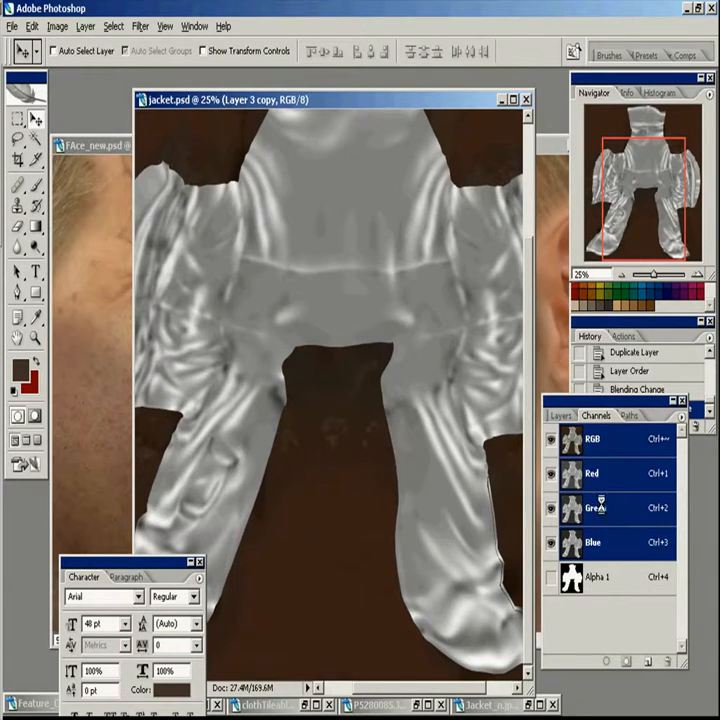
{"action": "left_click", "coordinate": [600, 508], "text": "ctrl"}
{"action": "left_click", "coordinate": [565, 415]}
{"action": "left_click", "coordinate": [551, 488]}
- Add a layer mask to Layer 15 that reveals the selection, and invert the mask
{"action": "left_click", "coordinate": [605, 634]}
{"action": "left_click", "coordinate": [89, 28]}
{"action": "mouse_move", "coordinate": [120, 216]}
{"action": "left_click", "coordinate": [262, 245]}
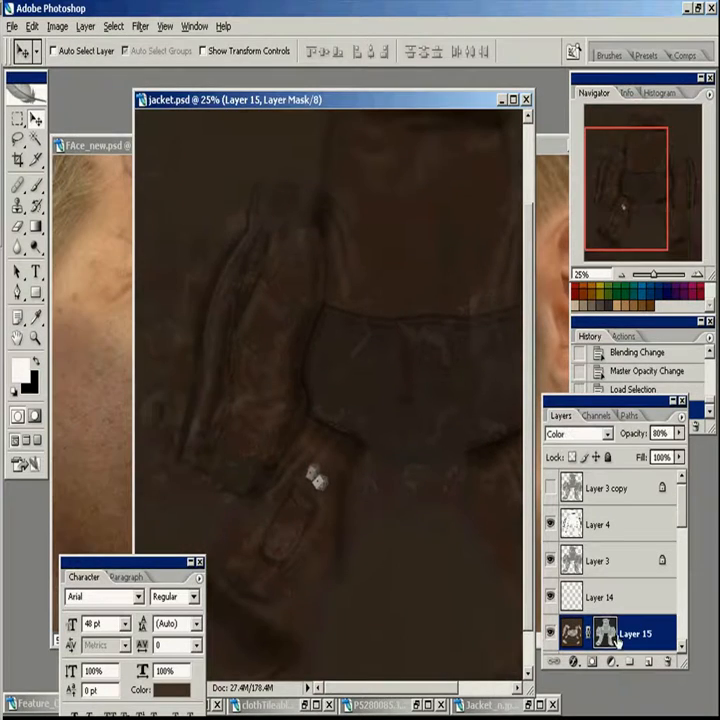
{"action": "key", "text": "ctrl+i"}
- Close the Feature_C_058.tif texture image
{"action": "key", "text": "z"}
{"action": "left_click", "coordinate": [421, 551], "text": "alt"}
{"action": "left_click", "coordinate": [465, 433], "text": "alt"}
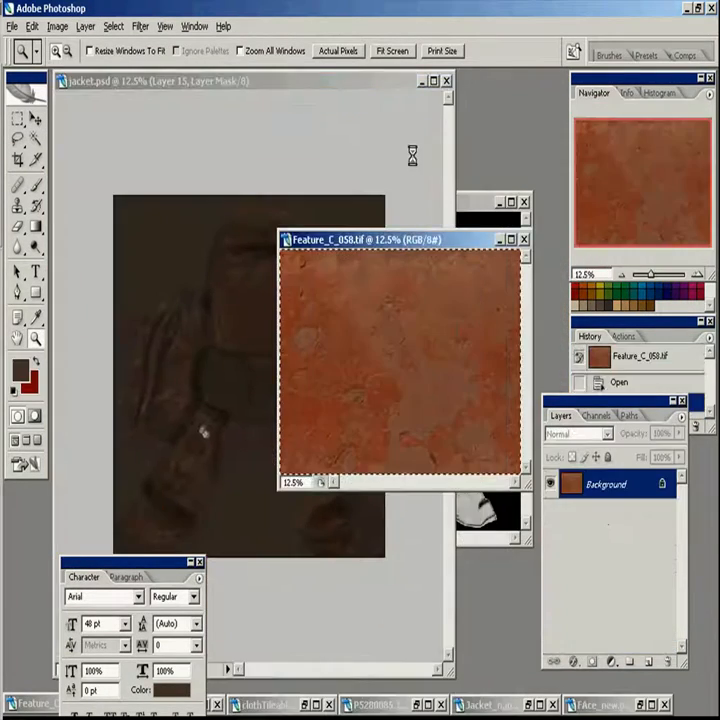
{"action": "left_click", "coordinate": [412, 155]}
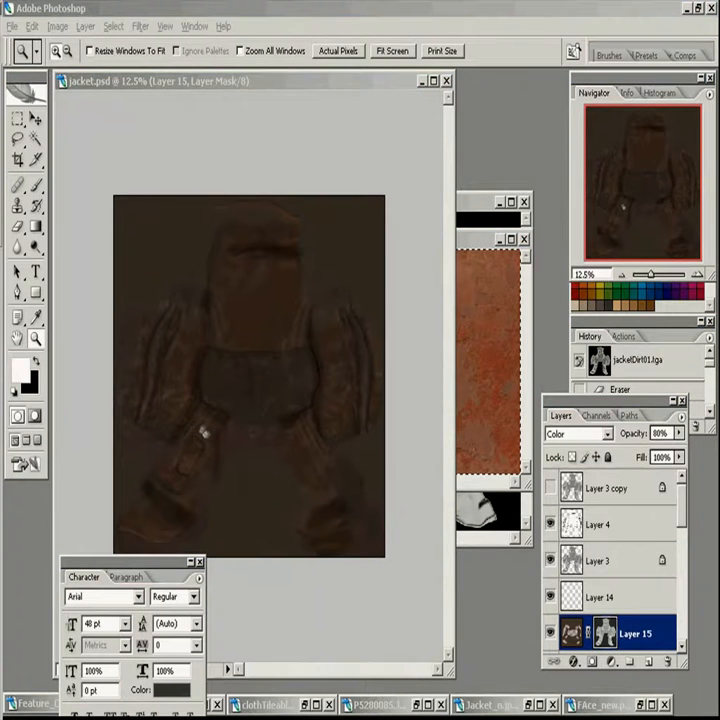
{"action": "left_click_drag", "start_coordinate": [482, 247], "coordinate": [452, 293]}
{"action": "left_click", "coordinate": [524, 240]}
- Copy the whole grey concrete texture and paste it into jacket.psd above Layer 14 with Multiply blending
{"action": "key", "text": "ctrl+a"}
{"action": "key", "text": "ctrl+c"}
{"action": "left_click", "coordinate": [432, 268]}
{"action": "key", "text": "ctrl+v"}
{"action": "left_click", "coordinate": [580, 434]}
{"action": "left_click", "coordinate": [554, 71]}
{"action": "key", "text": "ctrl+bracketright"}
{"action": "key", "text": "ctrl+alt+0"}
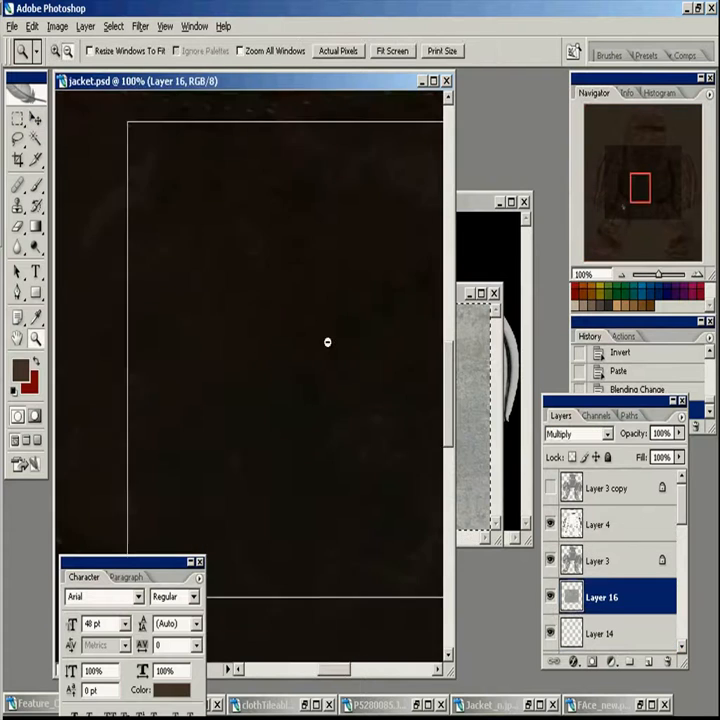
- Move the pasted concrete texture to the upper part of the canvas and duplicate it over the lower jacket area
{"action": "key", "text": "ctrl+minus"}
{"action": "key", "text": "ctrl+minus"}
{"action": "key", "text": "ctrl+minus"}
{"action": "key", "text": "ctrl+minus"}
{"action": "key", "text": "ctrl+minus"}
{"action": "key", "text": "v"}
{"action": "left_click_drag", "start_coordinate": [327, 299], "coordinate": [328, 258]}
{"action": "left_click_drag", "start_coordinate": [323, 269], "coordinate": [323, 538]}
{"action": "left_click_drag", "start_coordinate": [322, 514], "coordinate": [381, 514]}
- Delete a marquee-selected strip from the lower copy of the concrete texture
{"action": "left_click", "coordinate": [18, 139]}
{"action": "mouse_move", "coordinate": [184, 387]}
{"action": "left_mouse_down"}
{"action": "mouse_move", "coordinate": [248, 590]}
{"action": "mouse_move", "coordinate": [184, 387]}
{"action": "left_mouse_up"}
{"action": "key", "text": "Delete"}
{"action": "key", "text": "ctrl+d"}
- Duplicate the lower concrete tile across the lower-left area, undo the extra upper copy, and merge the two lower tiles
{"action": "key", "text": "v"}
{"action": "left_click_drag", "start_coordinate": [378, 529], "coordinate": [191, 516]}
{"action": "left_click_drag", "start_coordinate": [210, 348], "coordinate": [220, 156]}
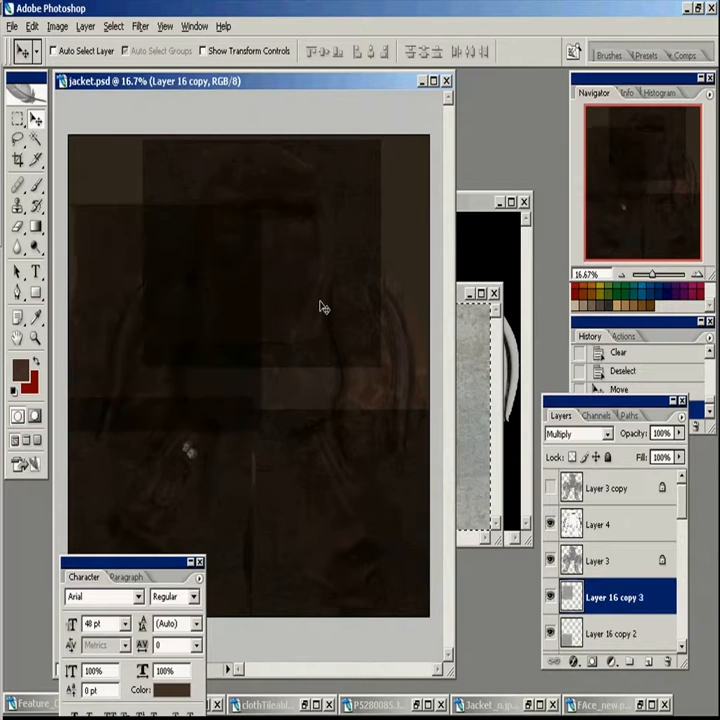
{"action": "key", "text": "ctrl+z"}
{"action": "key", "text": "ctrl+e"}
- Duplicate the merged concrete tile over the middle of the jacket and delete the overlapping parts of the texture layers
{"action": "left_click_drag", "start_coordinate": [354, 520], "coordinate": [350, 356]}
{"action": "left_click", "coordinate": [571, 633], "text": "ctrl"}
{"action": "key", "text": "Delete"}
{"action": "left_click_drag", "start_coordinate": [683, 506], "coordinate": [684, 526]}
{"action": "left_click", "coordinate": [572, 571], "text": "ctrl"}
{"action": "key", "text": "Delete"}
- Merge Layer 16, Layer 16 copy and Layer 16 copy 2, and set the merged layer to Multiply blending
{"action": "left_click", "coordinate": [611, 572], "text": "shift"}
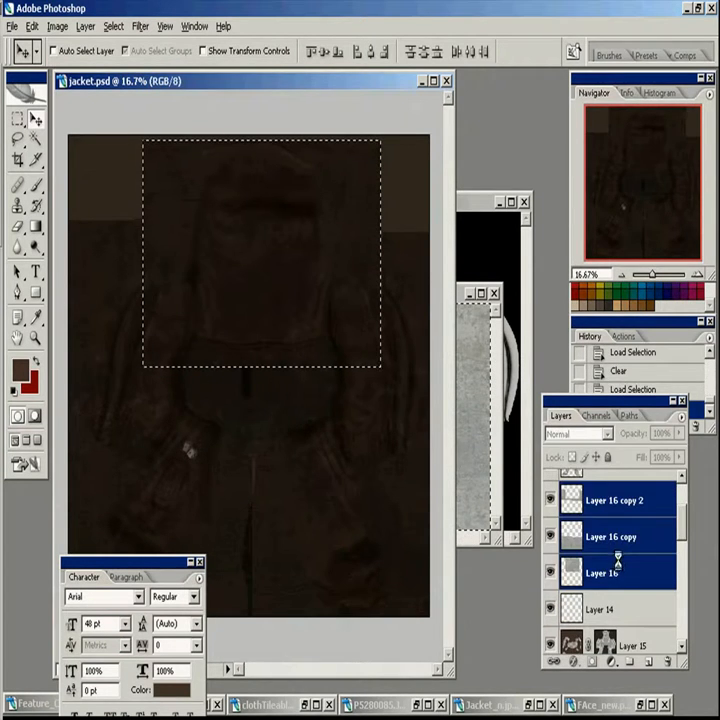
{"action": "key", "text": "ctrl+e"}
{"action": "key", "text": "ctrl+d"}
{"action": "left_click", "coordinate": [578, 433]}
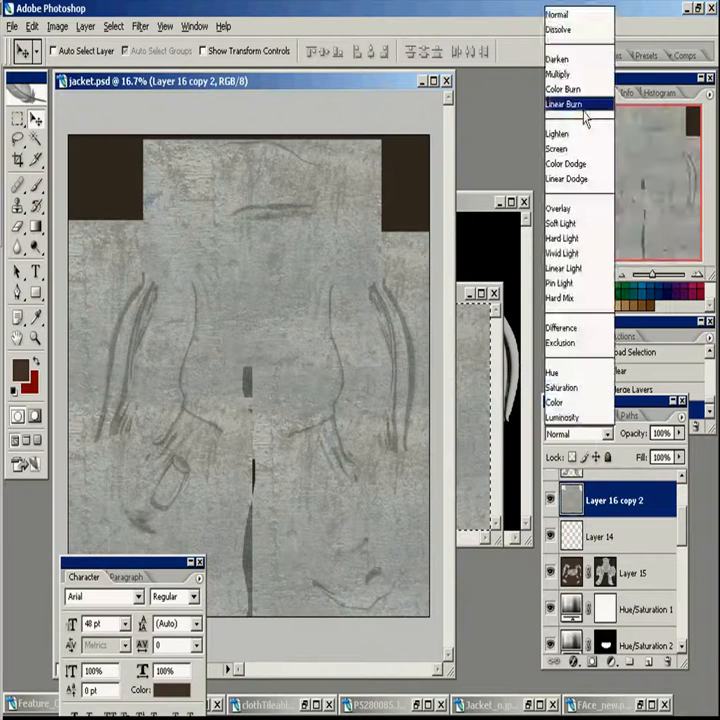
{"action": "left_click", "coordinate": [600, 69]}
- Retouch the merged concrete texture with the Healing Brush and clear the loaded layer selection
{"action": "key", "text": "j"}
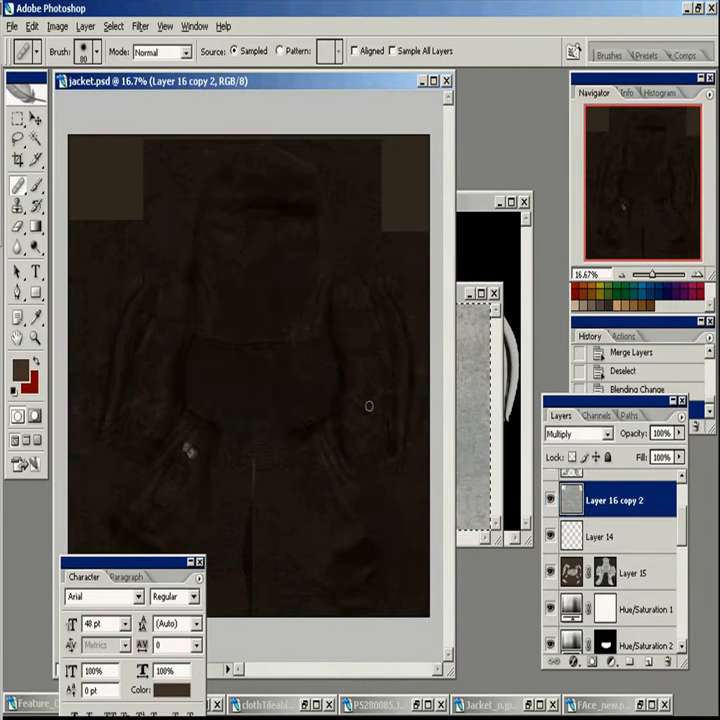
{"action": "left_click", "coordinate": [572, 561], "text": "ctrl"}
{"action": "left_click_drag", "start_coordinate": [683, 525], "coordinate": [686, 559]}
{"action": "key", "text": "ctrl+d"}
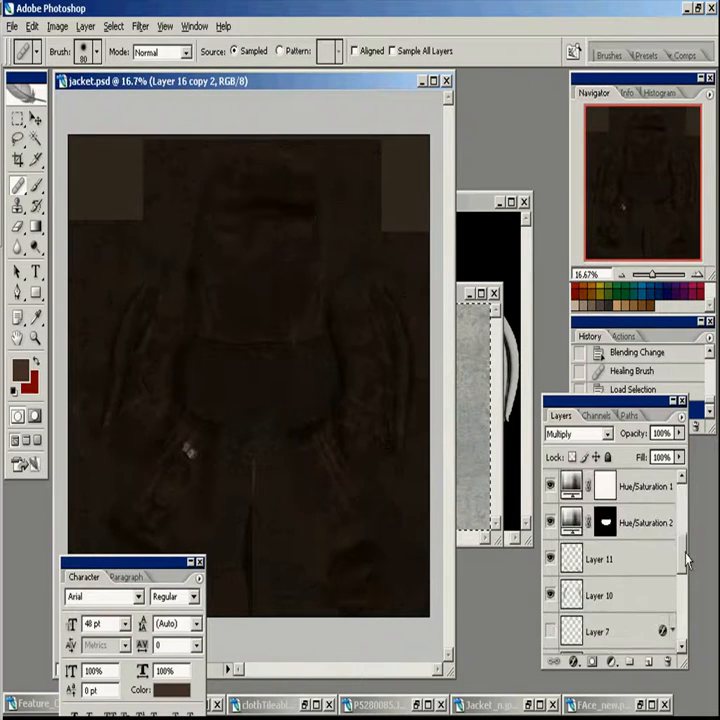
- Move the Character palette out of the way above the jacket image area and collapse it
{"action": "left_click", "coordinate": [191, 563]}
{"action": "left_click_drag", "start_coordinate": [193, 573], "coordinate": [389, 553]}
{"action": "left_click", "coordinate": [331, 493]}
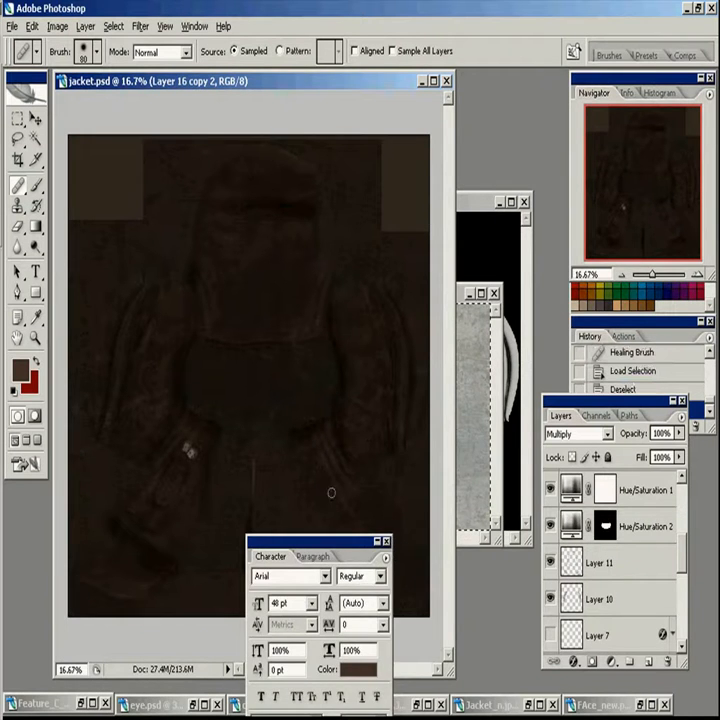
{"action": "left_click_drag", "start_coordinate": [345, 541], "coordinate": [557, 77]}
{"action": "left_click", "coordinate": [590, 78]}
{"action": "left_click", "coordinate": [598, 93]}
{"action": "left_click", "coordinate": [588, 113]}
{"action": "left_click_drag", "start_coordinate": [684, 561], "coordinate": [685, 586]}
- Lasso a patch of Layer 13 and duplicate it over the lower part of the jacket's back panel
{"action": "left_click", "coordinate": [603, 596]}
{"action": "key", "text": "l"}
{"action": "left_click_drag", "start_coordinate": [270, 322], "coordinate": [268, 326]}
{"action": "key", "text": "v"}
{"action": "mouse_move", "coordinate": [279, 352]}
{"action": "left_mouse_down"}
{"action": "mouse_move", "coordinate": [152, 552]}
{"action": "mouse_move", "coordinate": [161, 527]}
{"action": "mouse_move", "coordinate": [344, 561]}
{"action": "mouse_move", "coordinate": [421, 415]}
{"action": "left_mouse_up"}
{"action": "key", "text": "ctrl+d"}
- Check the back panel and sleeve at closer zoom, and save jacket.psd
{"action": "key", "text": "z"}
{"action": "left_click", "coordinate": [410, 488], "text": "alt"}
{"action": "double_click", "coordinate": [40, 338]}
{"action": "left_click", "coordinate": [284, 400], "text": "alt"}
{"action": "left_click", "coordinate": [286, 420], "text": "alt"}
{"action": "left_click", "coordinate": [287, 428], "text": "alt"}
{"action": "left_click", "coordinate": [290, 424], "text": "alt"}
{"action": "left_click_drag", "start_coordinate": [234, 345], "coordinate": [365, 366]}
{"action": "key", "text": "ctrl+s"}
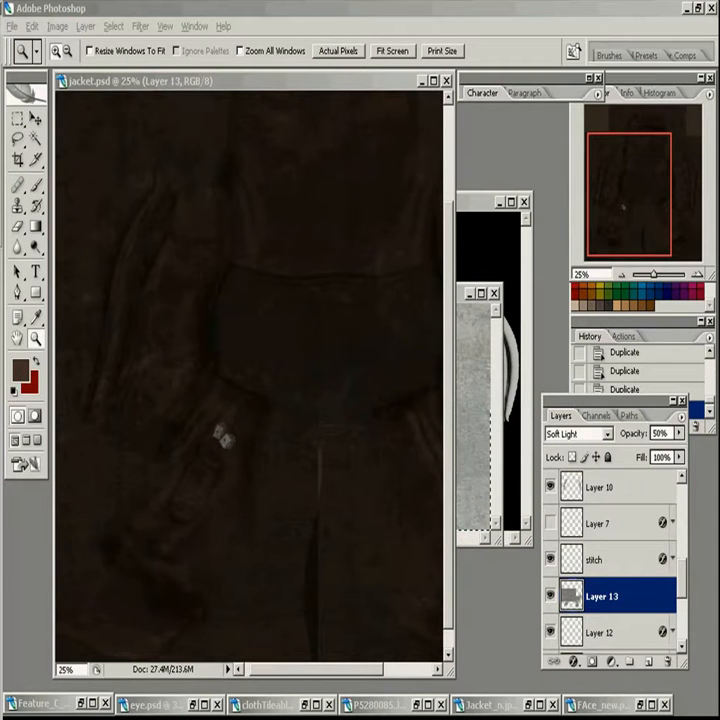
- Add a new layer between the stitch layer and Layer 13, and get the Brush tool ready for the back panel seam
{"action": "left_click_drag", "start_coordinate": [682, 582], "coordinate": [684, 589]}
{"action": "left_click", "coordinate": [649, 661]}
{"action": "left_click_drag", "start_coordinate": [166, 298], "coordinate": [343, 398]}
{"action": "key", "text": "b"}
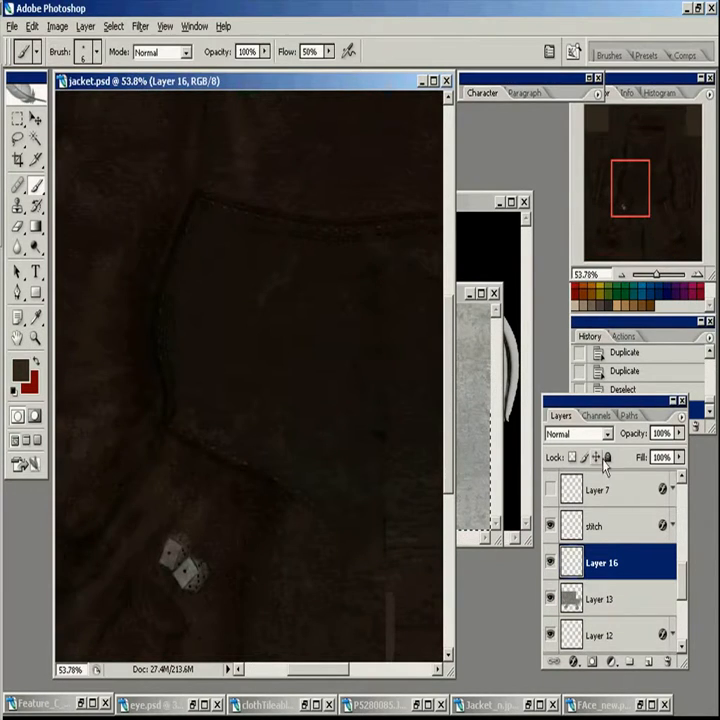
{"action": "left_click_drag", "start_coordinate": [682, 578], "coordinate": [682, 573]}
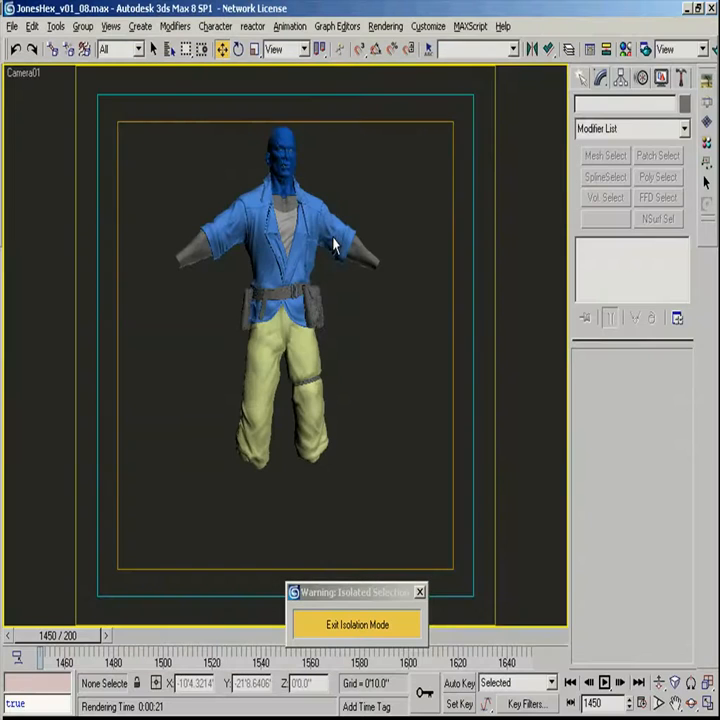
- Switch to 3ds Max, select the JacketDirt object and try to render its UV layout with Texporter
{"action": "left_click", "coordinate": [335, 245]}
{"action": "left_click", "coordinate": [680, 78]}
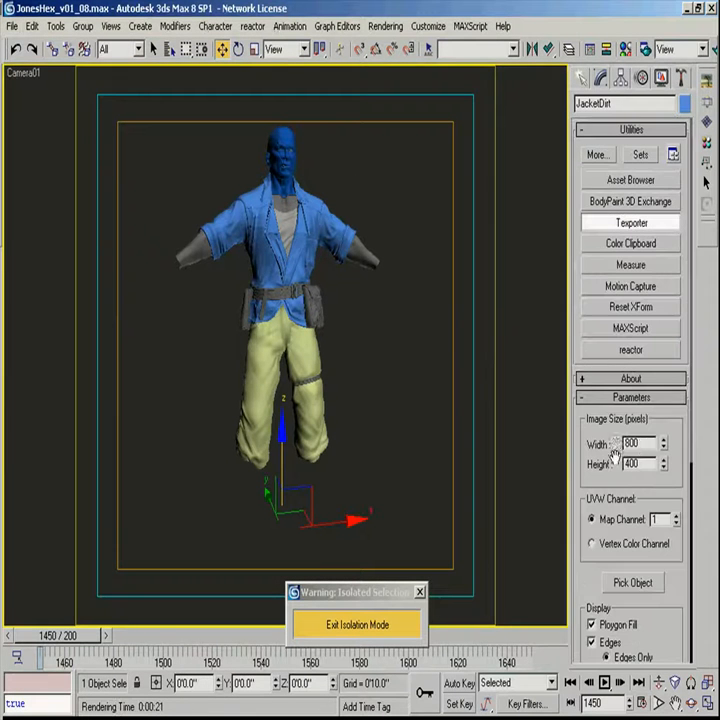
{"action": "scroll", "coordinate": [645, 524], "scroll_direction": "down", "scroll_amount": 5}
{"action": "left_click", "coordinate": [640, 483]}
{"action": "left_click", "coordinate": [329, 244]}
{"action": "left_click", "coordinate": [40, 66]}
- Check the modifiers of the jacket object and try to pick the jacket again in Texporter
{"action": "left_click", "coordinate": [602, 78]}
{"action": "left_click", "coordinate": [352, 244]}
{"action": "left_click", "coordinate": [681, 78]}
{"action": "scroll", "coordinate": [615, 456], "scroll_direction": "down", "scroll_amount": 5}
{"action": "left_click", "coordinate": [345, 269]}
{"action": "left_click", "coordinate": [338, 259]}
{"action": "left_click", "coordinate": [376, 312]}
{"action": "left_click", "coordinate": [333, 254]}
- Frame the upper body in a user view and display edged faces on the jacket mesh
{"action": "key", "text": "f"}
{"action": "left_click_drag", "start_coordinate": [342, 370], "coordinate": [354, 411]}
{"action": "scroll", "coordinate": [281, 434], "scroll_direction": "up", "scroll_amount": 2}
{"action": "key", "text": "F4"}
{"action": "scroll", "coordinate": [281, 434], "scroll_direction": "down", "scroll_amount": 4}
{"action": "left_click_drag", "start_coordinate": [382, 337], "coordinate": [394, 328]}
- Inspect the jacket's Editable Poly level and its mesh elements below the TurboSmooth modifier
{"action": "left_click", "coordinate": [601, 78]}
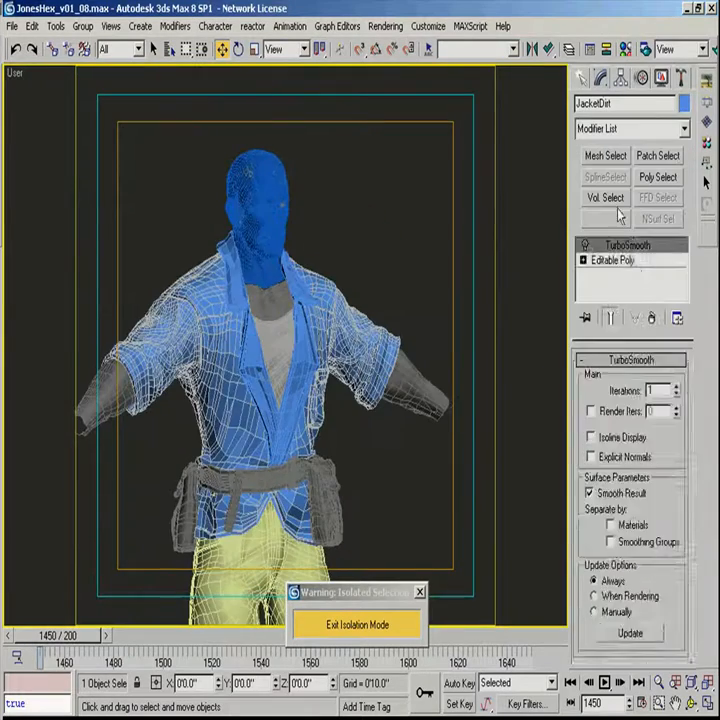
{"action": "left_click", "coordinate": [613, 260]}
{"action": "left_click", "coordinate": [663, 381]}
{"action": "left_click", "coordinate": [307, 370]}
{"action": "scroll", "coordinate": [612, 636], "scroll_direction": "down", "scroll_amount": 5}
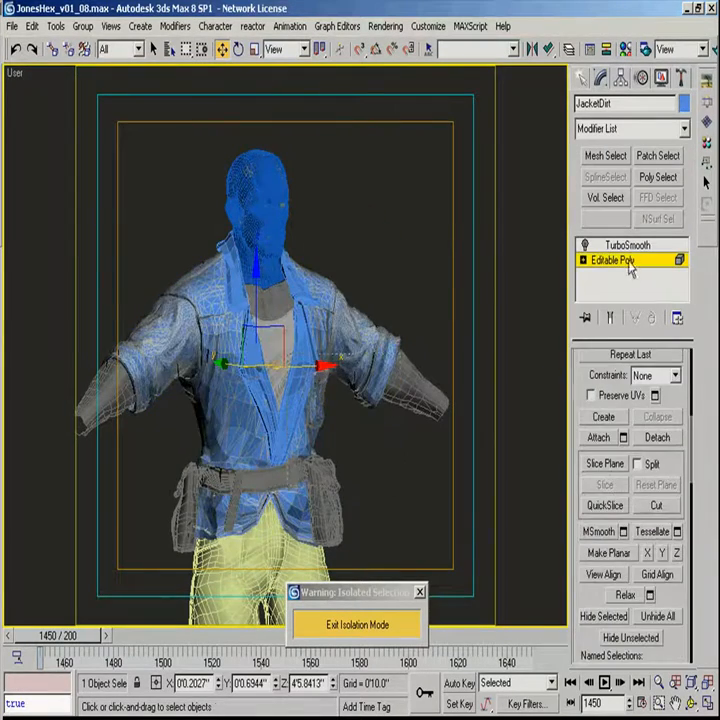
{"action": "left_click", "coordinate": [498, 257]}
- Render a Texporter UV layout from the torso mesh, close the map window and reselect the jacket
{"action": "left_click", "coordinate": [681, 78]}
{"action": "left_click_drag", "start_coordinate": [675, 592], "coordinate": [675, 382]}
{"action": "left_click", "coordinate": [633, 372]}
{"action": "left_click", "coordinate": [377, 392]}
{"action": "left_click", "coordinate": [40, 66]}
{"action": "left_click", "coordinate": [367, 396]}
- Isolate the jacket, render its UV layout with Texporter and save the image as jacketUV in the RAW folder
{"action": "key", "text": "alt+q"}
{"action": "left_click", "coordinate": [633, 372]}
{"action": "left_click", "coordinate": [330, 380]}
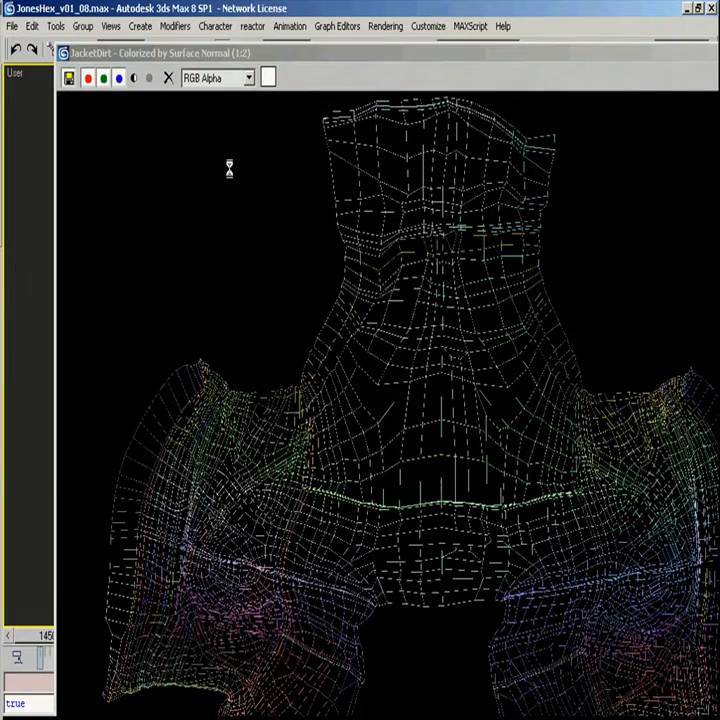
{"action": "type", "text": "jacketUV.t"}
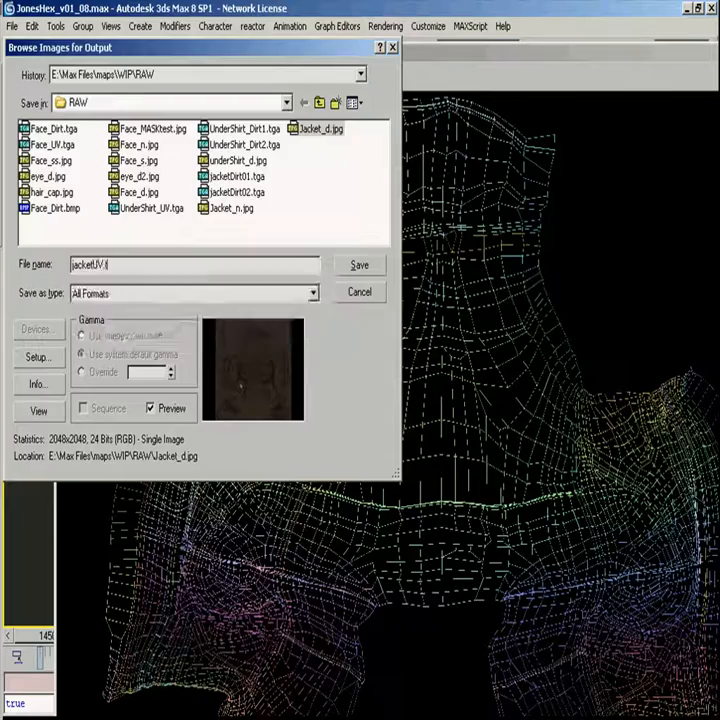
{"action": "key", "text": "Return"}
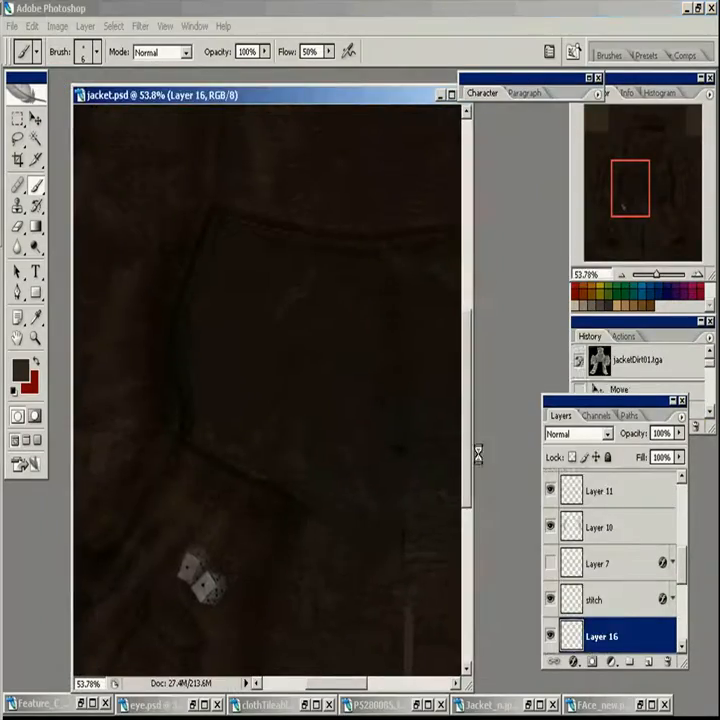
- Switch to Photoshop, open the saved jacket UV layout and paste it into jacket.psd
{"action": "key", "text": "ctrl+o"}
{"action": "left_click", "coordinate": [291, 291]}
{"action": "left_click", "coordinate": [585, 484]}
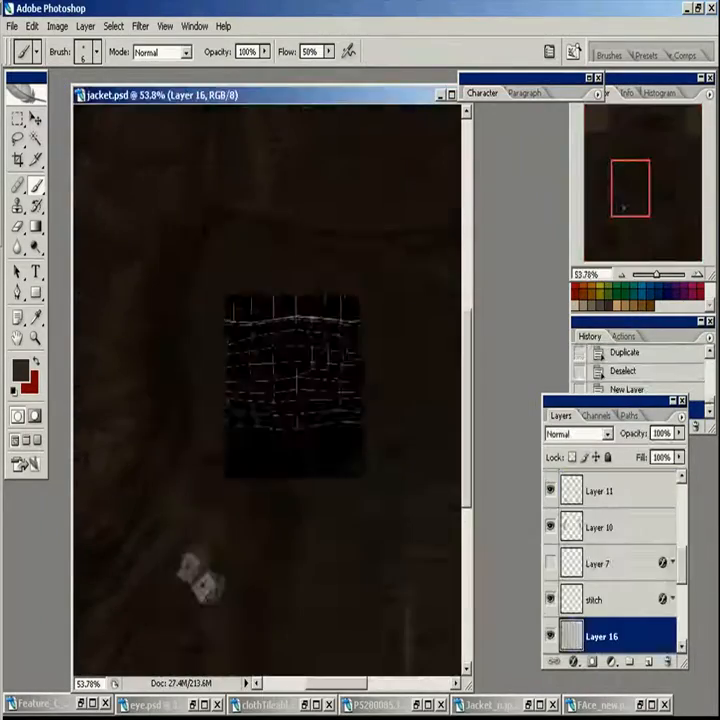
- Scale the pasted UV layout with Free Transform to cover the whole jacket canvas
{"action": "left_click", "coordinate": [280, 484], "text": "alt"}
{"action": "left_click", "coordinate": [301, 521], "text": "alt"}
{"action": "key", "text": "ctrl+t"}
{"action": "left_click_drag", "start_coordinate": [422, 183], "coordinate": [447, 149]}
{"action": "left_click_drag", "start_coordinate": [109, 566], "coordinate": [86, 632]}
{"action": "key", "text": "Return"}
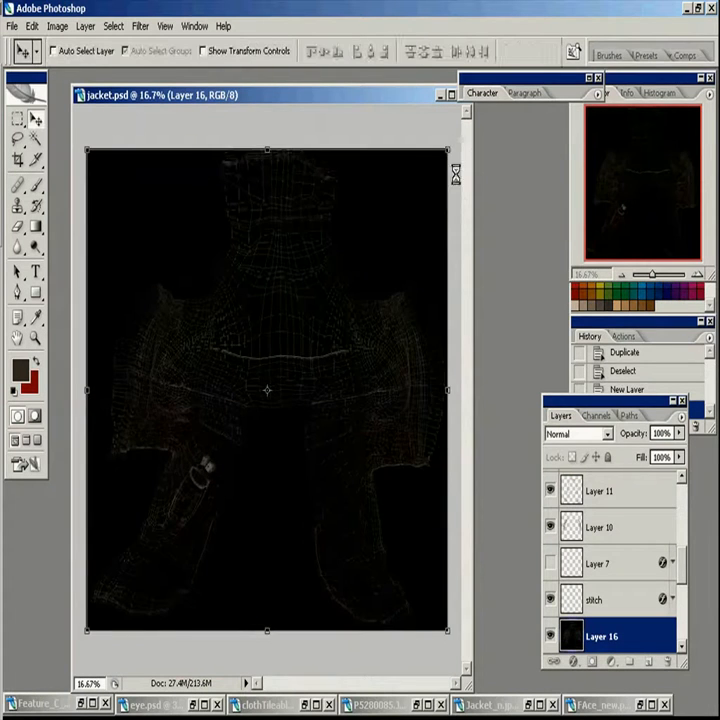
- Set the UV layout layer to Screen blending at 50% opacity and place it at the top of the layer stack
{"action": "left_click", "coordinate": [578, 433]}
{"action": "left_click", "coordinate": [562, 146]}
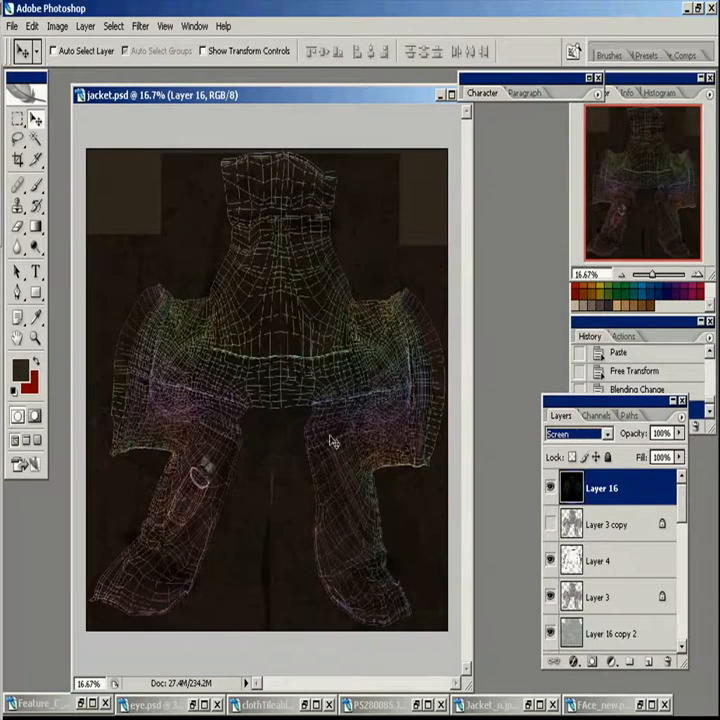
{"action": "key", "text": "5"}
- Add a new layer above Layer 4 for painting seams and set its blending mode to Screen
{"action": "double_click", "coordinate": [36, 338]}
{"action": "left_click_drag", "start_coordinate": [256, 381], "coordinate": [495, 241]}
{"action": "left_click", "coordinate": [610, 568]}
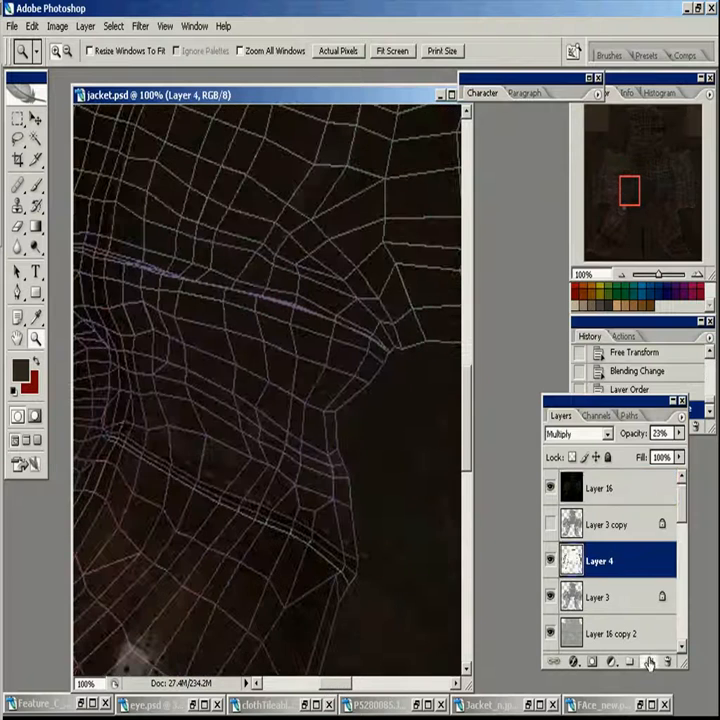
{"action": "left_click", "coordinate": [648, 663]}
{"action": "key", "text": "b"}
{"action": "left_click", "coordinate": [578, 433]}
{"action": "left_click", "coordinate": [562, 146]}
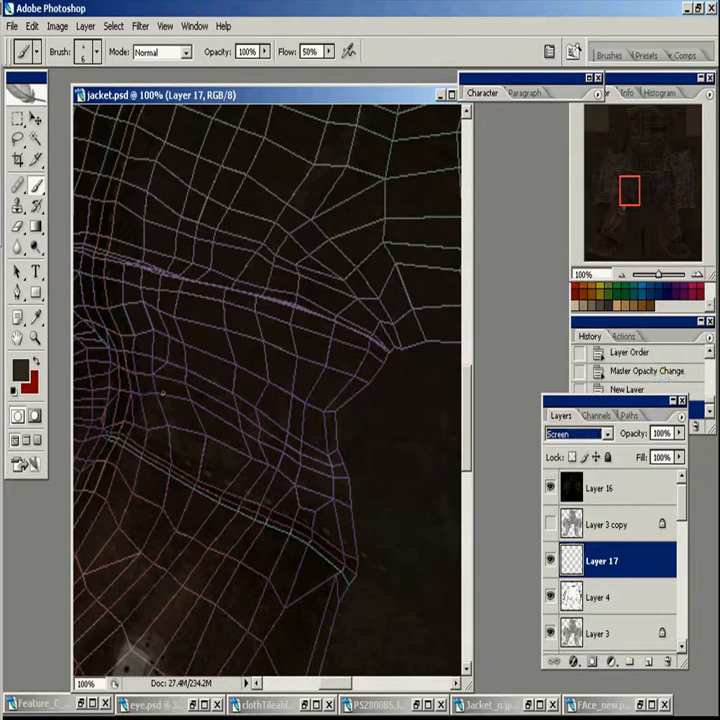
- Paint dark seam strokes on Layer 17 along the diagonal UV seam below the sleeve
{"action": "left_click_drag", "start_coordinate": [220, 464], "coordinate": [203, 460]}
{"action": "left_click_drag", "start_coordinate": [101, 431], "coordinate": [117, 439]}
{"action": "left_click_drag", "start_coordinate": [117, 439], "coordinate": [133, 447]}
{"action": "mouse_move", "coordinate": [228, 493]}
{"action": "left_mouse_down"}
{"action": "mouse_move", "coordinate": [268, 507]}
{"action": "mouse_move", "coordinate": [338, 555]}
{"action": "left_mouse_up"}
- Paste the copied layer style onto Layer 17 and clear it again
{"action": "right_click", "coordinate": [595, 558]}
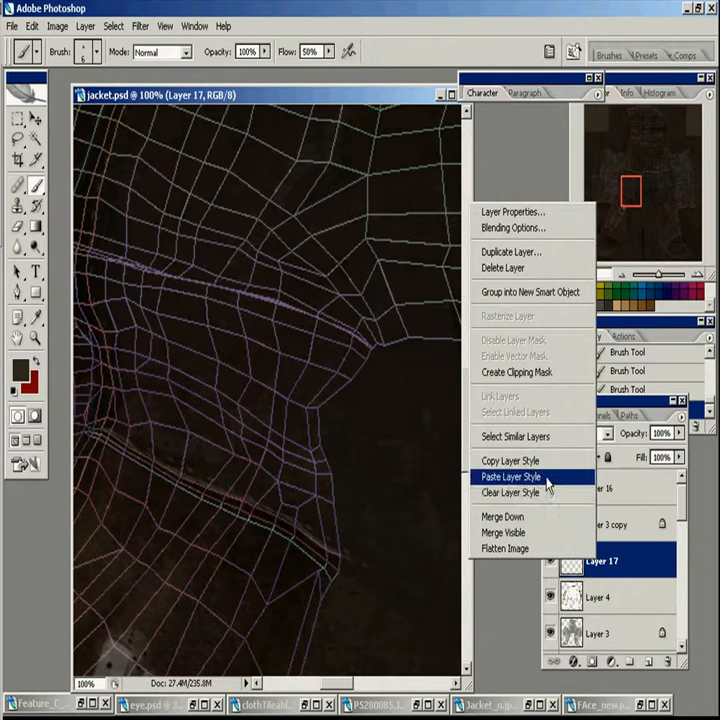
{"action": "left_click", "coordinate": [548, 477]}
{"action": "right_click", "coordinate": [640, 558]}
{"action": "left_click", "coordinate": [615, 477]}
- Add an Outer Glow to Layer 17 with Multiply blending and a dark grey glow colour
{"action": "left_click", "coordinate": [573, 661]}
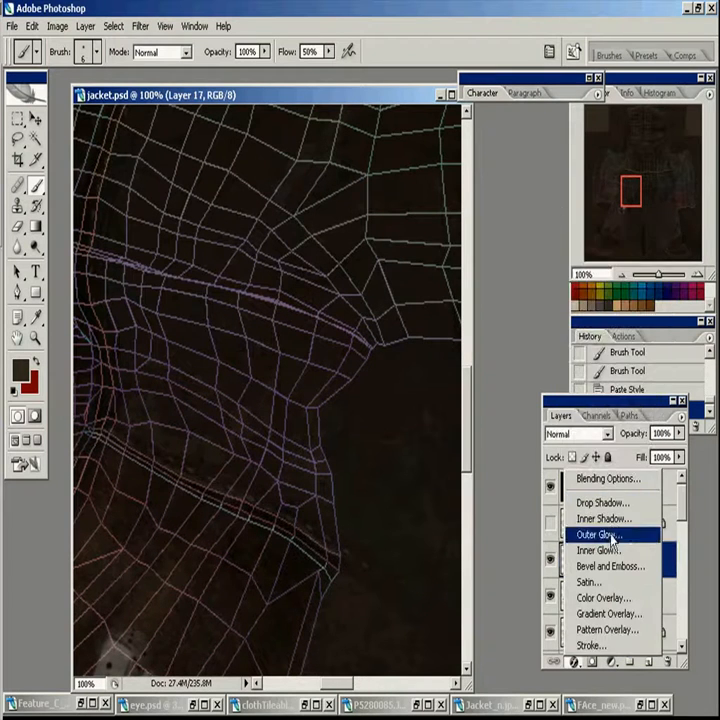
{"action": "left_click", "coordinate": [605, 535]}
{"action": "left_click", "coordinate": [510, 314]}
{"action": "left_click", "coordinate": [495, 66]}
{"action": "left_click", "coordinate": [464, 375]}
{"action": "left_click", "coordinate": [283, 529]}
{"action": "left_click", "coordinate": [292, 559]}
{"action": "left_click", "coordinate": [590, 384]}
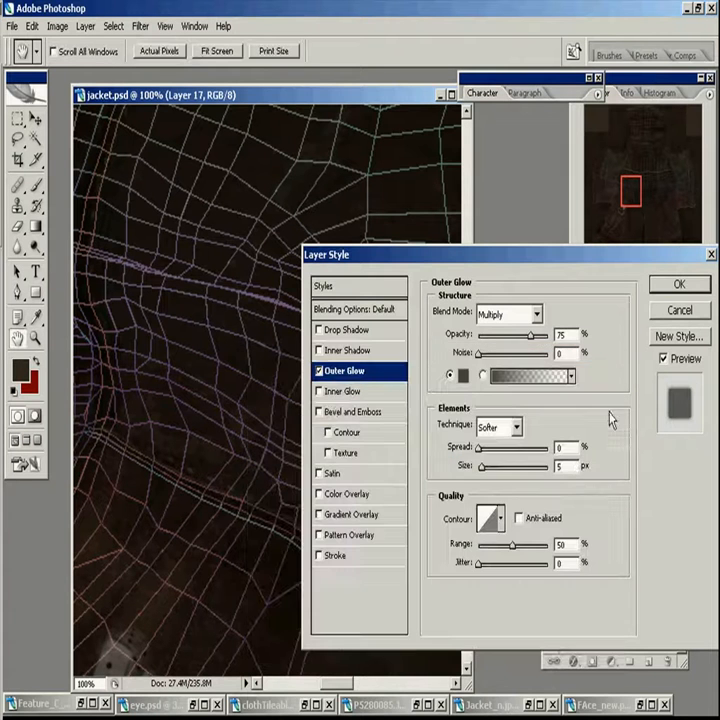
{"action": "left_click", "coordinate": [560, 334]}
{"action": "left_click", "coordinate": [655, 290]}
- Toggle Layer 17 and the UV layout layer off and on to compare the painted seam with the texture
{"action": "left_click", "coordinate": [550, 561]}
{"action": "left_click", "coordinate": [550, 561]}
{"action": "left_click_drag", "start_coordinate": [181, 311], "coordinate": [241, 313]}
{"action": "left_click", "coordinate": [550, 488]}
{"action": "left_click", "coordinate": [550, 488]}
- Paint dark seam strokes on Layer 17 along the nearly horizontal UV seam below the upper stitched seam
{"action": "left_click_drag", "start_coordinate": [252, 398], "coordinate": [216, 578]}
{"action": "mouse_move", "coordinate": [237, 428]}
{"action": "left_mouse_down"}
{"action": "mouse_move", "coordinate": [244, 421]}
{"action": "mouse_move", "coordinate": [249, 427]}
{"action": "left_mouse_up"}
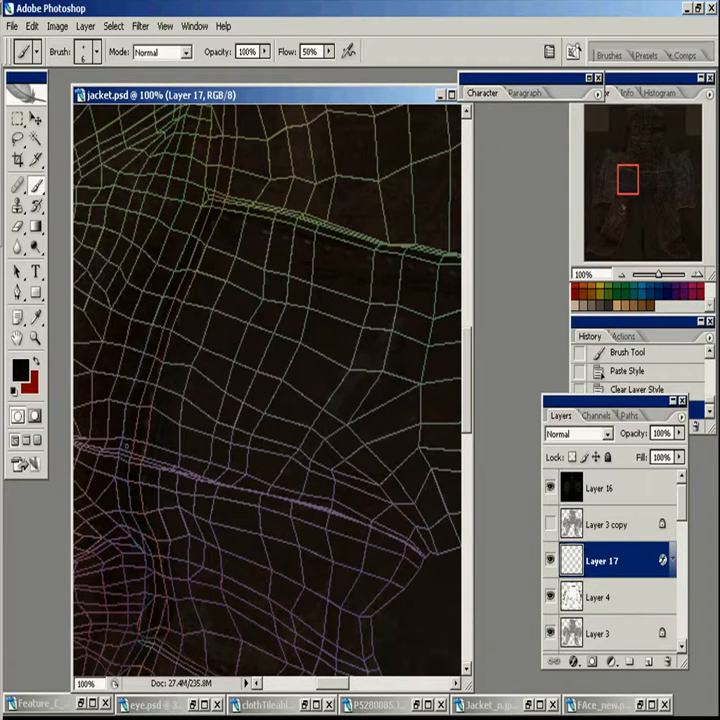
{"action": "left_click_drag", "start_coordinate": [141, 459], "coordinate": [178, 454]}
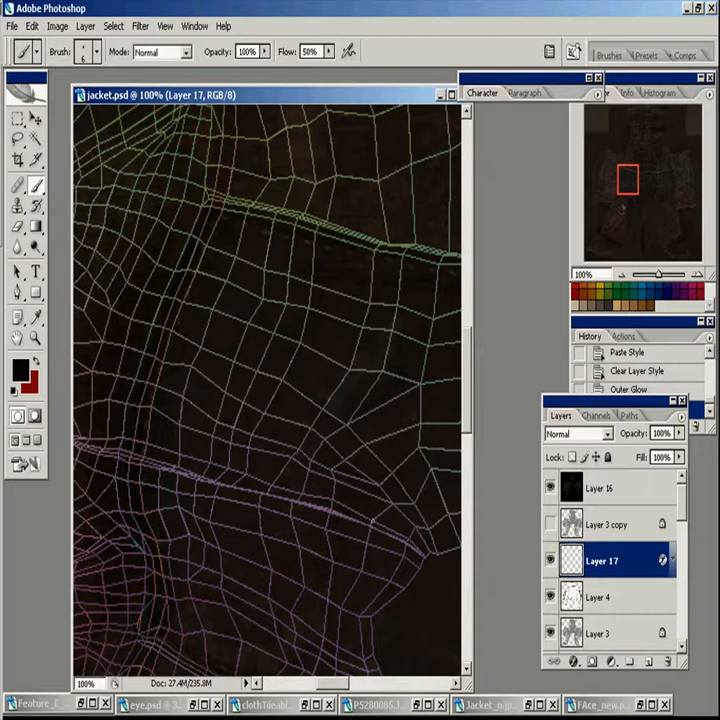
{"action": "mouse_move", "coordinate": [405, 543]}
{"action": "left_mouse_down"}
{"action": "mouse_move", "coordinate": [424, 554]}
{"action": "mouse_move", "coordinate": [228, 434]}
{"action": "left_mouse_up"}
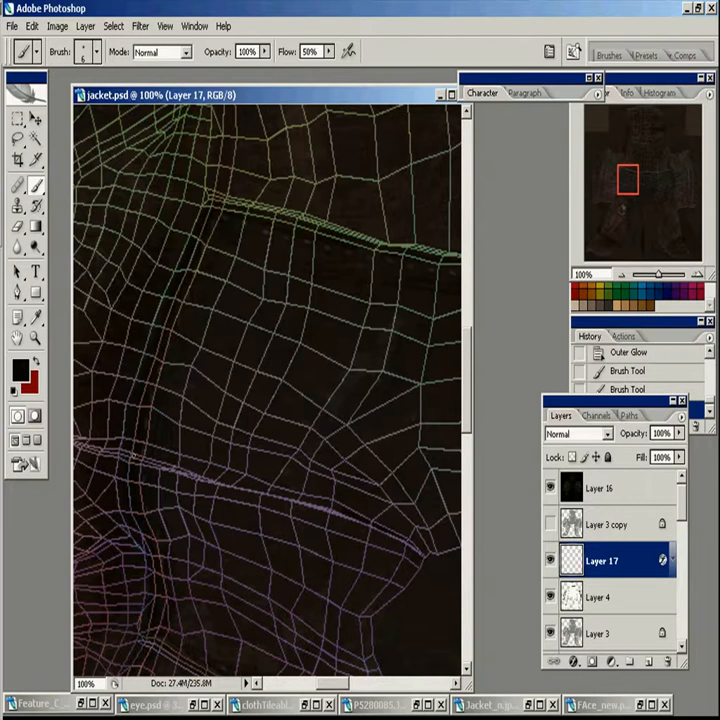
{"action": "left_click", "coordinate": [139, 458]}
{"action": "left_click_drag", "start_coordinate": [200, 440], "coordinate": [214, 290]}
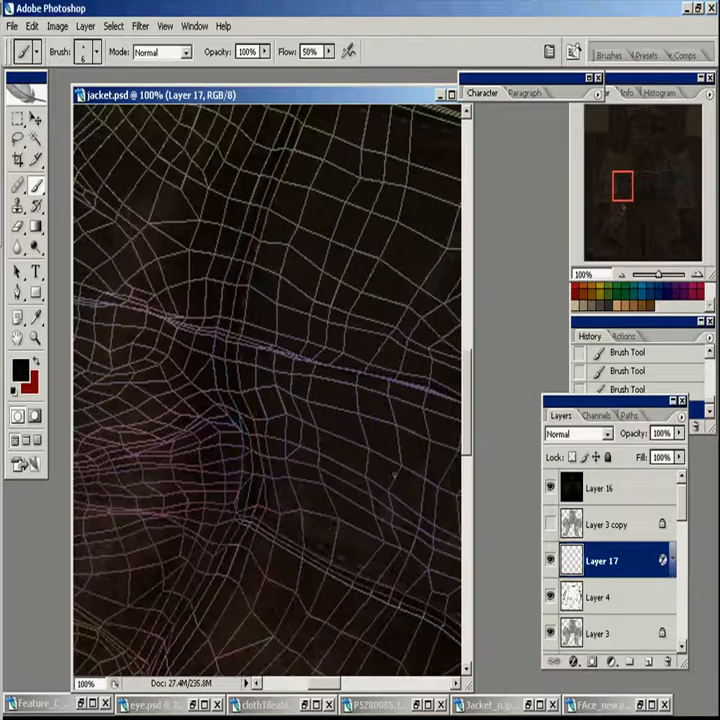
- Sample the jacket colour and continue painting dark strokes on Layer 17 down the vertical seam at the panel's side
{"action": "left_click_drag", "start_coordinate": [400, 600], "coordinate": [206, 384]}
{"action": "left_click", "coordinate": [405, 476], "text": "alt"}
{"action": "left_click_drag", "start_coordinate": [305, 243], "coordinate": [421, 602]}
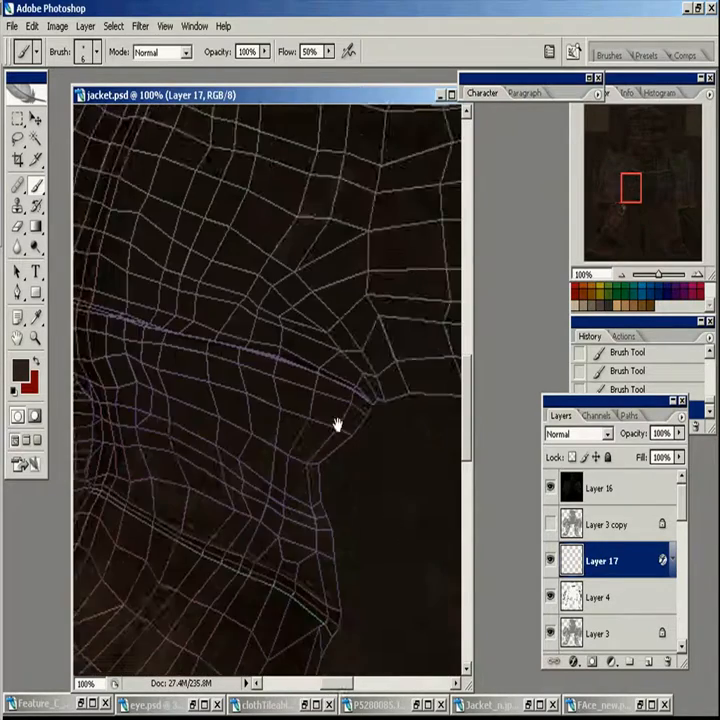
{"action": "left_click_drag", "start_coordinate": [337, 424], "coordinate": [431, 427]}
{"action": "left_click_drag", "start_coordinate": [192, 297], "coordinate": [217, 445]}
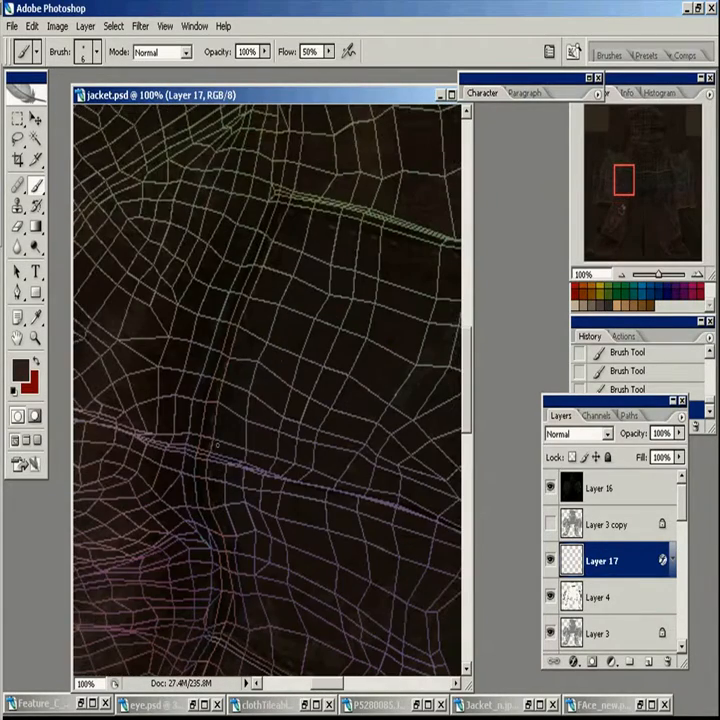
{"action": "left_click_drag", "start_coordinate": [137, 265], "coordinate": [137, 188]}
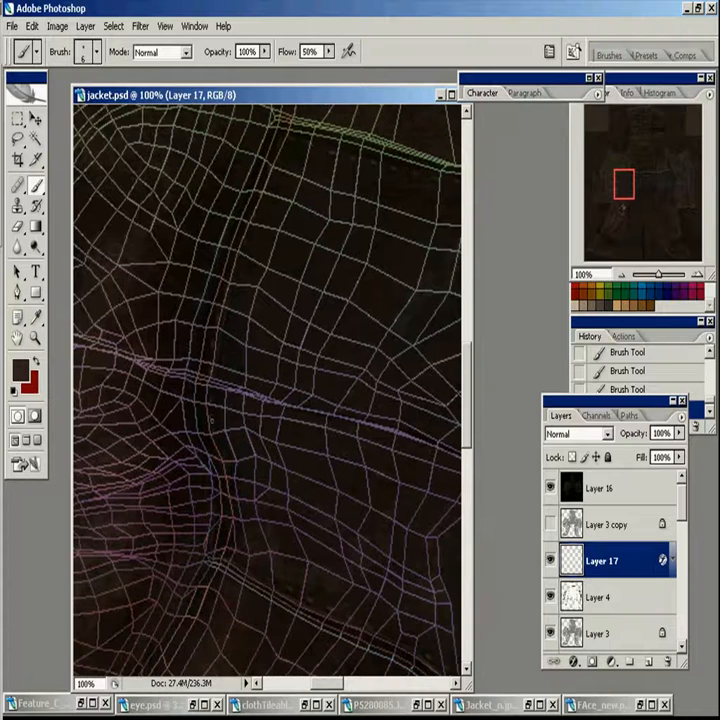
- Try Soft Light blending on Layer 17 and set it back to Normal
{"action": "left_click", "coordinate": [578, 433]}
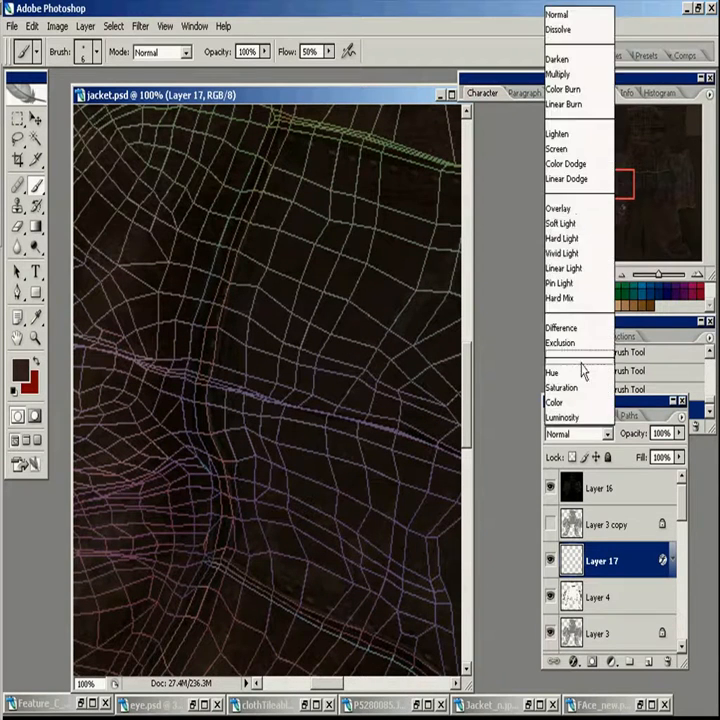
{"action": "left_click", "coordinate": [560, 223]}
{"action": "left_click", "coordinate": [578, 433]}
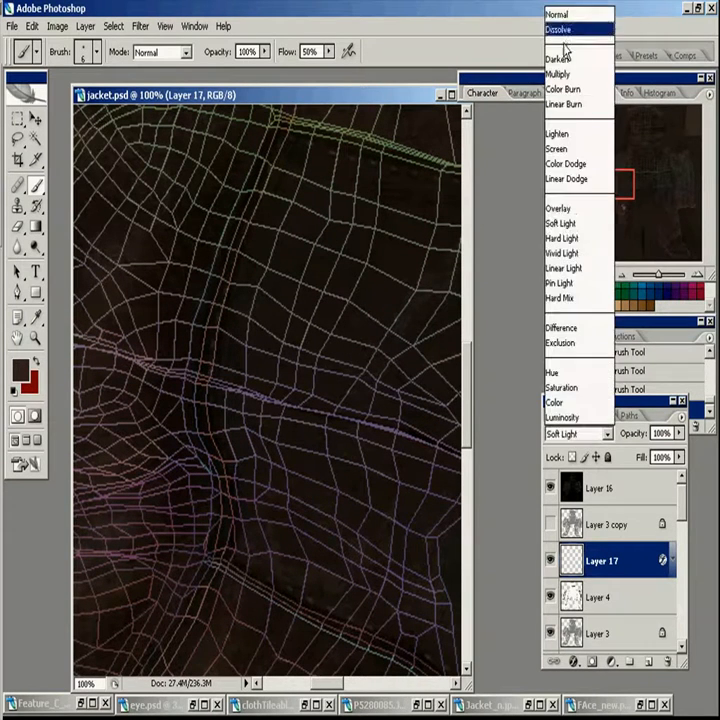
{"action": "left_click", "coordinate": [558, 15]}
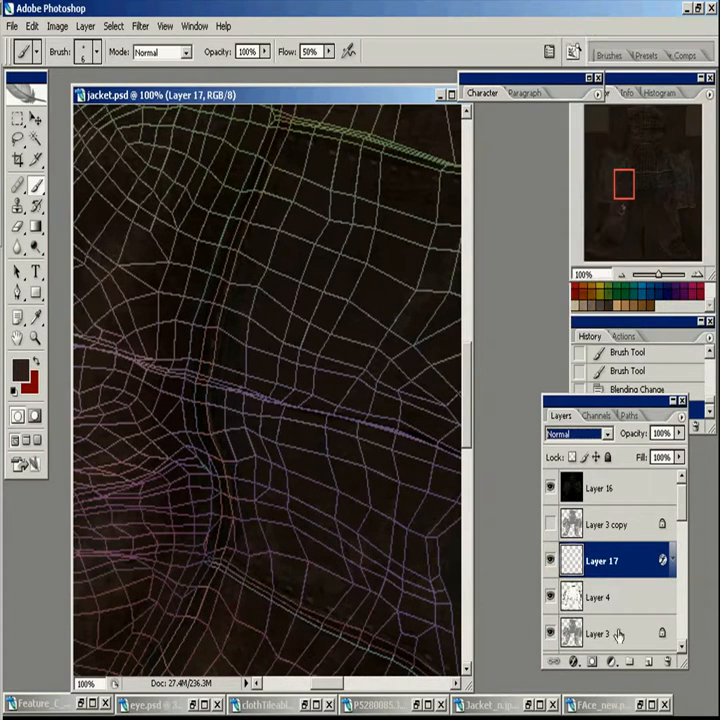
- Add a new layer with Screen blending above Layer 17 and paste Layer 17's layer style onto it
{"action": "left_click", "coordinate": [648, 661]}
{"action": "left_click", "coordinate": [580, 434]}
{"action": "left_click", "coordinate": [560, 149]}
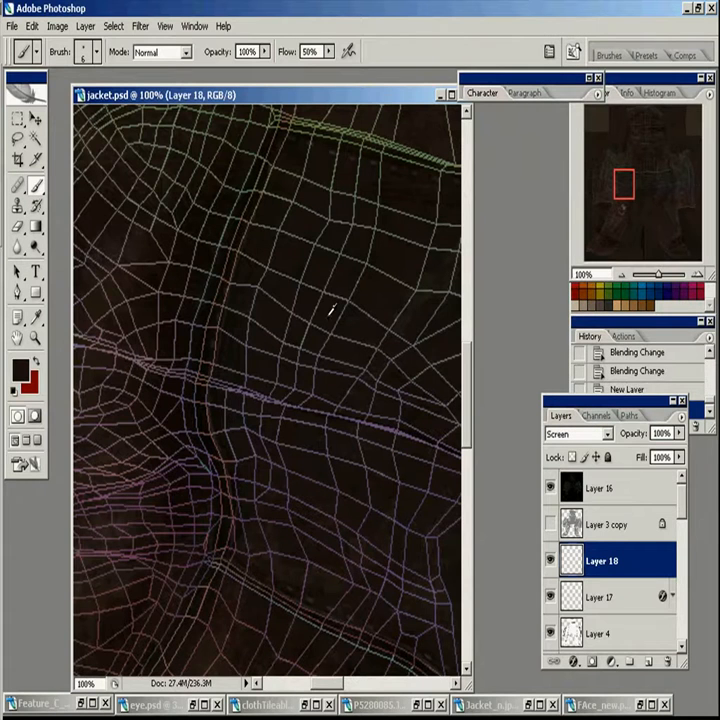
{"action": "left_click_drag", "start_coordinate": [349, 334], "coordinate": [352, 100]}
{"action": "right_click", "coordinate": [661, 595]}
{"action": "left_click", "coordinate": [617, 482]}
{"action": "right_click", "coordinate": [656, 561]}
{"action": "left_click", "coordinate": [580, 469]}
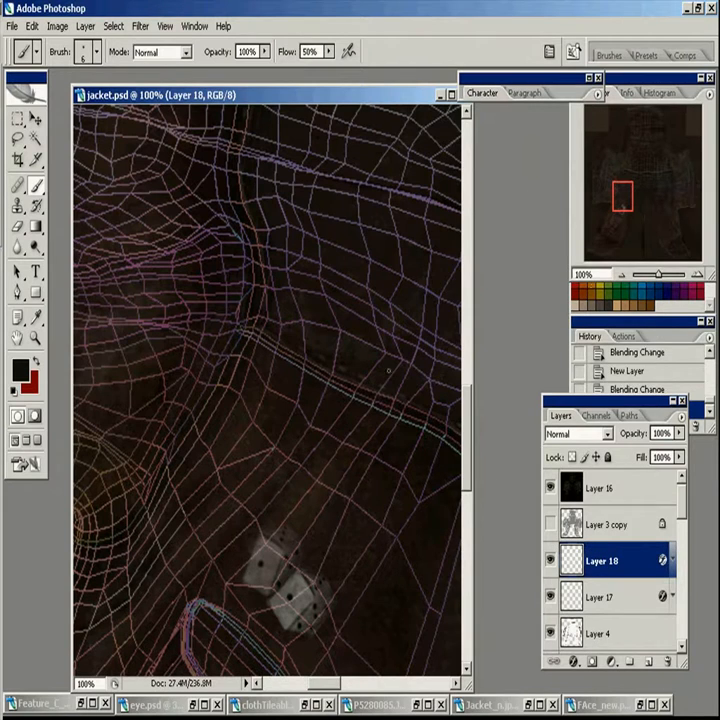
- Sample lighter jacket tones and paint highlight strokes on Layer 18 along the UV seams above the dice
{"action": "left_click", "coordinate": [296, 589], "text": "alt"}
{"action": "left_click_drag", "start_coordinate": [332, 413], "coordinate": [387, 416]}
{"action": "left_click", "coordinate": [180, 390], "text": "alt"}
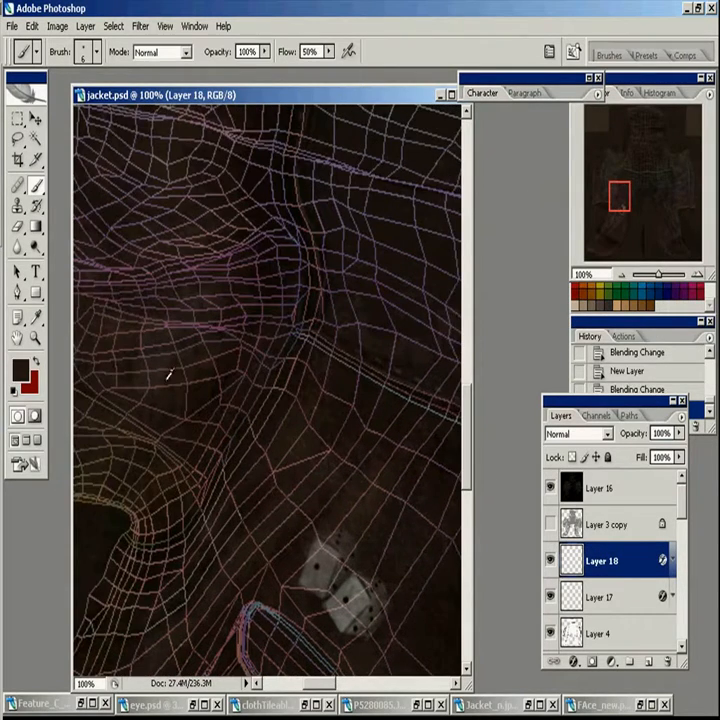
{"action": "left_click_drag", "start_coordinate": [300, 343], "coordinate": [325, 289]}
{"action": "left_click_drag", "start_coordinate": [395, 243], "coordinate": [272, 365]}
{"action": "left_click_drag", "start_coordinate": [228, 414], "coordinate": [245, 423]}
{"action": "left_click_drag", "start_coordinate": [249, 427], "coordinate": [288, 456]}
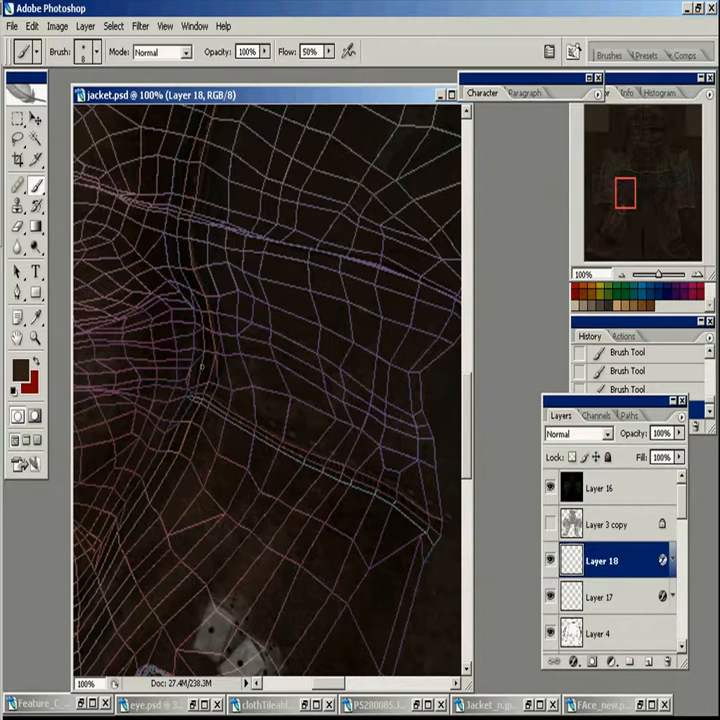
- Hide the UV layout layer and paint highlight strokes on Layer 18 along the vertical seam and around the pocket below the dice
{"action": "left_click", "coordinate": [550, 488]}
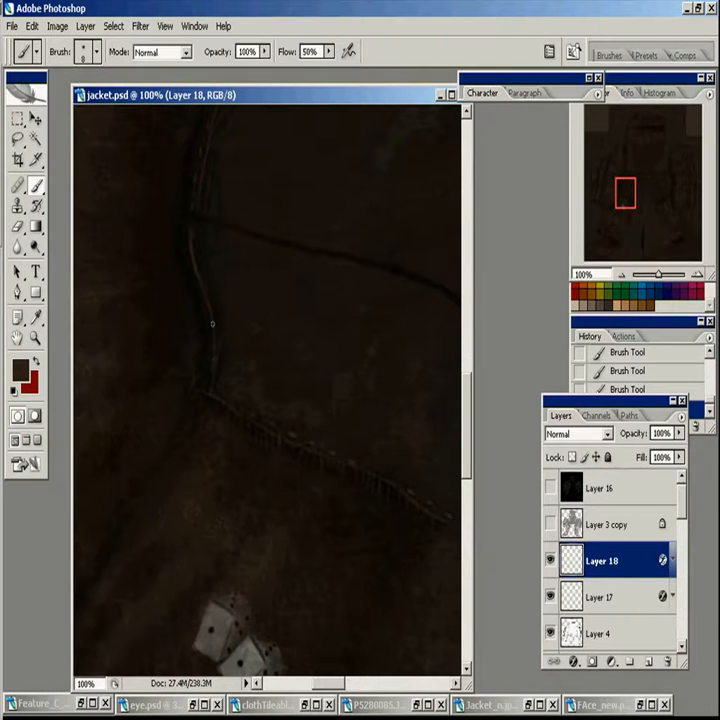
{"action": "left_click_drag", "start_coordinate": [212, 323], "coordinate": [216, 377]}
{"action": "left_click_drag", "start_coordinate": [280, 449], "coordinate": [160, 514]}
{"action": "left_click_drag", "start_coordinate": [267, 369], "coordinate": [237, 342]}
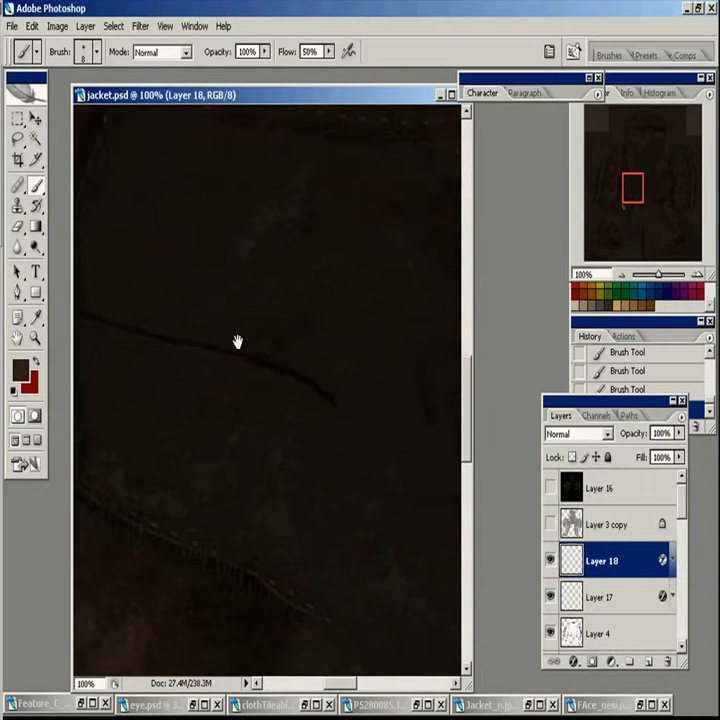
{"action": "left_click_drag", "start_coordinate": [208, 283], "coordinate": [395, 124]}
{"action": "left_click_drag", "start_coordinate": [391, 533], "coordinate": [488, 222]}
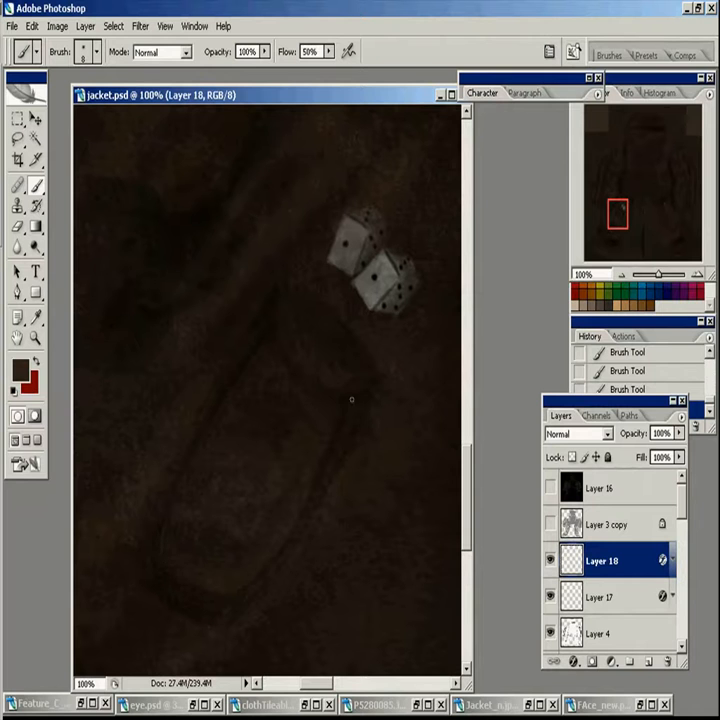
- Show the UV layout layer, step back through the recent strokes and redo them, and refine the pocket outline on Layer 18
{"action": "key", "text": "ctrl+alt+z"}
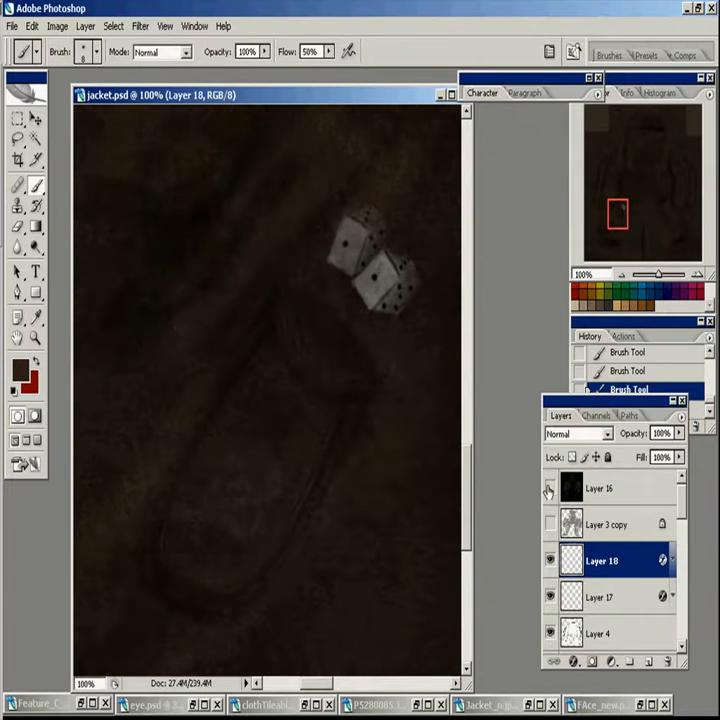
{"action": "left_click", "coordinate": [550, 488]}
{"action": "key", "text": "ctrl+alt+z"}
{"action": "key", "text": "ctrl+alt+z"}
{"action": "key", "text": "ctrl+alt+z"}
{"action": "key", "text": "ctrl+shift+z"}
{"action": "key", "text": "ctrl+shift+z"}
{"action": "key", "text": "ctrl+shift+z"}
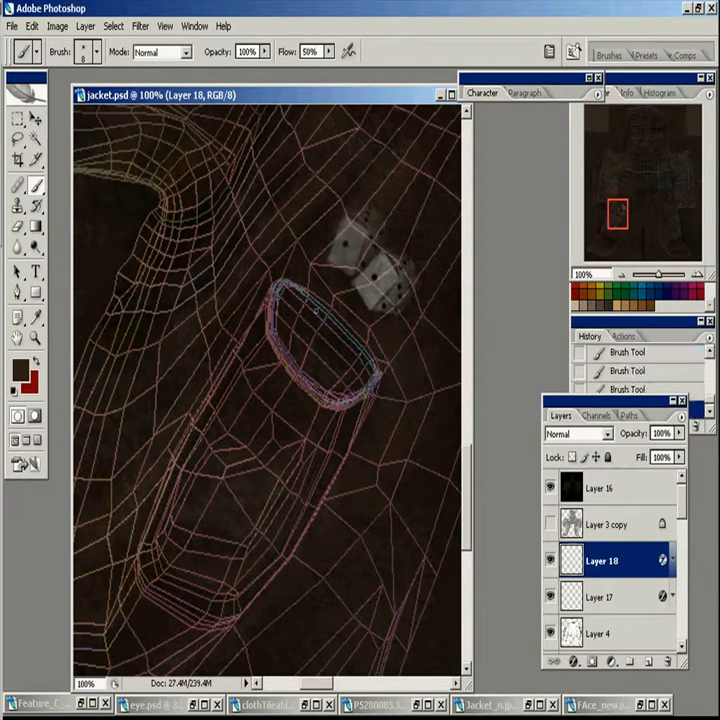
{"action": "mouse_move", "coordinate": [306, 498]}
{"action": "left_mouse_down"}
{"action": "mouse_move", "coordinate": [353, 418]}
{"action": "mouse_move", "coordinate": [350, 467]}
{"action": "left_mouse_up"}
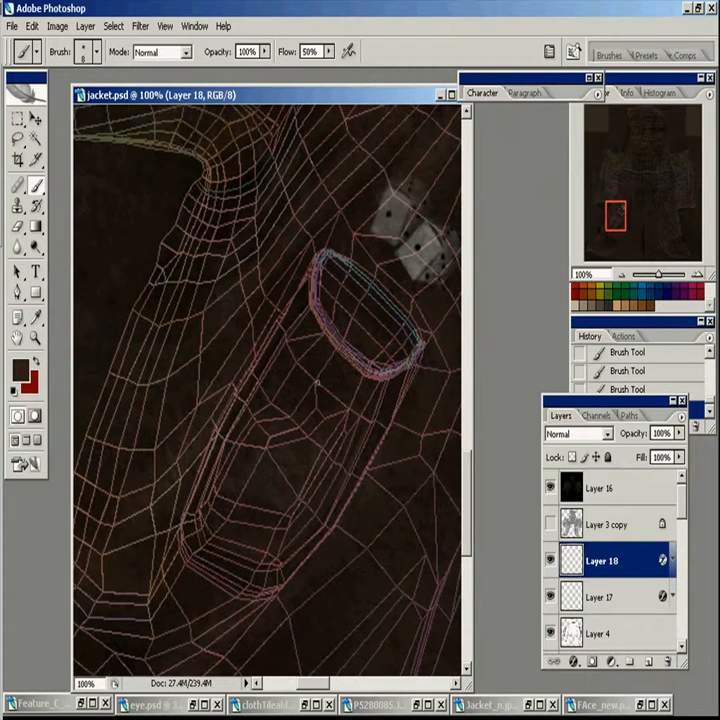
{"action": "left_click_drag", "start_coordinate": [303, 375], "coordinate": [325, 430]}
- Hide the UV layout layer and set Layer 18's blending mode to Screen
{"action": "left_click", "coordinate": [20, 139]}
{"action": "left_click", "coordinate": [550, 487]}
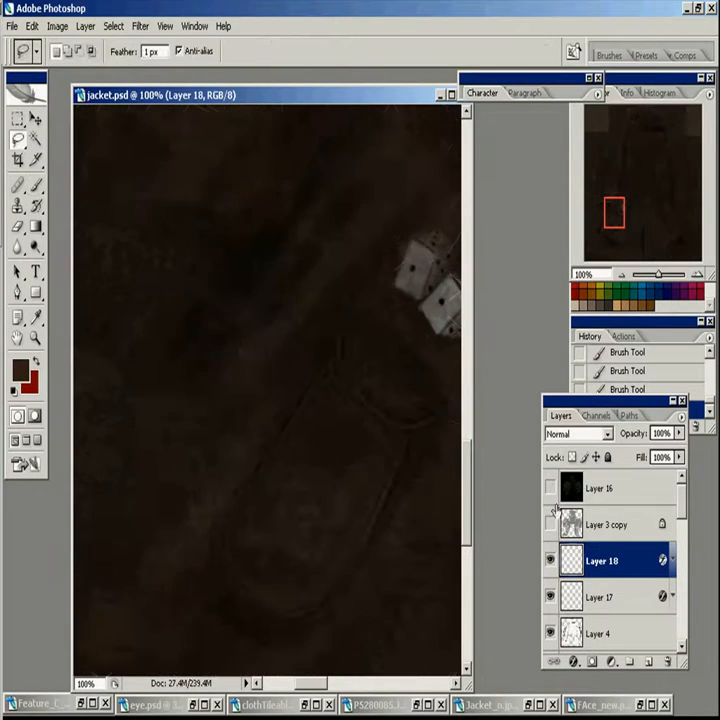
{"action": "left_click_drag", "start_coordinate": [428, 430], "coordinate": [420, 452]}
{"action": "left_click", "coordinate": [582, 435]}
{"action": "left_click", "coordinate": [577, 160]}
- Soften the pocket's highlight lines on Layer 18 with a smaller Blur tool brush
{"action": "left_click", "coordinate": [20, 249]}
{"action": "left_click", "coordinate": [246, 472]}
{"action": "key", "text": "ctrl+z"}
{"action": "key", "text": "["}
{"action": "key", "text": "["}
{"action": "key", "text": "["}
{"action": "key", "text": "["}
{"action": "key", "text": "["}
{"action": "key", "text": "["}
{"action": "key", "text": "["}
{"action": "key", "text": "["}
{"action": "key", "text": "["}
{"action": "key", "text": "["}
{"action": "left_click_drag", "start_coordinate": [224, 585], "coordinate": [235, 522]}
{"action": "mouse_move", "coordinate": [326, 362]}
{"action": "left_mouse_down"}
{"action": "mouse_move", "coordinate": [337, 591]}
{"action": "mouse_move", "coordinate": [248, 585]}
{"action": "left_mouse_up"}
{"action": "left_click_drag", "start_coordinate": [385, 480], "coordinate": [403, 452]}
- Erase stray parts of the pocket's highlight outline on Layer 18 with a smaller Eraser brush
{"action": "left_click", "coordinate": [18, 207]}
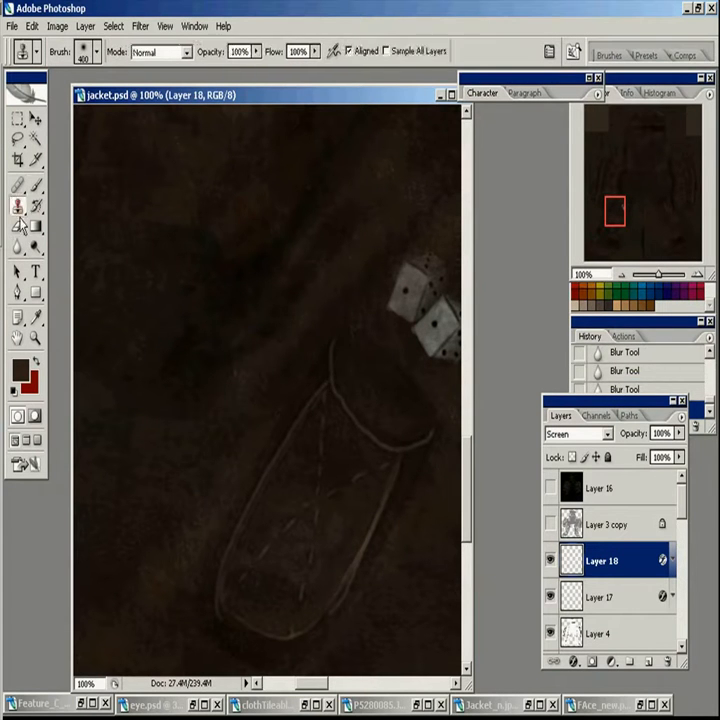
{"action": "left_click", "coordinate": [18, 227]}
{"action": "key", "text": "["}
{"action": "key", "text": "["}
{"action": "left_click_drag", "start_coordinate": [325, 379], "coordinate": [332, 392]}
{"action": "left_click_drag", "start_coordinate": [401, 465], "coordinate": [392, 480]}
{"action": "left_click_drag", "start_coordinate": [350, 580], "coordinate": [332, 637]}
- Blur the seam highlights on Layer 18 further and toggle the layer's visibility to compare
{"action": "key", "text": "z"}
{"action": "left_click", "coordinate": [368, 406], "text": "alt"}
{"action": "mouse_move", "coordinate": [368, 406]}
{"action": "left_mouse_down"}
{"action": "mouse_move", "coordinate": [350, 546]}
{"action": "mouse_move", "coordinate": [376, 639]}
{"action": "left_mouse_up"}
{"action": "key", "text": "r"}
{"action": "left_click_drag", "start_coordinate": [342, 479], "coordinate": [398, 510]}
{"action": "left_click", "coordinate": [550, 562]}
{"action": "left_click", "coordinate": [550, 562]}
{"action": "left_click_drag", "start_coordinate": [290, 366], "coordinate": [410, 400]}
{"action": "key", "text": "alt+Tab"}
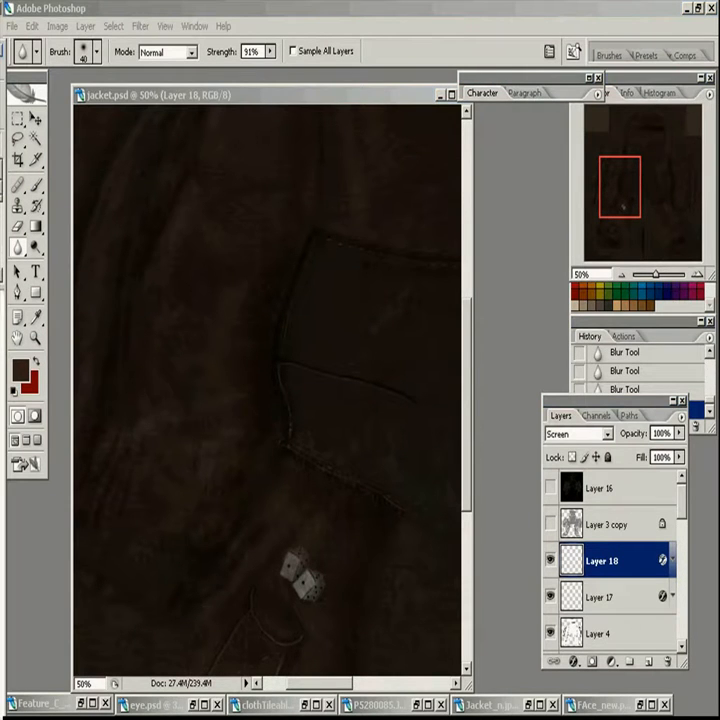
{"action": "key", "text": "alt+Tab"}
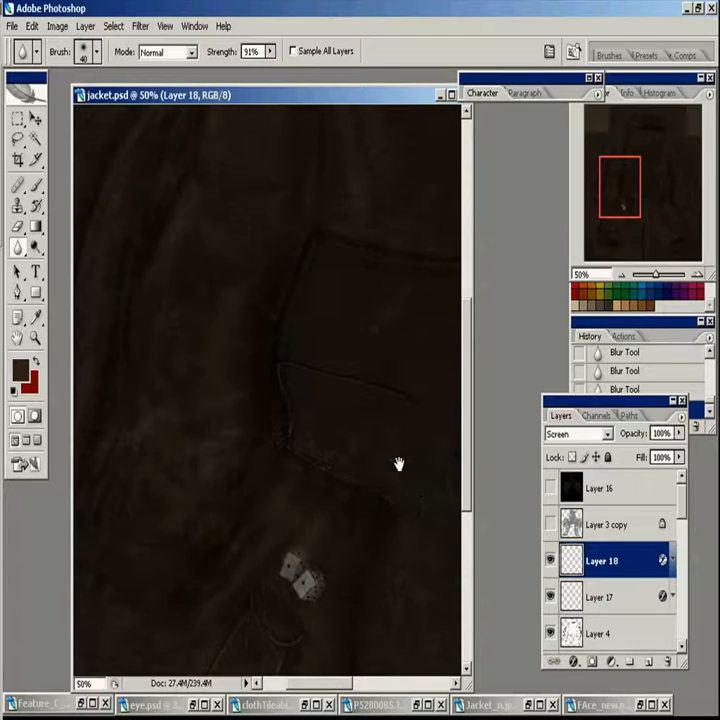
- Extend the dark horizontal seam on Layer 17 across the jacket's side, following the UV layout with a sampled colour and larger brush
{"action": "left_click", "coordinate": [550, 488]}
{"action": "scroll", "coordinate": [602, 561], "scroll_direction": "down", "scroll_amount": 1}
{"action": "left_click", "coordinate": [602, 561]}
{"action": "key", "text": "b"}
{"action": "left_click_drag", "start_coordinate": [682, 514], "coordinate": [682, 498]}
{"action": "left_click", "coordinate": [550, 488]}
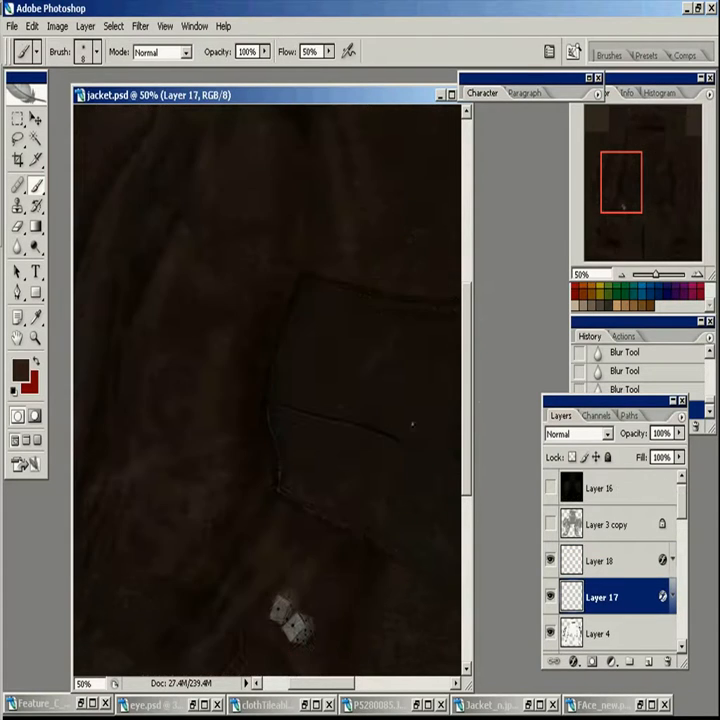
{"action": "left_click", "coordinate": [268, 400], "text": "alt"}
{"action": "left_click", "coordinate": [550, 489]}
{"action": "left_click_drag", "start_coordinate": [160, 267], "coordinate": [212, 264]}
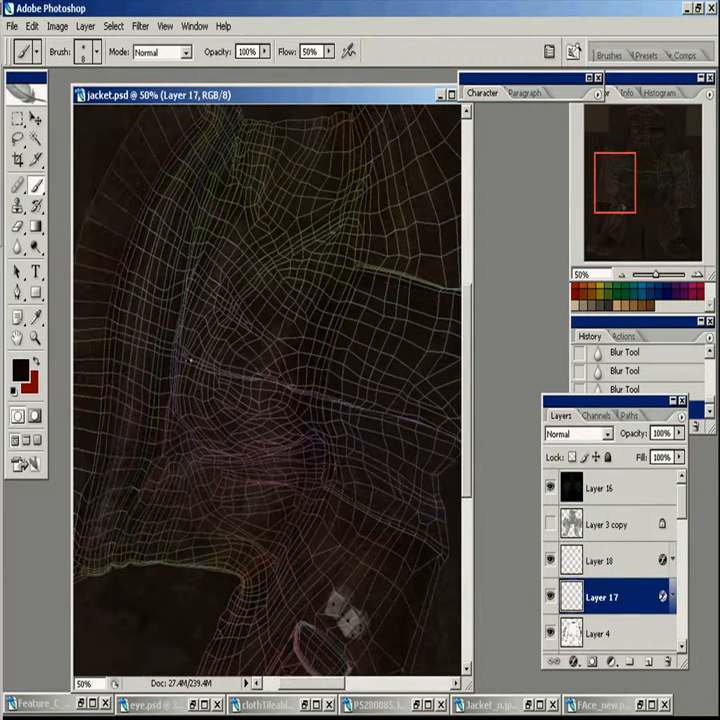
{"action": "left_click_drag", "start_coordinate": [251, 378], "coordinate": [180, 355]}
{"action": "mouse_move", "coordinate": [145, 342]}
{"action": "left_mouse_down"}
{"action": "mouse_move", "coordinate": [188, 355]}
{"action": "mouse_move", "coordinate": [175, 351]}
{"action": "left_mouse_up"}
{"action": "key", "text": "bracketright"}
{"action": "key", "text": "bracketright"}
{"action": "key", "text": "bracketright"}
{"action": "key", "text": "bracketright"}
{"action": "key", "text": "bracketright"}
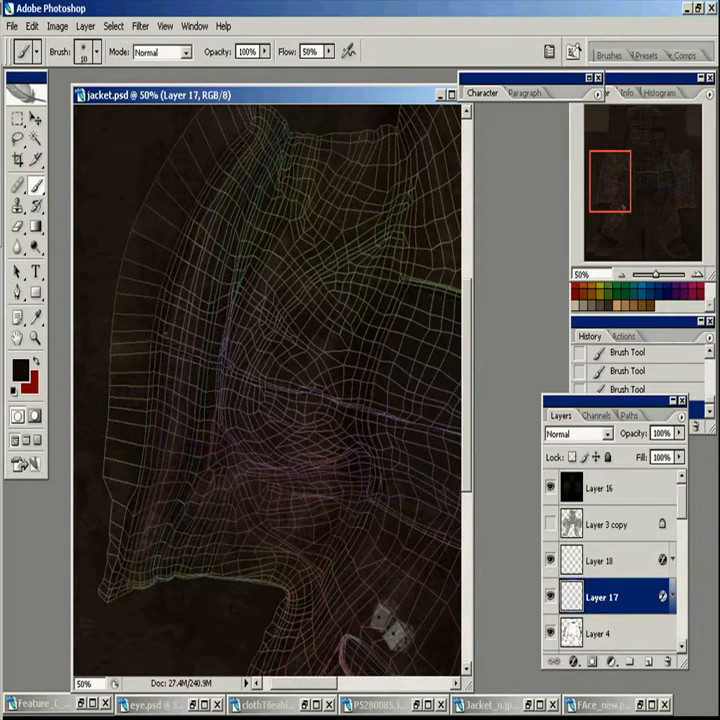
- Hide the UV layout layer and paint a thin sampled-colour highlight on Layer 18 along the extended seam
{"action": "left_click", "coordinate": [550, 488]}
{"action": "key", "text": "e"}
{"action": "left_click", "coordinate": [589, 557]}
{"action": "key", "text": "b"}
{"action": "left_click", "coordinate": [232, 306], "text": "alt"}
{"action": "key", "text": "bracketleft"}
{"action": "key", "text": "bracketleft"}
{"action": "key", "text": "bracketleft"}
{"action": "left_click_drag", "start_coordinate": [331, 393], "coordinate": [267, 354]}
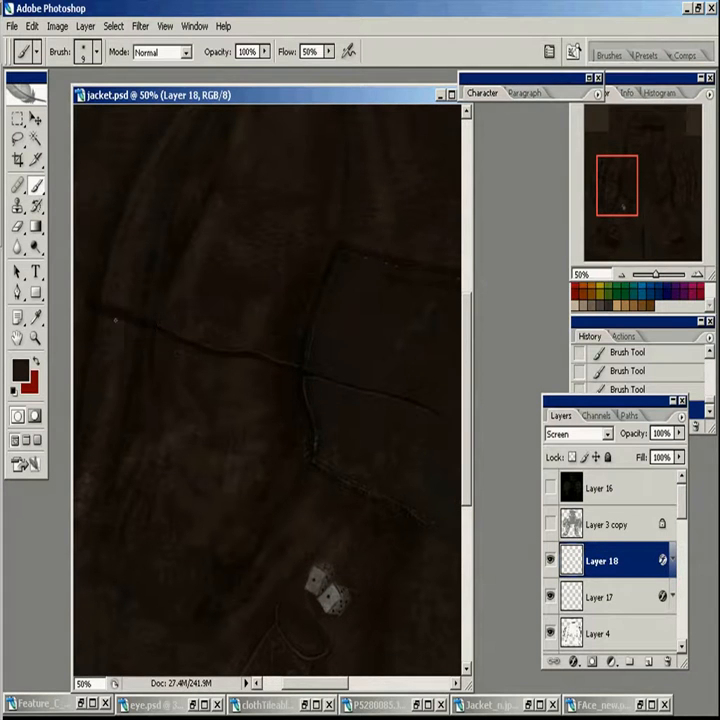
- Add more highlight strokes on Layer 18 along the side panel seams and towards the pocket
{"action": "left_click_drag", "start_coordinate": [229, 356], "coordinate": [248, 403]}
{"action": "left_click_drag", "start_coordinate": [234, 349], "coordinate": [269, 238]}
{"action": "left_click_drag", "start_coordinate": [337, 226], "coordinate": [314, 232]}
{"action": "mouse_move", "coordinate": [248, 237]}
{"action": "left_mouse_down"}
{"action": "mouse_move", "coordinate": [223, 437]}
{"action": "mouse_move", "coordinate": [247, 265]}
{"action": "left_mouse_up"}
{"action": "left_click_drag", "start_coordinate": [240, 437], "coordinate": [252, 380]}
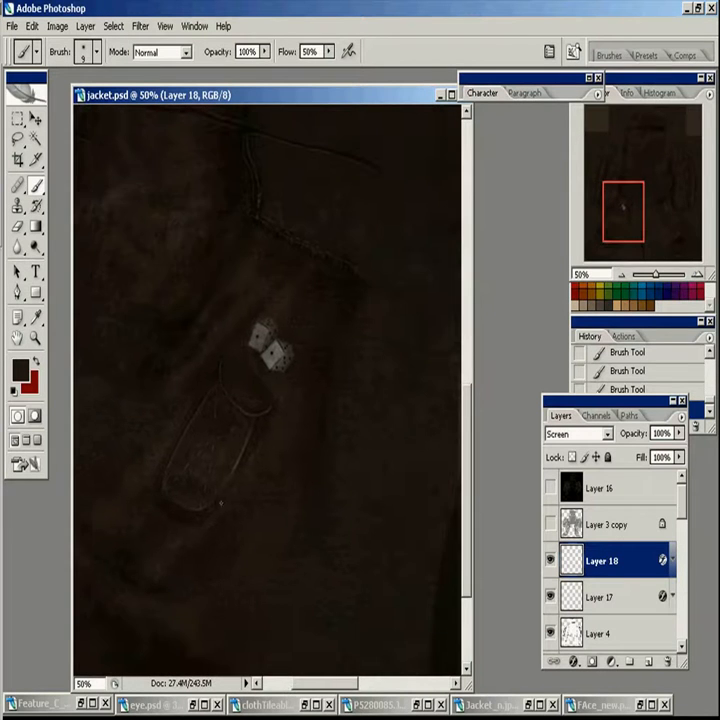
- Paint closer highlight detail on Layer 18, checking the strokes against the UV layout layer
{"action": "key", "text": "z"}
{"action": "left_click", "coordinate": [326, 411], "text": "alt"}
{"action": "left_click", "coordinate": [37, 187]}
{"action": "left_click_drag", "start_coordinate": [232, 242], "coordinate": [231, 450]}
{"action": "left_click_drag", "start_coordinate": [312, 440], "coordinate": [284, 372]}
{"action": "left_click", "coordinate": [550, 488]}
{"action": "left_click", "coordinate": [550, 488]}
{"action": "left_click_drag", "start_coordinate": [326, 275], "coordinate": [365, 290]}
- Save the texture as a JPEG copy over Jacket_d.jpg in the RAW folder
{"action": "key", "text": "z"}
{"action": "left_click", "coordinate": [408, 464], "text": "alt"}
{"action": "left_click_drag", "start_coordinate": [342, 388], "coordinate": [437, 376]}
{"action": "key", "text": "ctrl+shift+s"}
{"action": "left_click", "coordinate": [198, 315]}
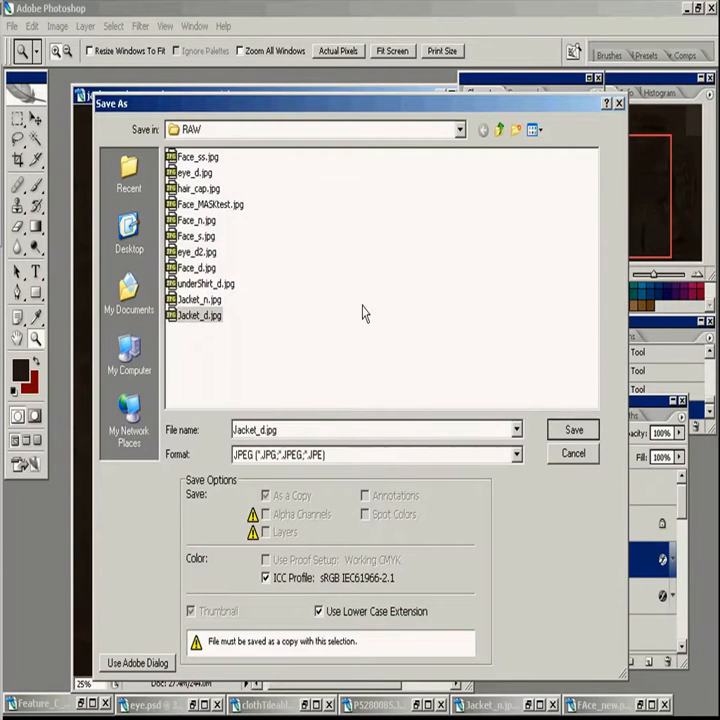
{"action": "key", "text": "Return"}
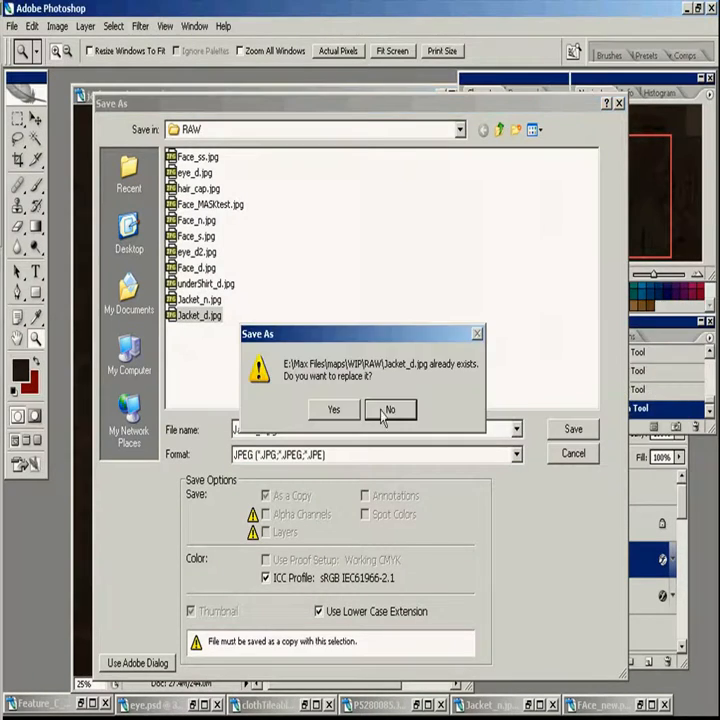
{"action": "key", "text": "Return"}
{"action": "key", "text": "Return"}
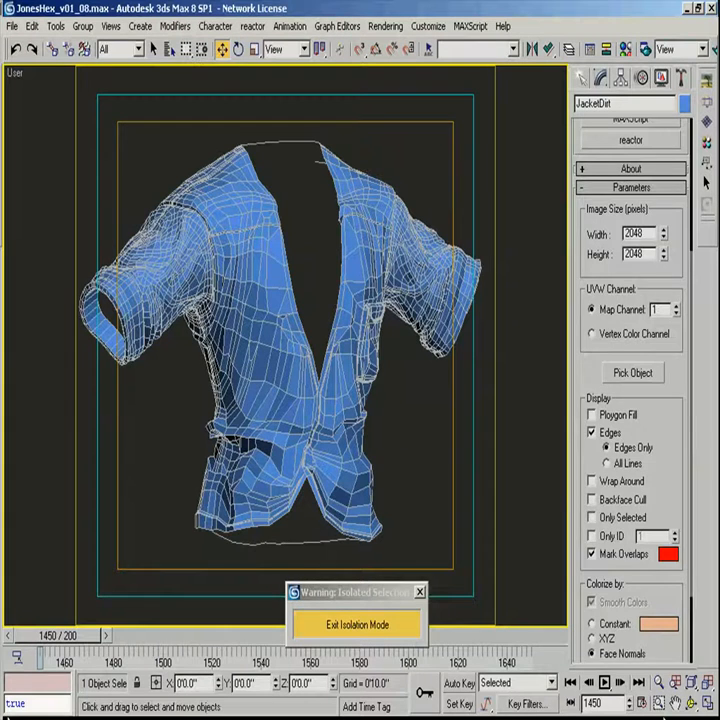
- Switch to 3ds Max and view the jacket model through the camera
{"action": "left_click", "coordinate": [600, 77]}
{"action": "key", "text": "c"}
{"action": "key", "text": "Return"}
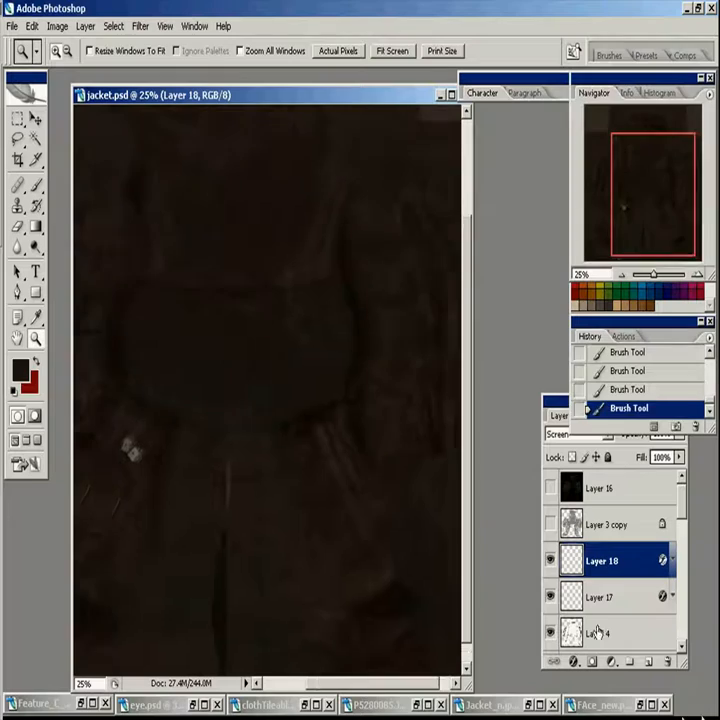
- Show the Layer 16 UV layout as a guide and start a dark seam on Layer 17 across the lower chest panel
{"action": "left_click", "coordinate": [550, 488]}
{"action": "left_click_drag", "start_coordinate": [114, 281], "coordinate": [211, 421]}
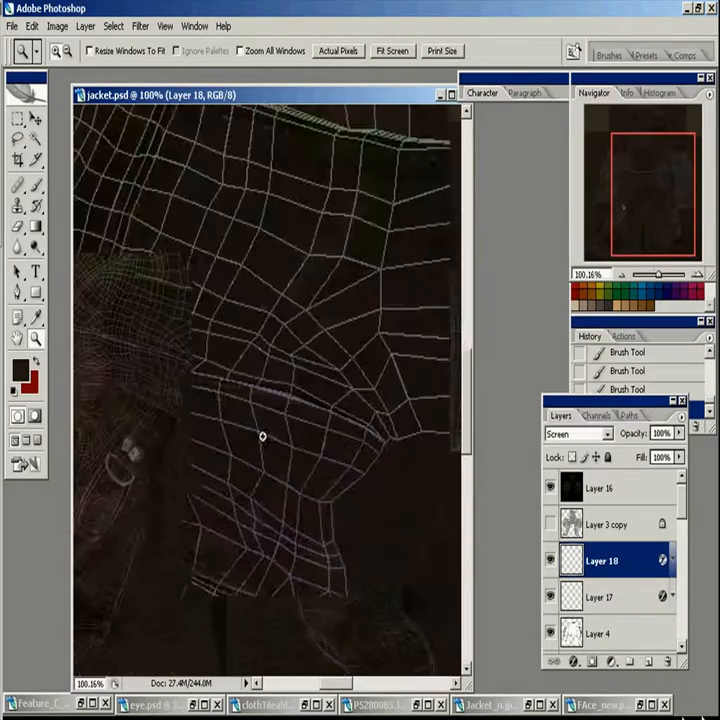
{"action": "left_click", "coordinate": [551, 488]}
{"action": "key", "text": "b"}
{"action": "left_click", "coordinate": [260, 390], "text": "alt"}
{"action": "left_click", "coordinate": [568, 600]}
{"action": "left_click", "coordinate": [550, 488]}
{"action": "left_click_drag", "start_coordinate": [352, 468], "coordinate": [110, 345]}
{"action": "left_click_drag", "start_coordinate": [425, 430], "coordinate": [160, 305]}
{"action": "mouse_move", "coordinate": [379, 461]}
{"action": "left_mouse_down"}
{"action": "mouse_move", "coordinate": [320, 538]}
{"action": "mouse_move", "coordinate": [376, 456]}
{"action": "left_mouse_up"}
- Continue the dark seam on Layer 17 along the horizontal UV line across the opposite chest and side panel
{"action": "left_click_drag", "start_coordinate": [385, 215], "coordinate": [270, 600]}
{"action": "left_click", "coordinate": [301, 434], "text": "alt"}
{"action": "left_click_drag", "start_coordinate": [301, 434], "coordinate": [357, 497]}
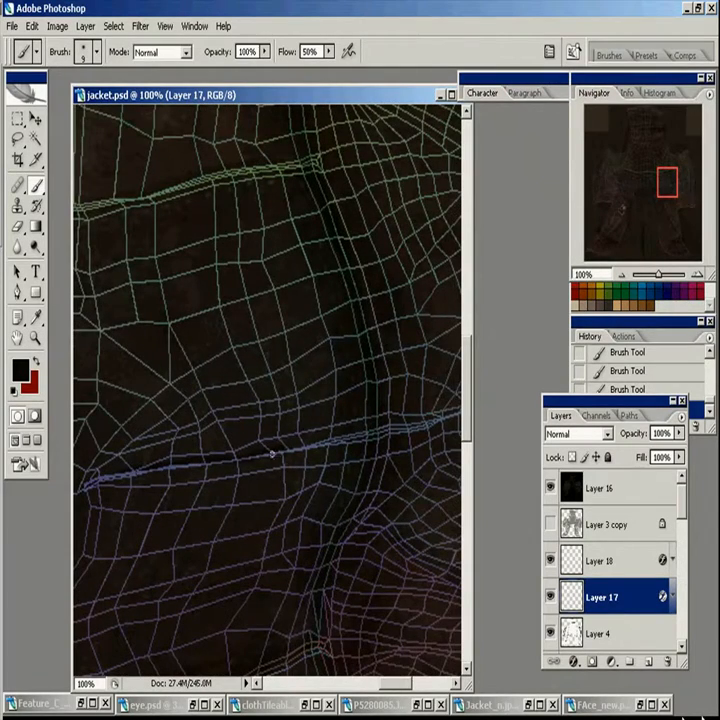
{"action": "mouse_move", "coordinate": [400, 425]}
{"action": "left_mouse_down"}
{"action": "mouse_move", "coordinate": [252, 454]}
{"action": "mouse_move", "coordinate": [389, 425]}
{"action": "left_mouse_up"}
{"action": "mouse_move", "coordinate": [410, 434]}
{"action": "left_mouse_down"}
{"action": "mouse_move", "coordinate": [268, 436]}
{"action": "mouse_move", "coordinate": [319, 423]}
{"action": "left_mouse_up"}
{"action": "left_click_drag", "start_coordinate": [372, 392], "coordinate": [223, 383]}
{"action": "mouse_move", "coordinate": [341, 333]}
{"action": "left_mouse_down"}
{"action": "mouse_move", "coordinate": [341, 307]}
{"action": "mouse_move", "coordinate": [369, 368]}
{"action": "left_mouse_up"}
{"action": "left_click_drag", "start_coordinate": [290, 423], "coordinate": [460, 424]}
- Enlarge the brush to 50, lower its opacity to 57% and paint soft dark shading around the new seam on Layer 17
{"action": "key", "text": "bracketright"}
{"action": "key", "text": "bracketright"}
{"action": "key", "text": "bracketright"}
{"action": "key", "text": "bracketright"}
{"action": "key", "text": "bracketright"}
{"action": "left_click_drag", "start_coordinate": [264, 52], "coordinate": [233, 56]}
{"action": "left_click_drag", "start_coordinate": [287, 413], "coordinate": [393, 388]}
{"action": "left_click_drag", "start_coordinate": [305, 375], "coordinate": [644, 318]}
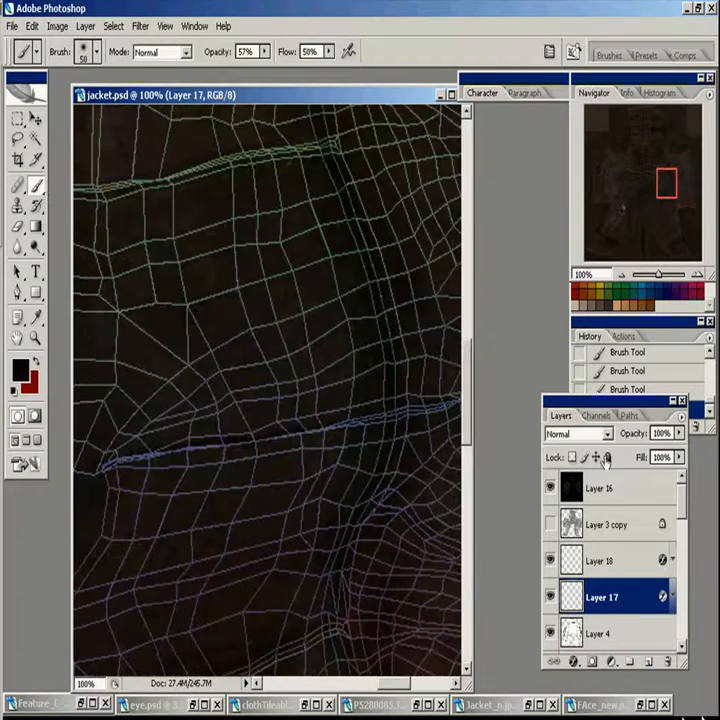
- Start highlights beside the new seam on Layer 18 with a sampled lighter brown and a size 9 brush, and hide Layer 16
{"action": "left_click", "coordinate": [603, 560]}
{"action": "left_click_drag", "start_coordinate": [165, 520], "coordinate": [325, 372]}
{"action": "left_click_drag", "start_coordinate": [180, 423], "coordinate": [397, 269]}
{"action": "left_click", "coordinate": [182, 537], "text": "alt"}
{"action": "left_click_drag", "start_coordinate": [430, 372], "coordinate": [315, 637]}
{"action": "mouse_move", "coordinate": [455, 417]}
{"action": "left_mouse_down"}
{"action": "mouse_move", "coordinate": [338, 419]}
{"action": "mouse_move", "coordinate": [318, 435]}
{"action": "left_mouse_up"}
{"action": "key", "text": "bracketleft"}
{"action": "key", "text": "bracketleft"}
{"action": "key", "text": "bracketleft"}
{"action": "key", "text": "bracketleft"}
{"action": "key", "text": "bracketleft"}
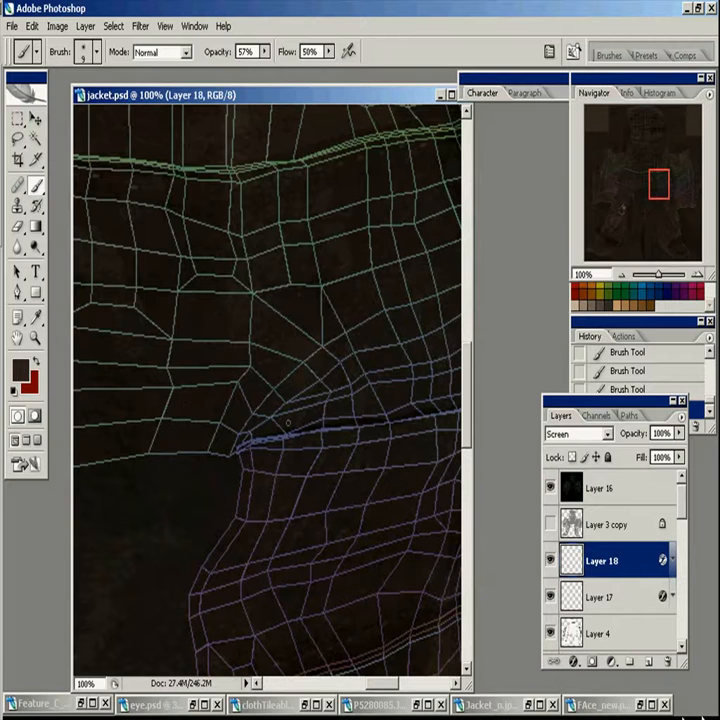
{"action": "left_click", "coordinate": [549, 487]}
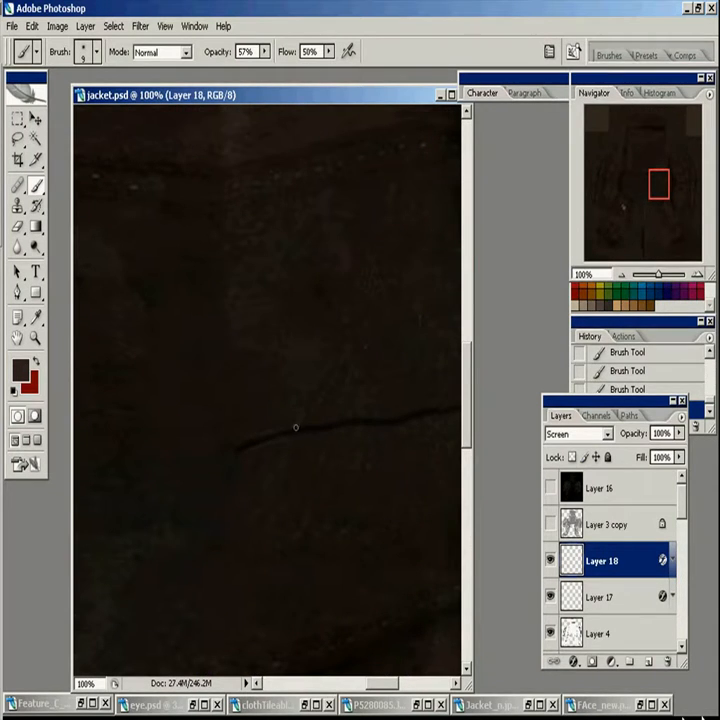
- Set the brush's blend mode to Screen and paint a thin highlight along the horizontal seam on Layer 18
{"action": "left_click_drag", "start_coordinate": [318, 432], "coordinate": [240, 465]}
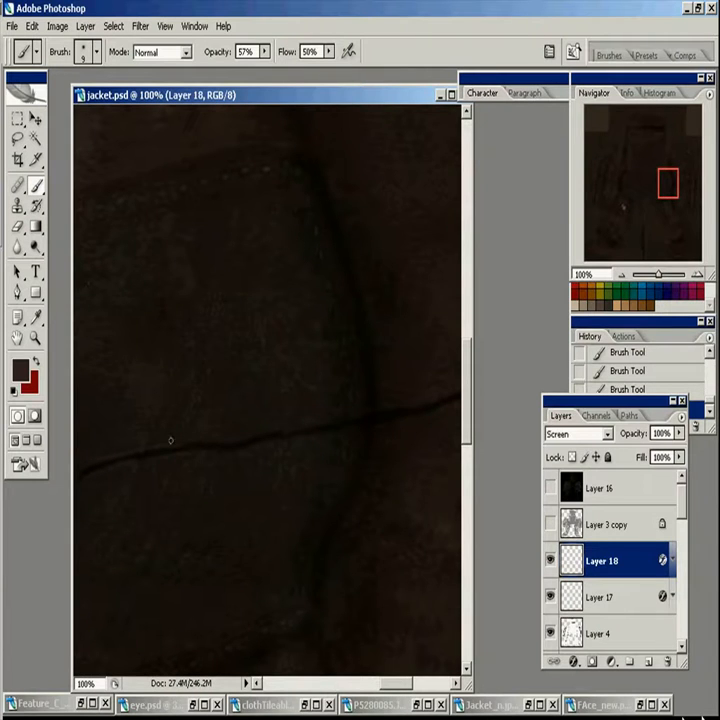
{"action": "left_click", "coordinate": [178, 52]}
{"action": "left_click", "coordinate": [162, 235]}
{"action": "left_click_drag", "start_coordinate": [208, 432], "coordinate": [175, 396]}
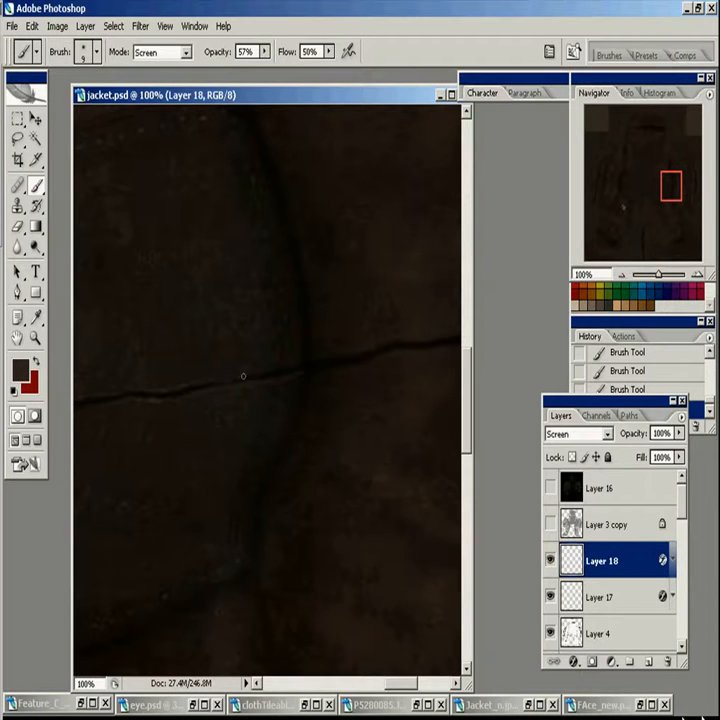
- Soften the seam highlight on Layer 18 with the Eraser and return to the Brush tool
{"action": "left_click", "coordinate": [20, 227]}
{"action": "right_click", "coordinate": [219, 373]}
{"action": "left_click_drag", "start_coordinate": [259, 416], "coordinate": [240, 414]}
{"action": "left_click", "coordinate": [262, 98]}
{"action": "key", "text": "b"}
- Extend the thin highlight on Layer 18 along the horizontal seam past the vertical side seam and folds
{"action": "mouse_move", "coordinate": [351, 288]}
{"action": "left_mouse_down"}
{"action": "mouse_move", "coordinate": [261, 333]}
{"action": "mouse_move", "coordinate": [249, 453]}
{"action": "mouse_move", "coordinate": [195, 503]}
{"action": "left_mouse_up"}
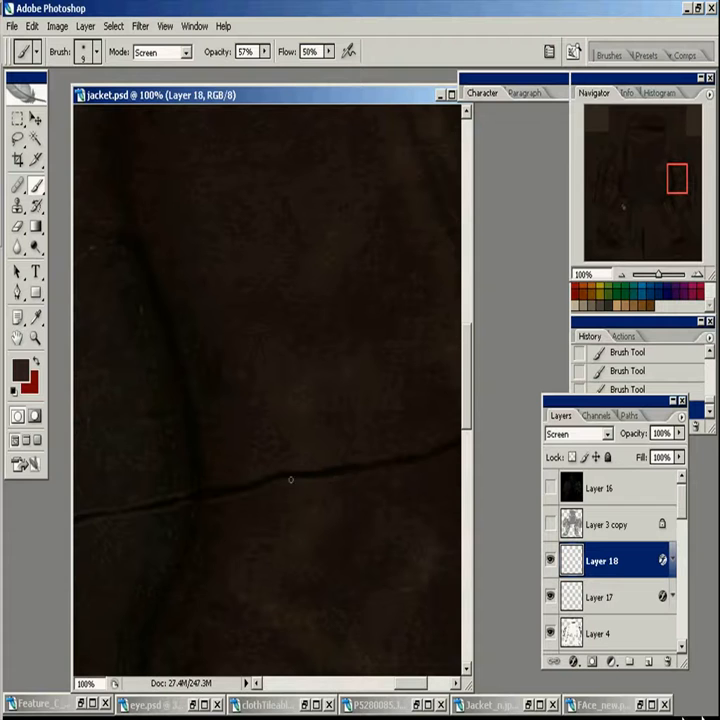
{"action": "left_click_drag", "start_coordinate": [376, 479], "coordinate": [195, 497]}
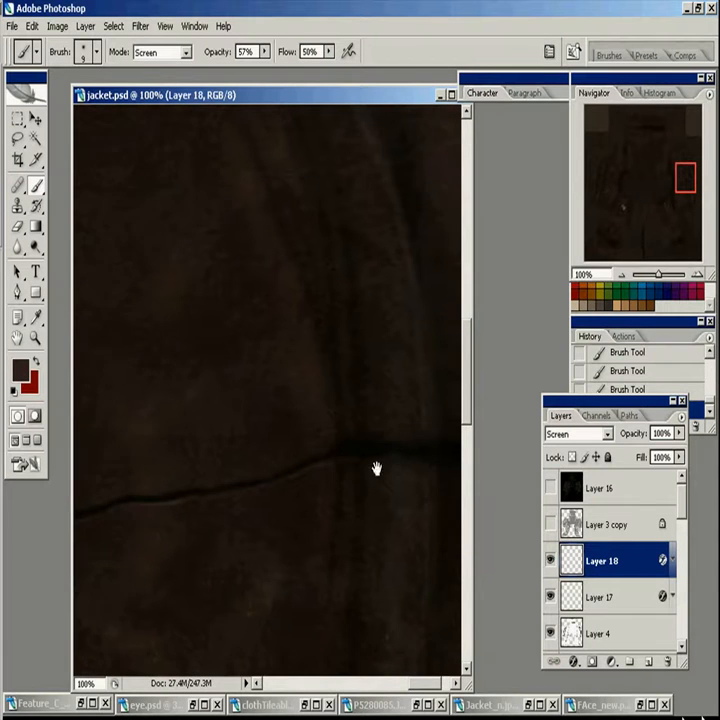
{"action": "left_click_drag", "start_coordinate": [376, 468], "coordinate": [355, 463]}
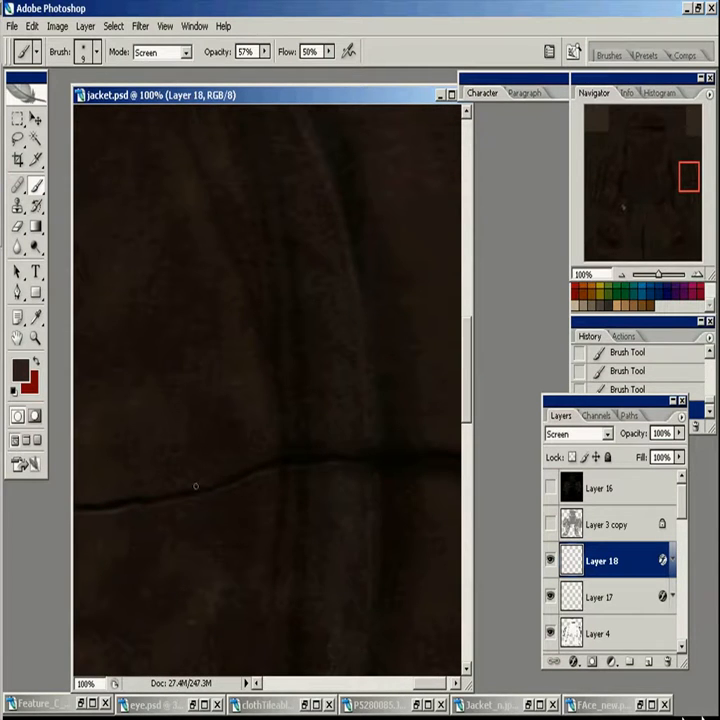
{"action": "left_click_drag", "start_coordinate": [195, 486], "coordinate": [345, 490]}
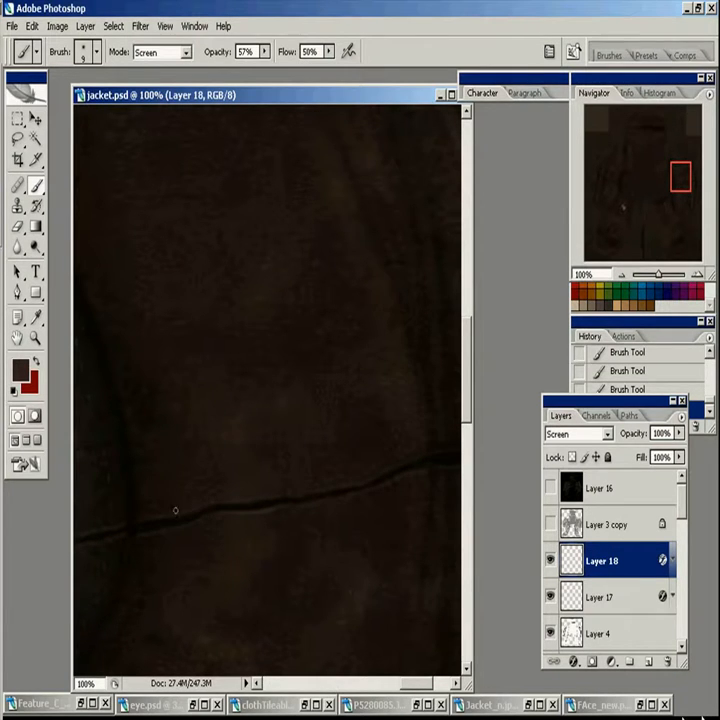
{"action": "left_click_drag", "start_coordinate": [222, 494], "coordinate": [330, 192]}
{"action": "left_click_drag", "start_coordinate": [222, 455], "coordinate": [415, 408]}
{"action": "left_click_drag", "start_coordinate": [140, 490], "coordinate": [440, 500]}
- Compare the jacket with Layer 18 hidden and shown, and erase excess highlight along the seams
{"action": "key", "text": "z"}
{"action": "left_click", "coordinate": [336, 511], "text": "alt"}
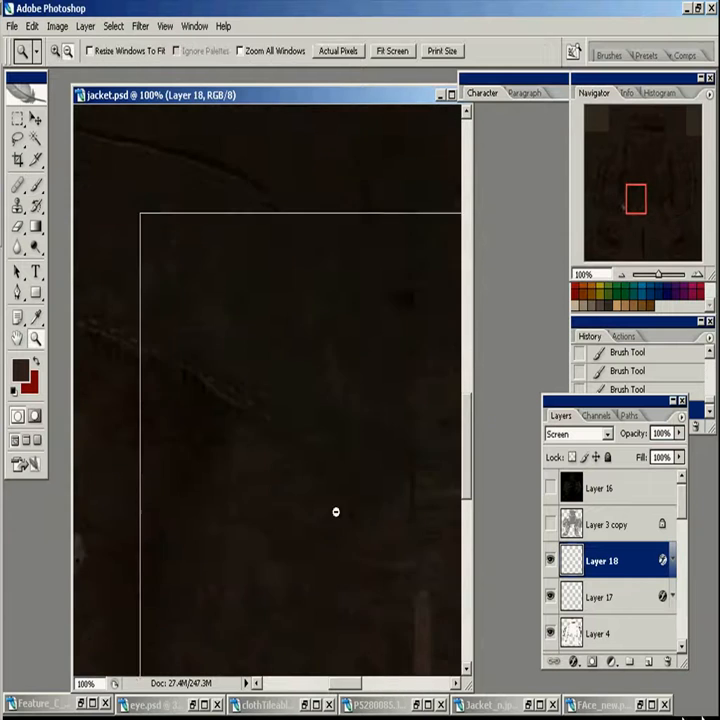
{"action": "left_click", "coordinate": [551, 560]}
{"action": "left_click", "coordinate": [551, 560]}
{"action": "key", "text": "e"}
{"action": "left_click_drag", "start_coordinate": [118, 390], "coordinate": [265, 436]}
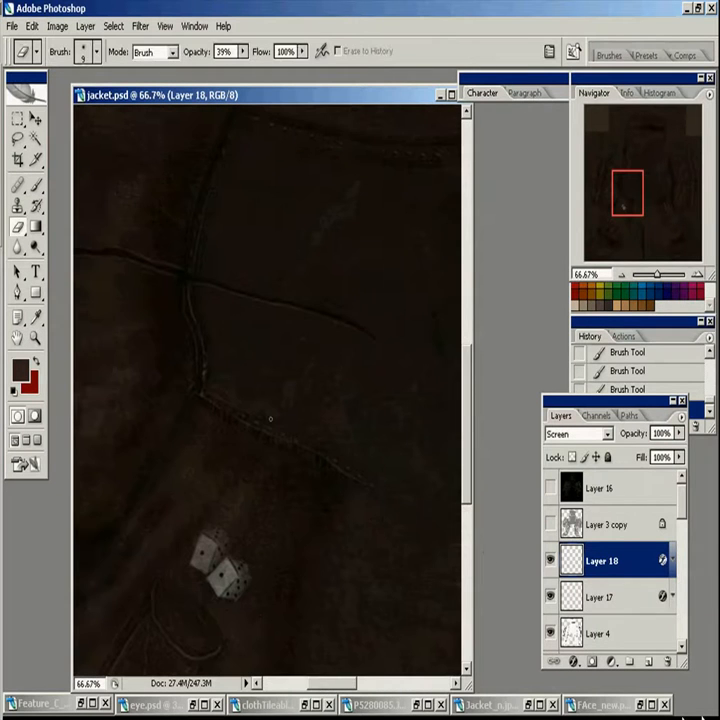
{"action": "left_click_drag", "start_coordinate": [313, 430], "coordinate": [76, 410]}
{"action": "left_click_drag", "start_coordinate": [404, 391], "coordinate": [163, 402]}
{"action": "left_click_drag", "start_coordinate": [291, 358], "coordinate": [400, 331]}
- Show the Layer 16 UV layout and paint highlight strokes on Layer 18 along the slanted lower panel seam
{"action": "left_click", "coordinate": [37, 186]}
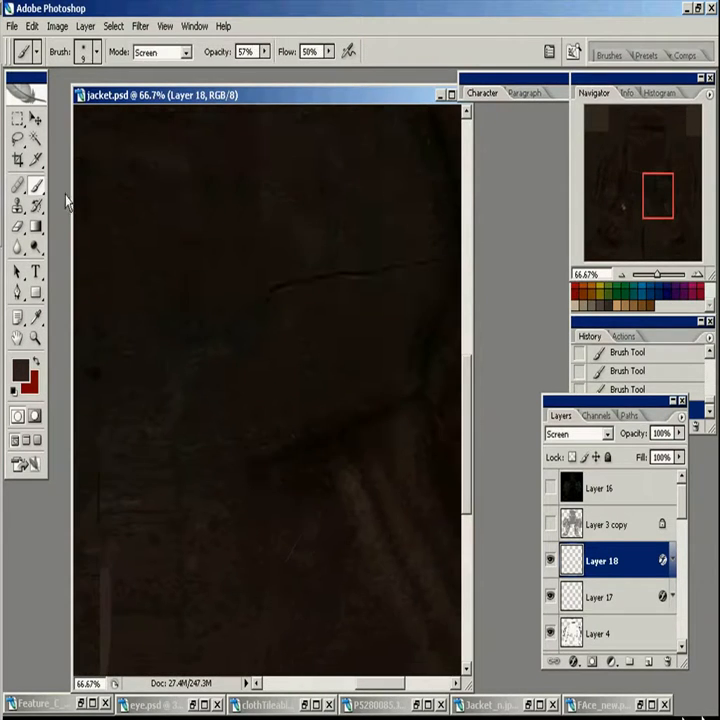
{"action": "left_click", "coordinate": [550, 488]}
{"action": "left_click", "coordinate": [243, 462]}
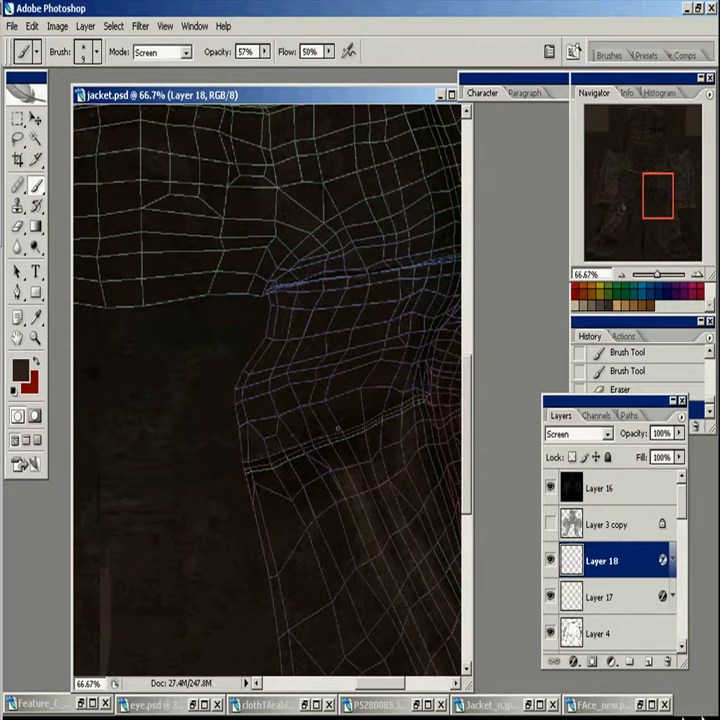
{"action": "left_click", "coordinate": [322, 436]}
{"action": "left_click", "coordinate": [308, 446]}
{"action": "left_click", "coordinate": [297, 456]}
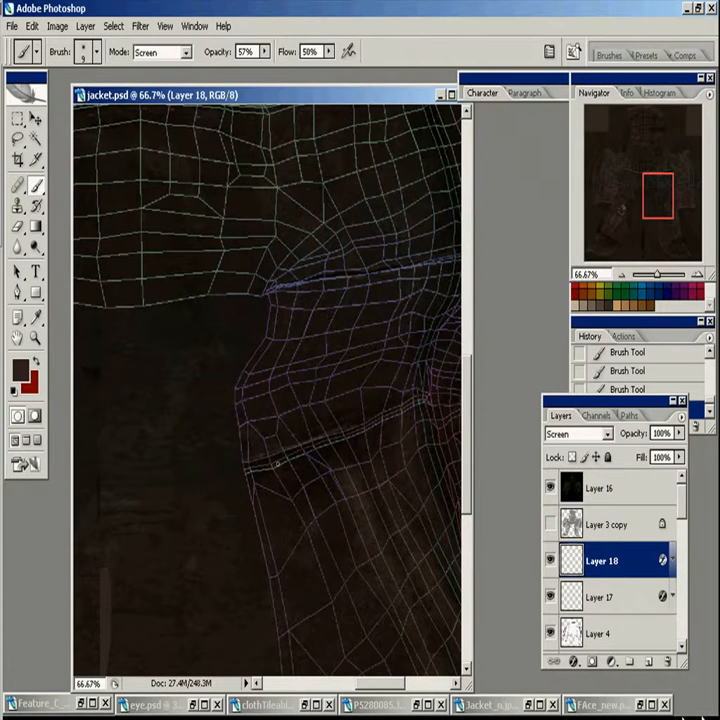
- Paint highlights on Layer 18 along the vertical side seam, following the UV edge loops between the panels
{"action": "left_click_drag", "start_coordinate": [419, 400], "coordinate": [265, 293]}
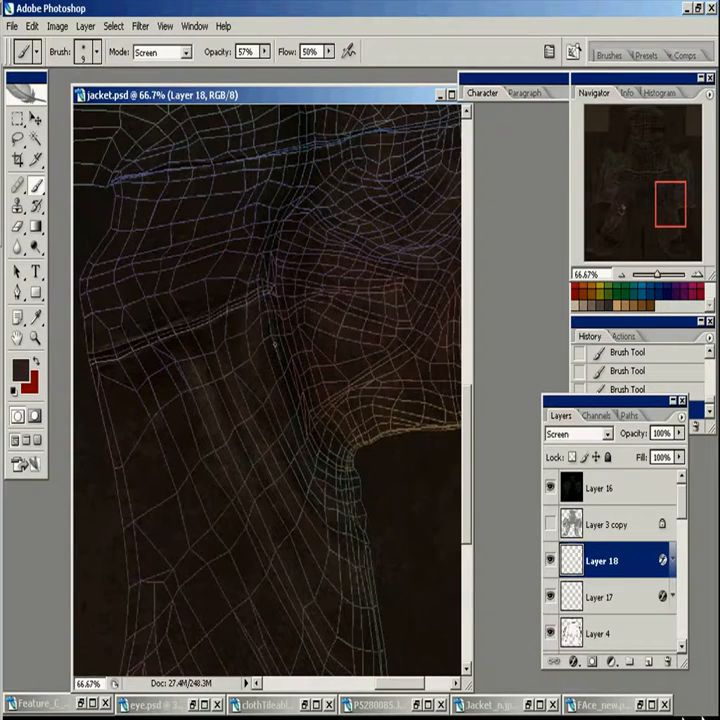
{"action": "scroll", "coordinate": [320, 315], "scroll_direction": "up", "scroll_amount": 8}
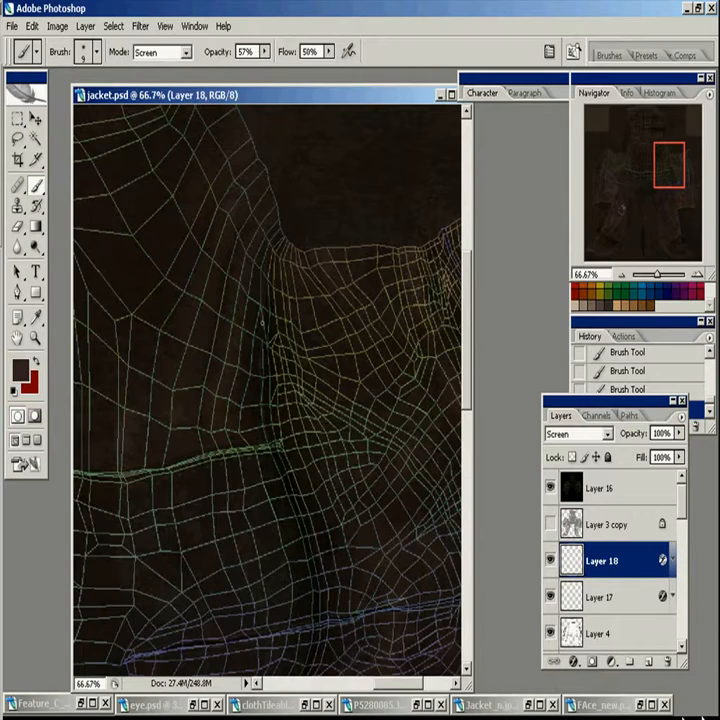
{"action": "left_click_drag", "start_coordinate": [276, 516], "coordinate": [276, 326]}
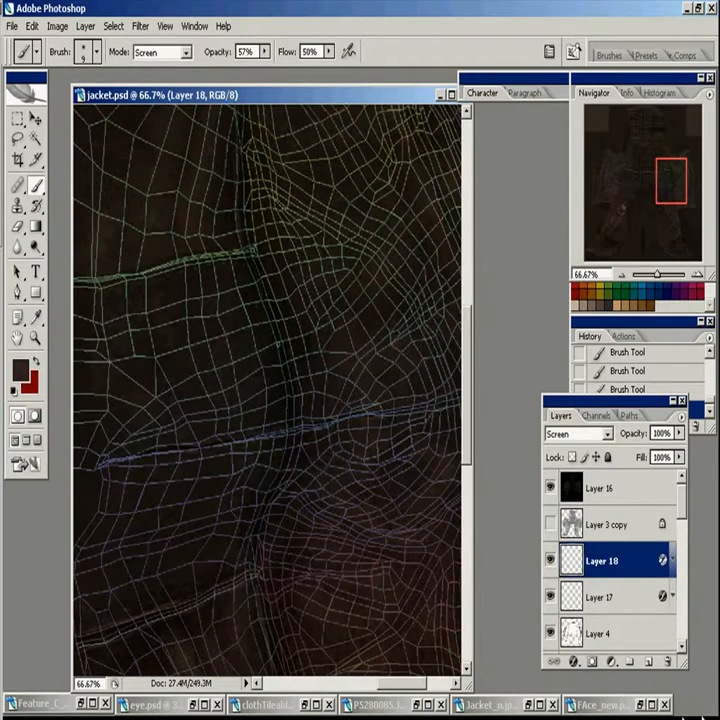
{"action": "left_click_drag", "start_coordinate": [288, 416], "coordinate": [291, 384]}
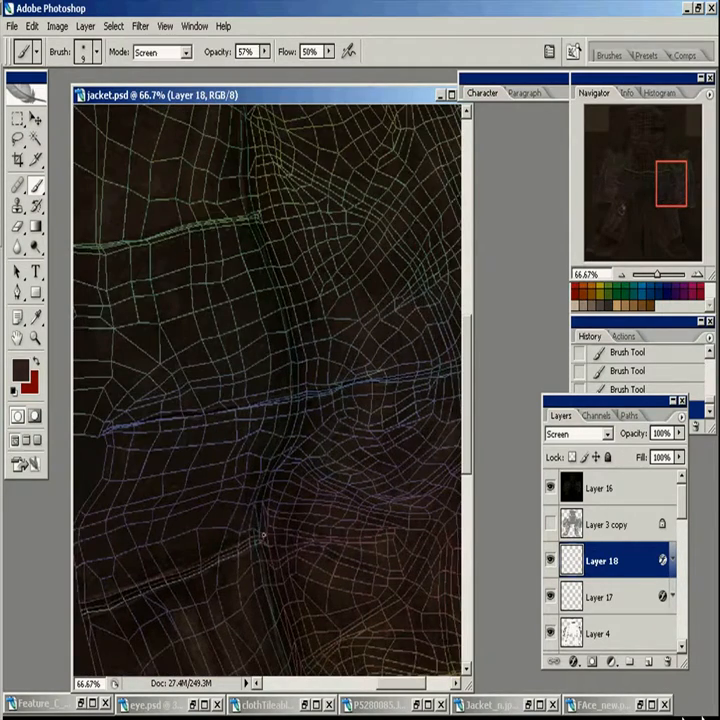
{"action": "left_click_drag", "start_coordinate": [244, 382], "coordinate": [374, 469]}
- Carry the Layer 18 seam highlights over to the opposite chest panel, working down towards the dice patch
{"action": "left_click_drag", "start_coordinate": [405, 377], "coordinate": [490, 512]}
{"action": "left_click_drag", "start_coordinate": [205, 530], "coordinate": [445, 350]}
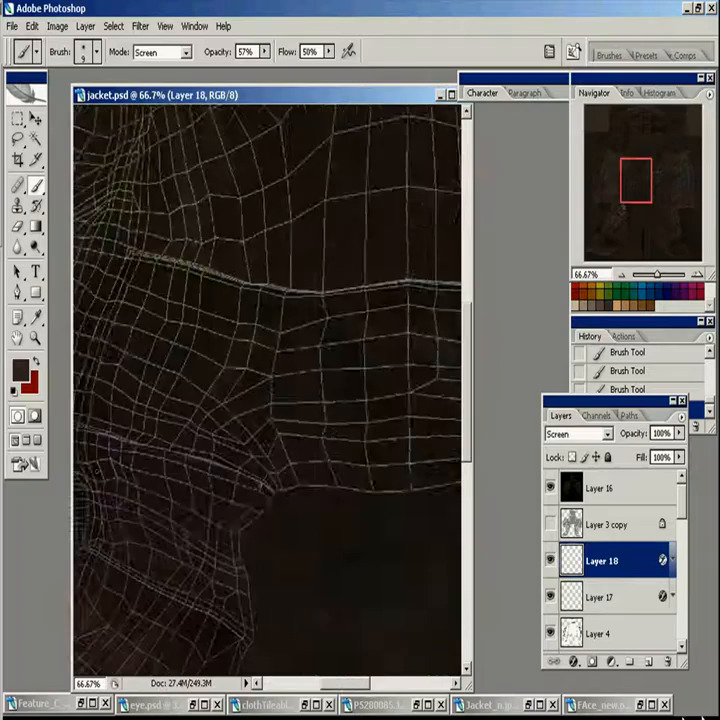
{"action": "left_click_drag", "start_coordinate": [240, 492], "coordinate": [387, 492]}
{"action": "left_click_drag", "start_coordinate": [238, 472], "coordinate": [314, 310]}
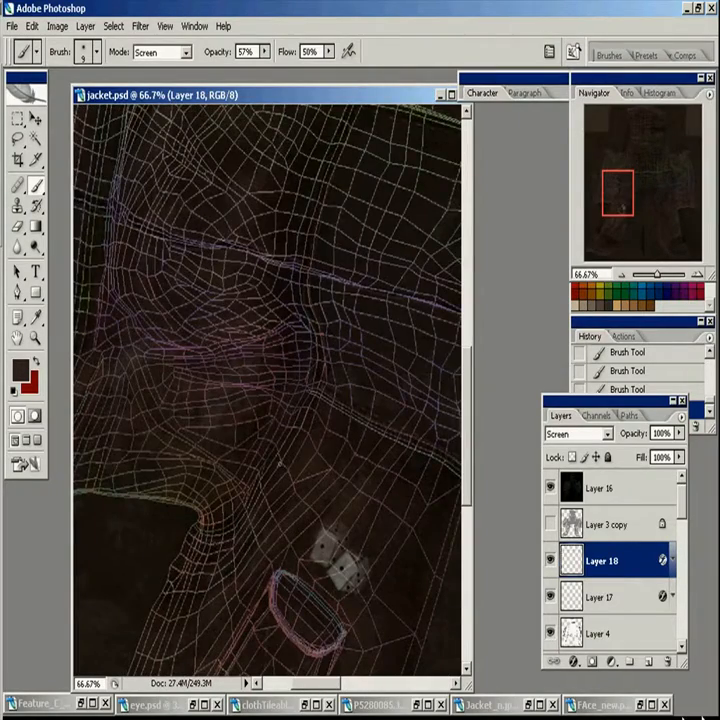
{"action": "left_click_drag", "start_coordinate": [350, 366], "coordinate": [416, 368]}
{"action": "left_click_drag", "start_coordinate": [304, 246], "coordinate": [288, 445]}
{"action": "mouse_move", "coordinate": [450, 432]}
{"action": "left_mouse_down"}
{"action": "mouse_move", "coordinate": [373, 276]}
{"action": "mouse_move", "coordinate": [185, 285]}
{"action": "left_mouse_up"}
{"action": "left_click_drag", "start_coordinate": [278, 510], "coordinate": [308, 322]}
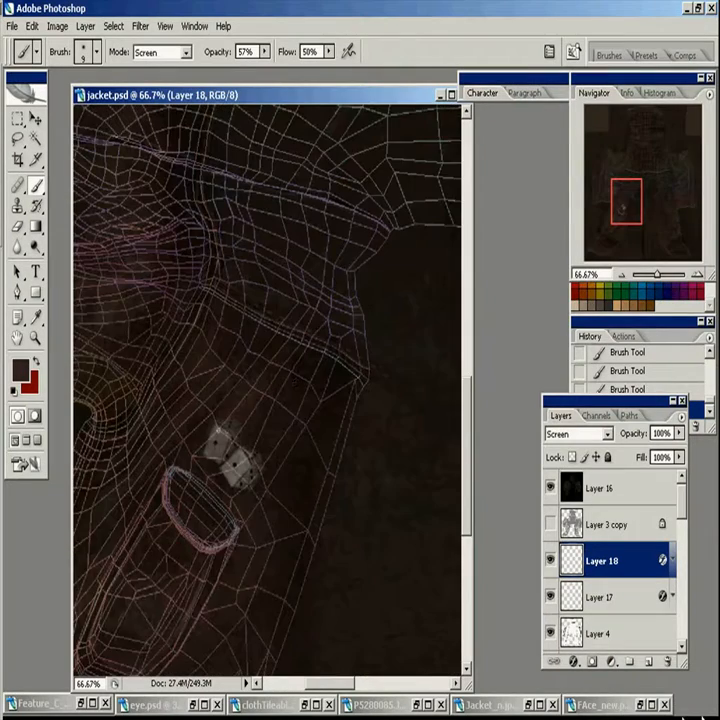
{"action": "left_click_drag", "start_coordinate": [232, 414], "coordinate": [243, 434]}
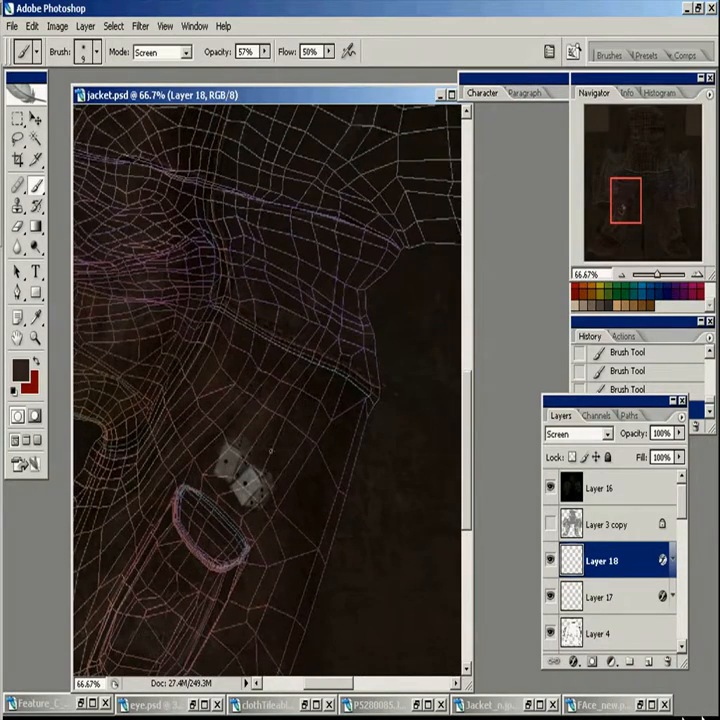
{"action": "left_click_drag", "start_coordinate": [248, 519], "coordinate": [278, 441]}
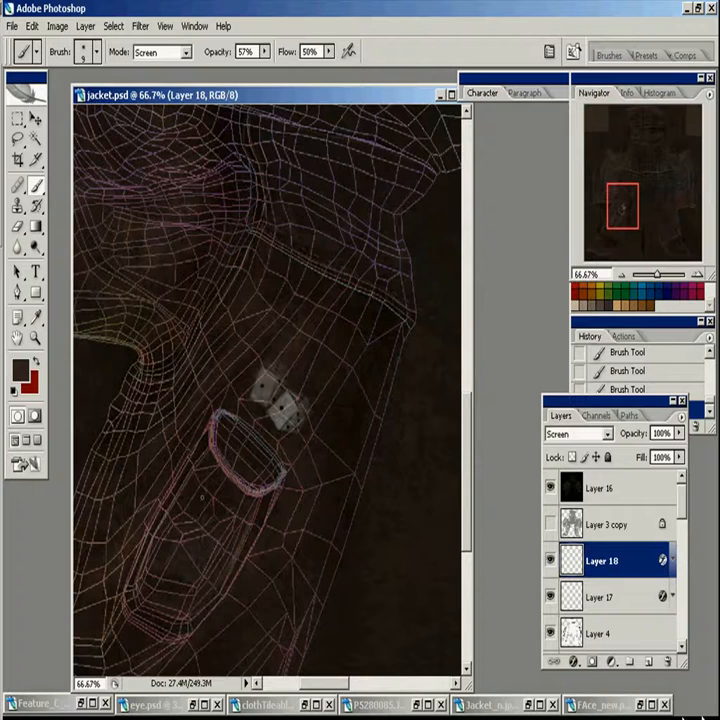
- Paint highlights on Layer 18 around the pocket below the dice and along its outer edges
{"action": "left_click_drag", "start_coordinate": [228, 515], "coordinate": [328, 370]}
{"action": "left_click_drag", "start_coordinate": [361, 562], "coordinate": [473, 542]}
{"action": "mouse_move", "coordinate": [408, 162]}
{"action": "left_mouse_down"}
{"action": "mouse_move", "coordinate": [250, 312]}
{"action": "mouse_move", "coordinate": [254, 375]}
{"action": "left_mouse_up"}
{"action": "mouse_move", "coordinate": [227, 418]}
{"action": "left_mouse_down"}
{"action": "mouse_move", "coordinate": [237, 438]}
{"action": "mouse_move", "coordinate": [267, 462]}
{"action": "left_mouse_up"}
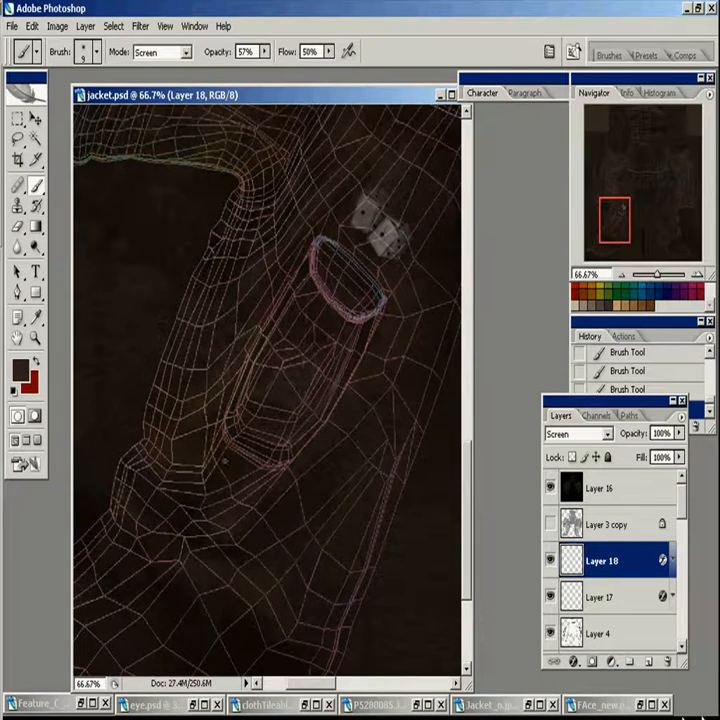
{"action": "left_click_drag", "start_coordinate": [343, 329], "coordinate": [303, 551]}
- Hide the Layer 16 UV layout and add closer highlight strokes on Layer 18
{"action": "key", "text": "z"}
{"action": "left_click", "coordinate": [340, 431], "text": "alt"}
{"action": "left_click", "coordinate": [350, 447], "text": "alt"}
{"action": "left_click", "coordinate": [550, 488]}
{"action": "left_click", "coordinate": [415, 502], "text": "alt"}
{"action": "left_click_drag", "start_coordinate": [416, 460], "coordinate": [444, 507]}
{"action": "key", "text": "b"}
{"action": "left_click_drag", "start_coordinate": [208, 411], "coordinate": [226, 514]}
{"action": "mouse_move", "coordinate": [401, 383]}
{"action": "left_mouse_down"}
{"action": "mouse_move", "coordinate": [366, 240]}
{"action": "mouse_move", "coordinate": [349, 233]}
{"action": "left_mouse_up"}
- Show Layer 16 again and paint broader highlight strokes on Layer 18 along the panel edge beside the pocket
{"action": "key", "text": "z"}
{"action": "left_click", "coordinate": [362, 464], "text": "alt"}
{"action": "left_click", "coordinate": [42, 190]}
{"action": "left_click", "coordinate": [550, 488]}
{"action": "mouse_move", "coordinate": [100, 397]}
{"action": "left_mouse_down"}
{"action": "mouse_move", "coordinate": [156, 473]}
{"action": "mouse_move", "coordinate": [257, 545]}
{"action": "left_mouse_up"}
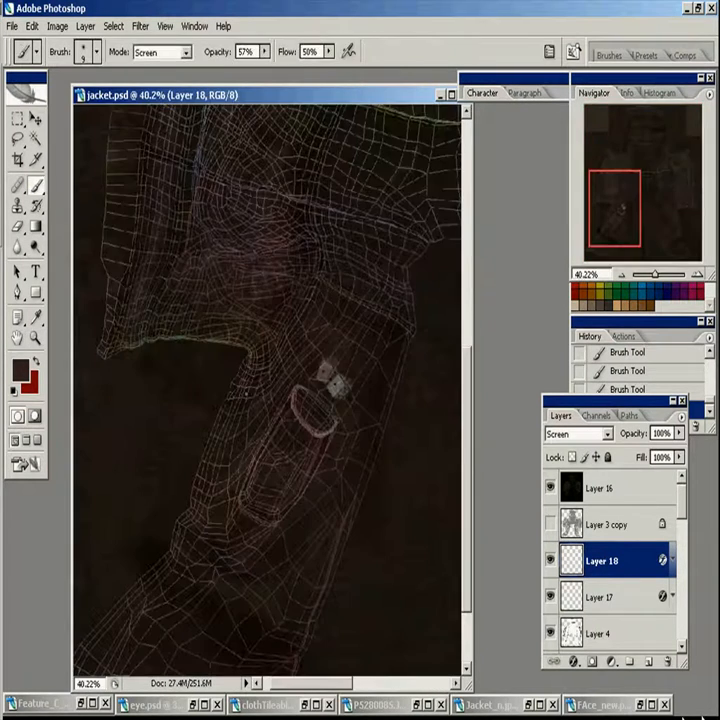
- Hide the Layer 16 UV layout and save the updated texture as a JPEG copy over Jacket_d.jpg
{"action": "left_click", "coordinate": [550, 488]}
{"action": "left_click", "coordinate": [374, 471], "text": "alt"}
{"action": "left_click", "coordinate": [374, 471], "text": "alt"}
{"action": "left_click", "coordinate": [374, 471], "text": "alt"}
{"action": "key", "text": "ctrl+shift+s"}
{"action": "left_click", "coordinate": [394, 456]}
{"action": "left_click", "coordinate": [300, 545]}
{"action": "left_click", "coordinate": [200, 315]}
{"action": "left_click", "coordinate": [572, 430]}
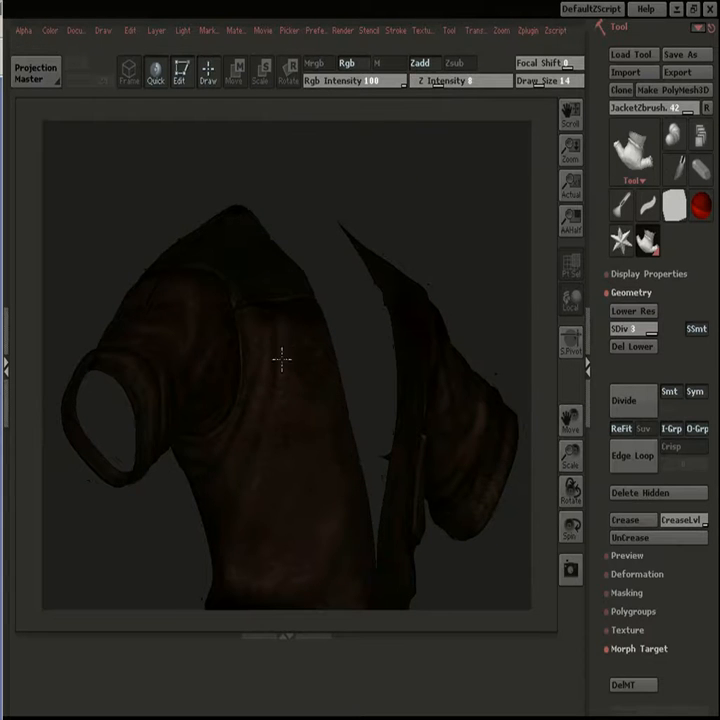
- Switch to ZBrush and examine the textured jacket sculpt from the side and front
{"action": "left_click_drag", "start_coordinate": [458, 188], "coordinate": [476, 126]}
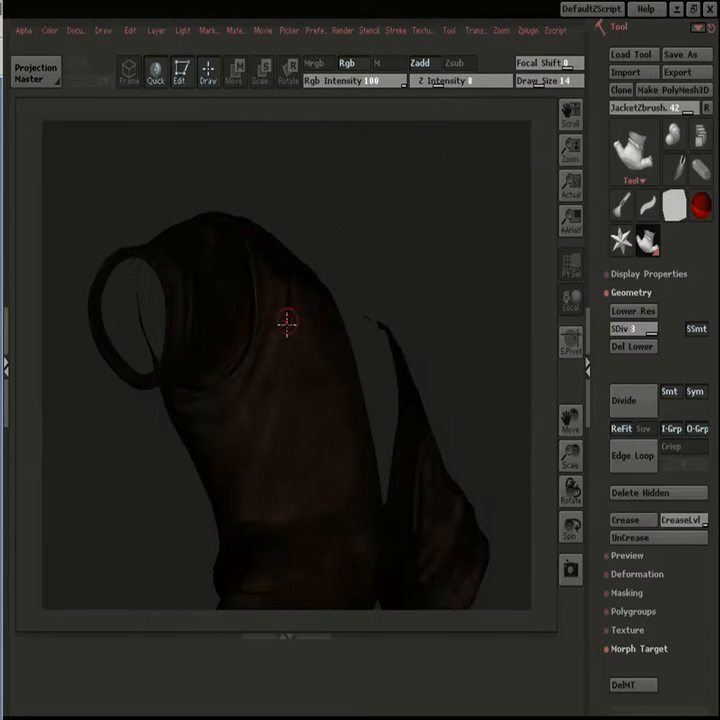
{"action": "left_click_drag", "start_coordinate": [465, 183], "coordinate": [357, 230]}
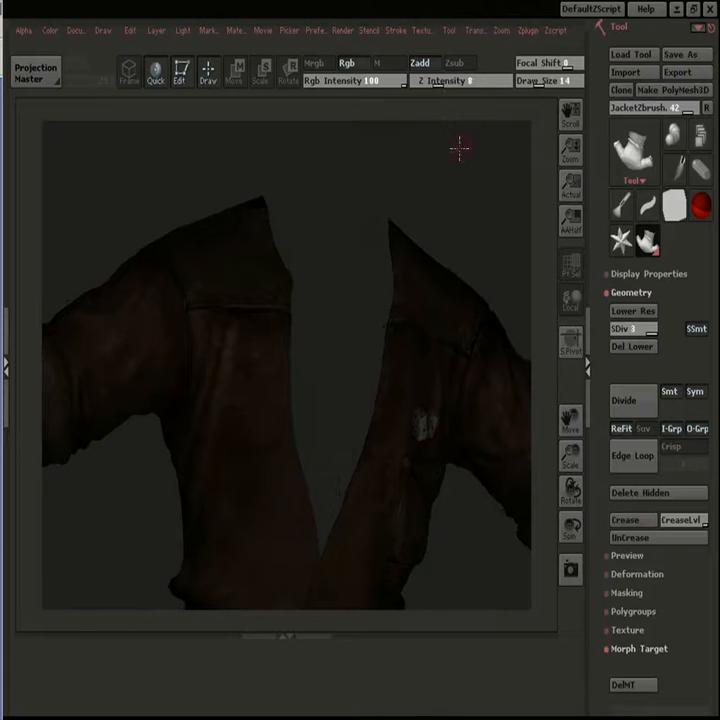
{"action": "left_click_drag", "start_coordinate": [445, 141], "coordinate": [349, 257]}
- Turn the jacket's texture off to check the bare sculpt, and reapply the dark jacket texture
{"action": "mouse_move", "coordinate": [423, 30]}
{"action": "left_click", "coordinate": [495, 104]}
{"action": "left_click_drag", "start_coordinate": [357, 188], "coordinate": [387, 137]}
{"action": "mouse_move", "coordinate": [423, 30]}
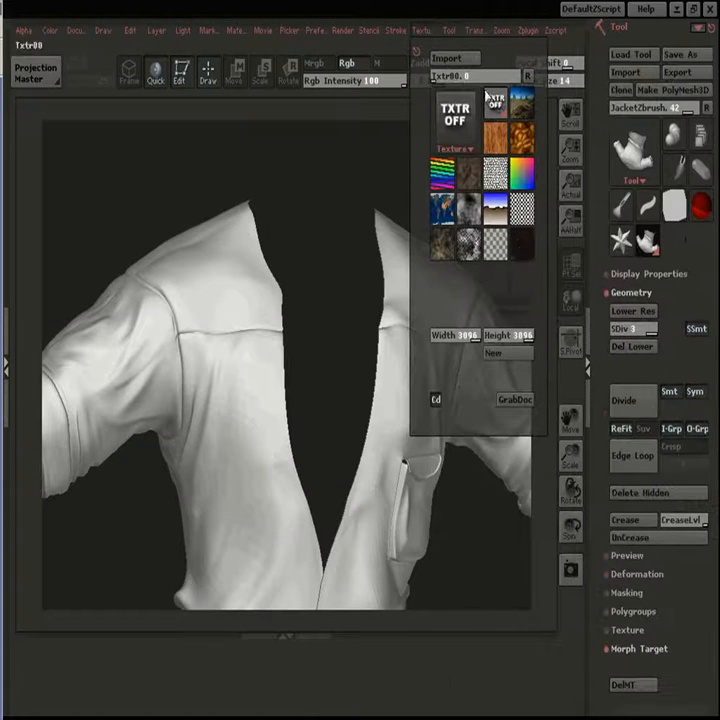
{"action": "left_click", "coordinate": [521, 244]}
{"action": "left_click_drag", "start_coordinate": [366, 366], "coordinate": [268, 470]}
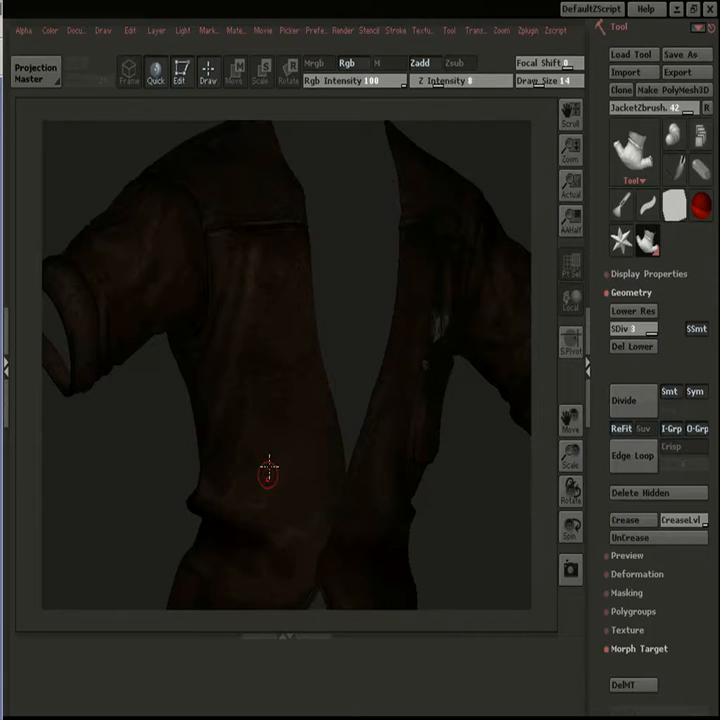
- Apply a different material to the jacket and examine the dice patch and chest pocket up close
{"action": "left_click_drag", "start_coordinate": [499, 227], "coordinate": [487, 177]}
{"action": "mouse_move", "coordinate": [352, 36]}
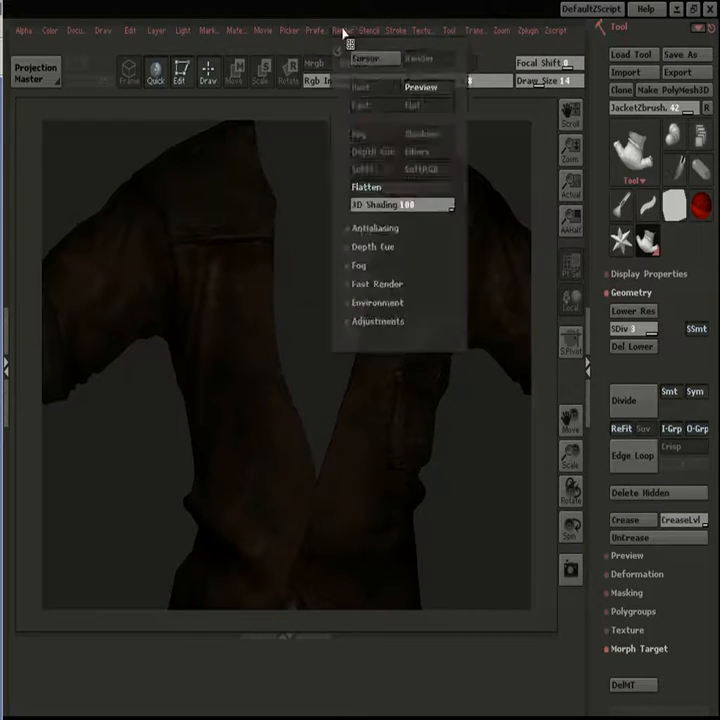
{"action": "mouse_move", "coordinate": [236, 31]}
{"action": "left_click", "coordinate": [336, 138]}
{"action": "left_click_drag", "start_coordinate": [291, 327], "coordinate": [244, 328]}
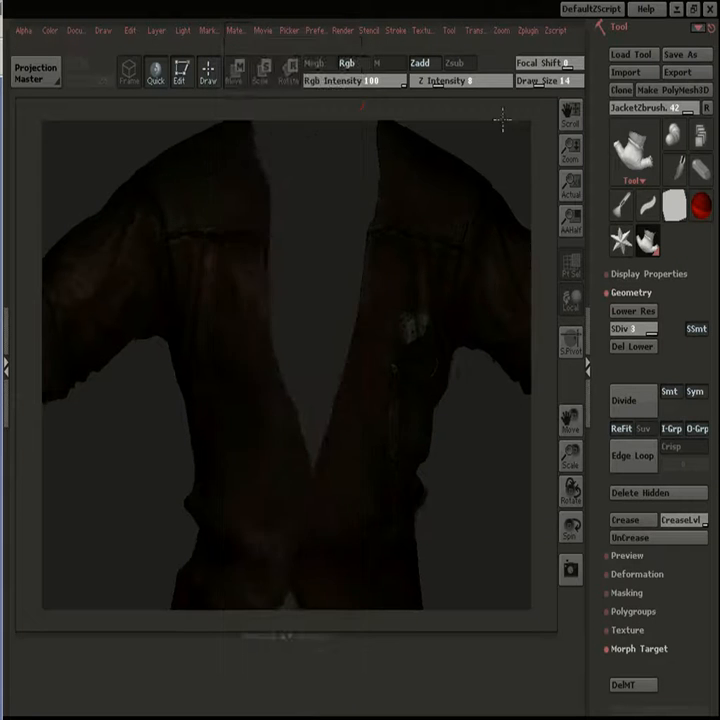
{"action": "left_click_drag", "start_coordinate": [505, 118], "coordinate": [231, 381]}
{"action": "left_click_drag", "start_coordinate": [503, 490], "coordinate": [420, 565]}
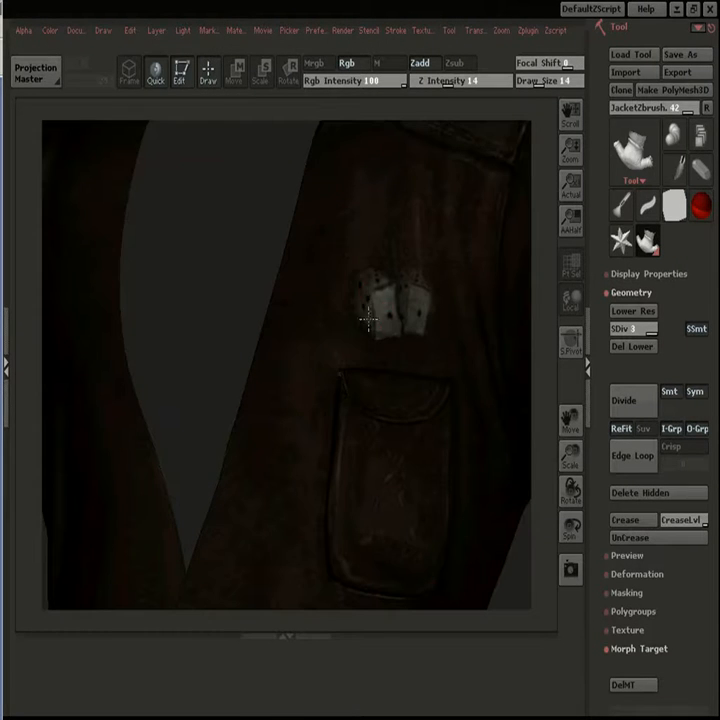
- Divide the jacket mesh to subdivision level 4 and reframe the whole jacket
{"action": "left_click", "coordinate": [625, 402]}
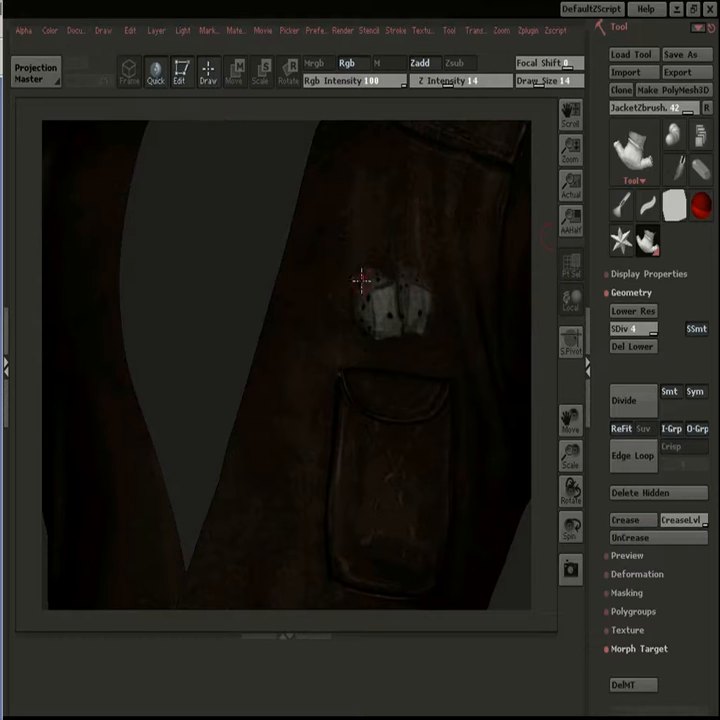
{"action": "left_click", "coordinate": [511, 31]}
{"action": "left_click", "coordinate": [395, 30]}
{"action": "left_click", "coordinate": [446, 58]}
{"action": "left_click", "coordinate": [415, 244]}
{"action": "left_click", "coordinate": [480, 381]}
{"action": "left_click", "coordinate": [468, 281]}
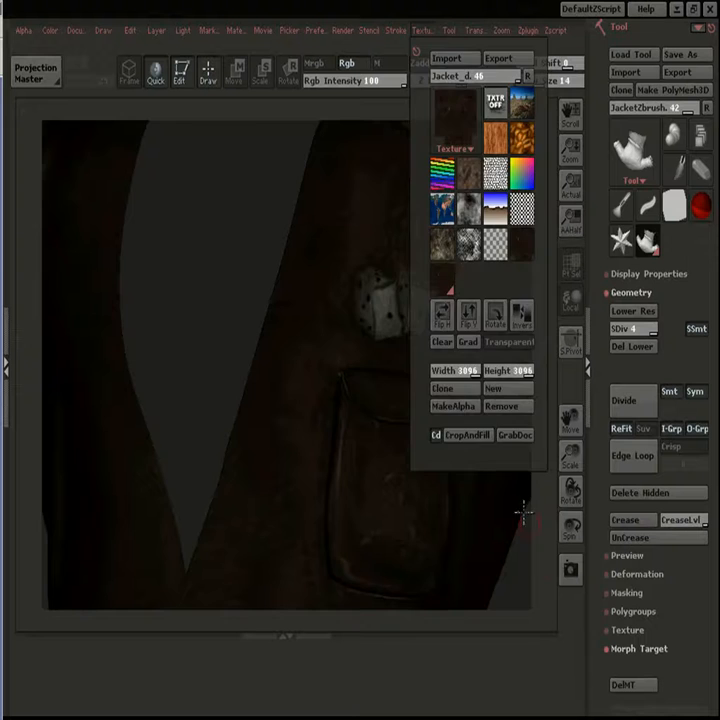
{"action": "key", "text": "f"}
- Mask the jacket by its texture's intensity and turn the texture off
{"action": "left_click_drag", "start_coordinate": [524, 553], "coordinate": [545, 520]}
{"action": "left_click", "coordinate": [617, 591]}
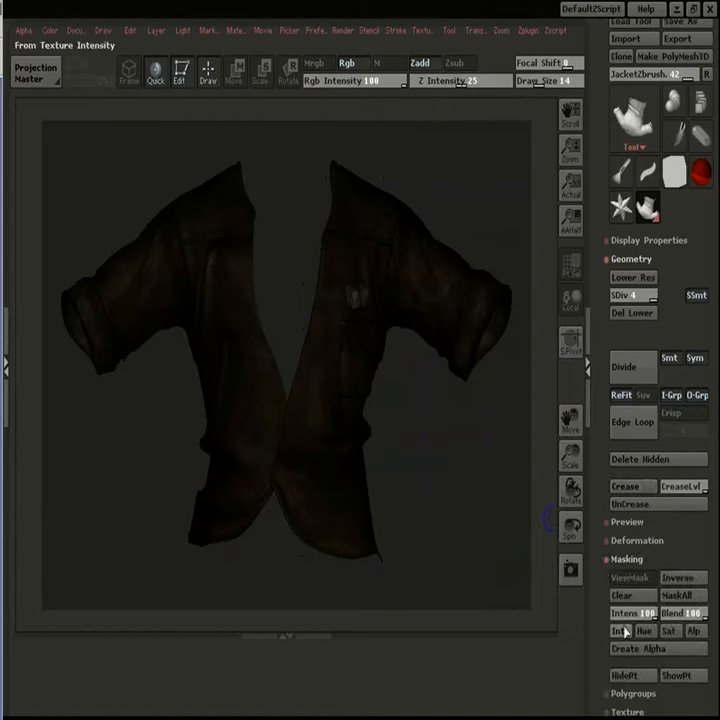
{"action": "left_click", "coordinate": [395, 31]}
{"action": "mouse_move", "coordinate": [423, 31]}
{"action": "left_click", "coordinate": [495, 106]}
- Apply the Inflat and Smooth deformations to the masked jacket to bring out relief around the patch and pocket
{"action": "mouse_move", "coordinate": [490, 479]}
{"action": "left_mouse_down"}
{"action": "mouse_move", "coordinate": [461, 538]}
{"action": "mouse_move", "coordinate": [498, 492]}
{"action": "left_mouse_up"}
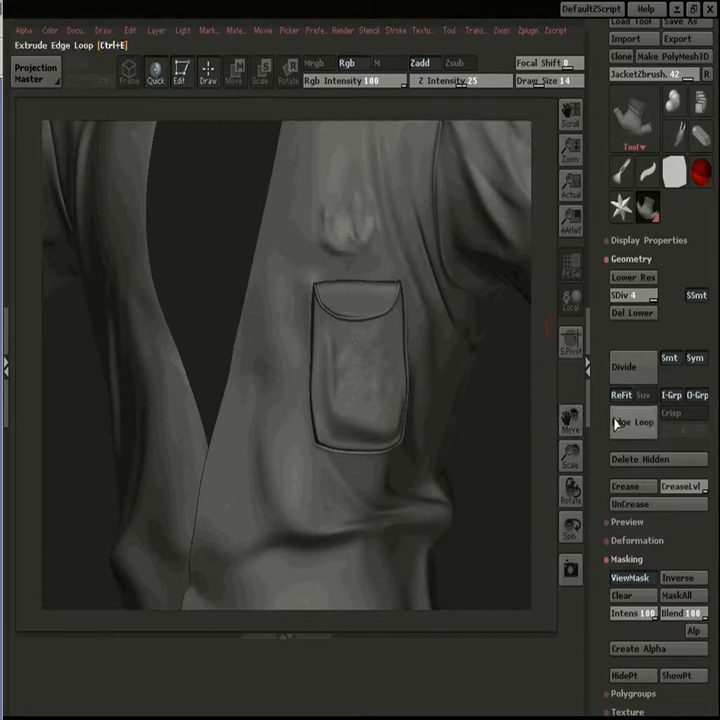
{"action": "left_click", "coordinate": [632, 541]}
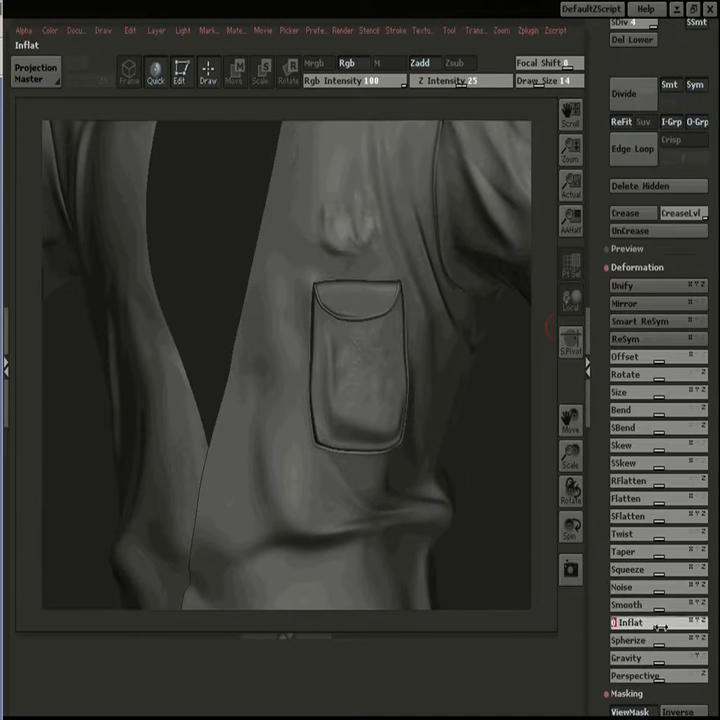
{"action": "left_click", "coordinate": [660, 625]}
{"action": "left_click", "coordinate": [664, 607]}
{"action": "left_click", "coordinate": [667, 605]}
{"action": "left_click", "coordinate": [660, 625]}
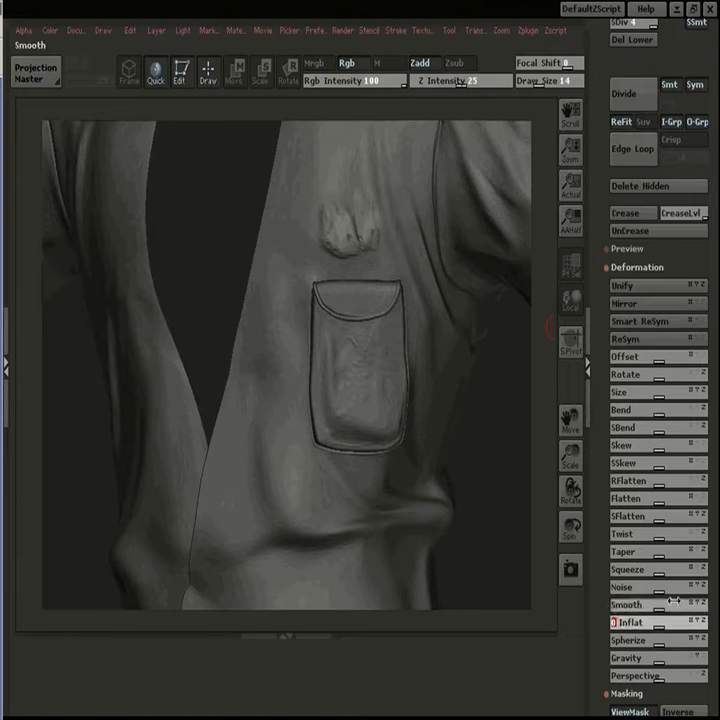
{"action": "left_click", "coordinate": [664, 607]}
- Clear the mask from the jacket
{"action": "left_click", "coordinate": [543, 503], "text": "alt"}
{"action": "left_click_drag", "start_coordinate": [543, 503], "coordinate": [505, 508]}
{"action": "left_click_drag", "start_coordinate": [607, 672], "coordinate": [607, 573]}
{"action": "left_click", "coordinate": [632, 637]}
{"action": "mouse_move", "coordinate": [466, 519]}
{"action": "left_mouse_down"}
{"action": "mouse_move", "coordinate": [511, 519]}
{"action": "mouse_move", "coordinate": [521, 540]}
{"action": "left_mouse_up"}
{"action": "mouse_move", "coordinate": [293, 356]}
{"action": "left_mouse_down"}
{"action": "mouse_move", "coordinate": [280, 430]}
{"action": "mouse_move", "coordinate": [226, 508]}
{"action": "left_mouse_up"}
{"action": "key", "text": "ctrl+z"}
- Switch to the Inflat sculpting brush, sculpt a fold on the jacket's front panel and set Z Intensity to 6
{"action": "mouse_move", "coordinate": [476, 31]}
{"action": "left_click", "coordinate": [505, 165]}
{"action": "left_click_drag", "start_coordinate": [472, 468], "coordinate": [465, 521]}
{"action": "left_click_drag", "start_coordinate": [214, 338], "coordinate": [206, 405]}
{"action": "left_click", "coordinate": [406, 80]}
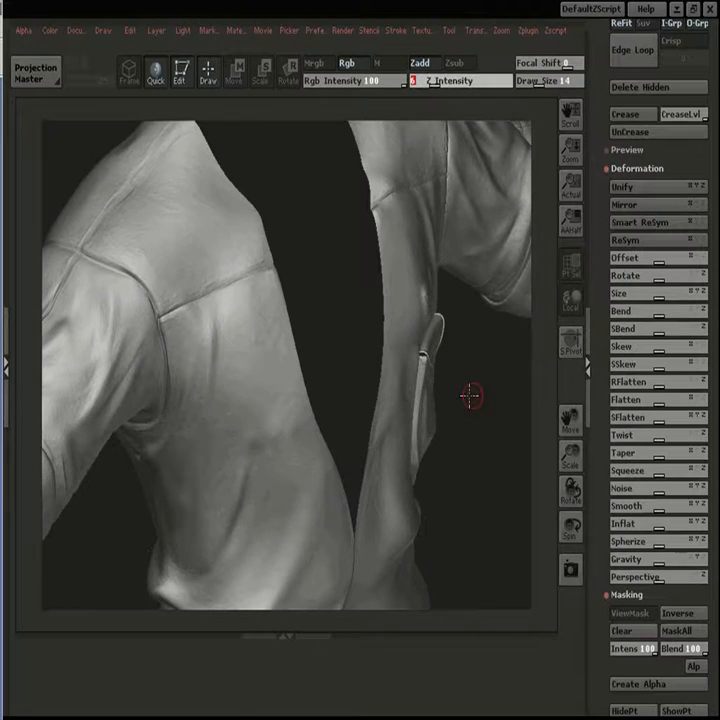
- Drop the jacket onto the canvas with Projection Master, with Deformation and Normalized on and Colors off
{"action": "left_click", "coordinate": [34, 72]}
{"action": "left_click", "coordinate": [256, 423]}
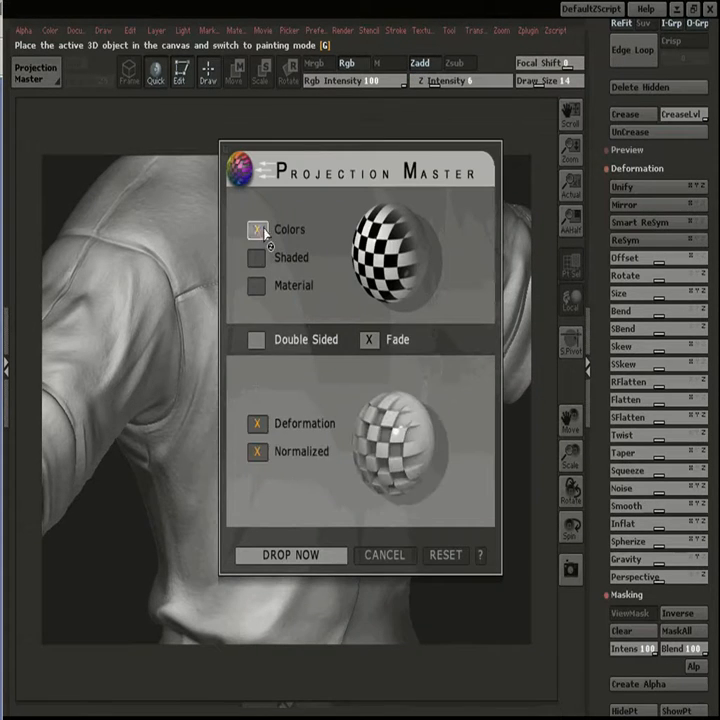
{"action": "left_click", "coordinate": [257, 229]}
{"action": "left_click", "coordinate": [290, 554]}
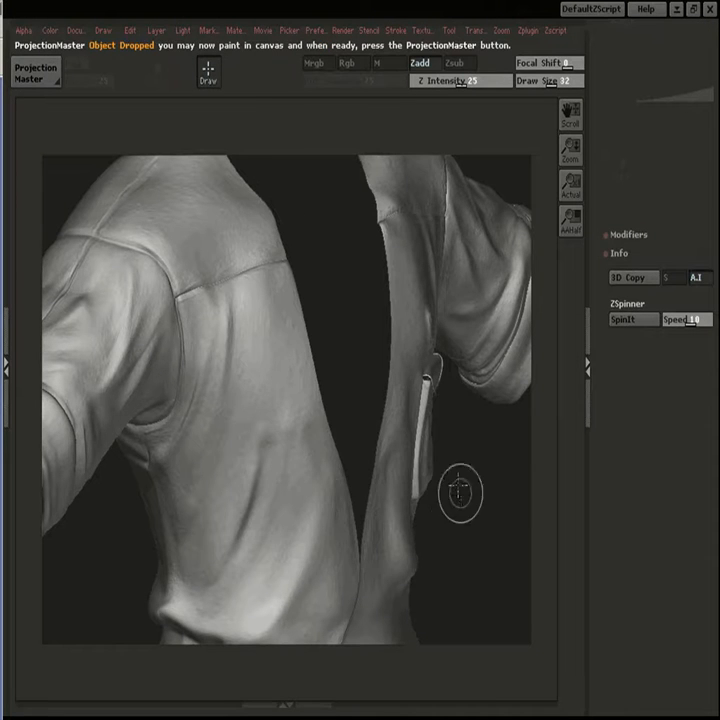
- Choose a drawing brush and the Brush 41 alpha for the dropped jacket
{"action": "key", "text": "space"}
{"action": "left_click", "coordinate": [377, 462]}
{"action": "left_click", "coordinate": [419, 494]}
{"action": "key", "text": "space"}
{"action": "left_click", "coordinate": [371, 523]}
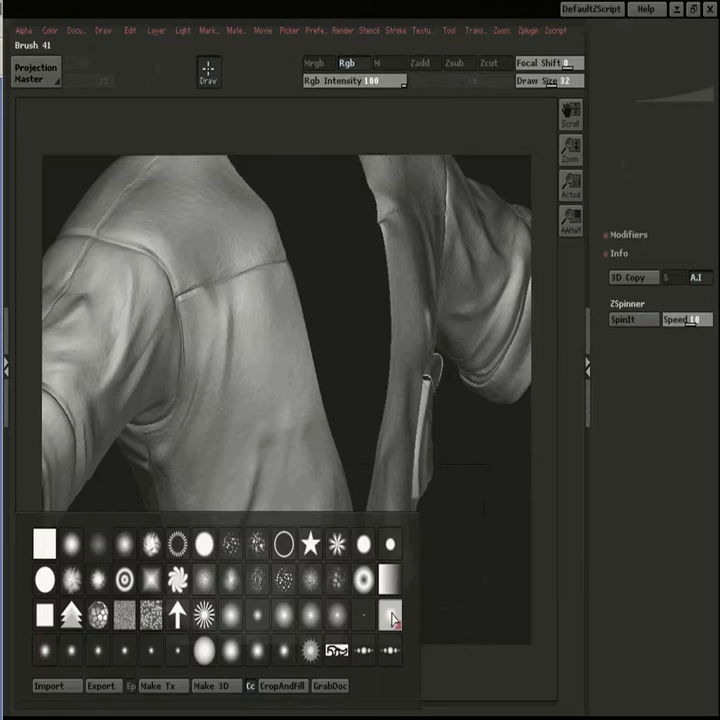
{"action": "left_click", "coordinate": [393, 618]}
- Set the brush to Zadd without color, Z Intensity 18 and Draw Size 22, and sculpt folds on the front panel
{"action": "left_click_drag", "start_coordinate": [256, 424], "coordinate": [238, 534]}
{"action": "key", "text": "ctrl+z"}
{"action": "left_click", "coordinate": [347, 63]}
{"action": "left_click", "coordinate": [420, 63]}
{"action": "left_click", "coordinate": [448, 81]}
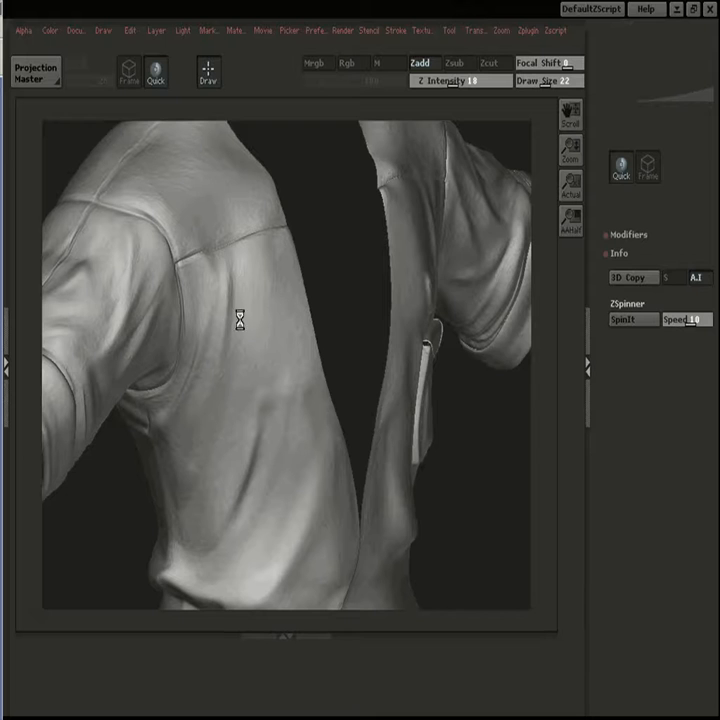
{"action": "left_click", "coordinate": [422, 31]}
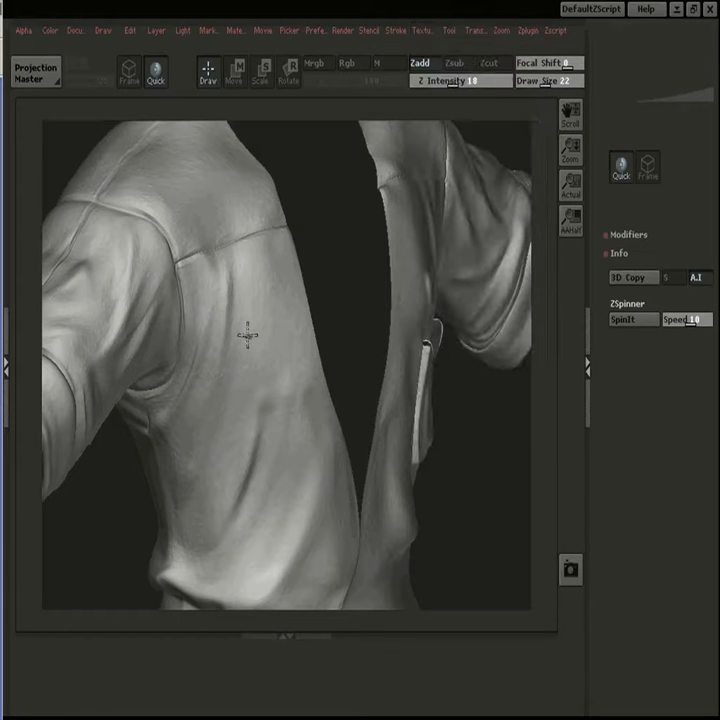
{"action": "left_click_drag", "start_coordinate": [223, 351], "coordinate": [198, 432]}
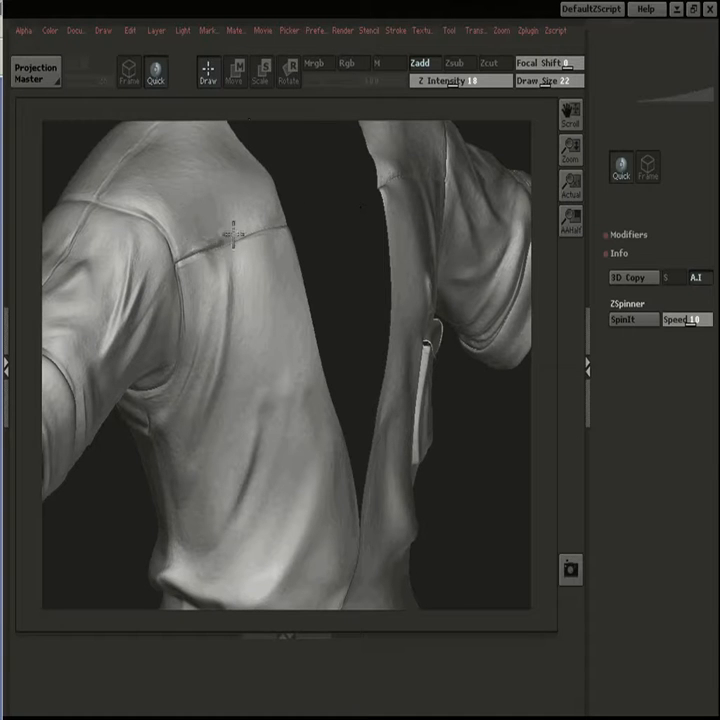
- Set Z Intensity to 5 and sculpt softer folds along the shoulder seam, chest and waist
{"action": "left_click", "coordinate": [435, 81]}
{"action": "type", "text": "5"}
{"action": "key", "text": "Return"}
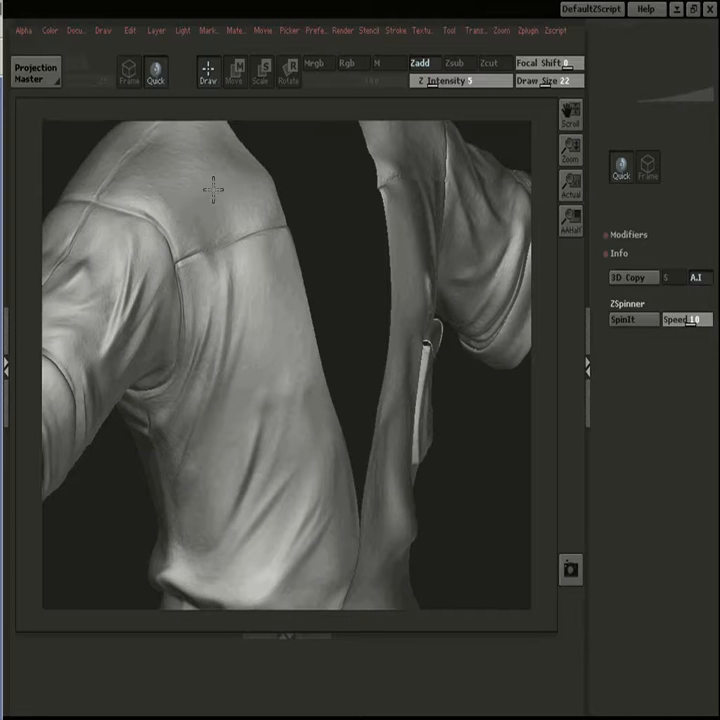
{"action": "mouse_move", "coordinate": [179, 258]}
{"action": "left_mouse_down"}
{"action": "mouse_move", "coordinate": [177, 227]}
{"action": "mouse_move", "coordinate": [150, 207]}
{"action": "mouse_move", "coordinate": [110, 196]}
{"action": "mouse_move", "coordinate": [166, 230]}
{"action": "left_mouse_up"}
{"action": "left_click_drag", "start_coordinate": [229, 233], "coordinate": [281, 225]}
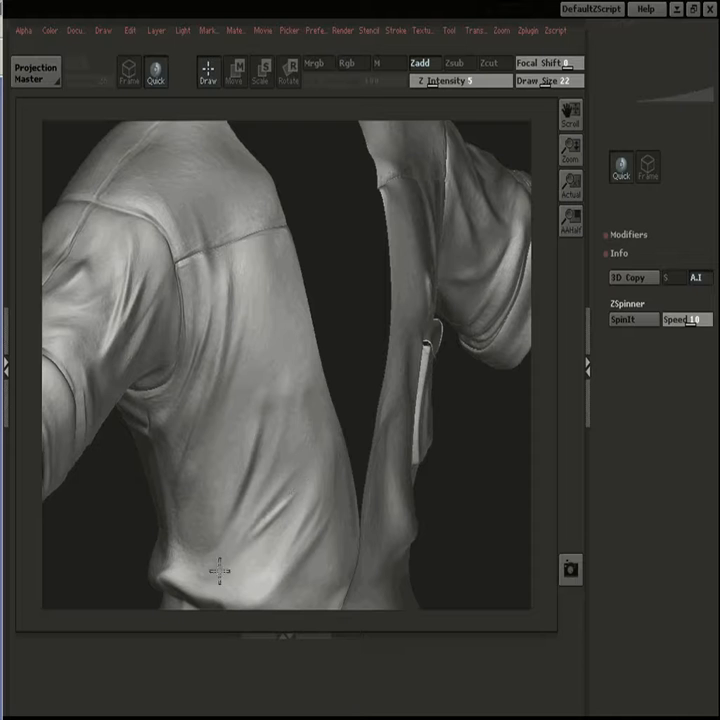
{"action": "mouse_move", "coordinate": [298, 314]}
{"action": "left_mouse_down"}
{"action": "mouse_move", "coordinate": [244, 241]}
{"action": "mouse_move", "coordinate": [232, 345]}
{"action": "left_mouse_up"}
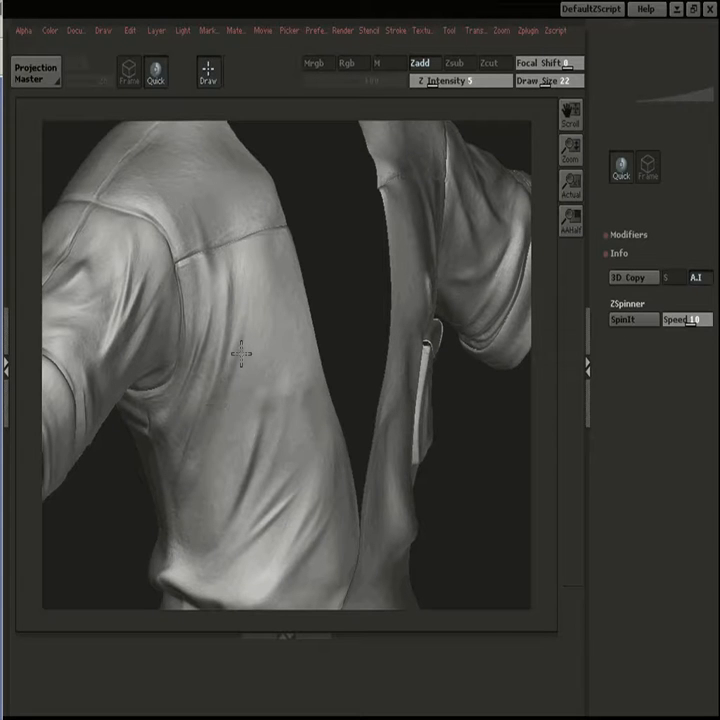
- Pick the jacket up from the canvas in Projection Master with Normalized off
{"action": "key", "text": "g"}
{"action": "left_click", "coordinate": [268, 462]}
{"action": "left_click", "coordinate": [293, 554]}
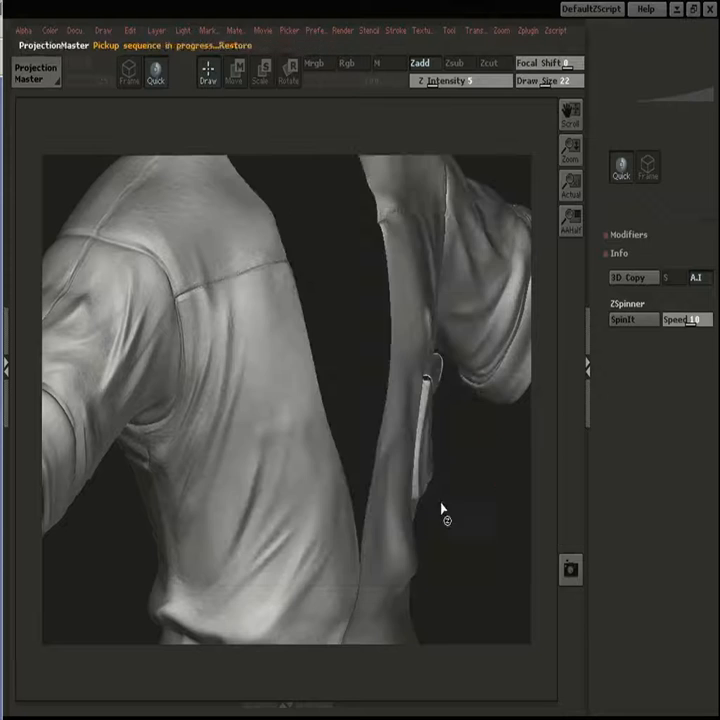
- Drop the pocket side of the jacket in Projection Master, sculpt folds around the chest pocket and armpit, and pick it up
{"action": "left_click", "coordinate": [494, 506], "text": "alt"}
{"action": "left_click_drag", "start_coordinate": [498, 505], "coordinate": [421, 275]}
{"action": "left_click", "coordinate": [30, 78]}
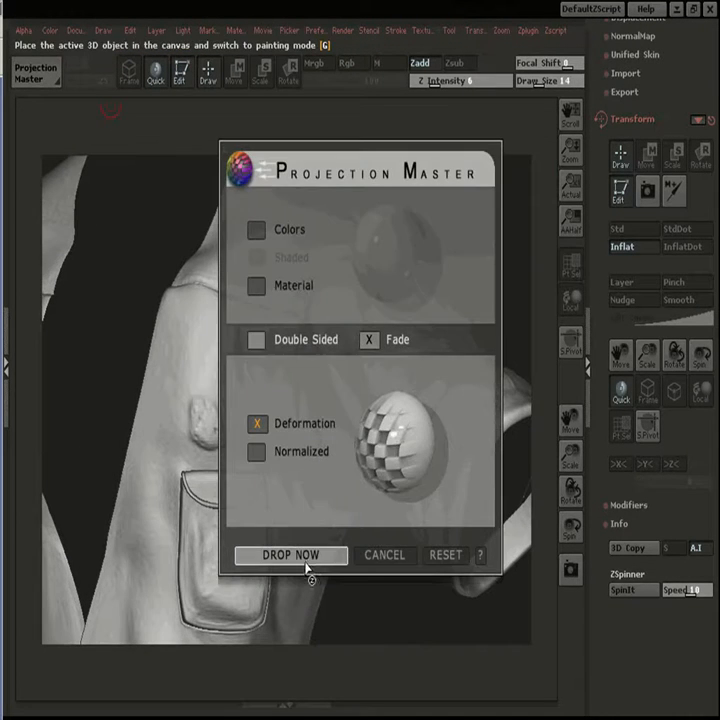
{"action": "left_click", "coordinate": [300, 556]}
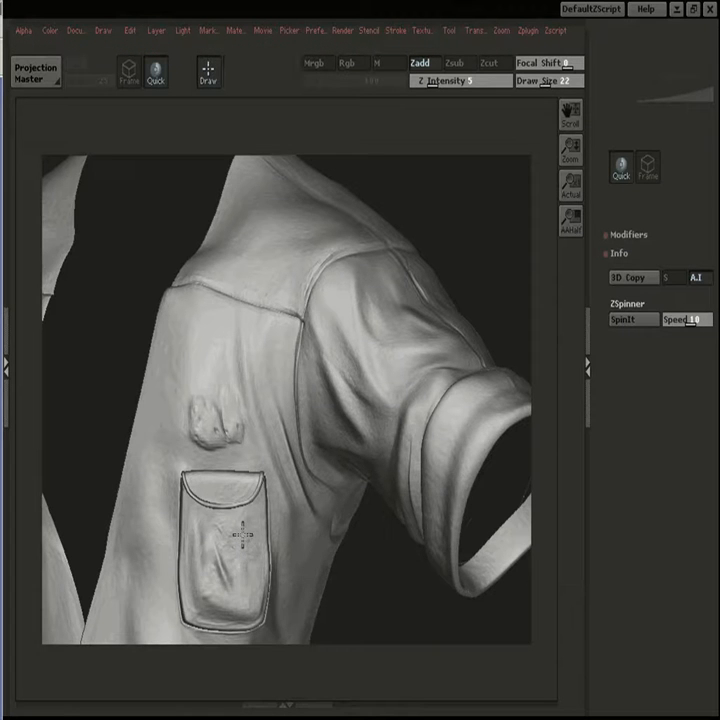
{"action": "key", "text": "g"}
{"action": "left_click", "coordinate": [297, 554]}
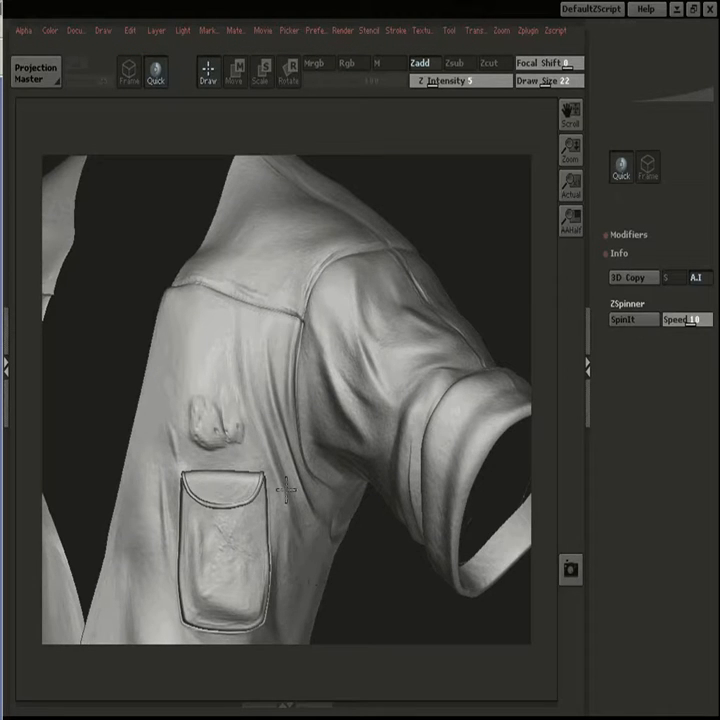
{"action": "key", "text": "g"}
{"action": "left_click", "coordinate": [297, 554]}
- Drop the jacket with the pocketless front panel in view, sculpt folds down that panel, and pick it up
{"action": "left_click_drag", "start_coordinate": [421, 572], "coordinate": [447, 503]}
{"action": "key", "text": "g"}
{"action": "left_click", "coordinate": [290, 556]}
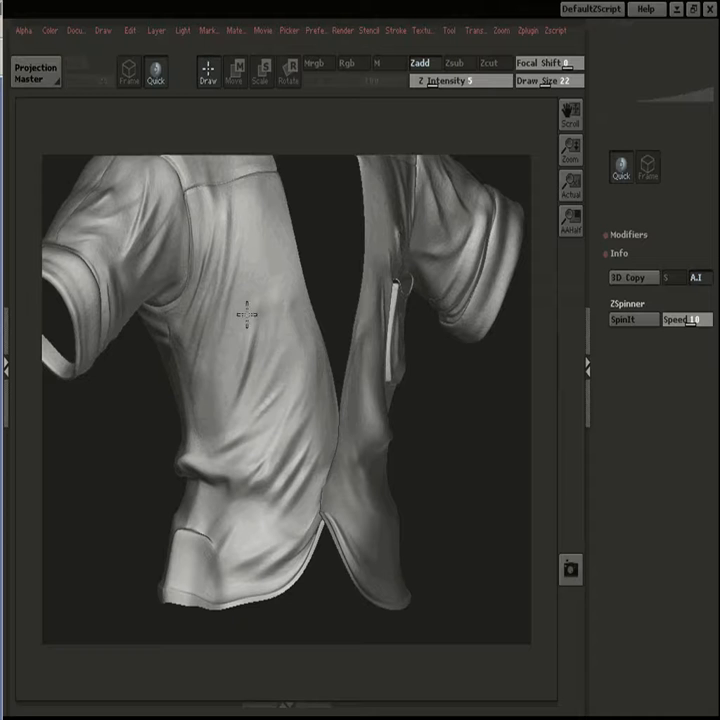
{"action": "left_click_drag", "start_coordinate": [278, 222], "coordinate": [225, 365]}
{"action": "left_click", "coordinate": [37, 73]}
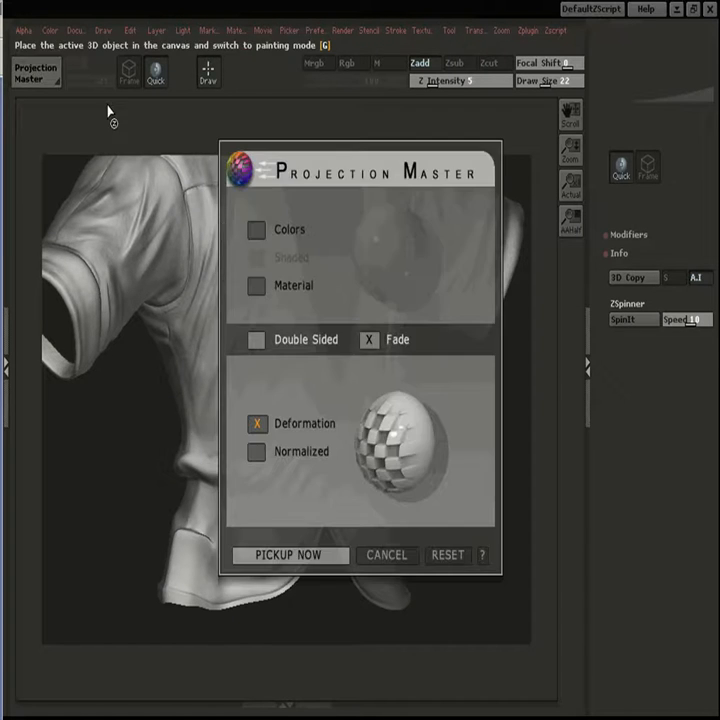
{"action": "left_click", "coordinate": [289, 554]}
- Drop the jacket in a shoulder and sleeve view, sculpt sleeve folds, and pick it up
{"action": "left_click_drag", "start_coordinate": [477, 439], "coordinate": [502, 462]}
{"action": "left_click", "coordinate": [37, 73]}
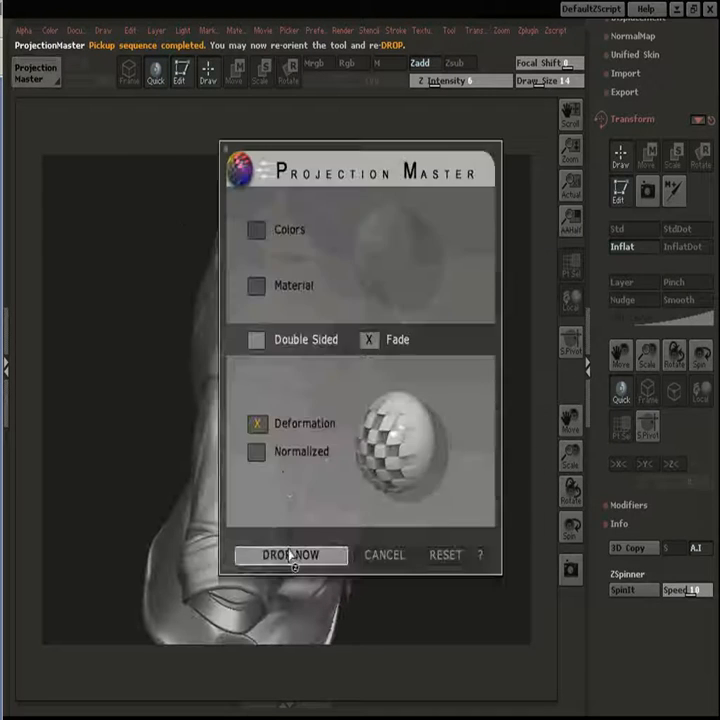
{"action": "left_click", "coordinate": [291, 556]}
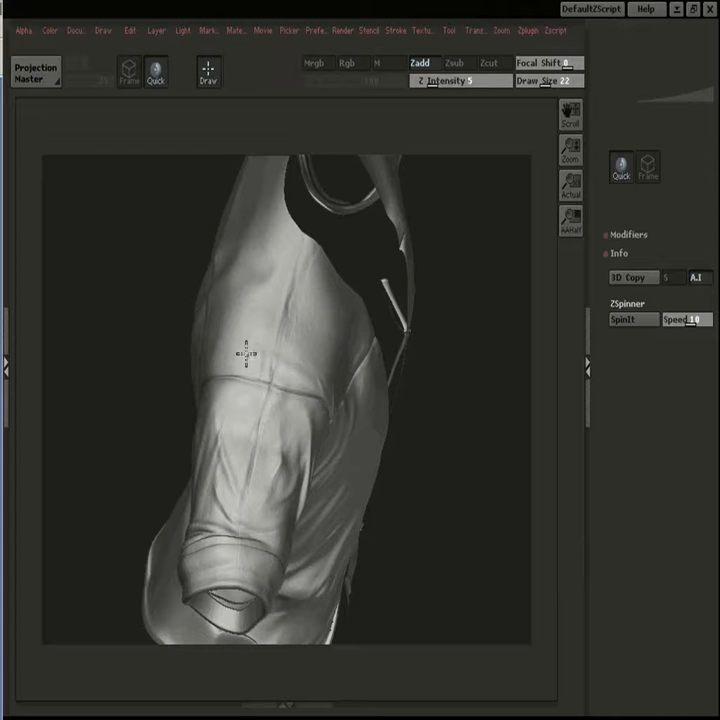
{"action": "key", "text": "g"}
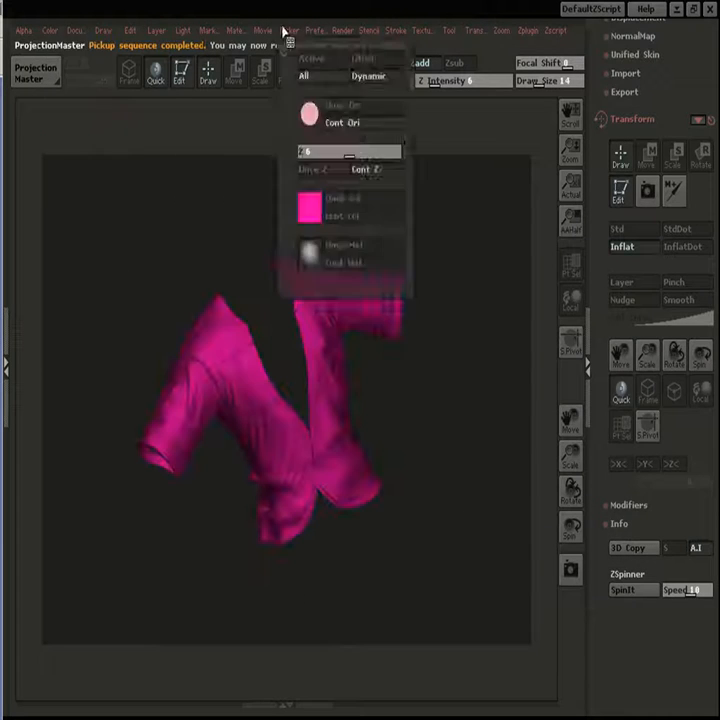
- Reapply the dark jacket texture and examine the dice patch, pocket and sleeve from several angles
{"action": "left_click", "coordinate": [447, 31]}
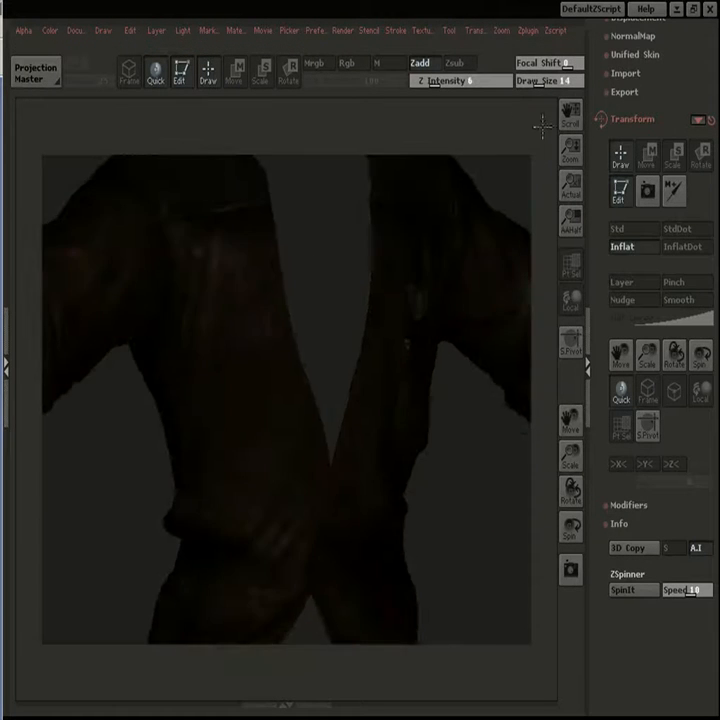
{"action": "left_click_drag", "start_coordinate": [542, 126], "coordinate": [324, 436]}
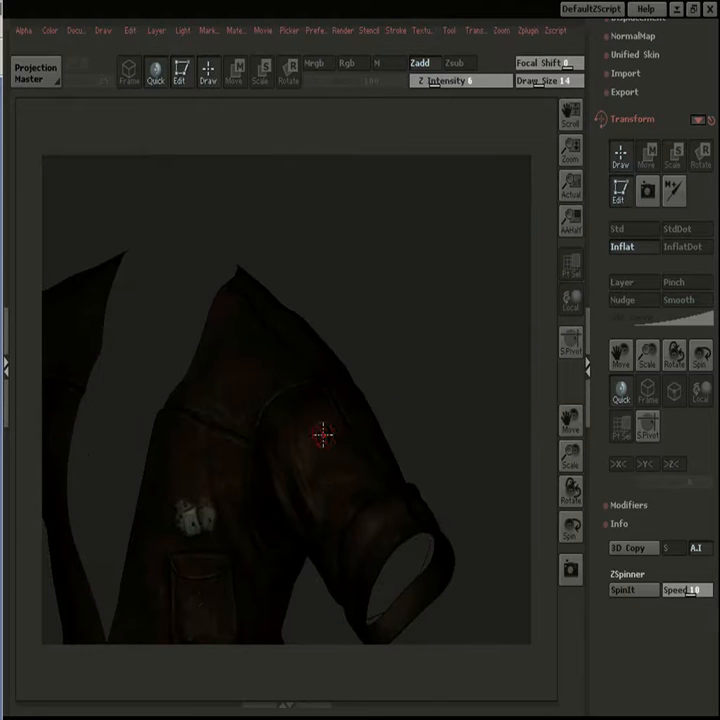
{"action": "left_click_drag", "start_coordinate": [378, 442], "coordinate": [400, 333]}
{"action": "left_click_drag", "start_coordinate": [397, 267], "coordinate": [420, 233]}
{"action": "mouse_move", "coordinate": [213, 442]}
{"action": "left_mouse_down"}
{"action": "mouse_move", "coordinate": [461, 211]}
{"action": "mouse_move", "coordinate": [476, 180]}
{"action": "mouse_move", "coordinate": [330, 494]}
{"action": "mouse_move", "coordinate": [466, 461]}
{"action": "mouse_move", "coordinate": [455, 452]}
{"action": "mouse_move", "coordinate": [440, 479]}
{"action": "mouse_move", "coordinate": [418, 418]}
{"action": "mouse_move", "coordinate": [517, 276]}
{"action": "mouse_move", "coordinate": [495, 347]}
{"action": "mouse_move", "coordinate": [480, 222]}
{"action": "mouse_move", "coordinate": [262, 212]}
{"action": "left_mouse_up"}
- Drop the textured jacket in a side view, sculpt folds below the sleeve, and pick it up
{"action": "left_click", "coordinate": [43, 82]}
{"action": "left_click", "coordinate": [300, 490]}
{"action": "left_click_drag", "start_coordinate": [212, 396], "coordinate": [232, 440]}
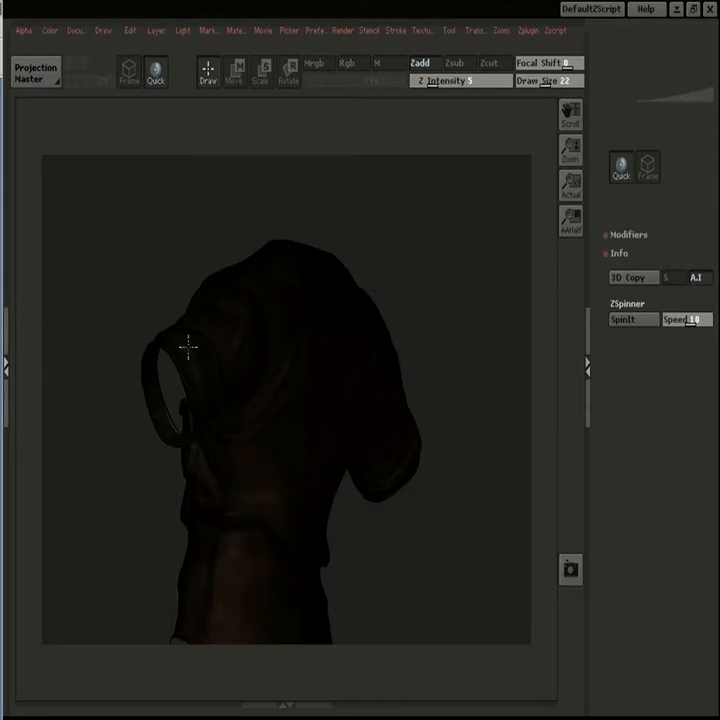
{"action": "left_click", "coordinate": [38, 73]}
{"action": "left_click", "coordinate": [291, 555]}
- Drop the jacket in a back view, sculpt folds across the upper back, and pick it up
{"action": "left_click_drag", "start_coordinate": [418, 375], "coordinate": [462, 270]}
{"action": "left_click", "coordinate": [38, 73]}
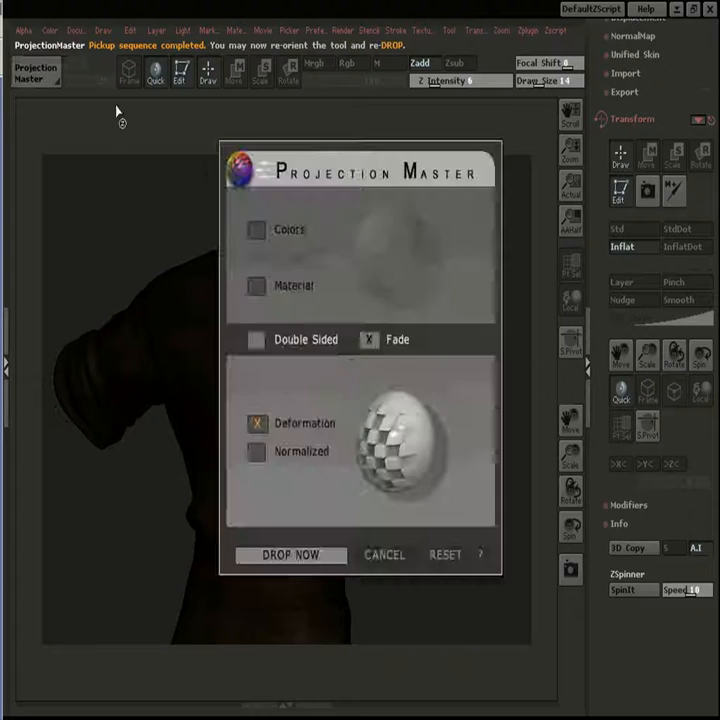
{"action": "left_click", "coordinate": [291, 555]}
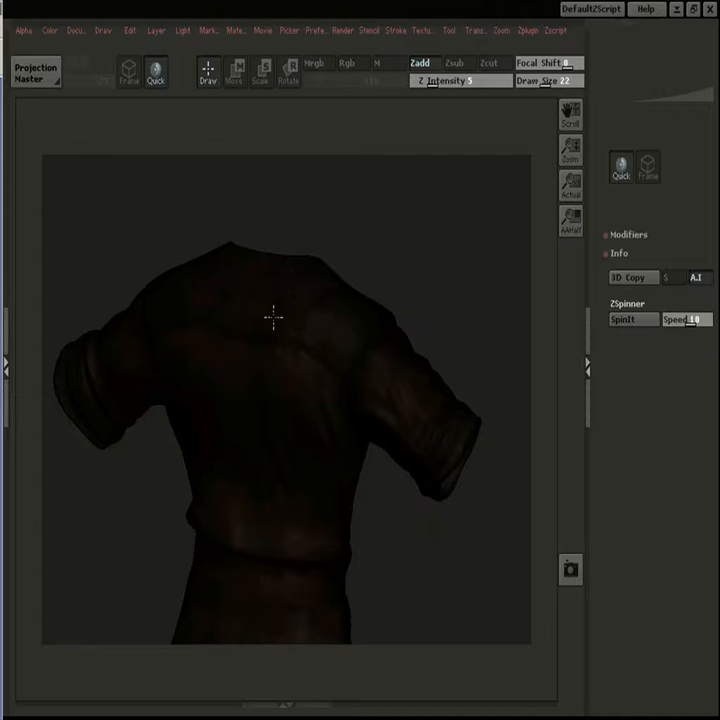
{"action": "key", "text": "g"}
{"action": "left_click", "coordinate": [291, 555]}
- Drop the jacket with the dice patch in front view, sculpt folds around the chest and pocket, and pick it up
{"action": "left_click_drag", "start_coordinate": [469, 257], "coordinate": [465, 183]}
{"action": "key", "text": "g"}
{"action": "left_click", "coordinate": [291, 553]}
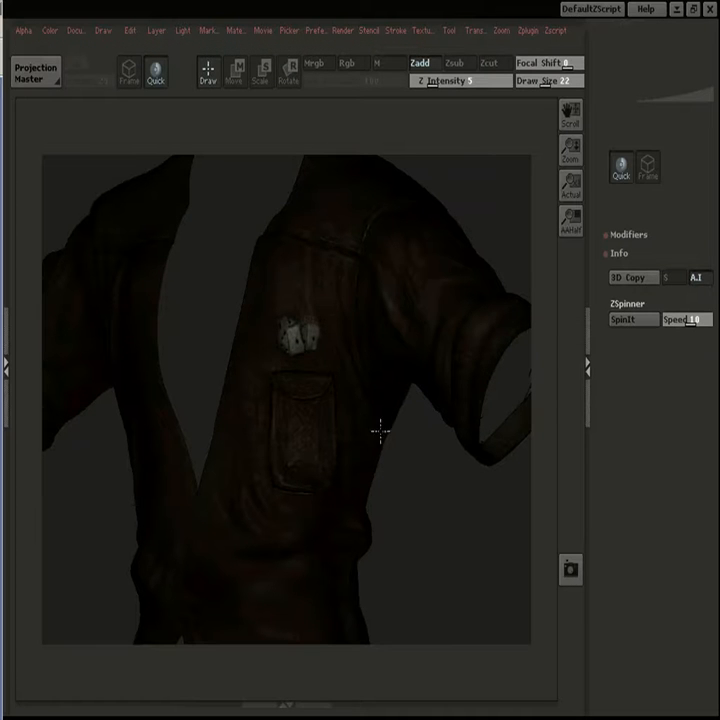
{"action": "mouse_move", "coordinate": [284, 257]}
{"action": "left_mouse_down"}
{"action": "mouse_move", "coordinate": [276, 260]}
{"action": "mouse_move", "coordinate": [282, 280]}
{"action": "left_mouse_up"}
{"action": "key", "text": "g"}
{"action": "left_click", "coordinate": [381, 557]}
- Turn the jacket's texture off, give it a dark grey color, and examine the sculpted folds from back and front
{"action": "mouse_move", "coordinate": [482, 560]}
{"action": "left_mouse_down"}
{"action": "mouse_move", "coordinate": [455, 541]}
{"action": "mouse_move", "coordinate": [490, 541]}
{"action": "left_mouse_up"}
{"action": "left_click", "coordinate": [449, 30]}
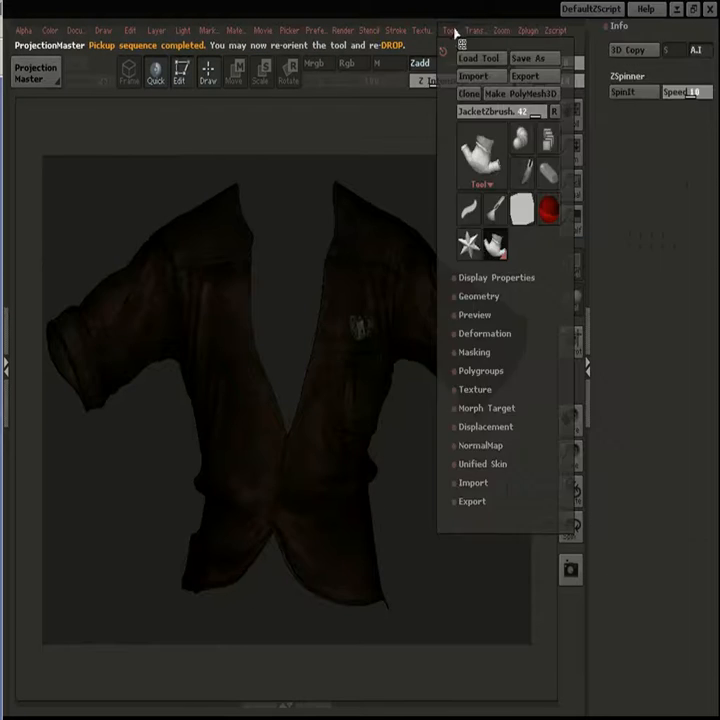
{"action": "left_click", "coordinate": [423, 30]}
{"action": "left_click", "coordinate": [497, 112]}
{"action": "left_click", "coordinate": [50, 30]}
{"action": "left_click", "coordinate": [75, 159]}
{"action": "left_click_drag", "start_coordinate": [461, 504], "coordinate": [405, 500]}
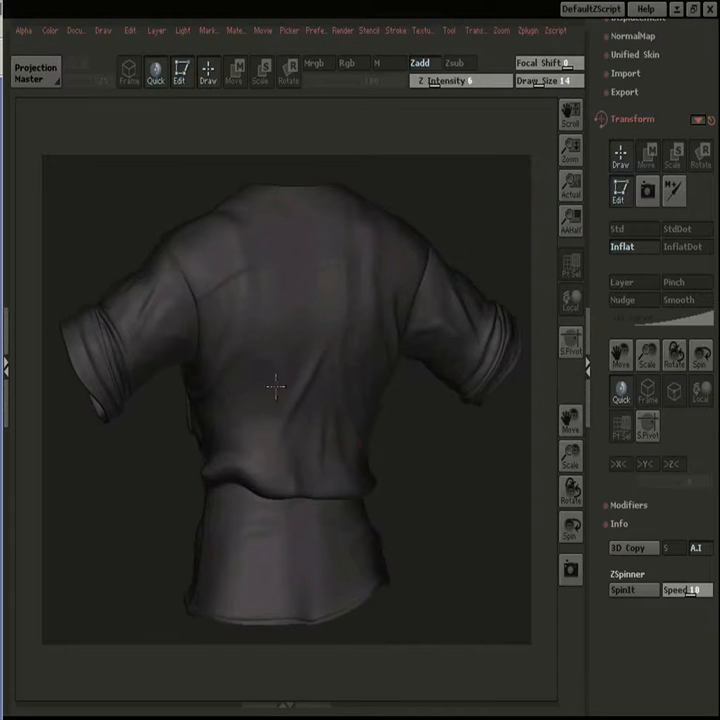
{"action": "left_click_drag", "start_coordinate": [447, 461], "coordinate": [601, 505]}
{"action": "left_click_drag", "start_coordinate": [495, 508], "coordinate": [480, 580]}
- Reapply the dark jacket texture and examine the chest and lower front up close
{"action": "left_click", "coordinate": [423, 30]}
{"action": "left_click", "coordinate": [442, 279]}
{"action": "left_click_drag", "start_coordinate": [259, 334], "coordinate": [264, 362]}
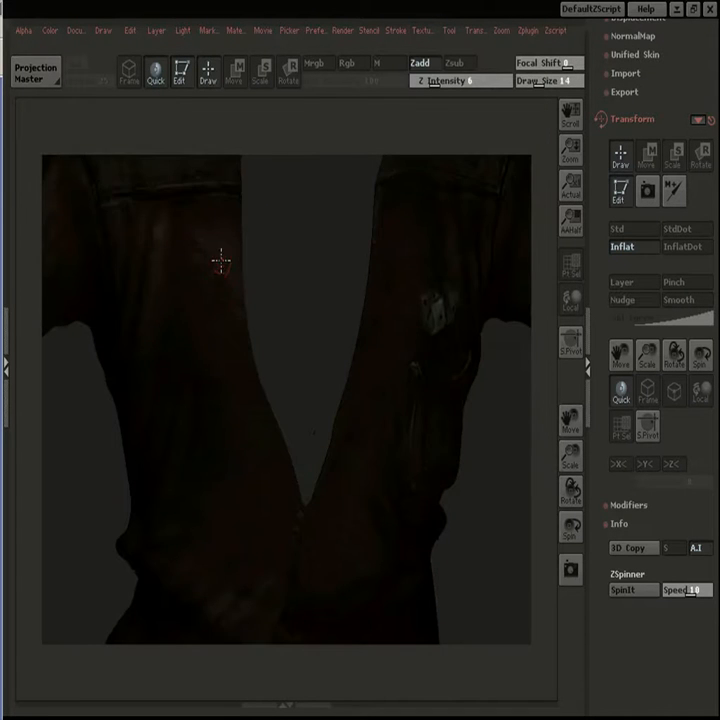
{"action": "left_click_drag", "start_coordinate": [510, 510], "coordinate": [259, 415]}
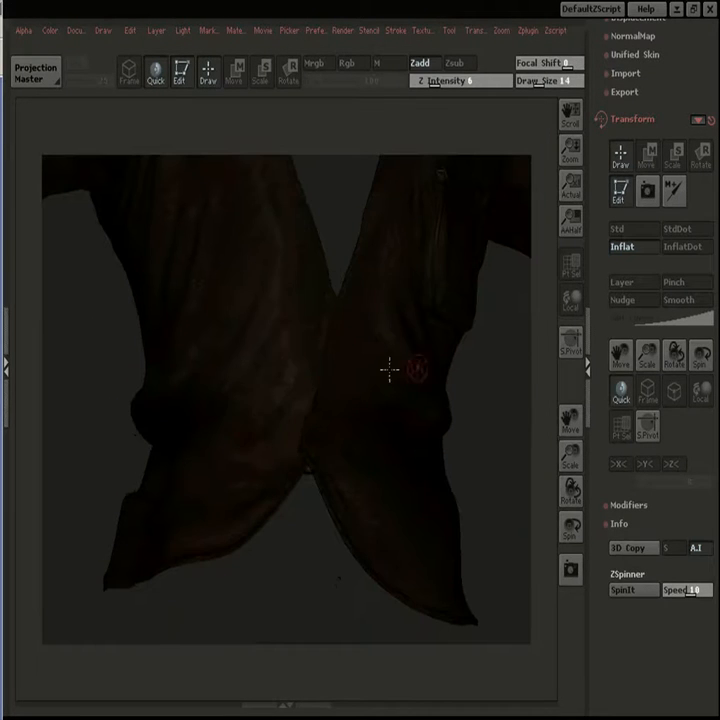
- Return the whole jacket to the front view and turn its texture off
{"action": "left_click_drag", "start_coordinate": [305, 345], "coordinate": [461, 432]}
{"action": "left_click_drag", "start_coordinate": [373, 471], "coordinate": [603, 203]}
{"action": "mouse_move", "coordinate": [420, 38]}
{"action": "left_click", "coordinate": [495, 105]}
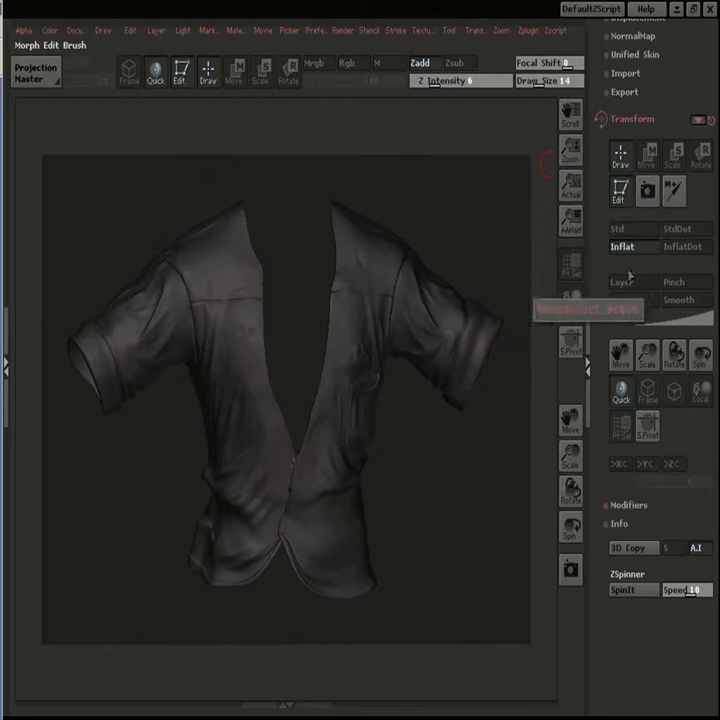
- Lower the jacket to subdivision level 1 and switch it to its stored morph target
{"action": "scroll", "coordinate": [628, 180], "scroll_direction": "up", "scroll_amount": 3}
{"action": "left_click_drag", "start_coordinate": [626, 45], "coordinate": [630, 138]}
{"action": "left_click", "coordinate": [633, 107]}
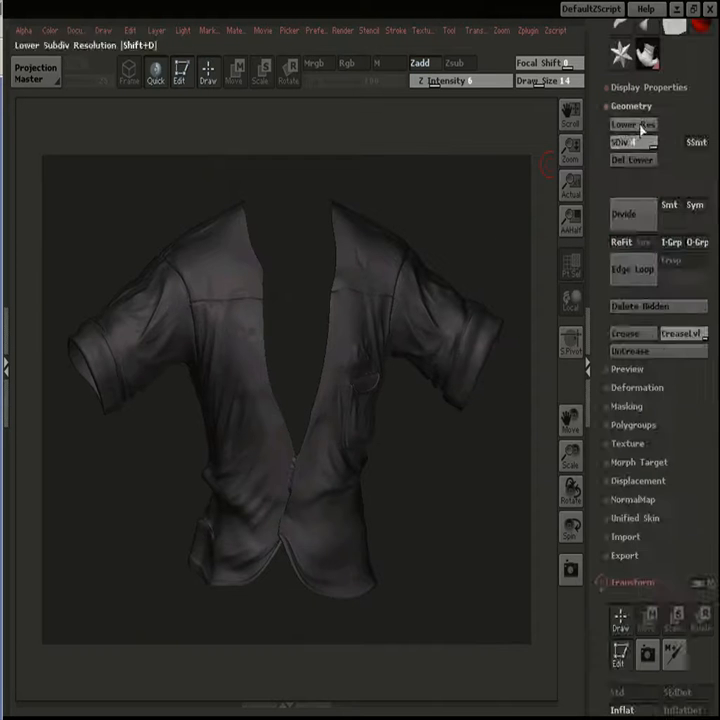
{"action": "left_click", "coordinate": [637, 141]}
{"action": "left_click", "coordinate": [638, 128]}
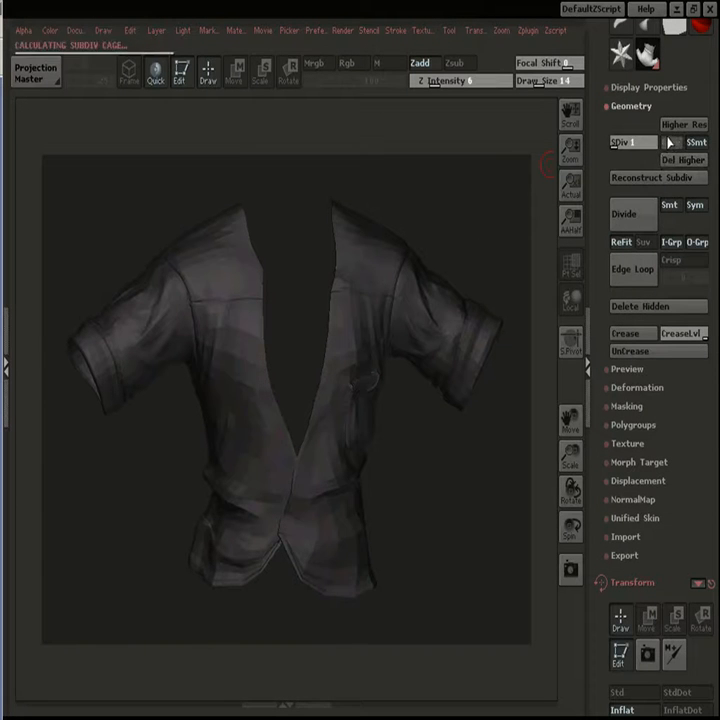
{"action": "left_click", "coordinate": [638, 462]}
{"action": "left_click", "coordinate": [682, 480]}
- Start ZMapper on the jacket and open a saved normal map configuration
{"action": "left_click_drag", "start_coordinate": [601, 171], "coordinate": [601, 209]}
{"action": "mouse_move", "coordinate": [525, 35]}
{"action": "left_click", "coordinate": [550, 166]}
{"action": "left_click", "coordinate": [548, 187]}
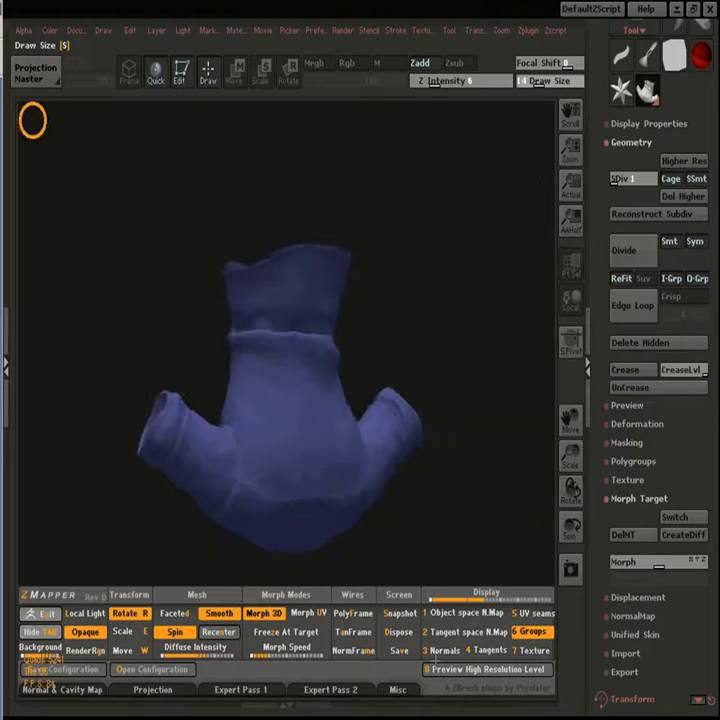
{"action": "left_click", "coordinate": [158, 668]}
{"action": "double_click", "coordinate": [392, 440]}
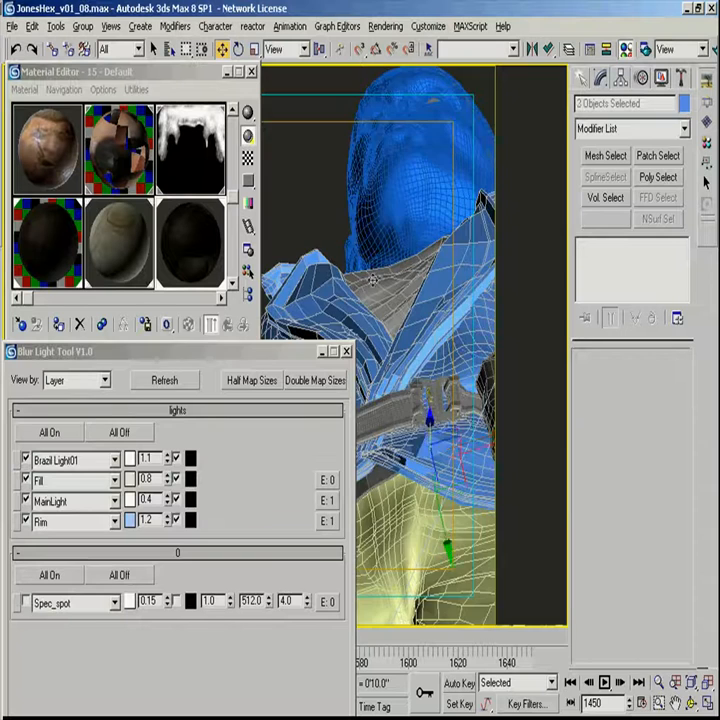
- Switch to 3ds Max and add TurboSmooth and QuickDirt modifiers to the JacketDirt02 collar, with dirty parts set to Bumps
{"action": "left_click", "coordinate": [686, 131]}
{"action": "key", "text": "t"}
{"action": "left_click", "coordinate": [626, 82]}
{"action": "key", "text": "F4"}
{"action": "left_click_drag", "start_coordinate": [461, 214], "coordinate": [434, 214]}
{"action": "left_click", "coordinate": [684, 130]}
{"action": "key", "text": "q"}
{"action": "left_click", "coordinate": [632, 150]}
{"action": "left_click", "coordinate": [638, 503]}
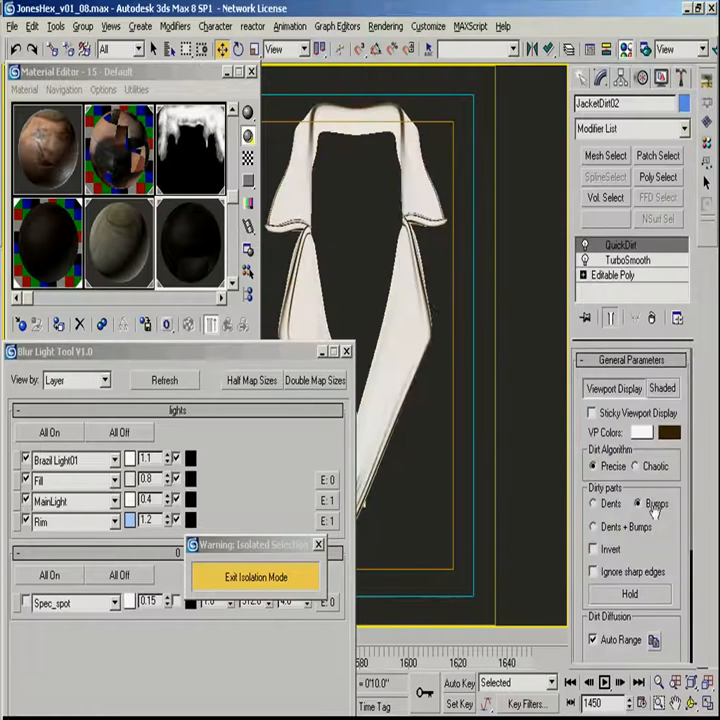
- Export the collar's dirt bitmap at 2048 by 2048 and choose the maps\WIP\RAW folder for saving it
{"action": "scroll", "coordinate": [650, 480], "scroll_direction": "down", "scroll_amount": 10}
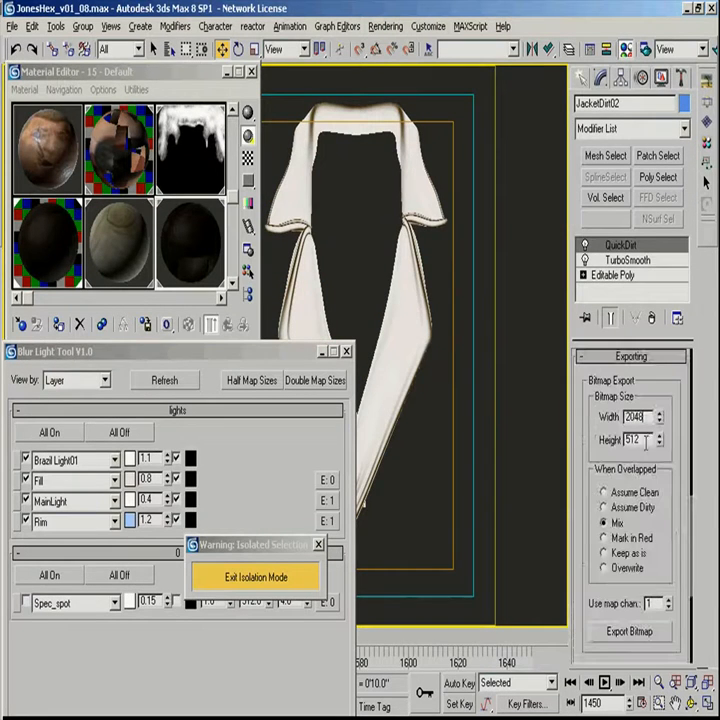
{"action": "left_click_drag", "start_coordinate": [4, 67], "coordinate": [500, 88]}
{"action": "left_click", "coordinate": [217, 112]}
{"action": "left_click", "coordinate": [116, 293]}
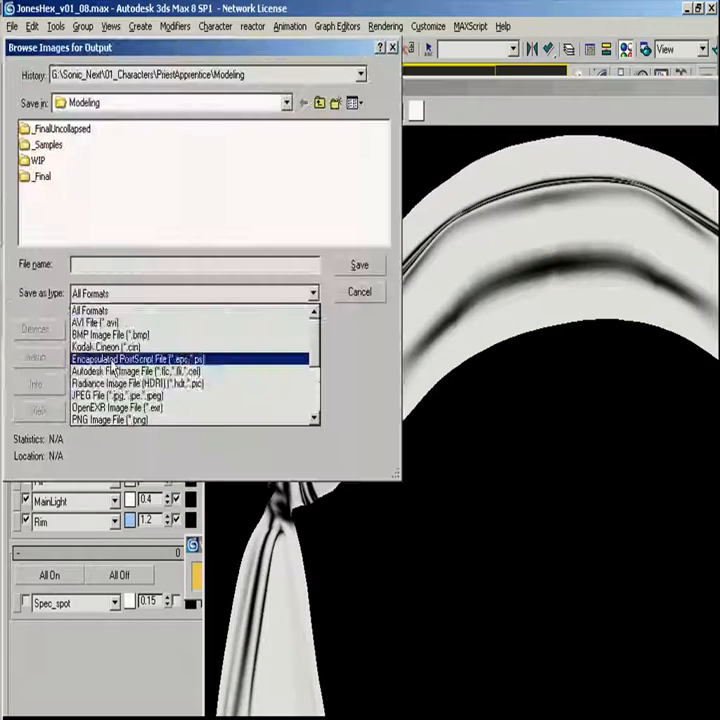
{"action": "scroll", "coordinate": [116, 364], "scroll_direction": "down", "scroll_amount": 3}
{"action": "left_click", "coordinate": [171, 217]}
{"action": "left_click", "coordinate": [285, 102]}
{"action": "left_click", "coordinate": [100, 207]}
{"action": "double_click", "coordinate": [45, 128]}
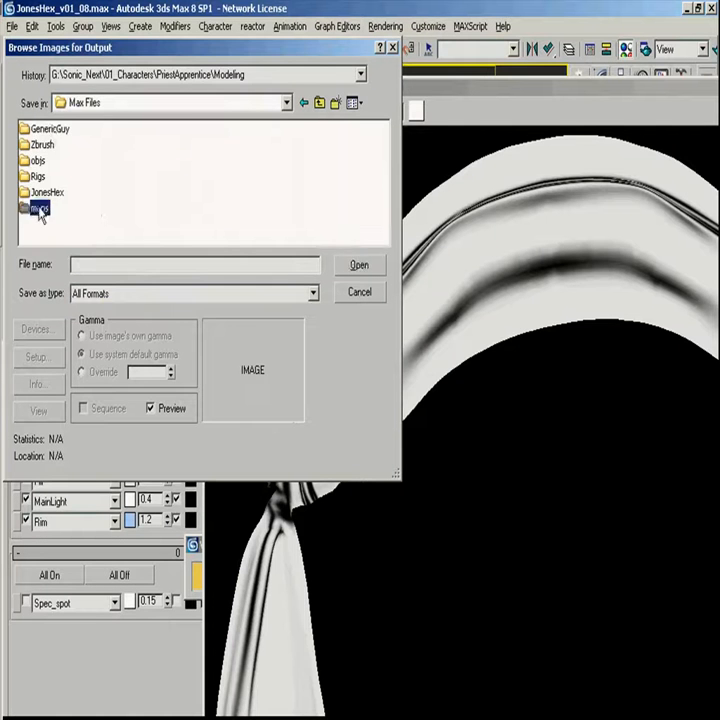
{"action": "double_click", "coordinate": [38, 207]}
{"action": "left_click", "coordinate": [321, 144]}
- Save the exported collar dirt map as jacketCollarDORT.tga
{"action": "double_click", "coordinate": [135, 265]}
{"action": "type", "text": "jacketCollar"}
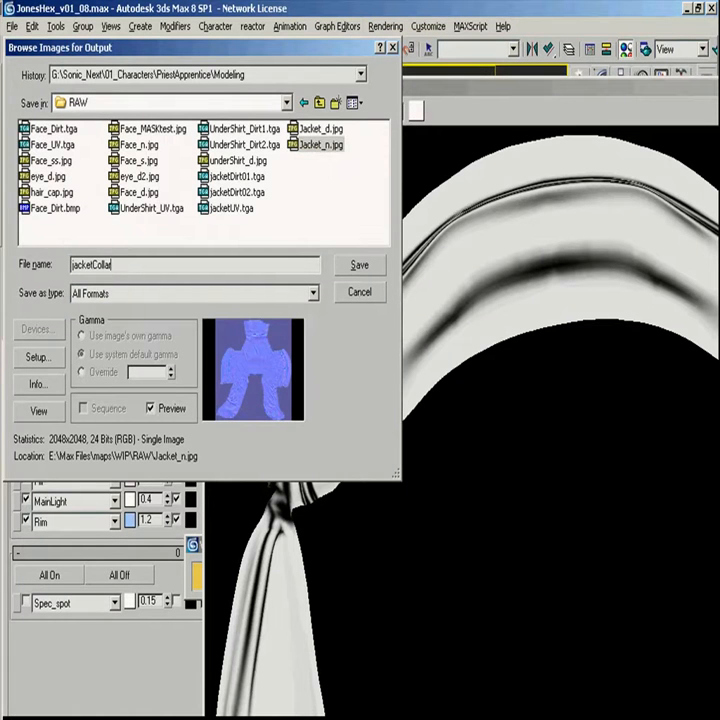
{"action": "key", "text": "Return"}
{"action": "left_click_drag", "start_coordinate": [500, 88], "coordinate": [60, 67]}
{"action": "left_click", "coordinate": [294, 67]}
- Adjust the collar's QuickDirt parameters for a second dirt pass, entering a value of 7
{"action": "left_click_drag", "start_coordinate": [671, 381], "coordinate": [627, 453]}
{"action": "left_click", "coordinate": [608, 421]}
{"action": "left_click", "coordinate": [610, 465]}
{"action": "left_click_drag", "start_coordinate": [582, 628], "coordinate": [559, 538]}
{"action": "double_click", "coordinate": [615, 544]}
{"action": "type", "text": "7"}
{"action": "key", "text": "Return"}
{"action": "left_click", "coordinate": [592, 466]}
{"action": "left_click_drag", "start_coordinate": [659, 500], "coordinate": [591, 149]}
{"action": "left_click_drag", "start_coordinate": [659, 577], "coordinate": [661, 642]}
{"action": "left_click_drag", "start_coordinate": [635, 599], "coordinate": [636, 560]}
{"action": "left_click_drag", "start_coordinate": [604, 652], "coordinate": [613, 402]}
- Export the second dirt pass at 2048 by 2048 as jacketCollarDiRT12.tga in the RAW folder
{"action": "left_click", "coordinate": [629, 638]}
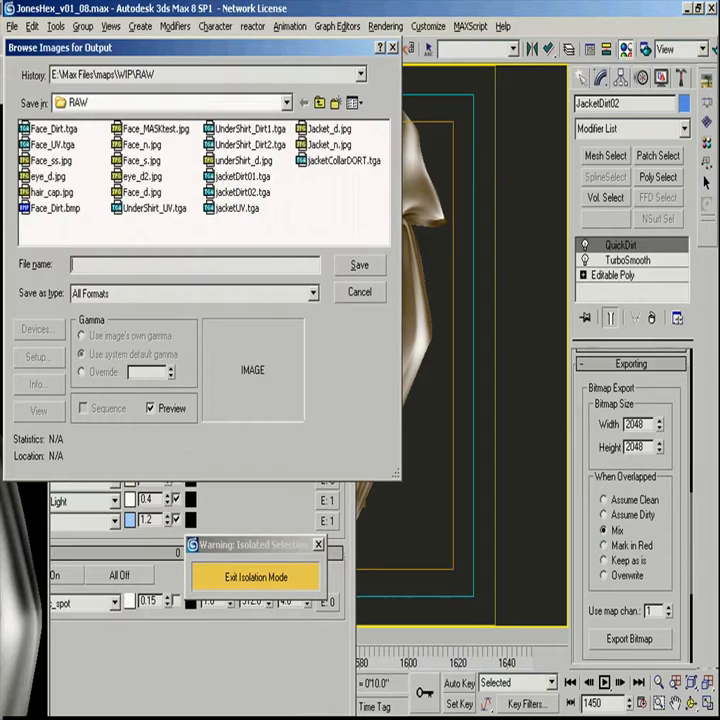
{"action": "left_click", "coordinate": [343, 160]}
{"action": "left_click", "coordinate": [118, 264]}
{"action": "left_click", "coordinate": [376, 270]}
- Switch to Photoshop and open jacketCollarDORT.tga and jacketCollarDiRT12.tga
{"action": "key", "text": "alt+Tab"}
{"action": "left_click", "coordinate": [318, 467], "text": "alt"}
{"action": "key", "text": "ctrl+o"}
{"action": "left_click", "coordinate": [585, 508]}
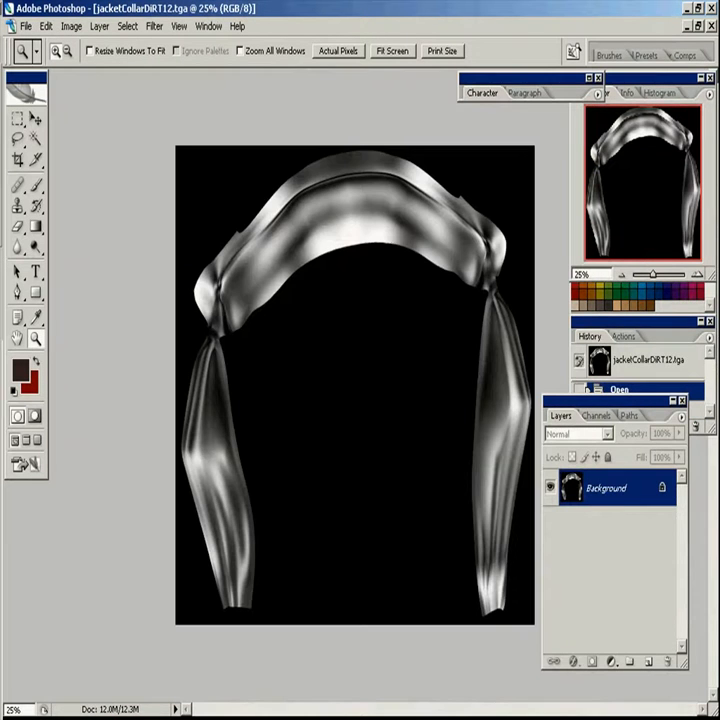
- Copy the whole jacketCollarDiRT12.tga image, close that file, and paste the copy as a layer into jacketCollarDORT.tga
{"action": "key", "text": "ctrl+a"}
{"action": "key", "text": "ctrl+c"}
{"action": "key", "text": "ctrl+w"}
{"action": "key", "text": "ctrl+v"}
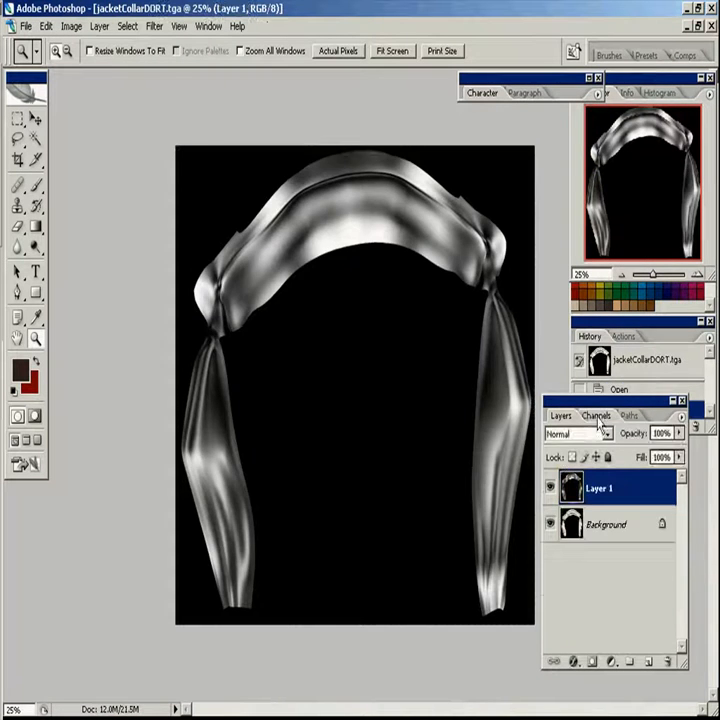
- Select the collar shape from its channel and copy both dirt images within it onto separate layers
{"action": "left_click", "coordinate": [596, 416]}
{"action": "left_click", "coordinate": [583, 577], "text": "ctrl"}
{"action": "left_click", "coordinate": [561, 417]}
{"action": "key", "text": "ctrl+c"}
{"action": "key", "text": "ctrl+v"}
{"action": "left_click", "coordinate": [577, 491], "text": "ctrl"}
{"action": "left_click", "coordinate": [605, 560]}
{"action": "key", "text": "ctrl+c"}
{"action": "left_click", "coordinate": [604, 488]}
{"action": "key", "text": "ctrl+v"}
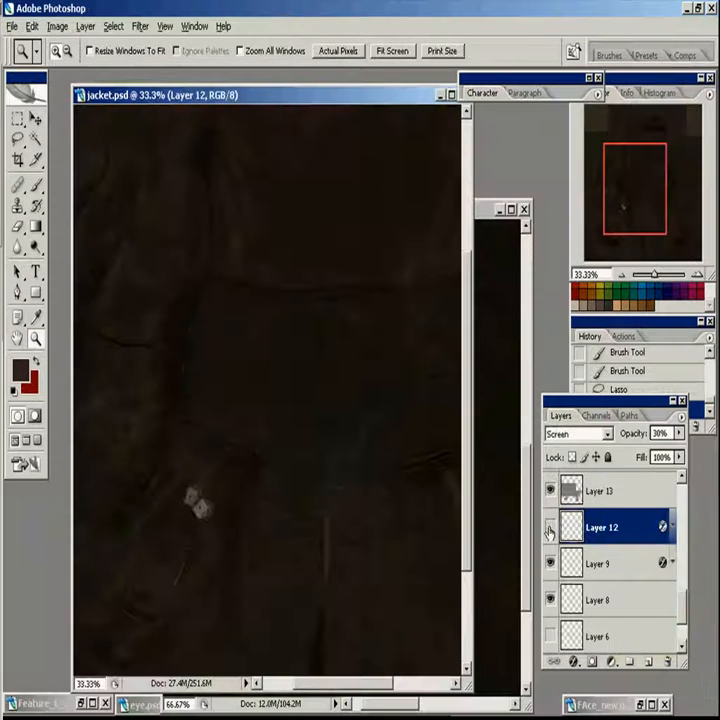
- Copy Layer 13 from jacket.psd into jacketCollarDORT.tga, and transform a duplicate of it over the lower part of the image
{"action": "left_click", "coordinate": [556, 489]}
{"action": "key", "text": "v"}
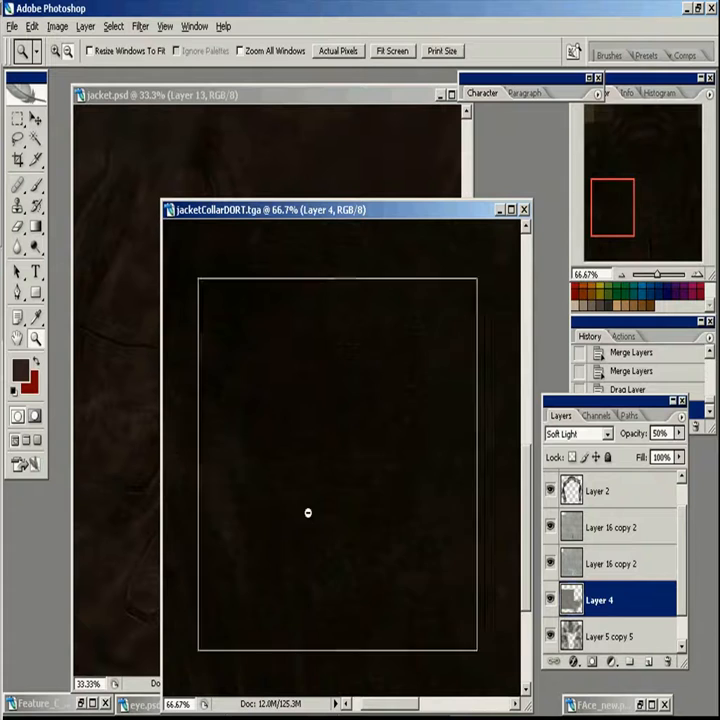
{"action": "key", "text": "ctrl+minus"}
{"action": "key", "text": "ctrl+minus"}
{"action": "key", "text": "v"}
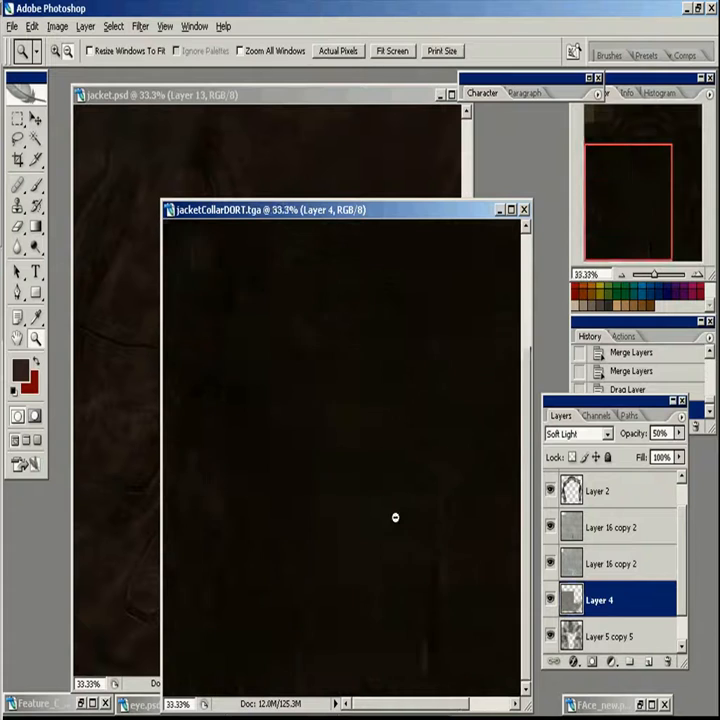
{"action": "key", "text": "ctrl+minus"}
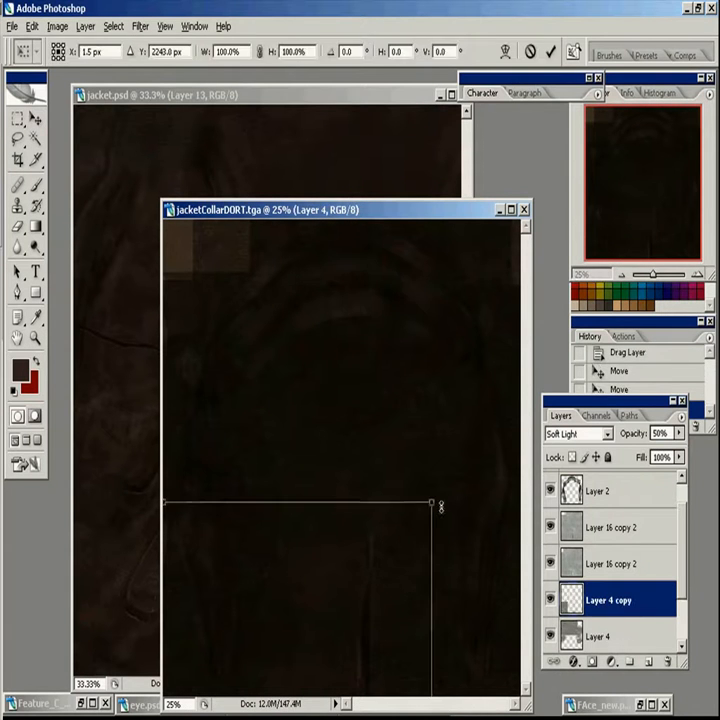
{"action": "left_click_drag", "start_coordinate": [439, 506], "coordinate": [303, 617]}
{"action": "key", "text": "Return"}
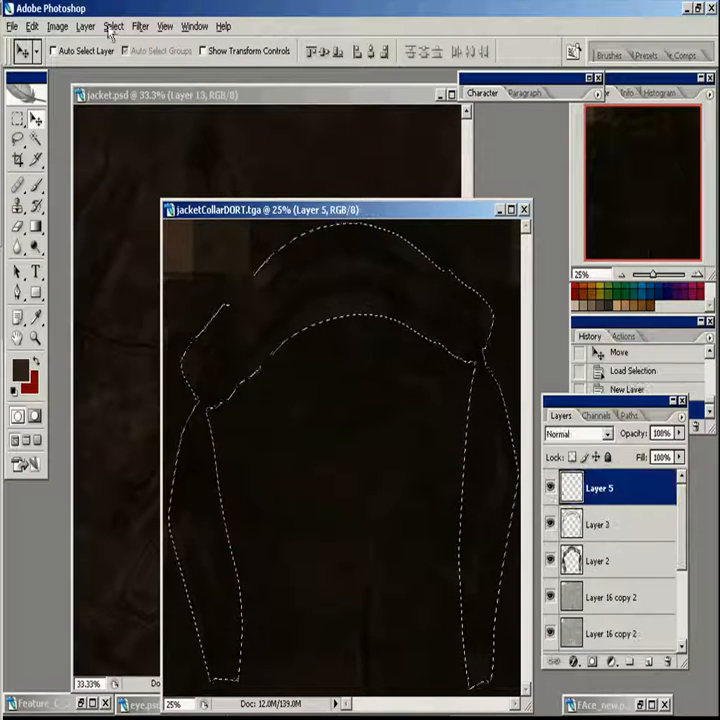
- Invert the collar selection, fill the surrounding area with black on Layer 5, and deselect
{"action": "left_click", "coordinate": [113, 26]}
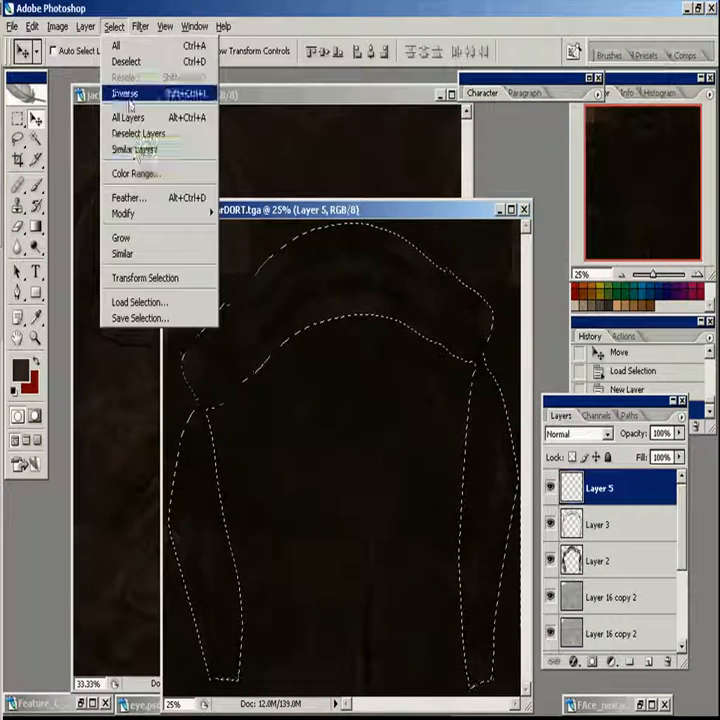
{"action": "left_click", "coordinate": [126, 94]}
{"action": "key", "text": "alt+BackSpace"}
{"action": "key", "text": "ctrl+d"}
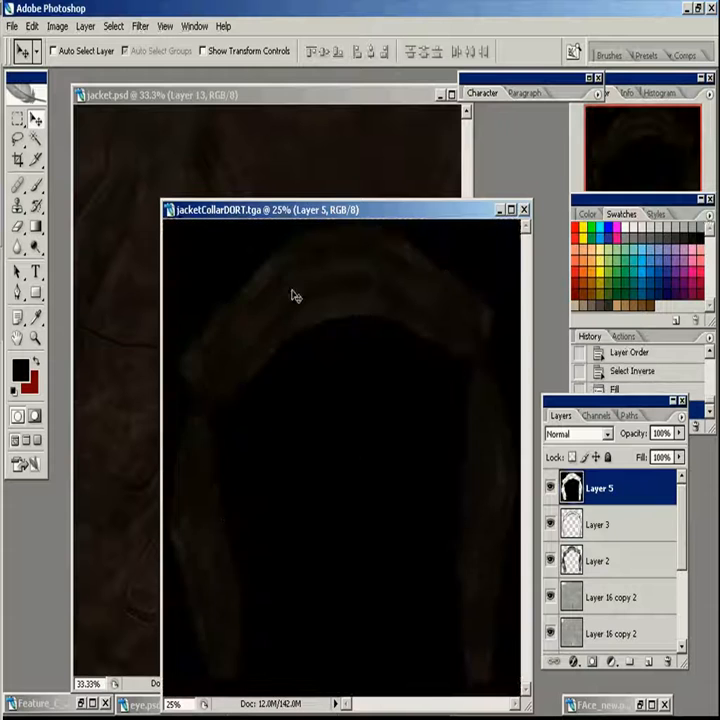
- Copy Layer 18 from jacket.psd into jacketCollarDORT.tga and clear its pixels while keeping its layer effect
{"action": "left_click", "coordinate": [400, 96]}
{"action": "left_click_drag", "start_coordinate": [681, 552], "coordinate": [681, 512]}
{"action": "left_click", "coordinate": [551, 562]}
{"action": "left_click_drag", "start_coordinate": [601, 562], "coordinate": [496, 531]}
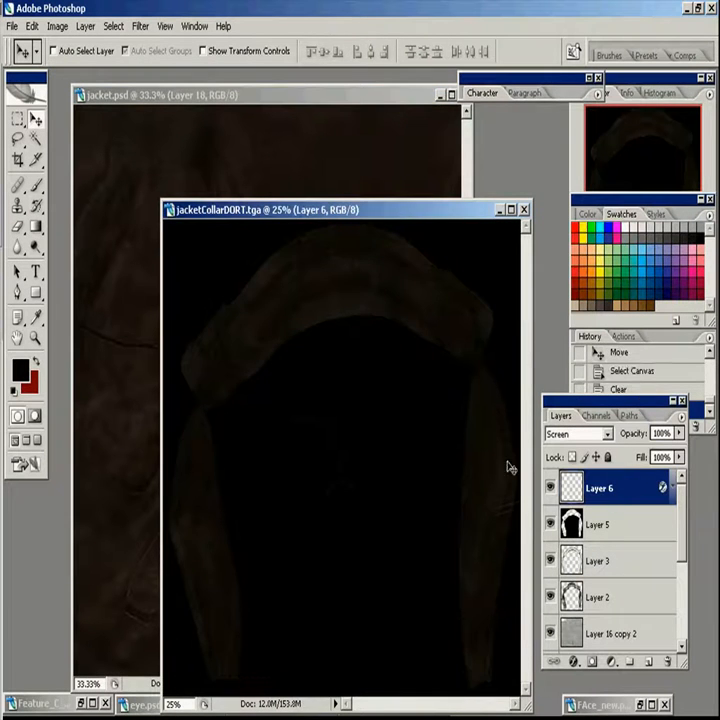
- Paint a first stroke where the collar narrows above its lower flap and adjust the brush options
{"action": "key", "text": "z"}
{"action": "key", "text": "b"}
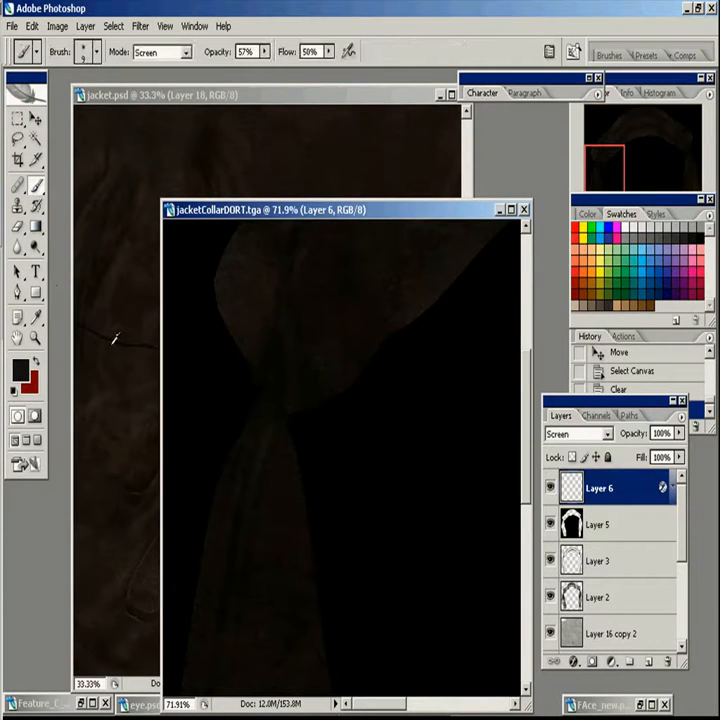
{"action": "left_click_drag", "start_coordinate": [272, 406], "coordinate": [266, 332]}
{"action": "left_click", "coordinate": [609, 56]}
{"action": "left_click", "coordinate": [495, 156]}
{"action": "left_click", "coordinate": [476, 156]}
{"action": "left_click_drag", "start_coordinate": [632, 156], "coordinate": [586, 156]}
{"action": "left_click", "coordinate": [449, 212]}
{"action": "left_click", "coordinate": [612, 56]}
- Move Layer 6 below Layer 2 and paint seam strokes along the collar's lower flap with a larger brush
{"action": "left_click", "coordinate": [238, 421]}
{"action": "left_click_drag", "start_coordinate": [608, 490], "coordinate": [602, 612]}
{"action": "mouse_move", "coordinate": [336, 670]}
{"action": "left_mouse_down"}
{"action": "mouse_move", "coordinate": [313, 295]}
{"action": "mouse_move", "coordinate": [340, 638]}
{"action": "left_mouse_up"}
{"action": "mouse_move", "coordinate": [209, 611]}
{"action": "left_mouse_down"}
{"action": "mouse_move", "coordinate": [230, 437]}
{"action": "mouse_move", "coordinate": [198, 624]}
{"action": "left_mouse_up"}
{"action": "key", "text": "bracketright"}
{"action": "key", "text": "bracketright"}
{"action": "mouse_move", "coordinate": [247, 375]}
{"action": "left_mouse_down"}
{"action": "mouse_move", "coordinate": [217, 514]}
{"action": "mouse_move", "coordinate": [215, 498]}
{"action": "mouse_move", "coordinate": [231, 473]}
{"action": "left_mouse_up"}
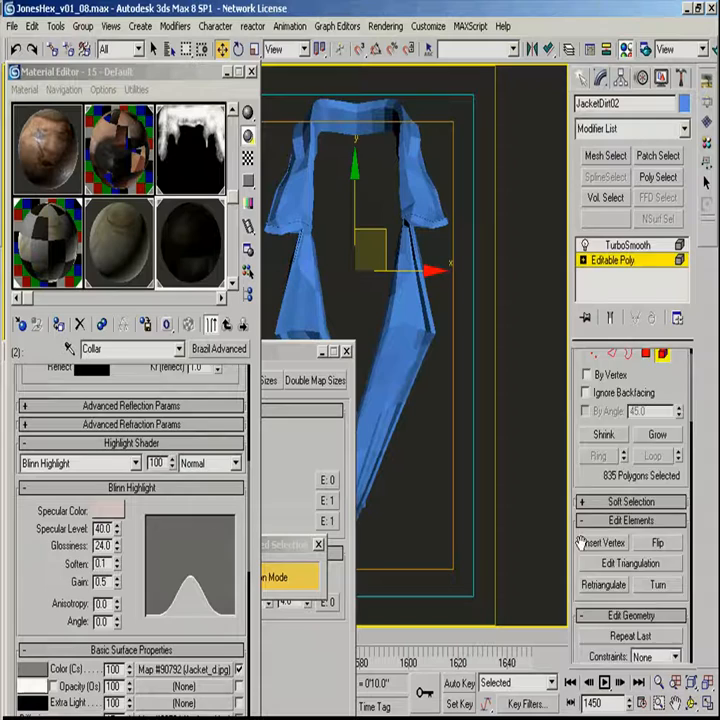
- Switch to 3ds Max, load JacketCol_d.jpg as the Collar material's color map, and check its Mix and specular maps
{"action": "left_click_drag", "start_coordinate": [581, 541], "coordinate": [592, 60]}
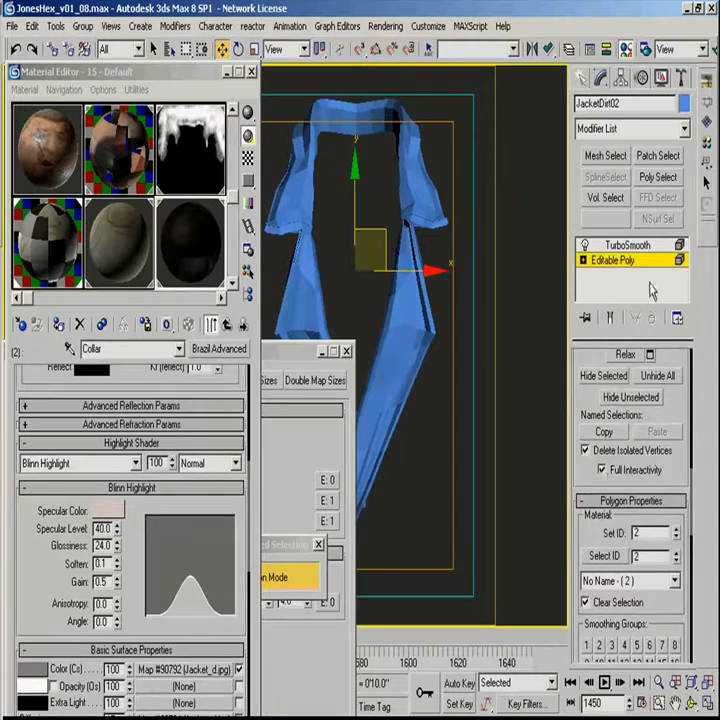
{"action": "left_click", "coordinate": [625, 261]}
{"action": "left_click_drag", "start_coordinate": [45, 570], "coordinate": [45, 493]}
{"action": "left_click", "coordinate": [182, 592]}
{"action": "left_click", "coordinate": [178, 606]}
{"action": "left_click", "coordinate": [143, 208]}
{"action": "left_click", "coordinate": [358, 265]}
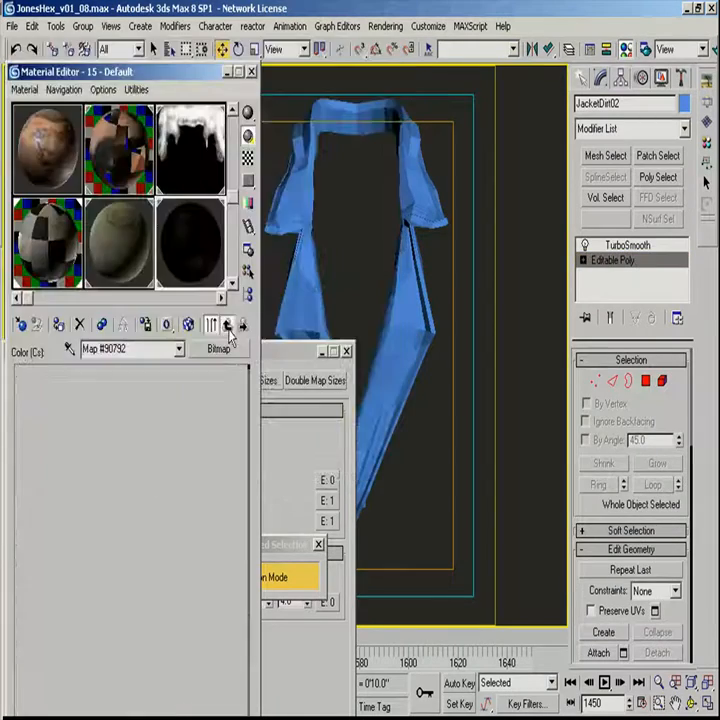
{"action": "left_click", "coordinate": [229, 325]}
{"action": "left_click", "coordinate": [175, 612]}
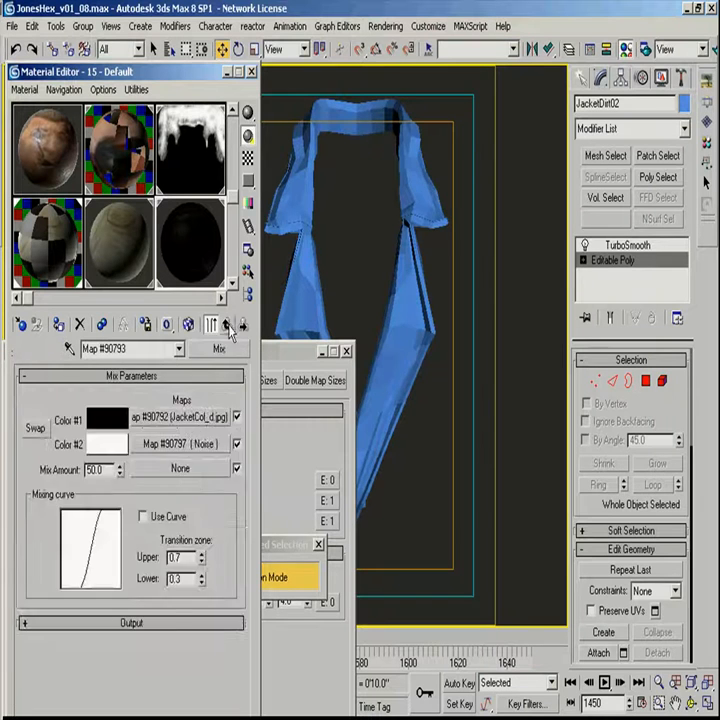
{"action": "left_click", "coordinate": [229, 325]}
{"action": "scroll", "coordinate": [183, 560], "scroll_direction": "down", "scroll_amount": 5}
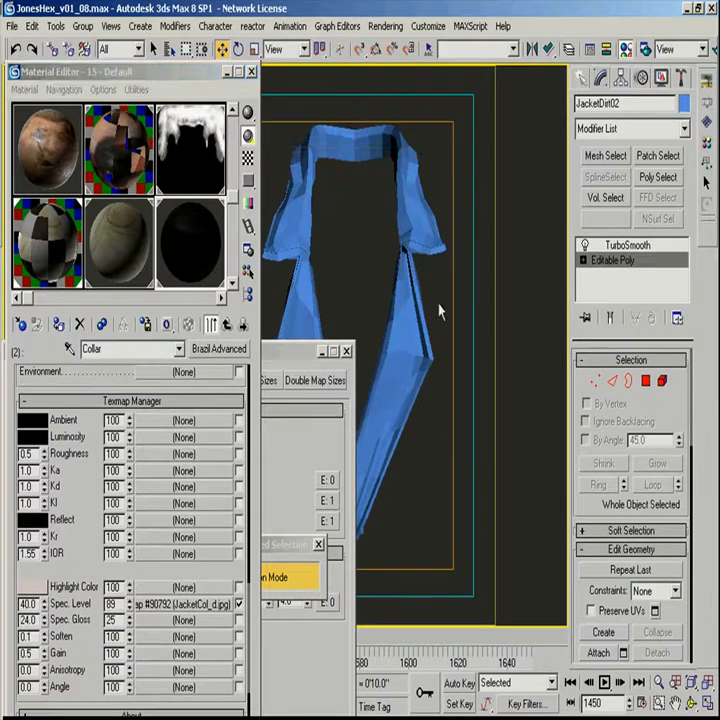
- Leave isolation mode and hide the selected jacket object
{"action": "left_click", "coordinate": [437, 300]}
{"action": "left_click", "coordinate": [300, 580]}
{"action": "left_click", "coordinate": [426, 235]}
{"action": "right_click", "coordinate": [423, 234]}
{"action": "left_click", "coordinate": [442, 204]}
{"action": "left_click", "coordinate": [407, 152]}
- Unhide the JacketDirt02 collar by name
{"action": "right_click", "coordinate": [407, 153]}
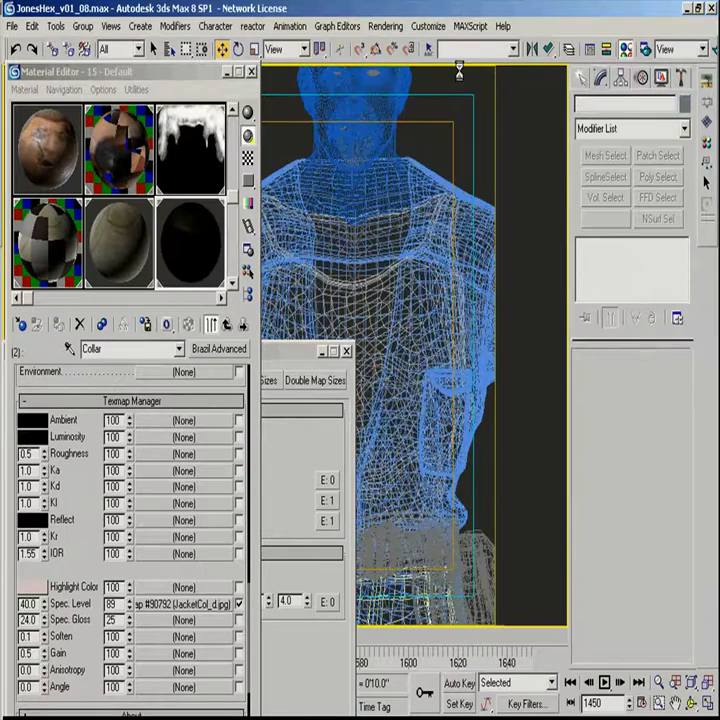
{"action": "left_click", "coordinate": [441, 78]}
{"action": "left_click", "coordinate": [217, 205]}
{"action": "left_click", "coordinate": [494, 588]}
{"action": "left_click", "coordinate": [431, 156]}
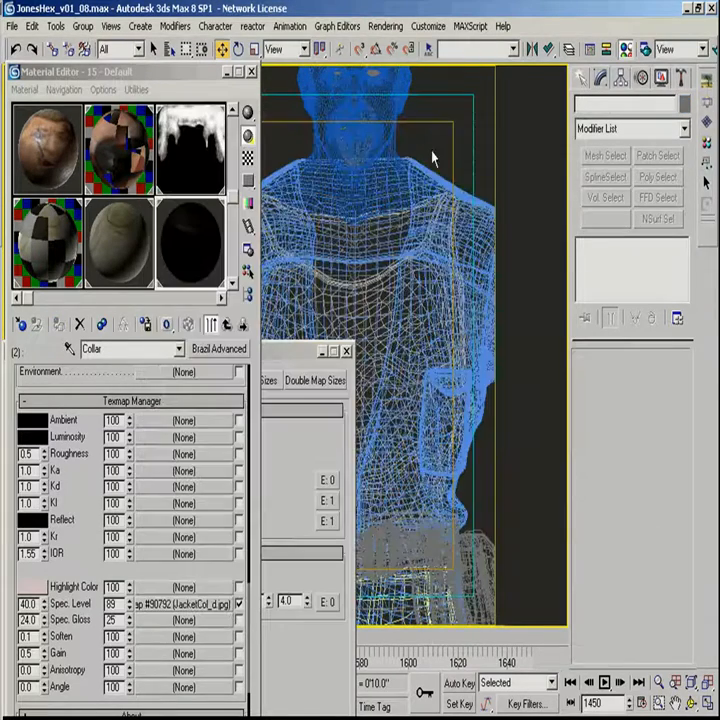
{"action": "right_click", "coordinate": [410, 150]}
{"action": "left_click", "coordinate": [441, 78]}
{"action": "left_click", "coordinate": [180, 193]}
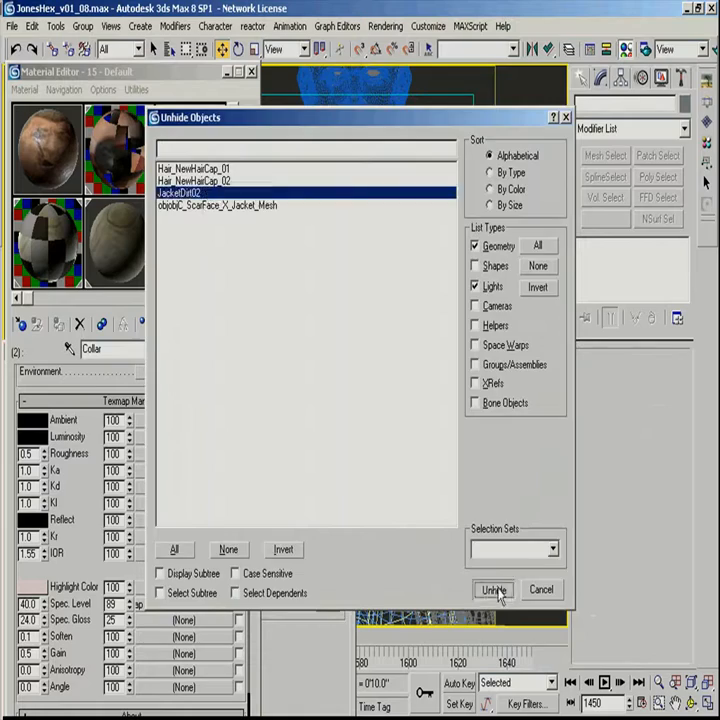
{"action": "left_click", "coordinate": [493, 588]}
- Isolate the jacket, collar and undershirt, render them through the camera, and close the rendered frame
{"action": "left_click", "coordinate": [435, 177], "text": "ctrl"}
{"action": "left_click_drag", "start_coordinate": [435, 185], "coordinate": [393, 237]}
{"action": "key", "text": "alt+q"}
{"action": "key", "text": "F4"}
{"action": "key", "text": "c"}
{"action": "left_click", "coordinate": [335, 496]}
{"action": "key", "text": "shift+q"}
{"action": "scroll", "coordinate": [305, 220], "scroll_direction": "down", "scroll_amount": 1}
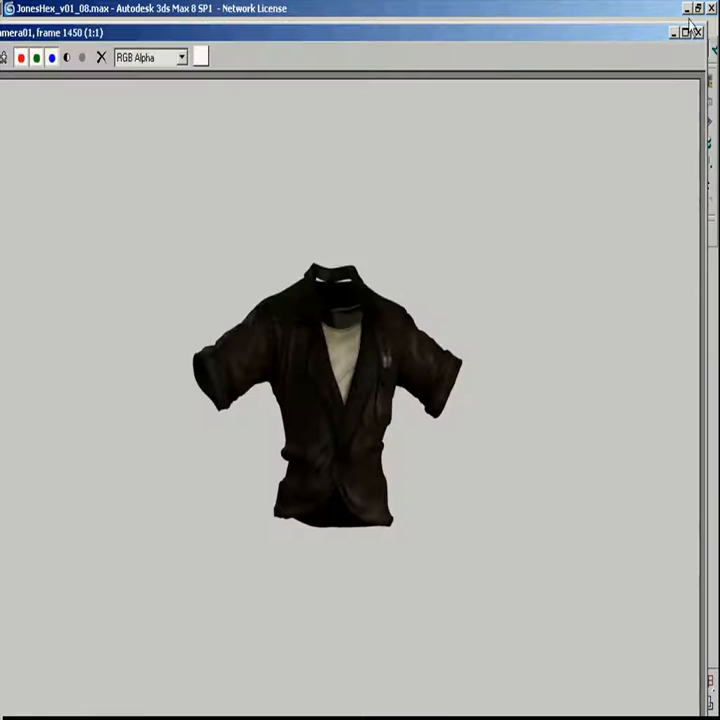
{"action": "left_click", "coordinate": [698, 32]}
- Make the jacket's 15 - Default material two-sided
{"action": "left_click", "coordinate": [136, 396]}
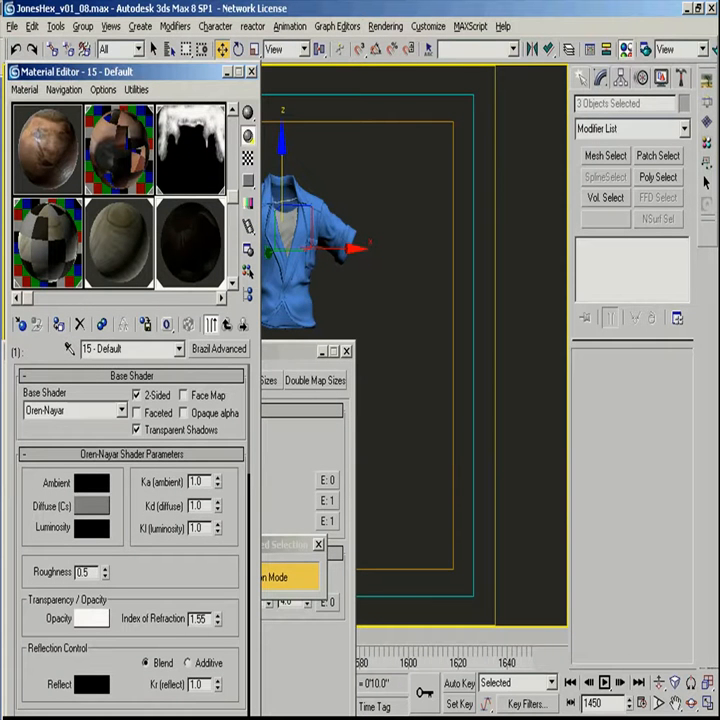
{"action": "left_click", "coordinate": [362, 268]}
{"action": "left_click", "coordinate": [384, 28]}
{"action": "left_click", "coordinate": [410, 312]}
{"action": "scroll", "coordinate": [282, 352], "scroll_direction": "up", "scroll_amount": 1}
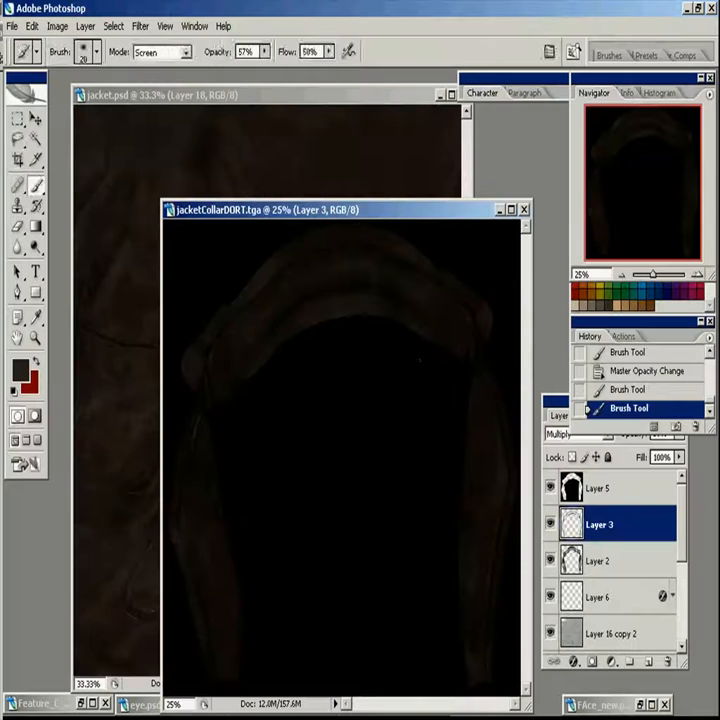
- Switch to Photoshop, add a new layer to jacketCollarDORT.tga, and outline the collar pieces with the Polygonal Lasso
{"action": "key", "text": "l"}
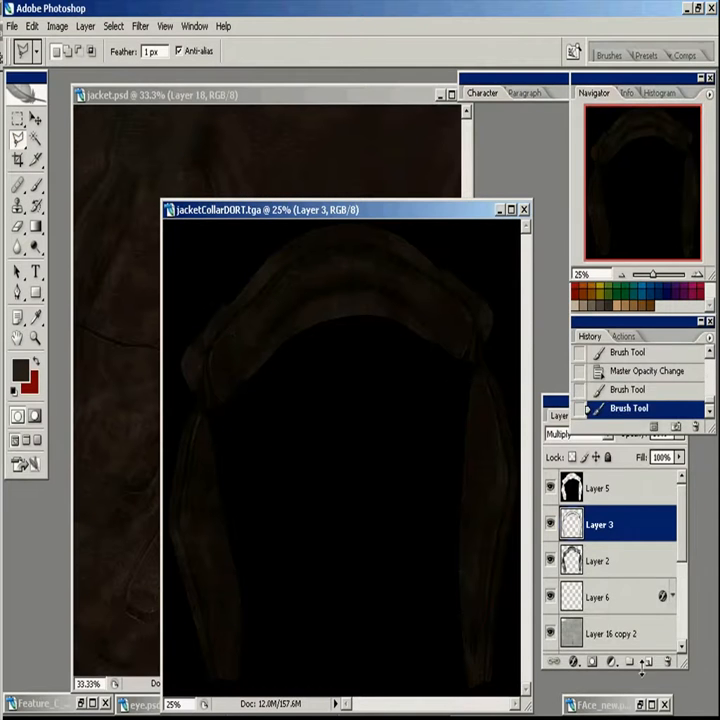
{"action": "key", "text": "ctrl+alt+shift+n"}
{"action": "mouse_move", "coordinate": [221, 671]}
{"action": "left_mouse_down"}
{"action": "mouse_move", "coordinate": [188, 498]}
{"action": "mouse_move", "coordinate": [196, 429]}
{"action": "mouse_move", "coordinate": [267, 680]}
{"action": "left_mouse_up"}
{"action": "mouse_move", "coordinate": [458, 376]}
{"action": "left_mouse_down", "text": "shift"}
{"action": "mouse_move", "coordinate": [497, 395]}
{"action": "mouse_move", "coordinate": [503, 501]}
{"action": "mouse_move", "coordinate": [486, 655]}
{"action": "mouse_move", "coordinate": [372, 678]}
{"action": "left_mouse_up", "text": "shift"}
{"action": "mouse_move", "coordinate": [215, 405]}
{"action": "left_mouse_down", "text": "shift"}
{"action": "mouse_move", "coordinate": [219, 341]}
{"action": "mouse_move", "coordinate": [257, 296]}
{"action": "mouse_move", "coordinate": [323, 249]}
{"action": "mouse_move", "coordinate": [432, 275]}
{"action": "mouse_move", "coordinate": [472, 320]}
{"action": "mouse_move", "coordinate": [335, 447]}
{"action": "left_mouse_up", "text": "shift"}
- Add a Hue/Saturation adjustment layer for the outlined collar pieces, slightly lowering the hue, saturation and lightness
{"action": "left_click", "coordinate": [611, 660]}
{"action": "left_click", "coordinate": [650, 545]}
{"action": "left_click_drag", "start_coordinate": [539, 540], "coordinate": [528, 540]}
{"action": "left_click_drag", "start_coordinate": [539, 588], "coordinate": [535, 591]}
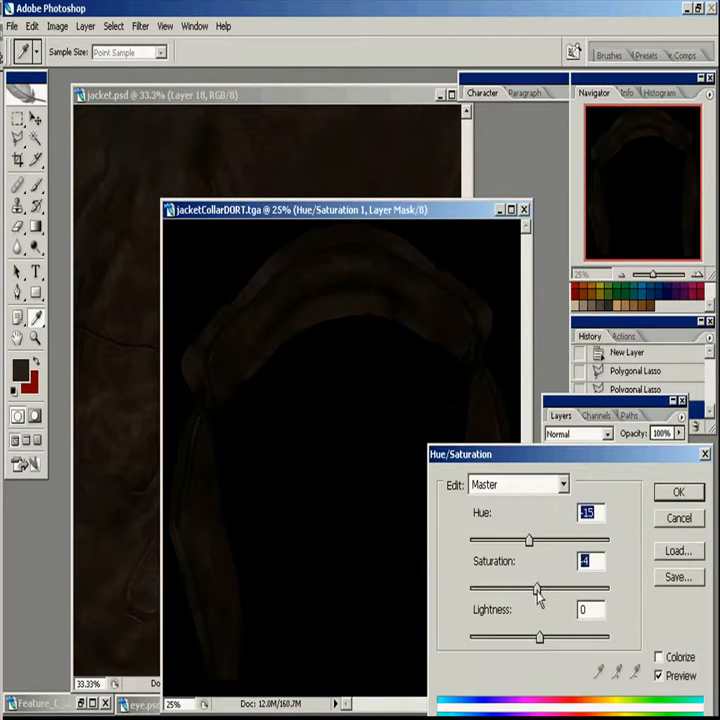
{"action": "left_click_drag", "start_coordinate": [539, 643], "coordinate": [535, 643]}
{"action": "mouse_move", "coordinate": [529, 540]}
{"action": "left_mouse_down"}
{"action": "mouse_move", "coordinate": [557, 540]}
{"action": "mouse_move", "coordinate": [520, 527]}
{"action": "mouse_move", "coordinate": [526, 527]}
{"action": "left_mouse_up"}
{"action": "left_click", "coordinate": [687, 494]}
- Load the Hue/Saturation mask as a selection and add a Levels adjustment layer that brightens the midtones and highlights of the collar
{"action": "left_click", "coordinate": [606, 522], "text": "ctrl"}
{"action": "left_click", "coordinate": [611, 663]}
{"action": "left_click", "coordinate": [635, 471]}
{"action": "left_click_drag", "start_coordinate": [536, 636], "coordinate": [522, 636]}
{"action": "left_click_drag", "start_coordinate": [624, 636], "coordinate": [611, 636]}
{"action": "left_click_drag", "start_coordinate": [447, 634], "coordinate": [450, 634]}
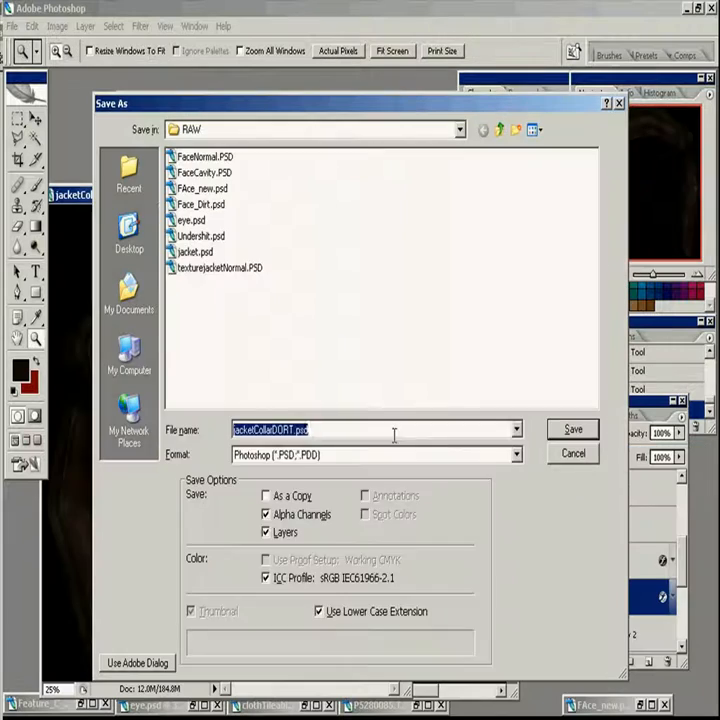
- Save the collar texture as a JPEG in the RAW folder, overwriting JacketCol_d.jpg
{"action": "key", "text": "Tab"}
{"action": "key", "text": "j"}
{"action": "left_click", "coordinate": [205, 331]}
{"action": "left_click", "coordinate": [573, 429]}
{"action": "left_click", "coordinate": [333, 410]}
{"action": "left_click", "coordinate": [550, 232]}
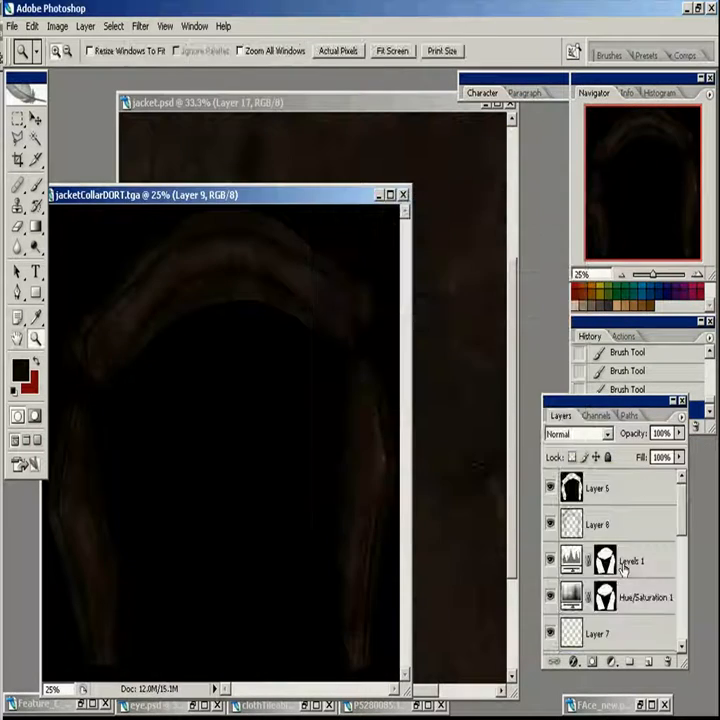
- Open JacketCol_d.jpg and convert it into a normal map with the normal map filter
{"action": "key", "text": "ctrl+o"}
{"action": "left_click", "coordinate": [313, 353]}
{"action": "left_click", "coordinate": [585, 484]}
{"action": "left_click", "coordinate": [140, 26]}
{"action": "mouse_move", "coordinate": [156, 387]}
{"action": "left_click", "coordinate": [335, 388]}
{"action": "left_click", "coordinate": [364, 410]}
{"action": "left_click", "coordinate": [308, 476]}
- Strengthen the collar normal map by duplicating its layer in Soft Light mode several times and merging everything into the background
{"action": "left_click_drag", "start_coordinate": [611, 485], "coordinate": [648, 661]}
{"action": "left_click", "coordinate": [606, 434]}
{"action": "left_click", "coordinate": [573, 225]}
{"action": "left_click_drag", "start_coordinate": [614, 489], "coordinate": [649, 661]}
{"action": "key", "text": "ctrl+e"}
{"action": "key", "text": "ctrl+e"}
{"action": "key", "text": "ctrl+e"}
{"action": "left_click_drag", "start_coordinate": [600, 490], "coordinate": [649, 661]}
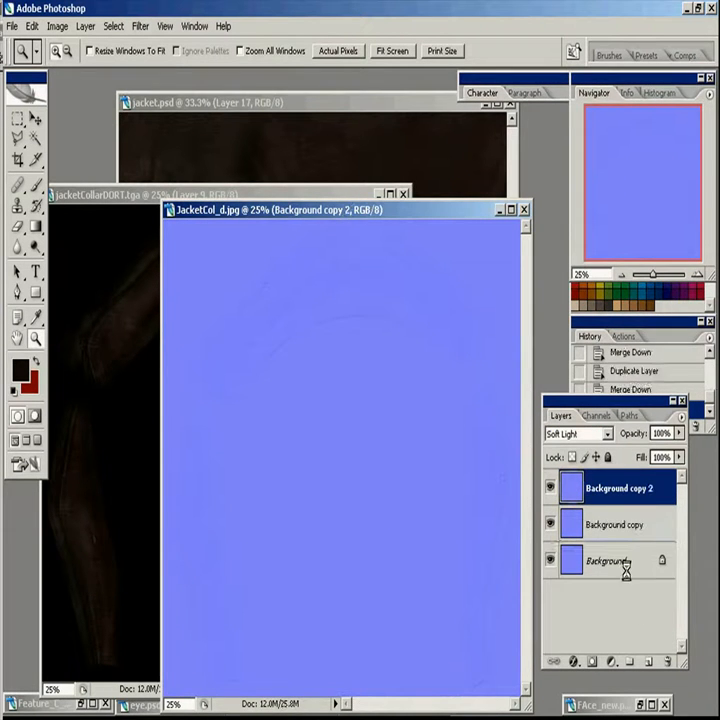
{"action": "key", "text": "ctrl+e"}
{"action": "key", "text": "ctrl+e"}
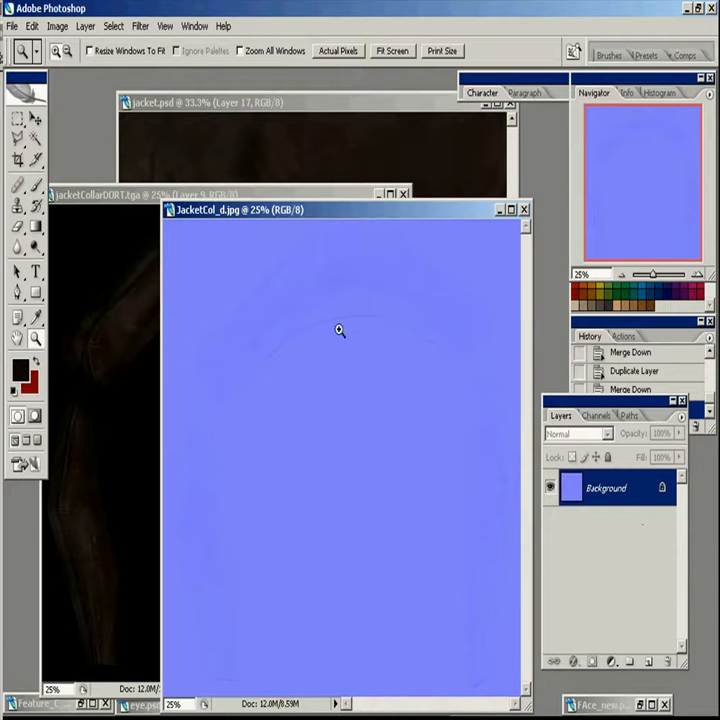
- Save the collar normal map as the JPEG file JacketCol_n.jpg in the RAW folder
{"action": "key", "text": "ctrl+shift+s"}
{"action": "left_click", "coordinate": [322, 455]}
{"action": "left_click", "coordinate": [203, 331]}
{"action": "left_click_drag", "start_coordinate": [271, 430], "coordinate": [278, 431]}
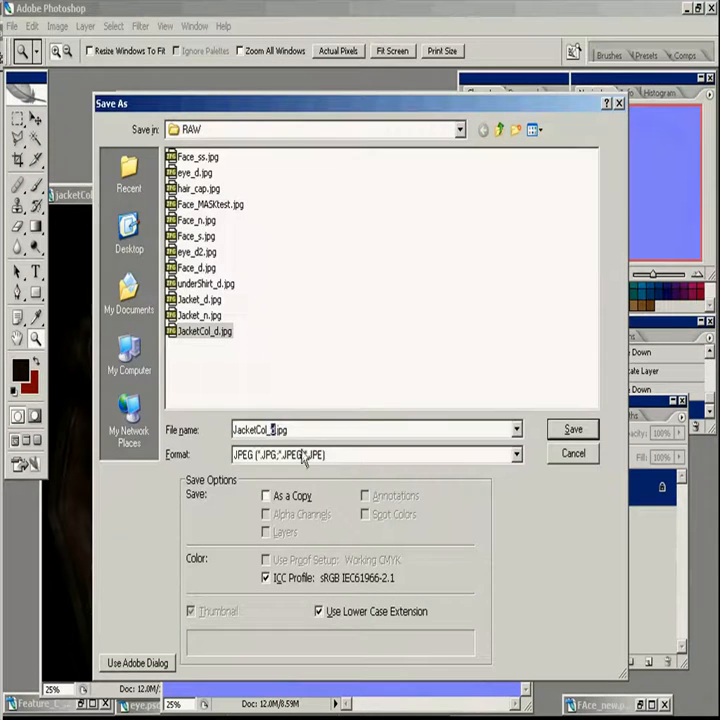
{"action": "type", "text": "n"}
{"action": "left_click", "coordinate": [560, 433]}
{"action": "key", "text": "Return"}
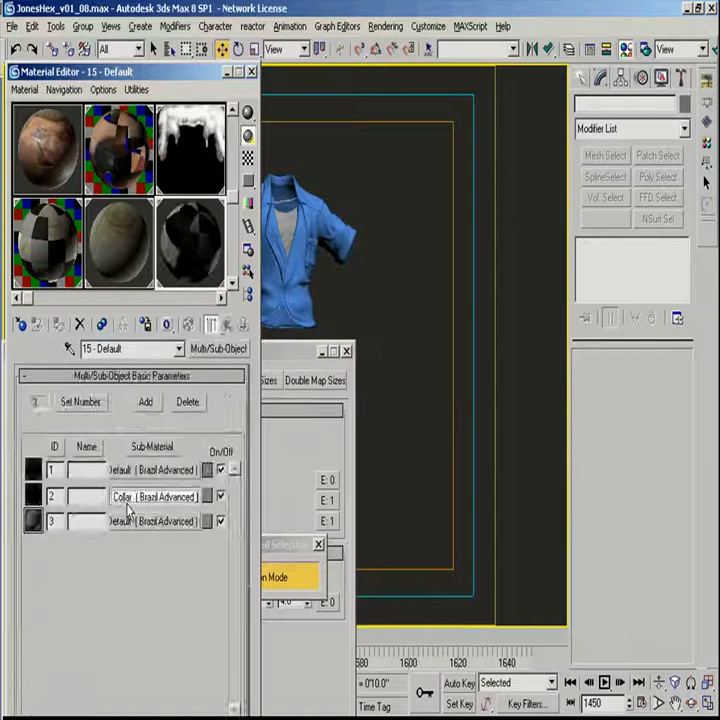
- Switch to 3ds Max, load JacketCol_n.jpg as the normal bitmap of the Collar sub-material's Normal Bump, and reload it
{"action": "left_click", "coordinate": [128, 501]}
{"action": "left_click", "coordinate": [190, 602]}
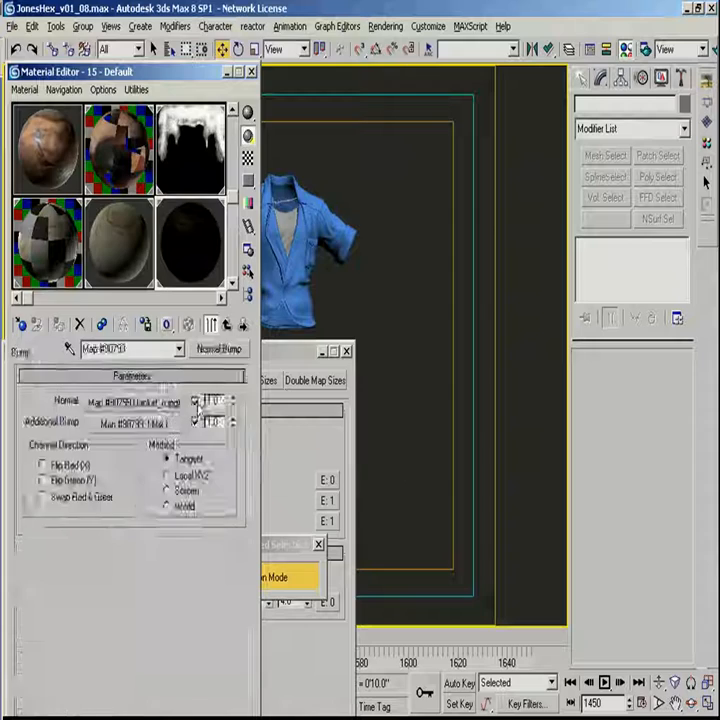
{"action": "left_click", "coordinate": [172, 404]}
{"action": "left_click", "coordinate": [160, 607]}
{"action": "left_click", "coordinate": [225, 129]}
{"action": "left_click", "coordinate": [362, 269]}
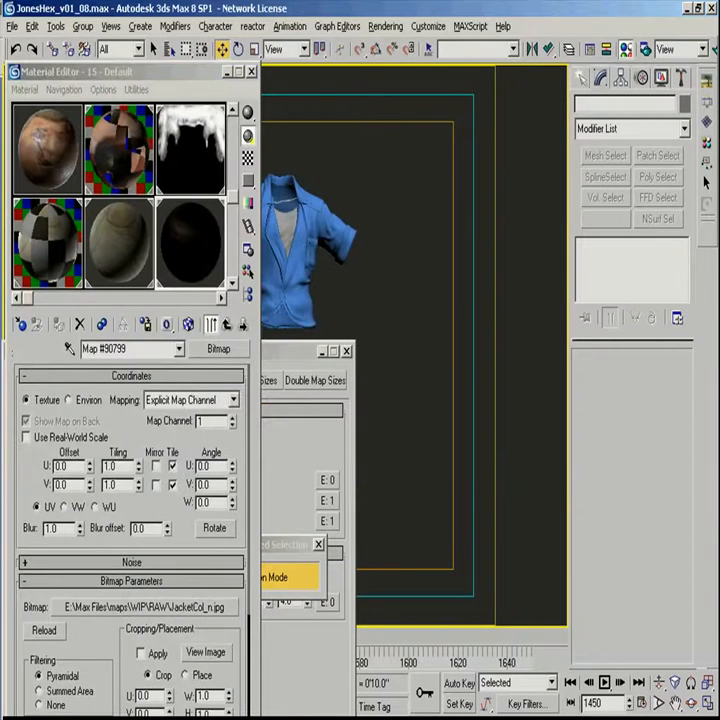
{"action": "left_click", "coordinate": [49, 636]}
{"action": "left_click", "coordinate": [227, 326]}
{"action": "left_click", "coordinate": [227, 326]}
{"action": "left_click", "coordinate": [227, 326]}
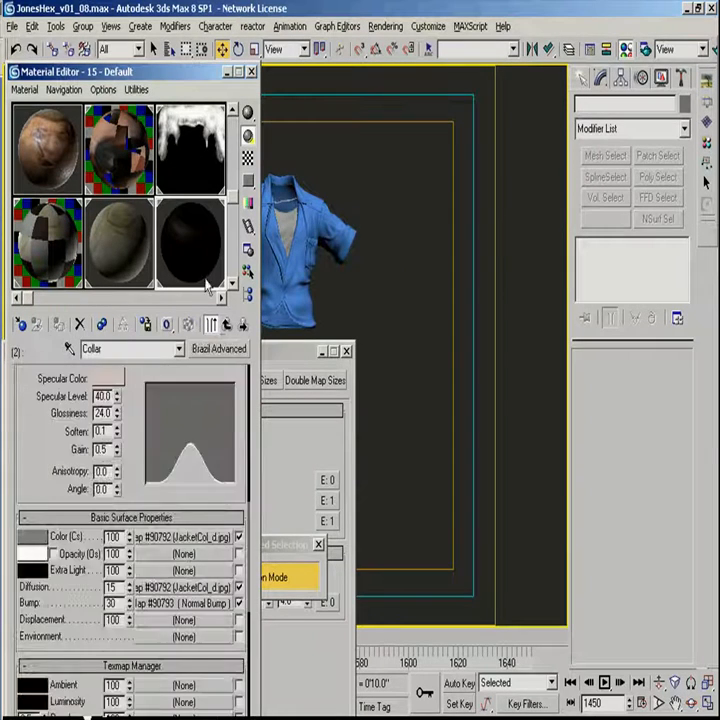
- Wrap the Collar's color bitmap in a Falloff map and copy the JacketCol_d.jpg map into its second slot
{"action": "left_click", "coordinate": [188, 540]}
{"action": "left_click", "coordinate": [223, 348]}
{"action": "double_click", "coordinate": [226, 530]}
{"action": "left_click", "coordinate": [112, 440]}
{"action": "left_click_drag", "start_coordinate": [148, 416], "coordinate": [148, 440]}
{"action": "left_click", "coordinate": [117, 398]}
{"action": "left_click", "coordinate": [103, 455]}
- Set the output of the falloff's second JacketCol_d.jpg map to an Output Amount of 1 and an RGB Level of 1.52
{"action": "left_click", "coordinate": [174, 439]}
{"action": "scroll", "coordinate": [175, 439], "scroll_direction": "down", "scroll_amount": 5}
{"action": "left_click", "coordinate": [155, 716]}
{"action": "left_click_drag", "start_coordinate": [217, 398], "coordinate": [169, 381]}
{"action": "type", "text": "1.5"}
{"action": "key", "text": "Return"}
{"action": "type", "text": "1"}
{"action": "left_click_drag", "start_coordinate": [217, 441], "coordinate": [178, 423]}
{"action": "type", "text": "1.52"}
{"action": "key", "text": "Return"}
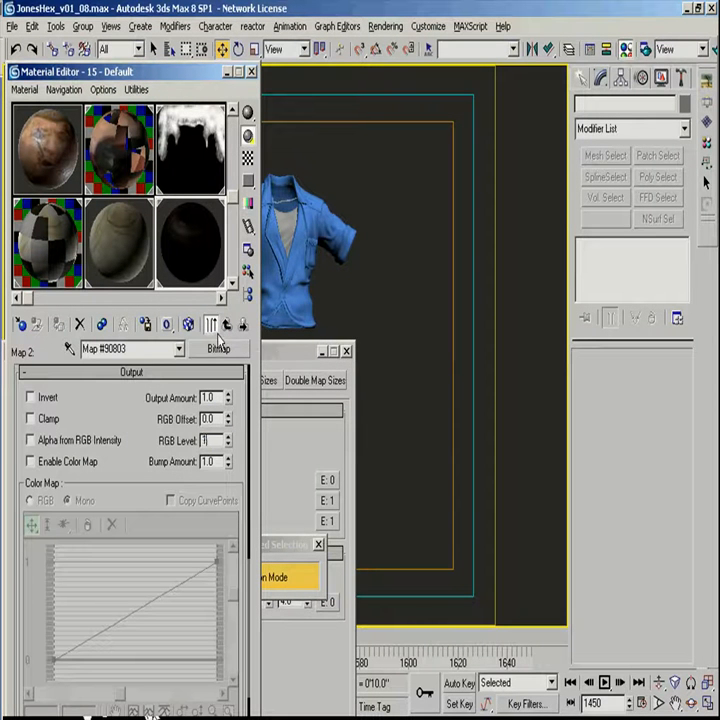
- Place a magnified preview of the collar material beside the editor and swap the falloff's two maps to compare them
{"action": "double_click", "coordinate": [197, 247]}
{"action": "left_click_drag", "start_coordinate": [27, 249], "coordinate": [574, 222]}
{"action": "left_click", "coordinate": [228, 325]}
{"action": "left_click", "coordinate": [233, 428]}
{"action": "left_click", "coordinate": [233, 428]}
{"action": "left_click", "coordinate": [233, 428]}
{"action": "left_click", "coordinate": [228, 325]}
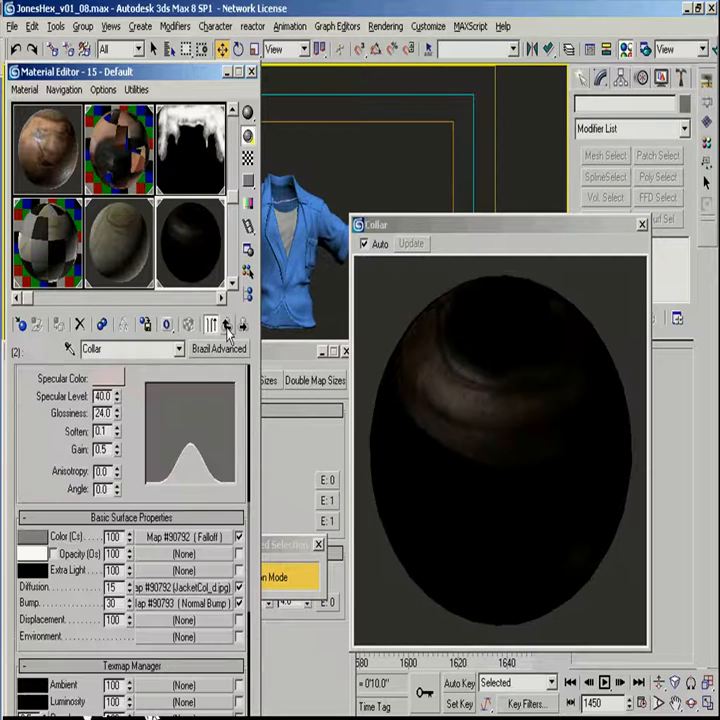
- Set the Collar color's falloff type to Shadow / Light and swap its maps so the brightened one is in the lit slot
{"action": "left_click", "coordinate": [228, 325]}
{"action": "left_click", "coordinate": [160, 495]}
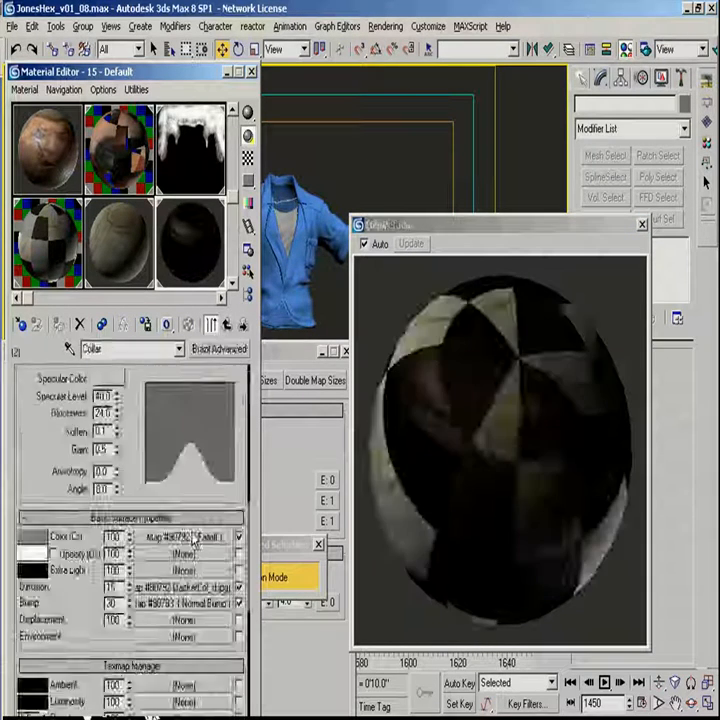
{"action": "left_click", "coordinate": [170, 535]}
{"action": "left_click", "coordinate": [170, 464]}
{"action": "left_click", "coordinate": [151, 517]}
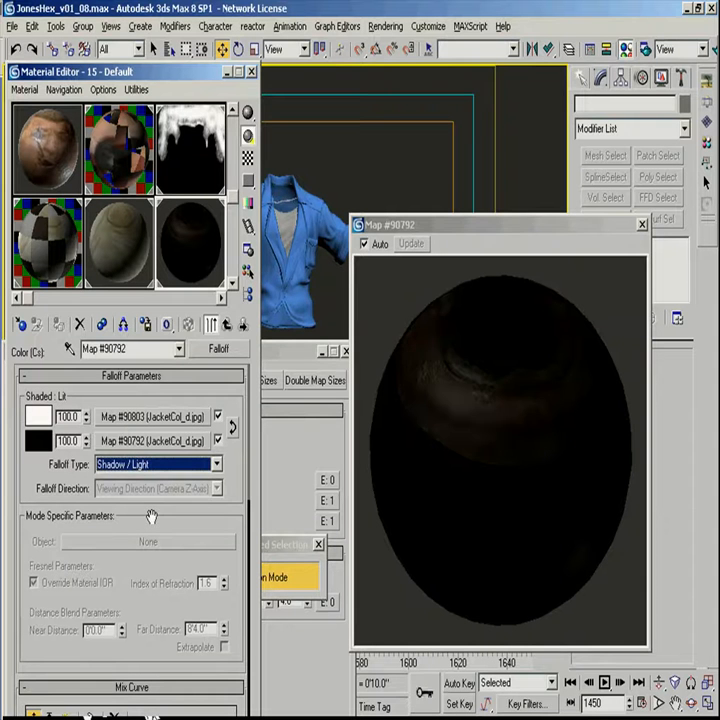
{"action": "left_click", "coordinate": [233, 428]}
{"action": "left_click", "coordinate": [233, 430]}
{"action": "left_click", "coordinate": [233, 430]}
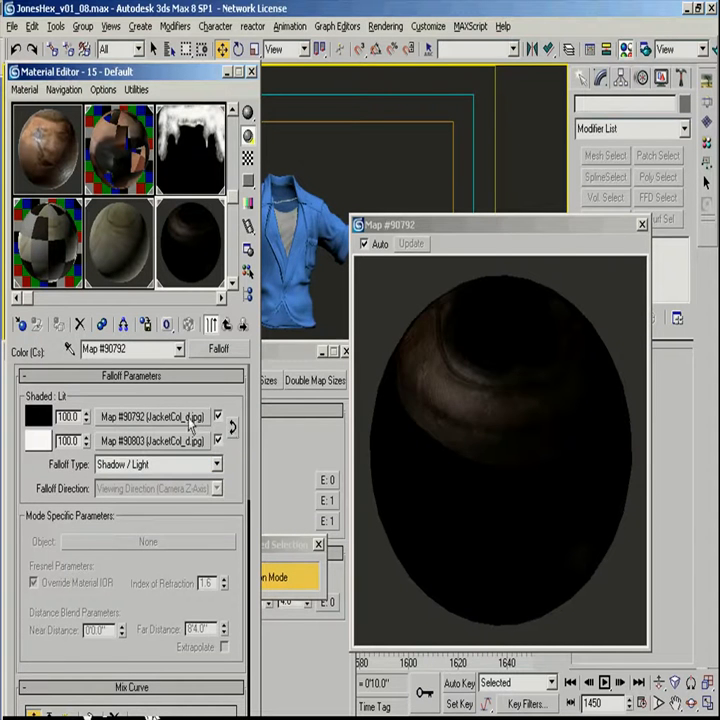
- Name the brightened JacketCol_d.jpg map in the falloff's lit slot sat
{"action": "left_click", "coordinate": [150, 440]}
{"action": "scroll", "coordinate": [163, 612], "scroll_direction": "down", "scroll_amount": 5}
{"action": "scroll", "coordinate": [163, 612], "scroll_direction": "up", "scroll_amount": 5}
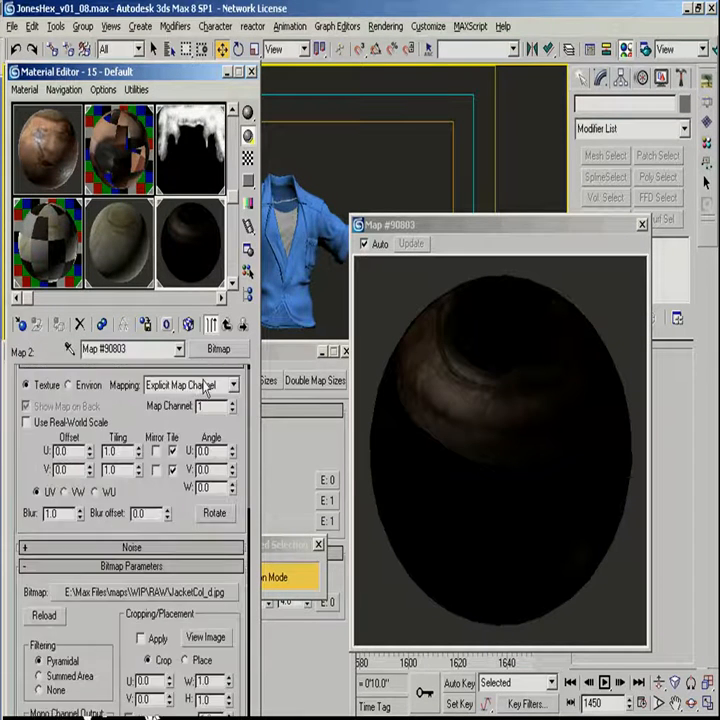
{"action": "left_click", "coordinate": [227, 326]}
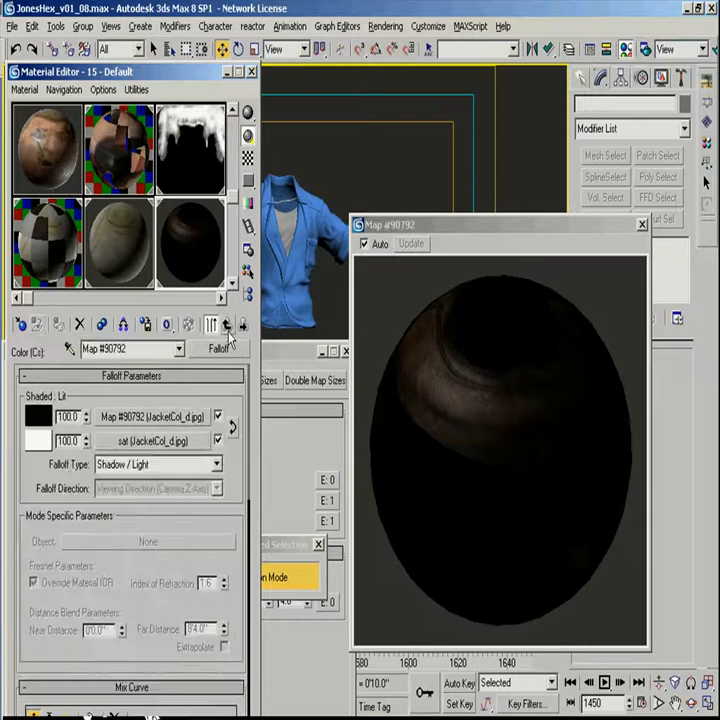
- Paste a copy of the collar's falloff into the jacket sub-material's color slot and a copy of its Jacket_d.jpg map into the shaded slot
{"action": "left_click", "coordinate": [227, 326]}
{"action": "left_click", "coordinate": [227, 326]}
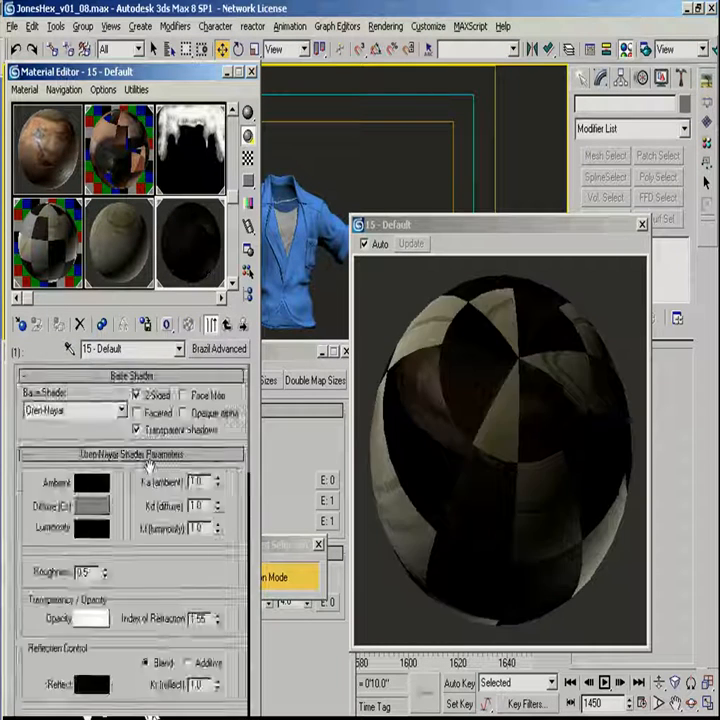
{"action": "scroll", "coordinate": [192, 541], "scroll_direction": "down", "scroll_amount": 5}
{"action": "right_click", "coordinate": [189, 525]}
{"action": "left_click", "coordinate": [205, 567]}
{"action": "right_click", "coordinate": [200, 576]}
{"action": "left_click", "coordinate": [212, 601]}
{"action": "left_click", "coordinate": [186, 525]}
{"action": "right_click", "coordinate": [169, 416]}
{"action": "left_click", "coordinate": [184, 457]}
- Use Jacket_d.jpg in the jacket falloff's sat map and swap the shaded and lit maps back and forth to compare them
{"action": "left_click", "coordinate": [165, 417]}
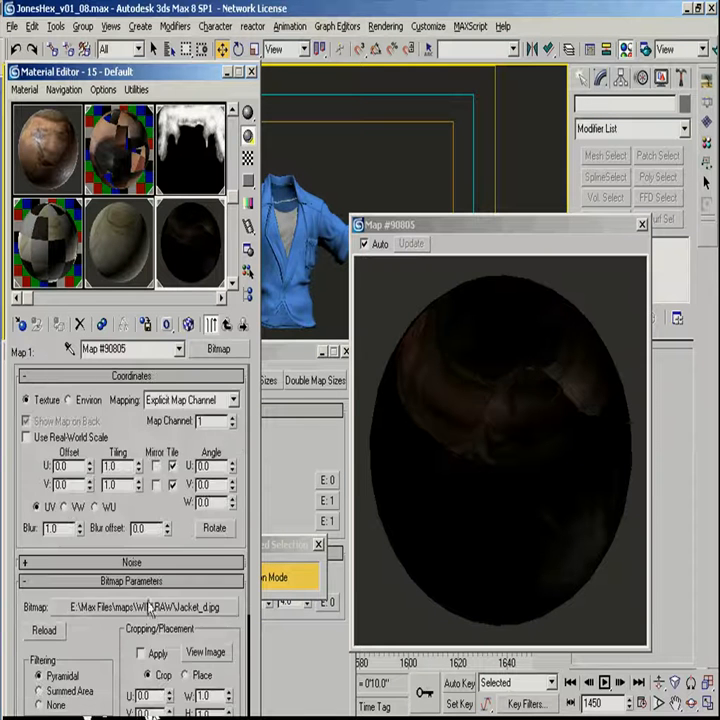
{"action": "left_click", "coordinate": [228, 326]}
{"action": "left_click", "coordinate": [160, 441]}
{"action": "left_click", "coordinate": [228, 326]}
{"action": "left_click", "coordinate": [232, 428]}
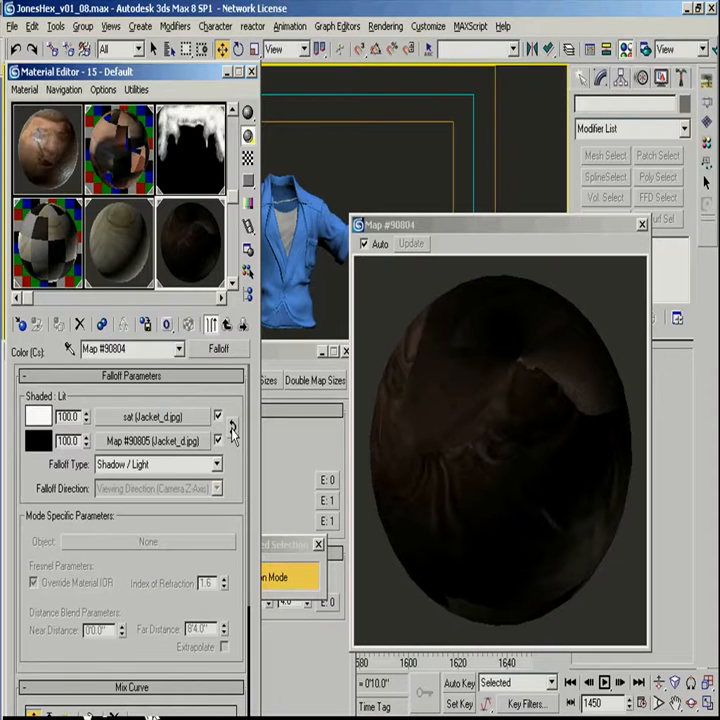
{"action": "left_click", "coordinate": [232, 430]}
- Render the jacket through the camera and examine its collar, sleeves and front up close in the rendered frame
{"action": "left_click", "coordinate": [479, 199]}
{"action": "key", "text": "shift+q"}
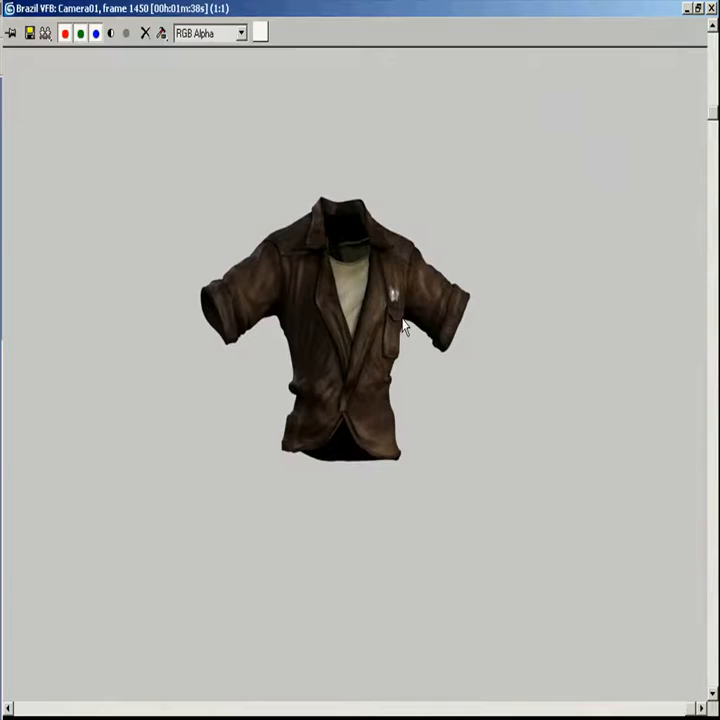
{"action": "scroll", "coordinate": [332, 334], "scroll_direction": "up", "scroll_amount": 1}
{"action": "left_click_drag", "start_coordinate": [385, 320], "coordinate": [358, 477]}
{"action": "left_click_drag", "start_coordinate": [254, 305], "coordinate": [252, 350]}
{"action": "left_click_drag", "start_coordinate": [280, 446], "coordinate": [256, 316]}
{"action": "scroll", "coordinate": [254, 318], "scroll_direction": "down", "scroll_amount": 1}
{"action": "scroll", "coordinate": [333, 341], "scroll_direction": "up", "scroll_amount": 1}
{"action": "left_click_drag", "start_coordinate": [373, 309], "coordinate": [259, 508]}
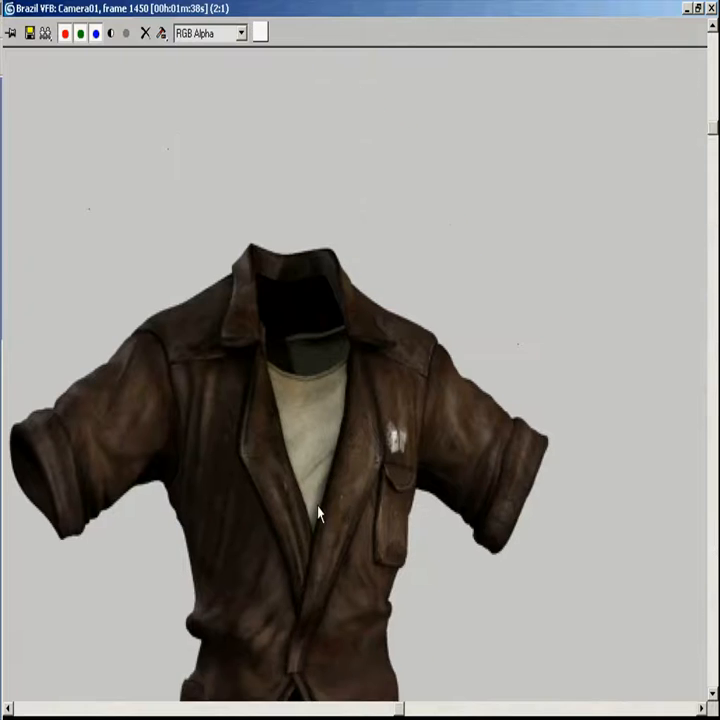
{"action": "left_click_drag", "start_coordinate": [369, 397], "coordinate": [366, 443]}
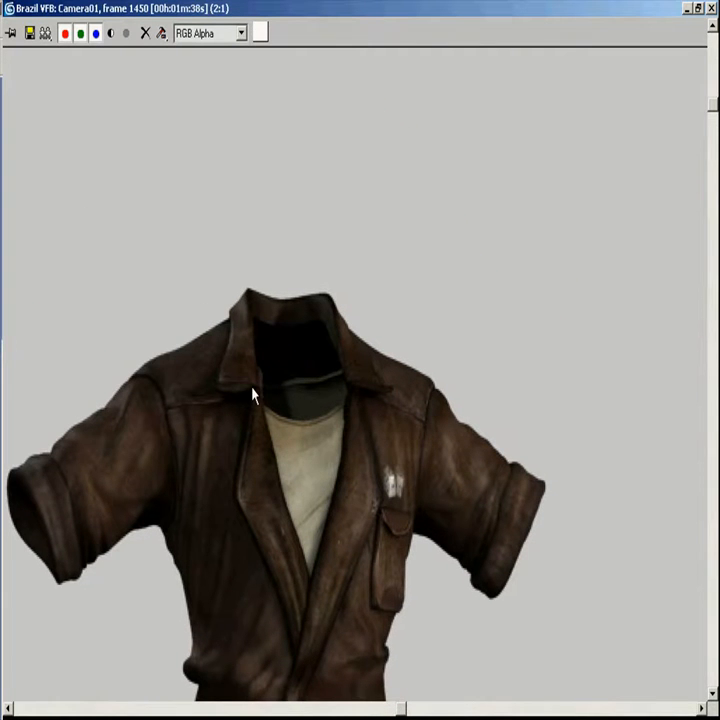